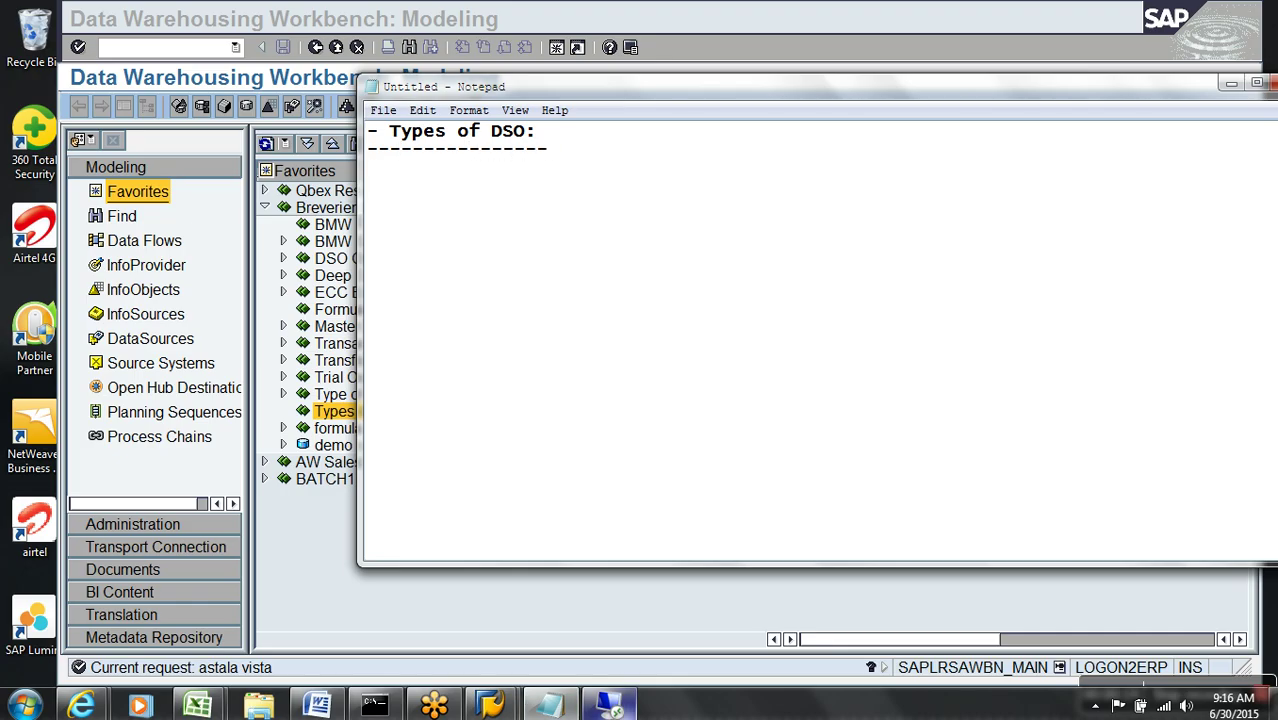
- List the three DSO types: Standard DSO, Write-Optimized DSO and Direct Update DSO
key("Return")
type("- Standard DSO")
key("Return")
type("- Write-Optimized DSO")
key("Return")
type("- Direct ")
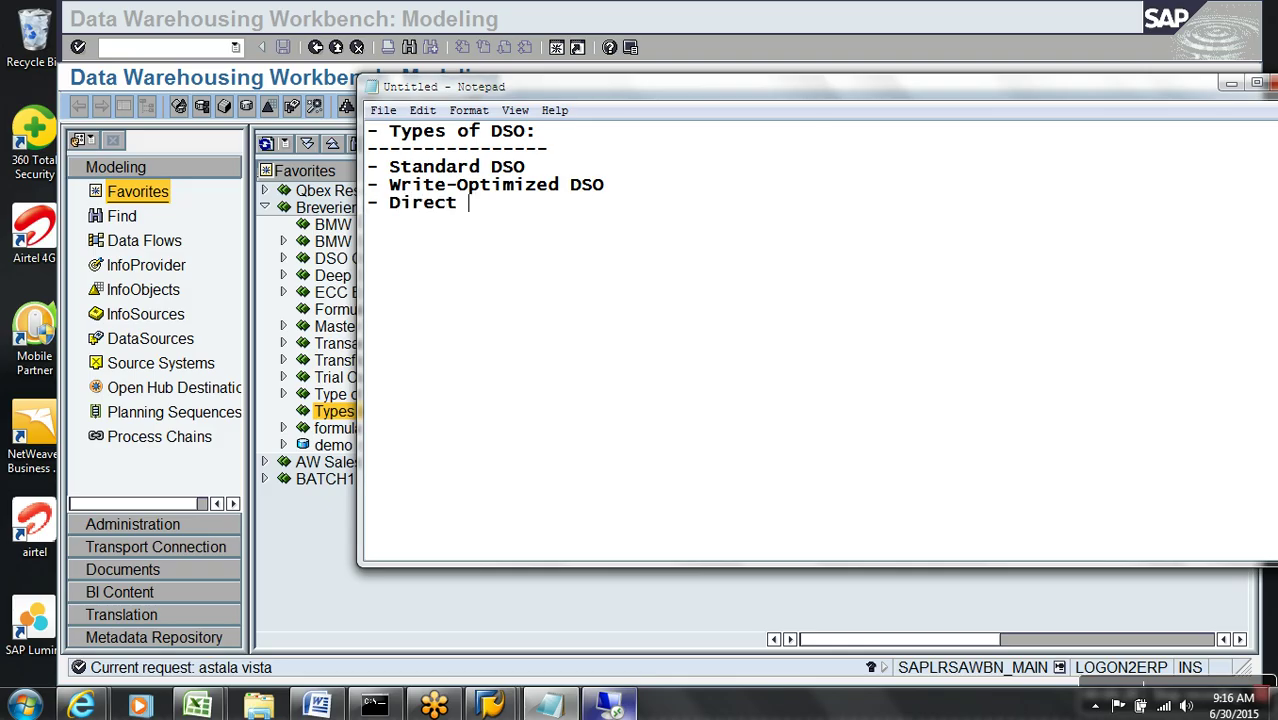
type("Update DSO")
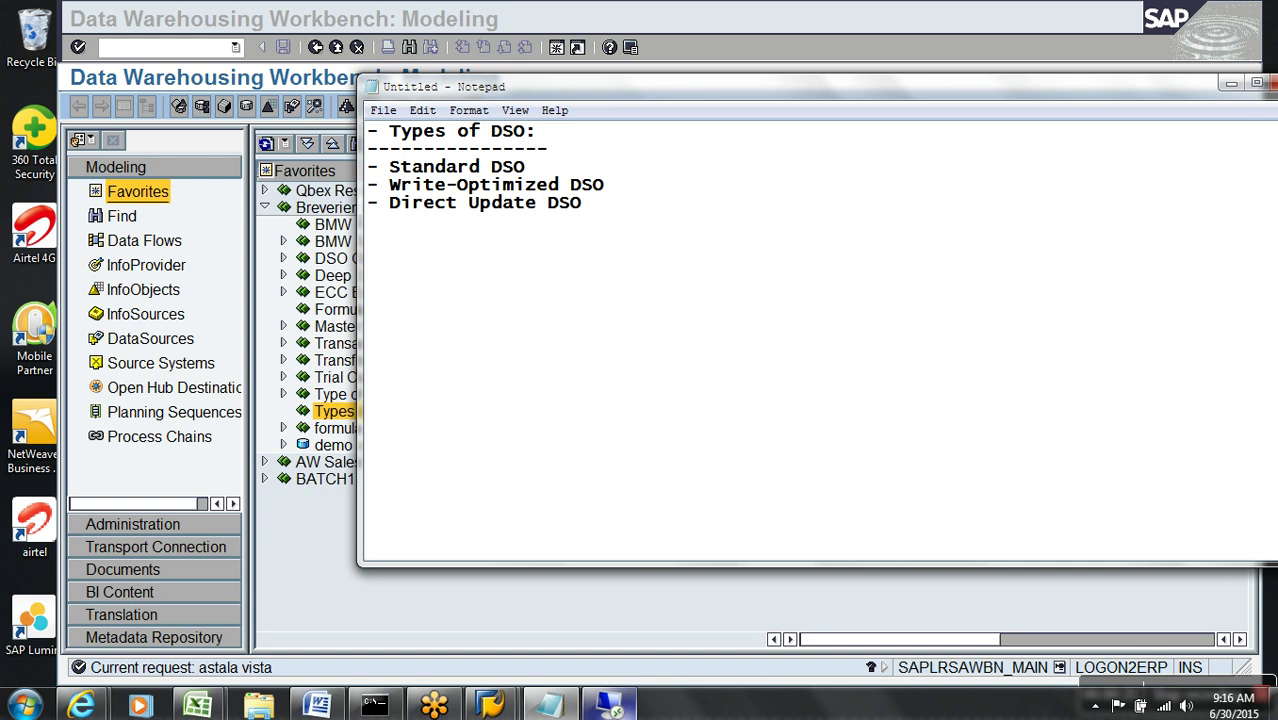
- Start a '- Standard DSO:' section heading with a dashed underline beneath it
key("Return")
key("Return")
type("- Standard DSO:")
key("Return")
type("----------------")
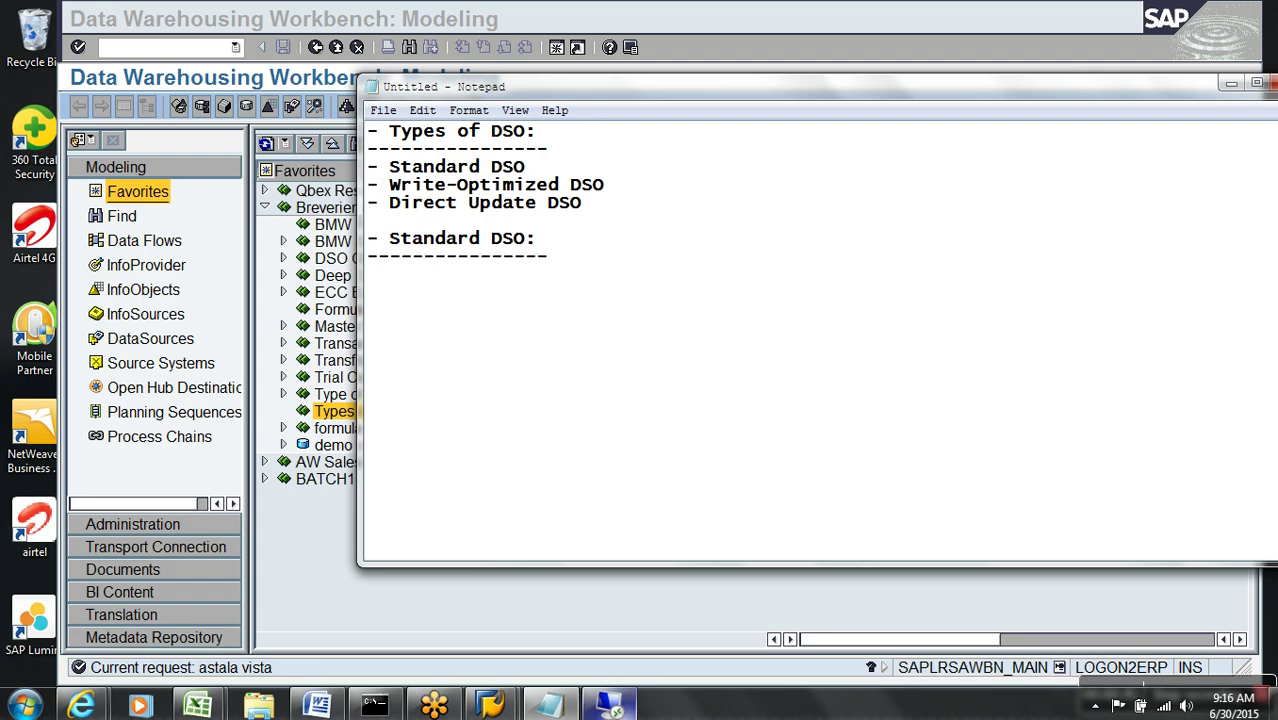
key("BackSpace")
- Add a dashed-underlined '- Write-Optimized DSO:' heading with the point '- Only One Table Active Data Table'
key("Return")
key("Return")
type("-")
key("BackSpace")
key("BackSpace")
type("- Write-Optimized DSO:")
key("Return")
type("-----------------------")
key("BackSpace")
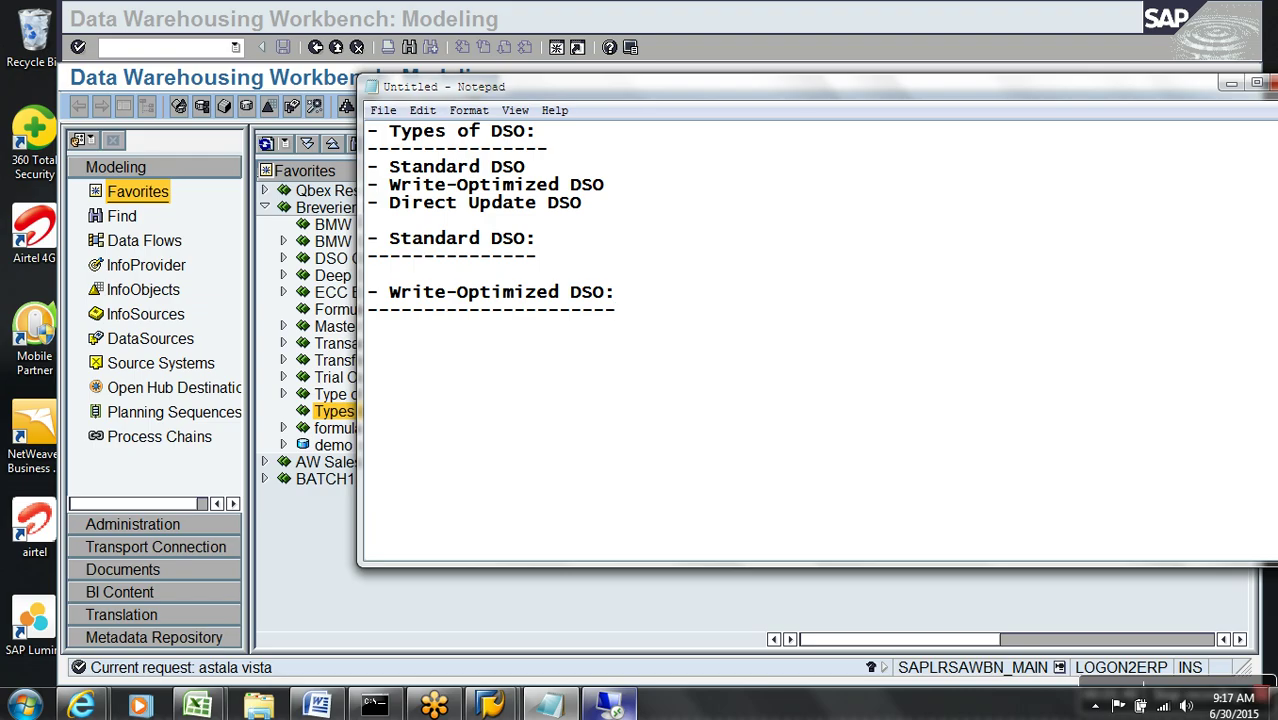
key("Return")
type("- Only One ")
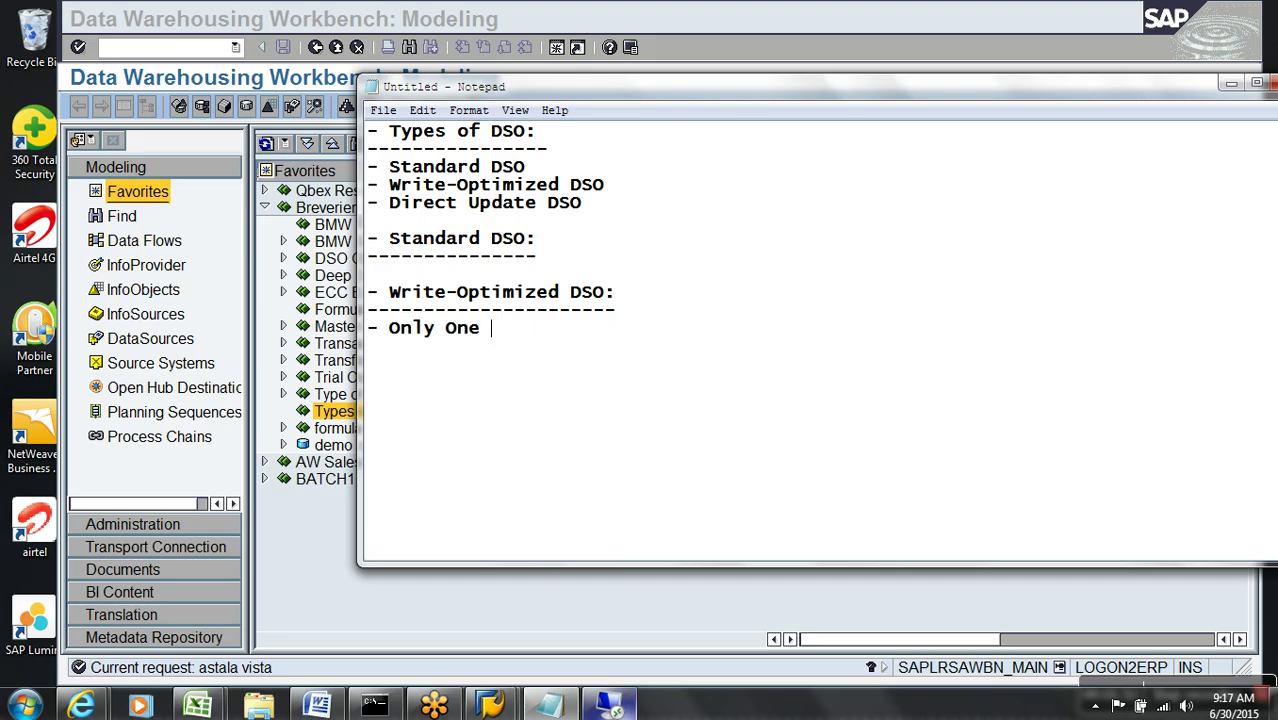
type("Table Ac")
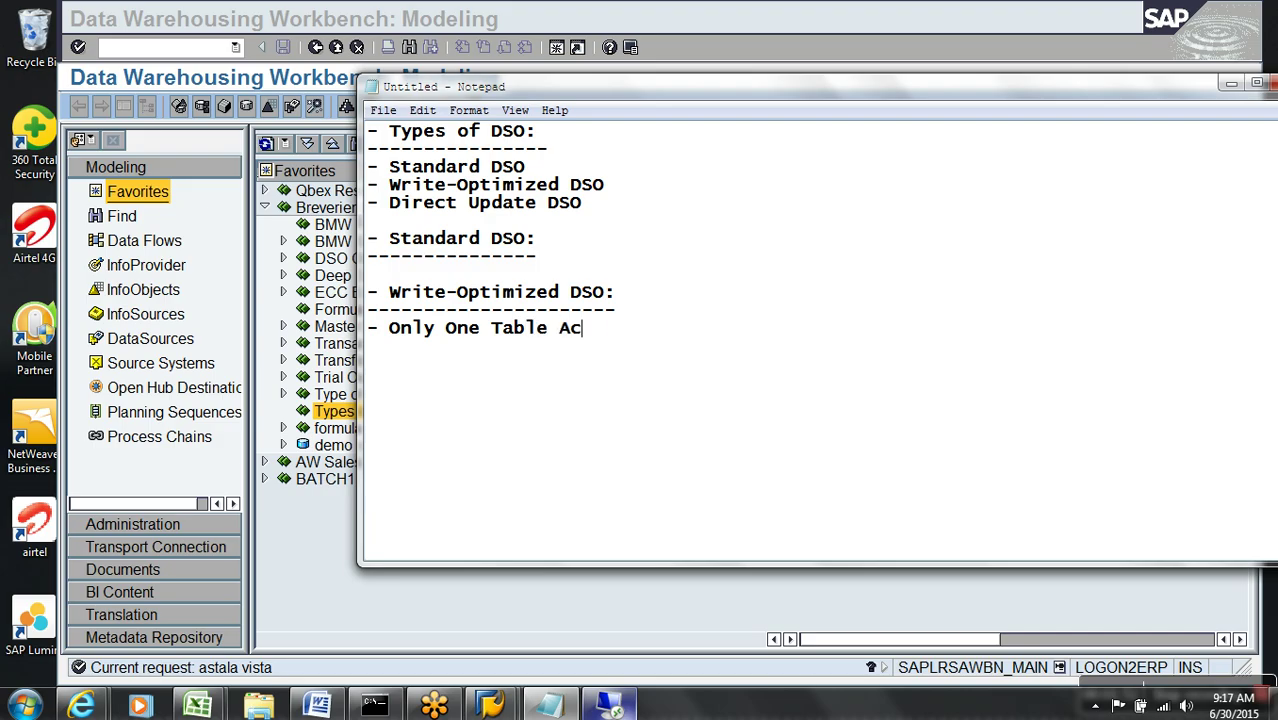
type("tive Data Table")
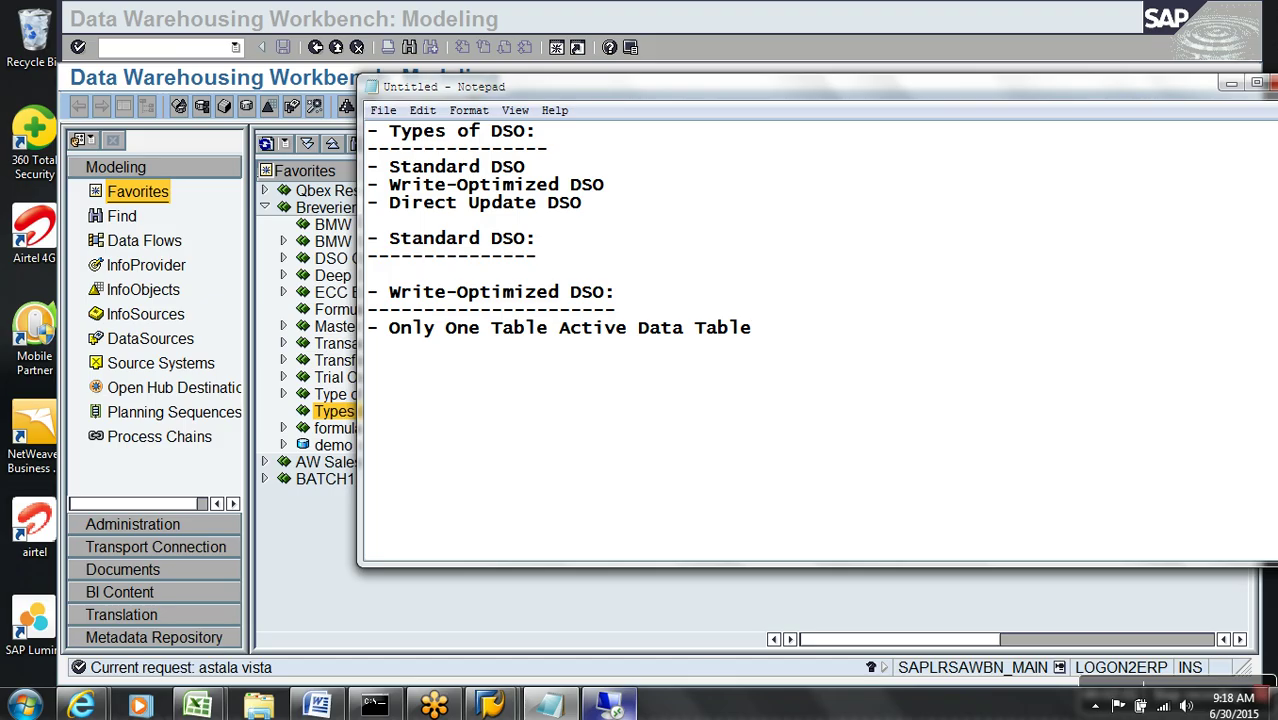
- Add the point 'Semnatic Keys + Technical Keys + Data Fields', inserting '(requid, dapackno, recordno)' after Technical Keys
key("Return")
type("-")
type("Semnatic Keys ")
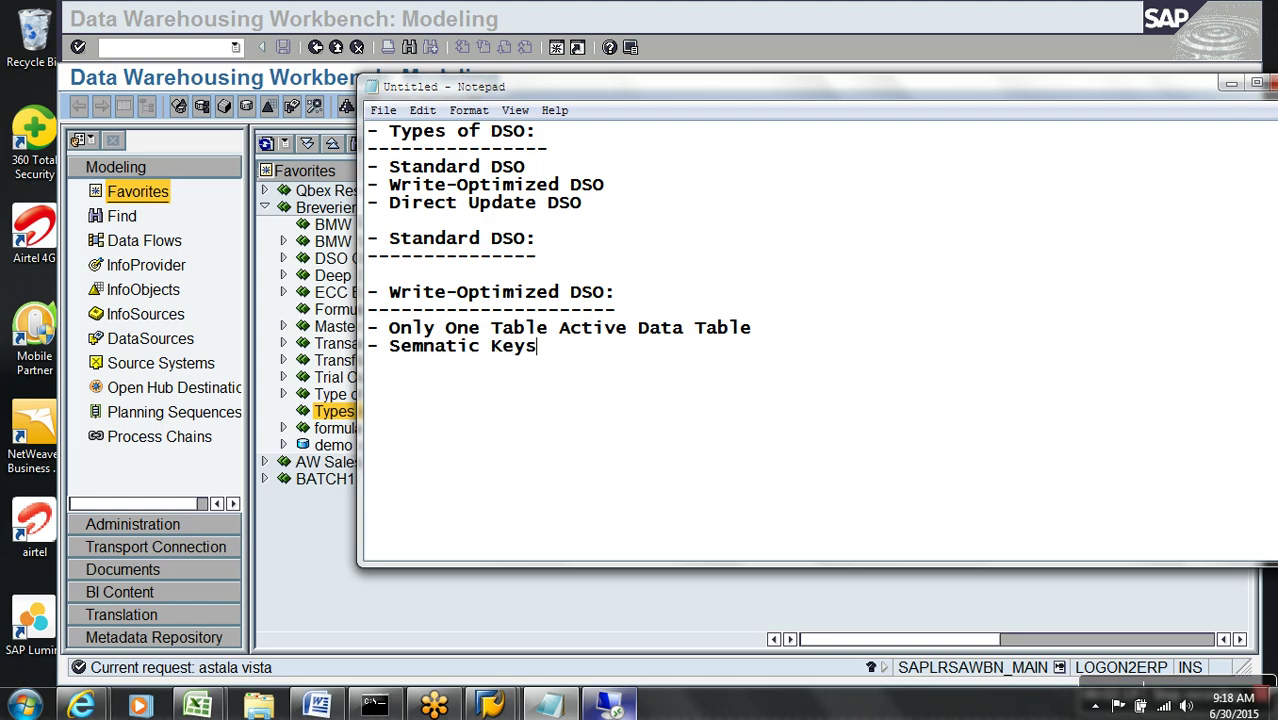
type("+ Technical ")
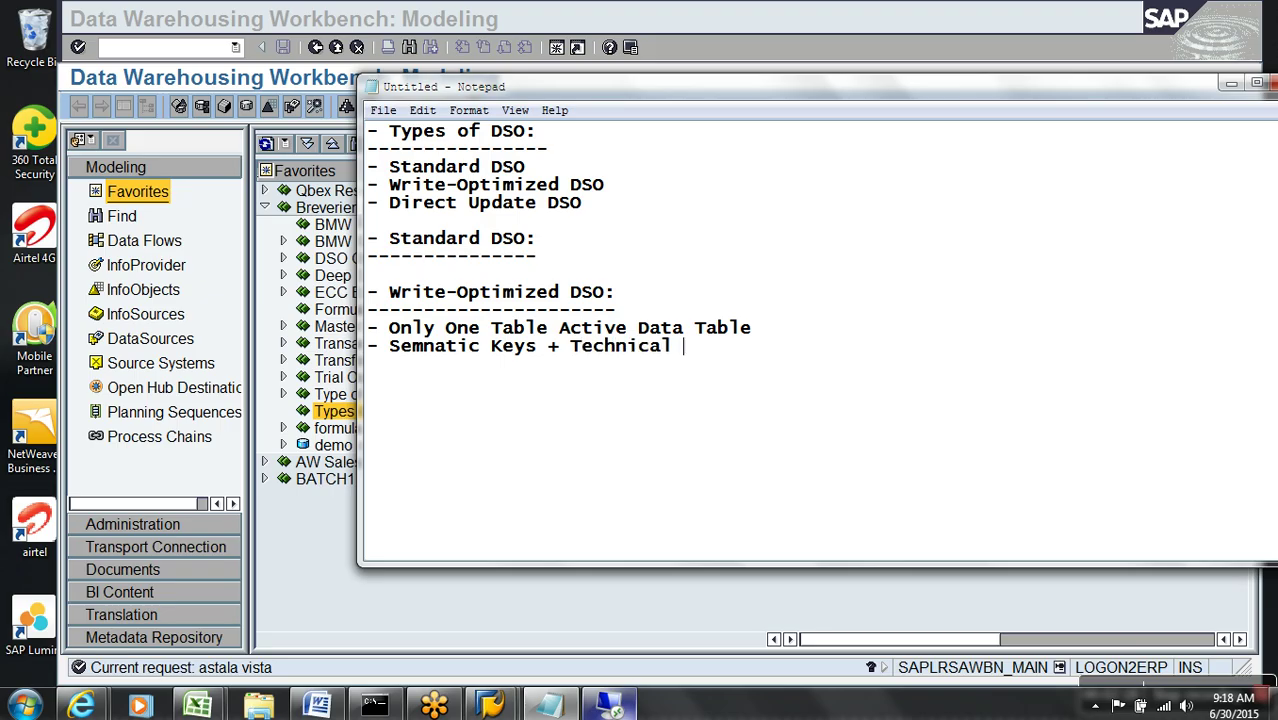
type("Keys + Data Fields")
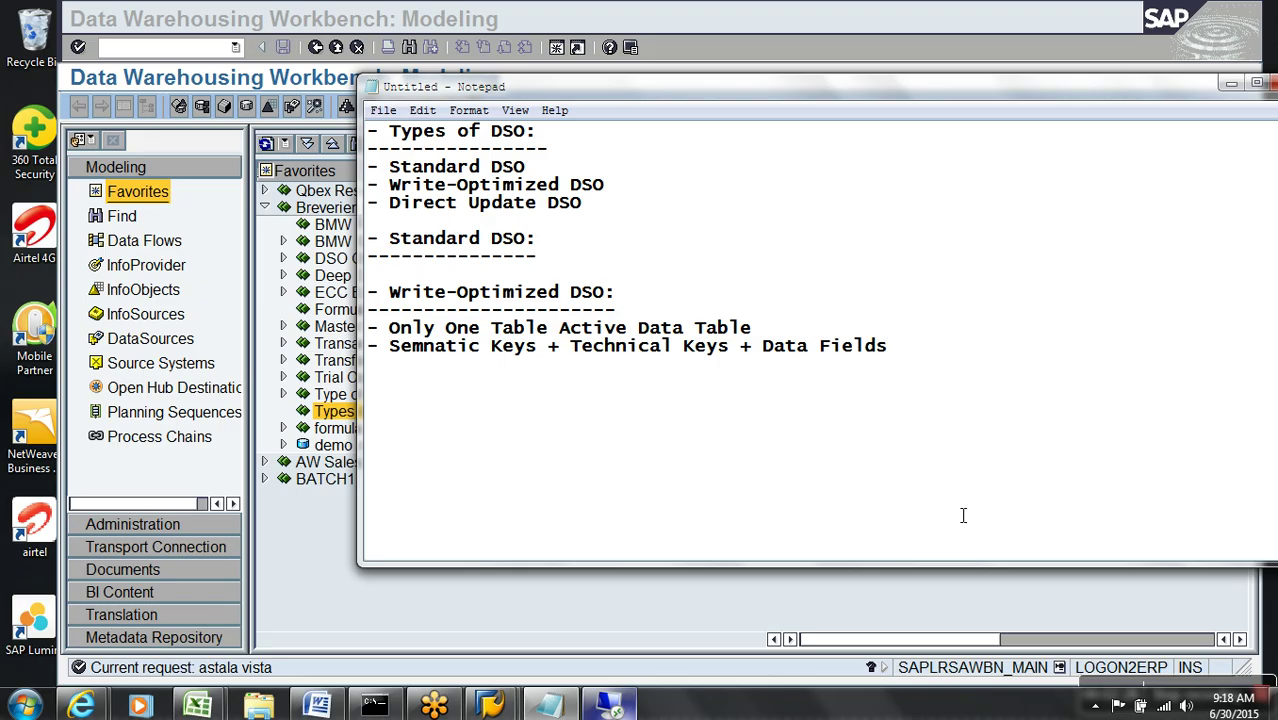
left_click_drag(545, 357, 399, 360)
left_click_drag(574, 360, 750, 360)
double_click(772, 357)
left_click_drag(830, 357, 904, 355)
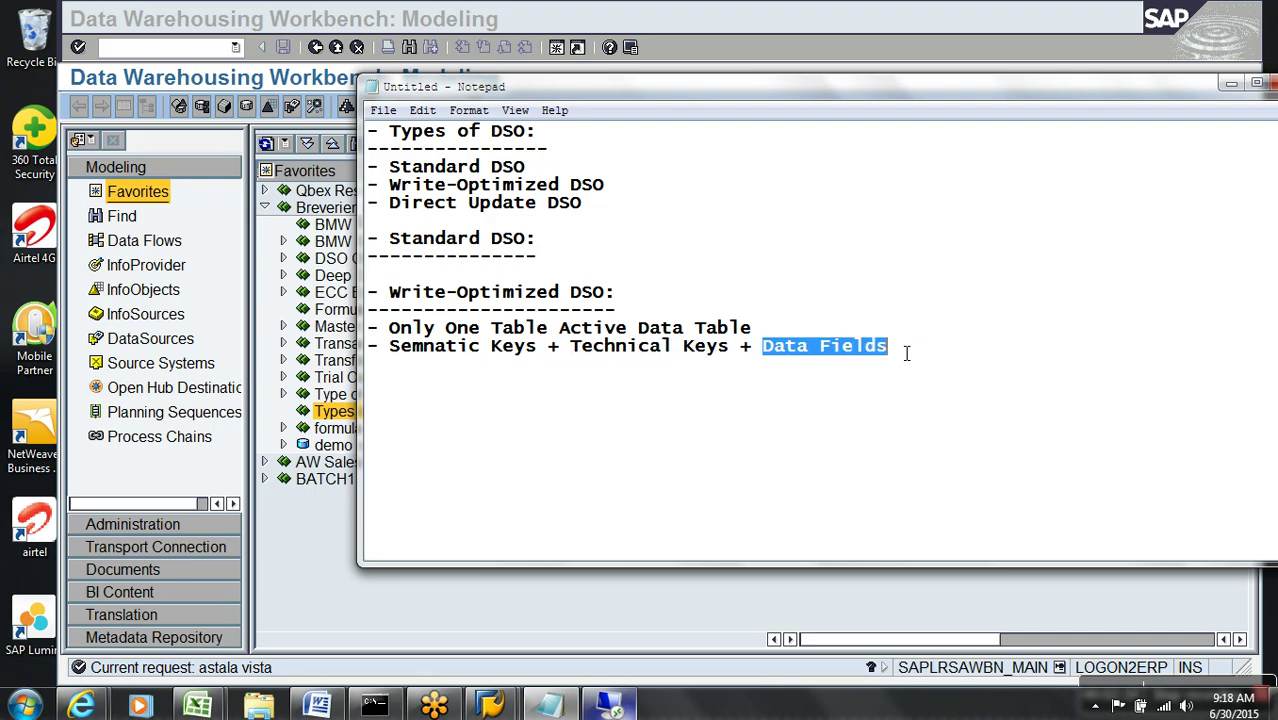
left_click(743, 357)
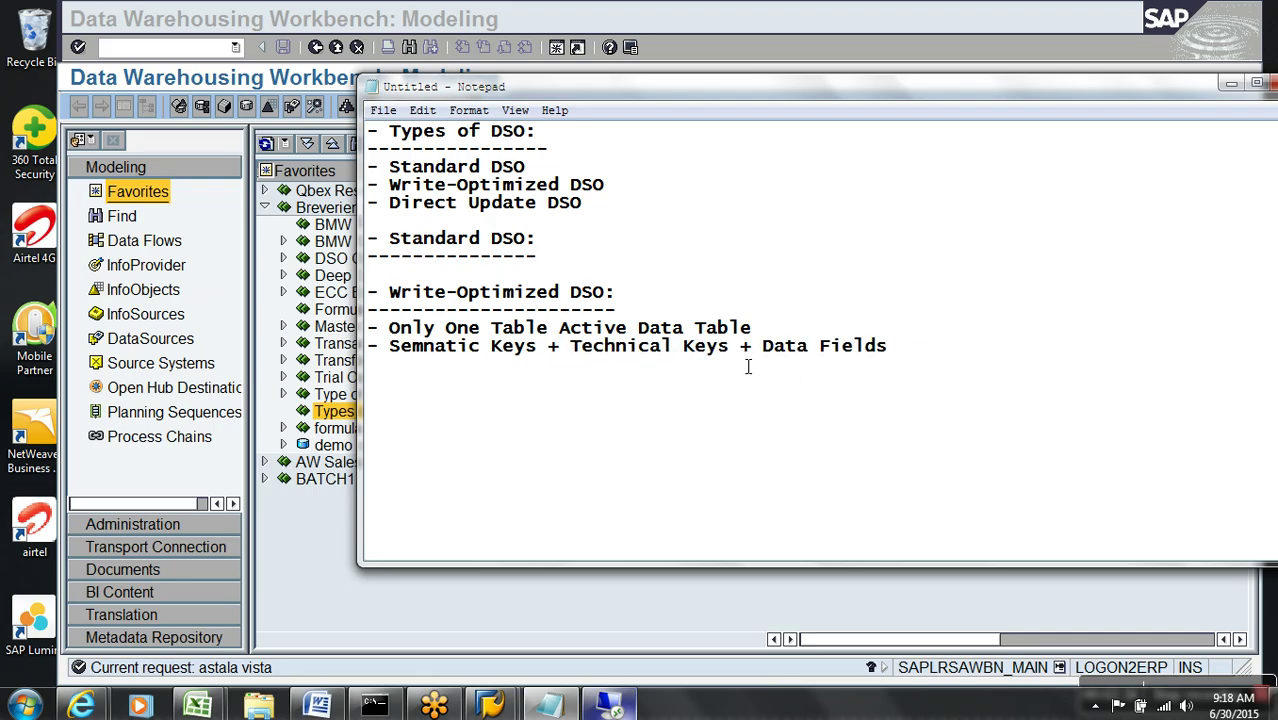
type("(requid")
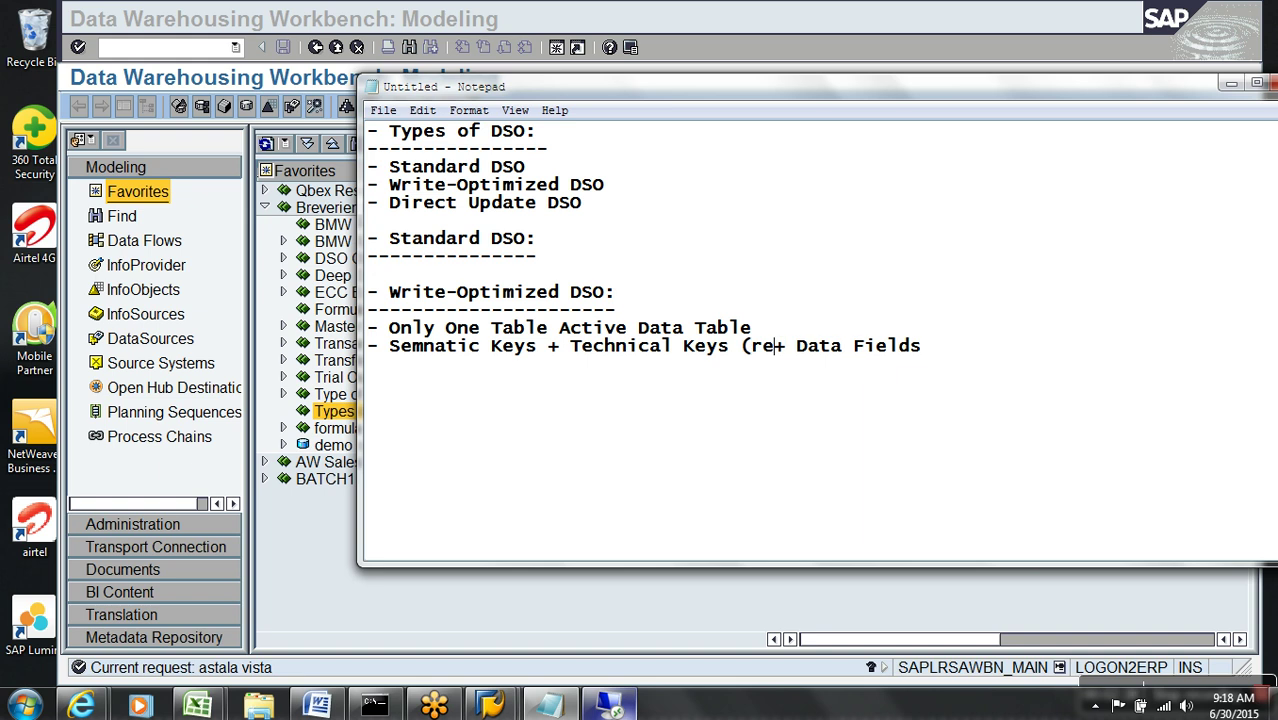
type(", dap")
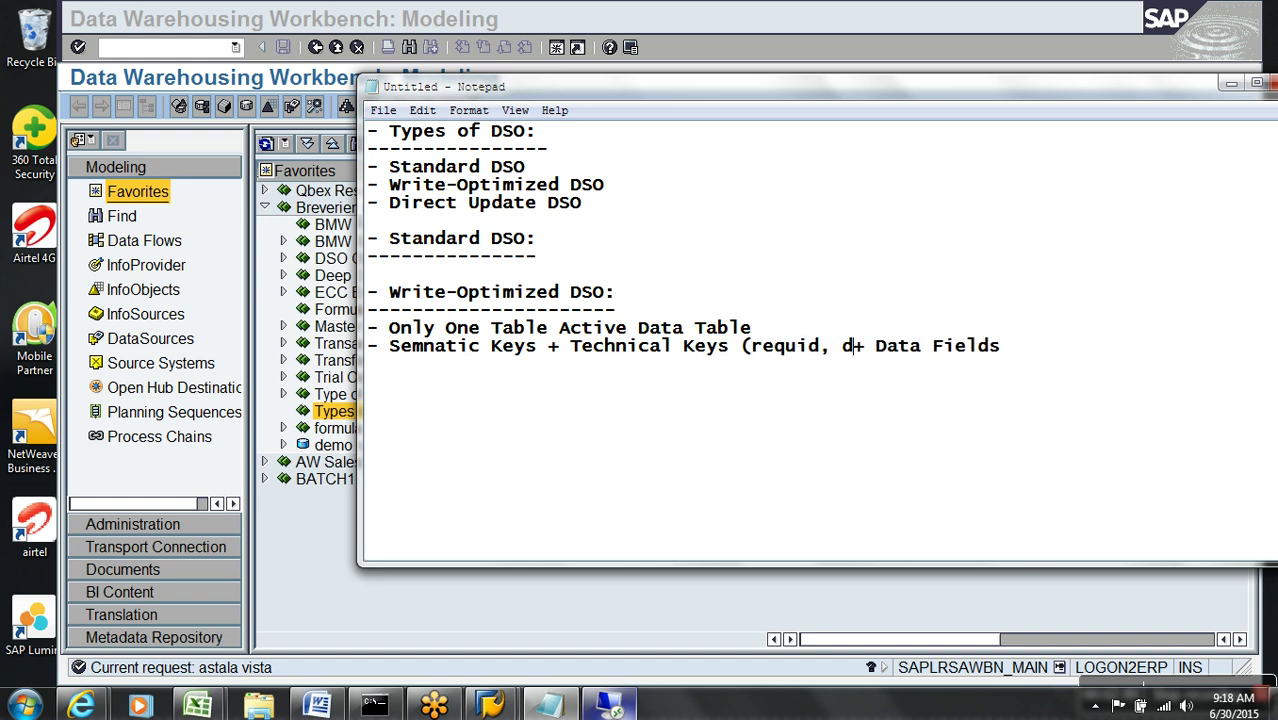
type("ackno, ")
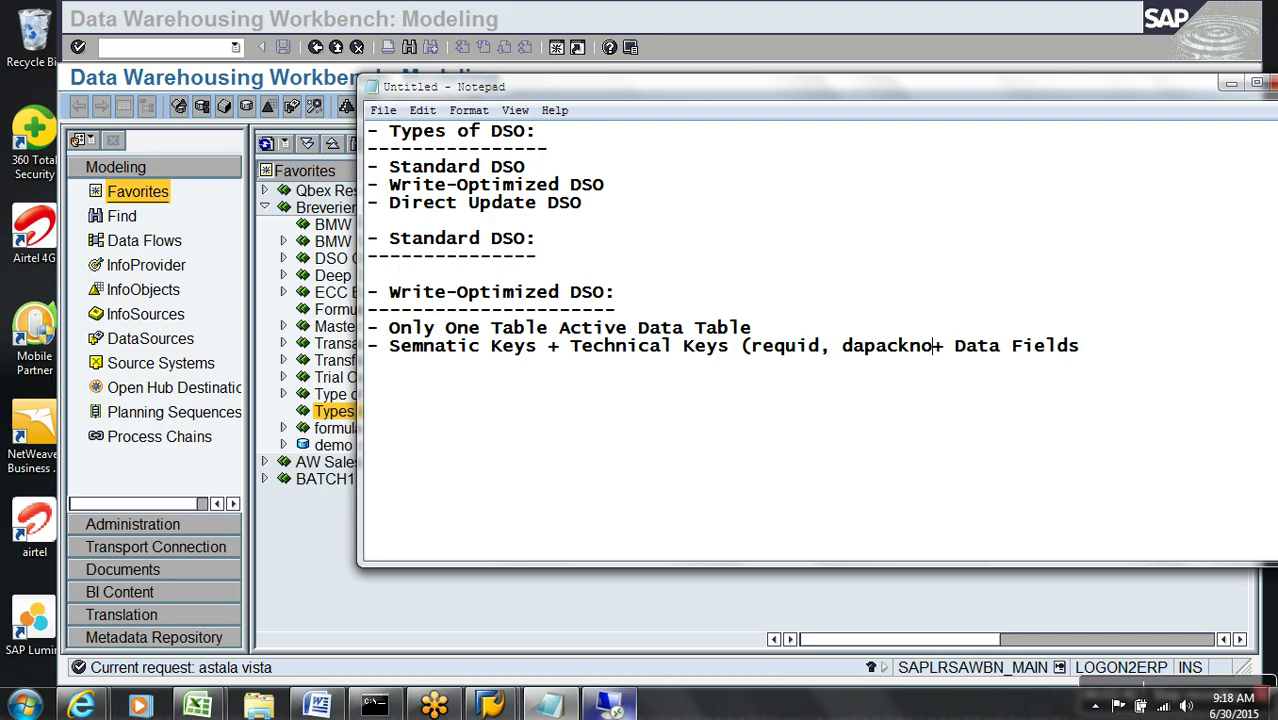
type("record")
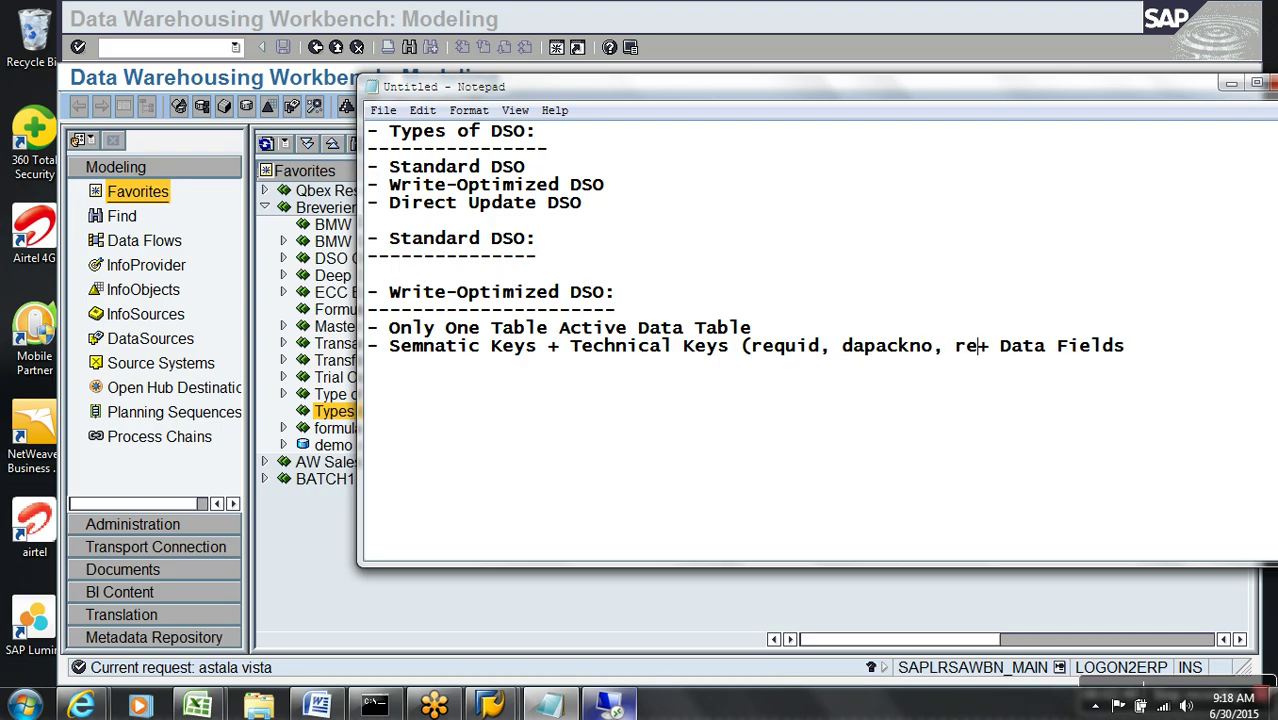
type("no)")
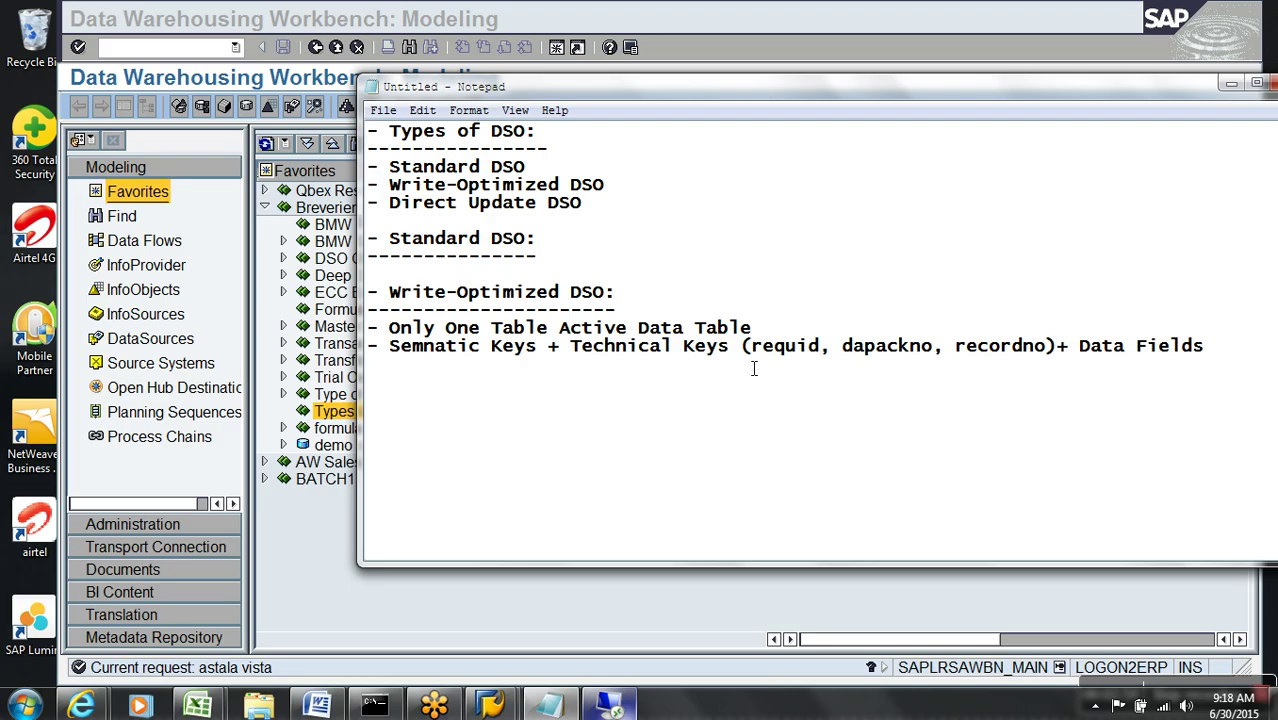
- Highlight the semantic, technical and data field parts of the keys line, then start a new dashed point below it
left_click(540, 350)
left_click_drag(540, 360, 395, 364)
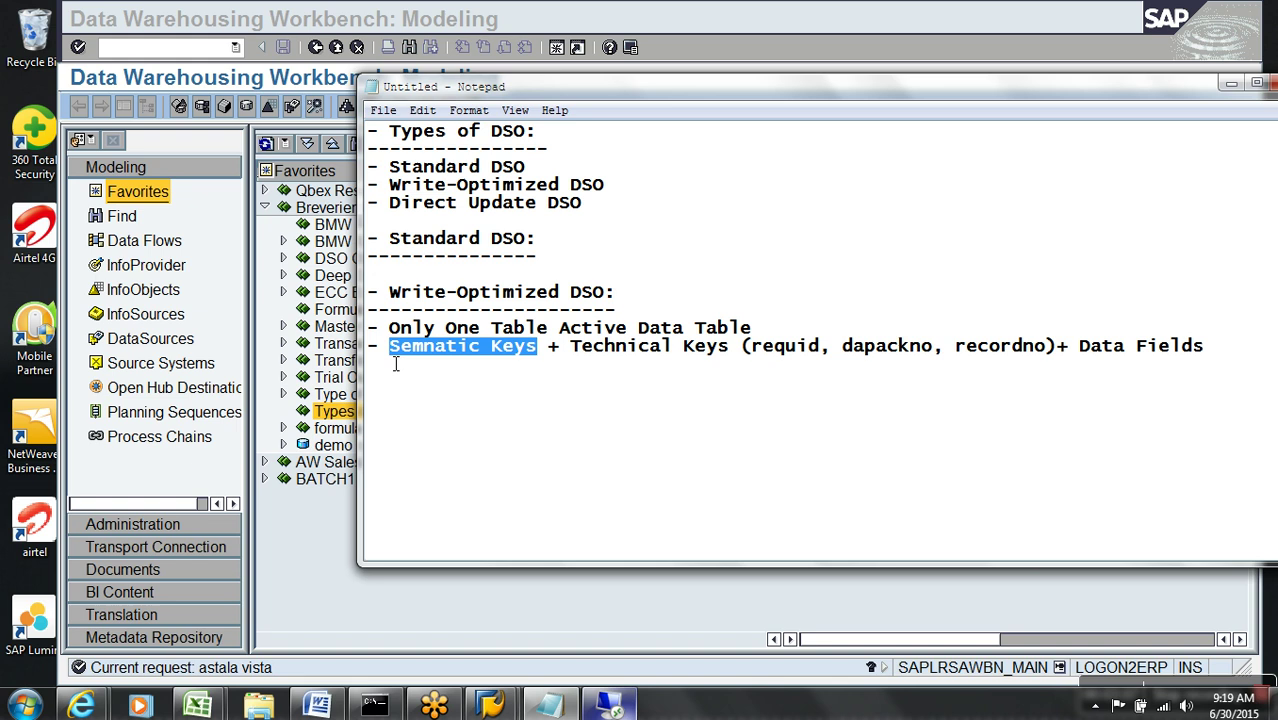
left_click(416, 354)
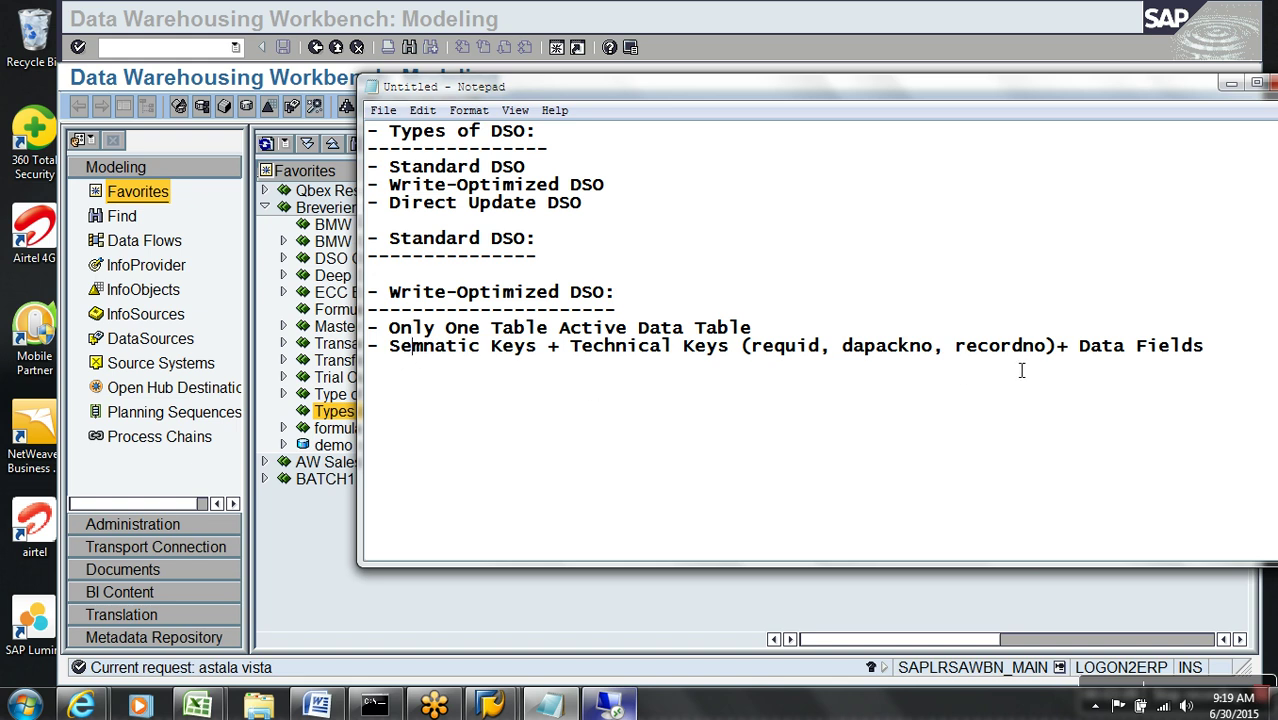
left_click_drag(1078, 345, 1215, 347)
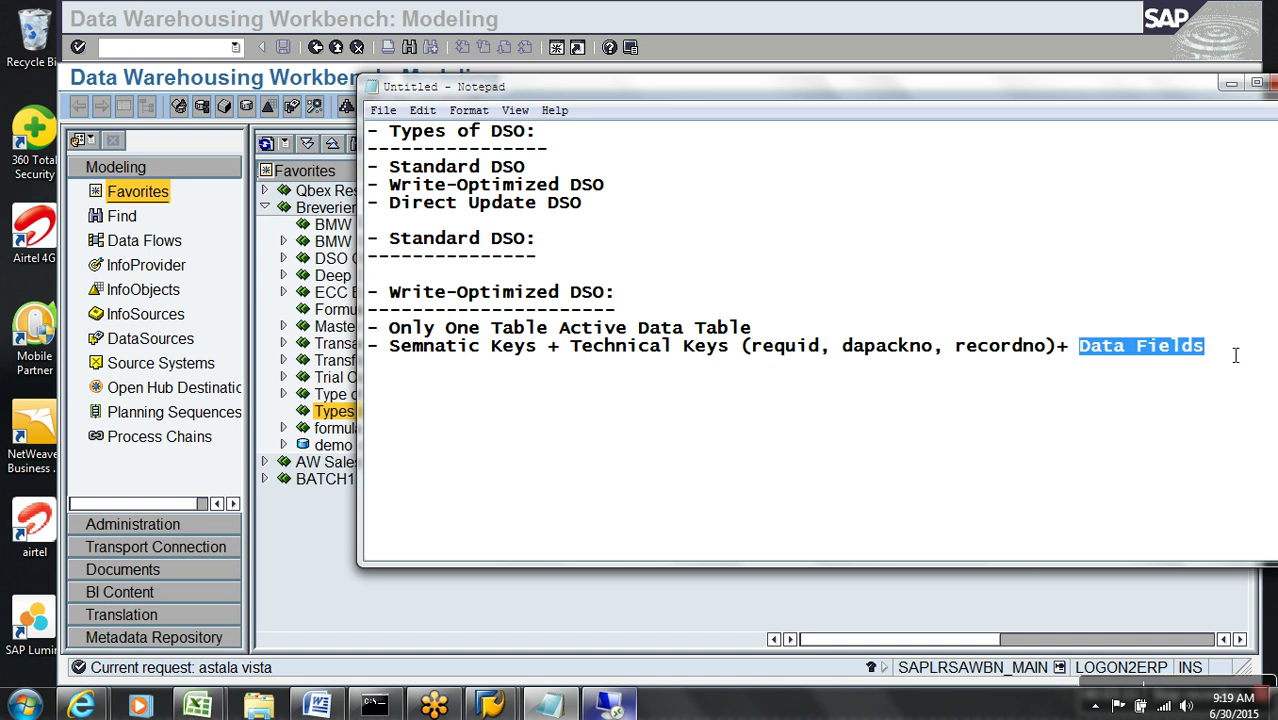
left_click(1252, 350)
key("Return")
type("-")
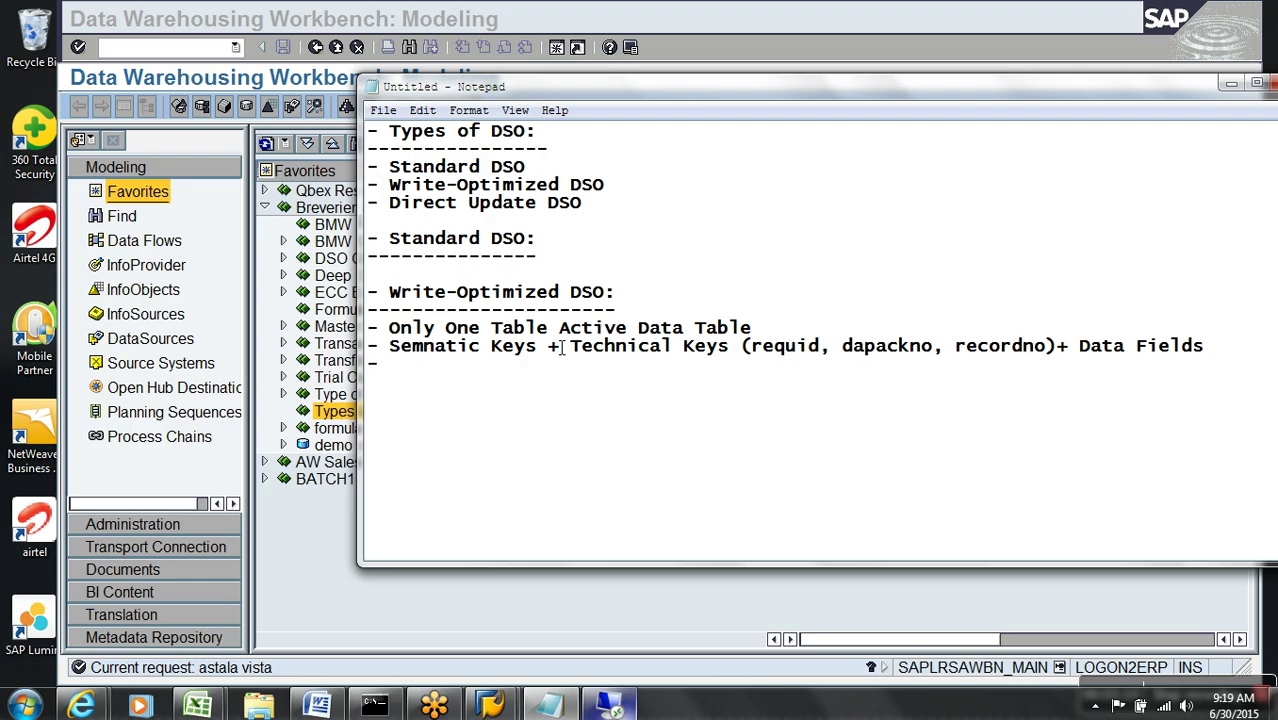
left_click_drag(571, 348, 1064, 350)
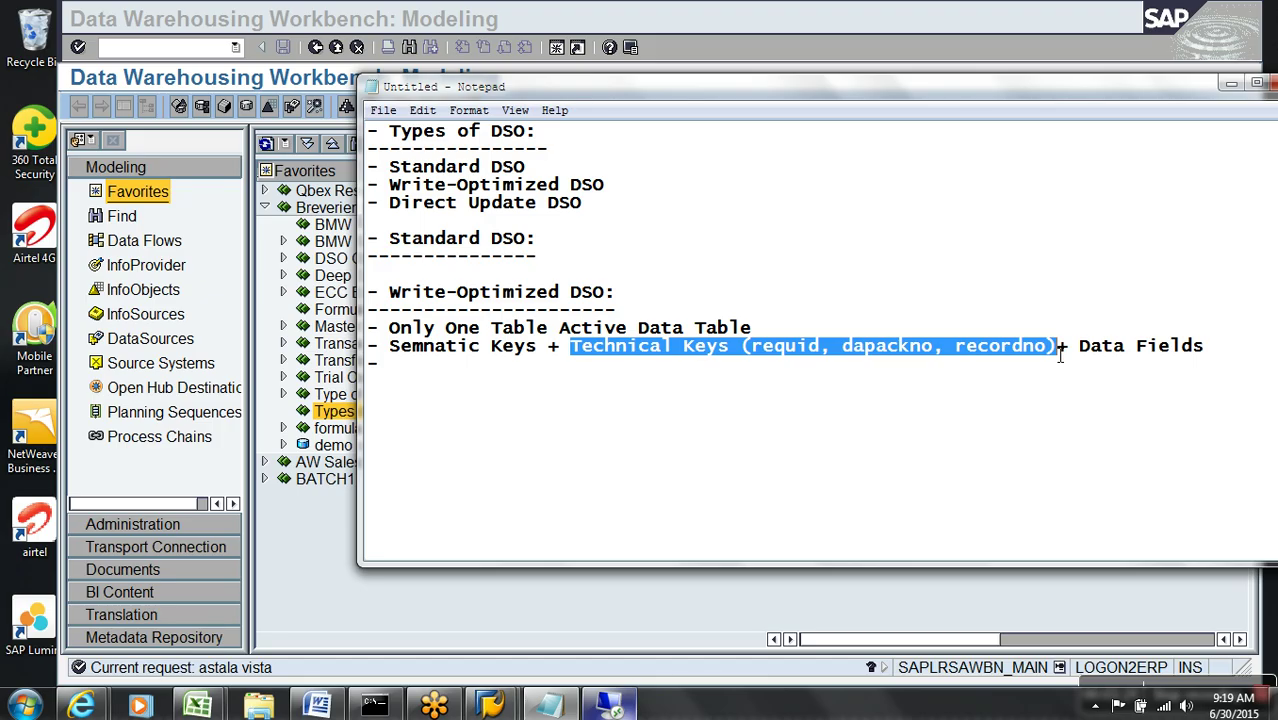
left_click(508, 346)
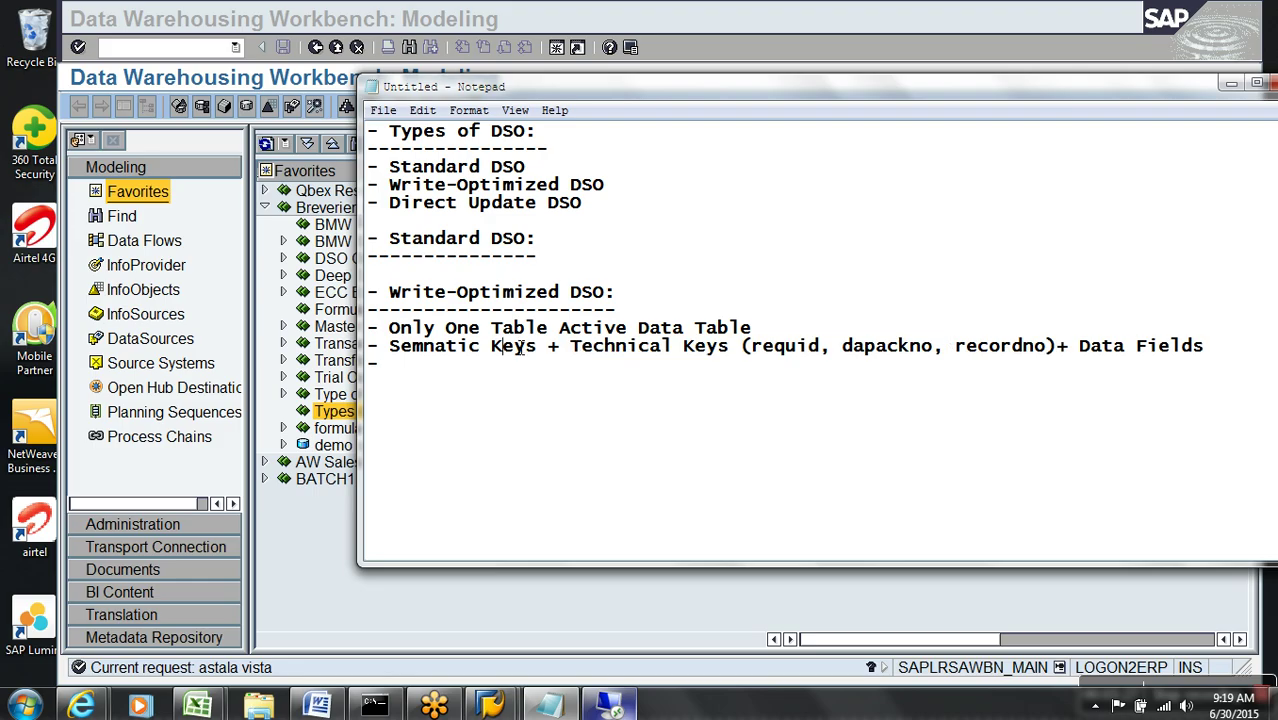
left_click(1140, 346)
- Add the points 'No Activation Process', 'ETL Supported' and '- Data Mart Supported -'
left_click(1013, 385)
type("No Activation ")
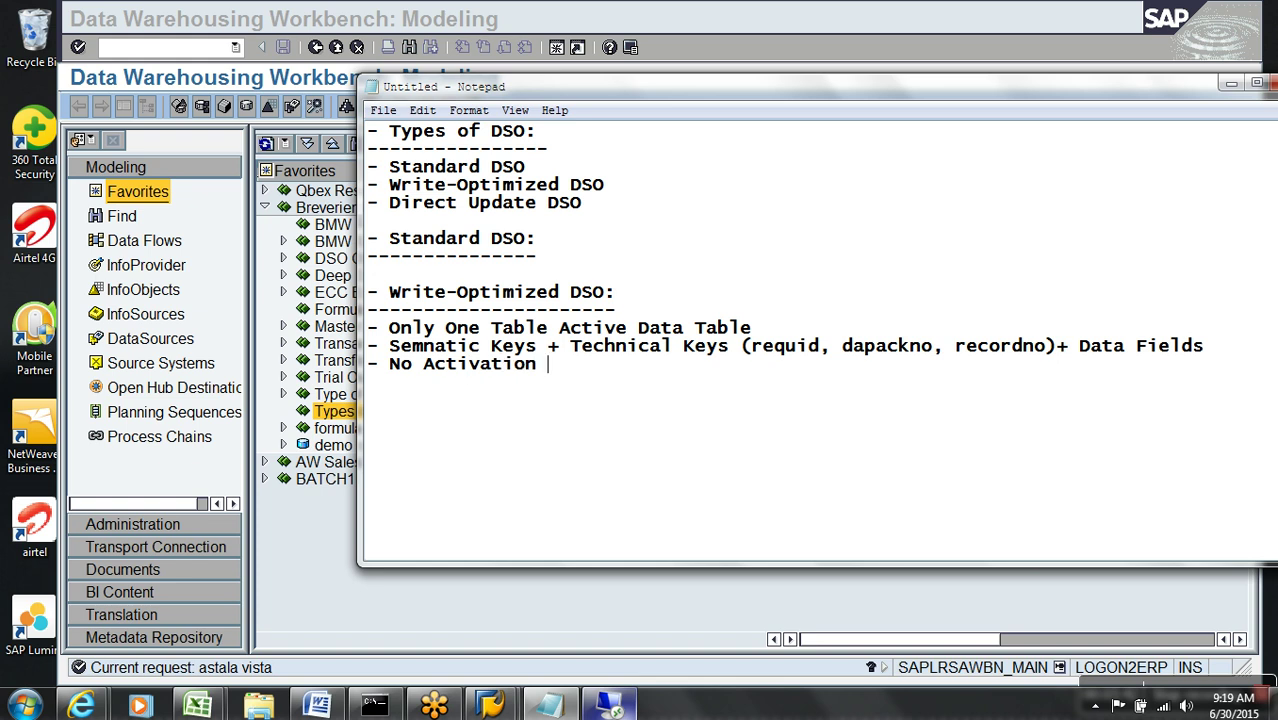
type("Process")
type("ET")
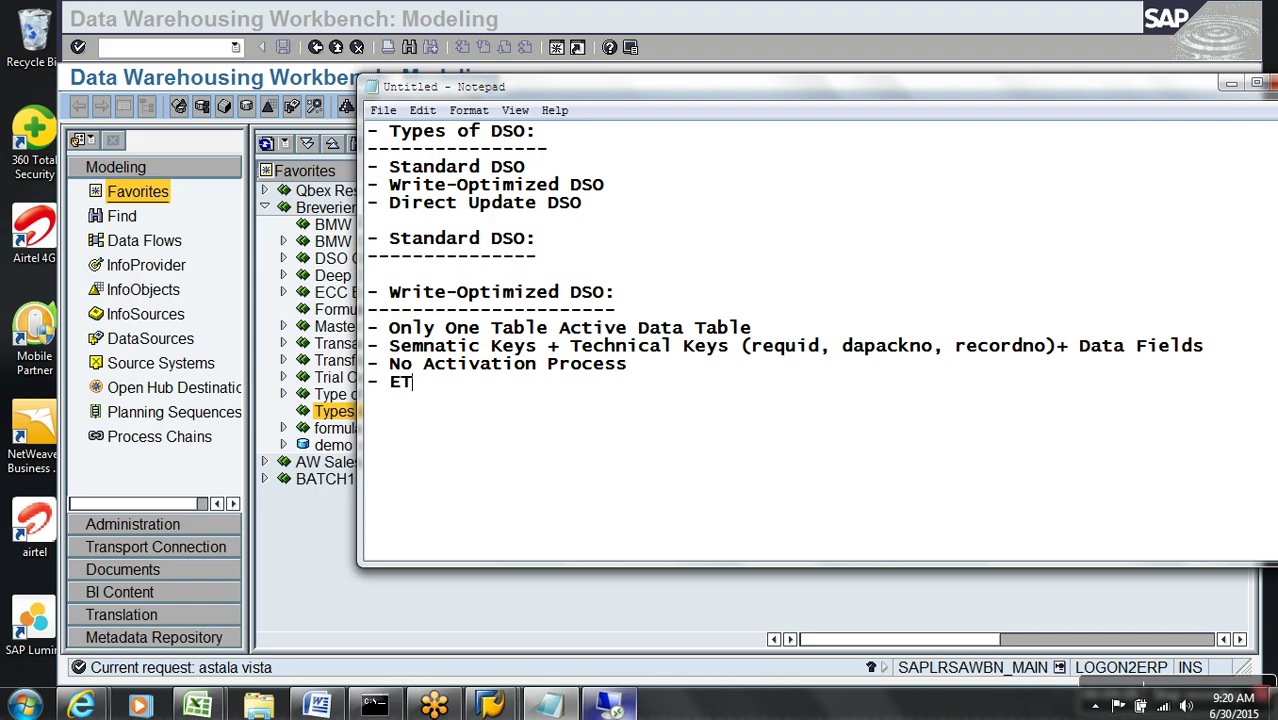
type("L Supported")
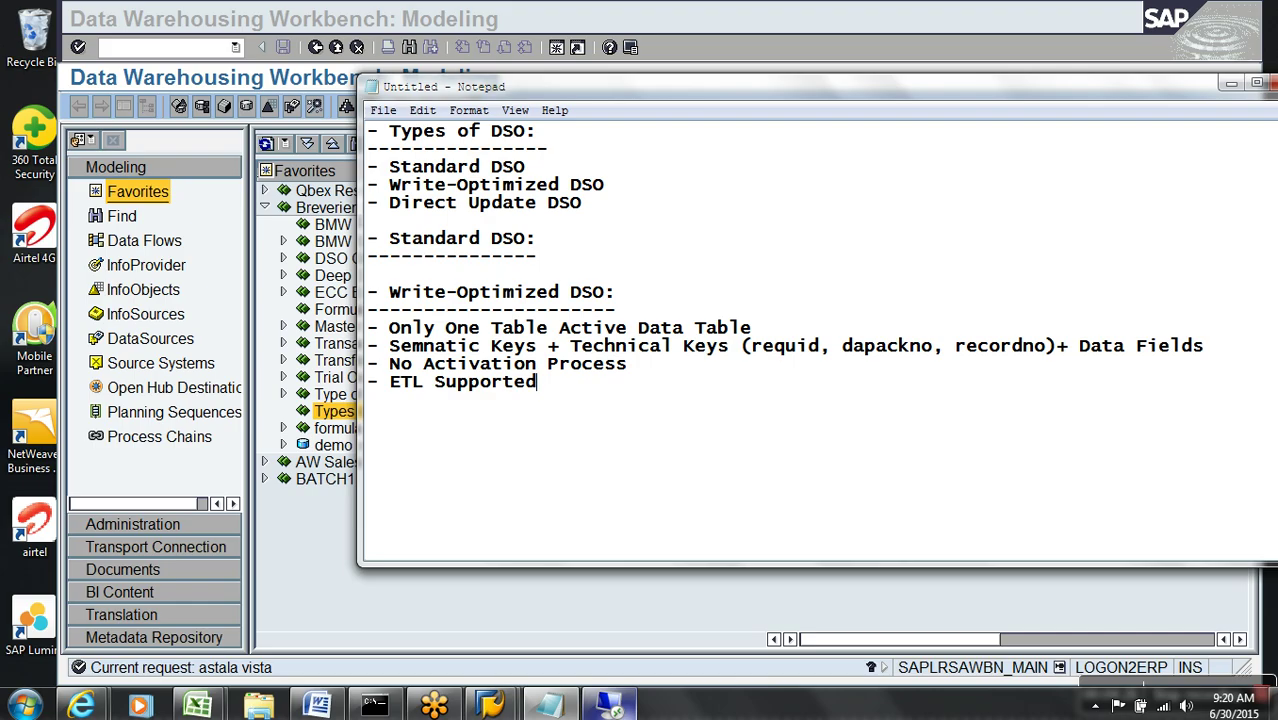
type("- Data Mart ")
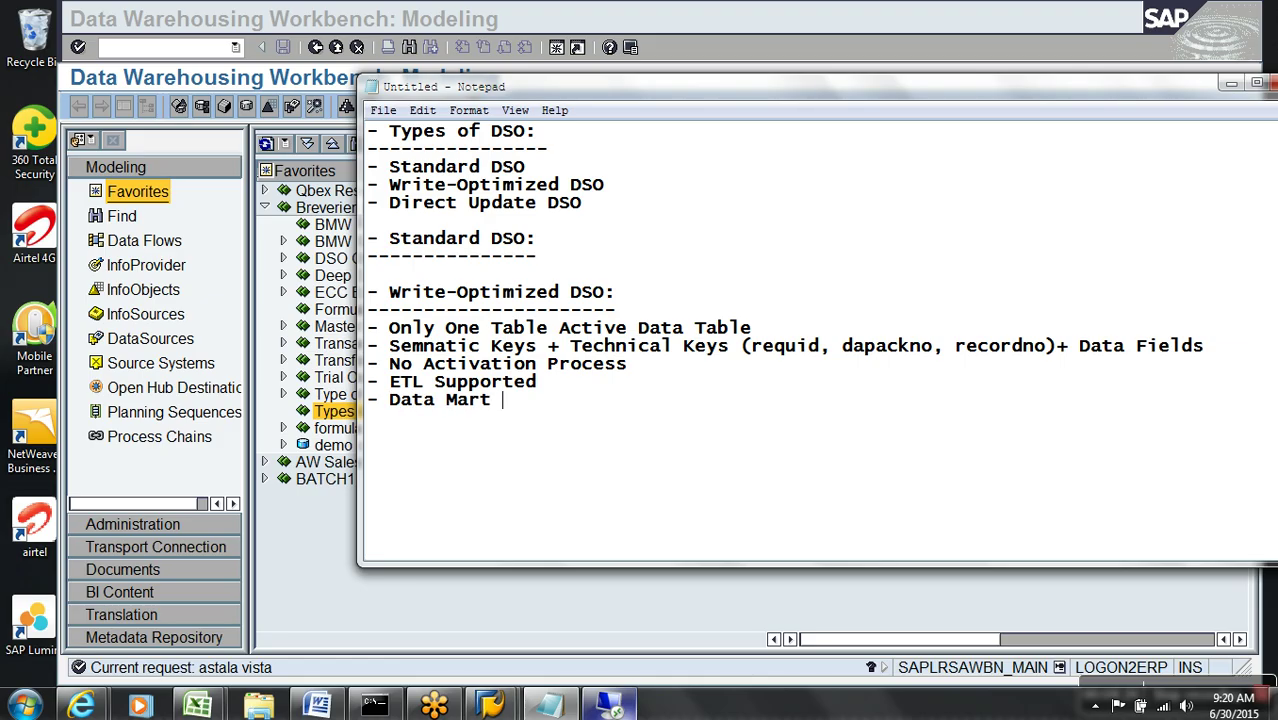
type("Supported -")
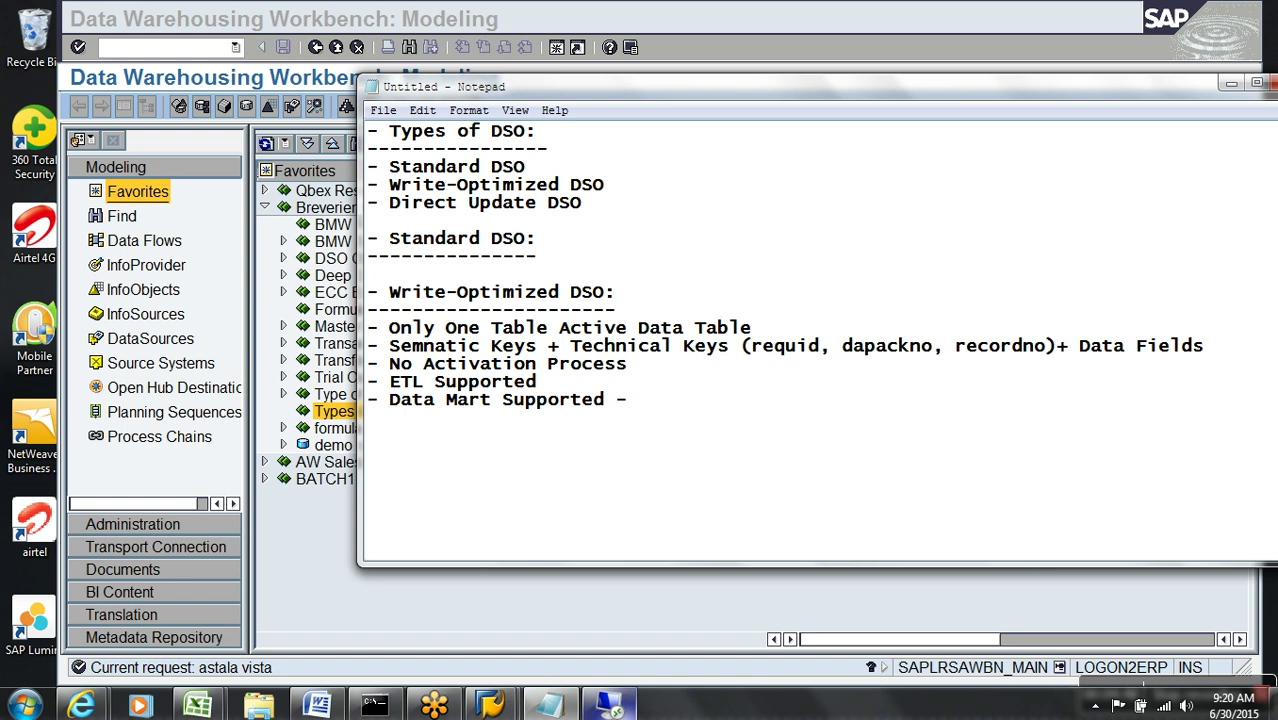
- Complete the Data Mart point with 'Yes (delta Mechanism) - Based on Request no in Actvie data Table'
type("Yes (delta Mechanism) -")
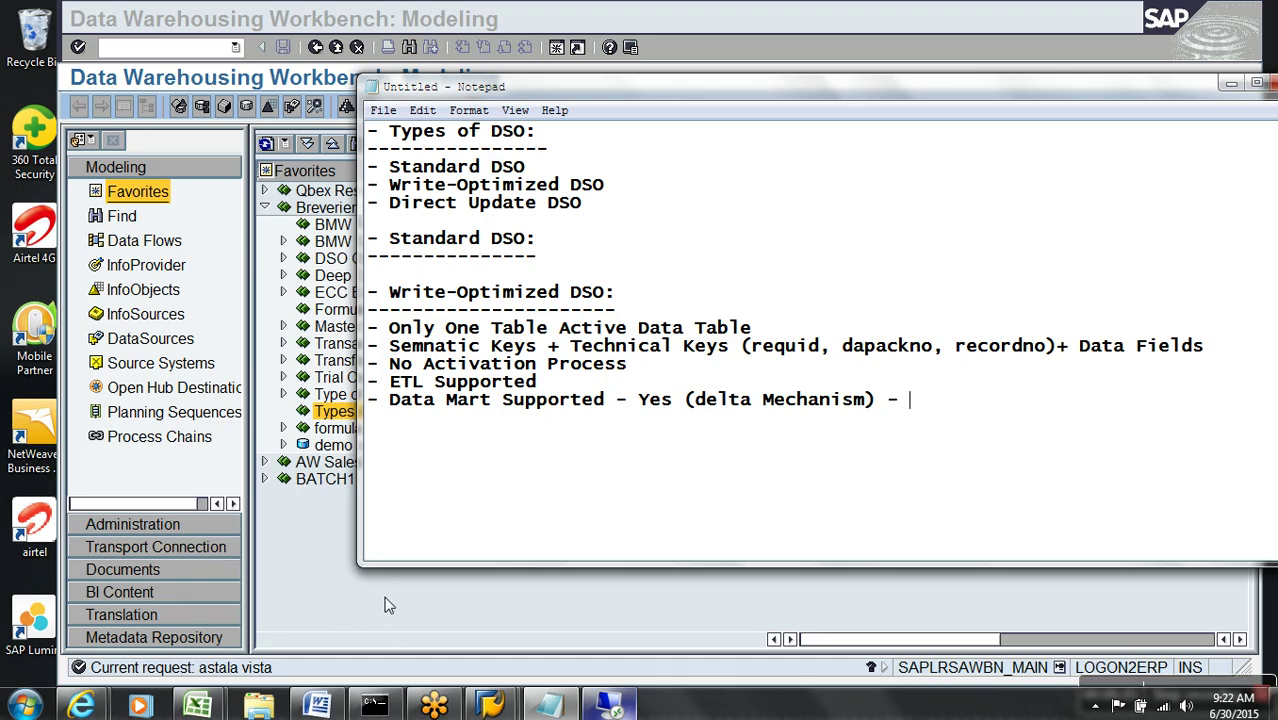
type("Based on Re")
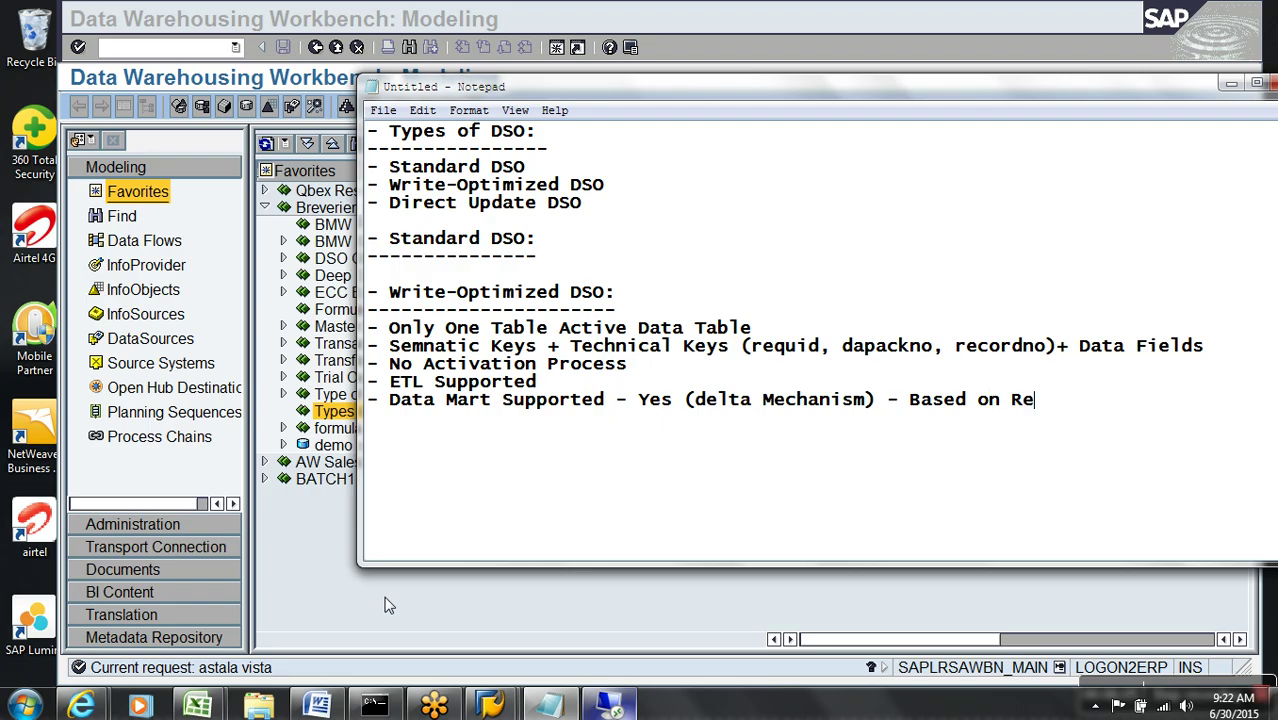
type("quest no ")
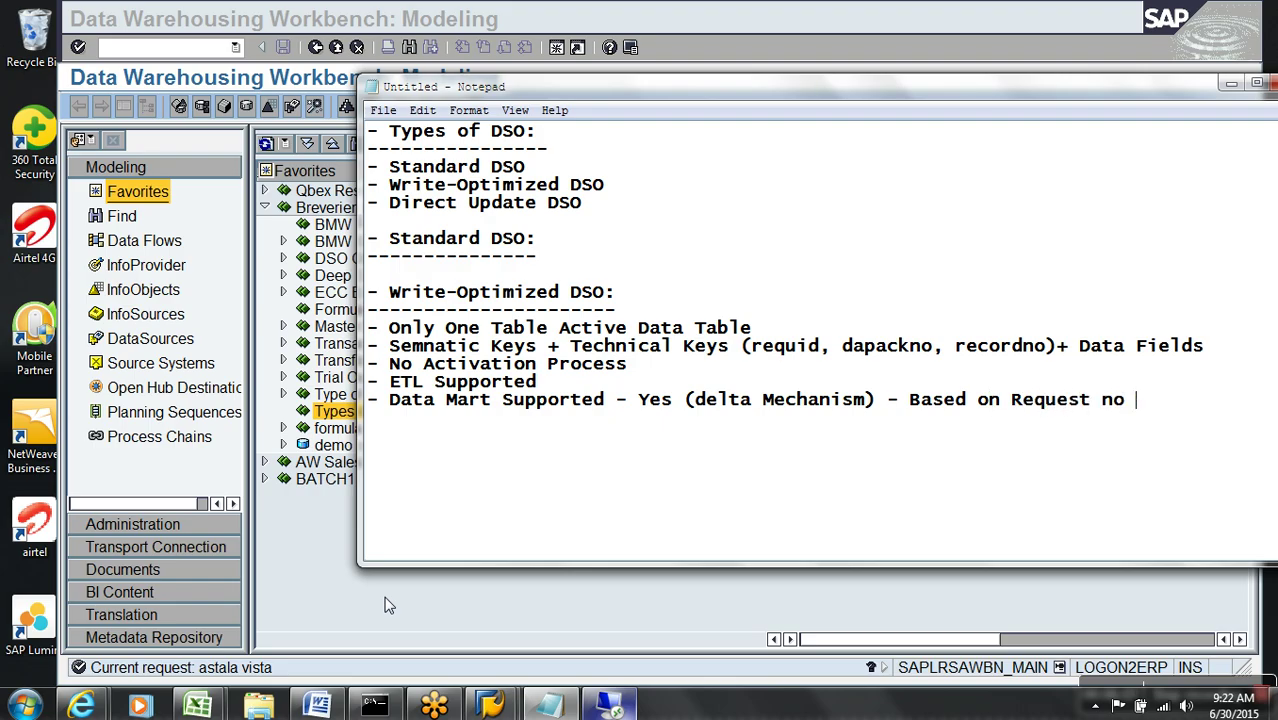
type("in Actvie data")
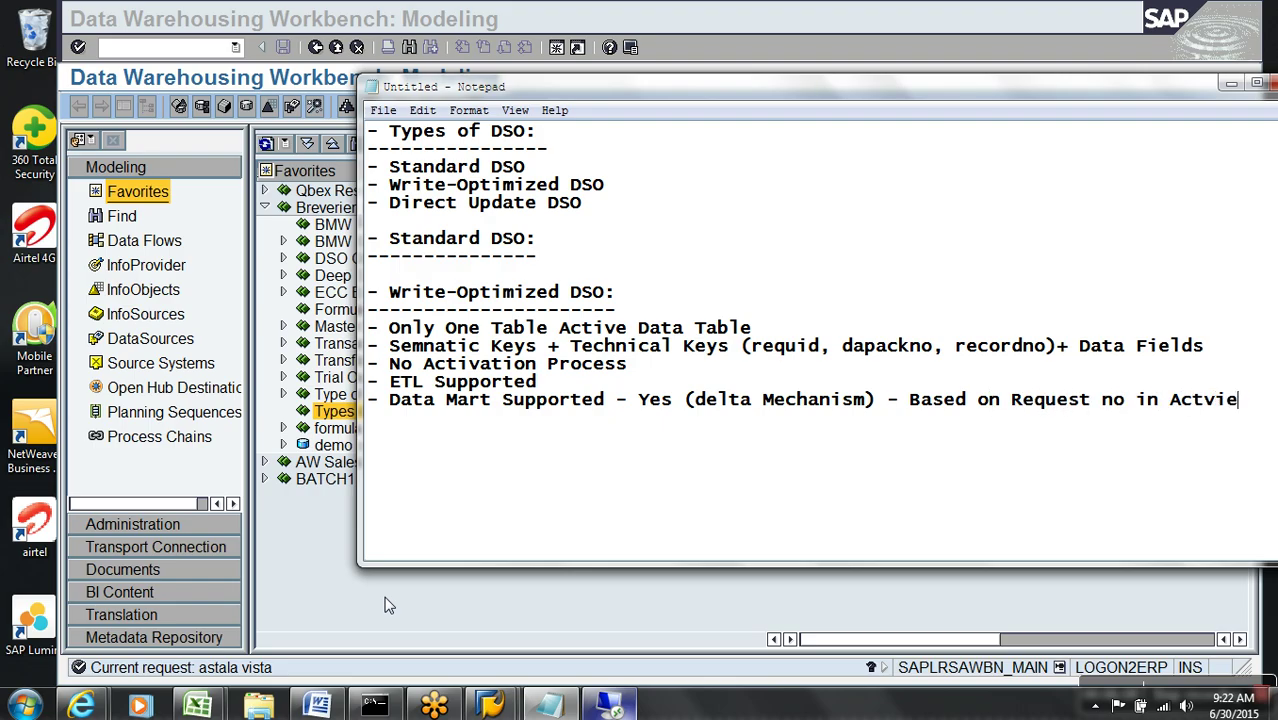
key("Return")
type("Table")
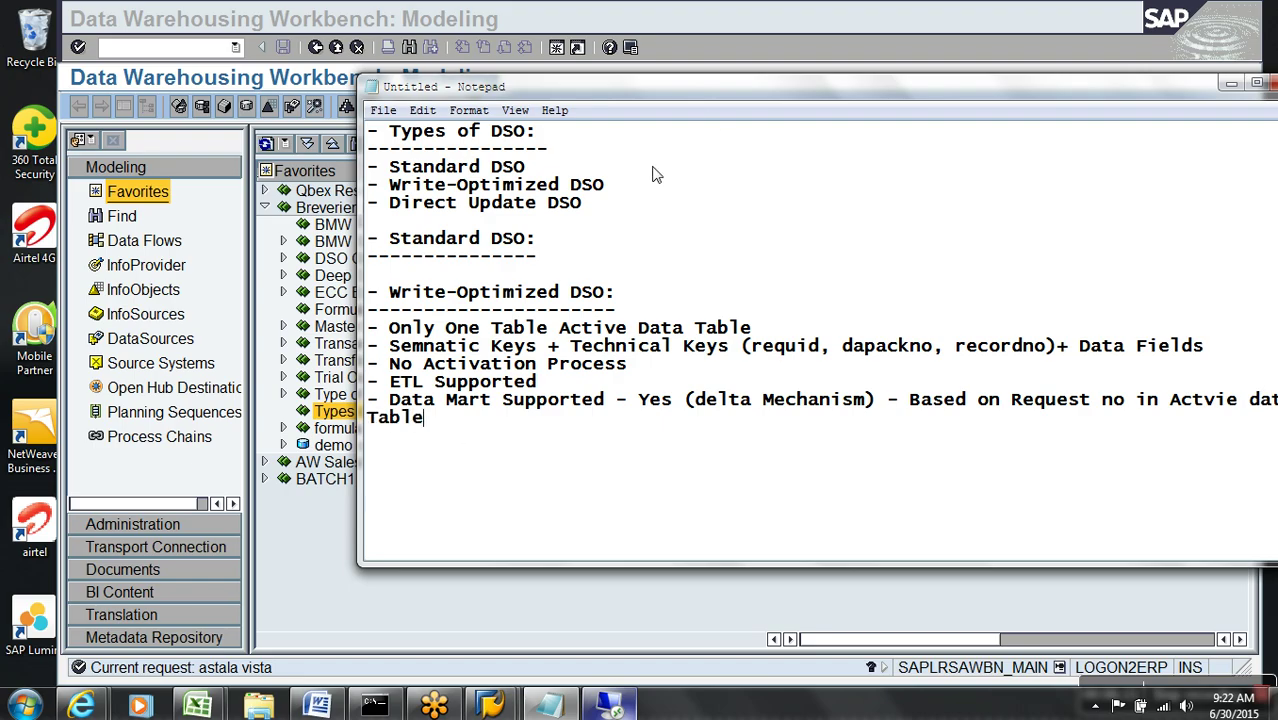
- Move '(delta Mechanism)' onto its own indented line and switch back to the SAP Workbench
left_click_drag(721, 85, 641, 84)
left_click(606, 400)
key("Return")
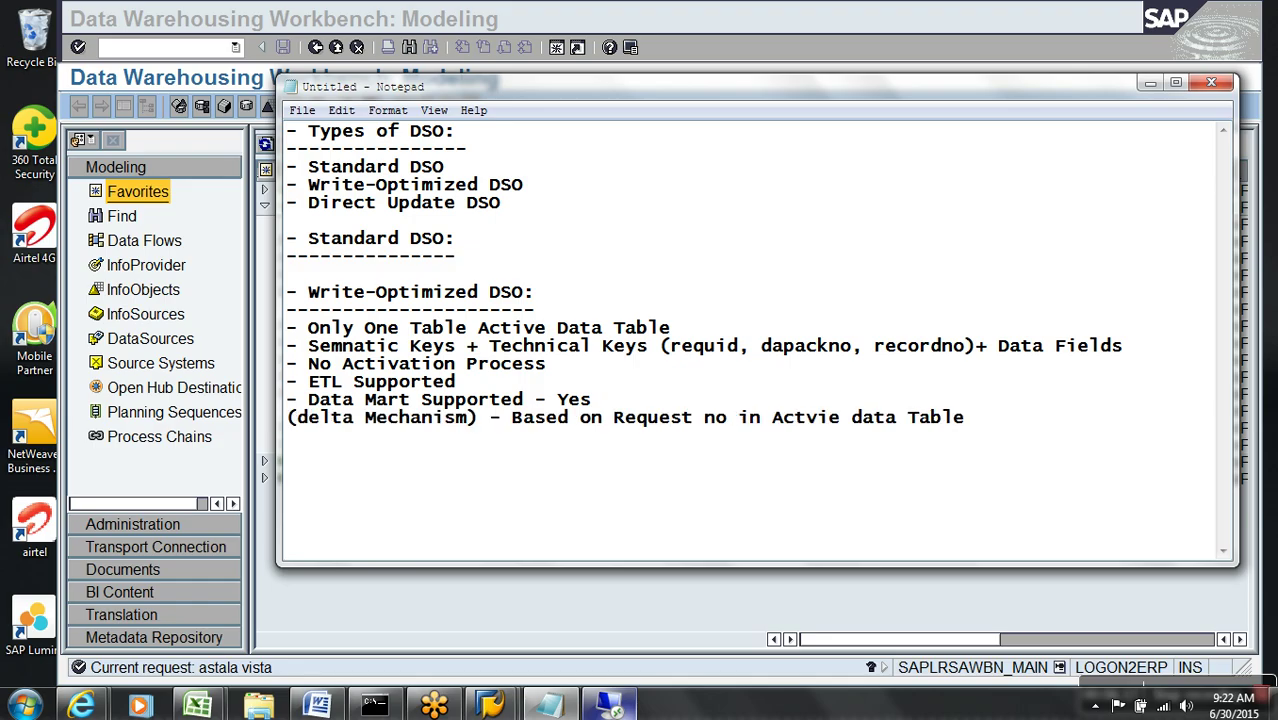
key("Tab")
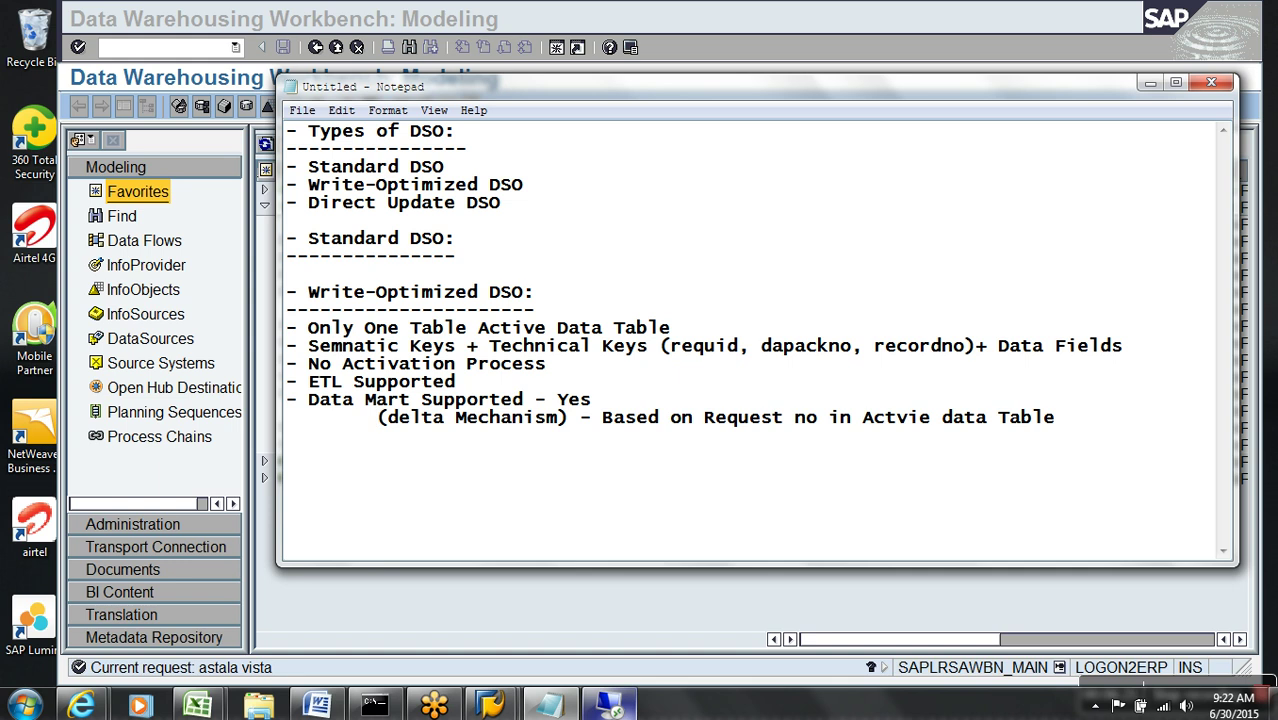
key("alt+Tab")
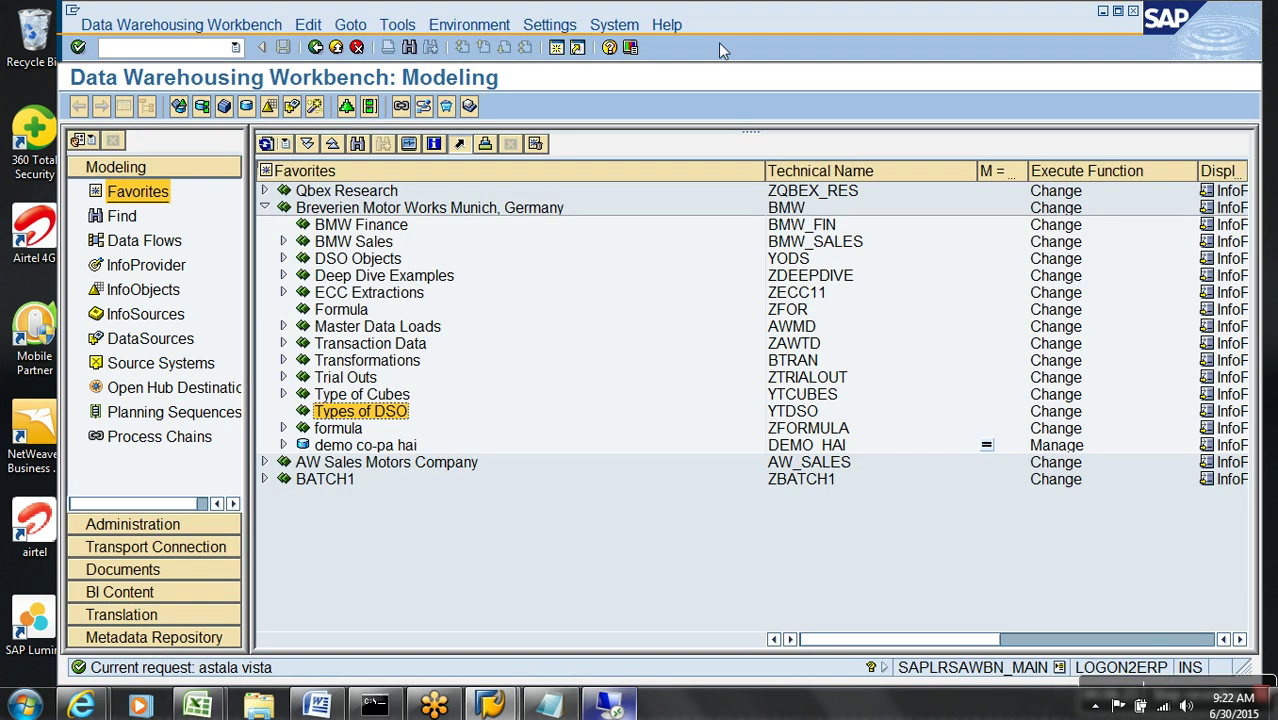
- Create DataStore object ywo_001, described 'Demo Write Optimized', under the Types of DSO InfoArea
right_click(362, 412)
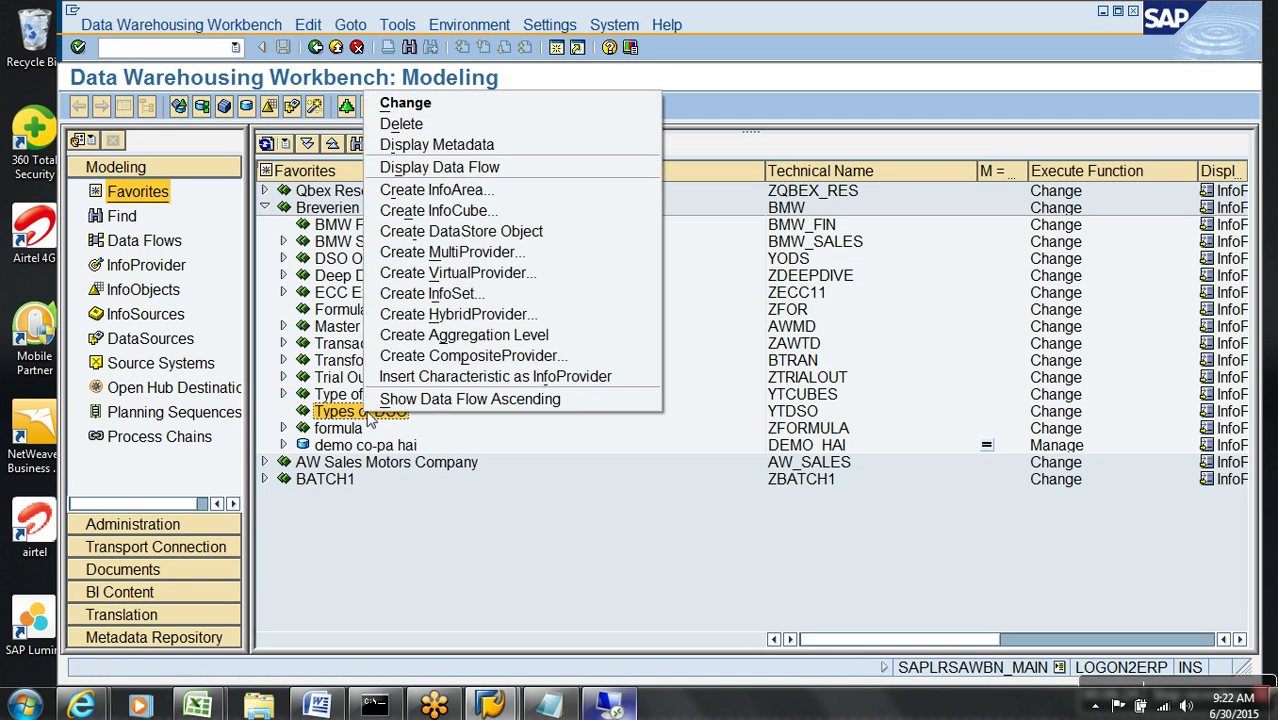
left_click(465, 231)
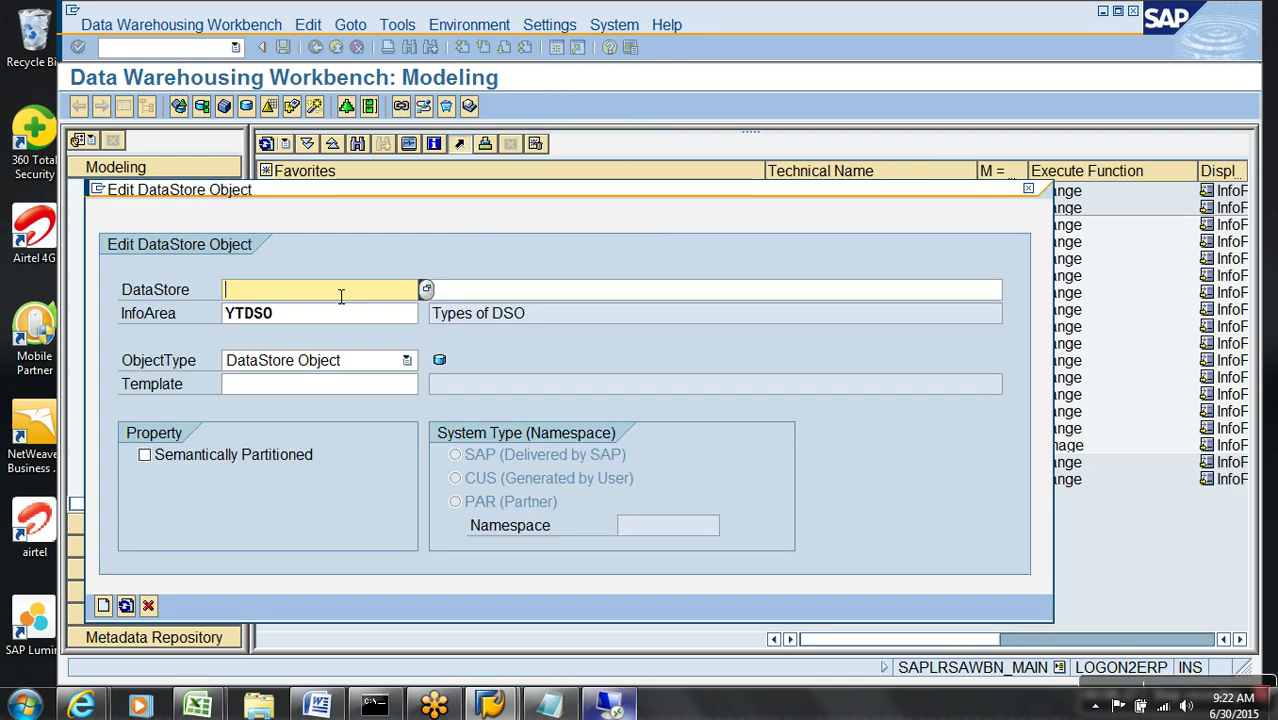
type("ywo_001")
key("Tab")
type("Demo Write Optimized")
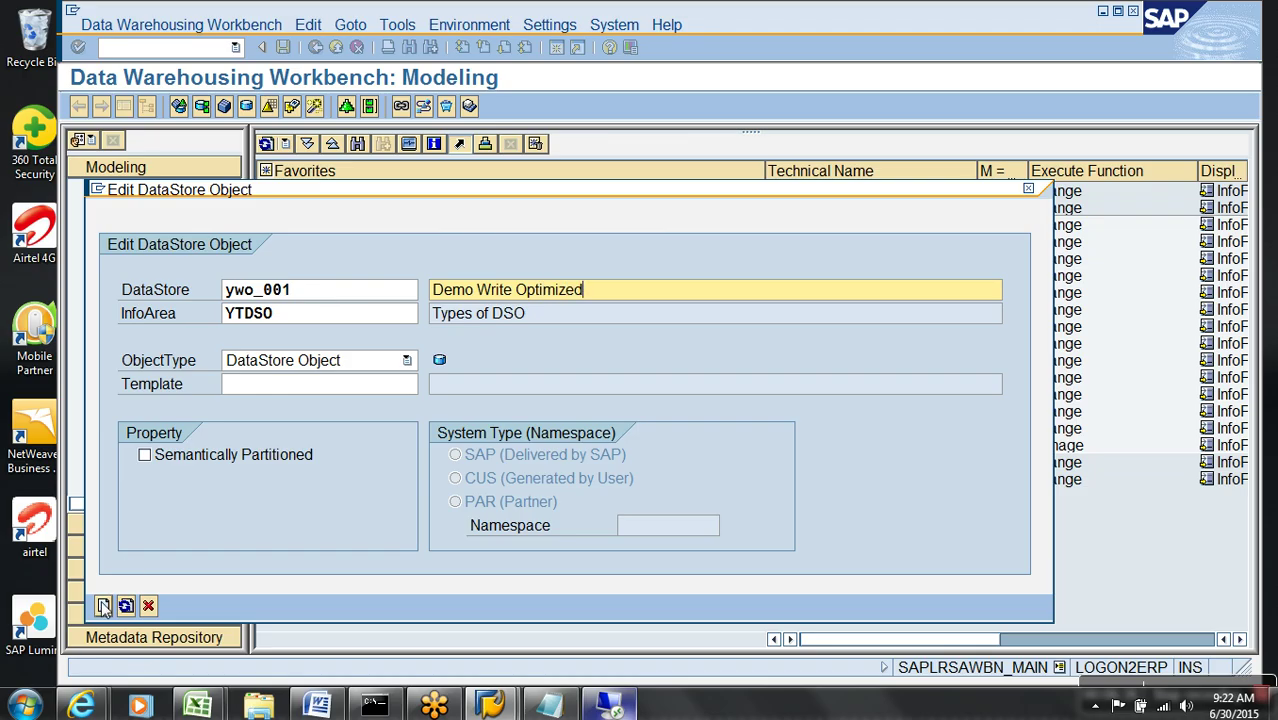
left_click(103, 606)
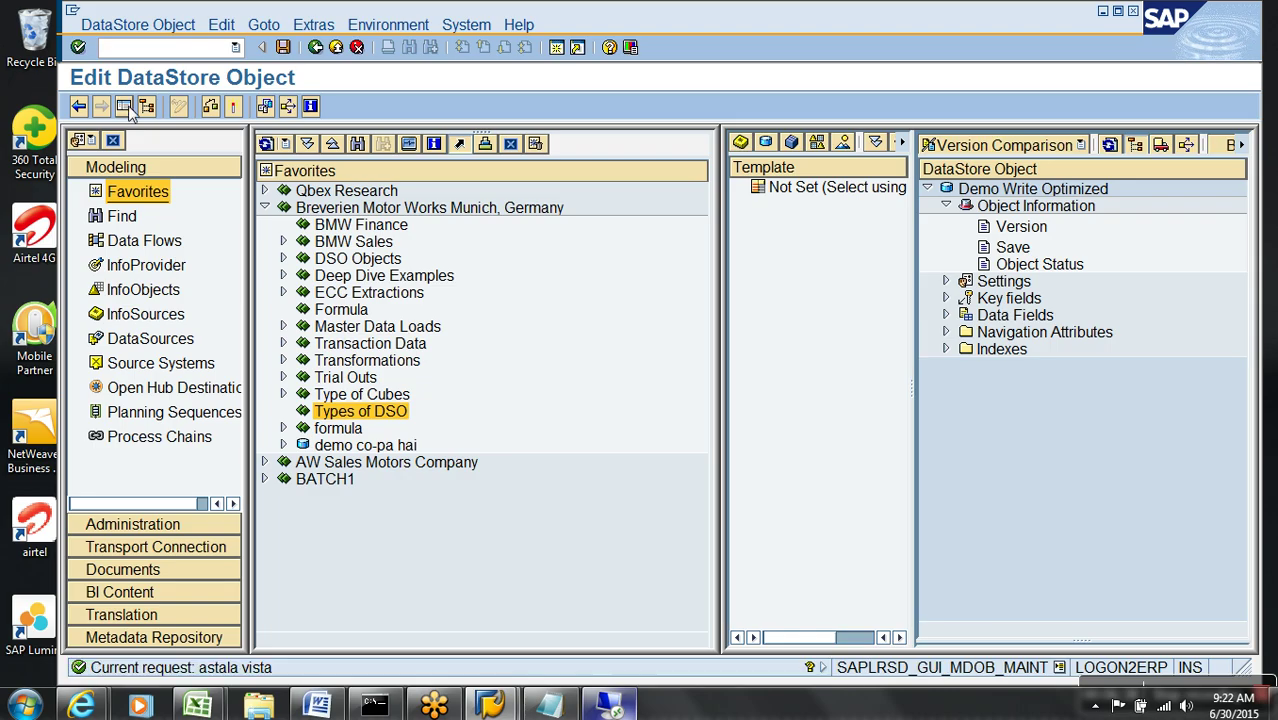
- Switch YWO_001's Type of DataStore Object from Standard to Write Optimized in its Settings
left_click(125, 107)
left_click(517, 281)
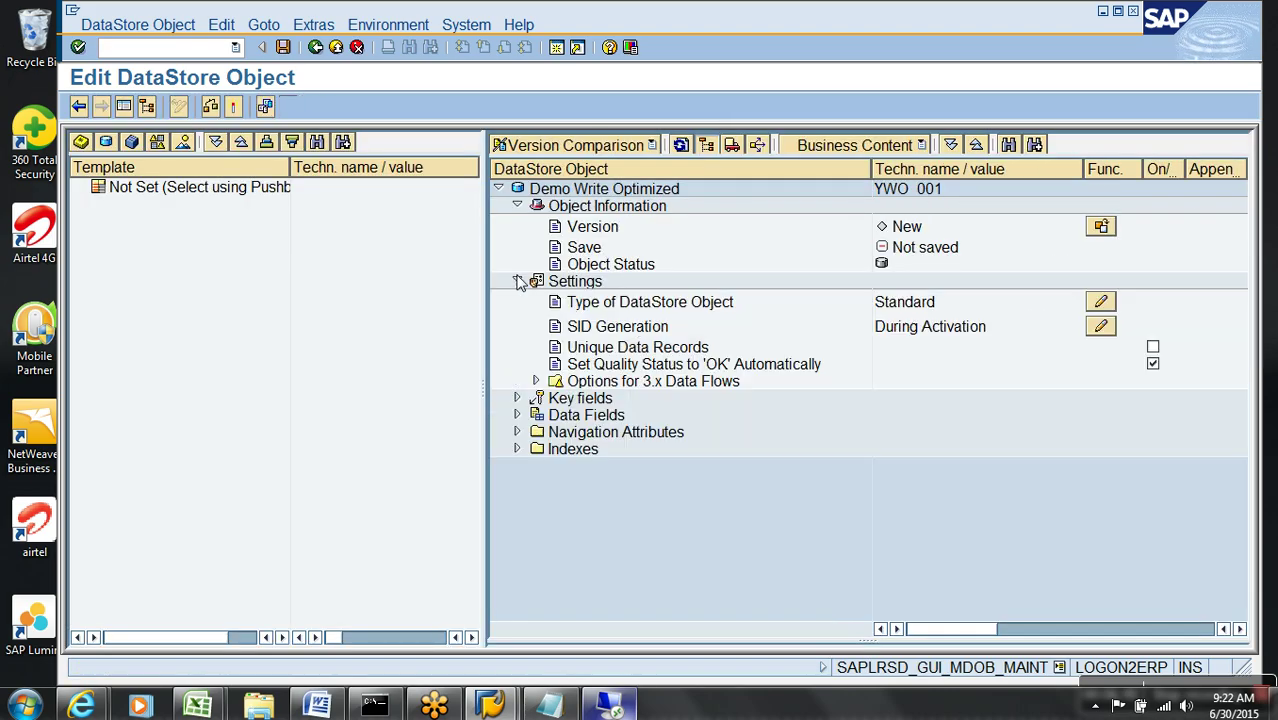
left_click(560, 304)
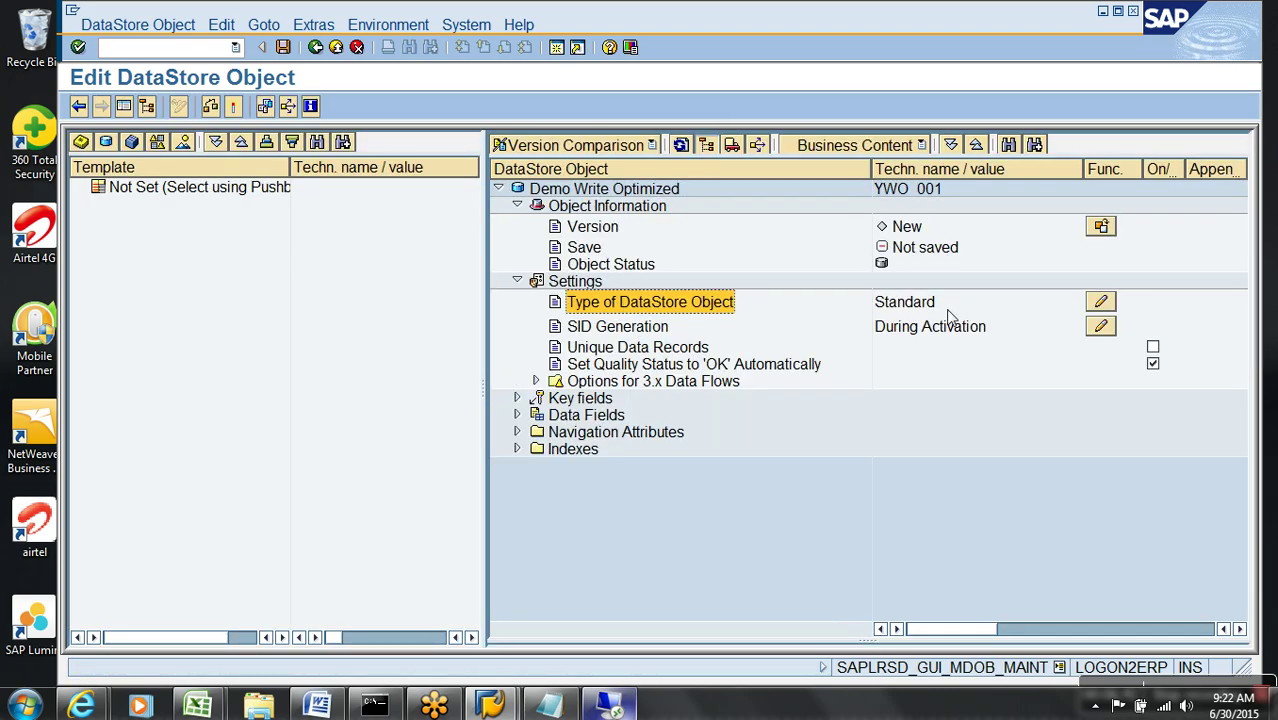
left_click(918, 305)
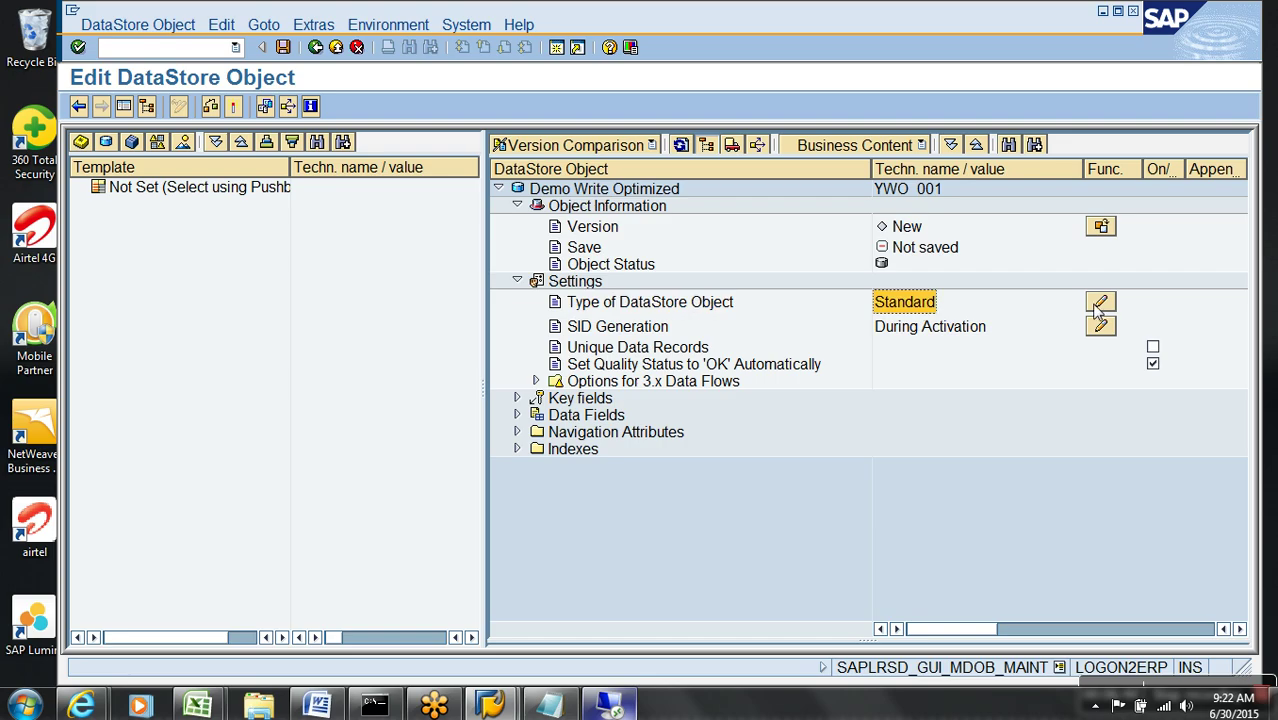
left_click(1100, 302)
left_click(190, 338)
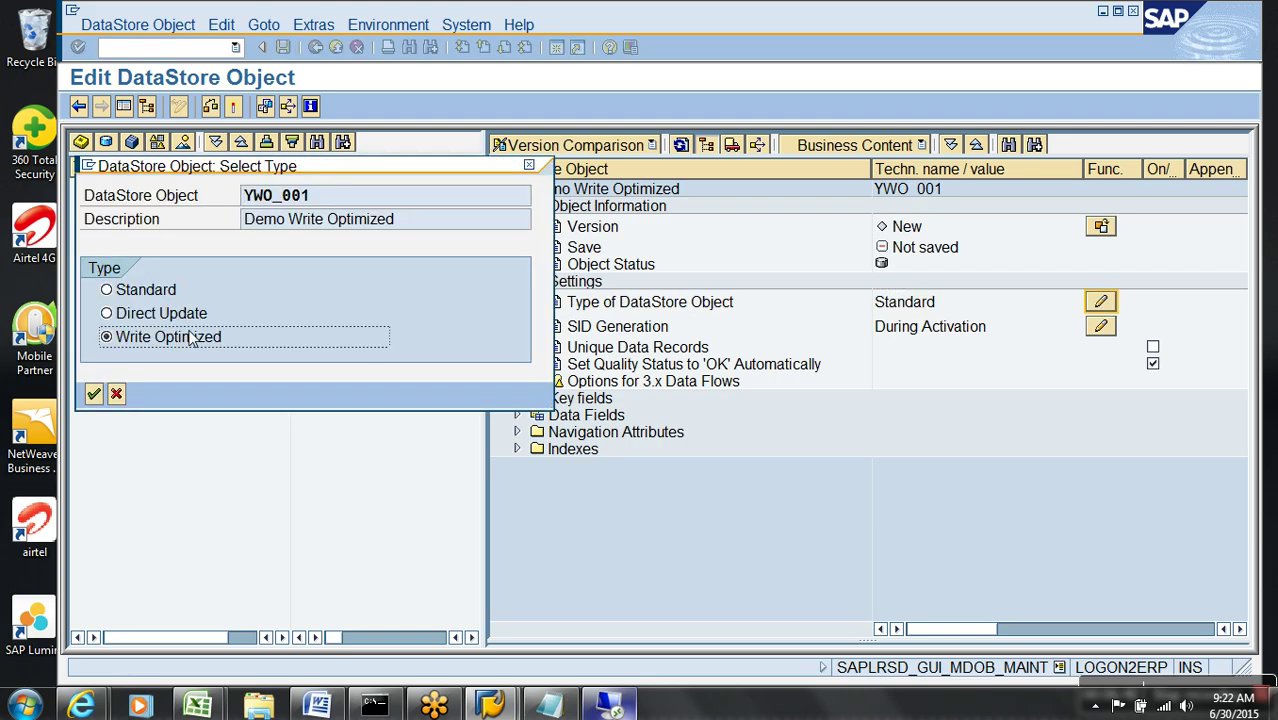
left_click(93, 394)
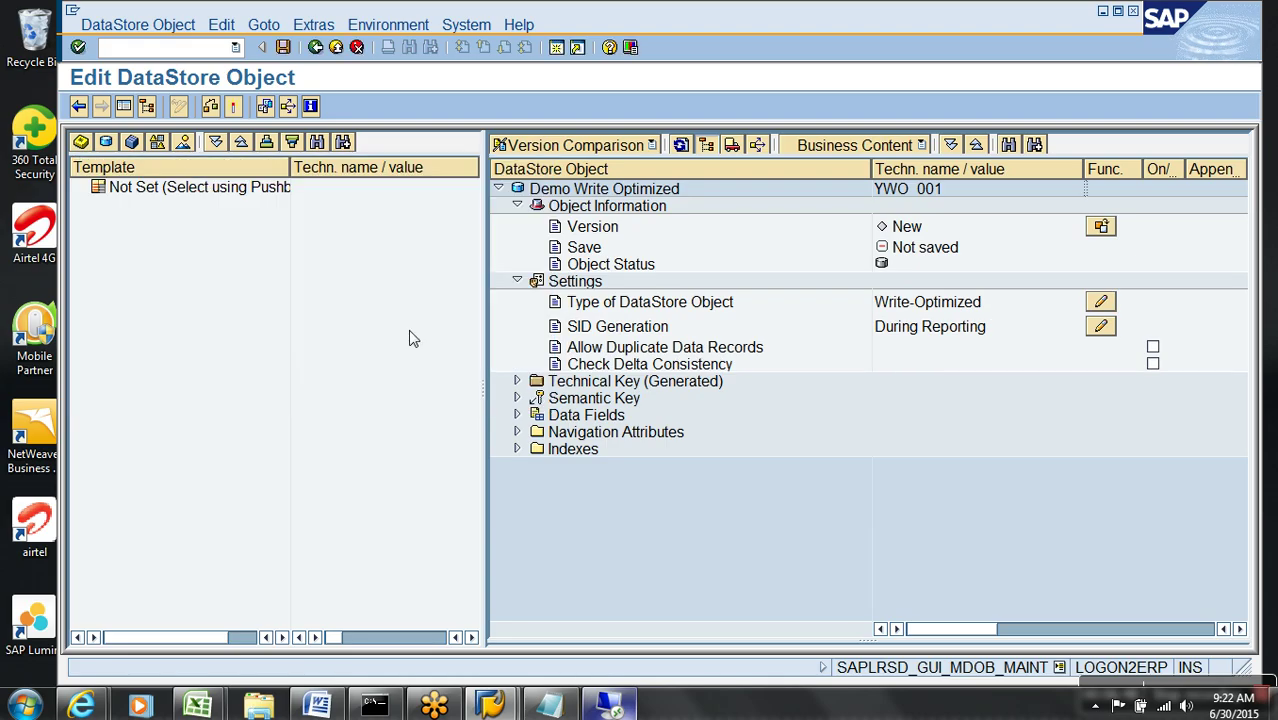
left_click(517, 281)
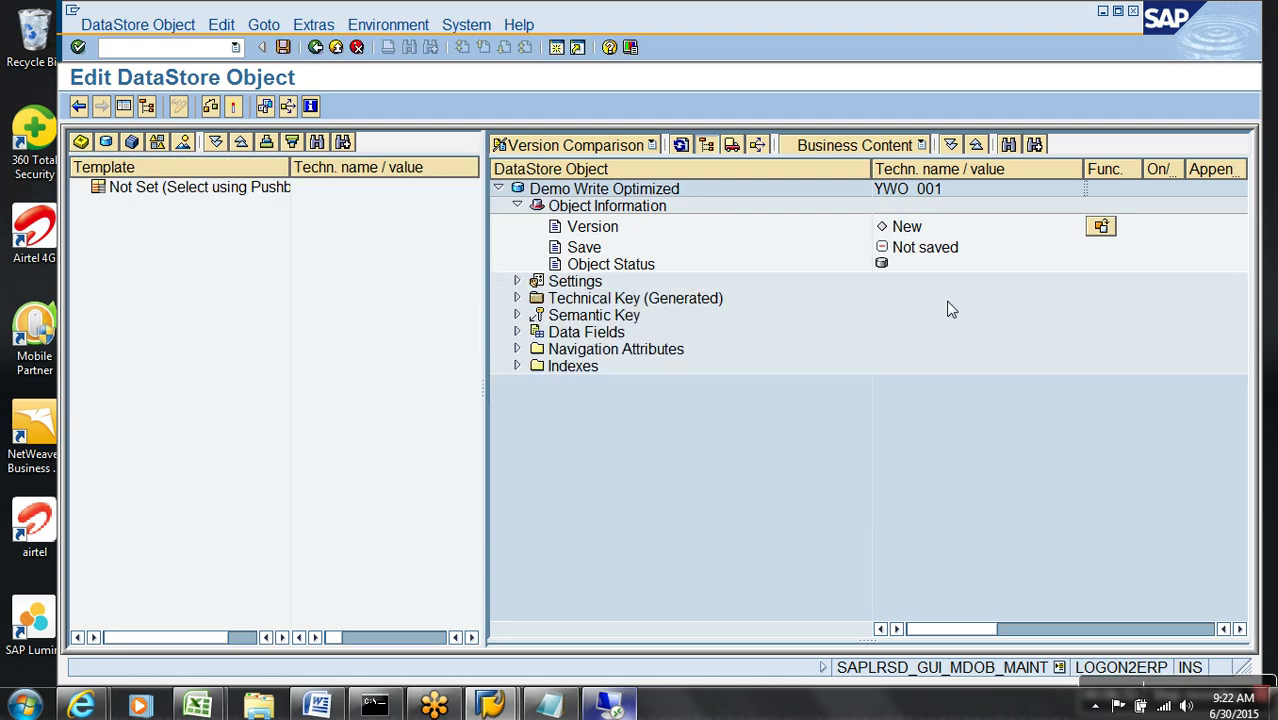
- Expand the generated technical key to review 0REQUEST, 0DATAPAKID and 0RECORD
left_click(650, 300)
left_click(624, 318)
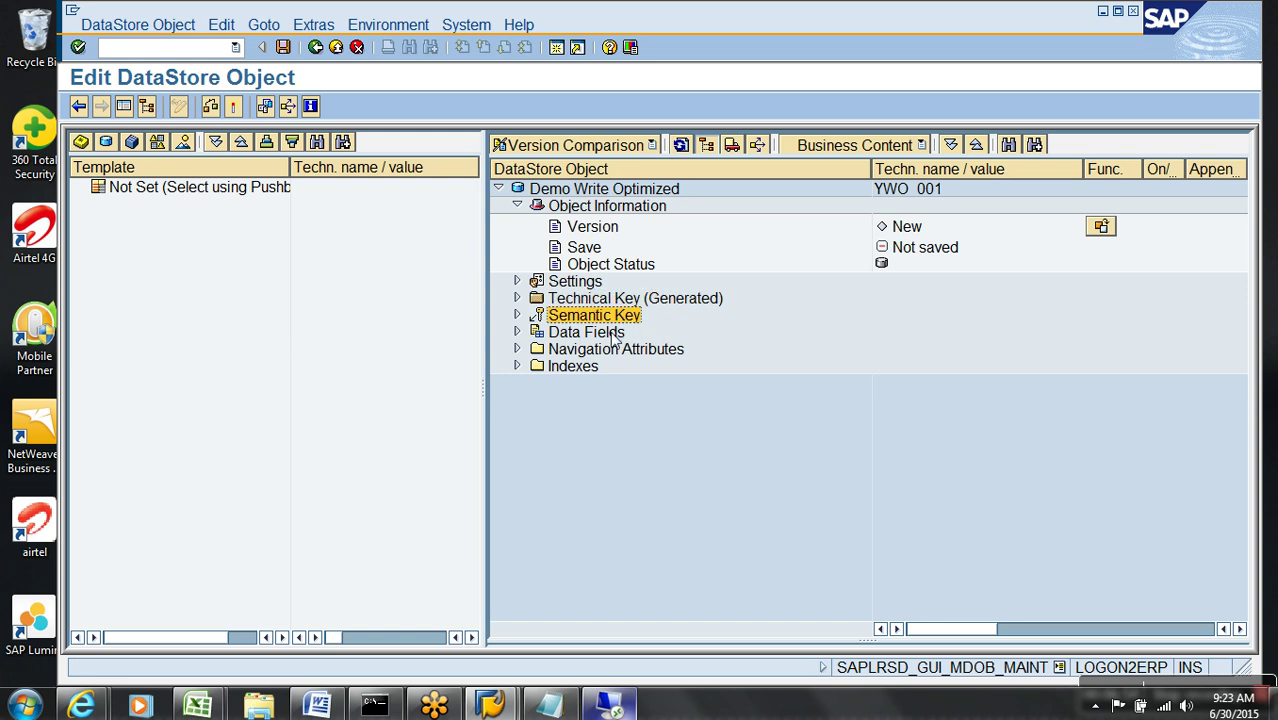
left_click(611, 334)
left_click(517, 298)
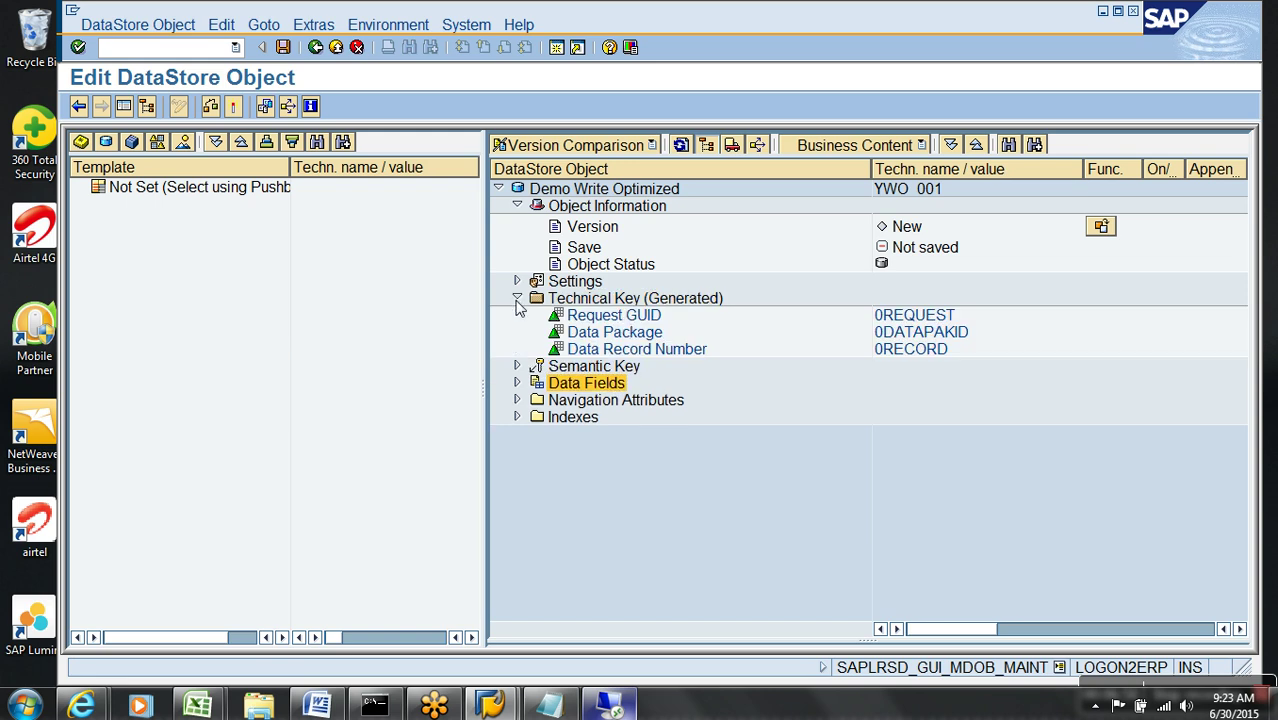
left_click(901, 318)
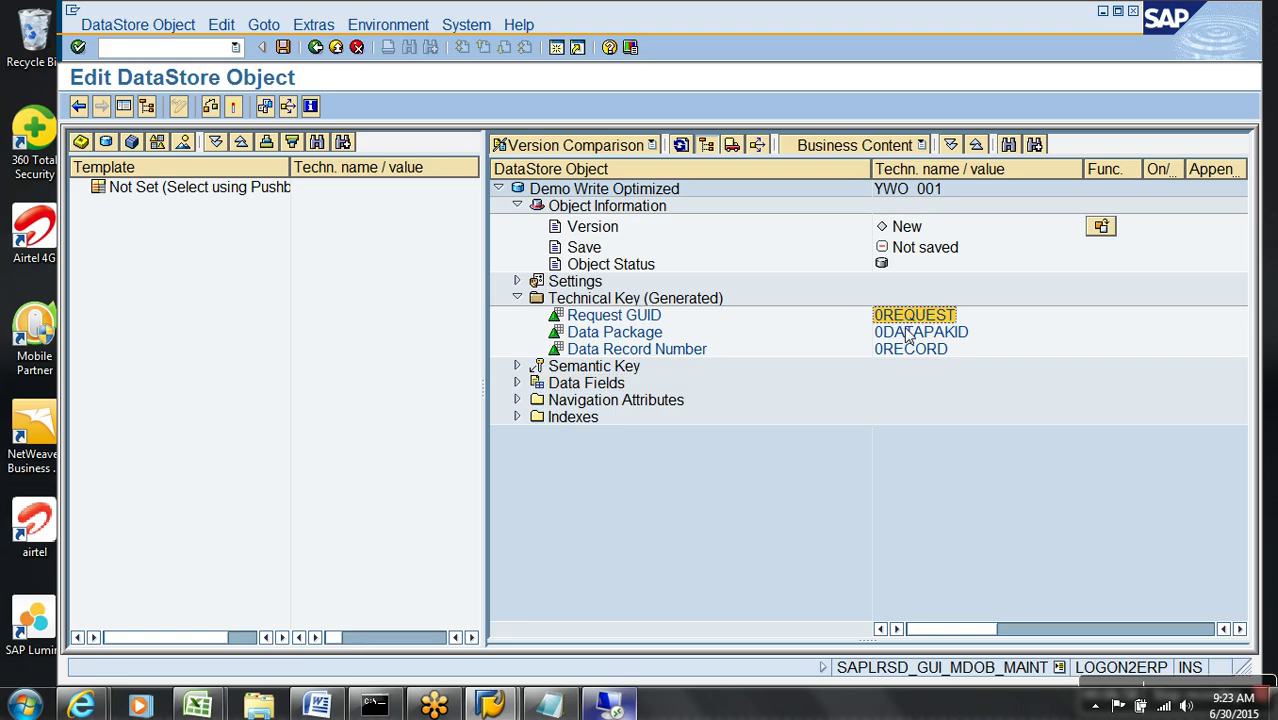
left_click(906, 333)
left_click(909, 350)
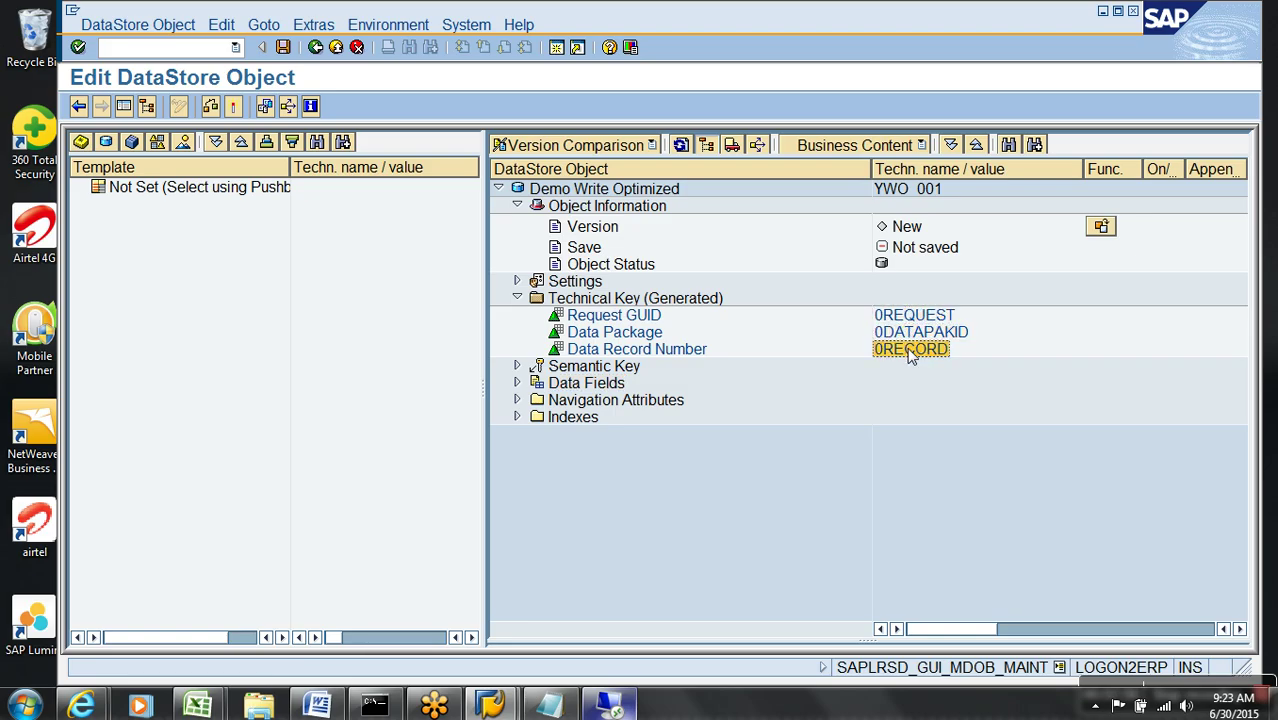
left_click(517, 298)
- Open InfoObject Direct Input for the Data Fields node
left_click(580, 317)
left_click(584, 335)
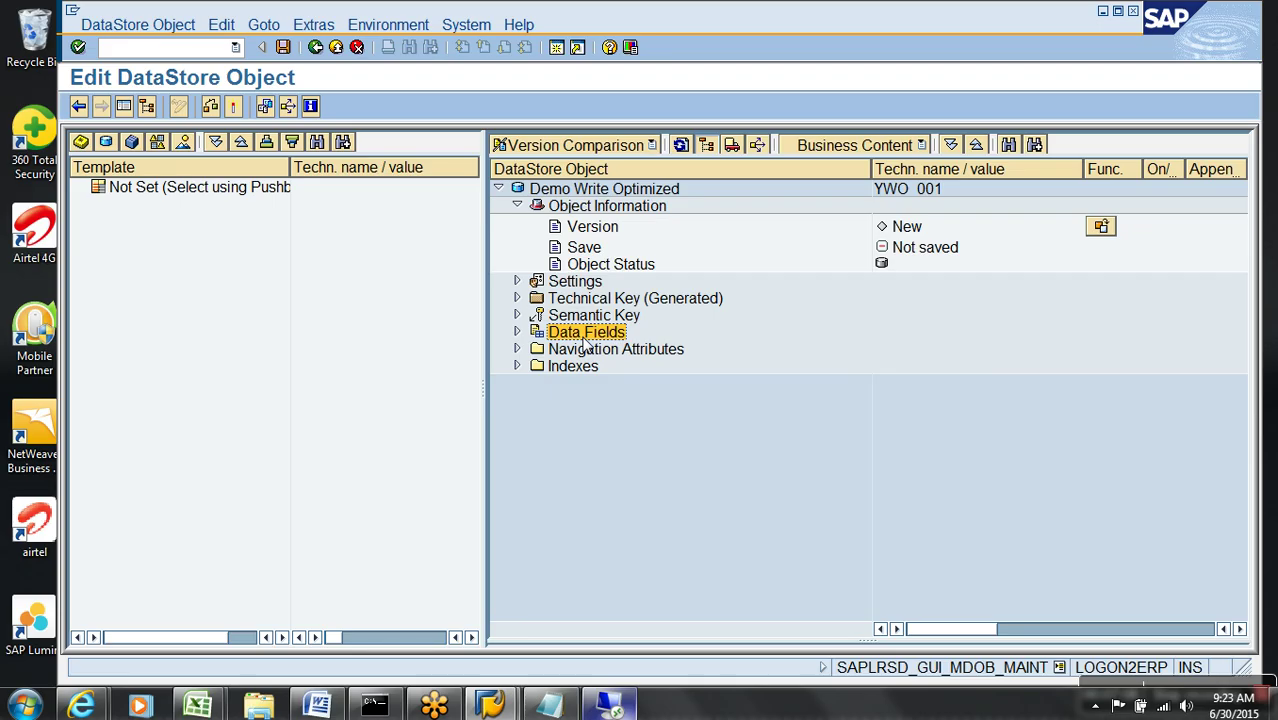
right_click(586, 343)
left_click(689, 439)
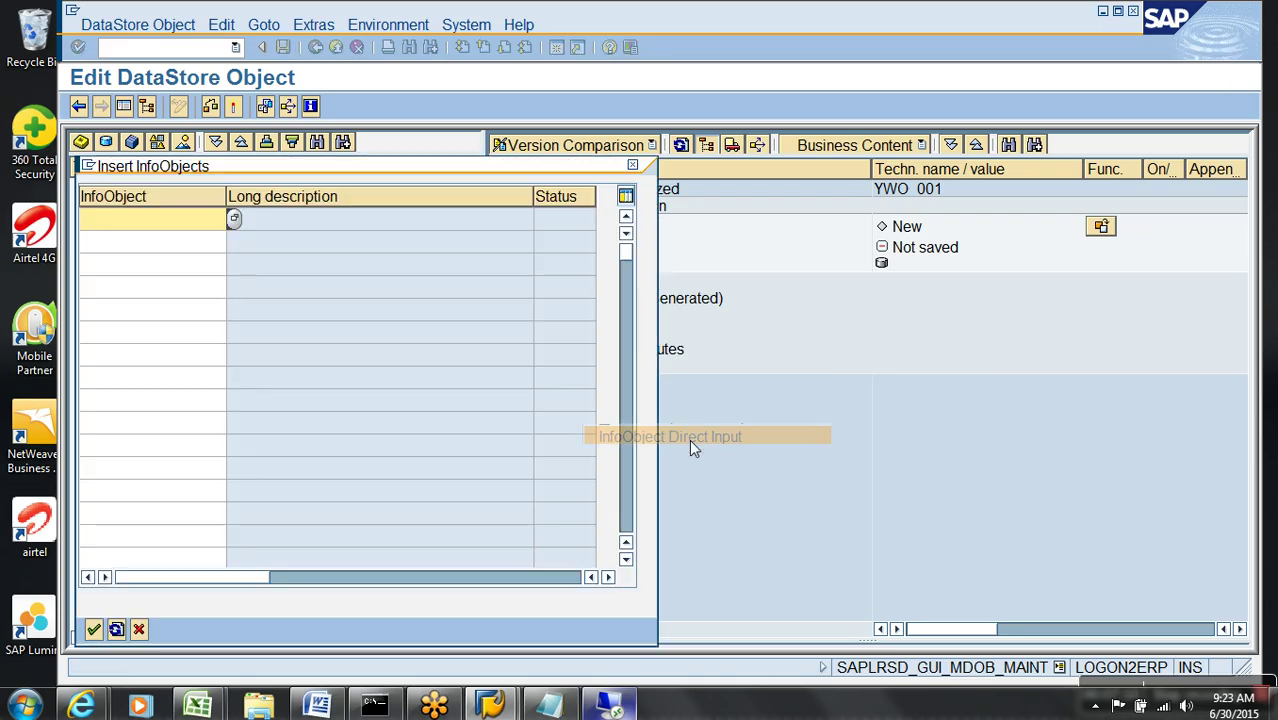
- Insert VBELN, 0CALDAY and NETWR as InfoObjects under Data Fields
type("VBELN")
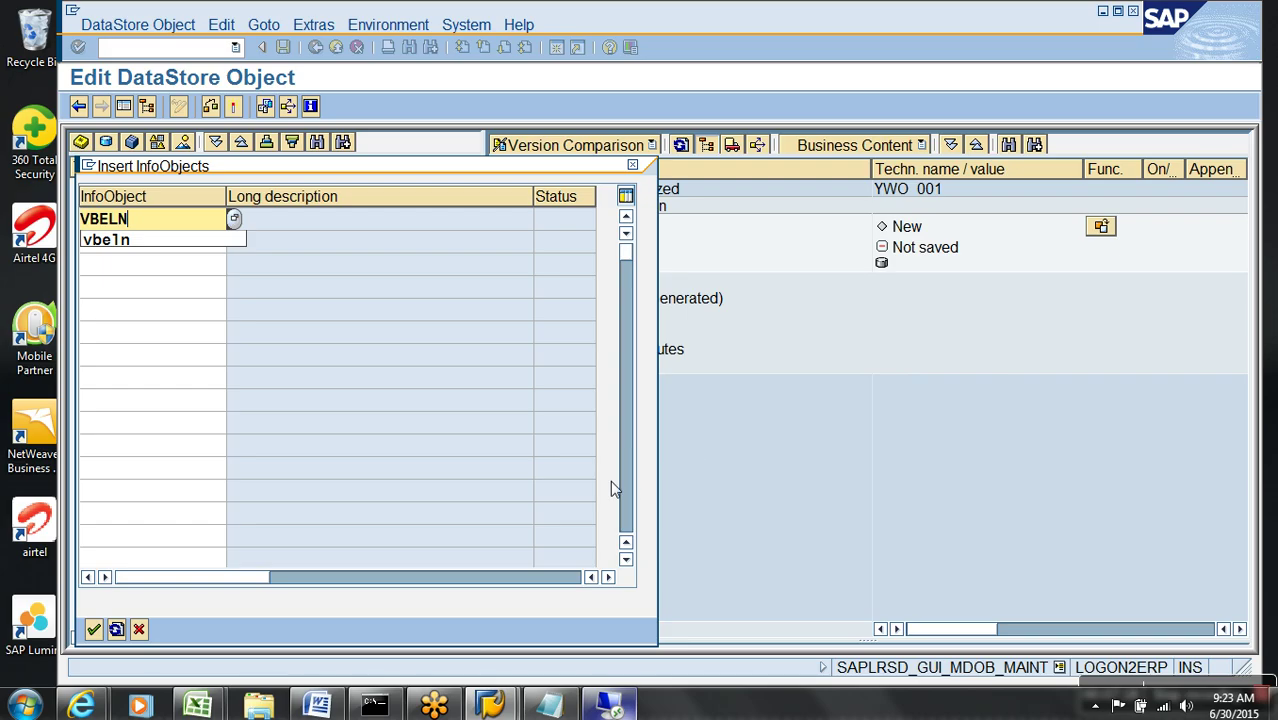
key("Return")
left_click(191, 249)
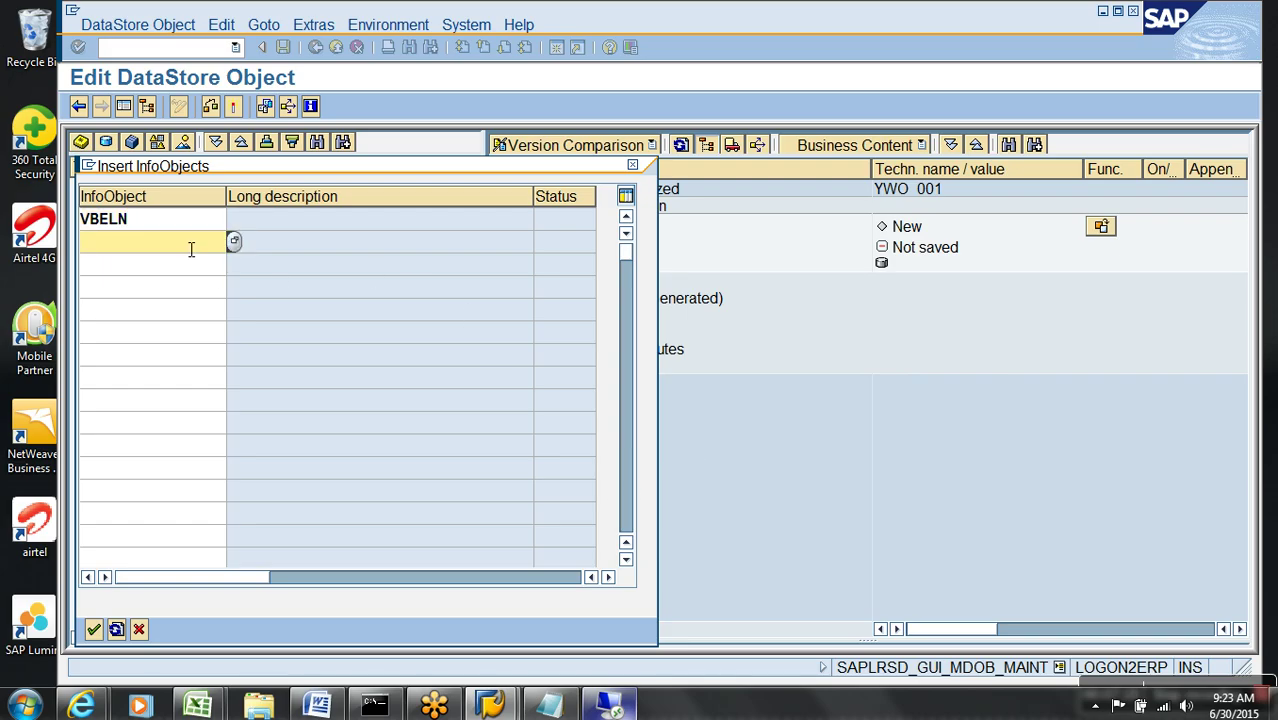
type("E")
key("BackSpace")
type("0CA;L")
key("BackSpace")
key("BackSpace")
type("LDAY")
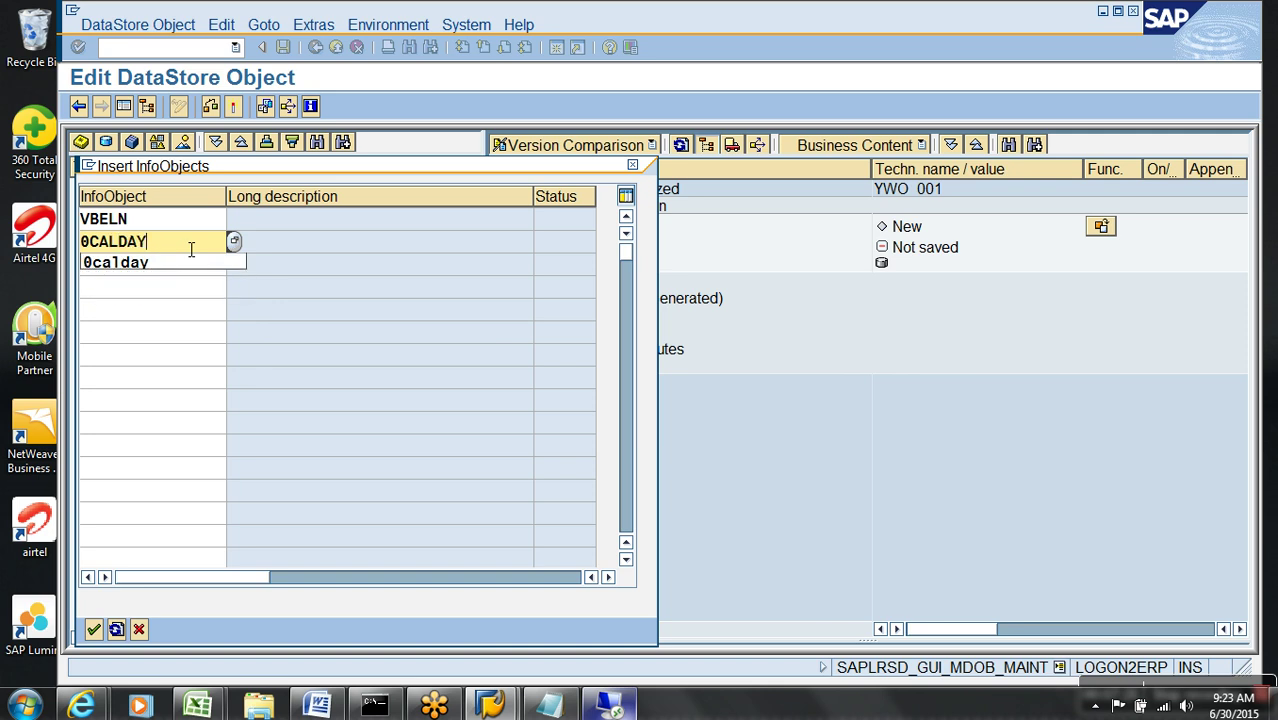
left_click(180, 268)
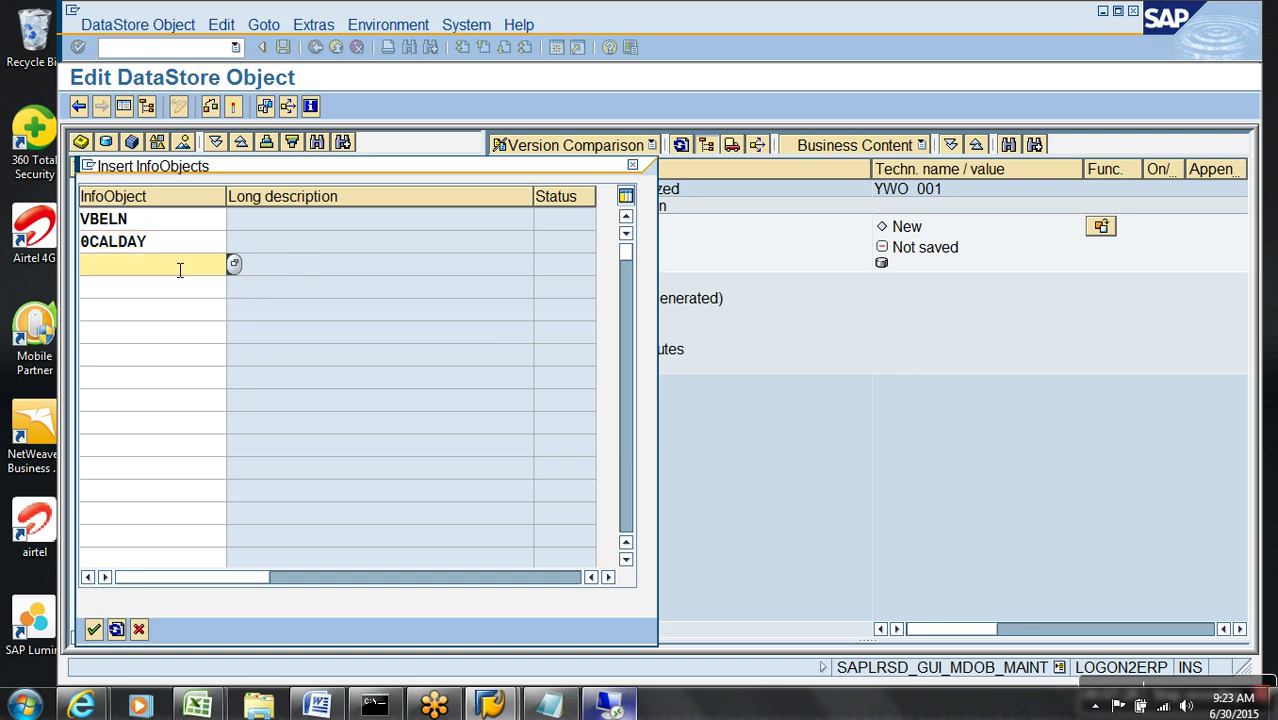
type("NETWR")
key("Return")
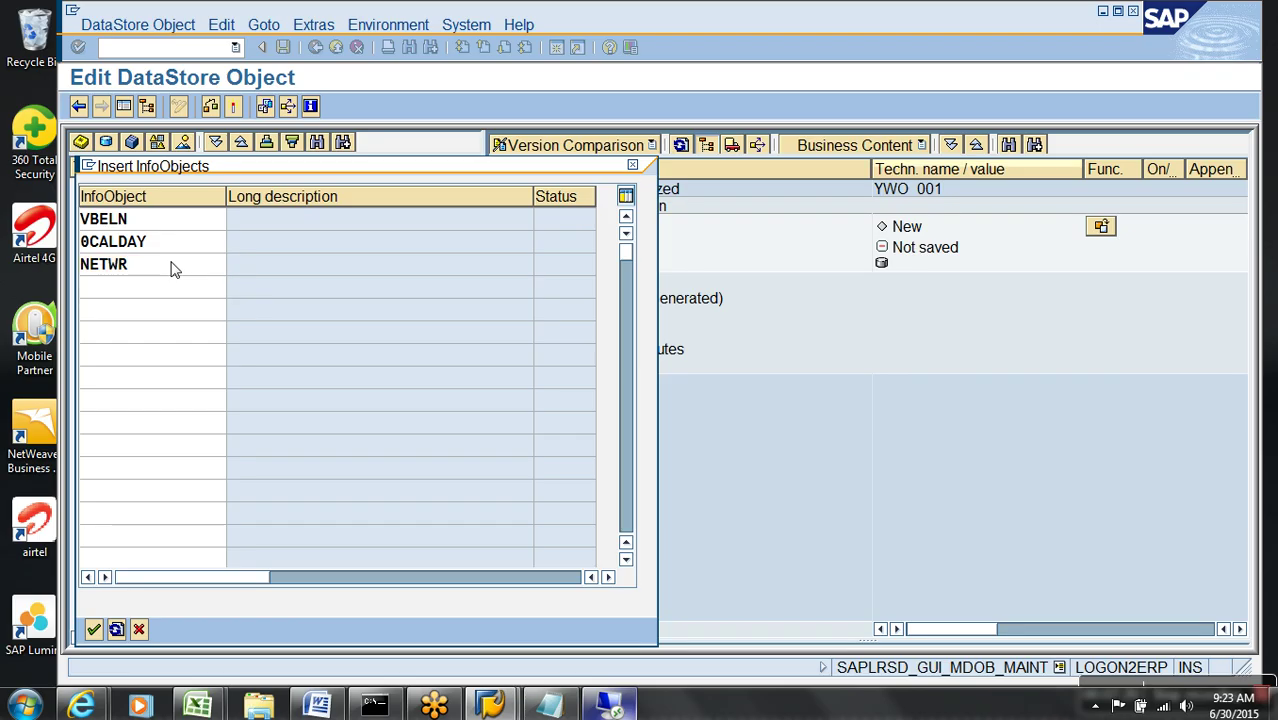
key("Return")
left_click(516, 332)
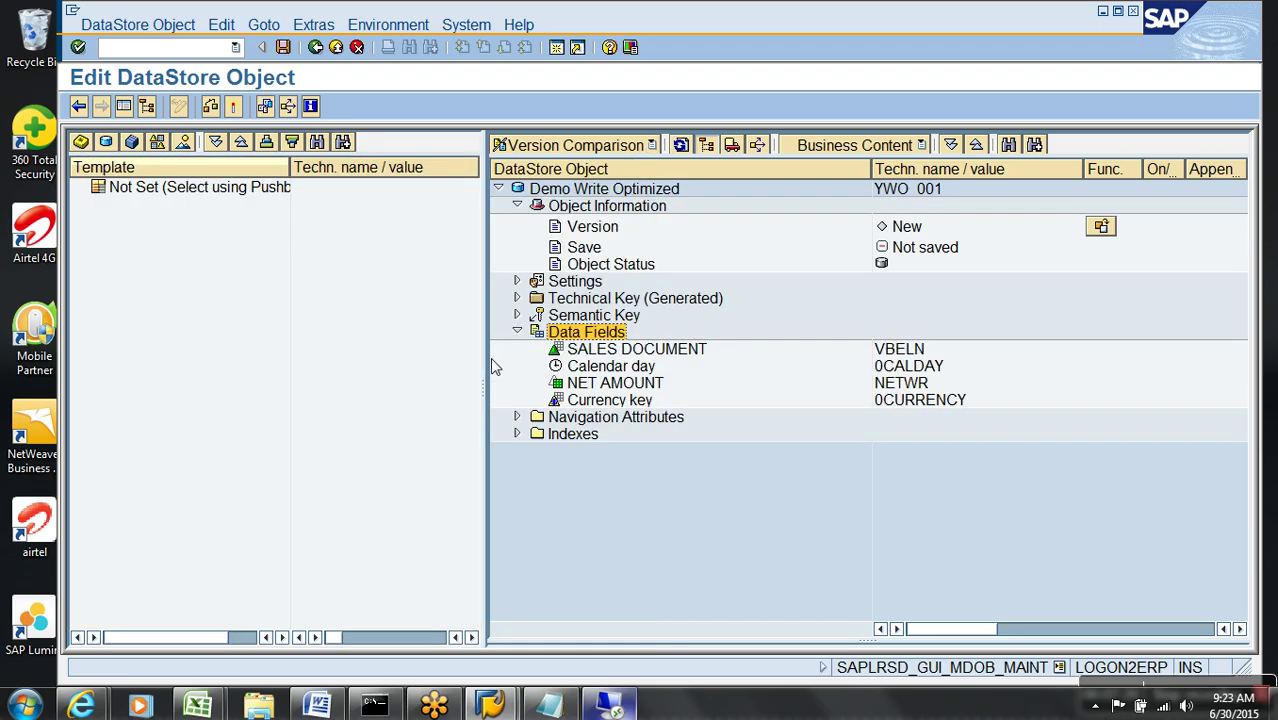
- Activate DSO YWO_001 and reopen the Demo Write Optimized definition full-screen
left_click(236, 107)
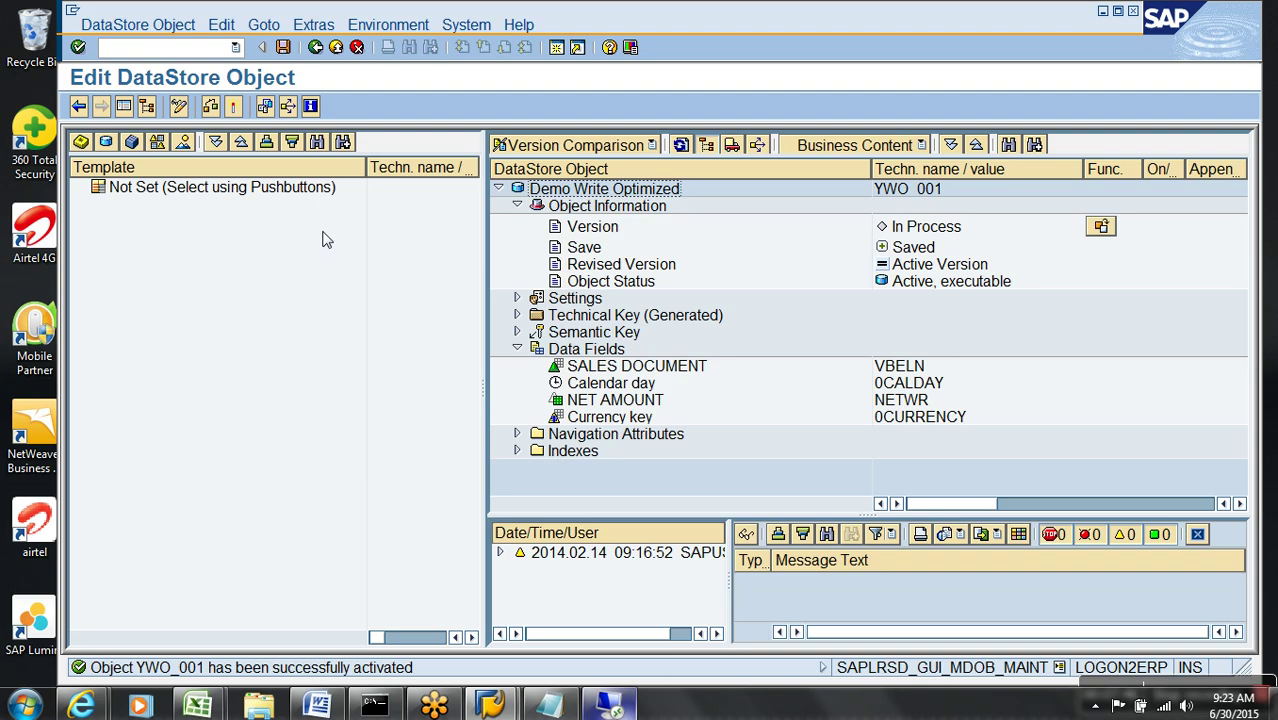
left_click(337, 49)
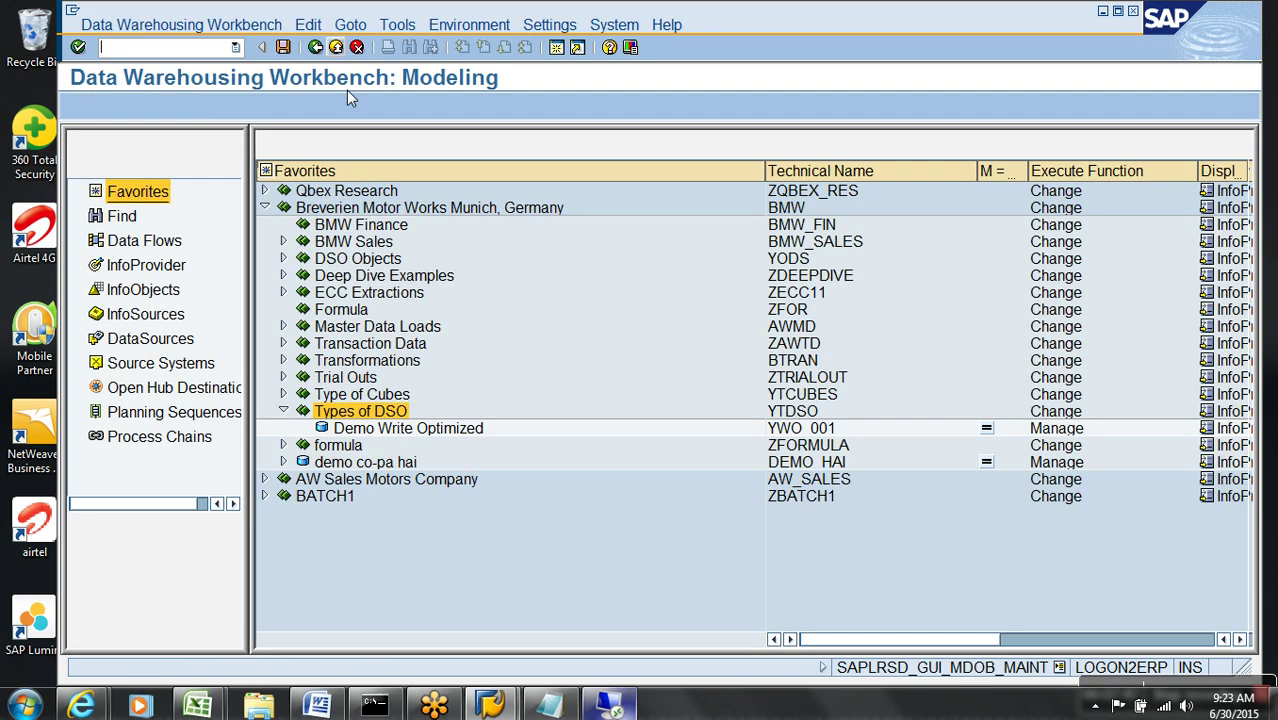
left_click(405, 434)
right_click(405, 434)
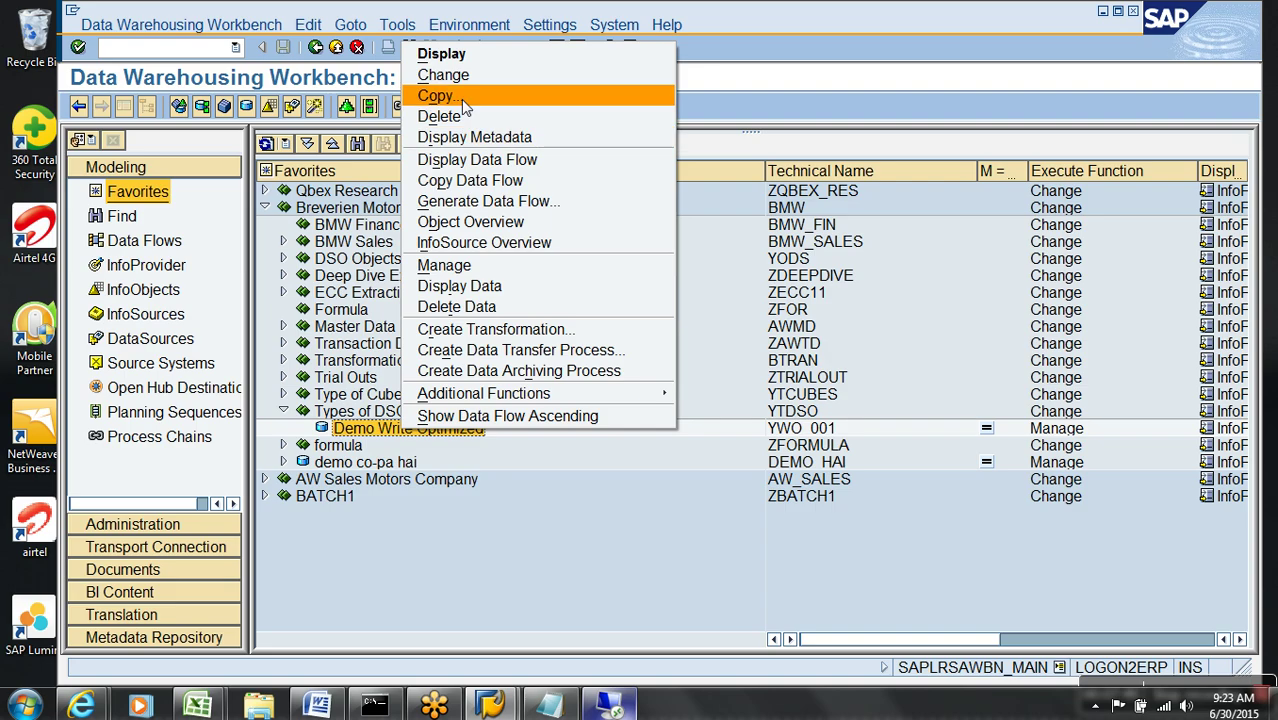
left_click(470, 52)
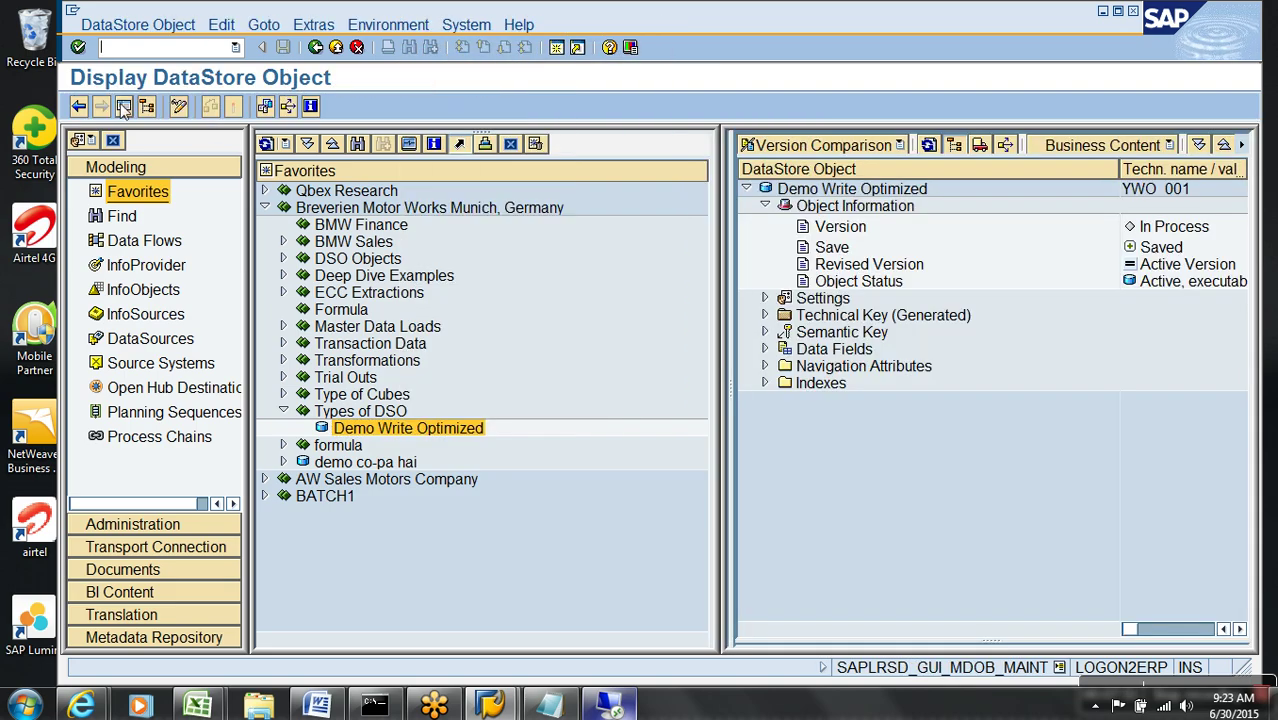
left_click(121, 107)
- Show the Dictionary/DB status and open active table /BIC/AYWO_00100's definition
left_click(316, 25)
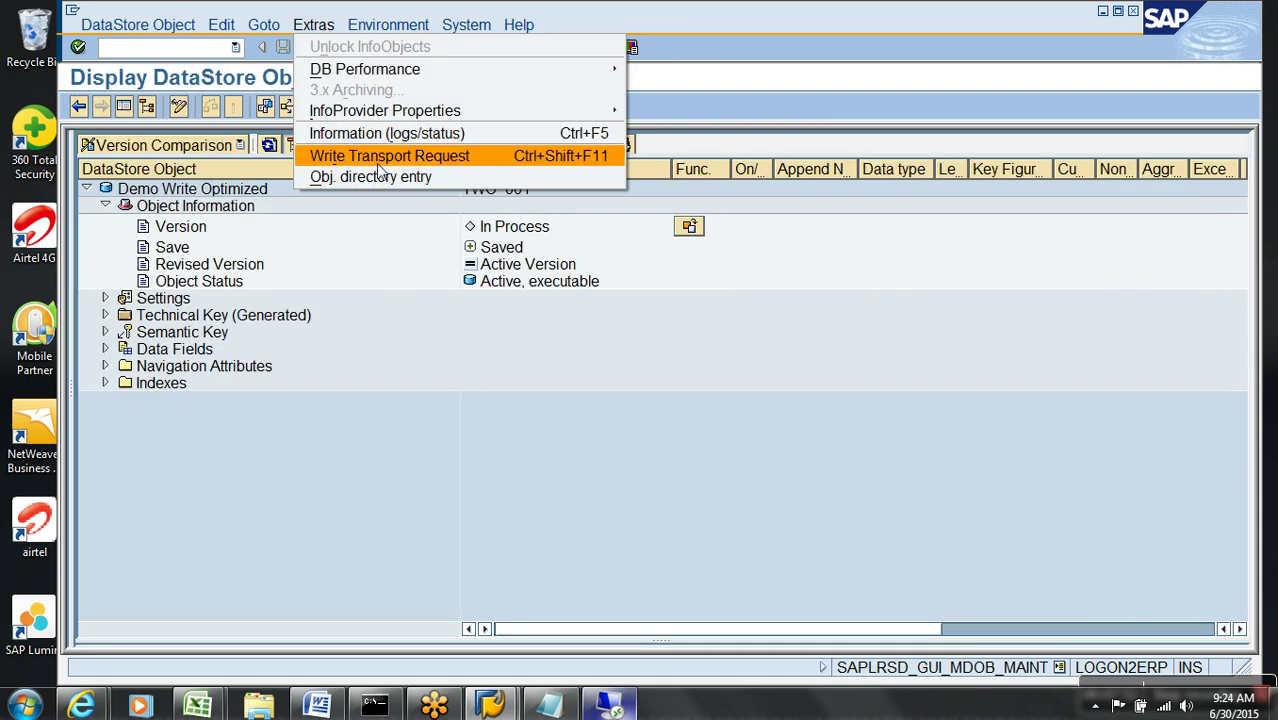
left_click(394, 138)
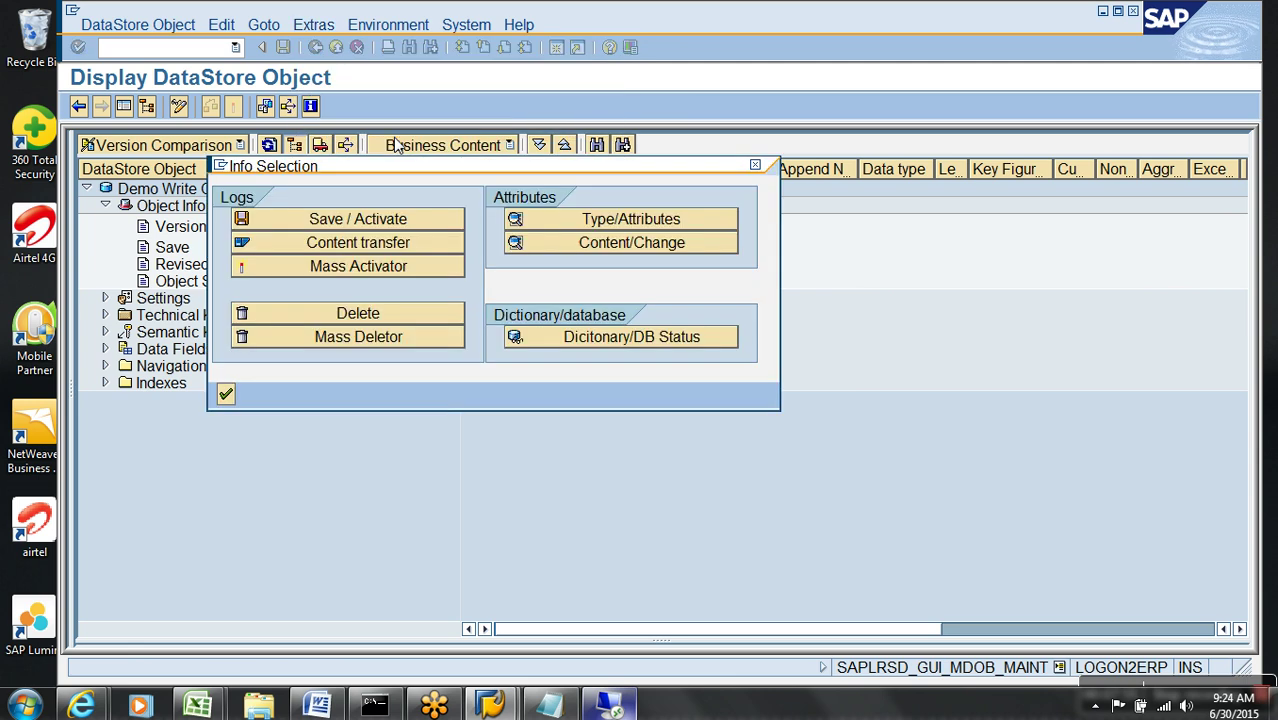
left_click(633, 340)
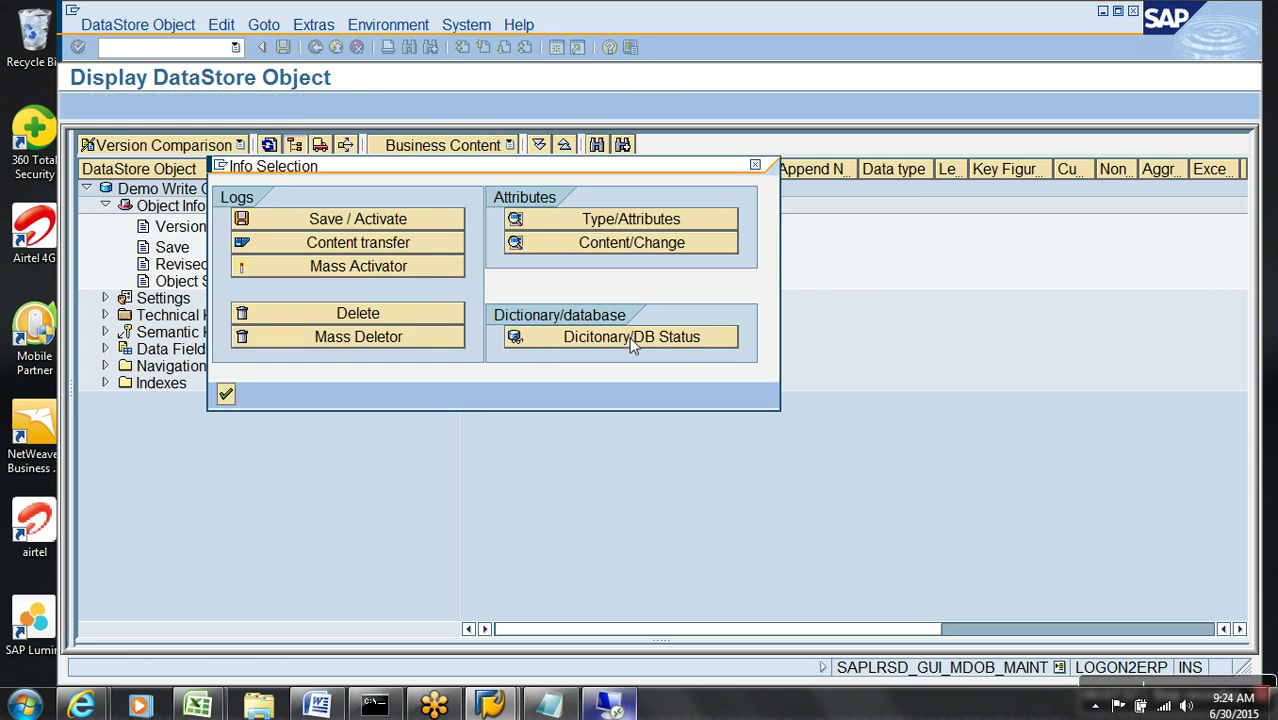
left_click_drag(613, 292, 430, 285)
left_click(529, 343)
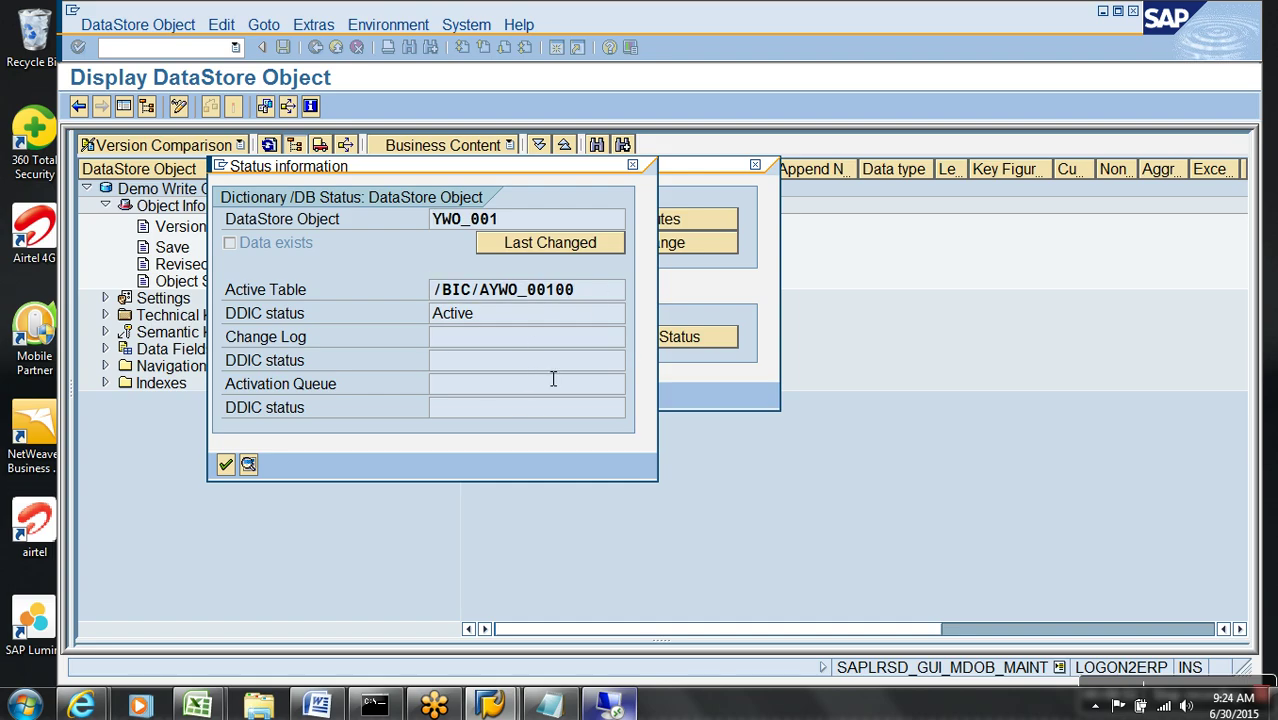
left_click_drag(603, 306, 461, 307)
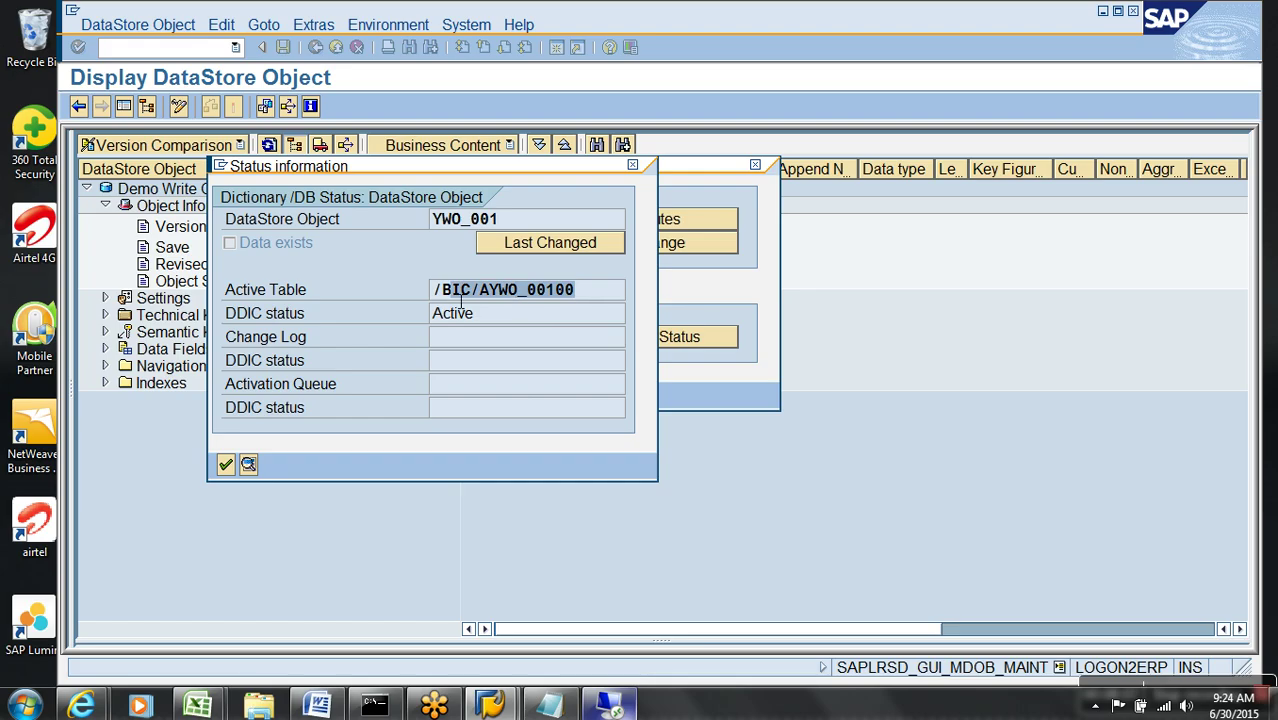
double_click(488, 294)
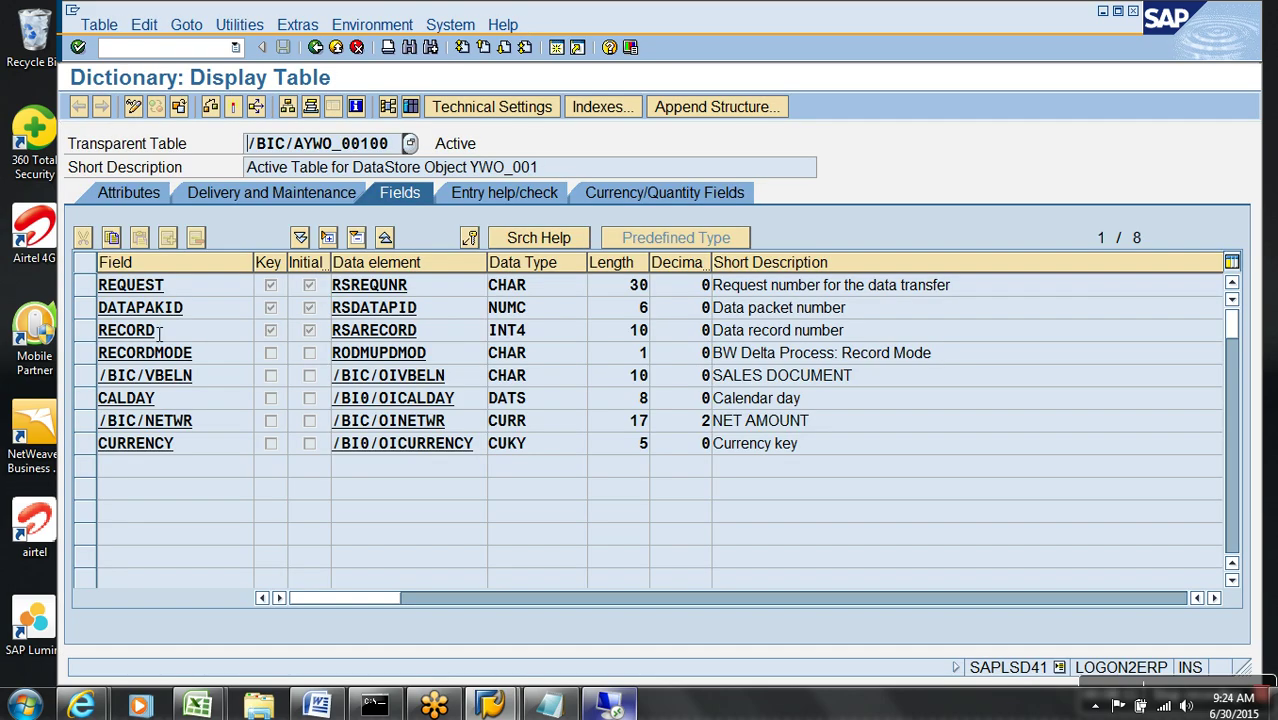
- Highlight key fields REQUEST, DATAPAKID and RECORD, then go back to YWO_001's status information
left_click(84, 285)
left_click(84, 308)
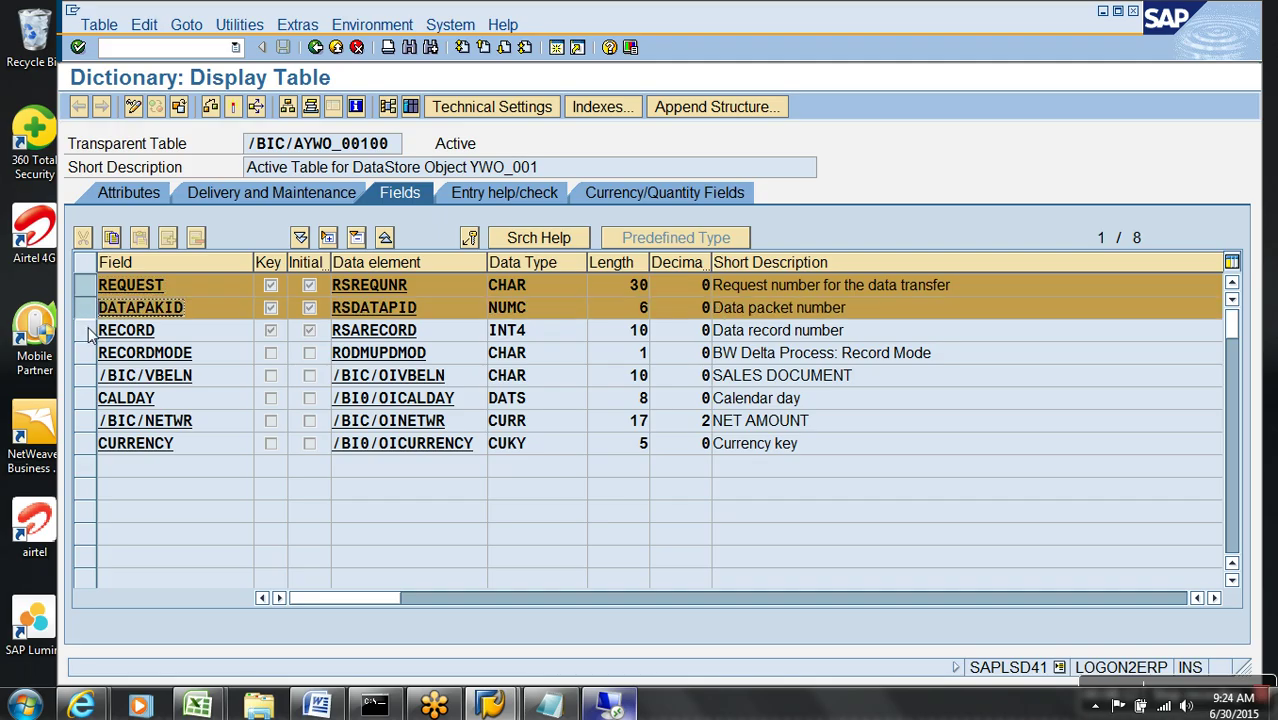
left_click(85, 331)
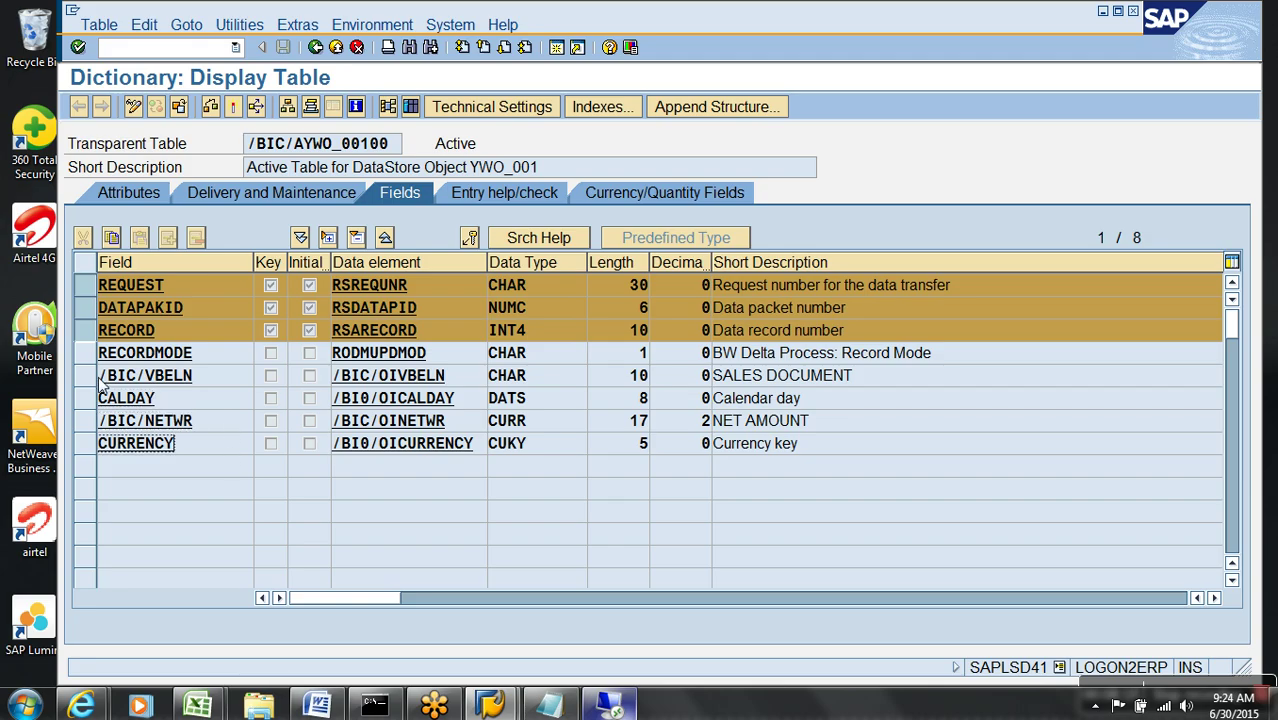
left_click_drag(228, 362, 75, 362)
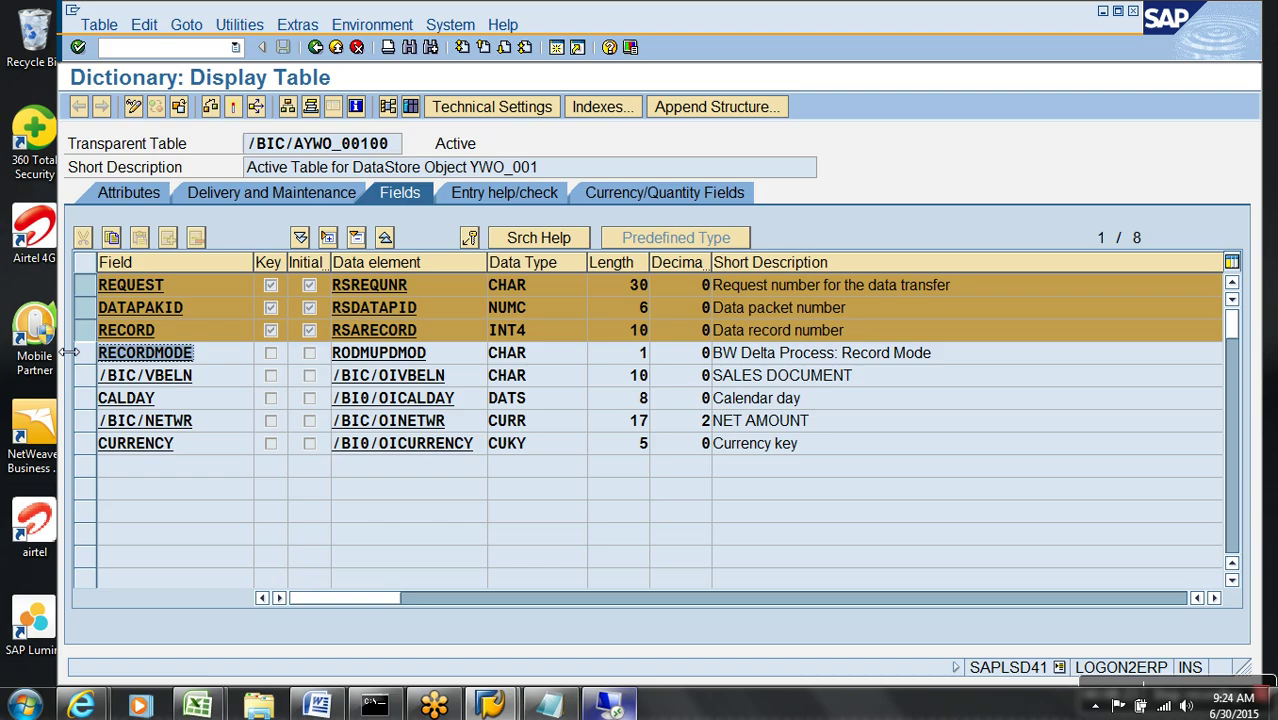
left_click(336, 47)
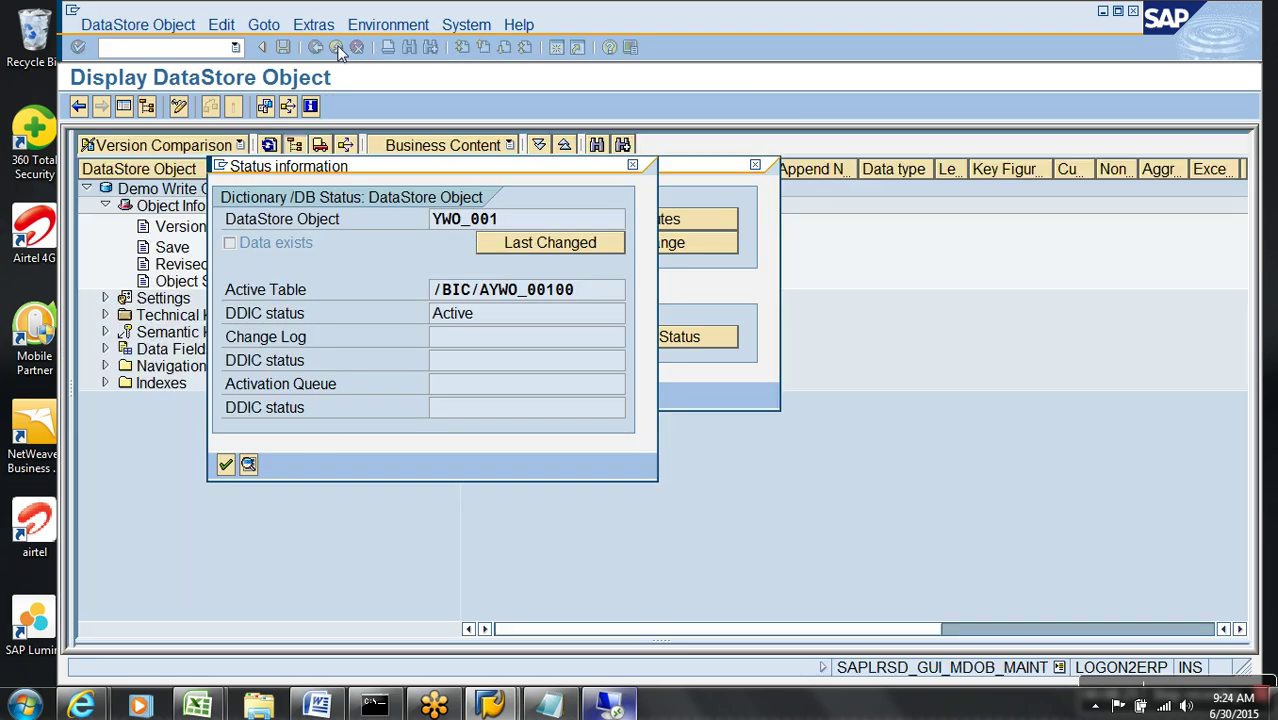
- Put SALES DOCUMENT into YWO_001's semantic key and reactivate the DSO
left_click(225, 465)
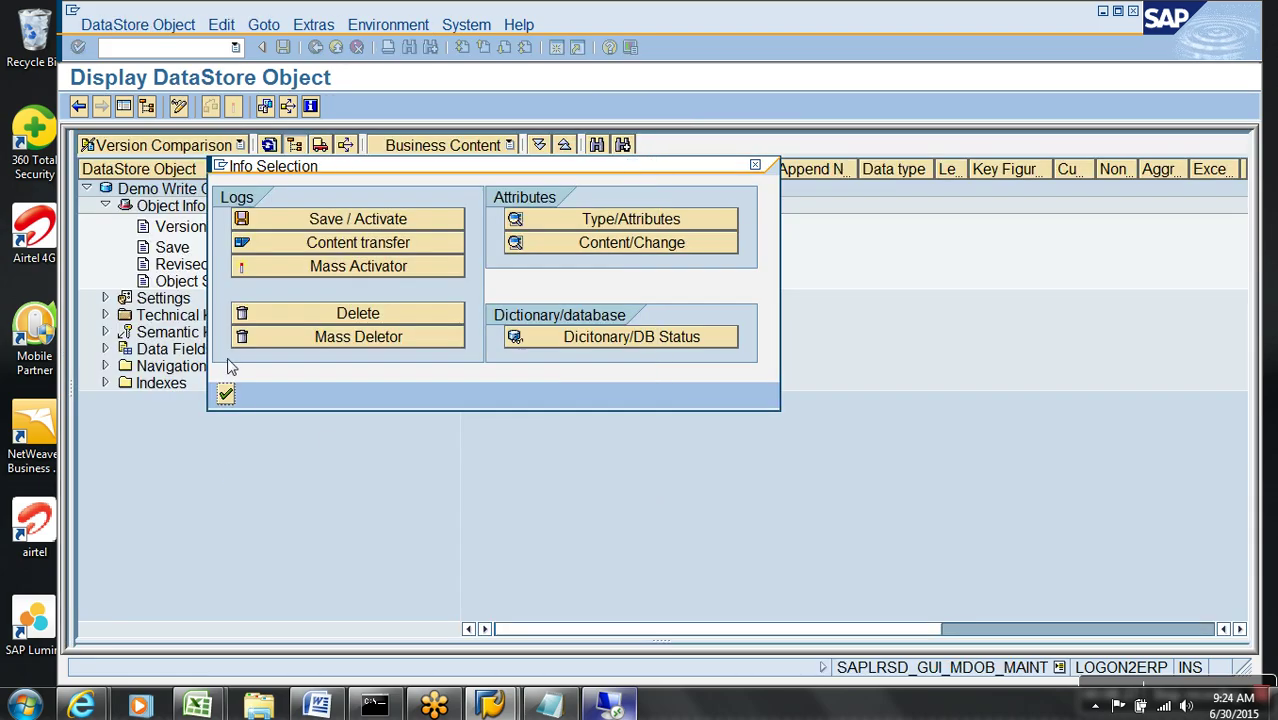
left_click(226, 395)
key("ctrl+F1")
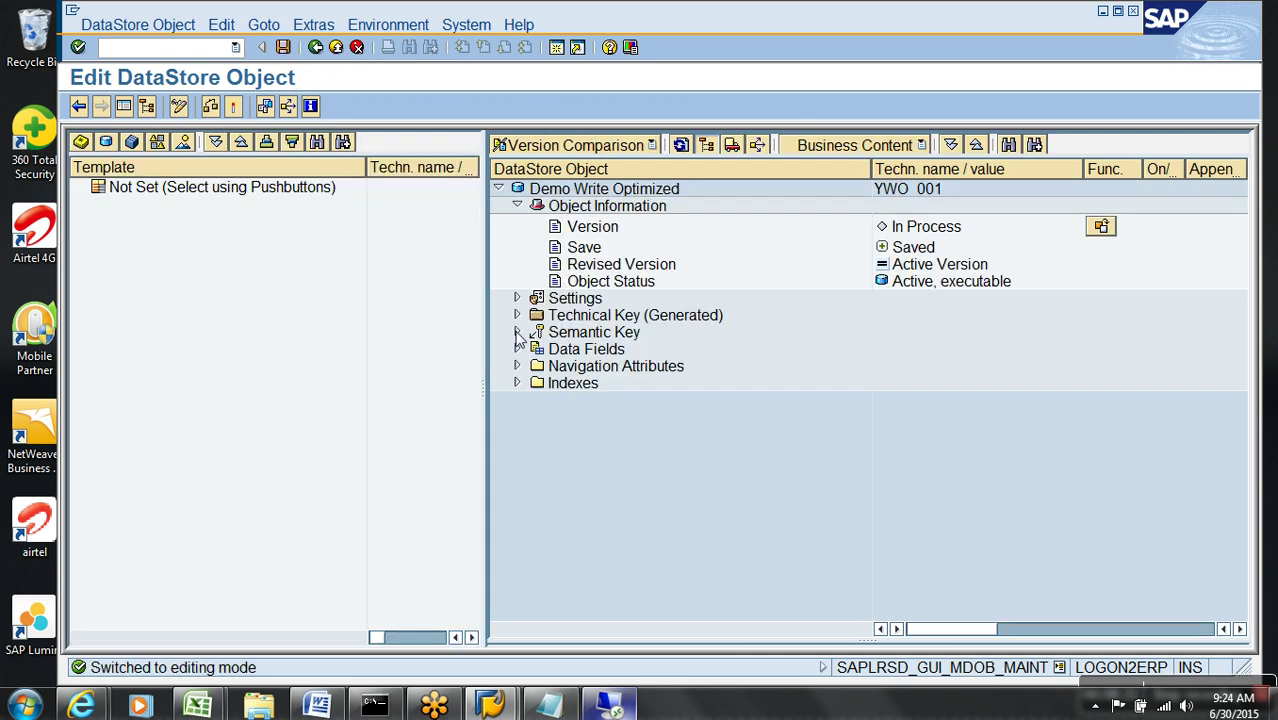
left_click(517, 349)
left_click(590, 366)
left_click_drag(590, 366, 520, 336)
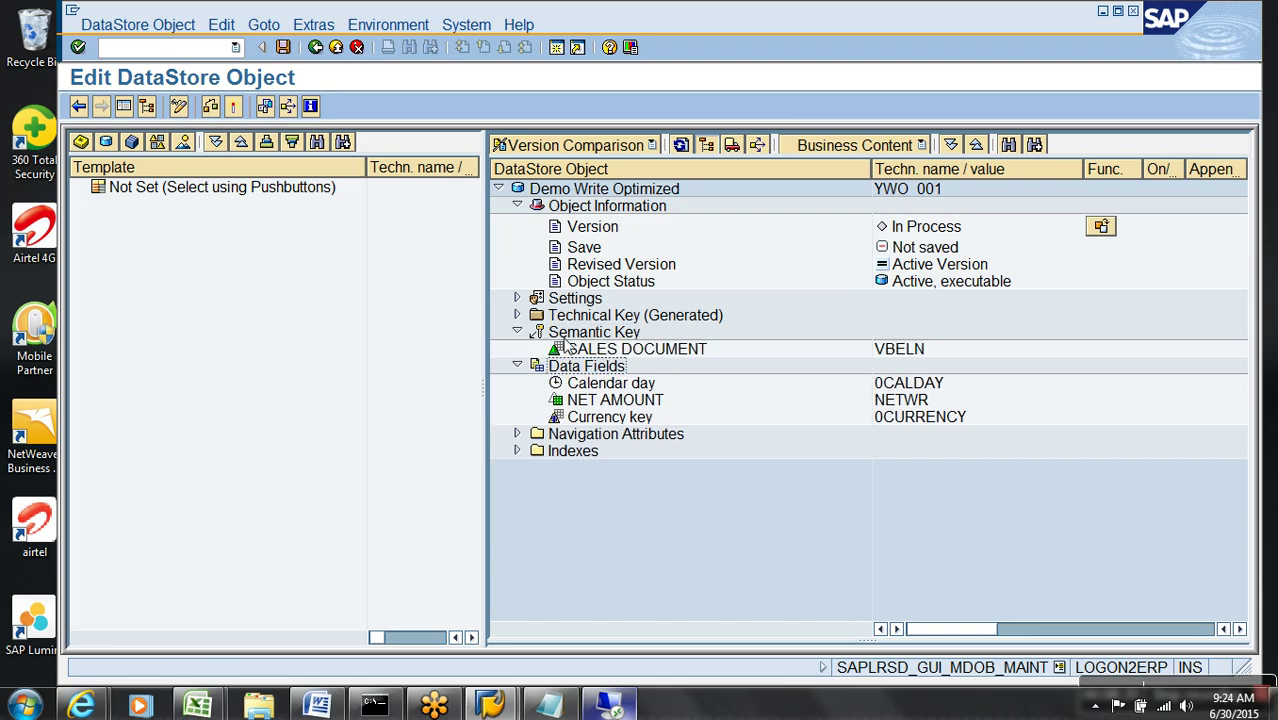
left_click(238, 106)
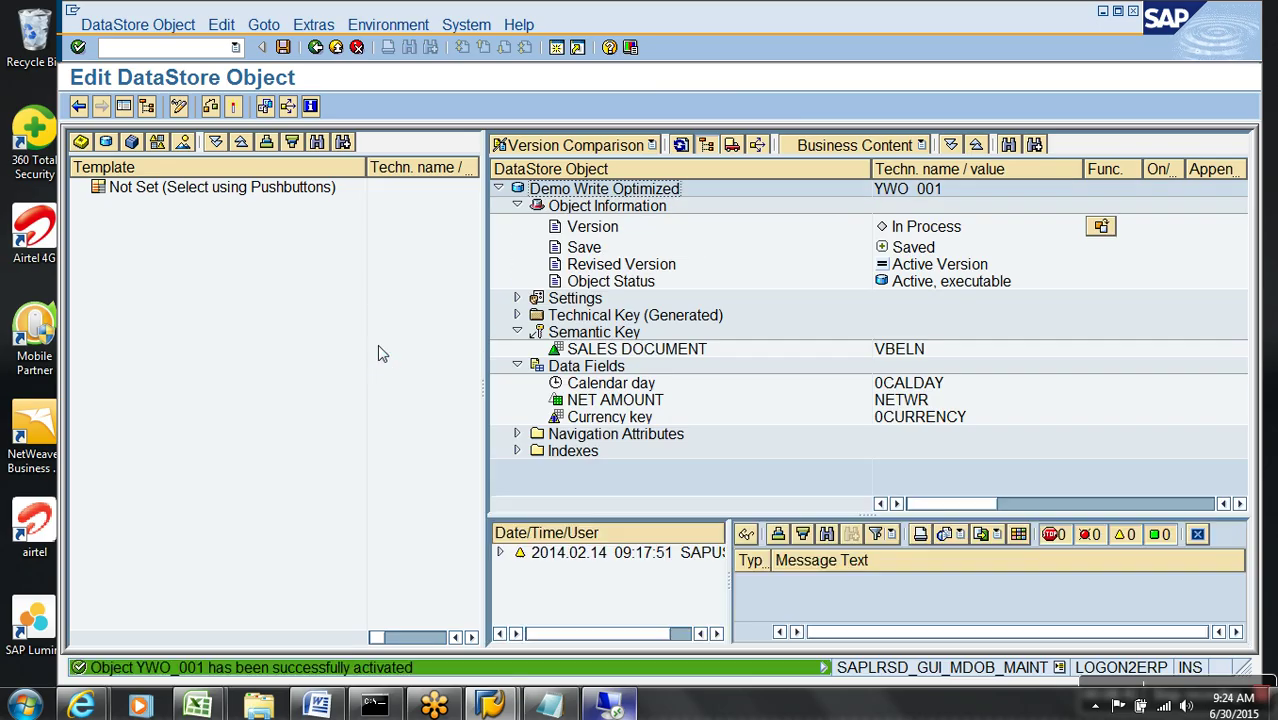
- Reopen the Dictionary/DB status and the field list of active table /BIC/AYWO_00100
left_click(517, 300)
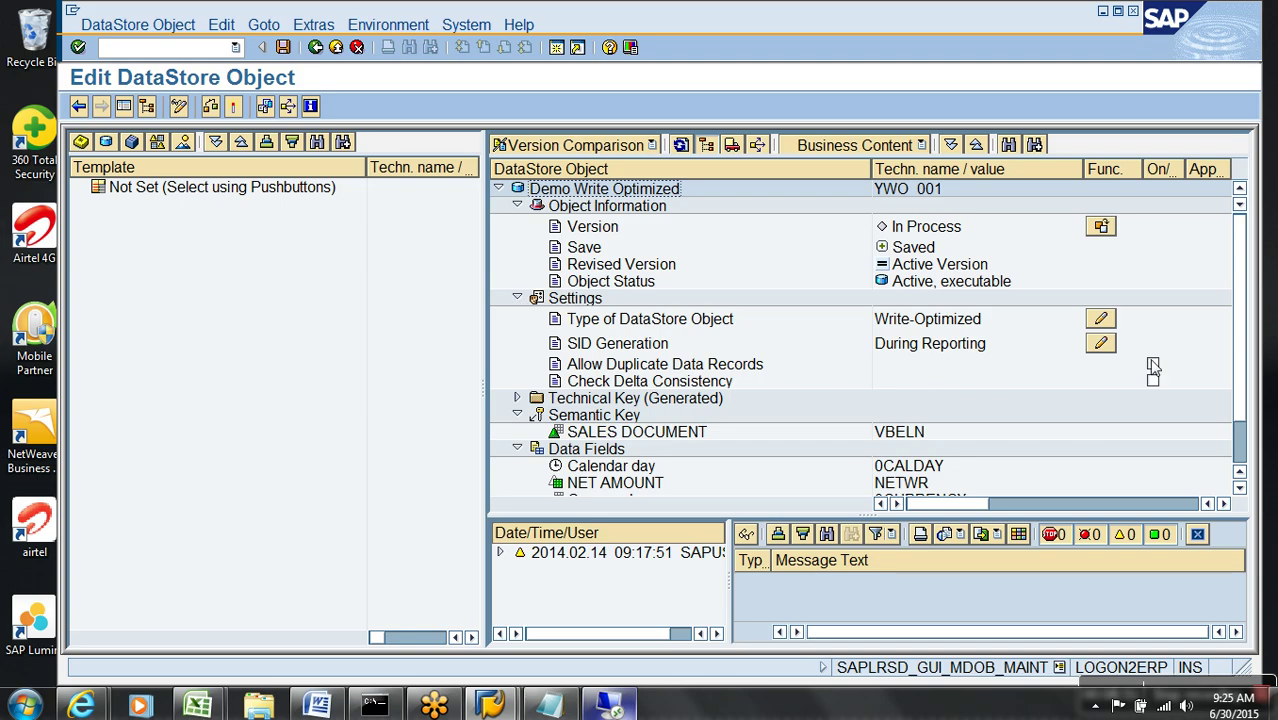
left_click(318, 28)
left_click(390, 133)
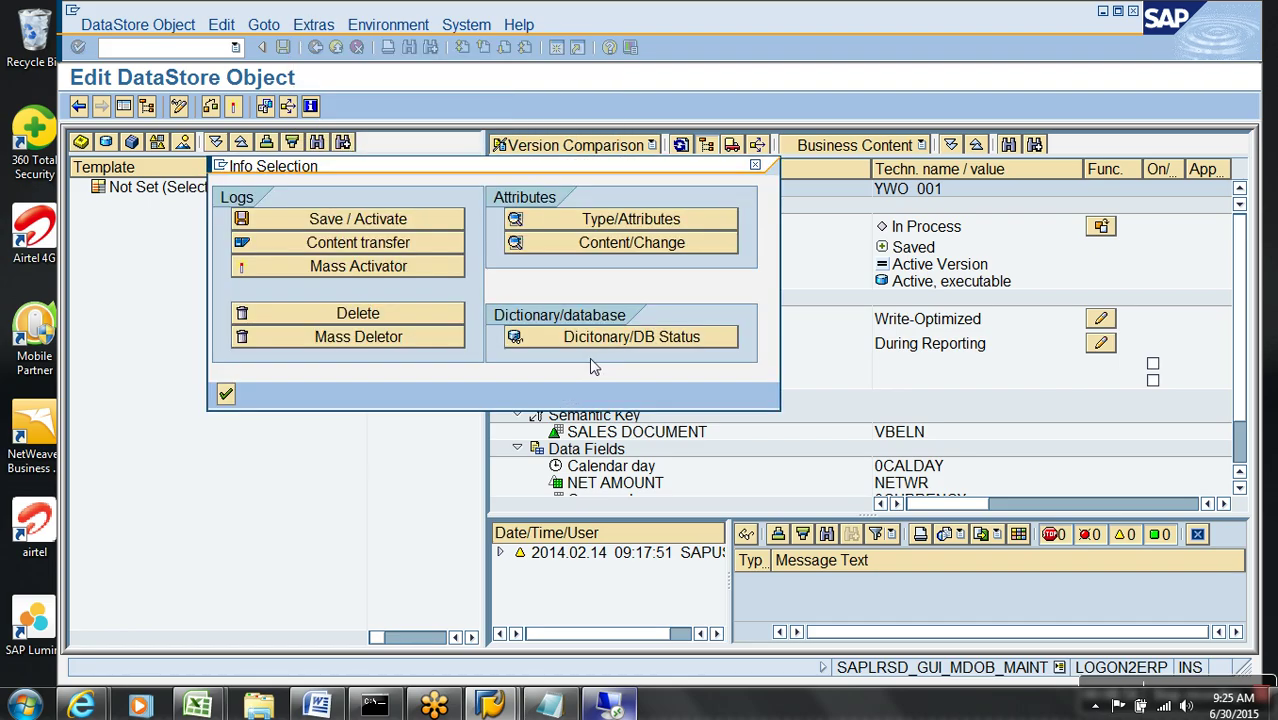
left_click(600, 338)
double_click(481, 290)
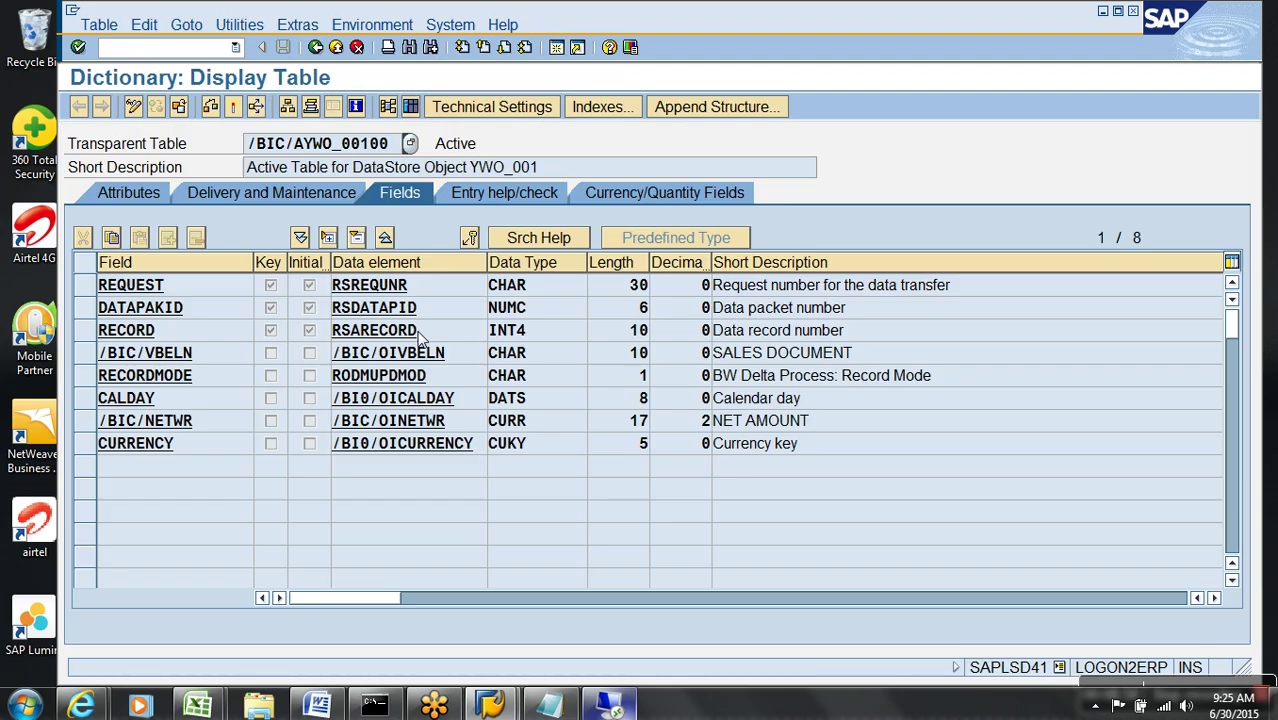
- Inspect the active table's indexes, confirming the unique KEY index holds /BIC/VBELN, then go back
left_click_drag(86, 290, 90, 332)
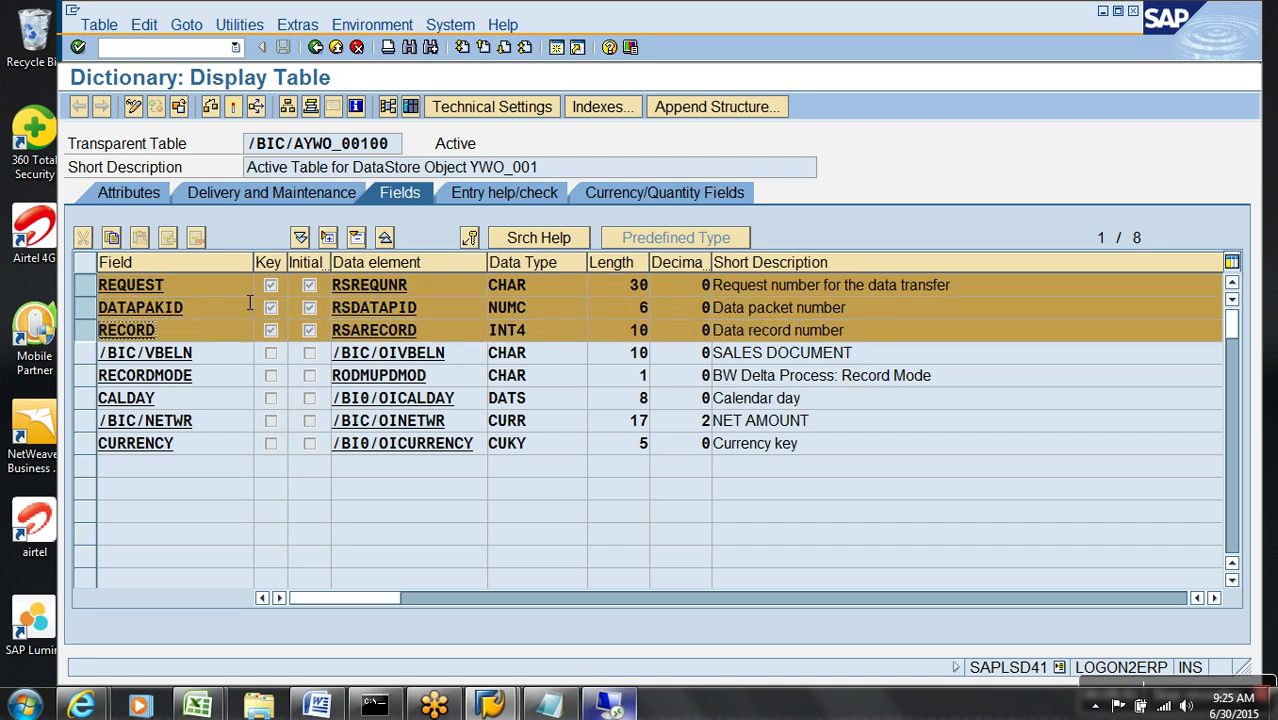
left_click(221, 362)
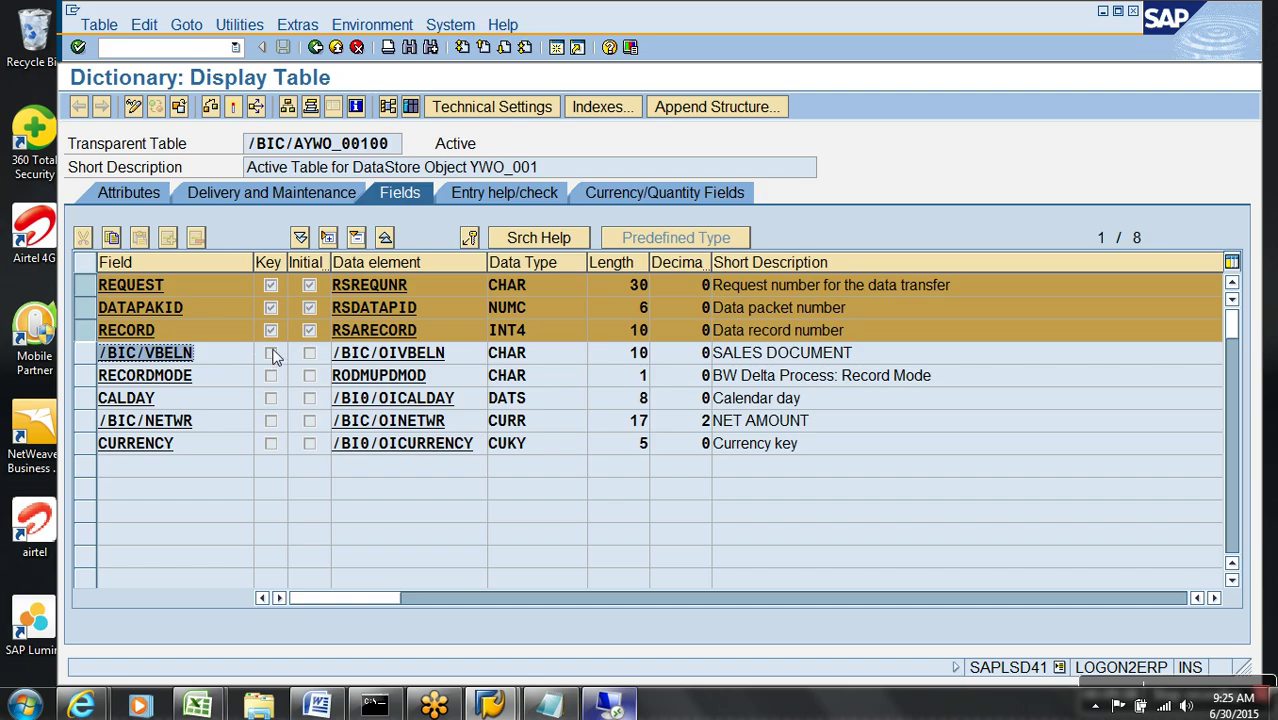
left_click(600, 107)
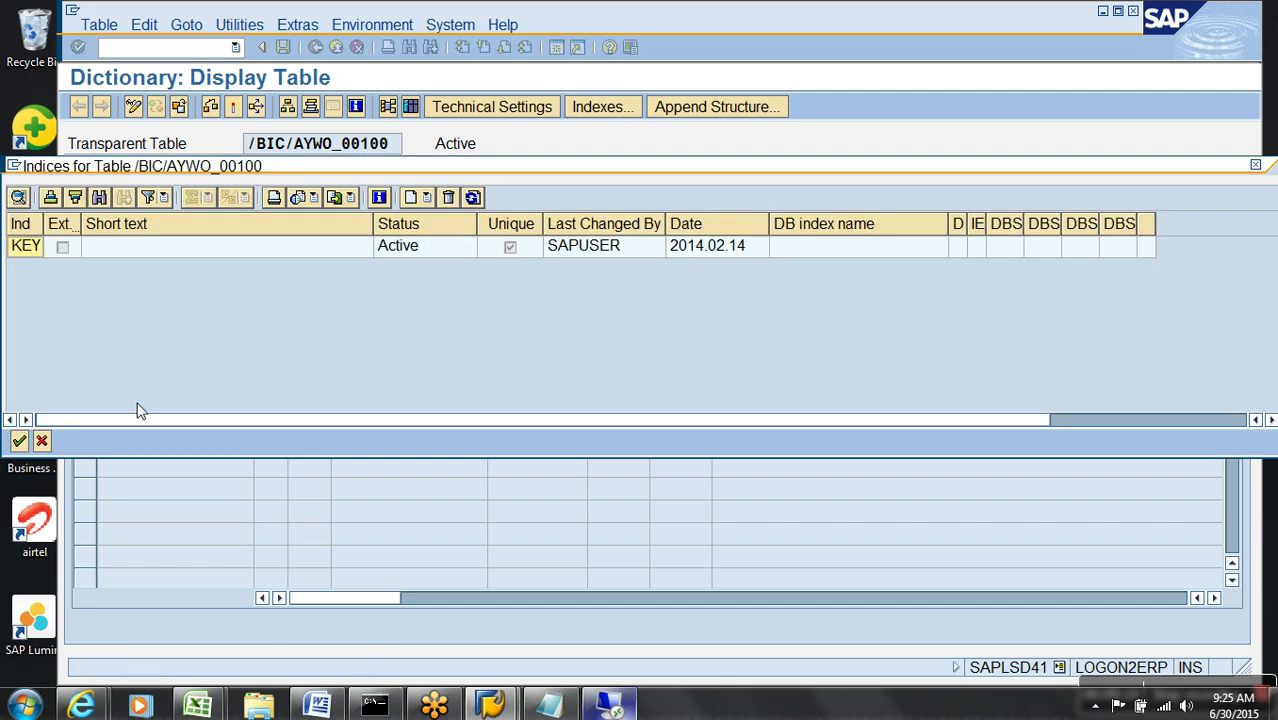
double_click(145, 256)
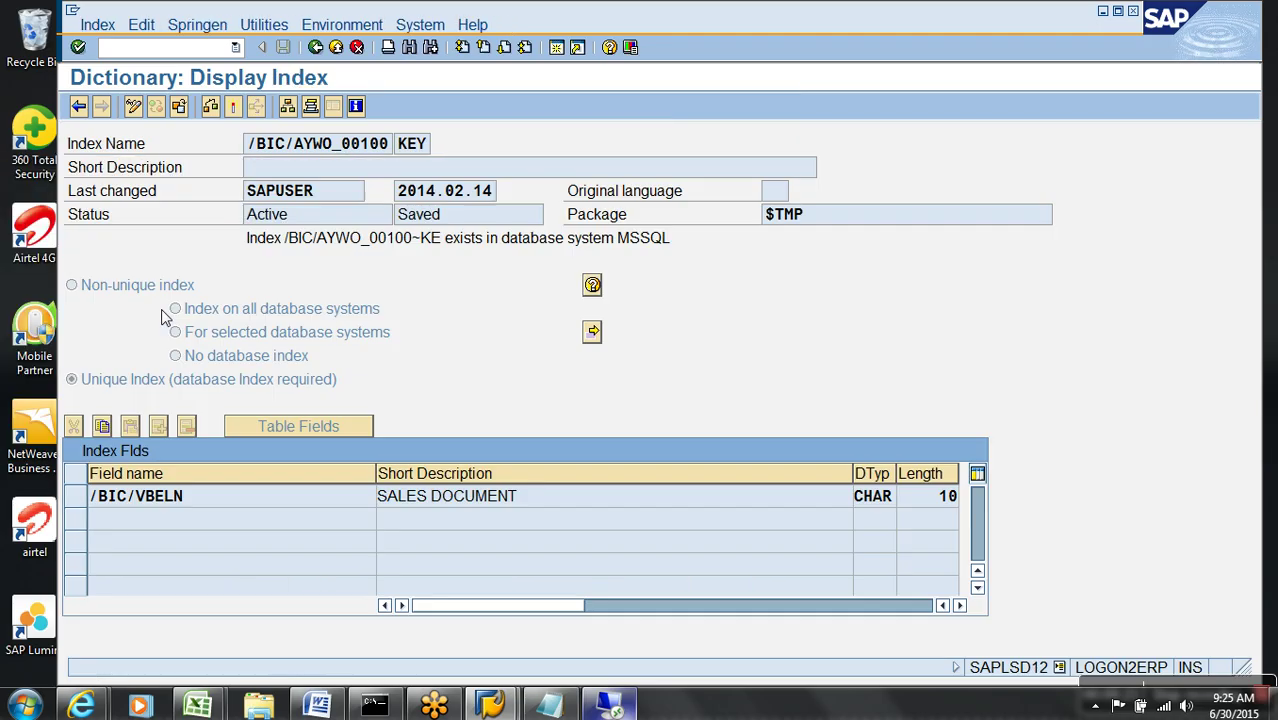
left_click(337, 47)
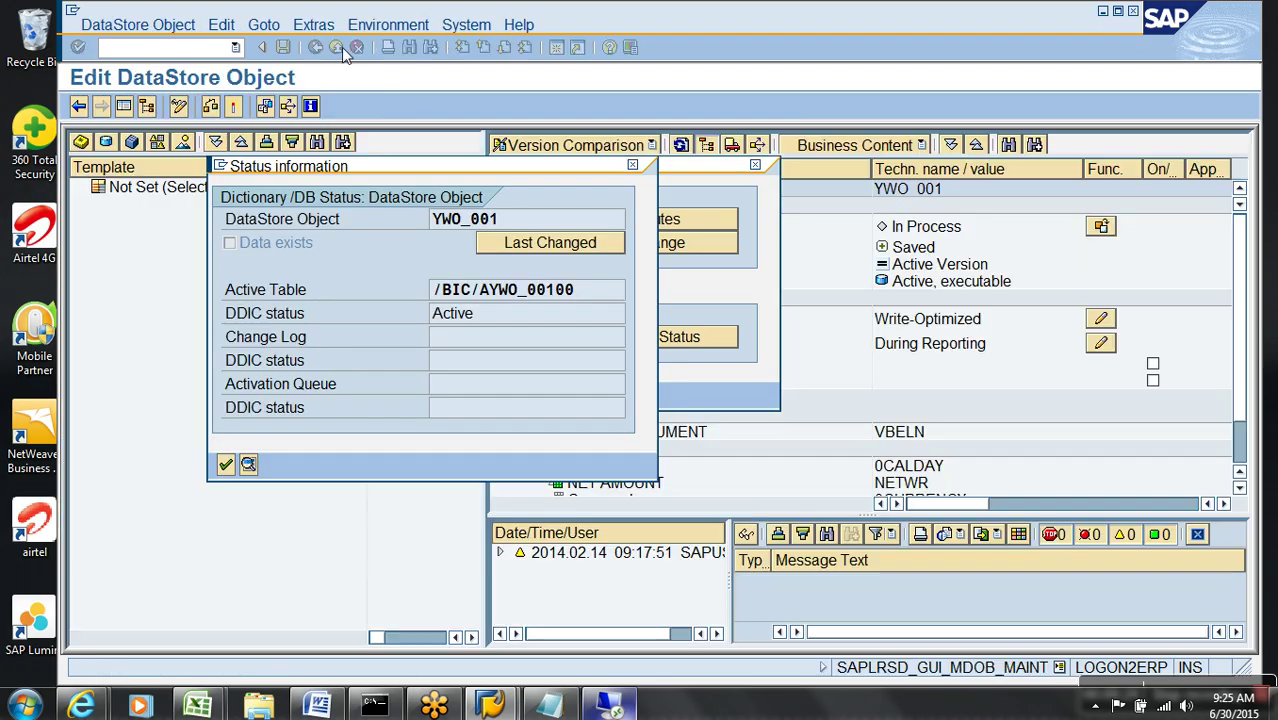
- Find and select DataSource ZDA_DEMO in the DataSources tree
left_click(248, 465)
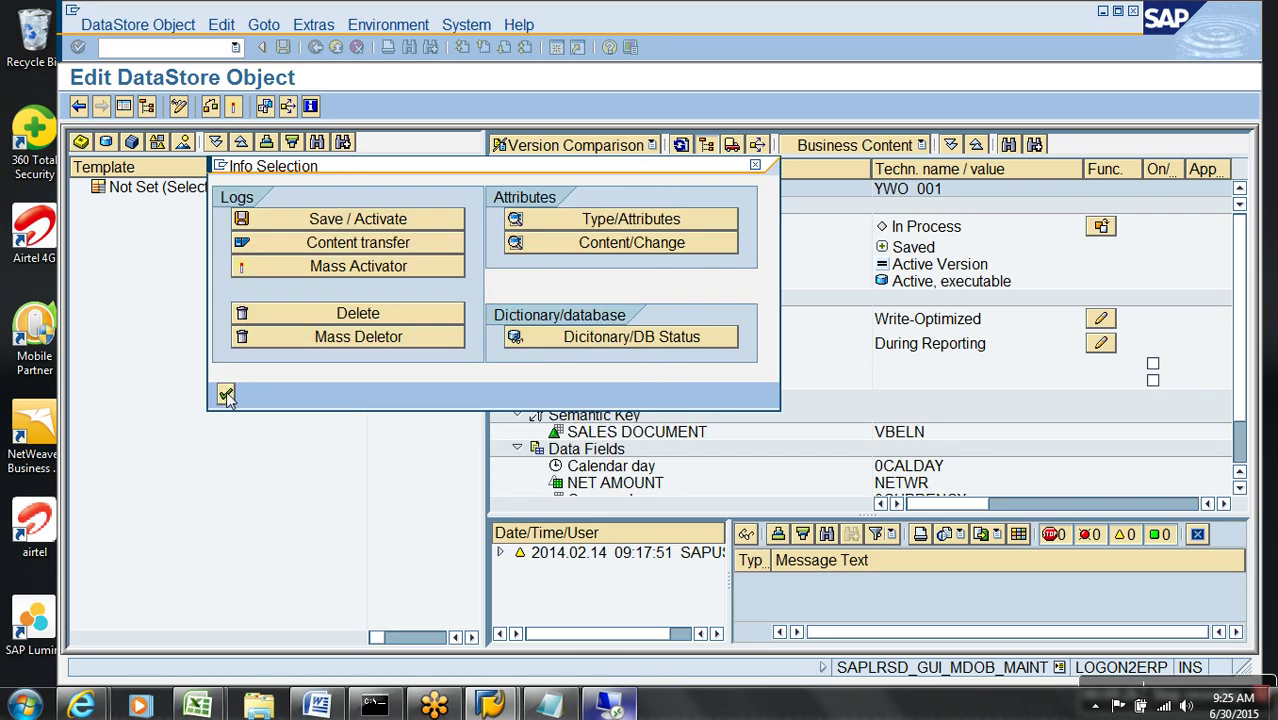
left_click(337, 47)
left_click(337, 47)
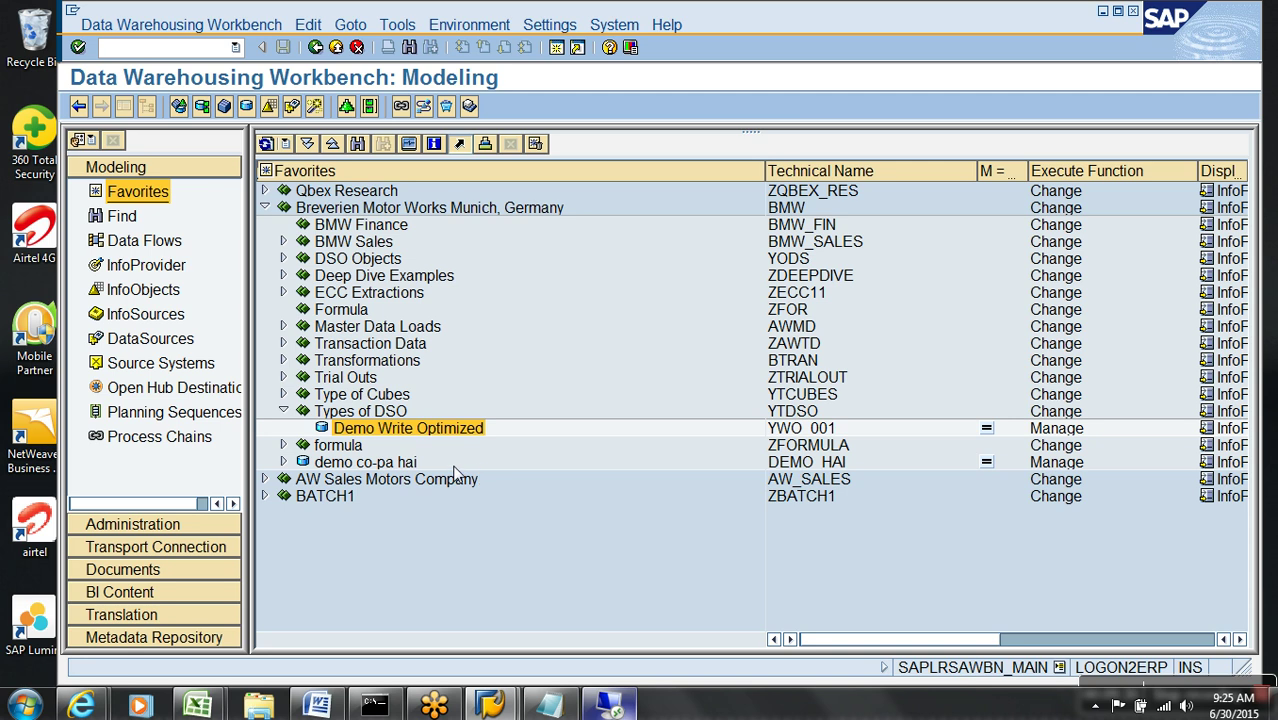
left_click(173, 343)
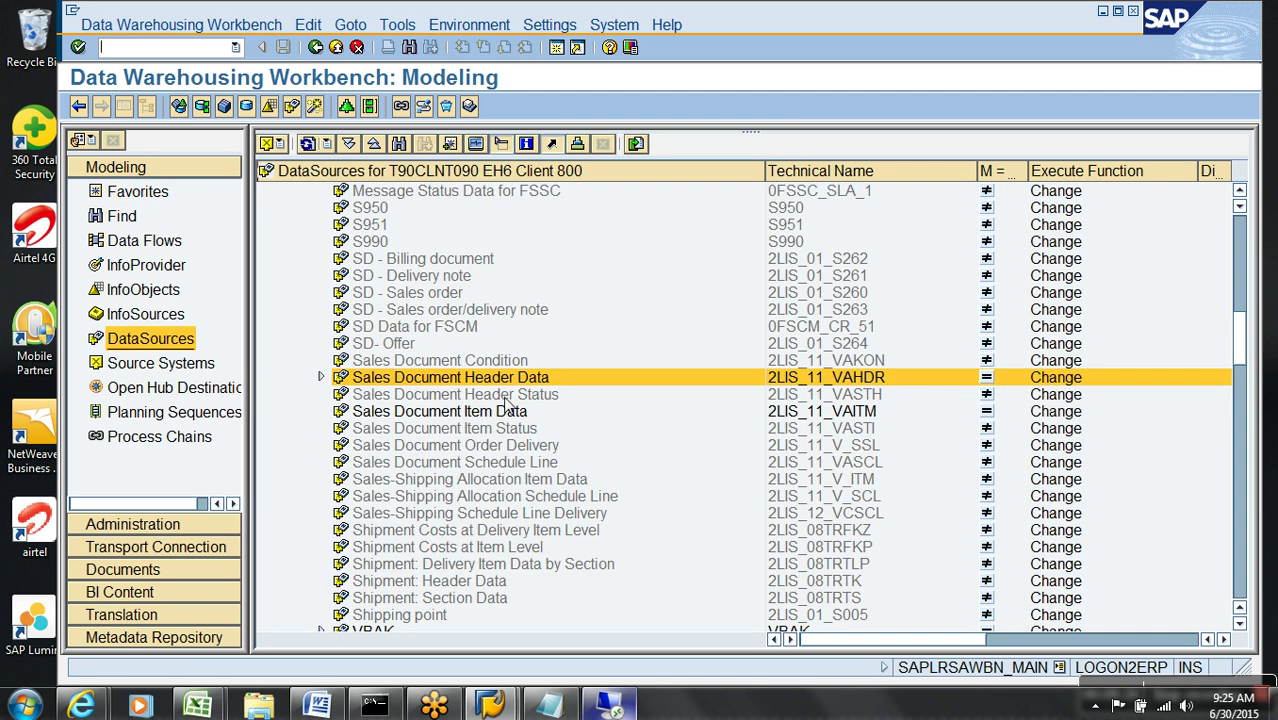
left_click(399, 144)
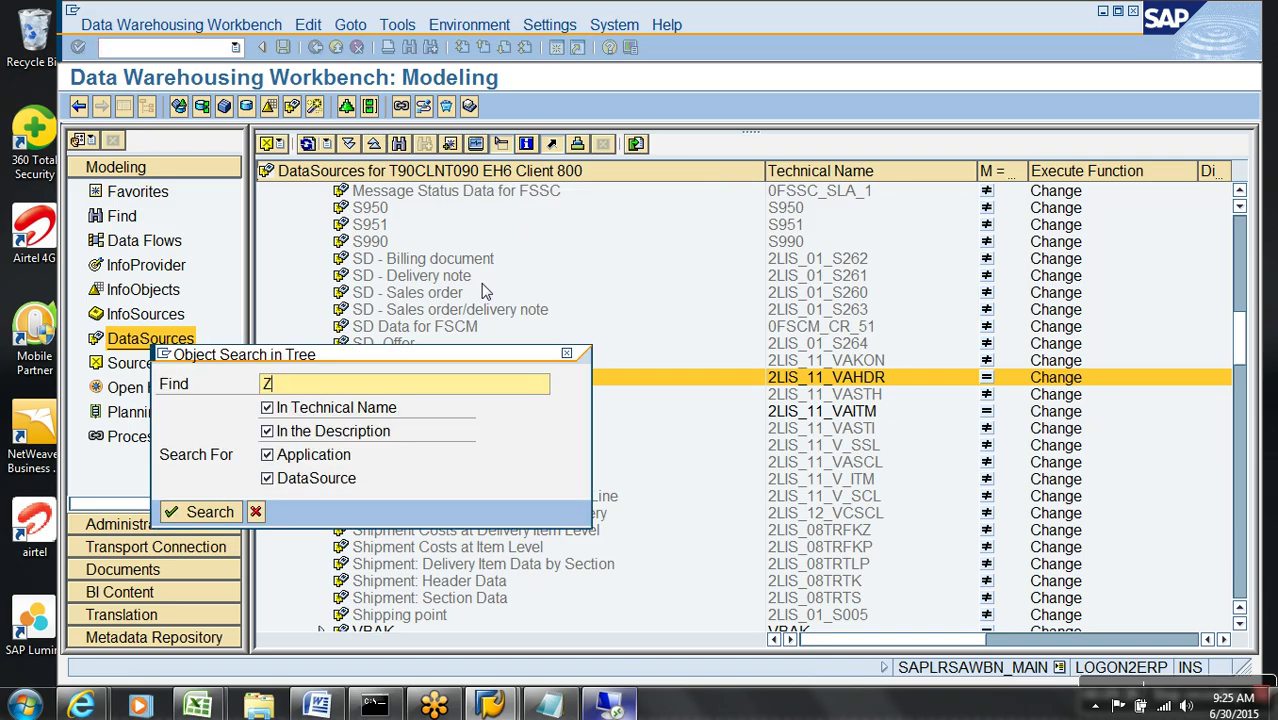
type("ZDA_DEMO")
key("Return")
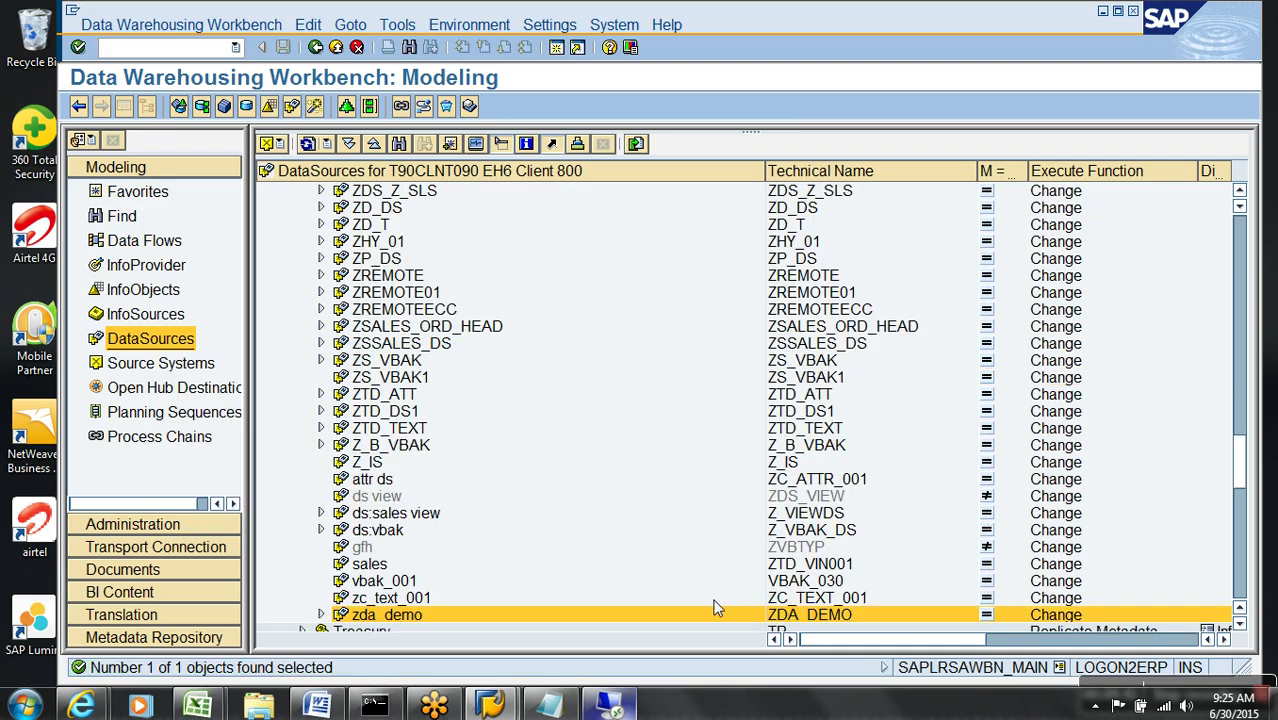
left_click(791, 616)
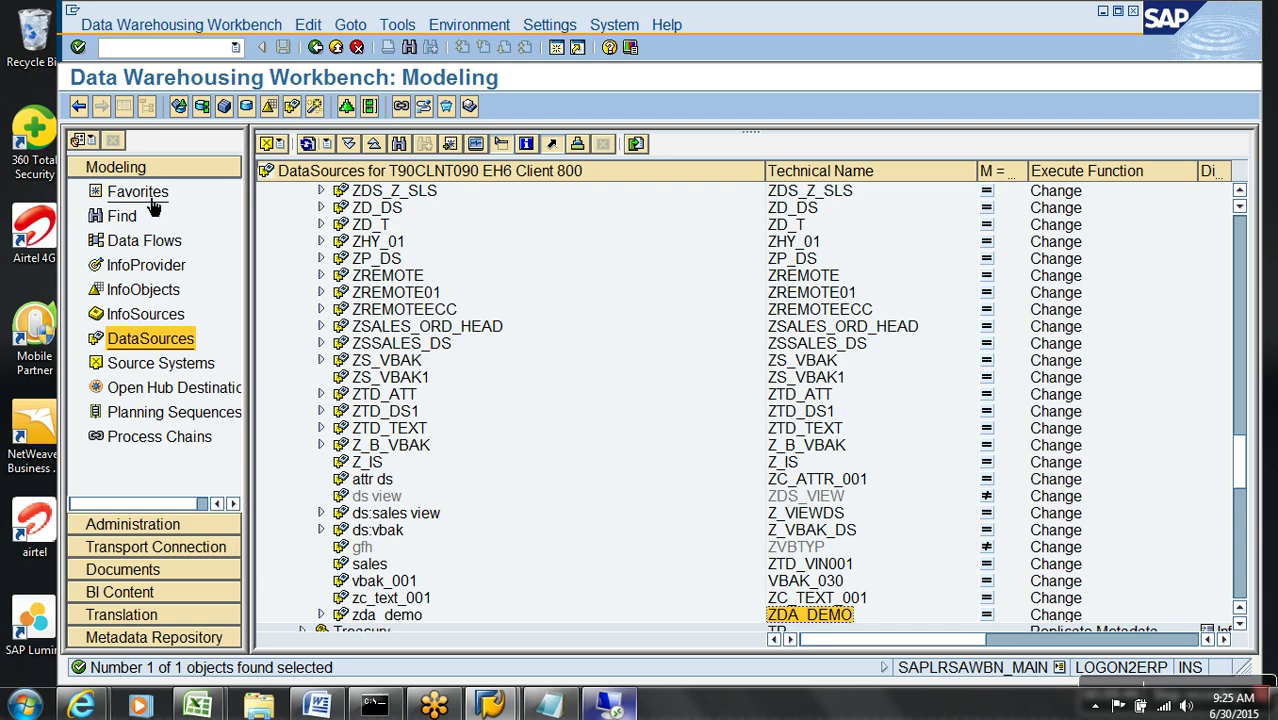
- Start a new transformation targeting Demo Write Optimized (YWO_001) from Favorites
left_click(138, 191)
right_click(381, 428)
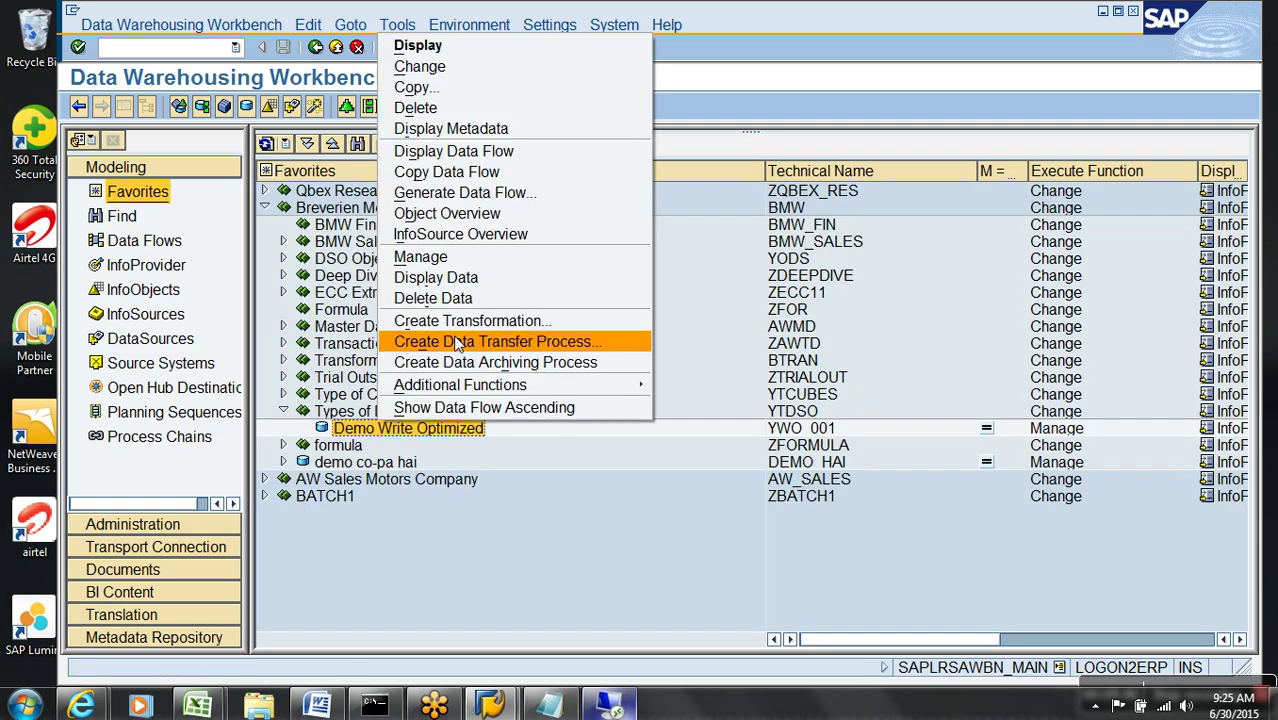
left_click(474, 320)
left_click(468, 501)
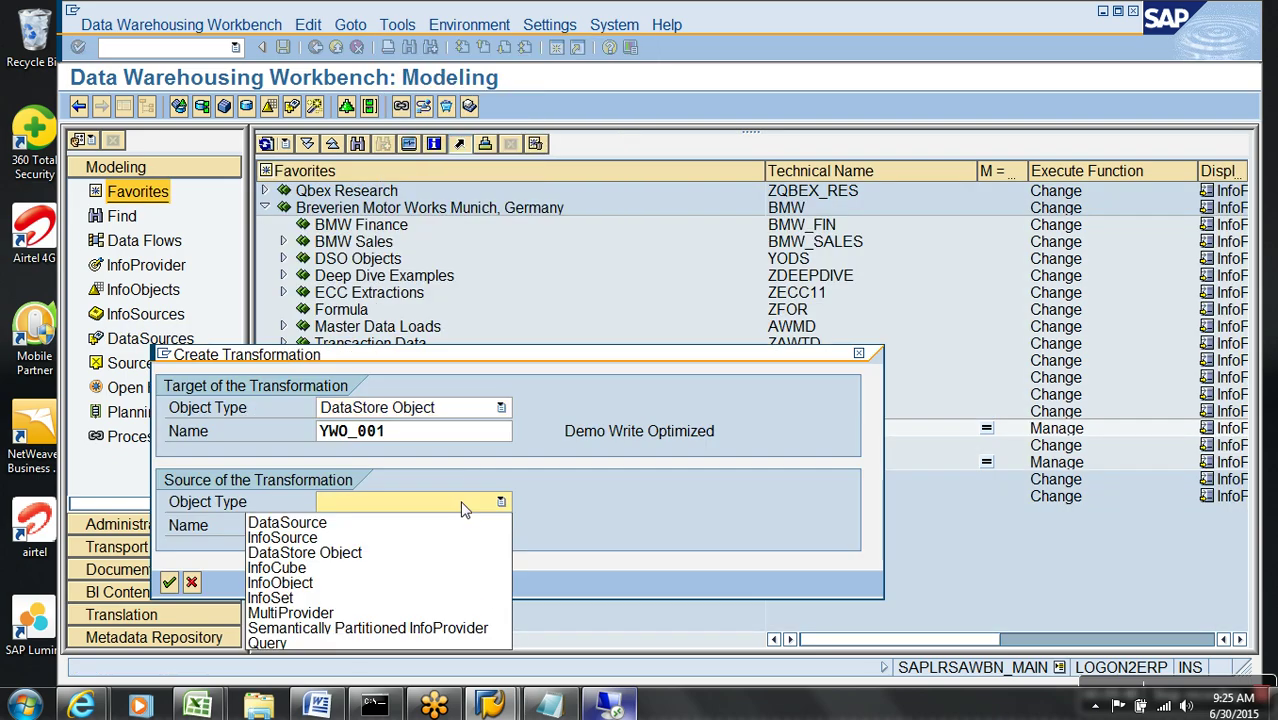
- Set the transformation source to DataSource ZDA_DEMO from source system T90CLNT090
left_click(360, 521)
type("ZDA_DEMO")
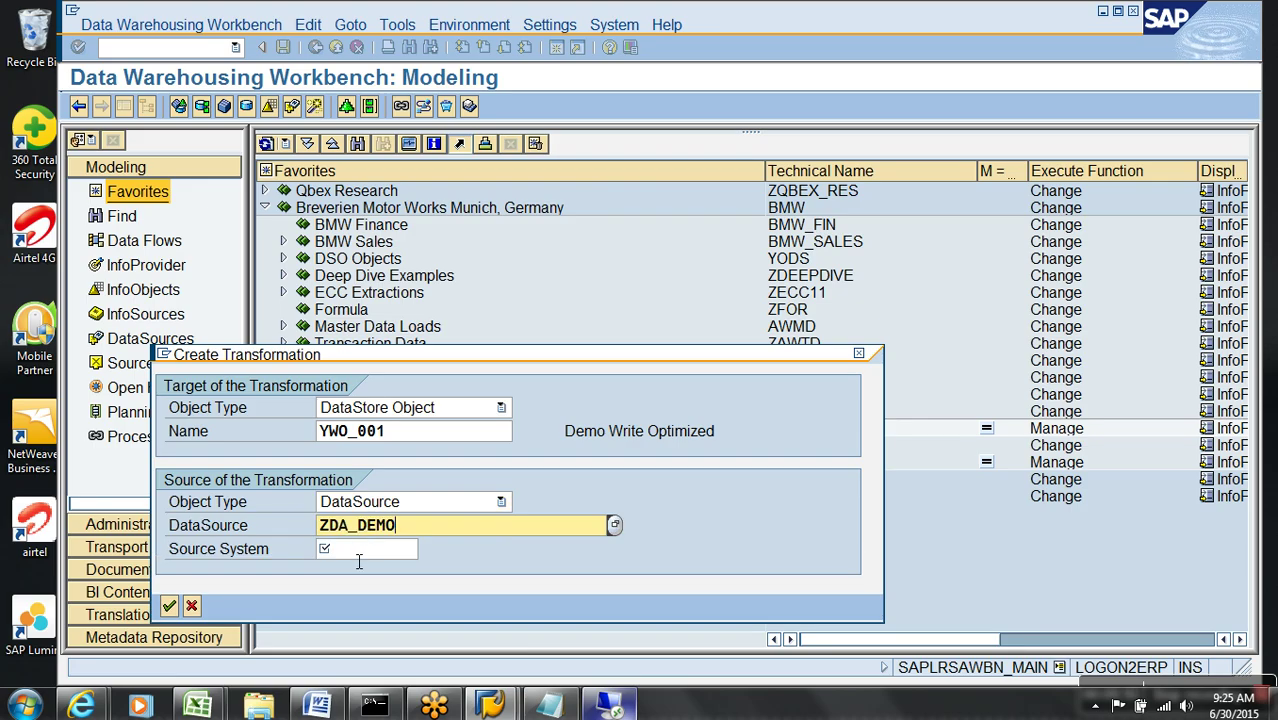
left_click(360, 549)
left_click(390, 585)
key("Return")
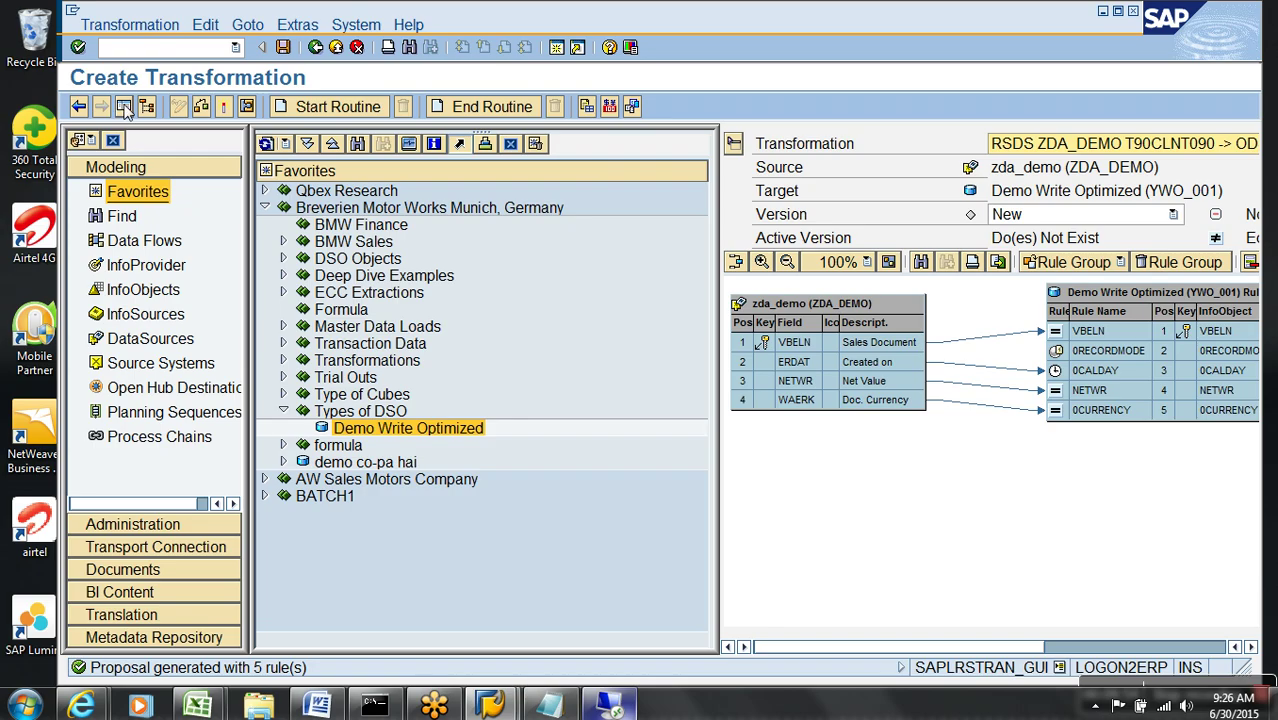
- Activate the ZDA_DEMO-to-YWO_001 transformation past the log warning and return to modeling
left_click(123, 106)
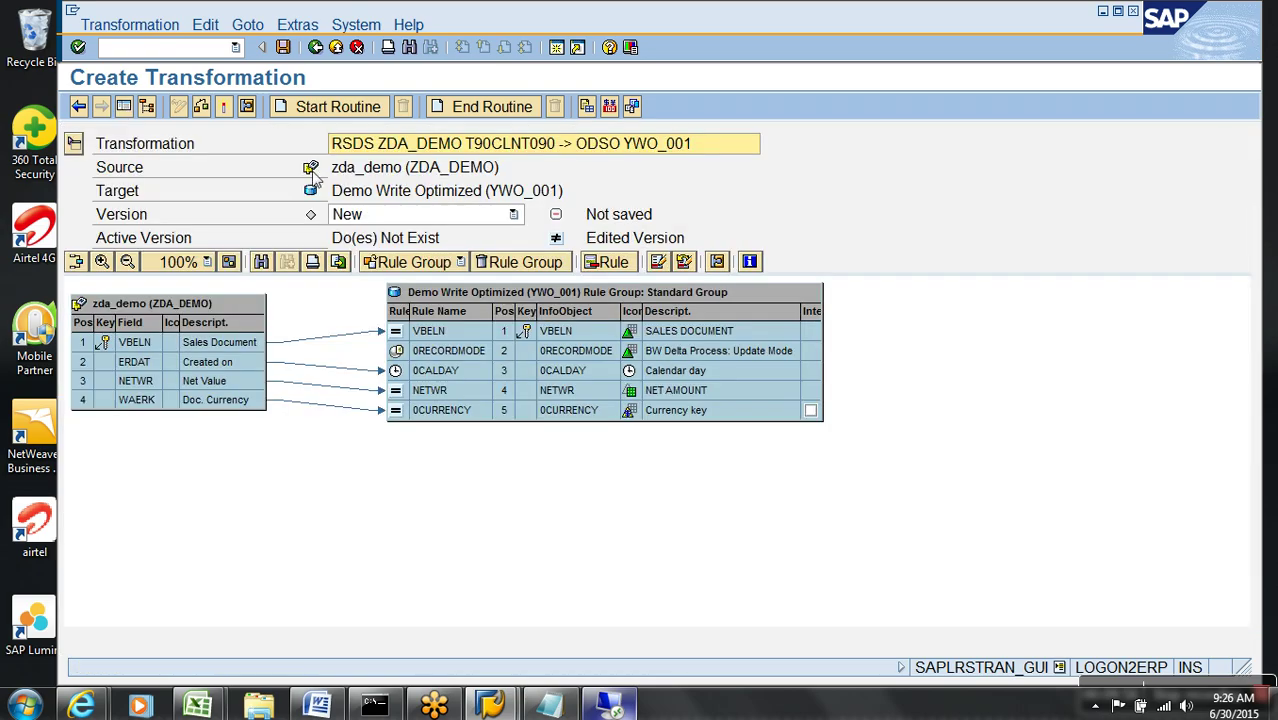
left_click(224, 106)
left_click(122, 394)
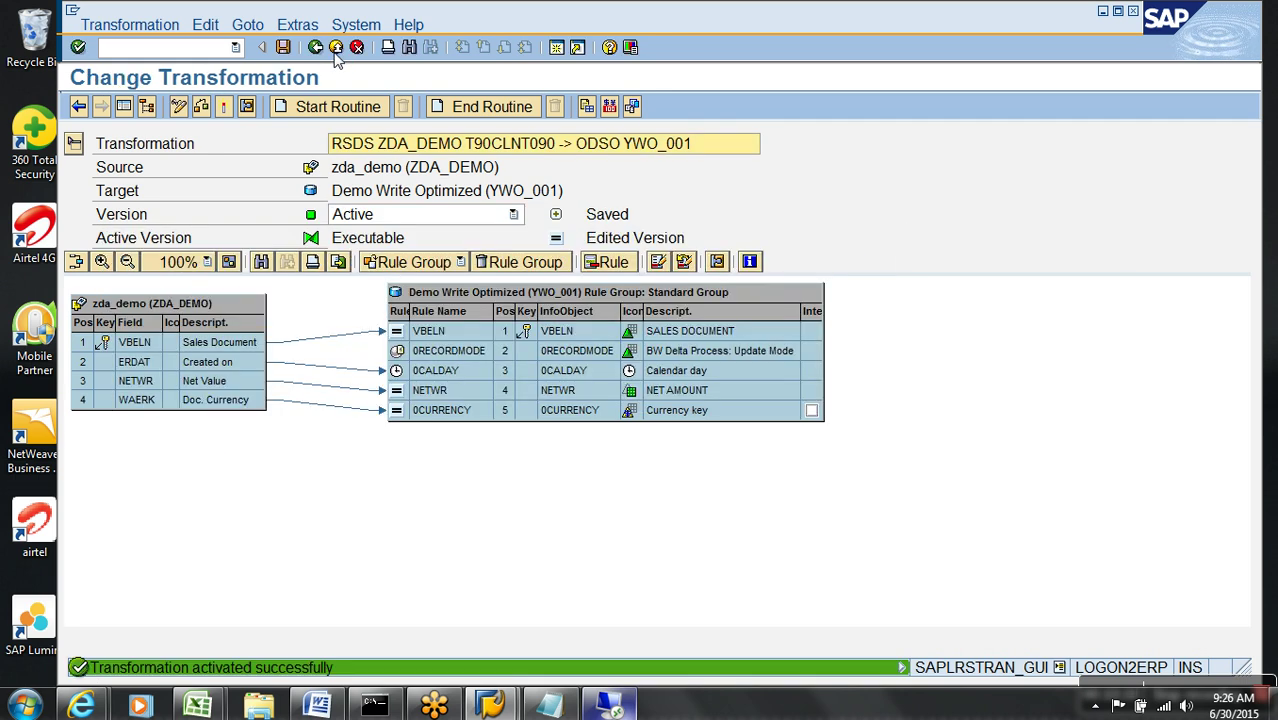
left_click(336, 50)
left_click(321, 445)
- Create InfoPackage NJBSDA for zda_demo and start its PSA load, reporting 14 records
right_click(382, 463)
left_click(468, 423)
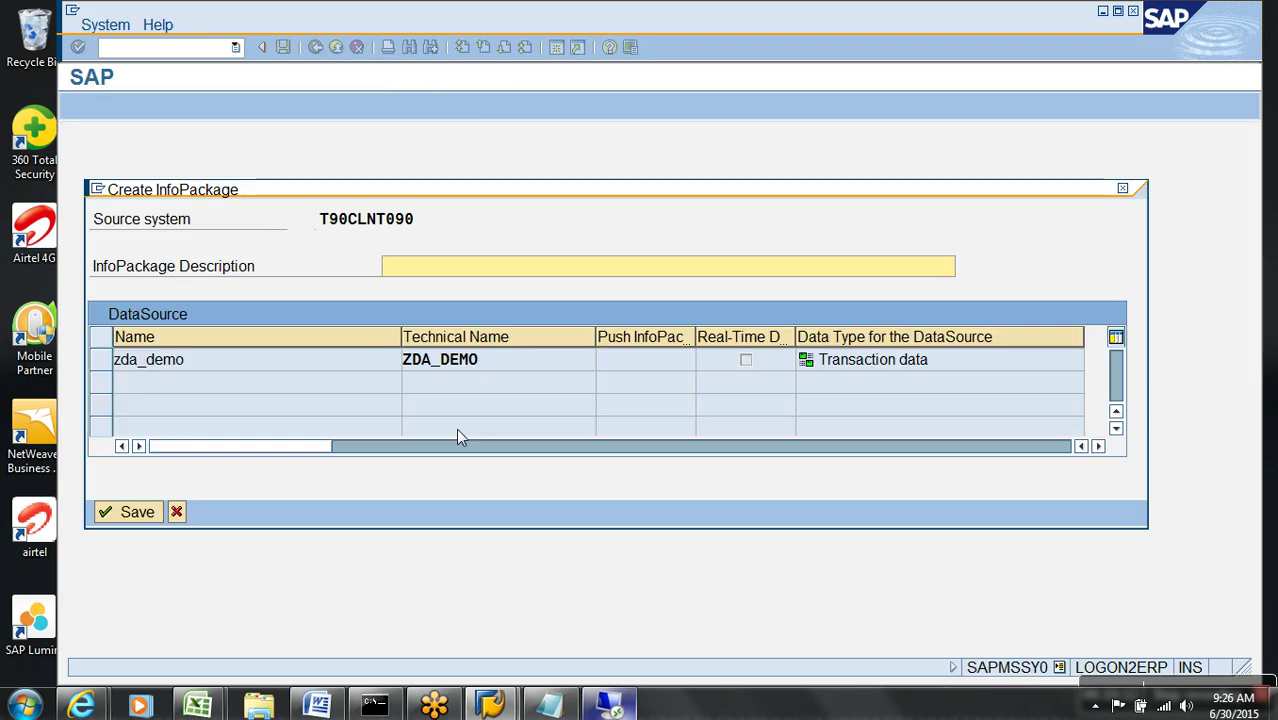
type("NJBSDA")
key("Return")
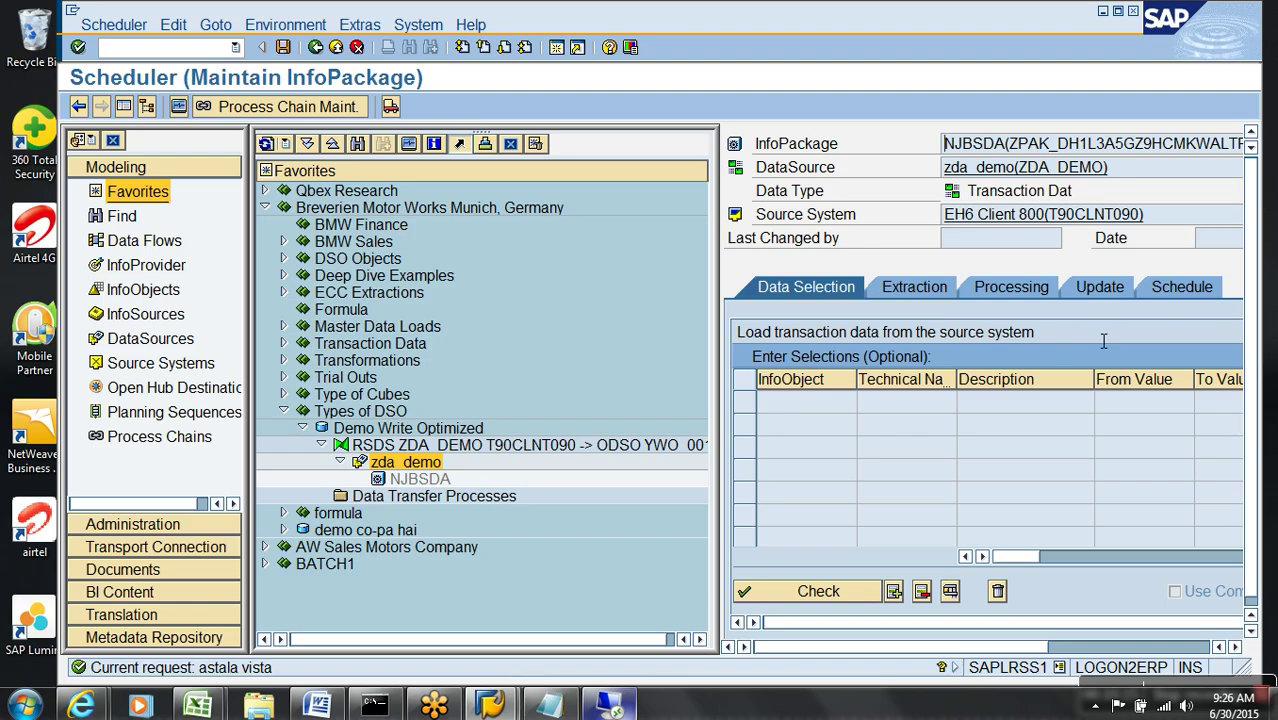
left_click(1168, 290)
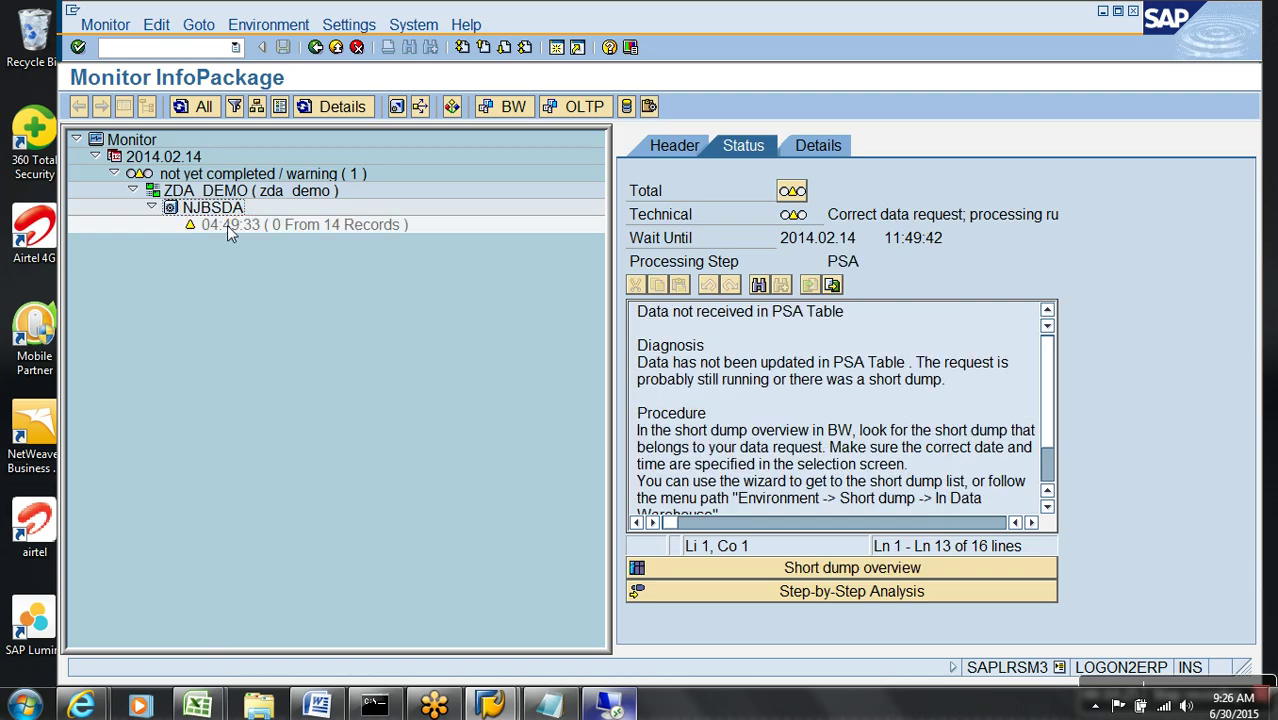
left_click(334, 49)
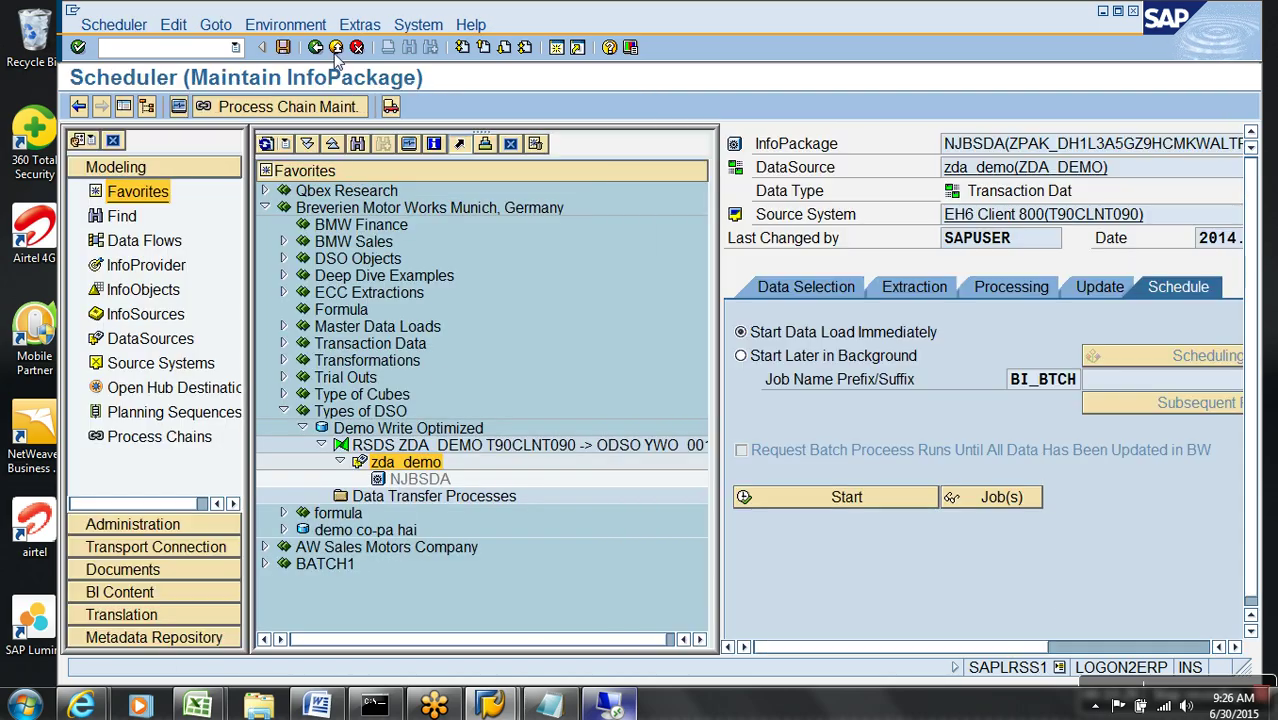
- Create and activate a new DTP from ZDA_DEMO into YWO_001
left_click(468, 500)
right_click(468, 500)
left_click(507, 500)
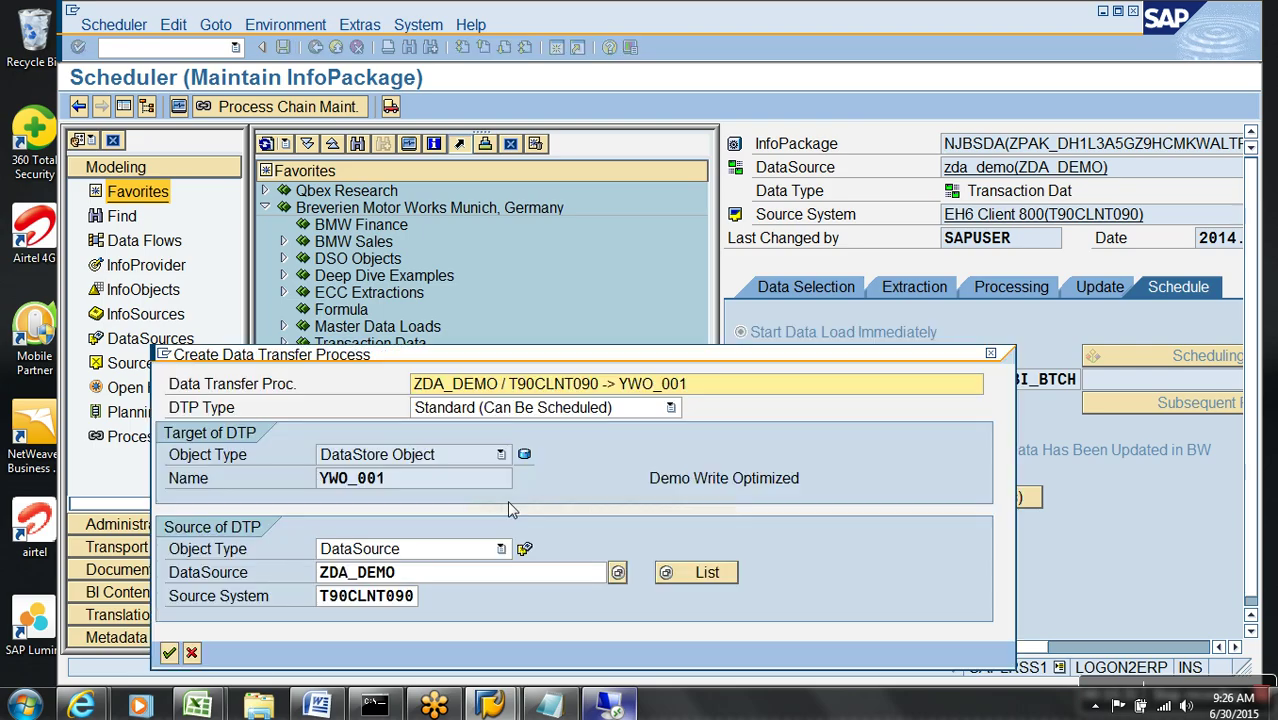
key("Return")
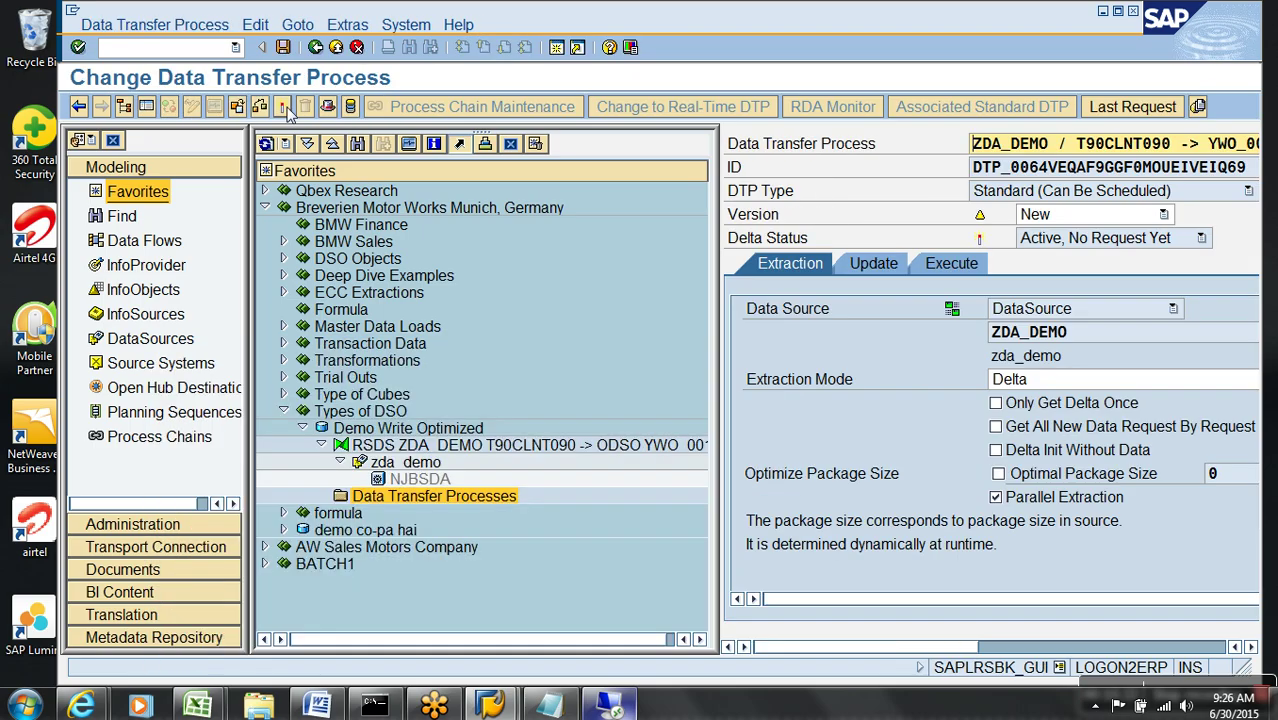
key("ctrl+F3")
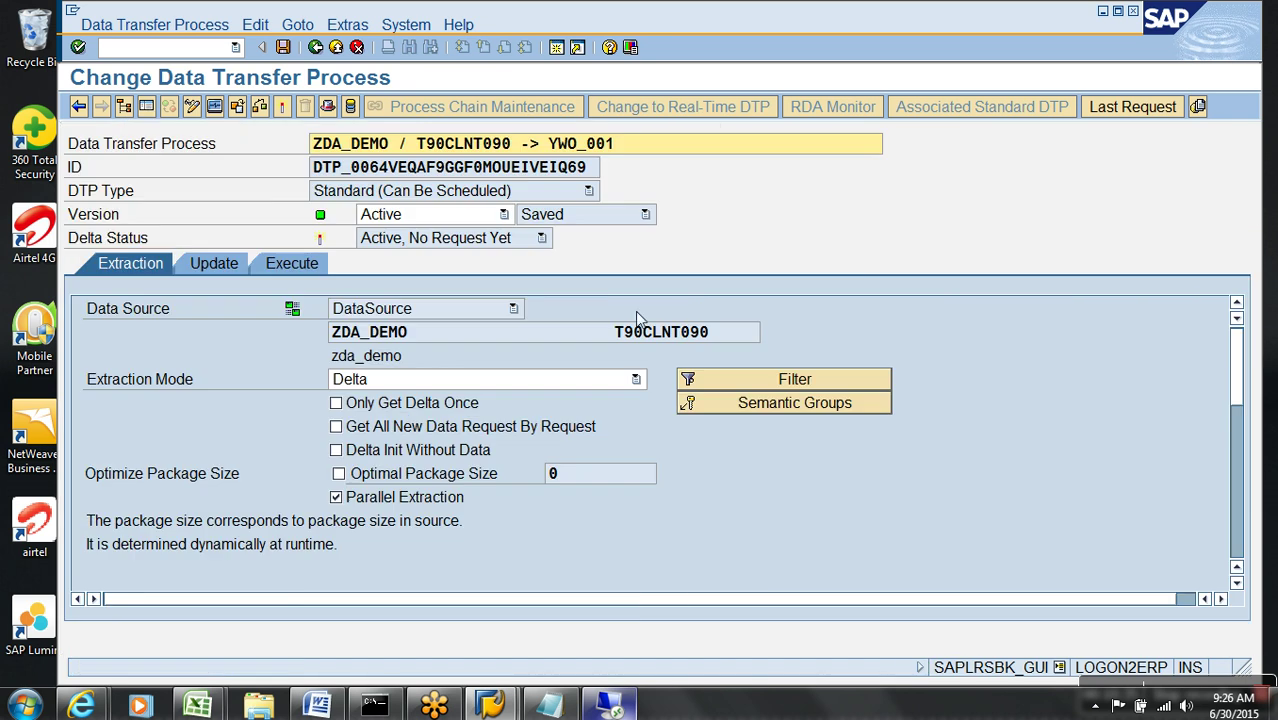
- Execute the DTP and refresh the monitor until request 5341 turns green with 14 records
left_click(318, 265)
left_click(763, 478)
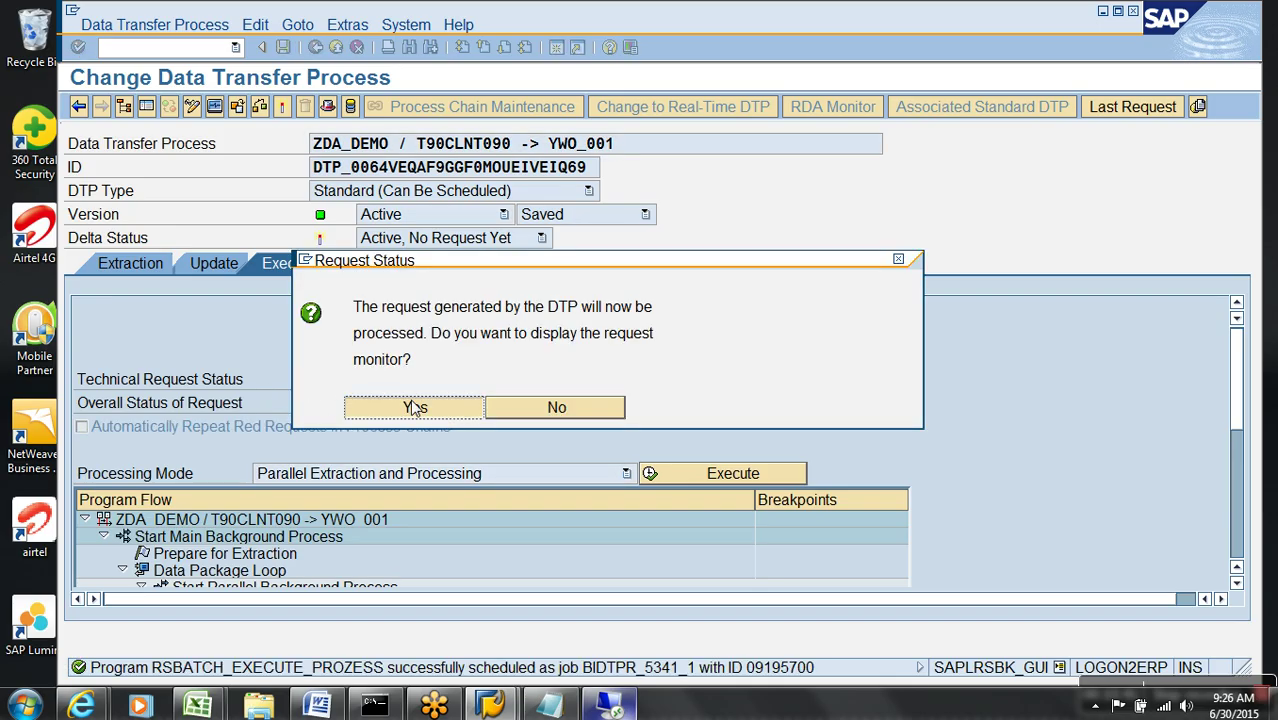
left_click(414, 405)
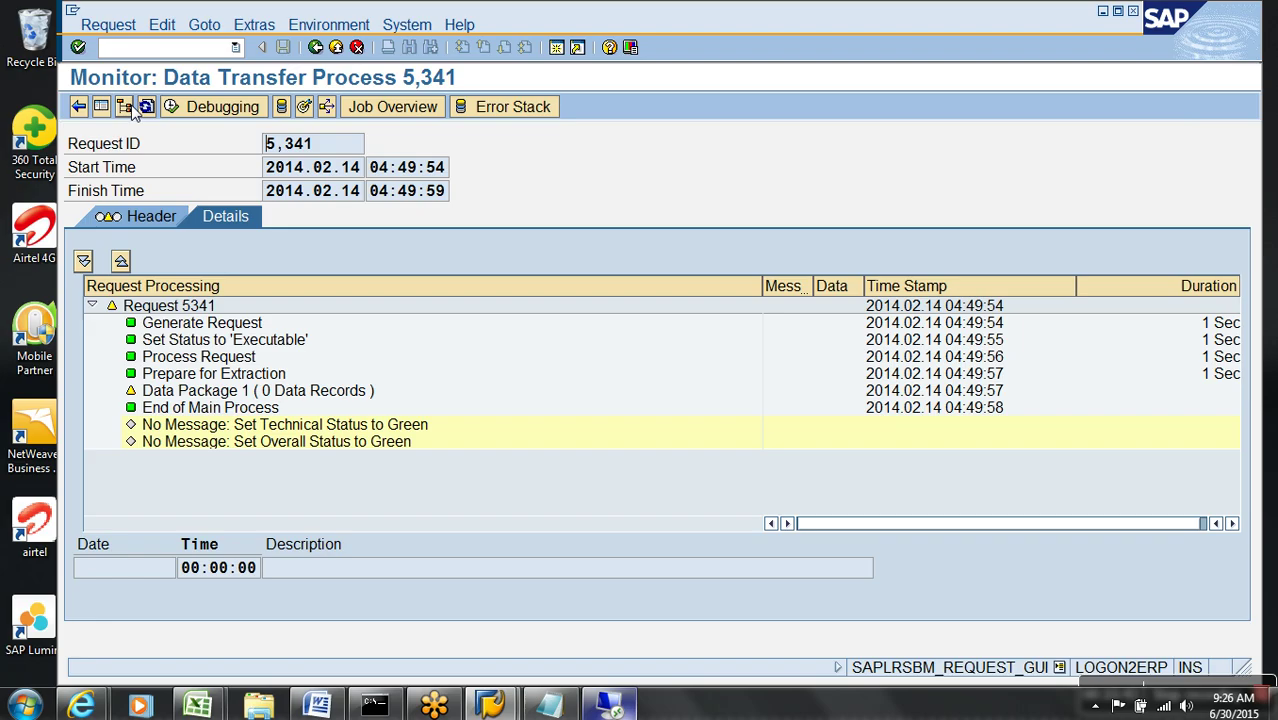
left_click(146, 107)
left_click(146, 107)
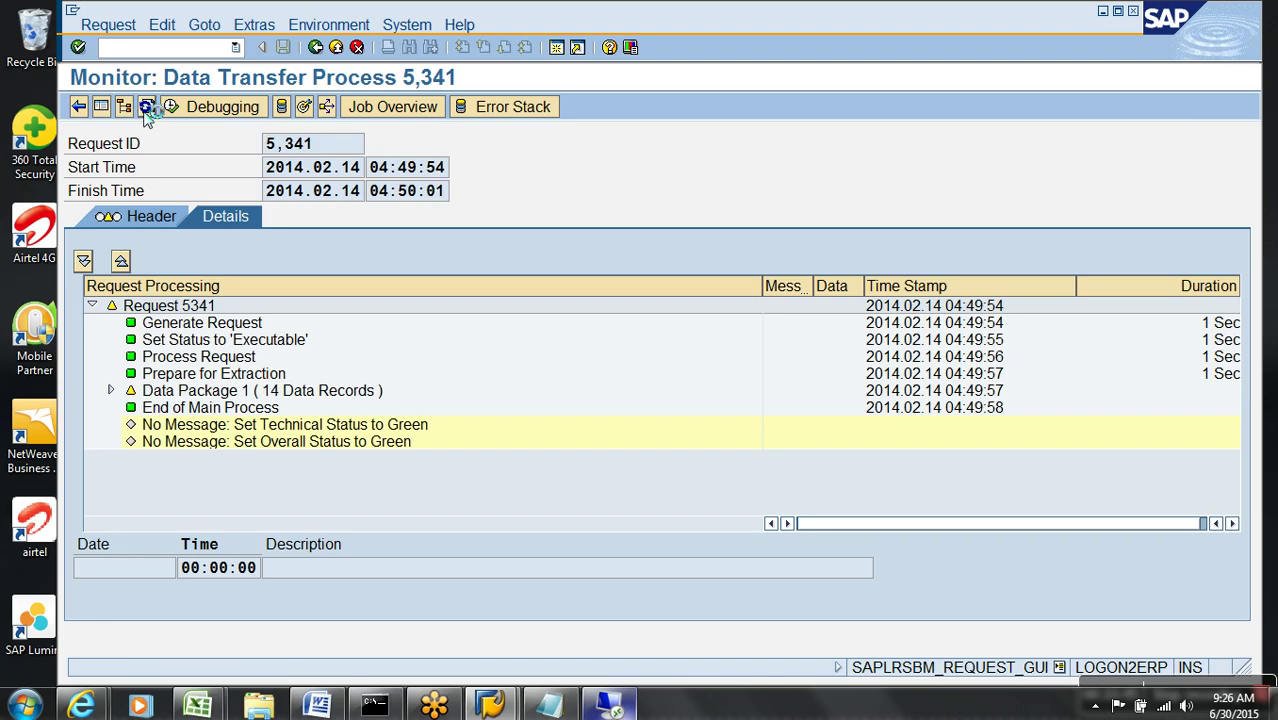
left_click(146, 107)
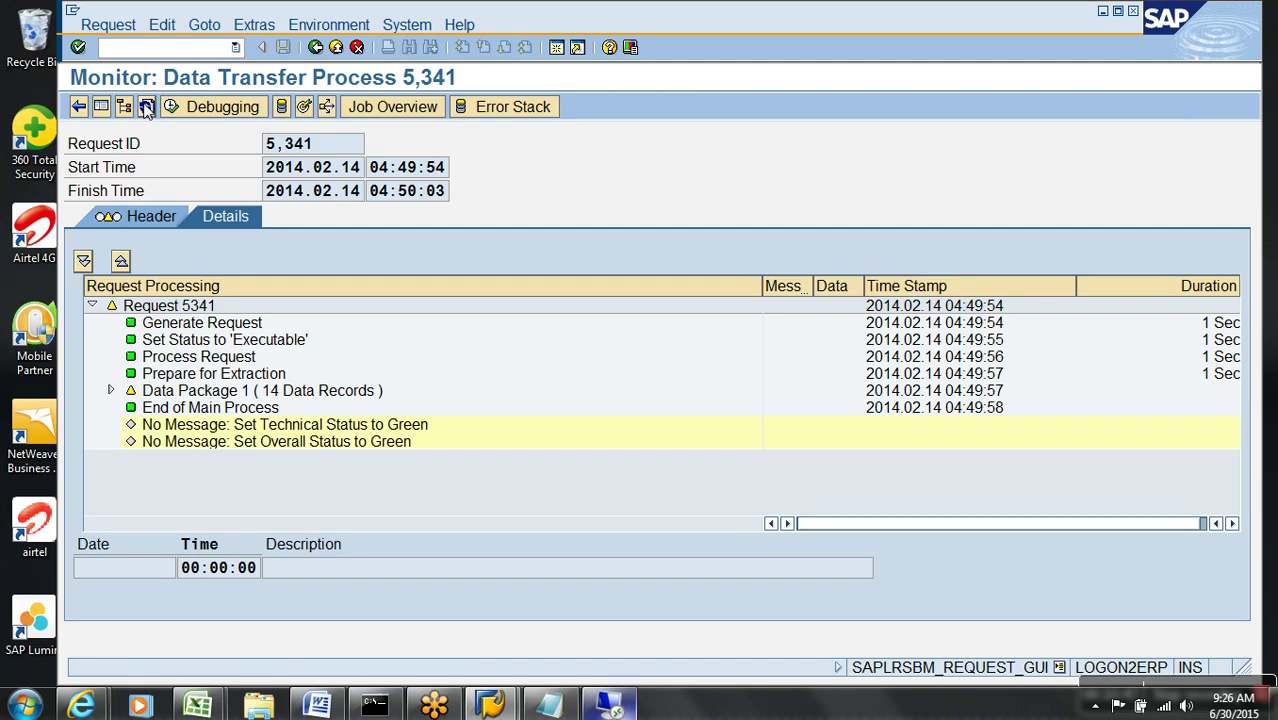
left_click(146, 107)
left_click(305, 107)
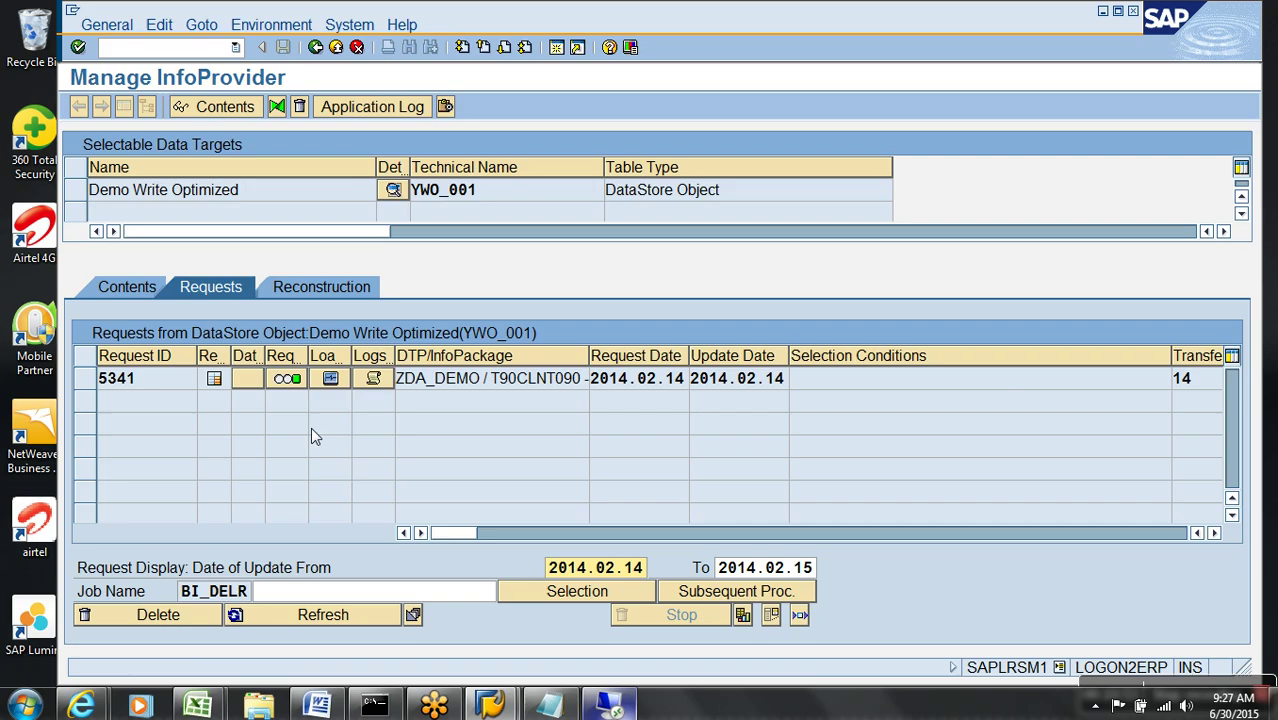
- List YWO_001's active data and review the Request, DataPacket and Data record columns
mouse_move(221, 388)
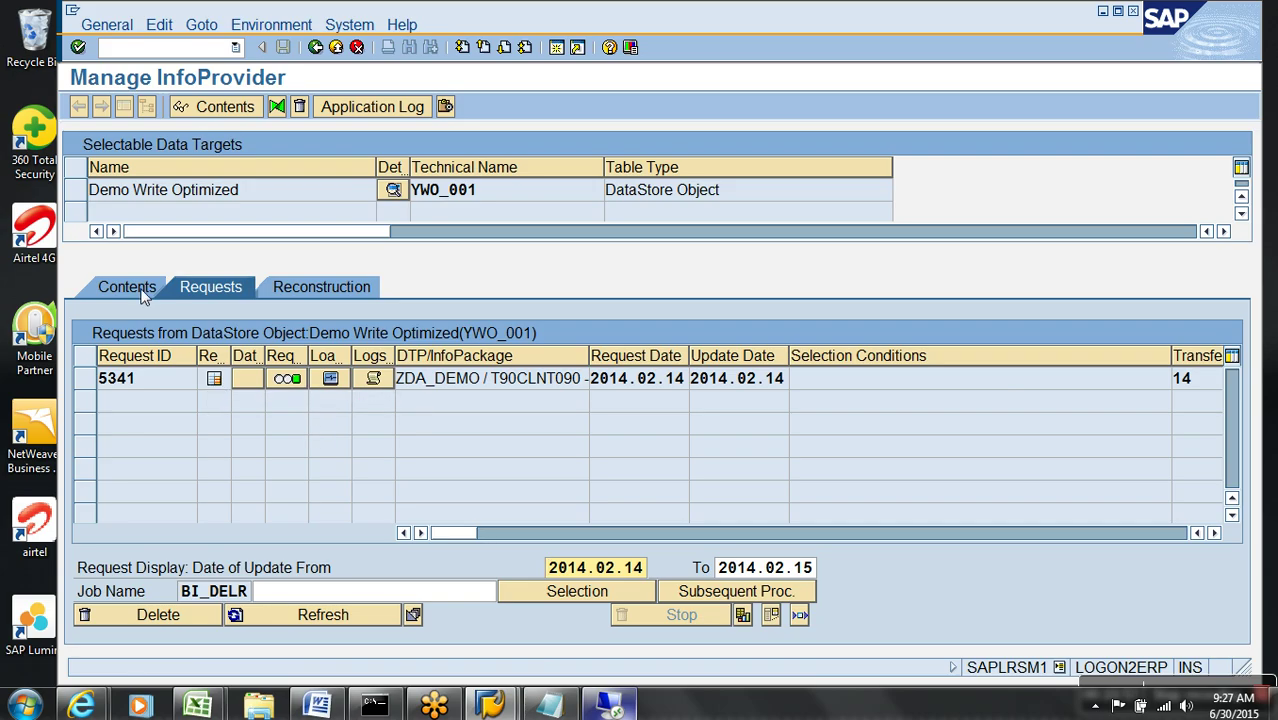
left_click(143, 292)
left_click(455, 568)
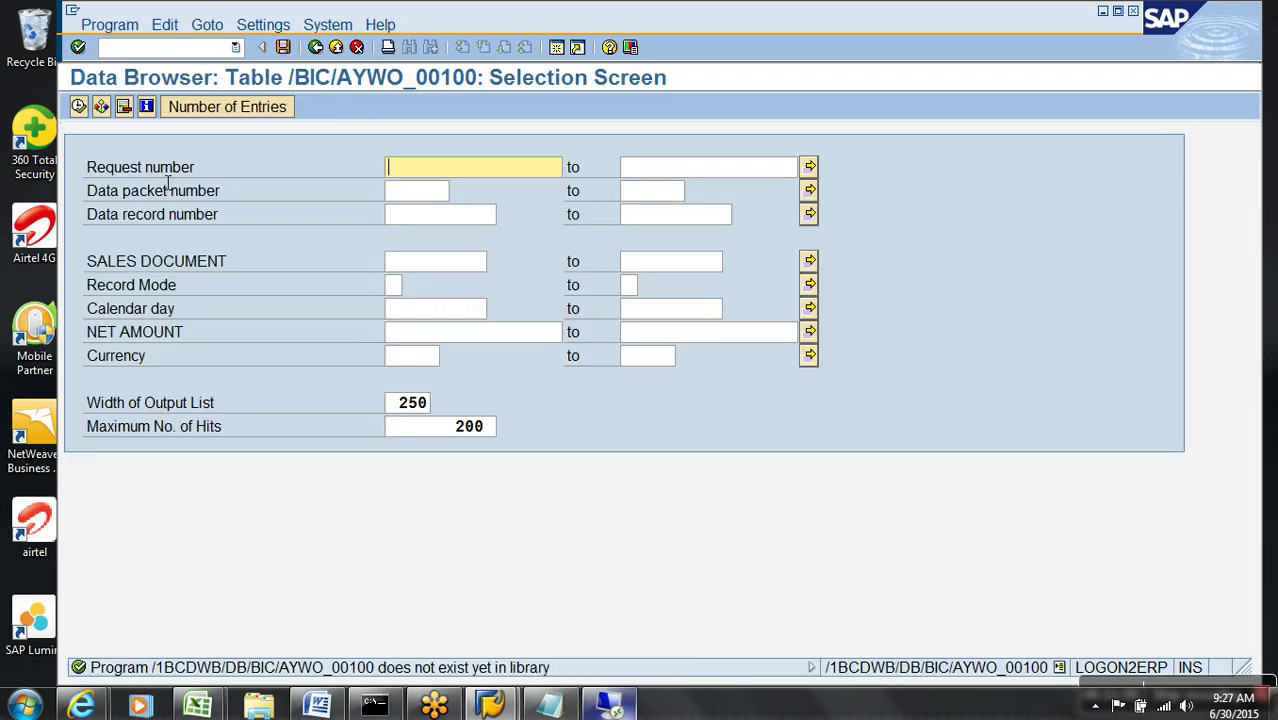
left_click(78, 106)
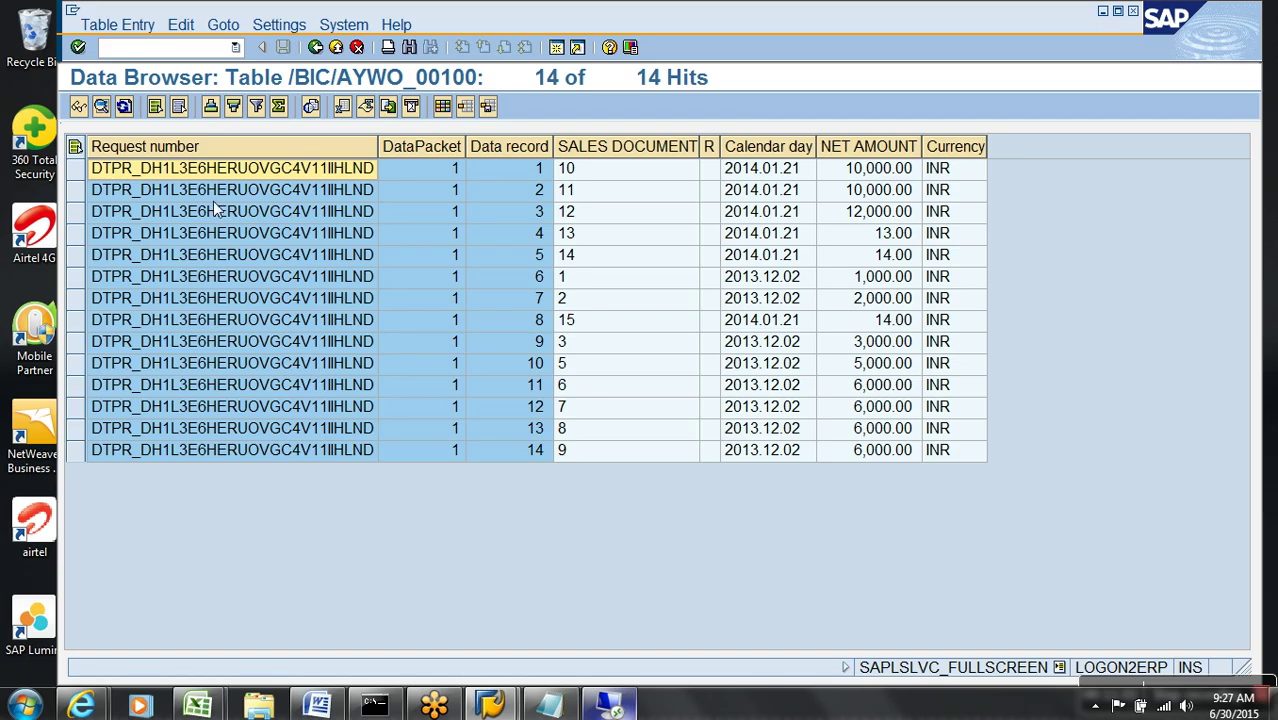
left_click(221, 156)
left_click_drag(312, 155, 505, 153)
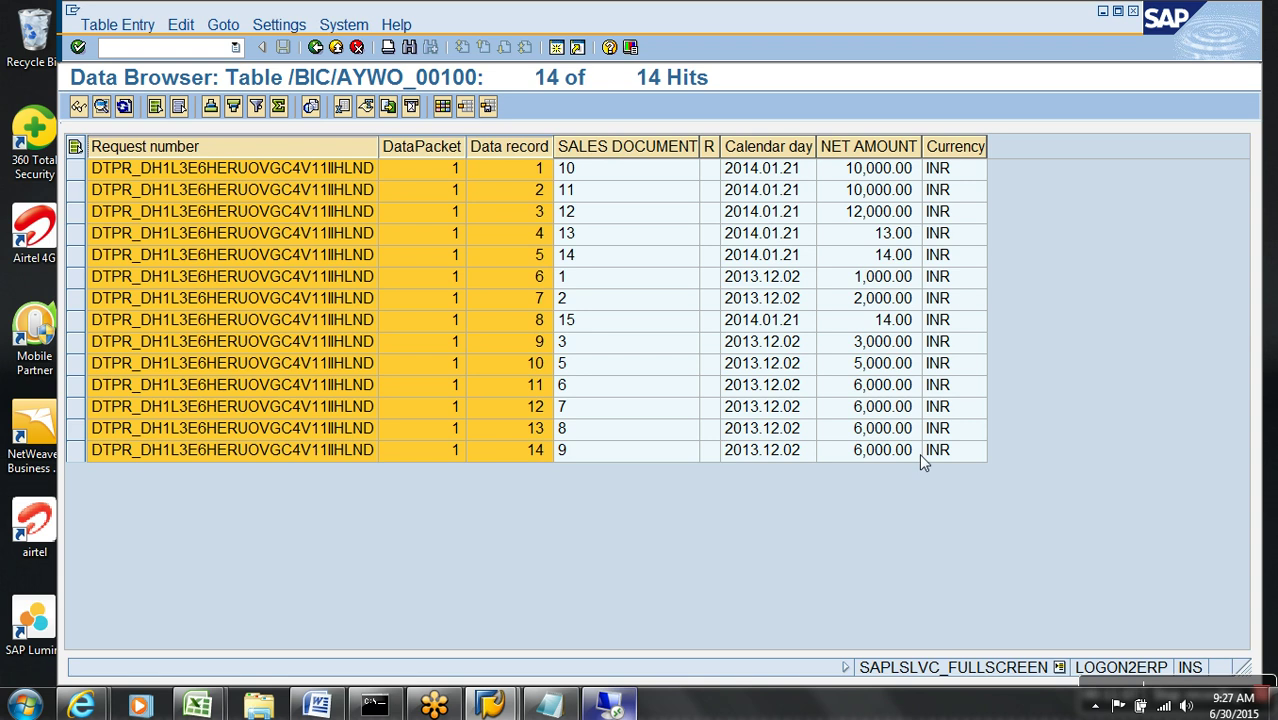
left_click(337, 48)
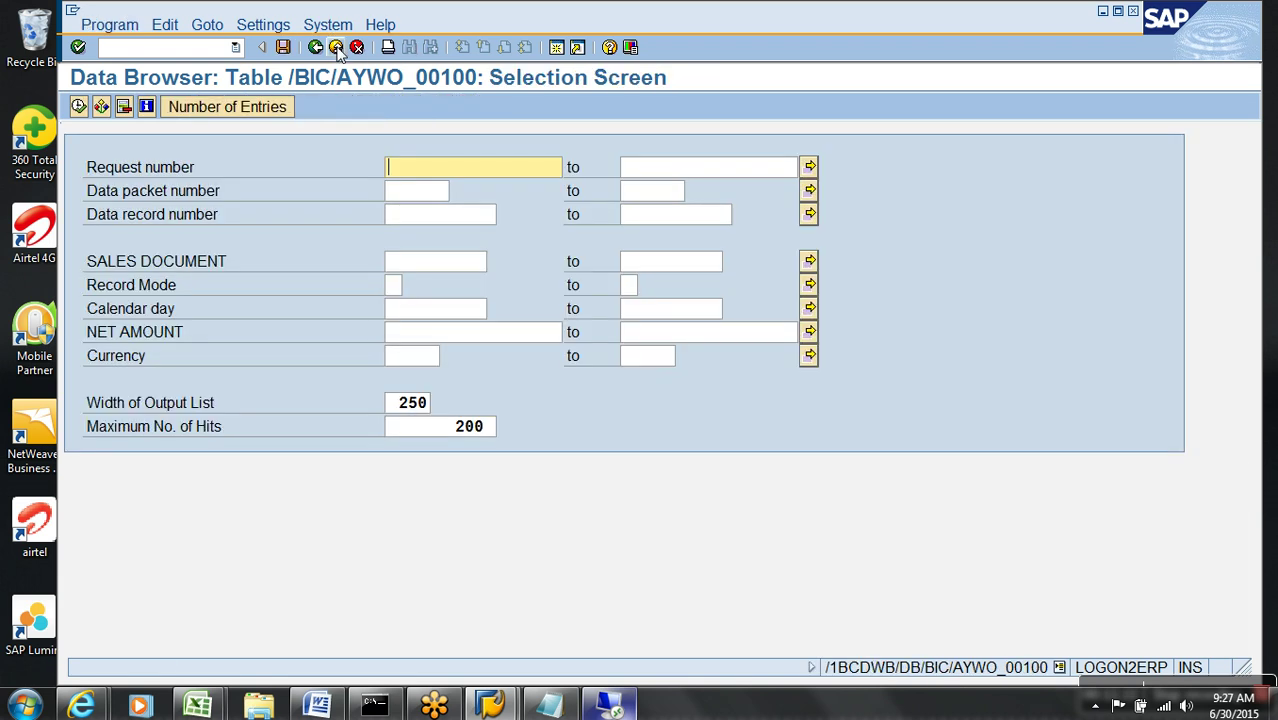
- Open the monitor for request 5341 from the DSO's Requests list
left_click(337, 48)
left_click(211, 287)
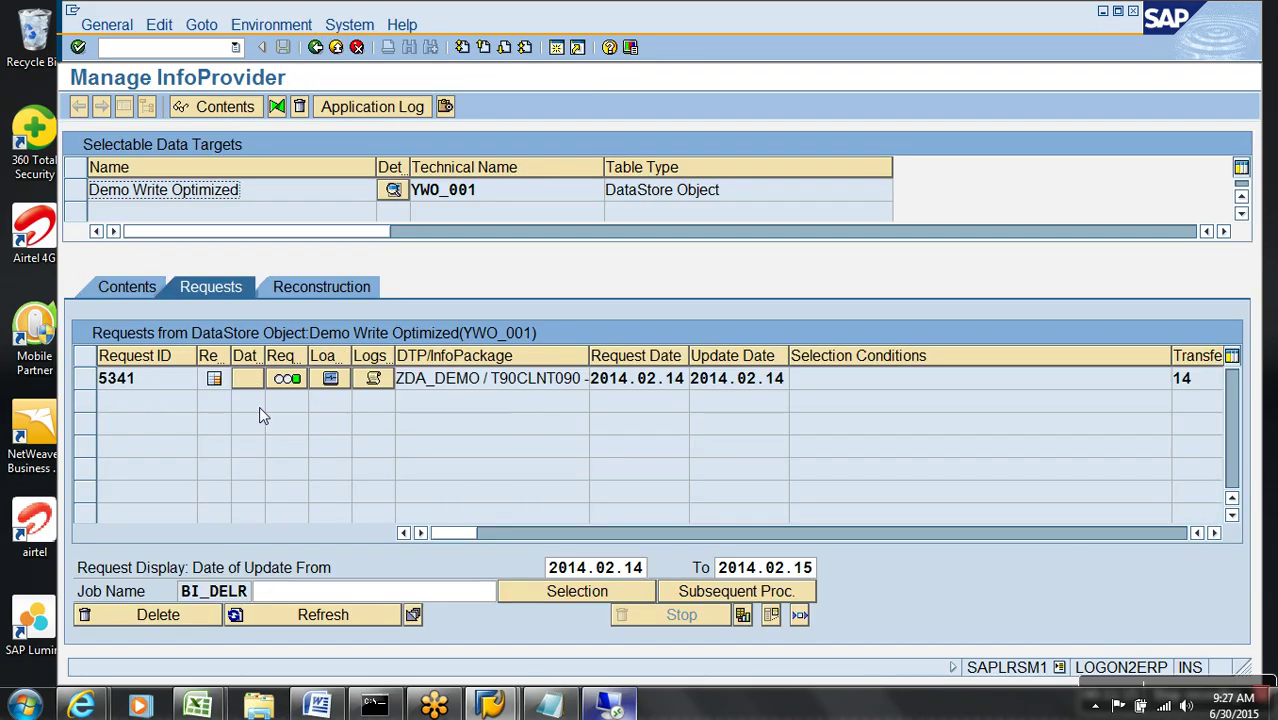
left_click(376, 379)
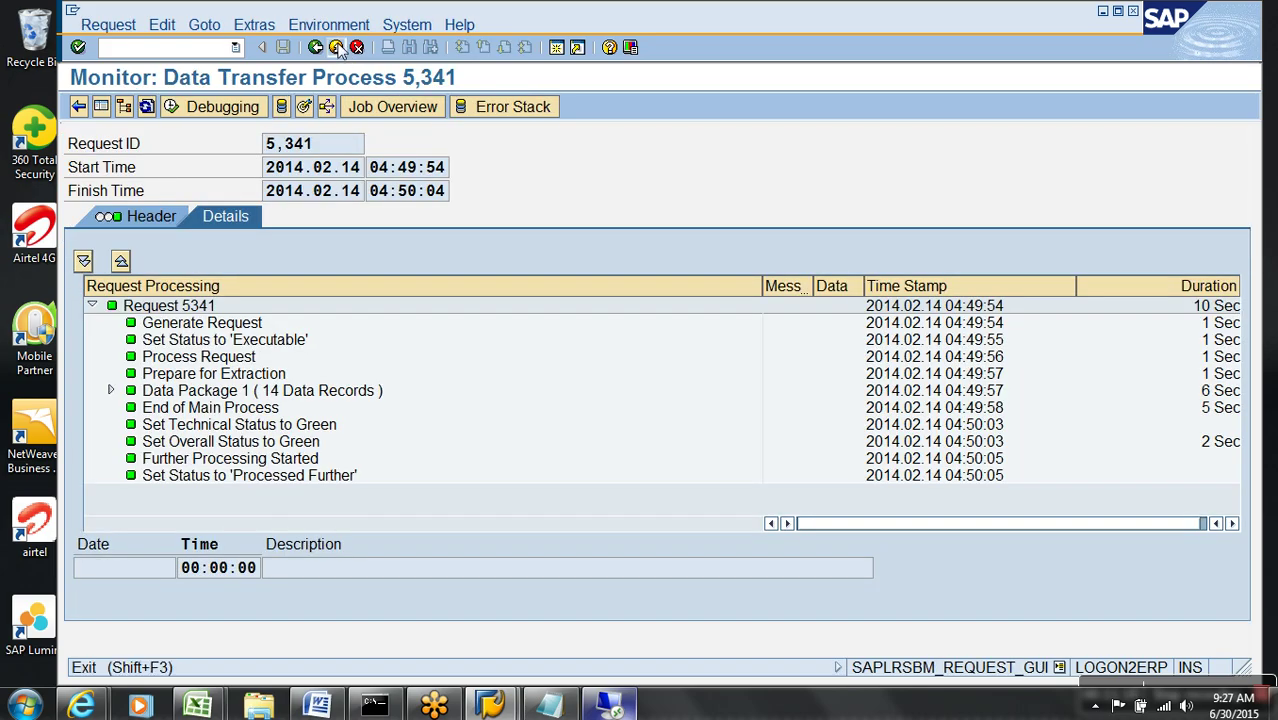
left_click(338, 48)
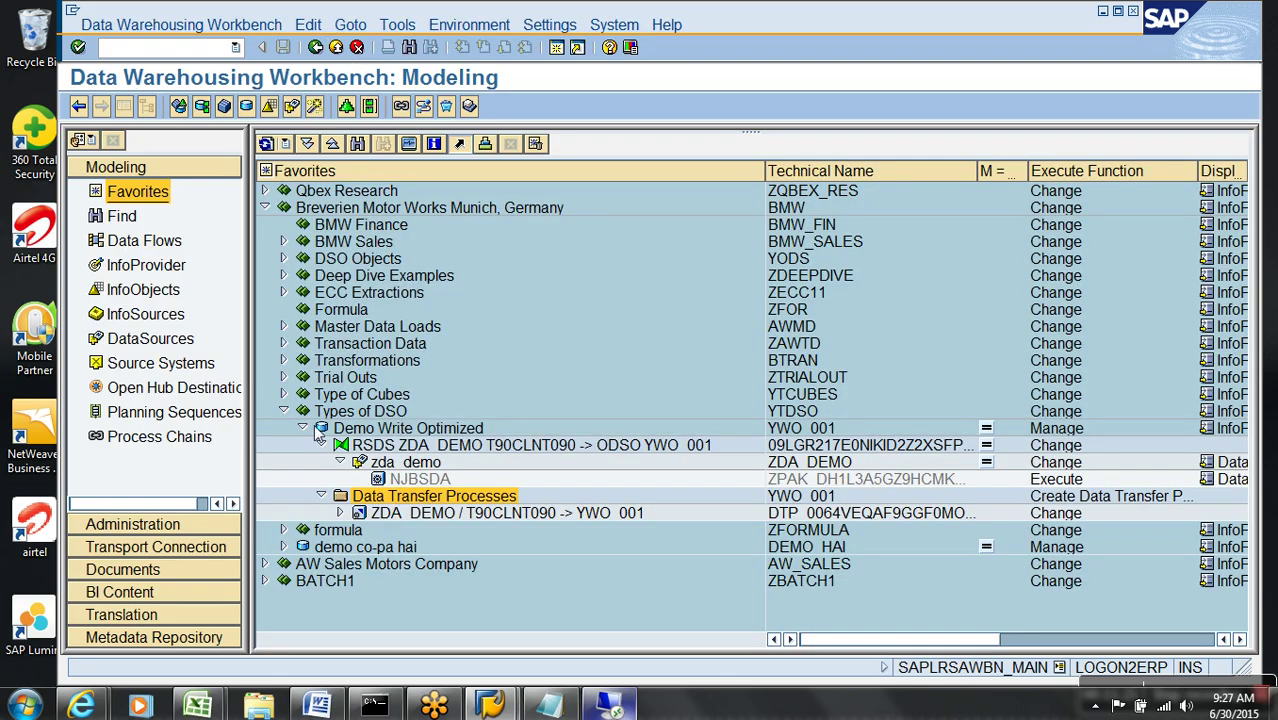
- Create InfoCube YDWS_01, 'Demo Data Mart for Write optimized', under Types of DSO
left_click(303, 428)
right_click(362, 413)
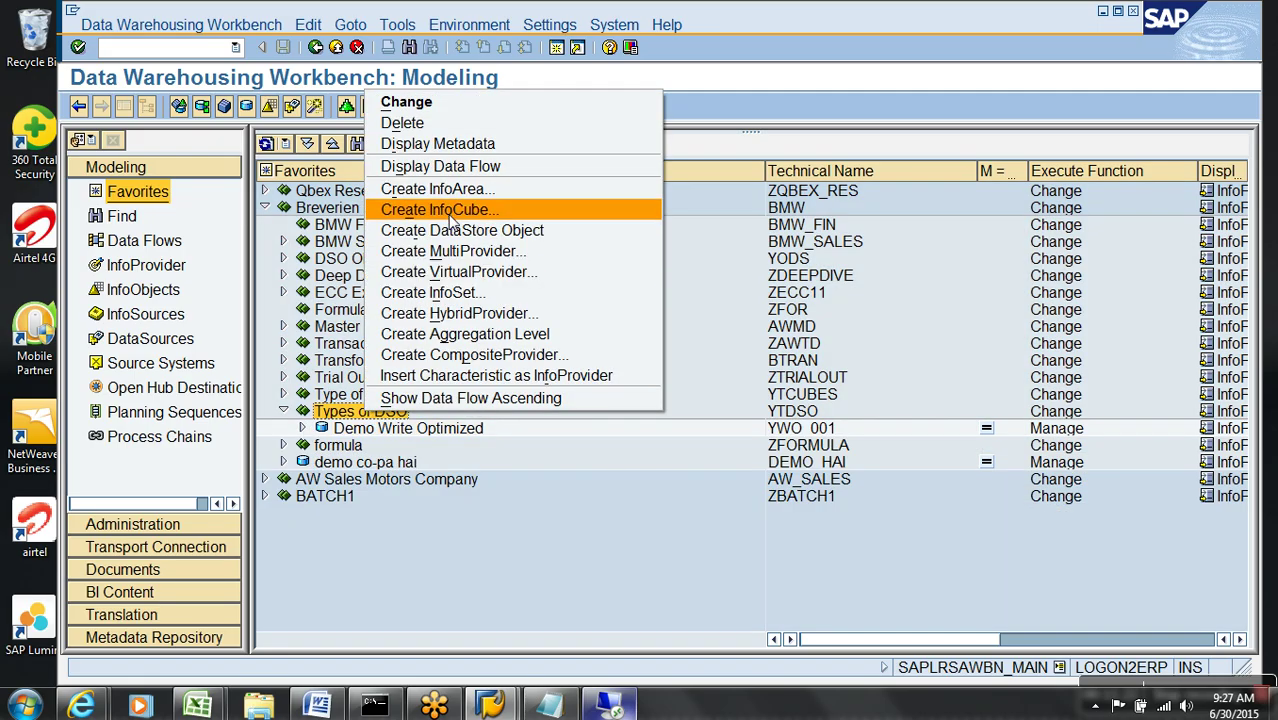
left_click(452, 210)
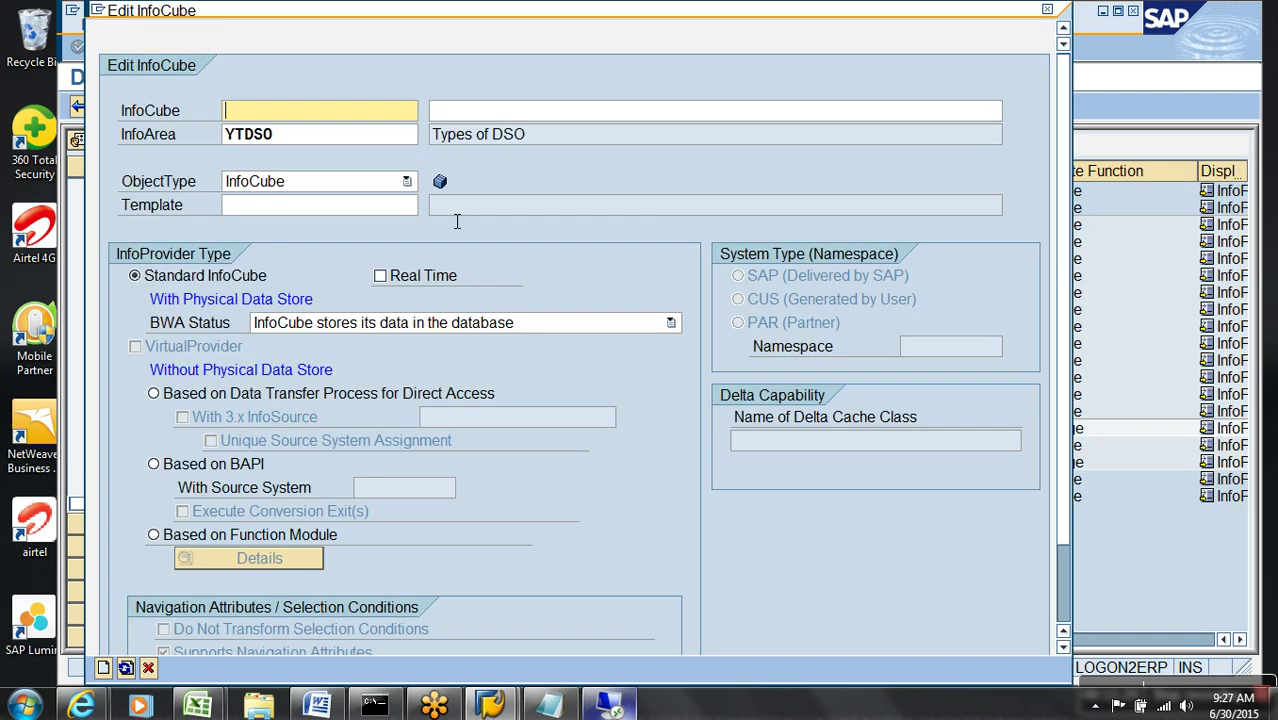
type("YDWS_01")
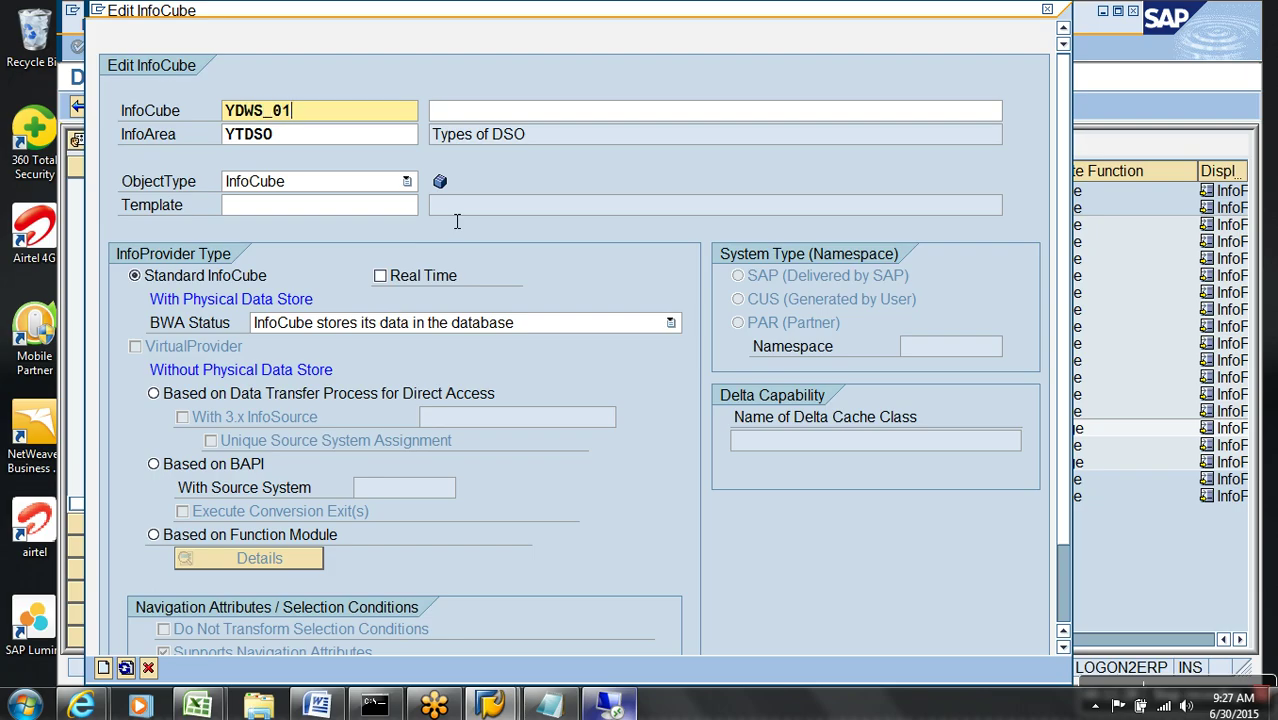
key("Tab")
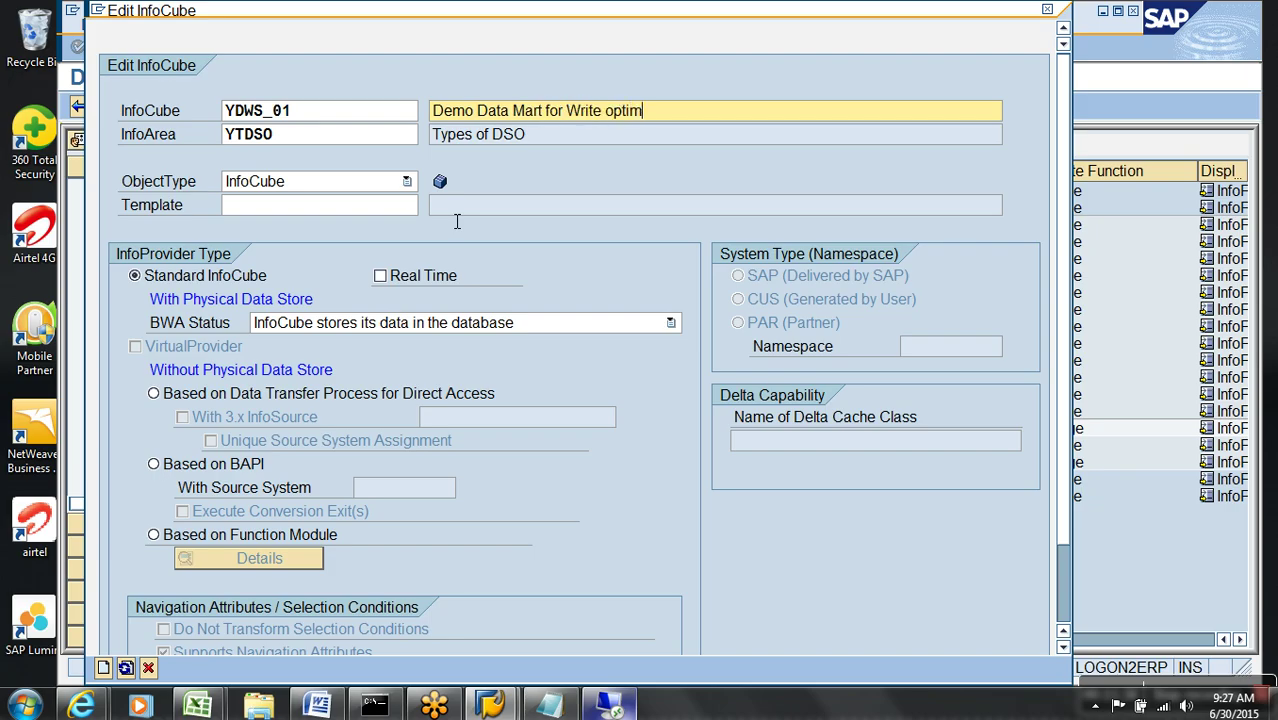
key("Return")
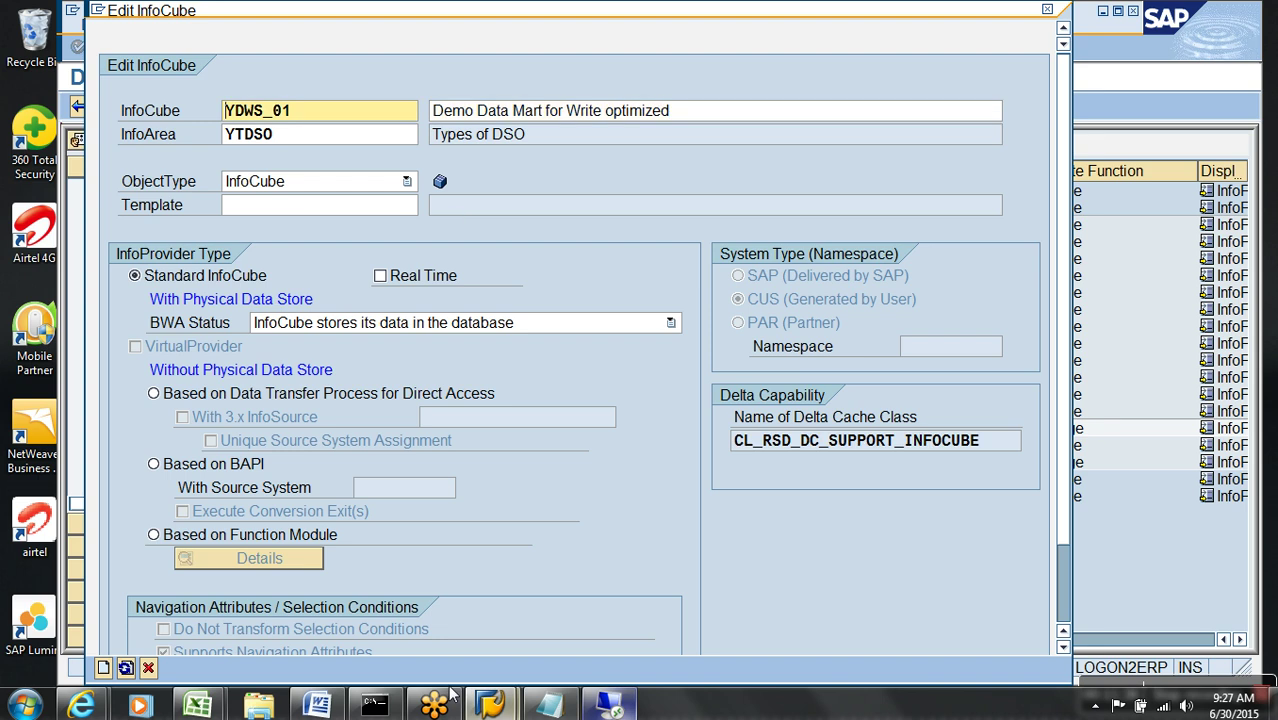
left_click(103, 668)
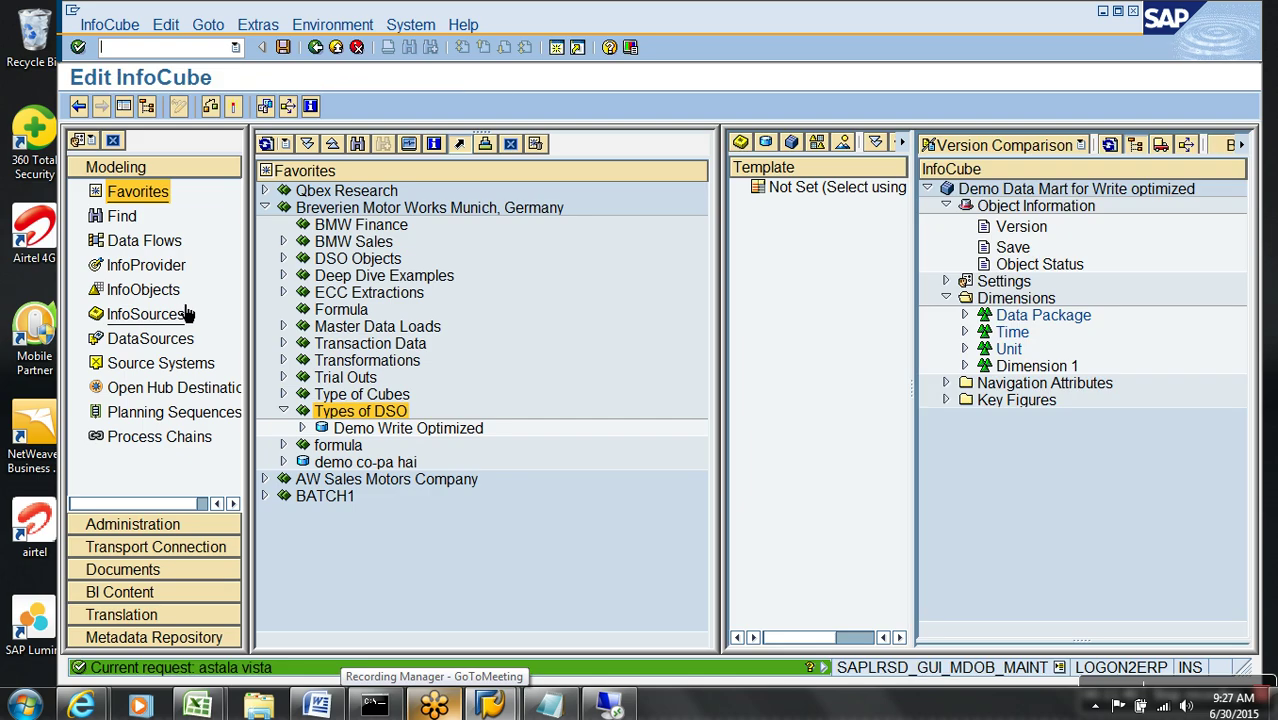
- Template the cube on YWO_001, put SALES DOCUMENT in Dimension 1, Calendar day in Time, and activate
left_click(123, 106)
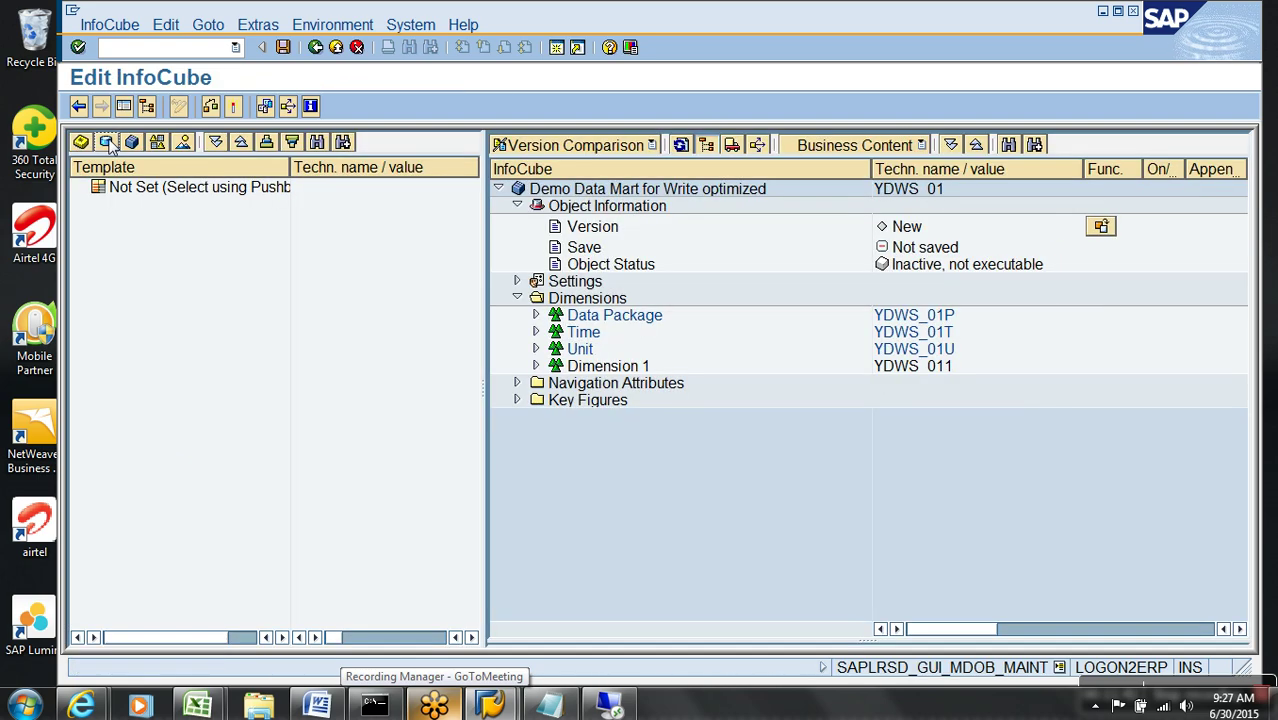
left_click(107, 138)
double_click(125, 190)
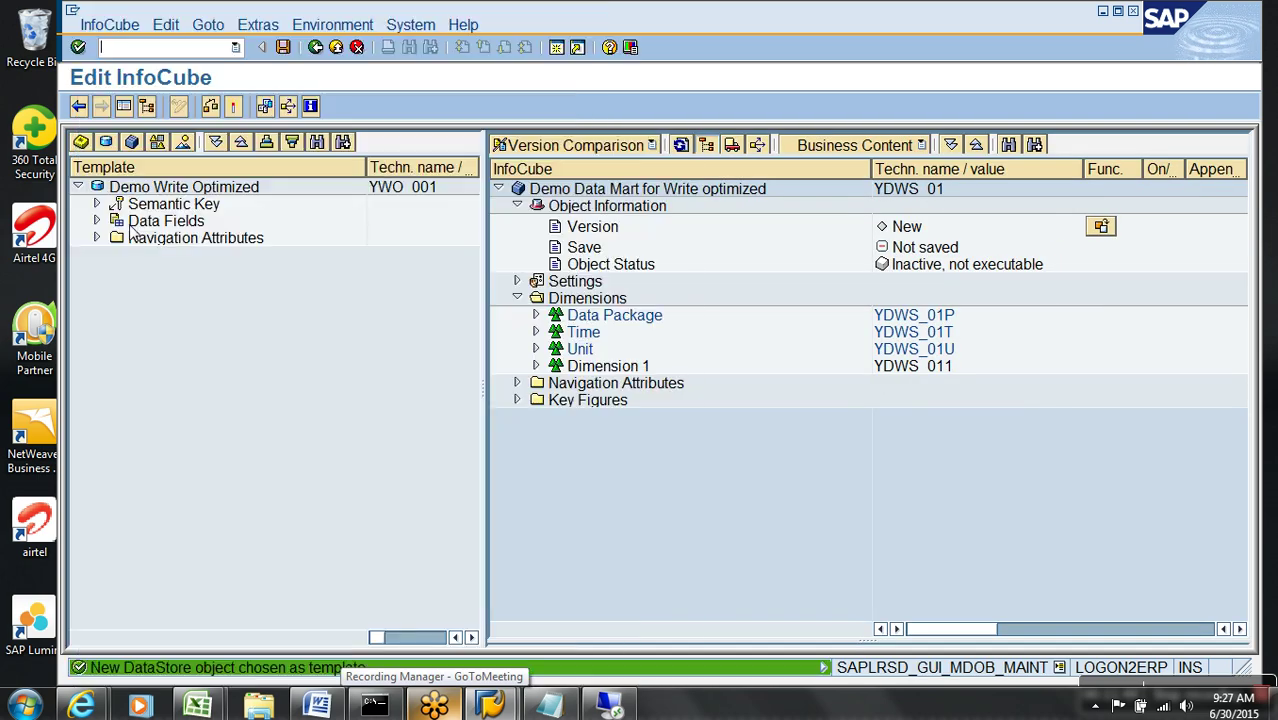
left_click(97, 204)
left_click(190, 222)
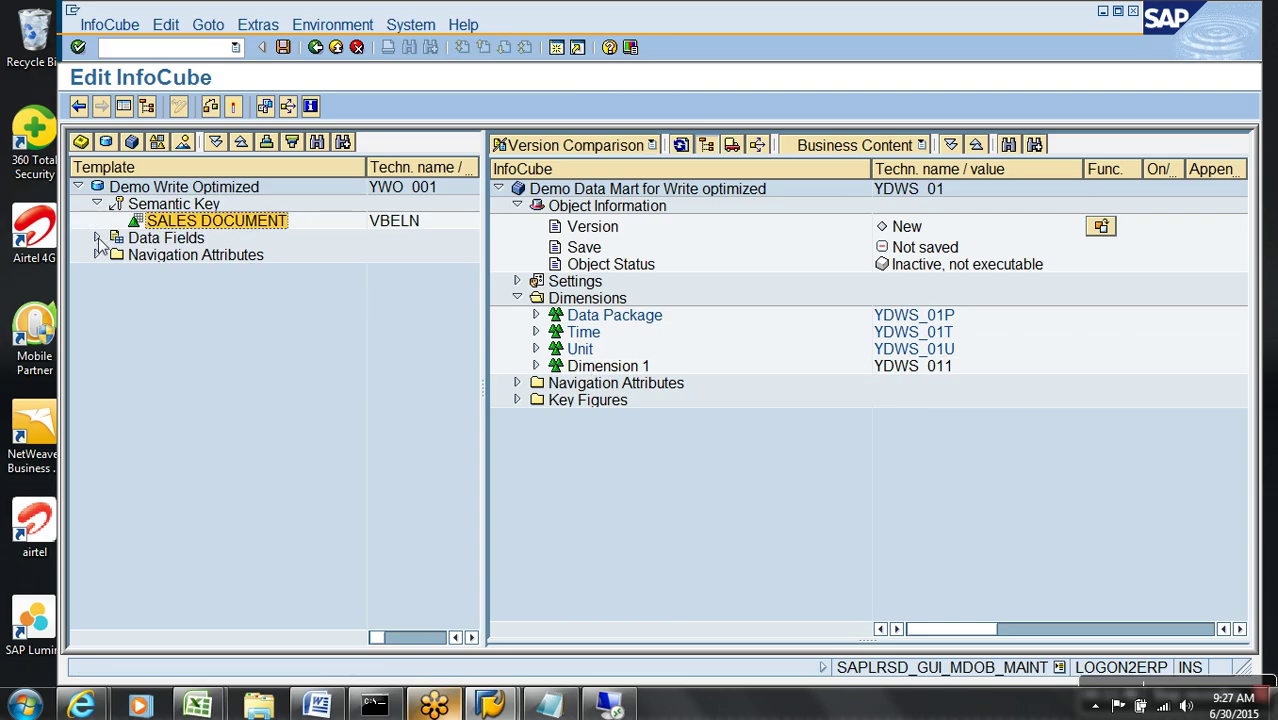
left_click(97, 238)
left_click_drag(223, 256, 583, 338)
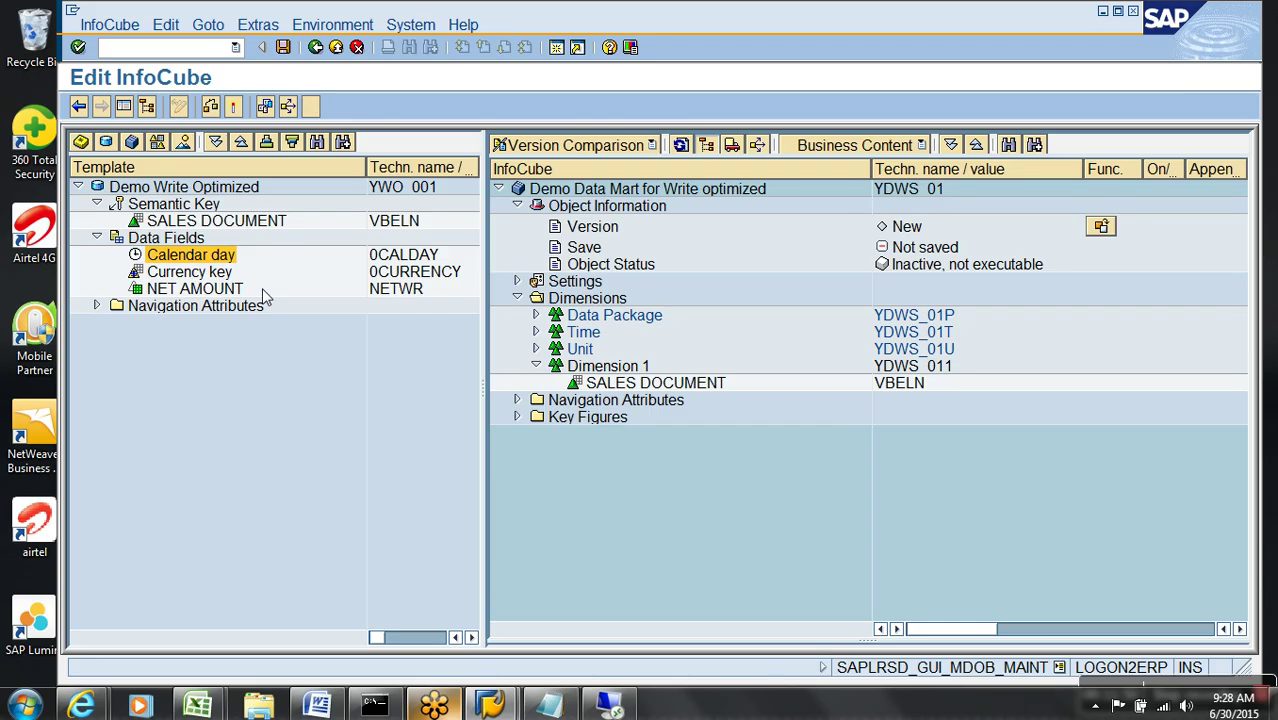
left_click_drag(200, 289, 573, 435)
left_click(234, 107)
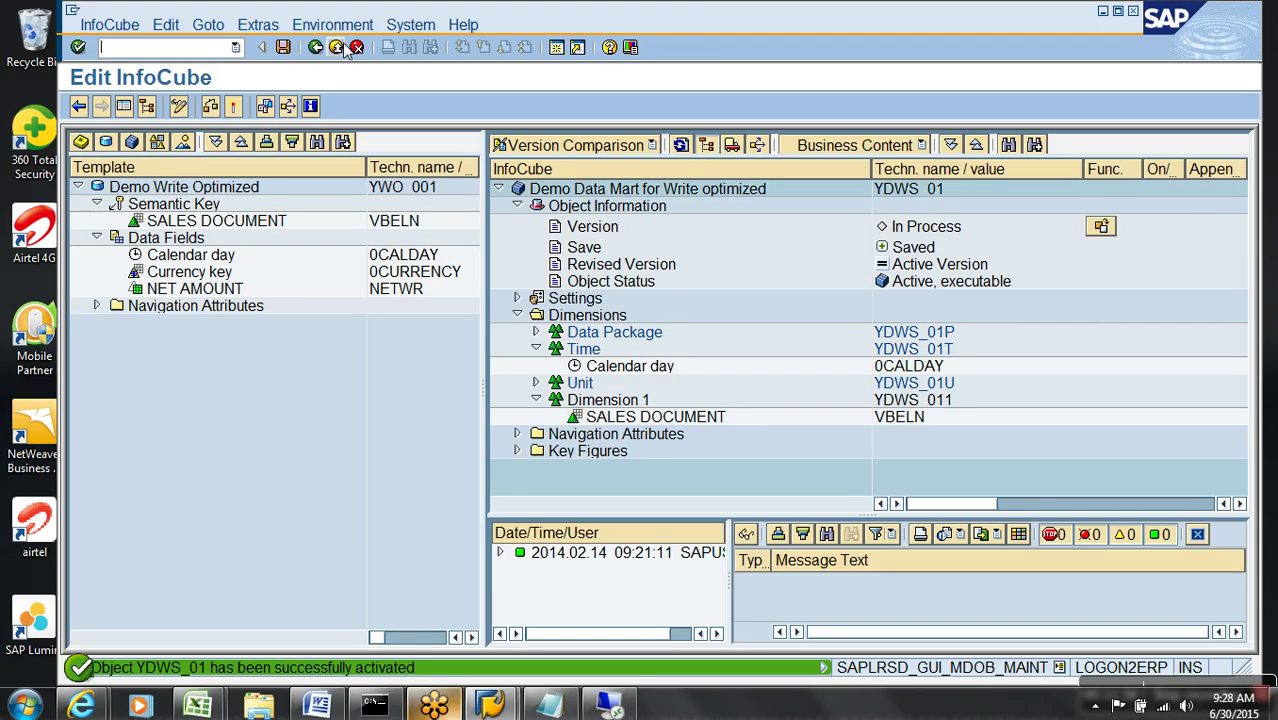
left_click(338, 48)
left_click(533, 430)
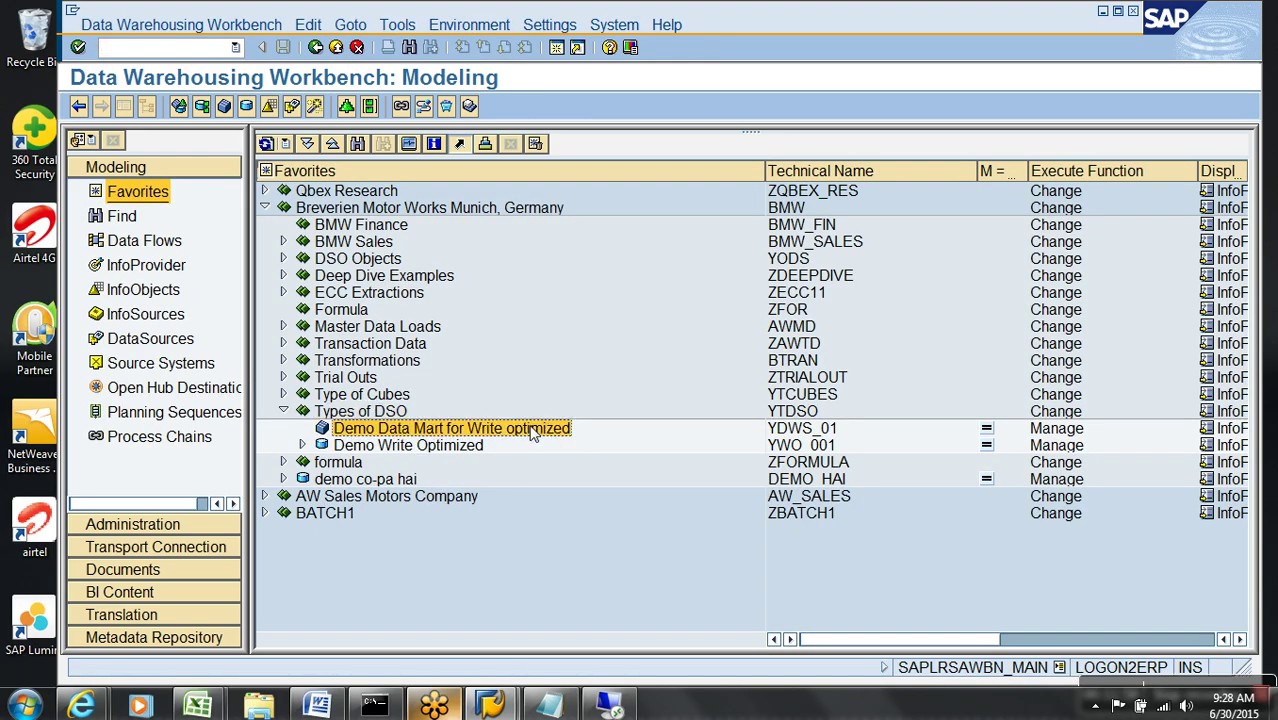
- Create a transformation for InfoCube YDWS_01 with source DataStore Object YWO_001
right_click(533, 430)
left_click(625, 563)
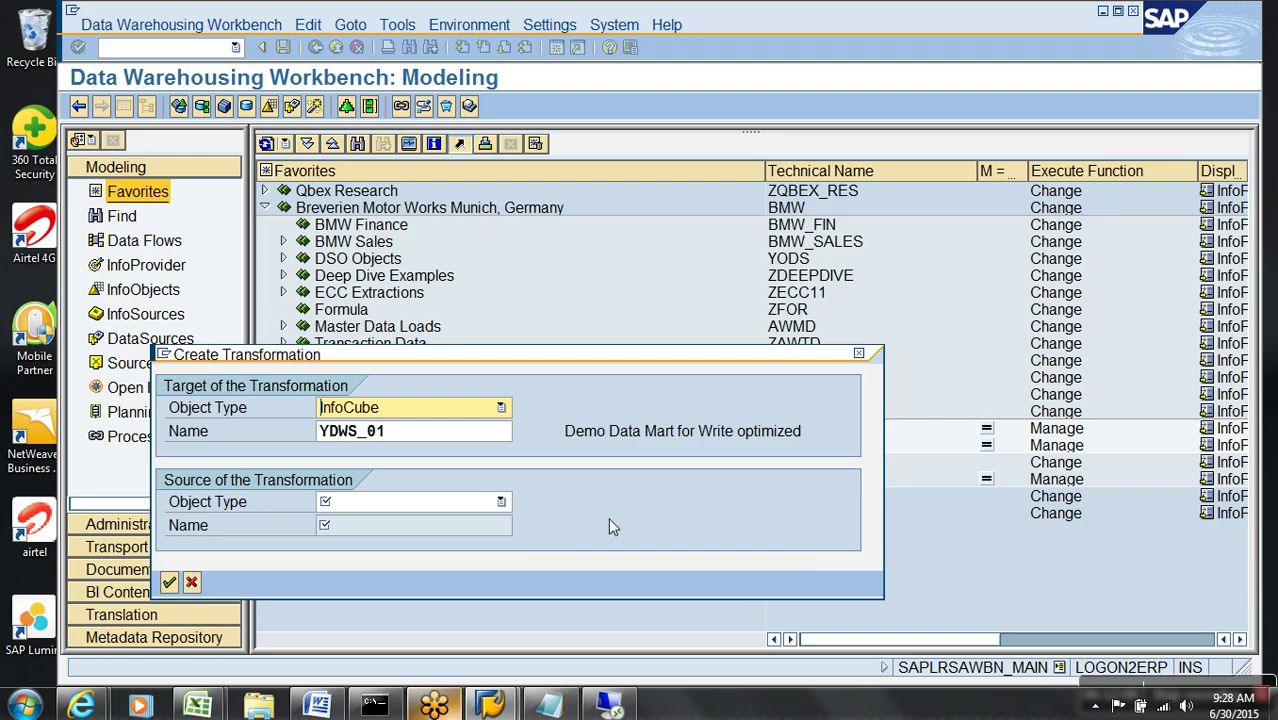
left_click(484, 503)
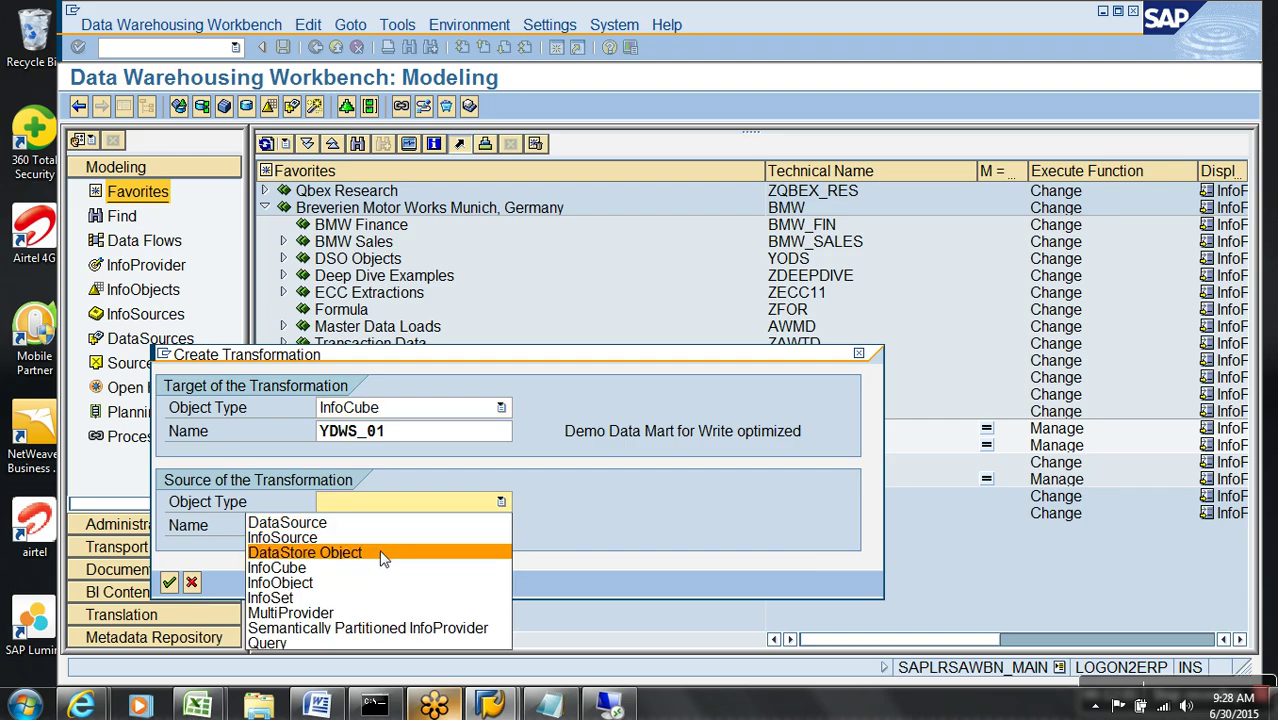
left_click(379, 552)
left_click(390, 530)
type("ZDA_DEMO")
key("BackSpace")
key("BackSpace")
key("BackSpace")
key("BackSpace")
key("BackSpace")
key("BackSpace")
key("BackSpace")
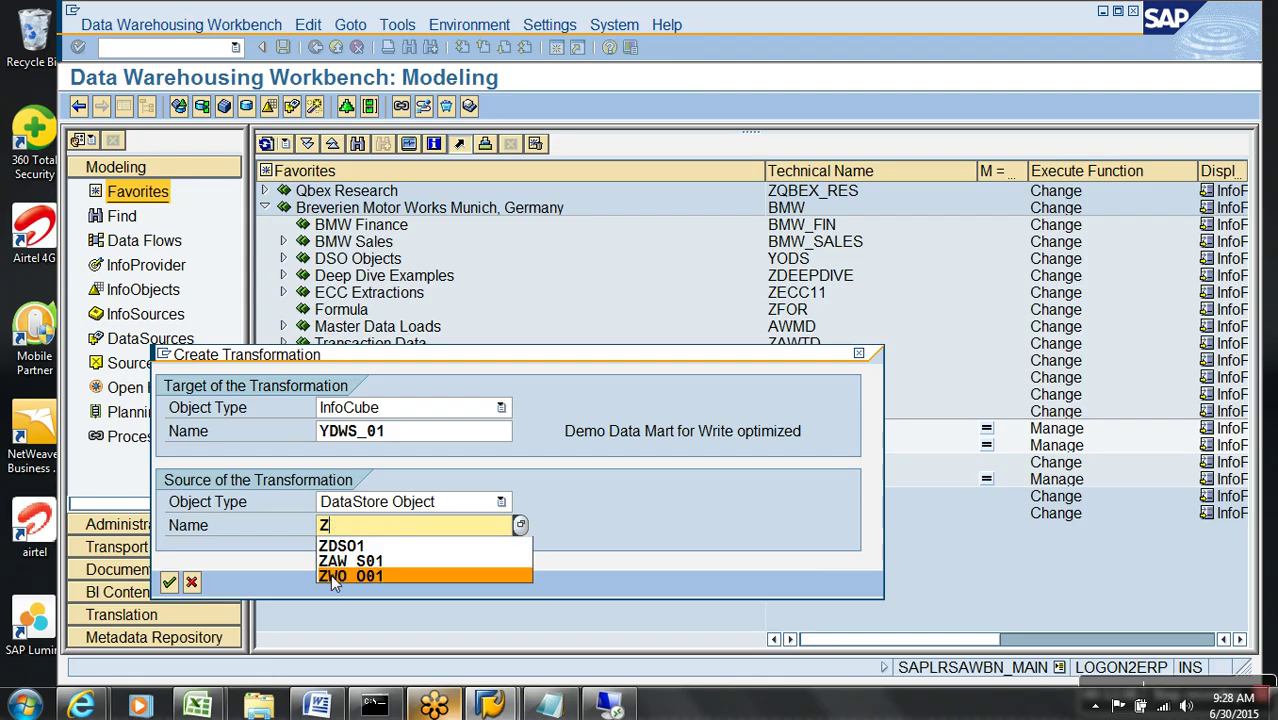
key("BackSpace")
type("yw")
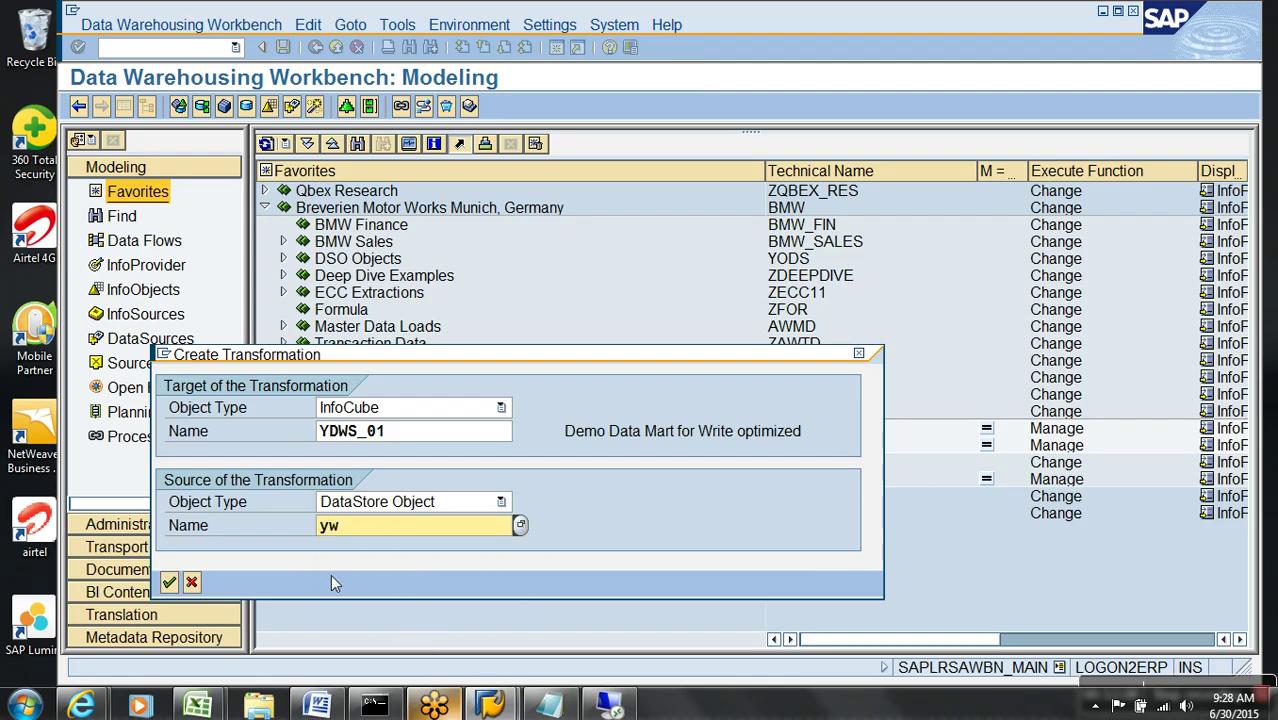
type("o_01")
key("Return")
key("Return")
left_click_drag(431, 357, 498, 165)
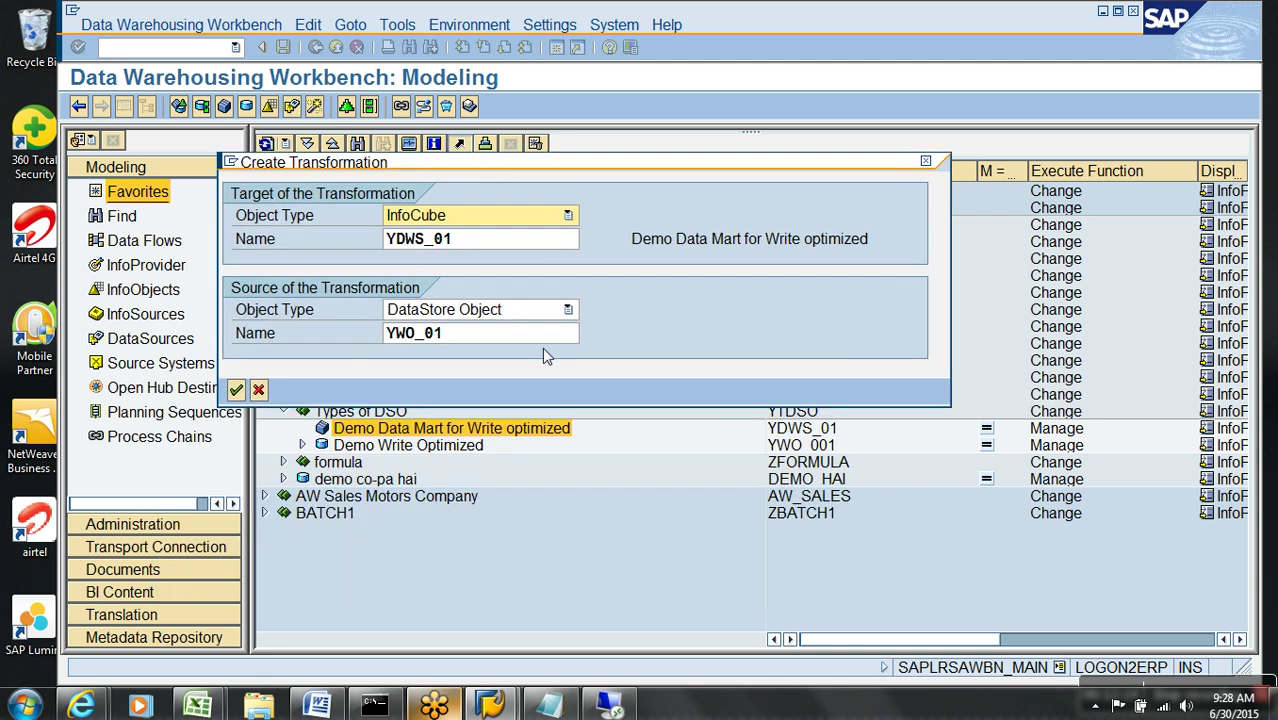
left_click(433, 340)
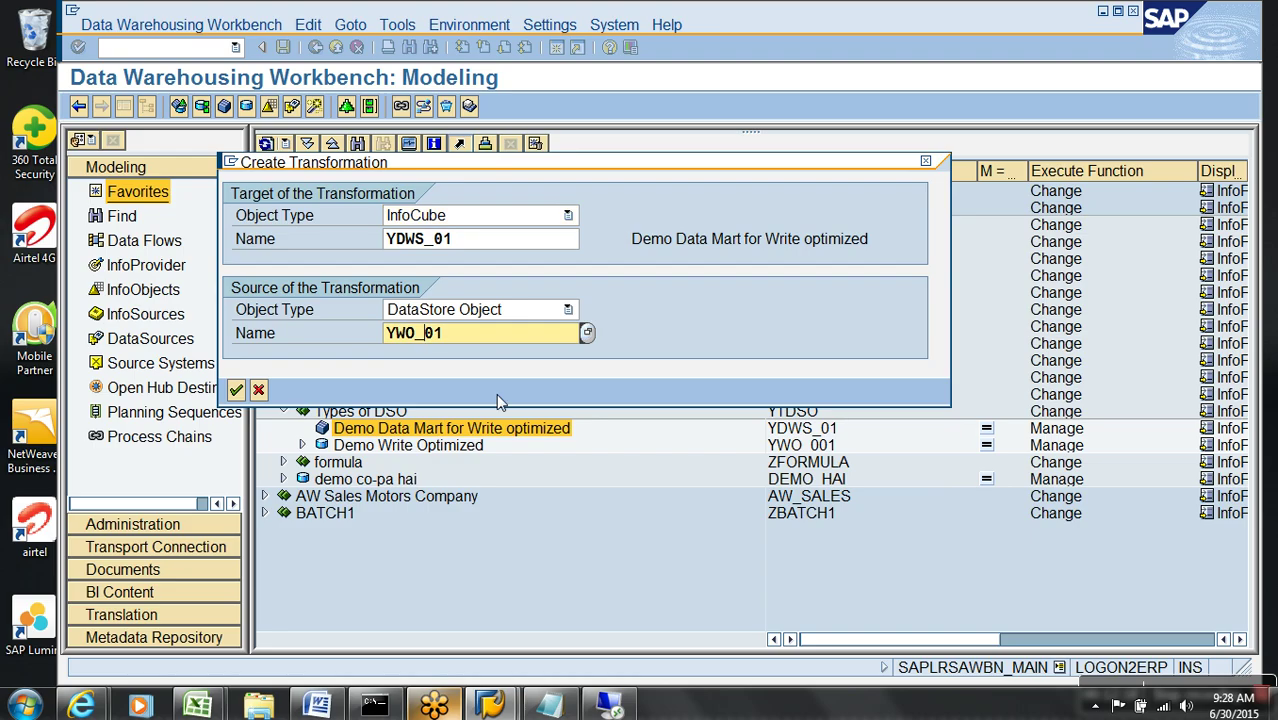
key("Return")
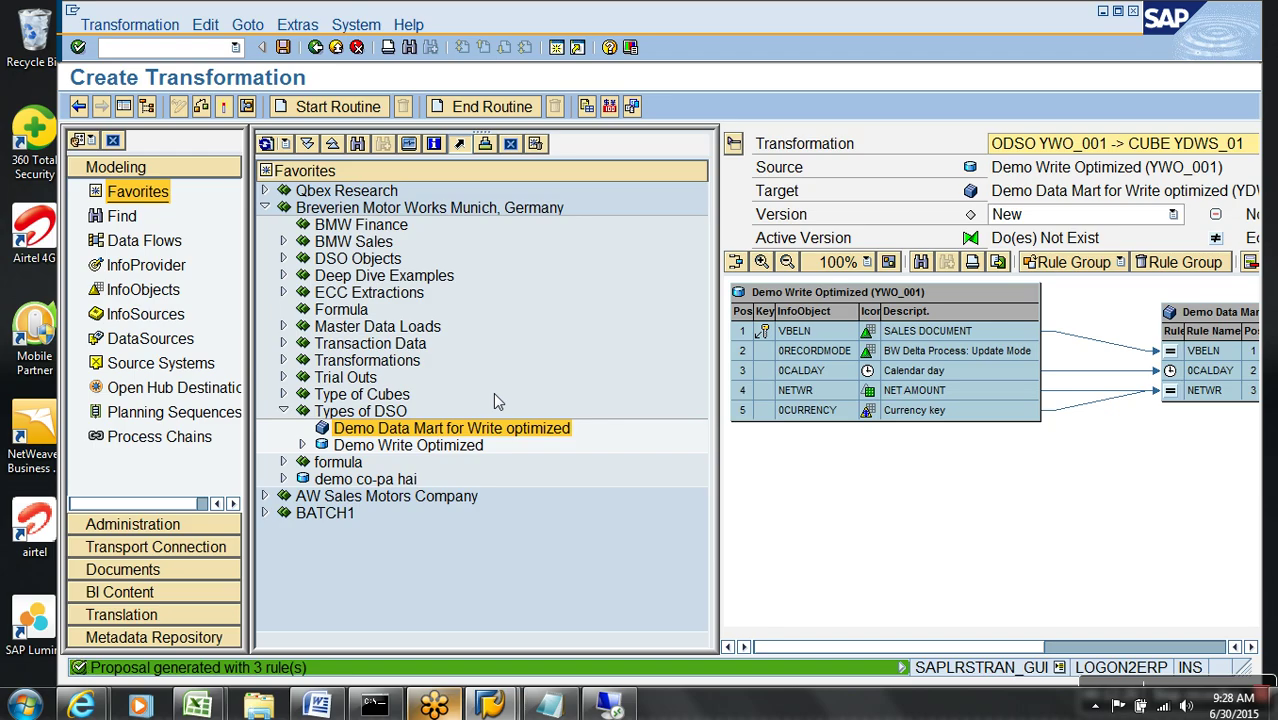
- Activate the new transformation and exit the editor
left_click(132, 110)
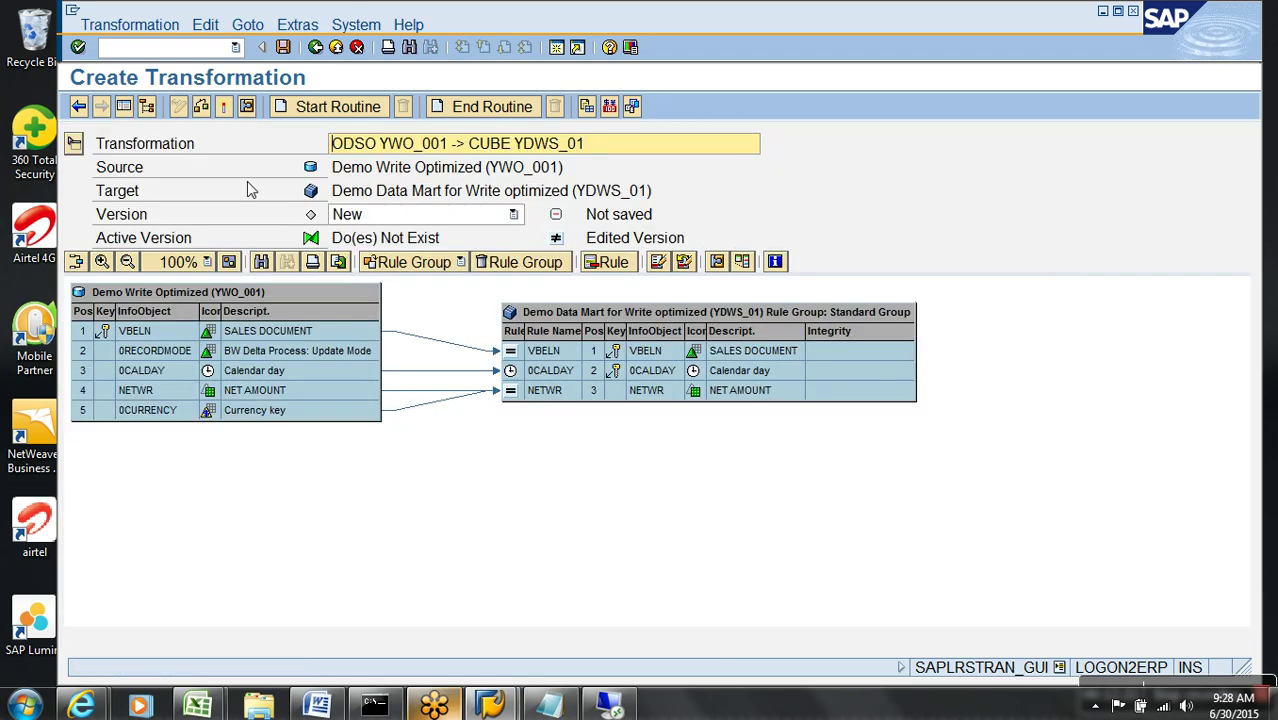
left_click(226, 108)
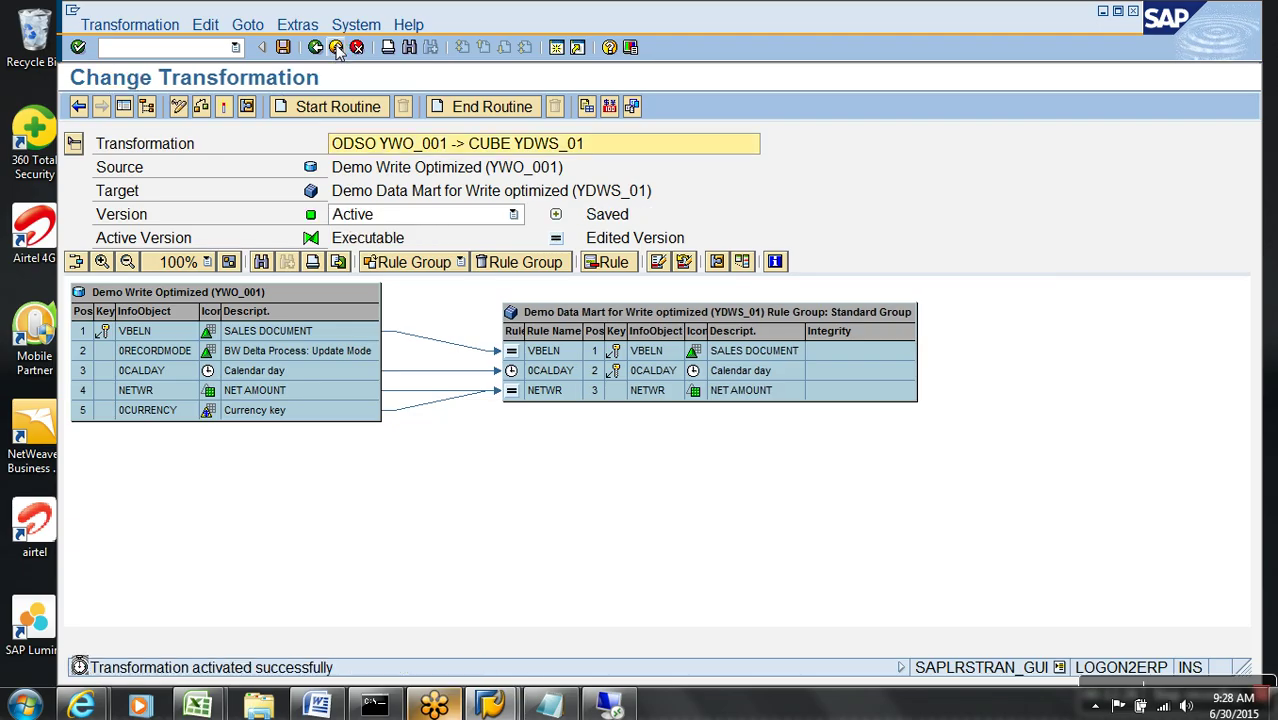
left_click(336, 48)
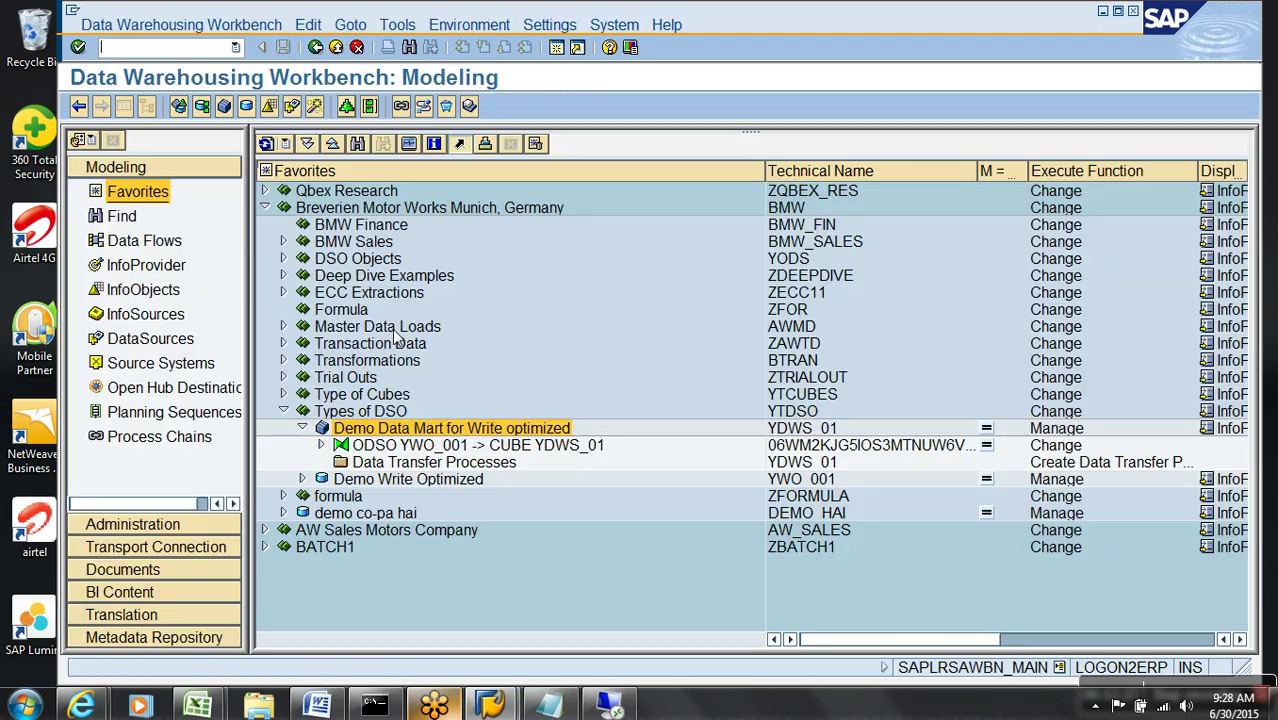
- Create the YWO_001 -> YDWS_01 DTP under Data Transfer Processes, activate it and exit
right_click(398, 466)
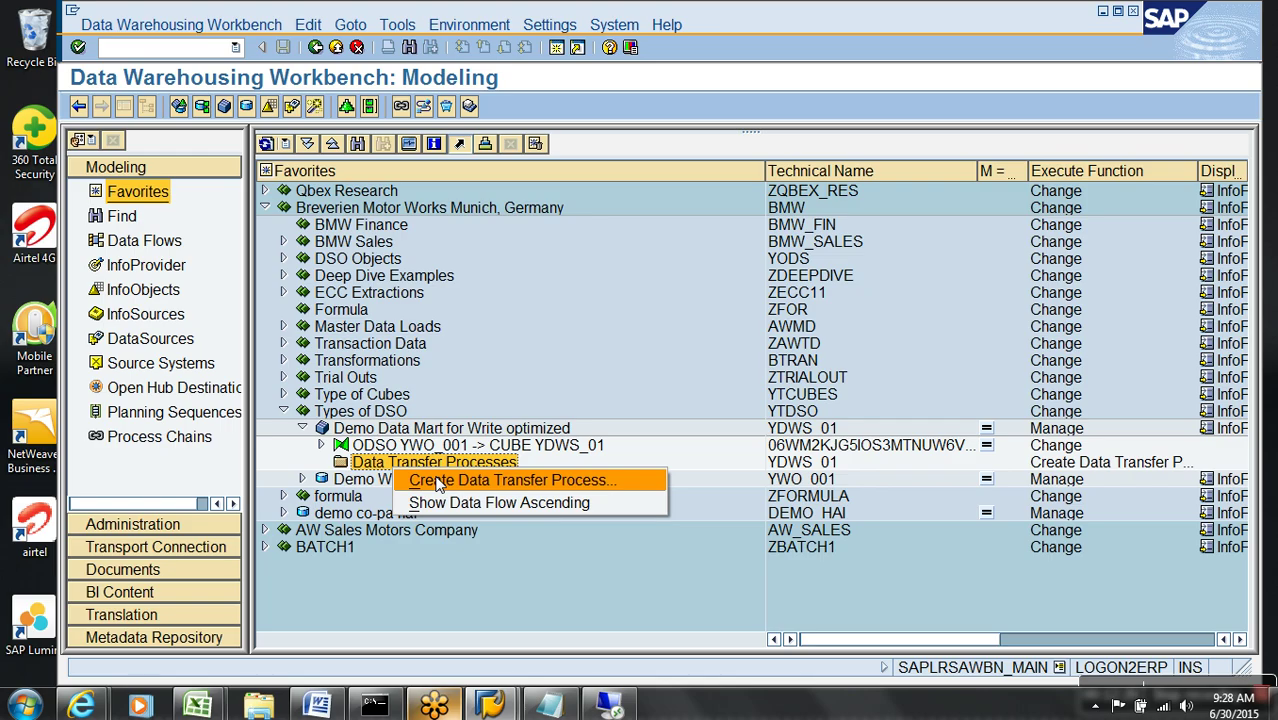
left_click(438, 483)
key("Return")
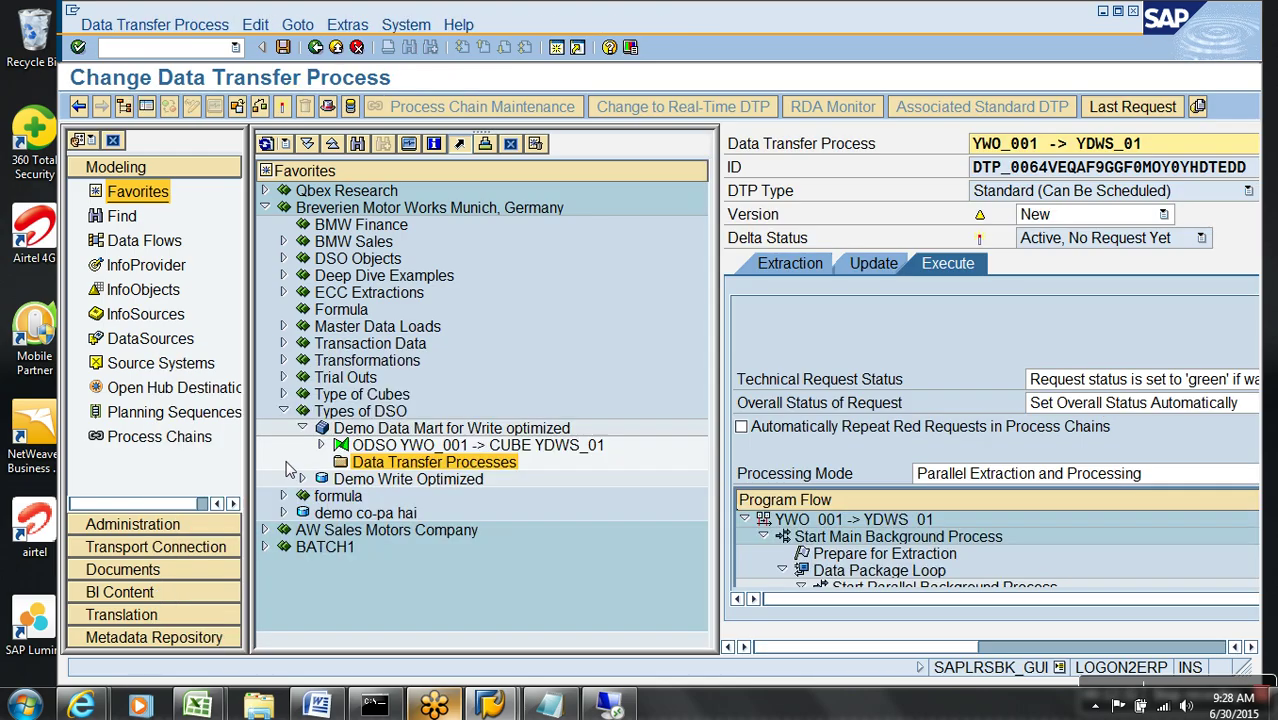
left_click(146, 106)
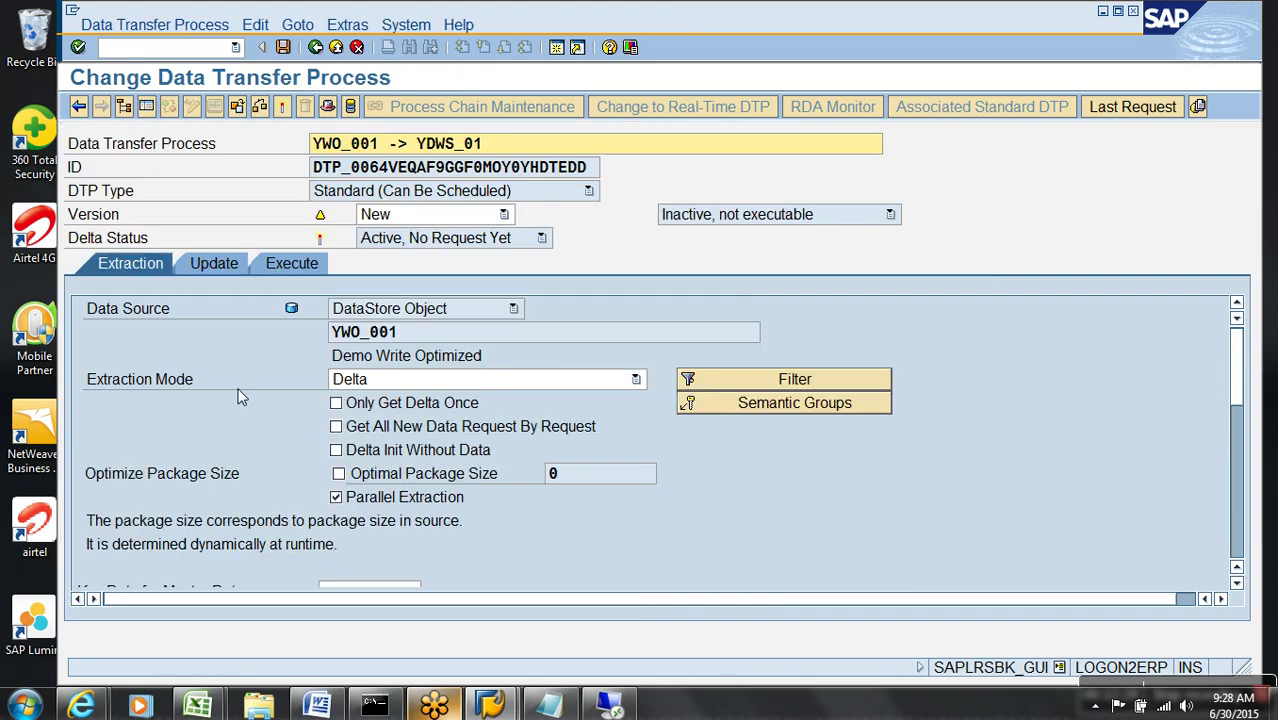
left_click(283, 108)
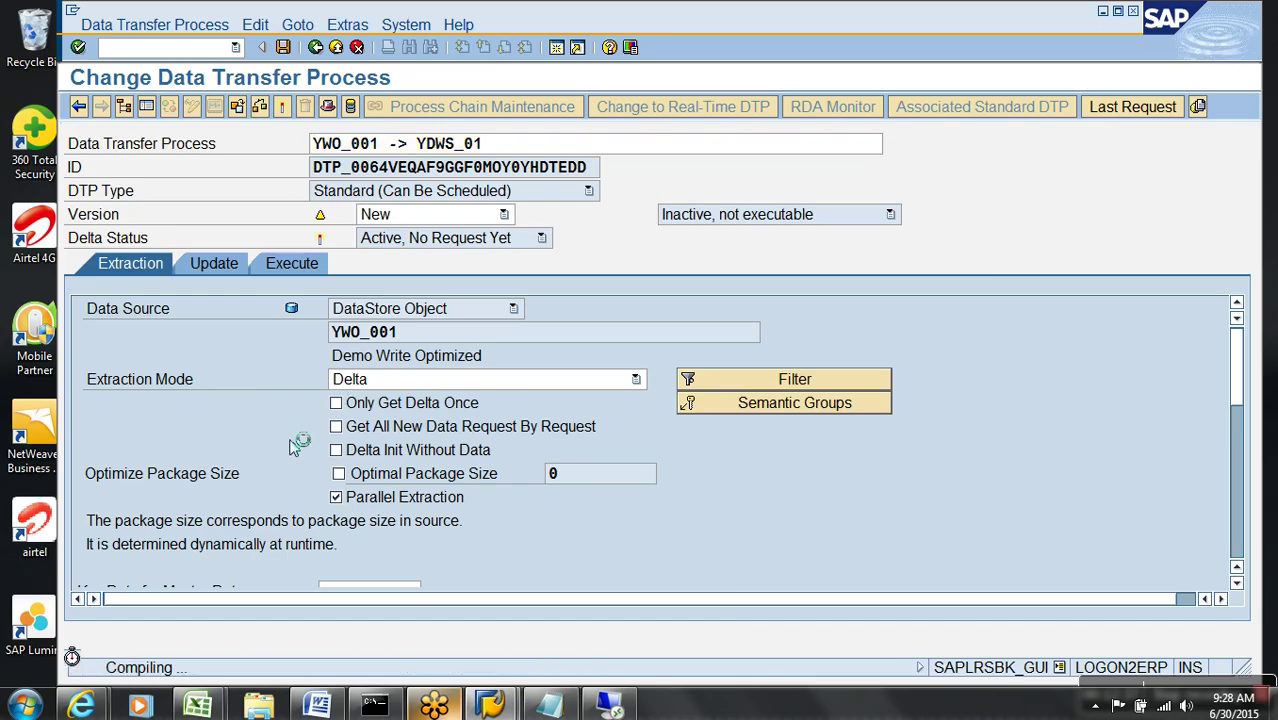
left_click(336, 47)
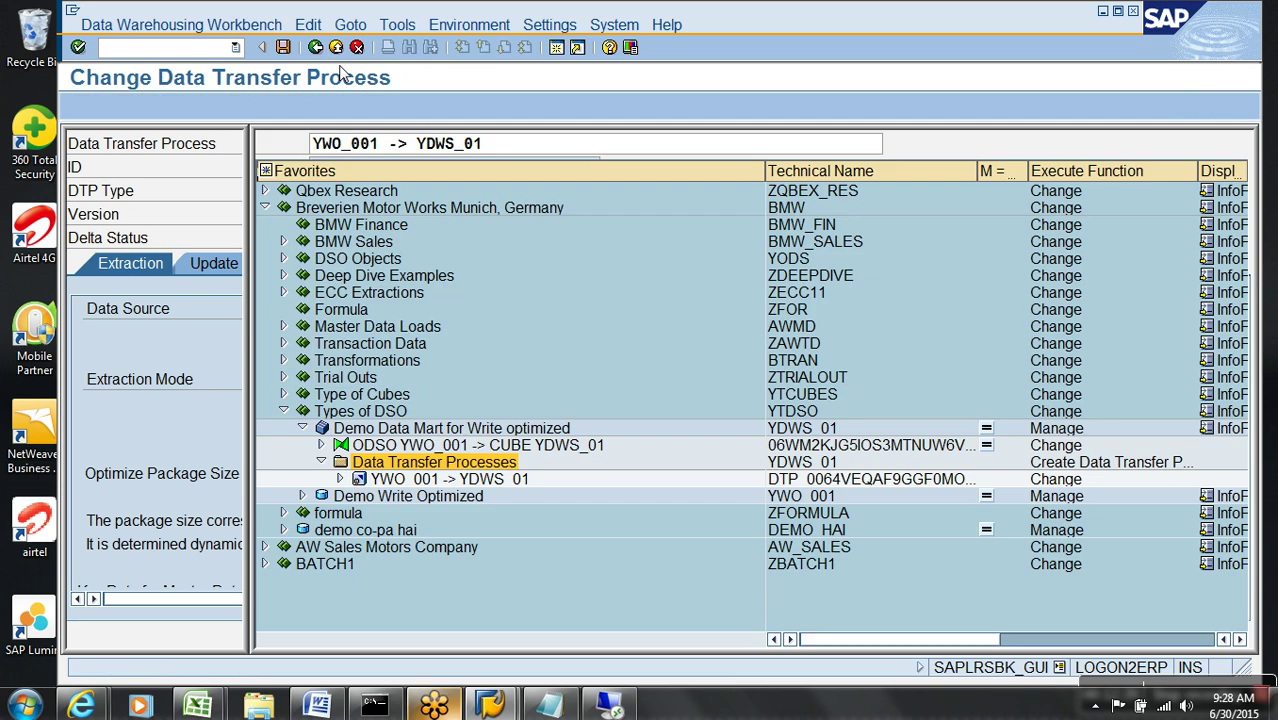
right_click(408, 505)
left_click(446, 333)
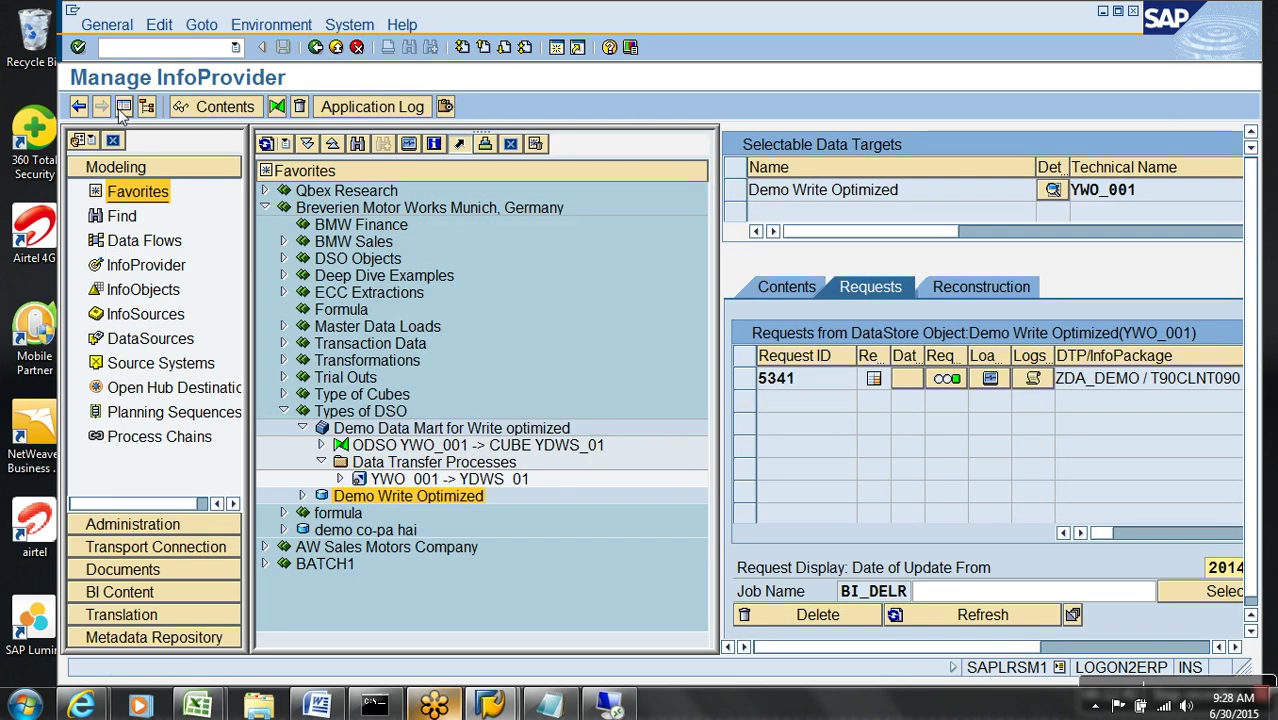
left_click(123, 106)
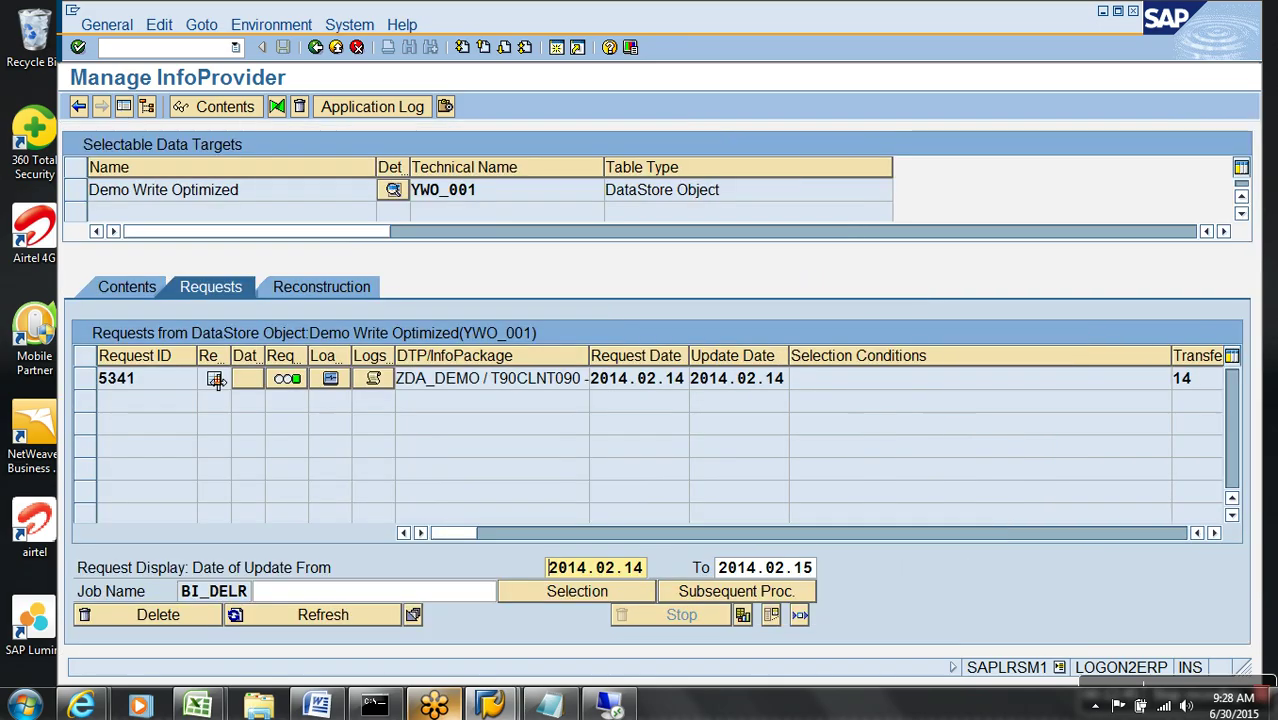
left_click(125, 379)
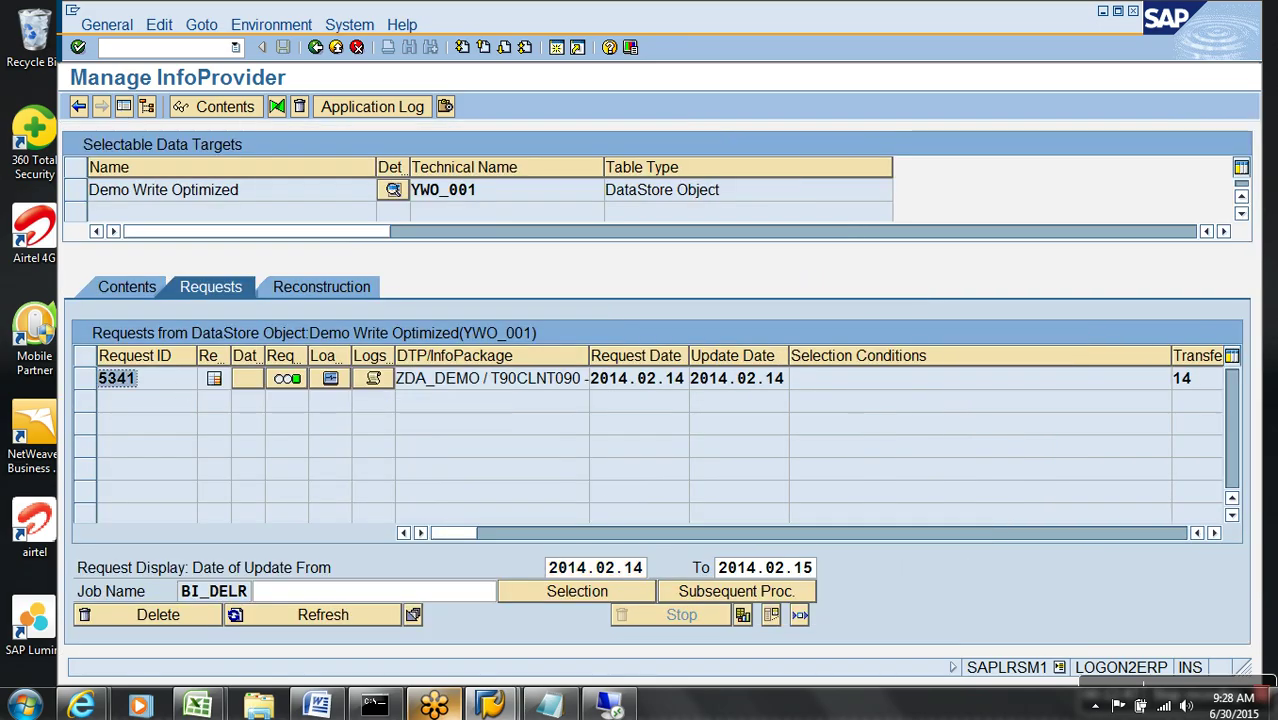
left_click(1181, 533)
left_click(1197, 533)
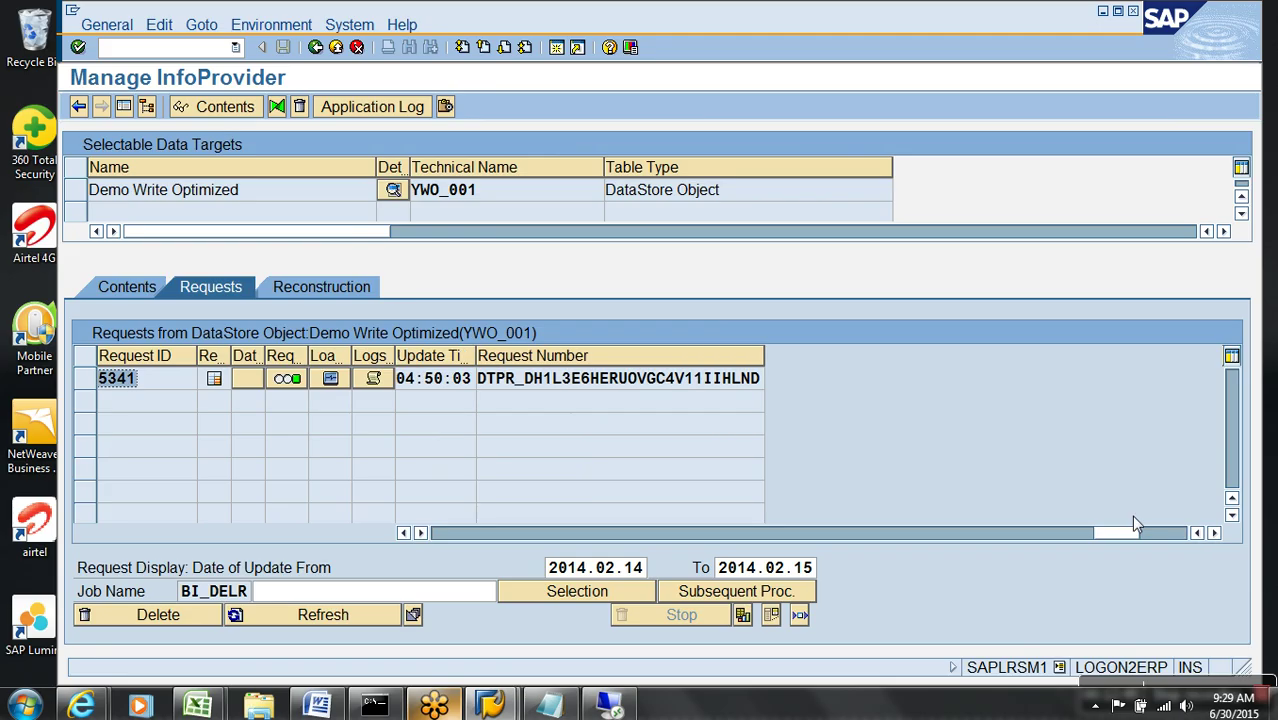
left_click_drag(490, 386, 896, 380)
key("ctrl+c")
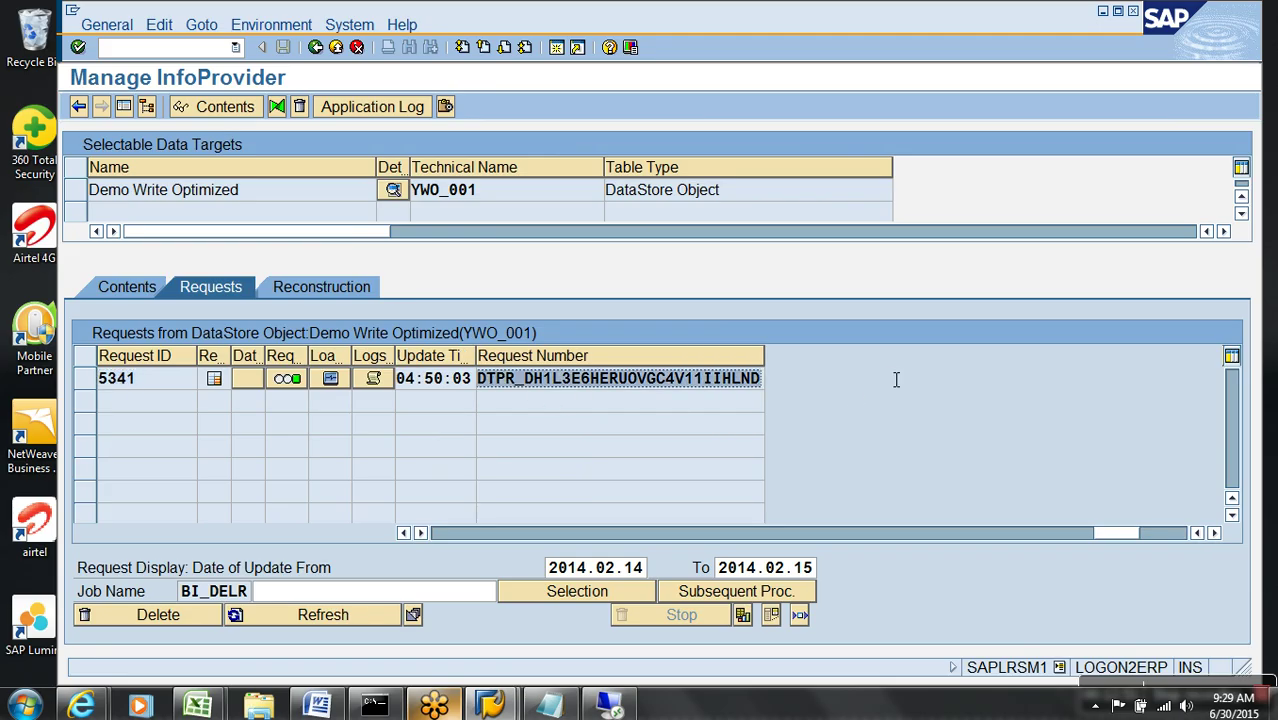
left_click(881, 369)
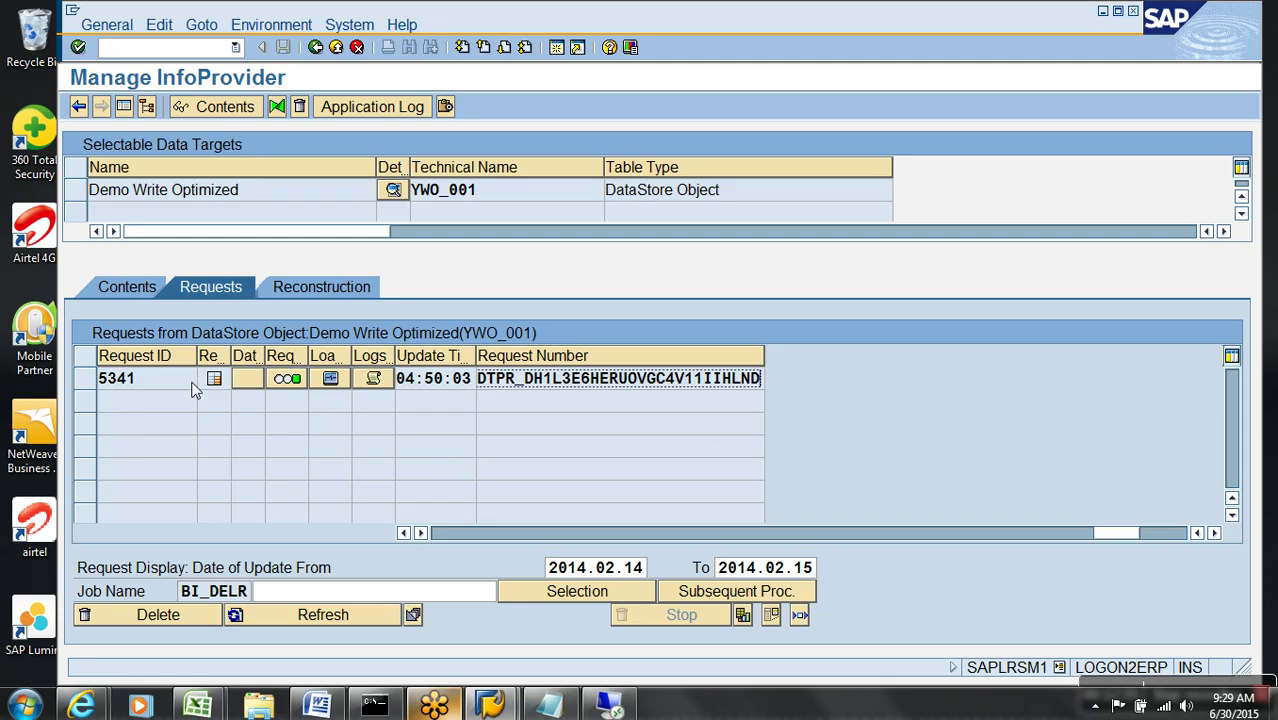
left_click(127, 287)
left_click(405, 569)
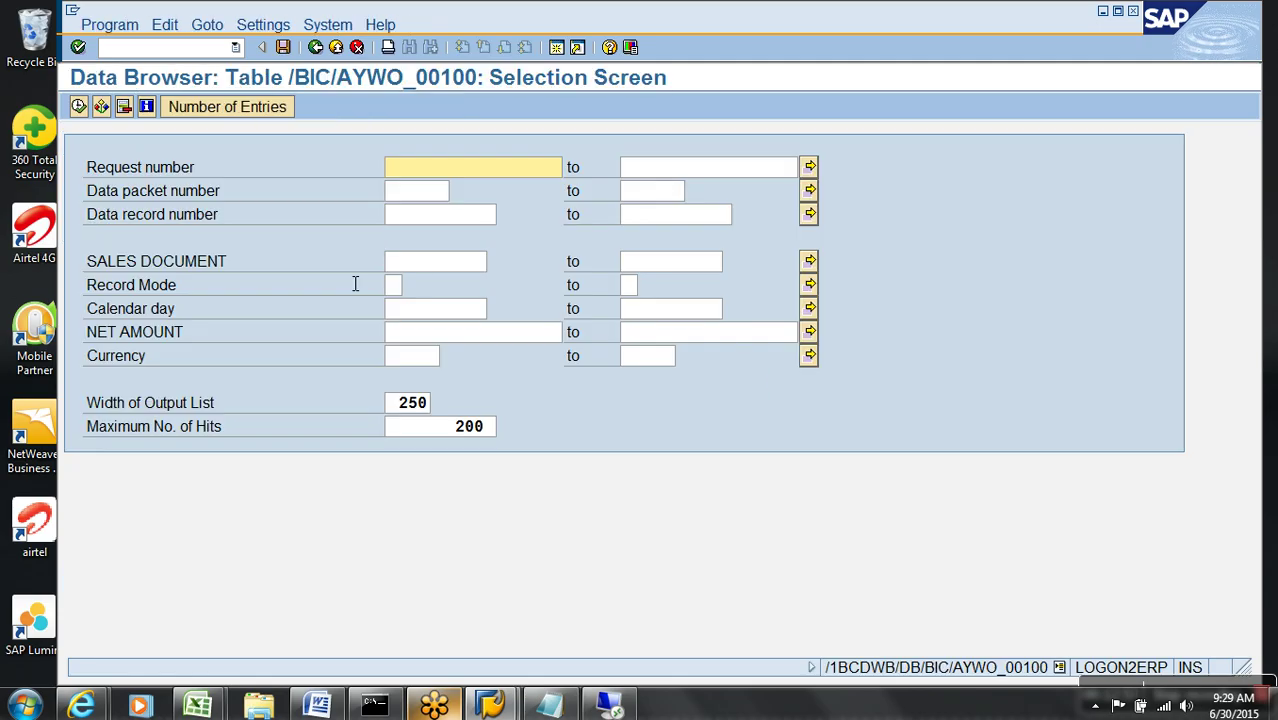
key("ctrl+v")
left_click(79, 106)
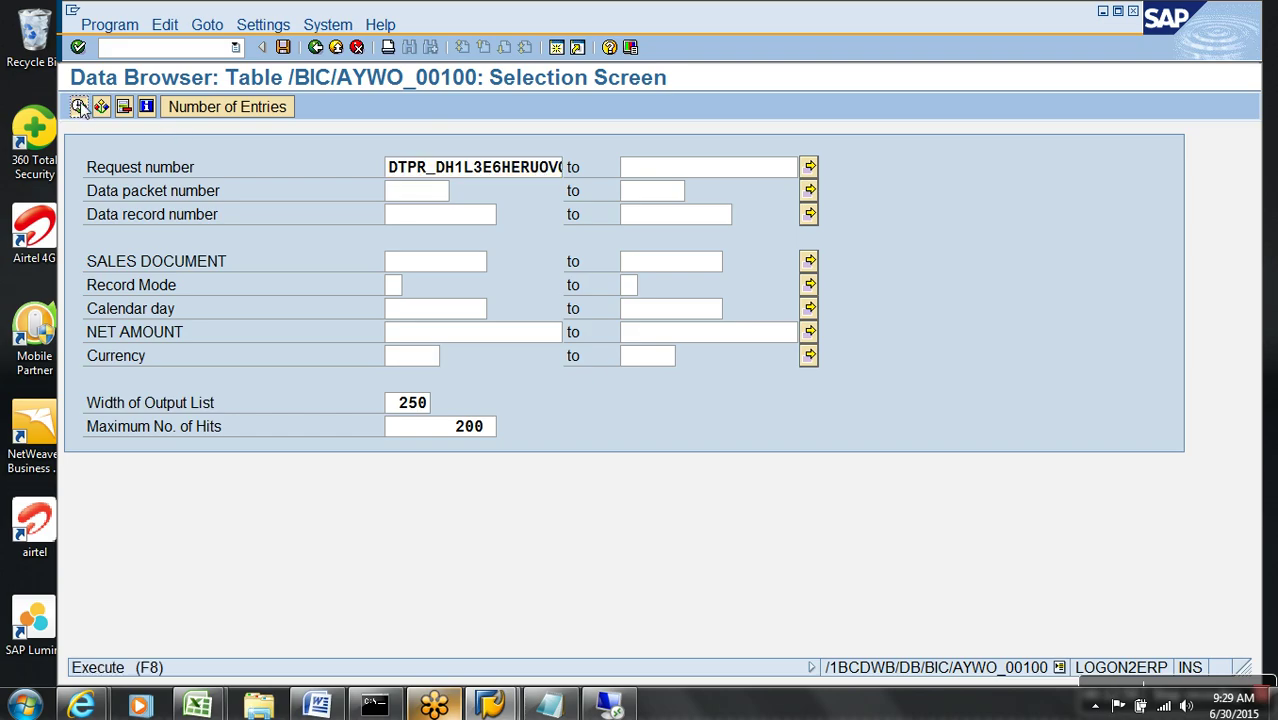
left_click(336, 47)
left_click(336, 47)
left_click(336, 47)
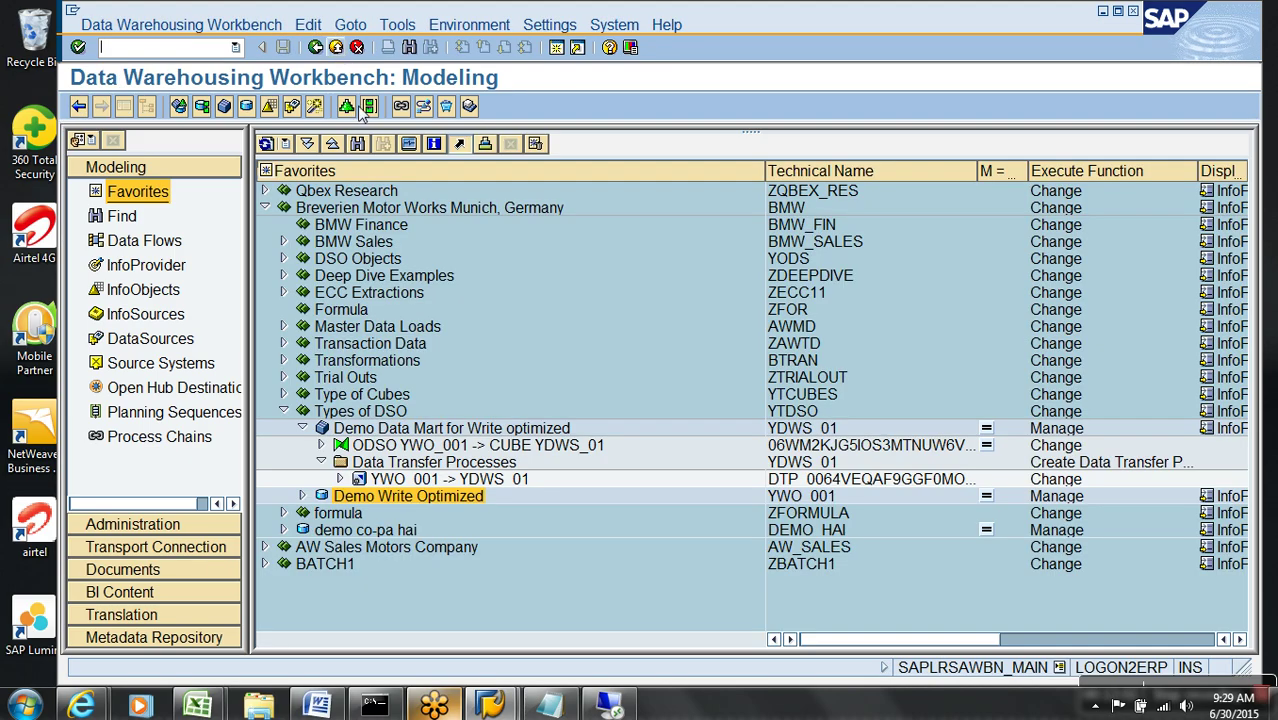
- Execute DTP YWO_001 -> YDWS_01 and confirm request 5,343 is all green with 14 records
double_click(405, 479)
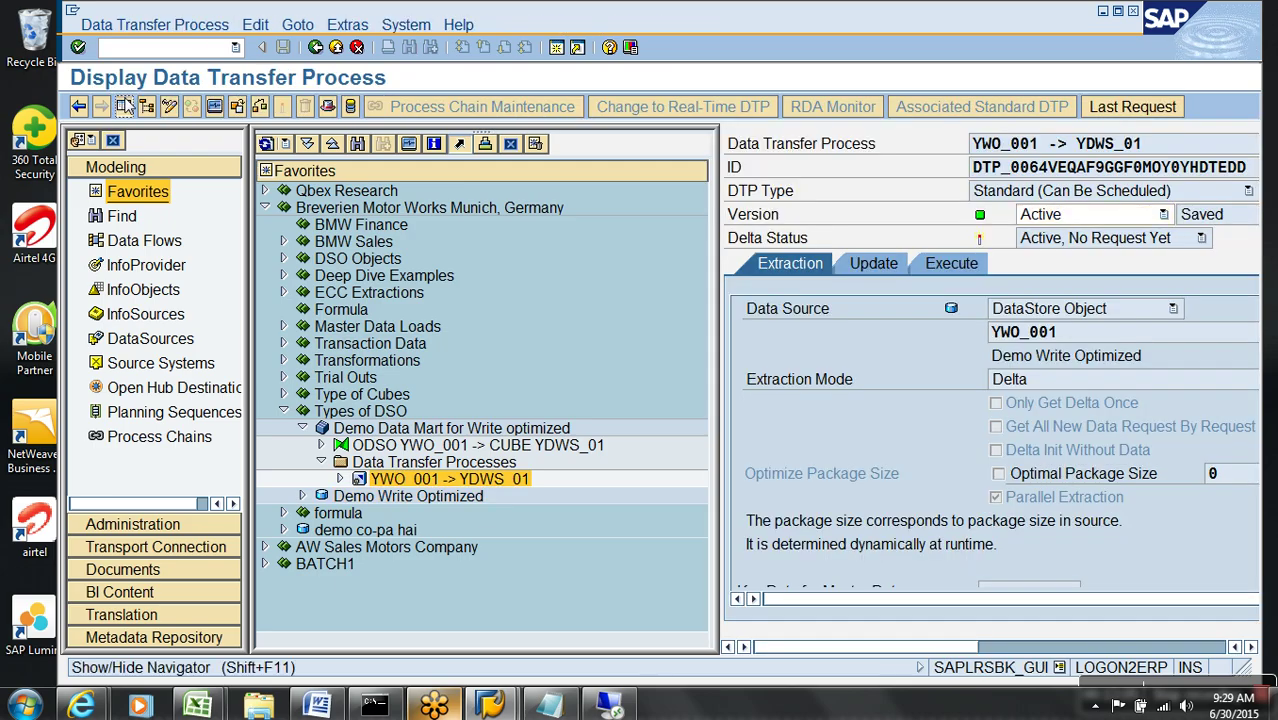
left_click(146, 106)
left_click(292, 264)
left_click(742, 474)
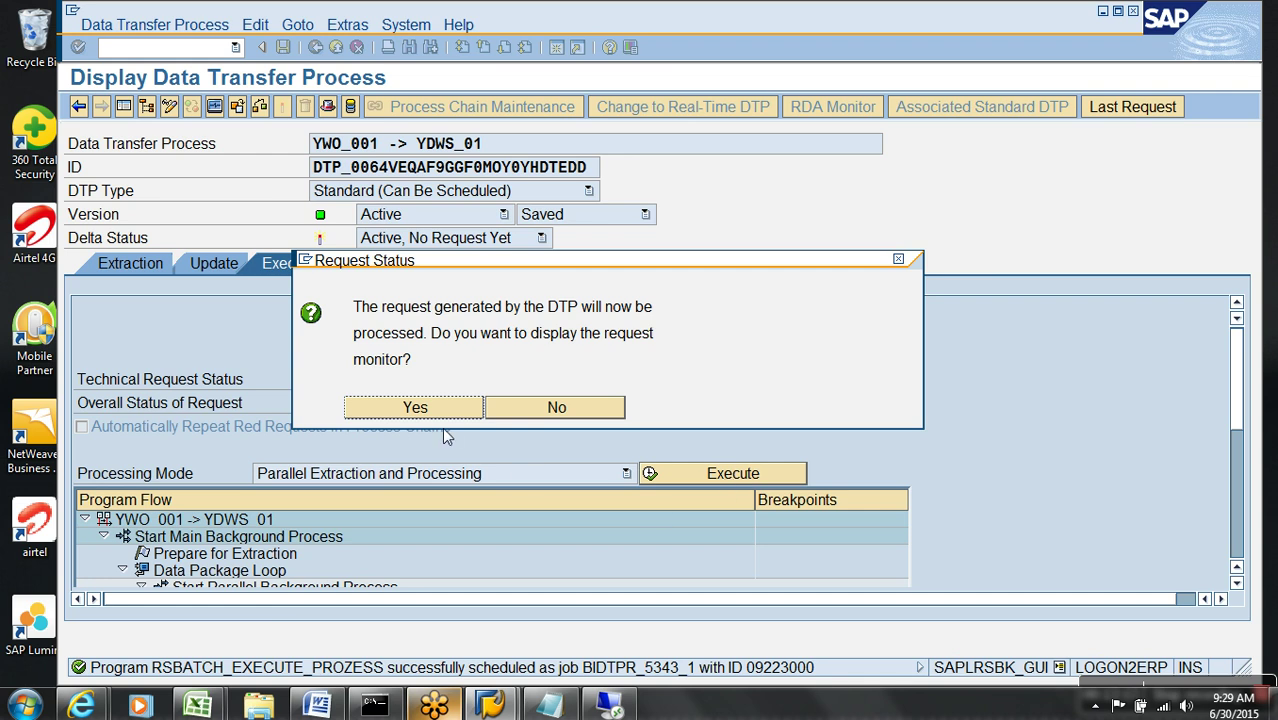
left_click(414, 407)
left_click(283, 396)
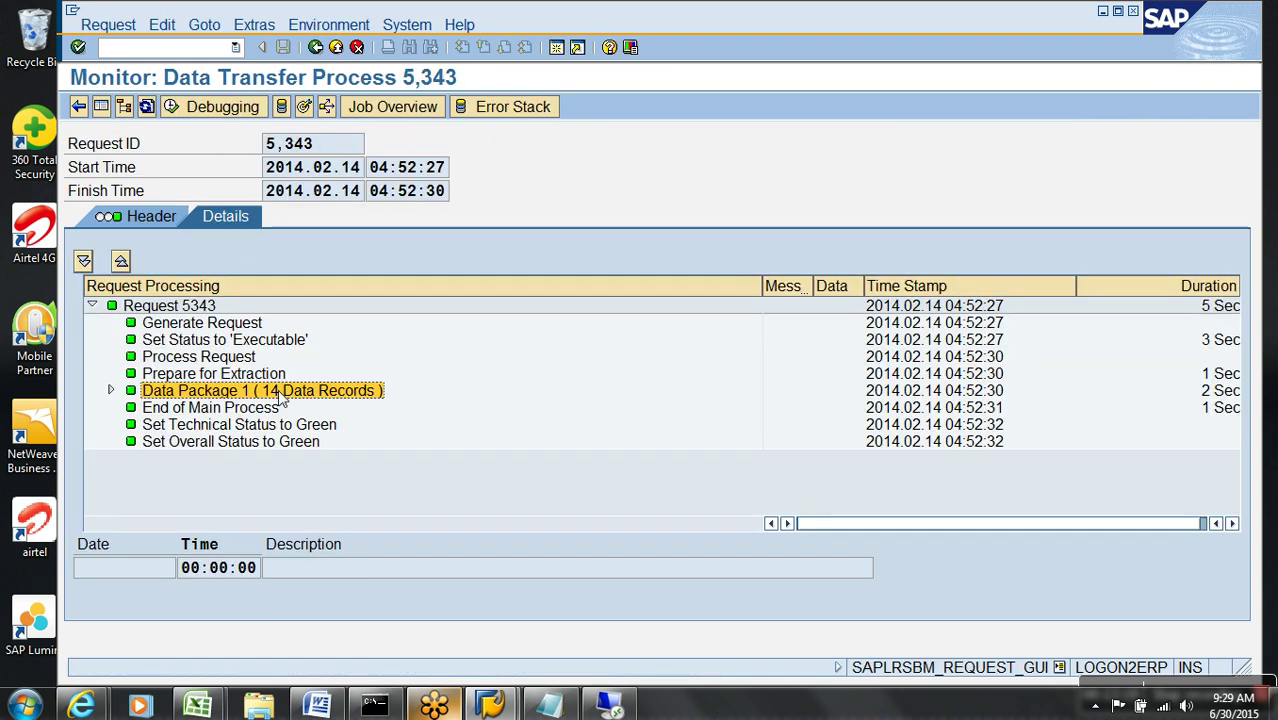
left_click(337, 49)
- Relaunch RSA1 and expand Breverien > Types of DSO > Demo Write Optimized
left_click(337, 48)
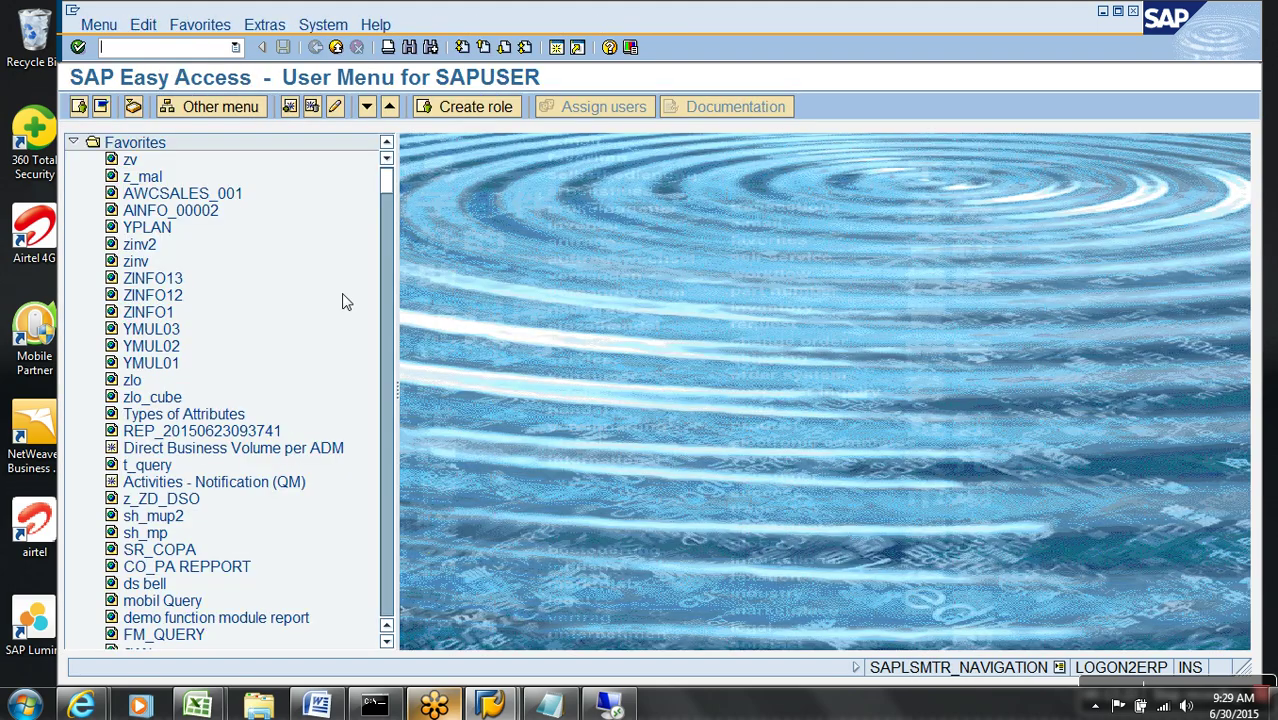
type("rsa1")
key("Return")
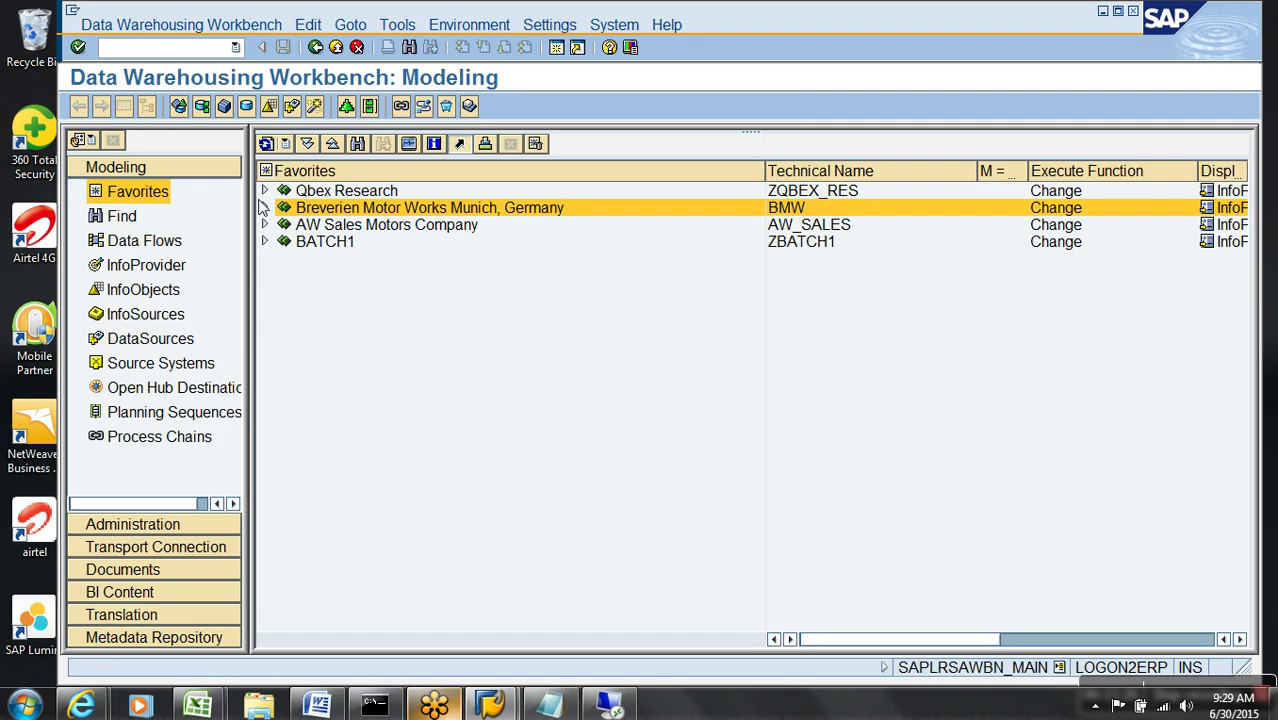
left_click(263, 207)
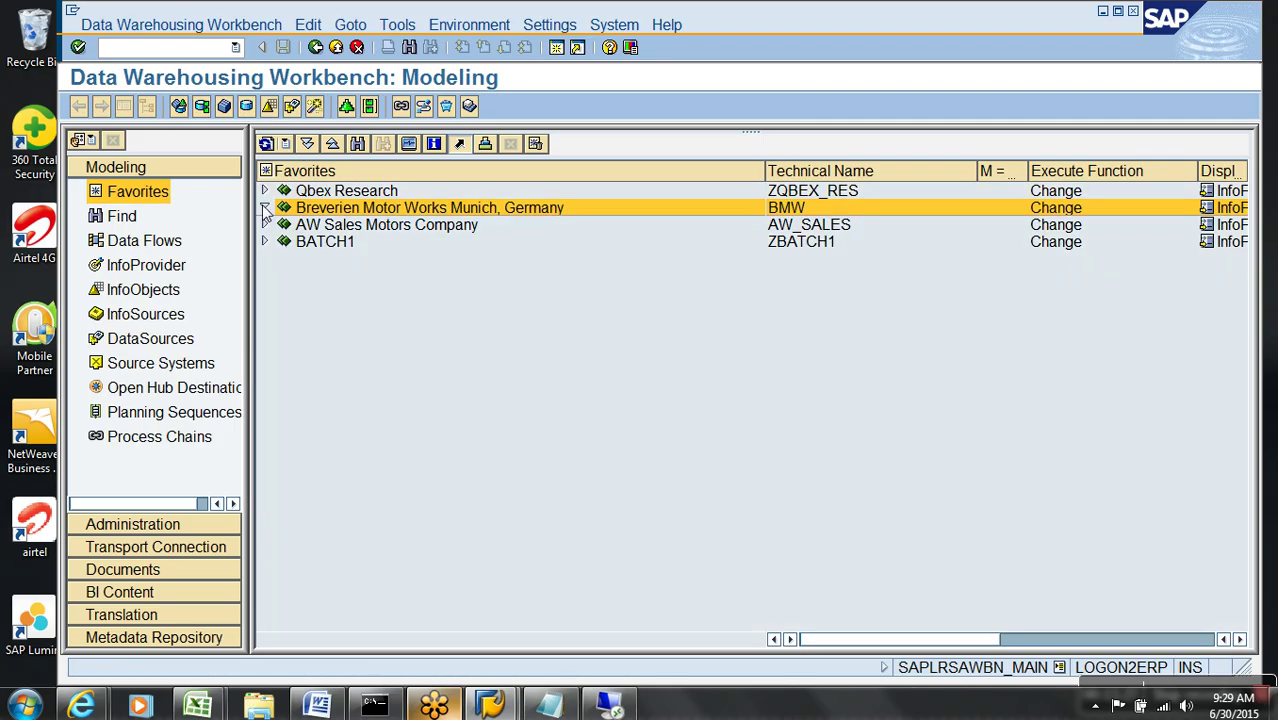
left_click(283, 411)
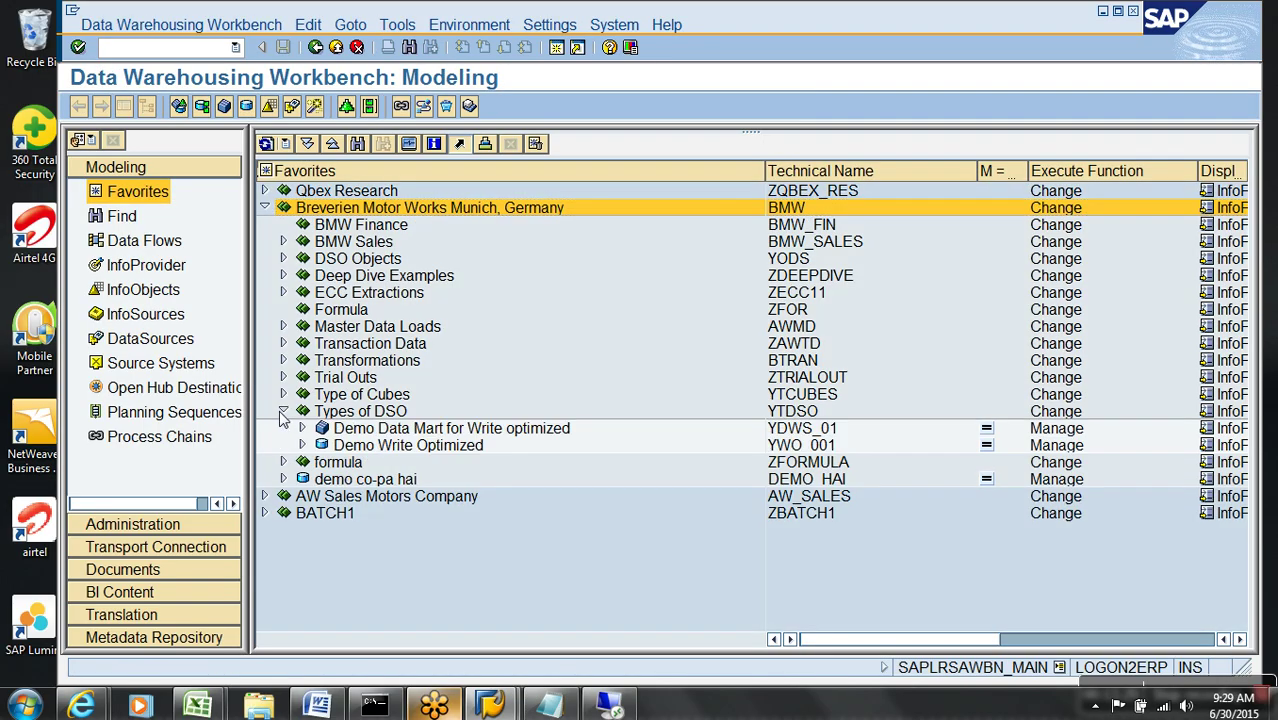
left_click(302, 445)
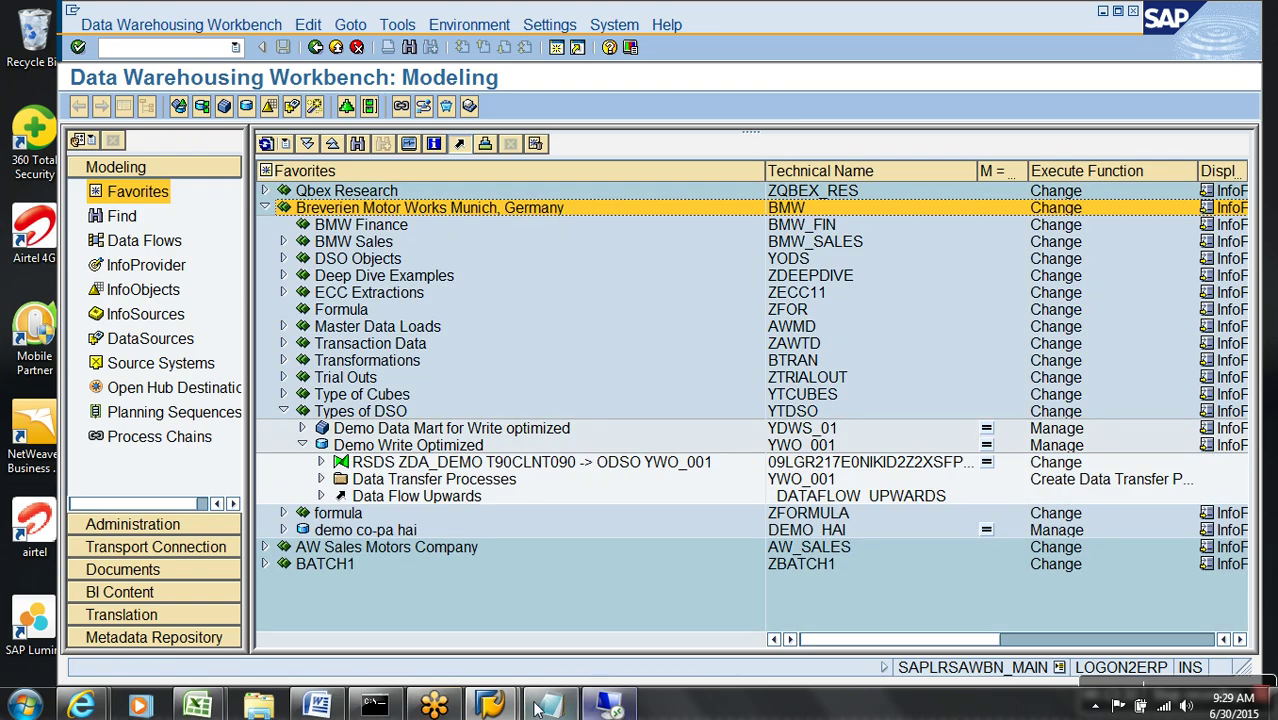
- In SAP Logon, start logging on to the ecc system and pick a saved user name
left_click(490, 706)
left_click(441, 608)
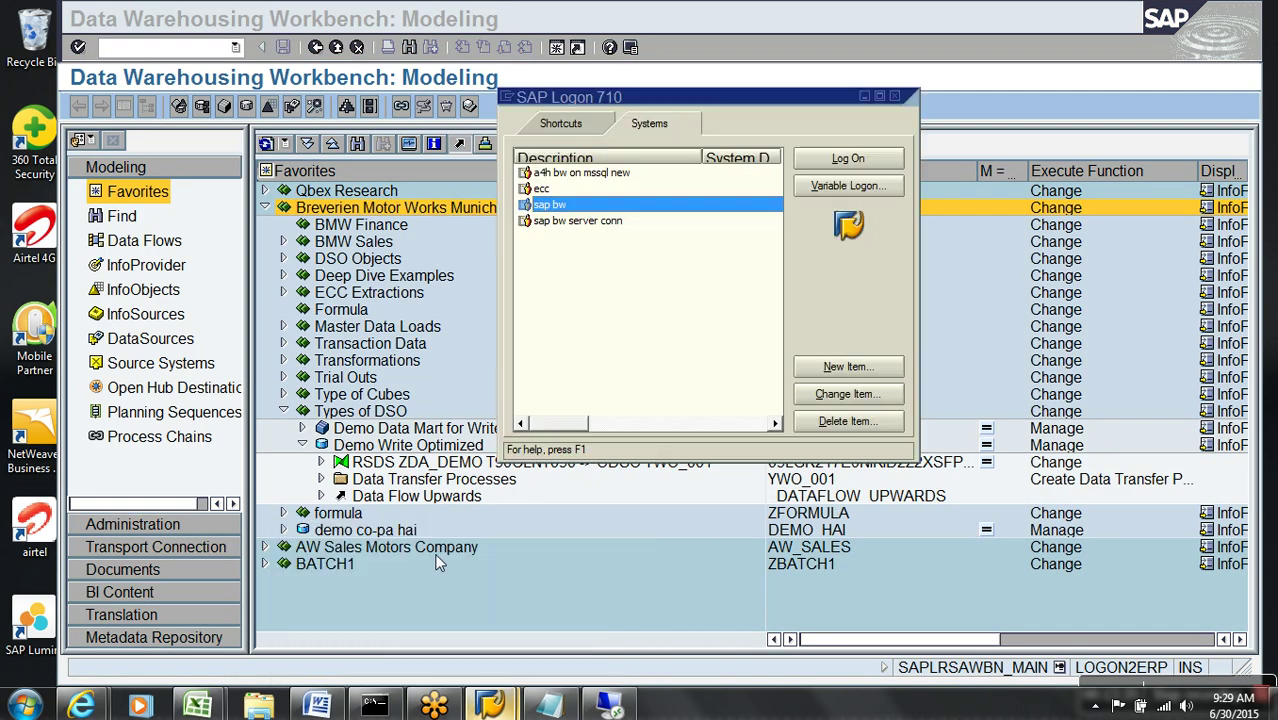
left_click(605, 191)
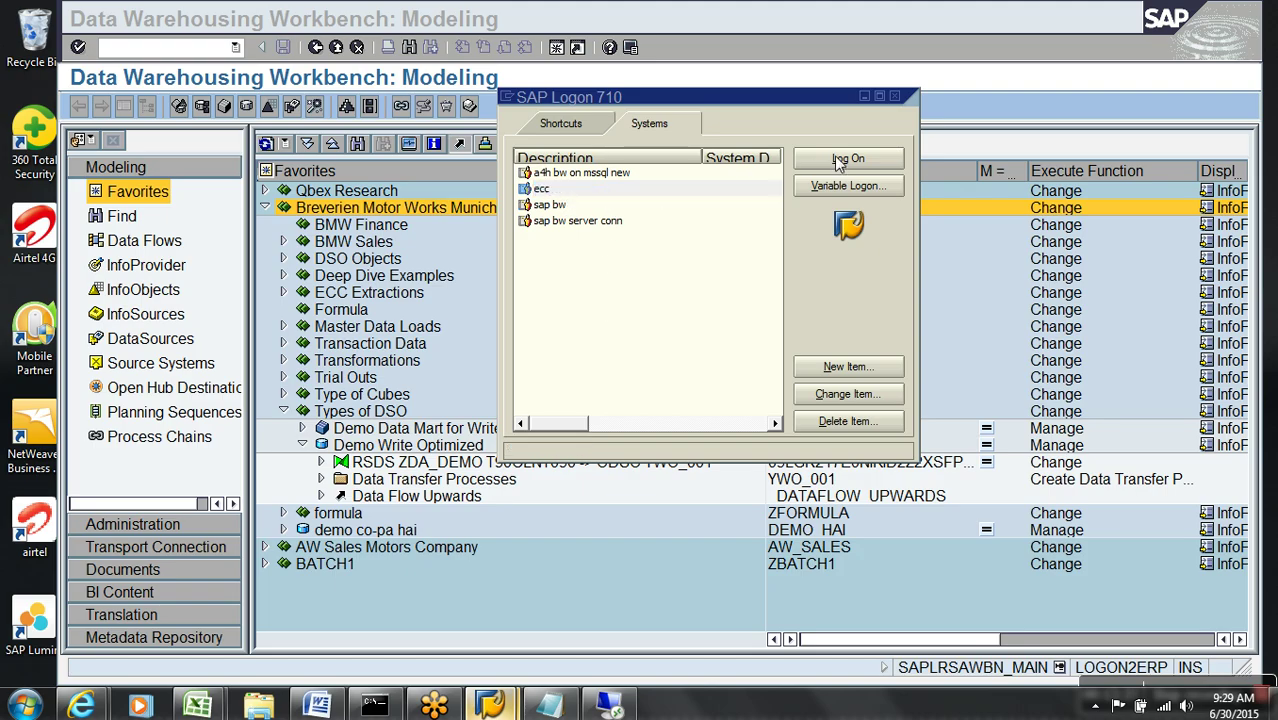
left_click(838, 160)
double_click(256, 191)
- Log on to the IDES ECC client 800 with the saved user and its password
left_click(245, 205)
left_click(265, 216)
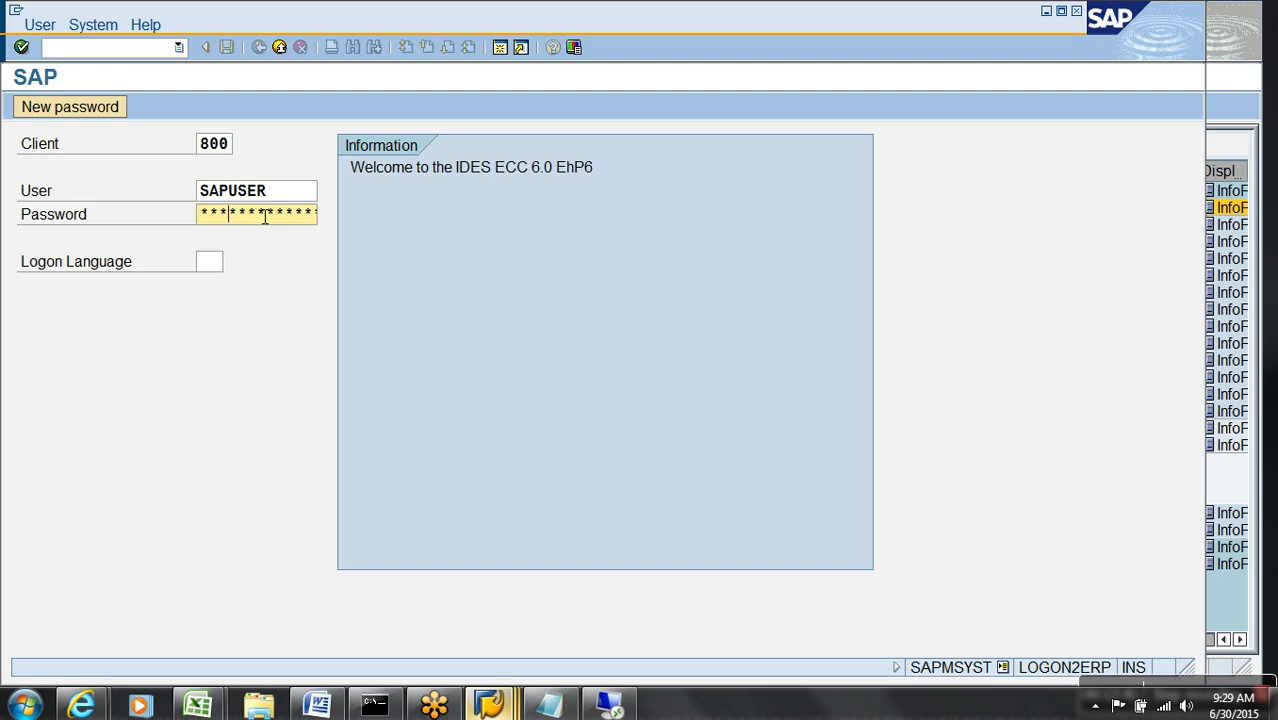
key("Return")
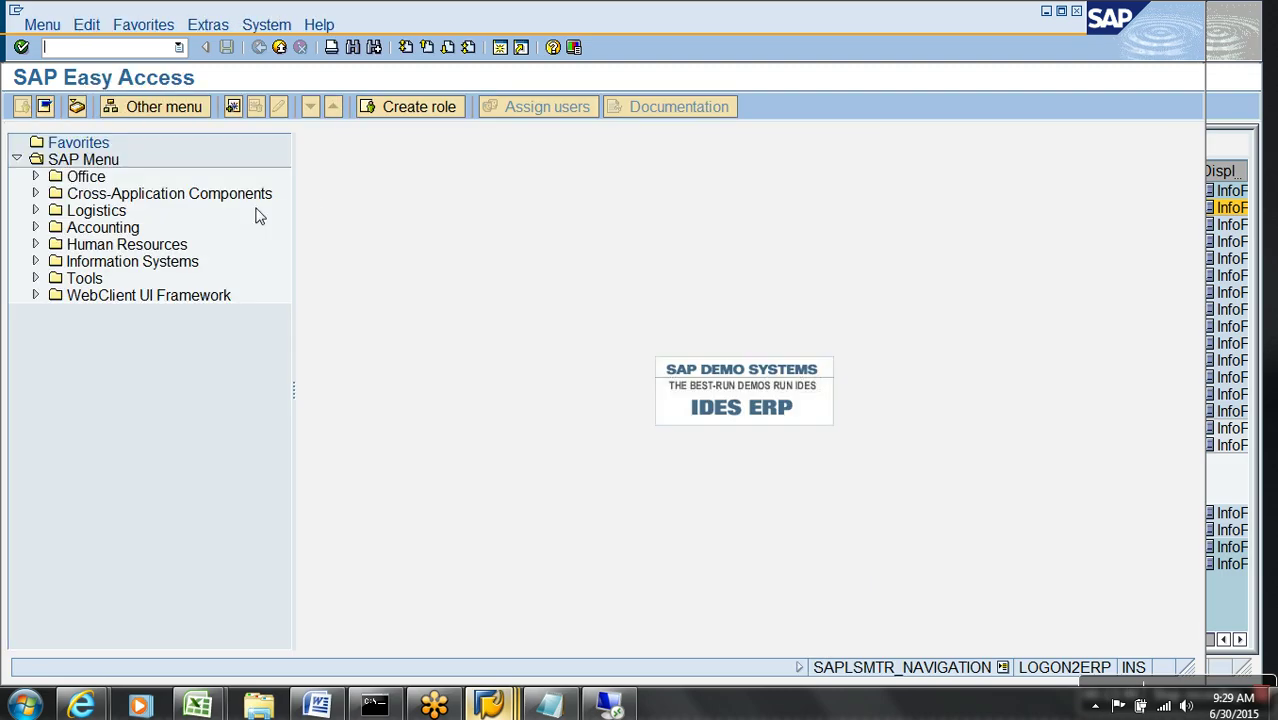
- Display table ZSALES in SE11 and open its contents browser
type("se11")
key("Return")
key("BackSpace")
left_click(258, 215)
left_click(131, 432)
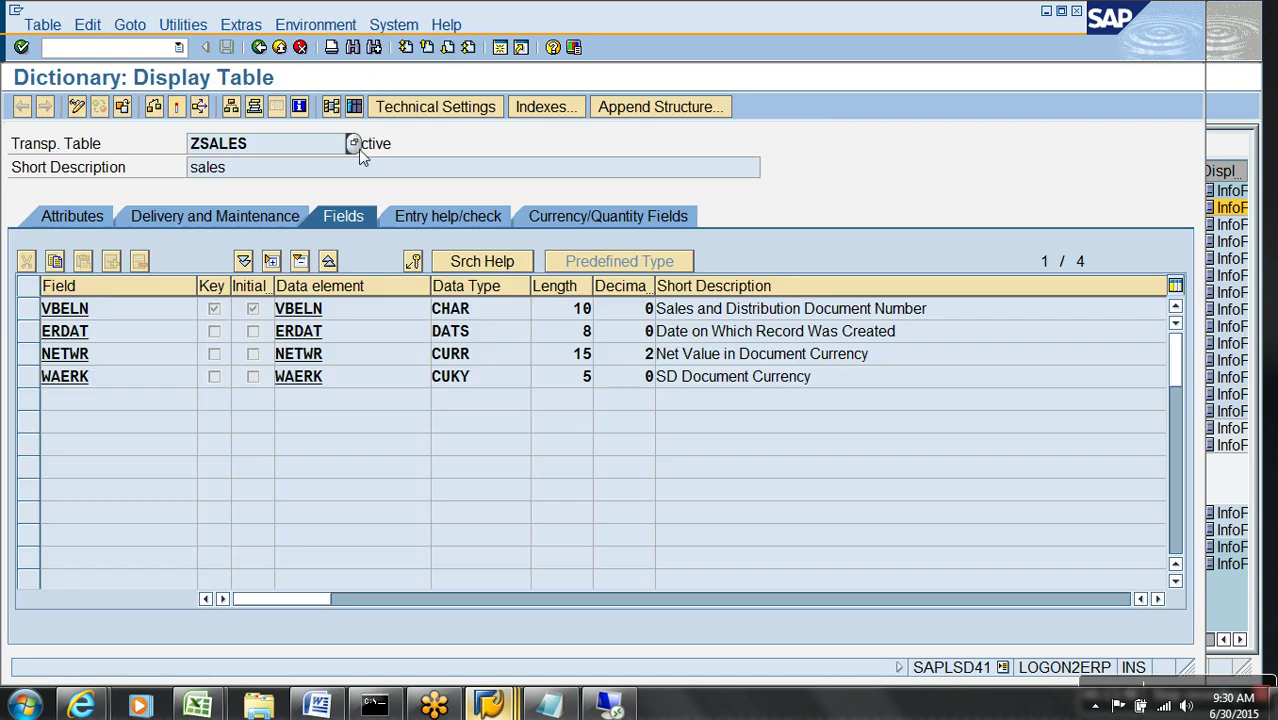
left_click(354, 106)
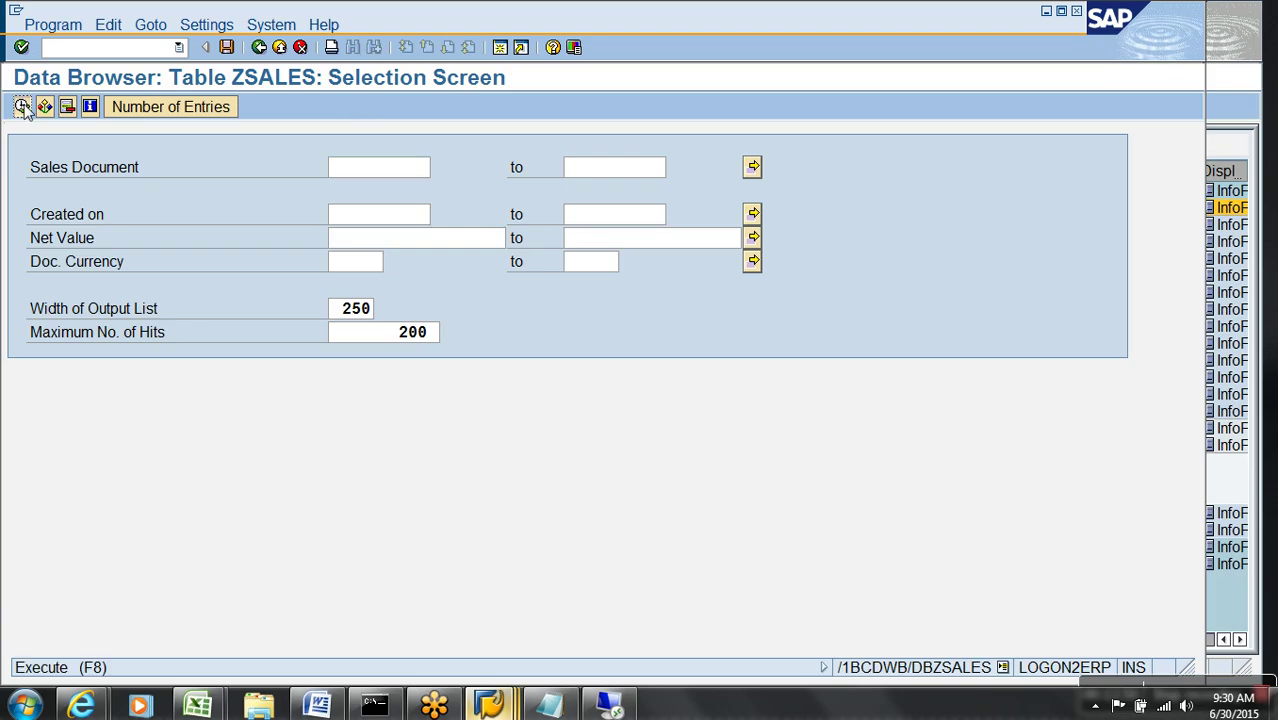
- Fill in a new ZSALES entry dated 21.01.2014 with net value 15 INR
left_click(22, 106)
left_click(22, 106)
type("15")
left_click(243, 191)
key("Return")
left_click(266, 222)
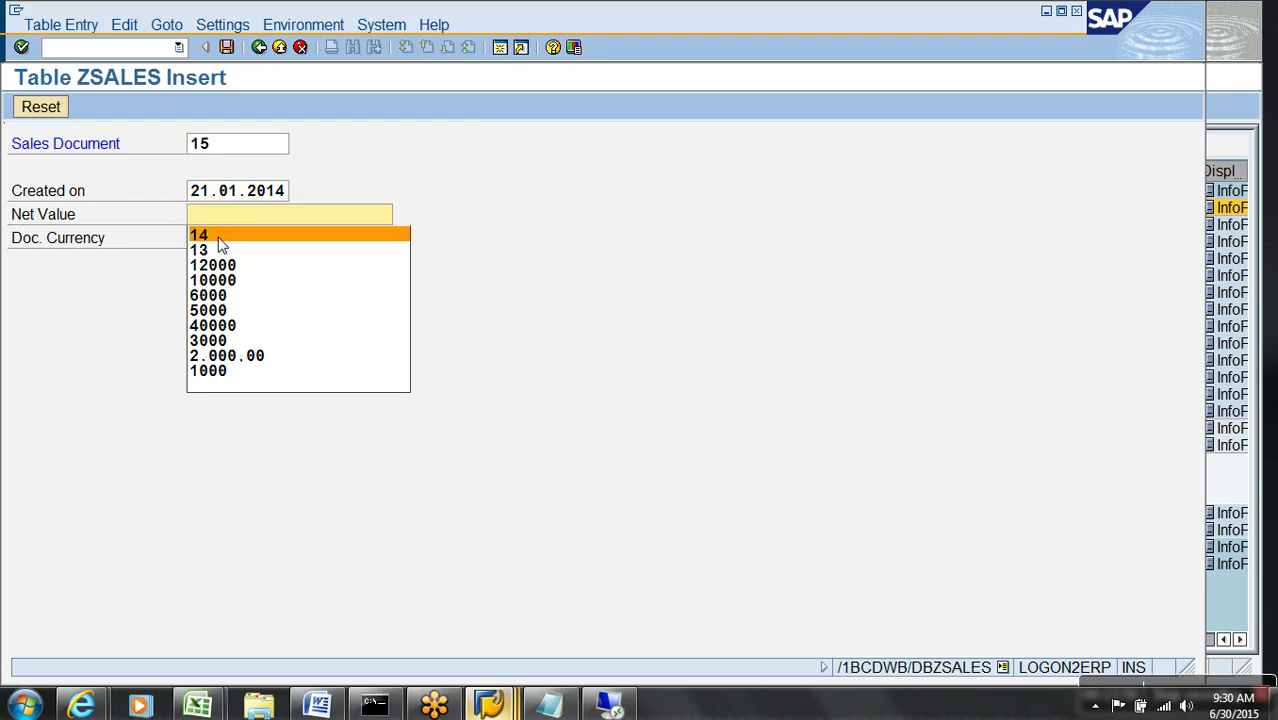
left_click(230, 223)
type("15")
key("Tab")
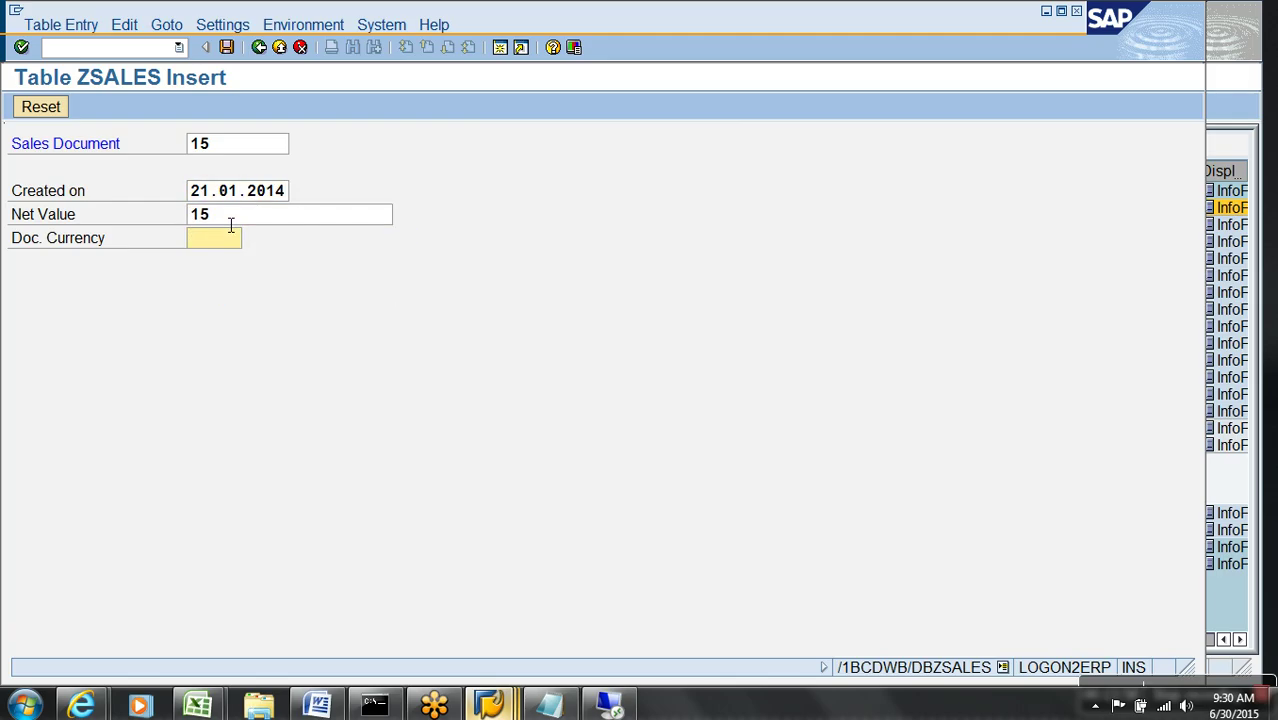
key("BackSpace")
key("Return")
- Save the entry as documents 16 and 17, then refresh the table's entry list
left_click(226, 47)
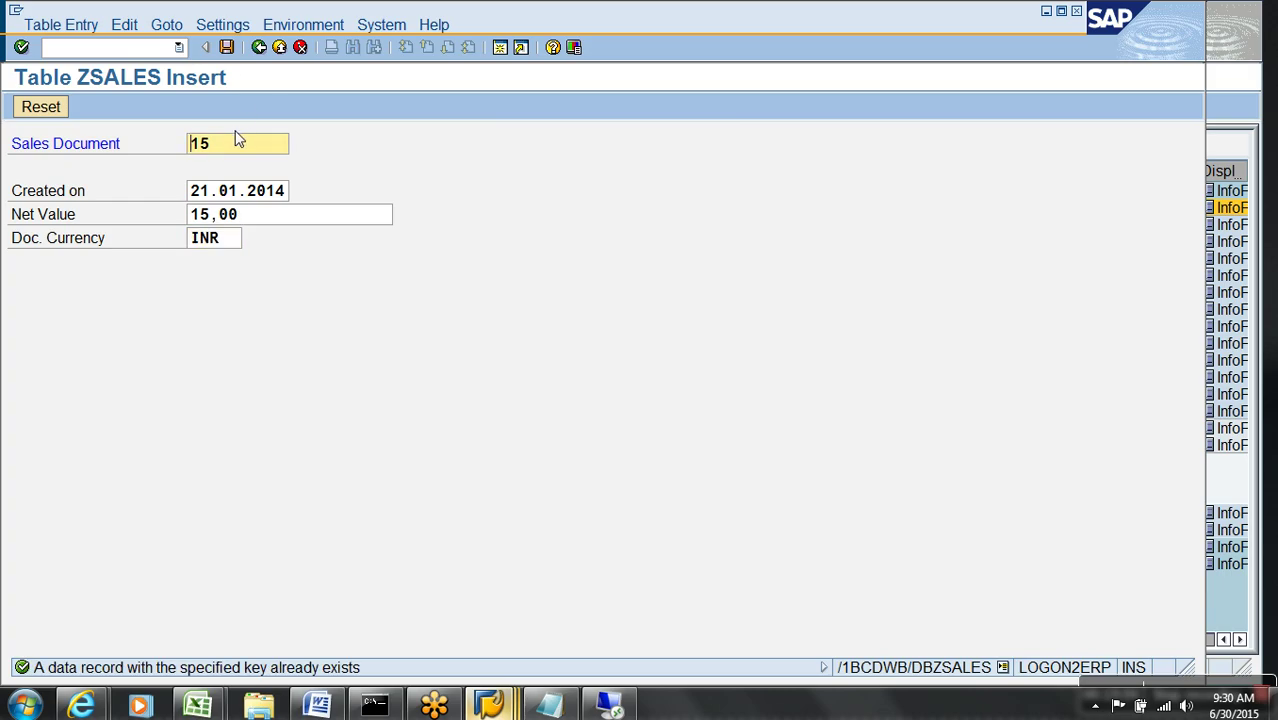
key("BackSpace")
type("6")
left_click(226, 47)
key("BackSpace")
type("7")
left_click(226, 47)
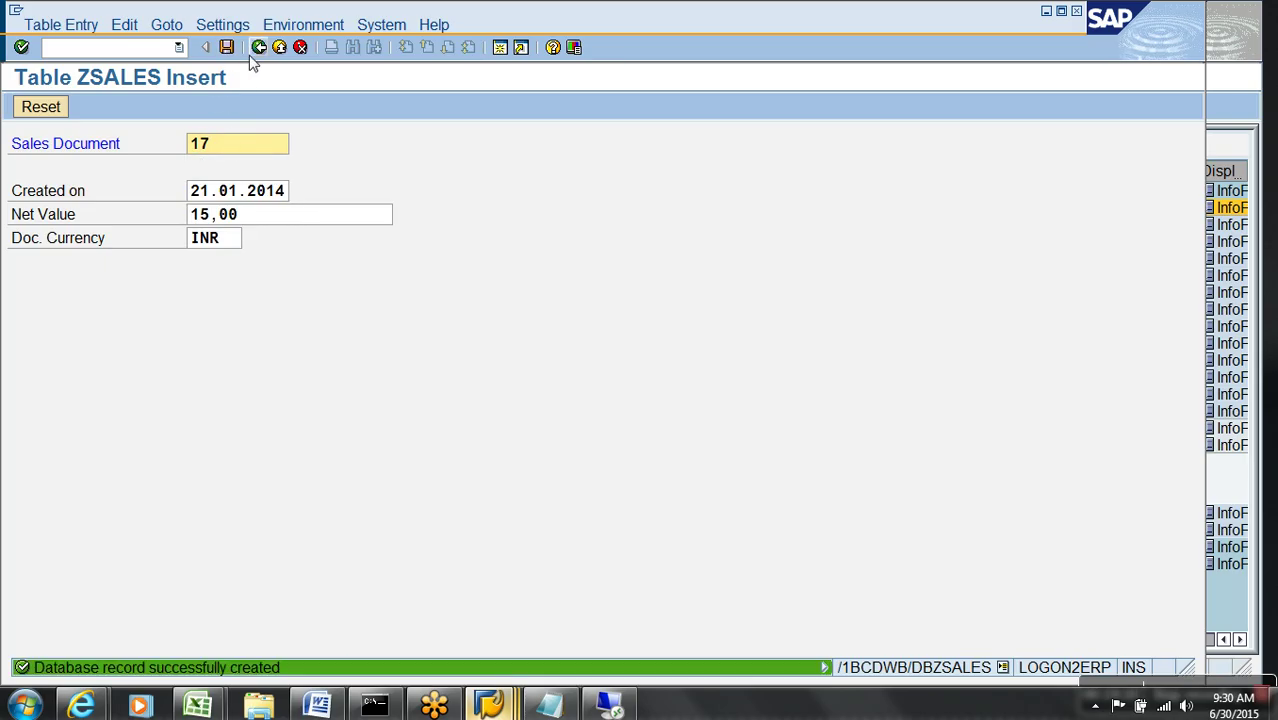
key("F3")
left_click(108, 108)
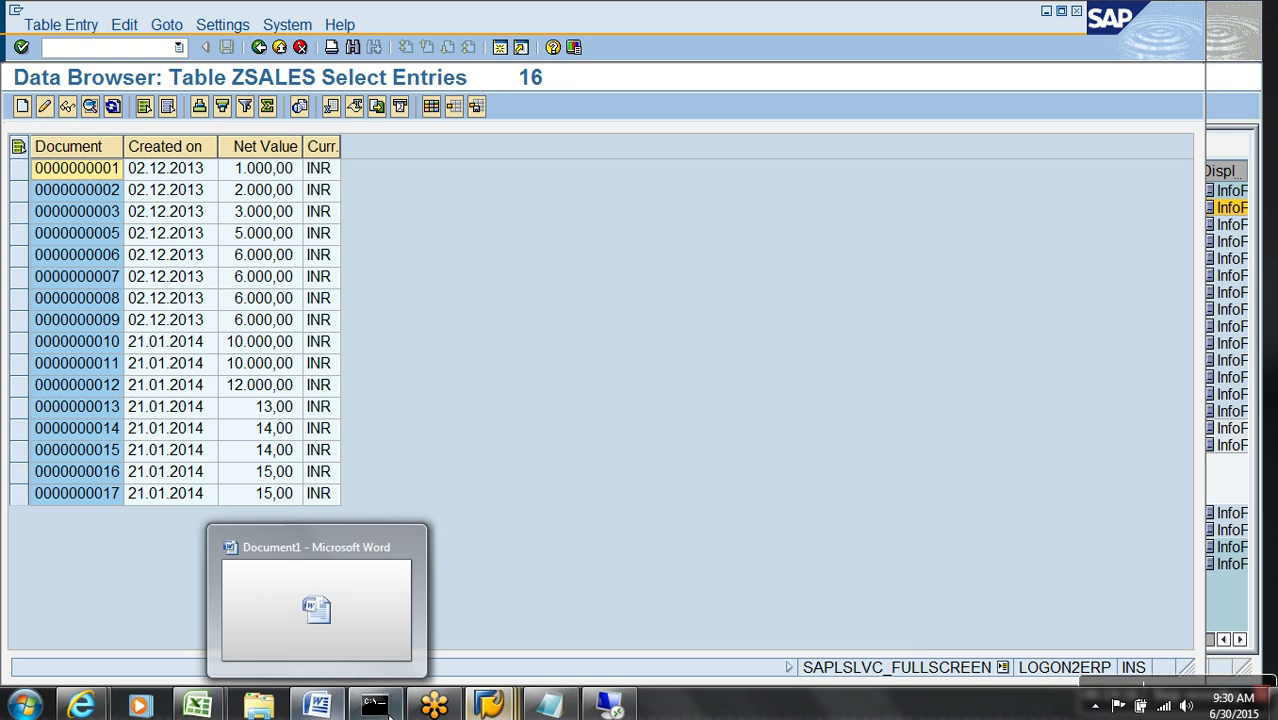
- Start InfoPackage NJBSDA under the zda_demo DataSource immediately
mouse_move(489, 706)
left_click(463, 625)
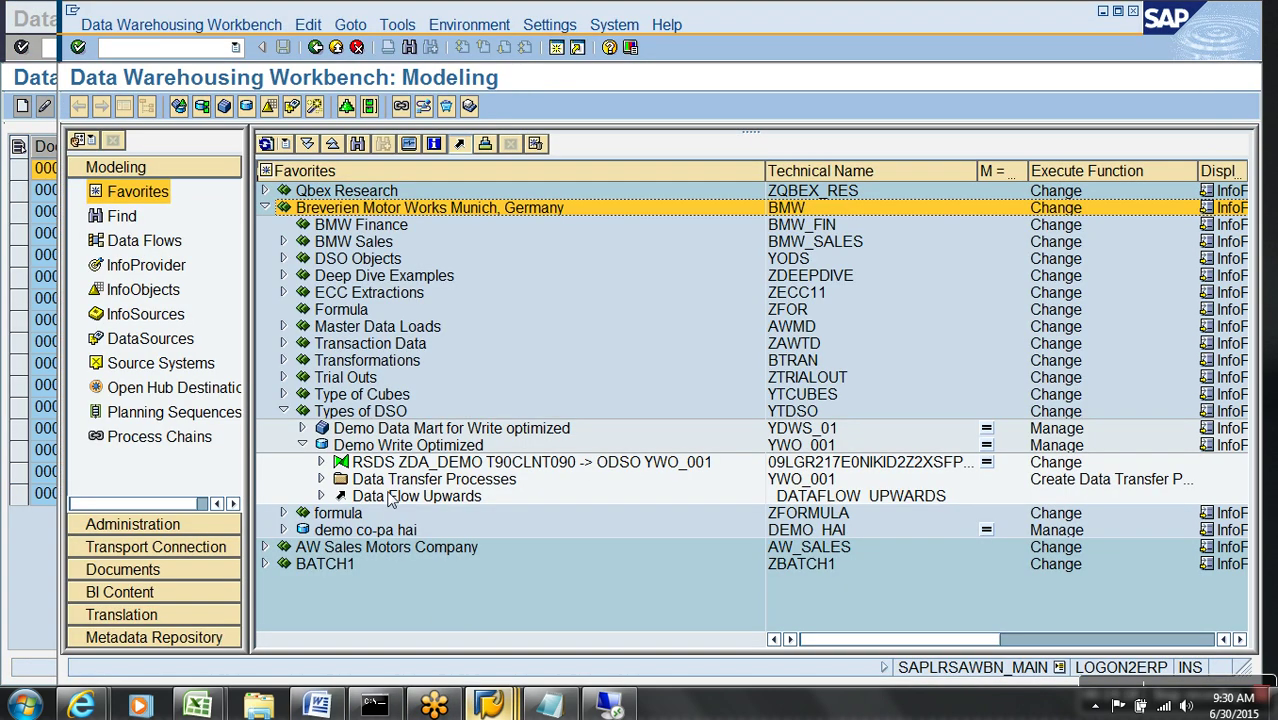
left_click(320, 462)
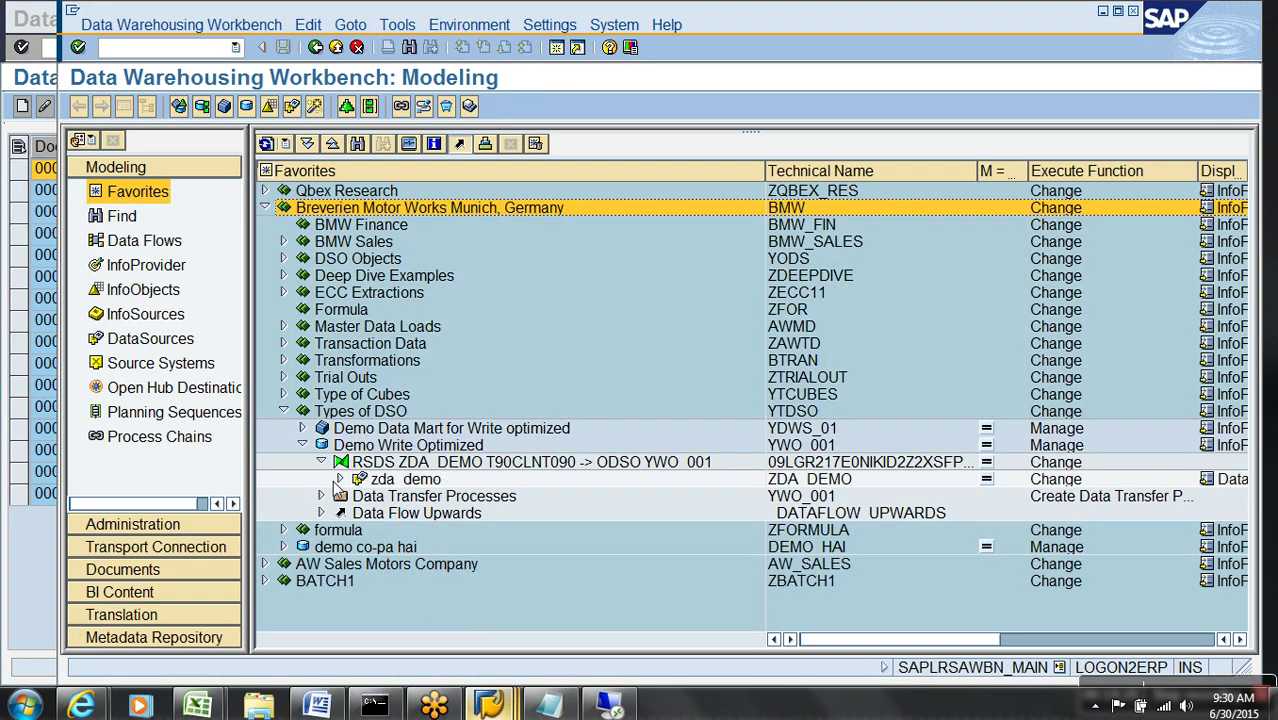
left_click(340, 479)
double_click(412, 496)
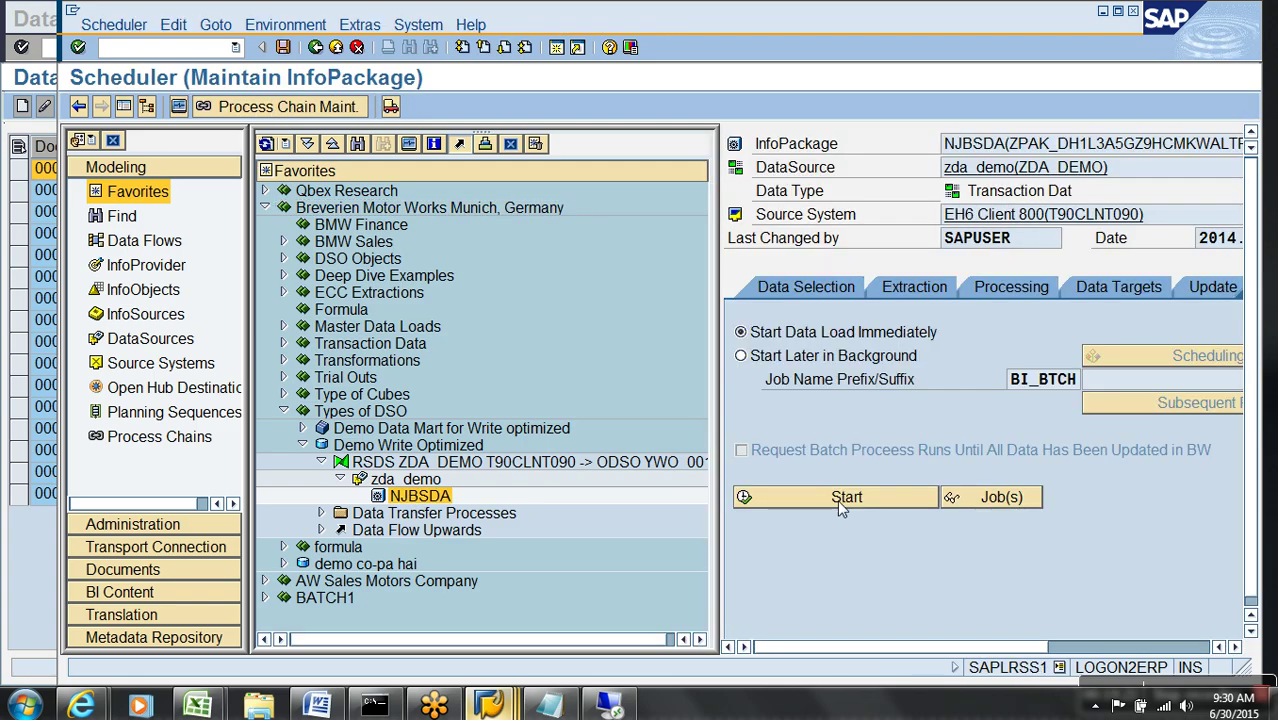
left_click(845, 498)
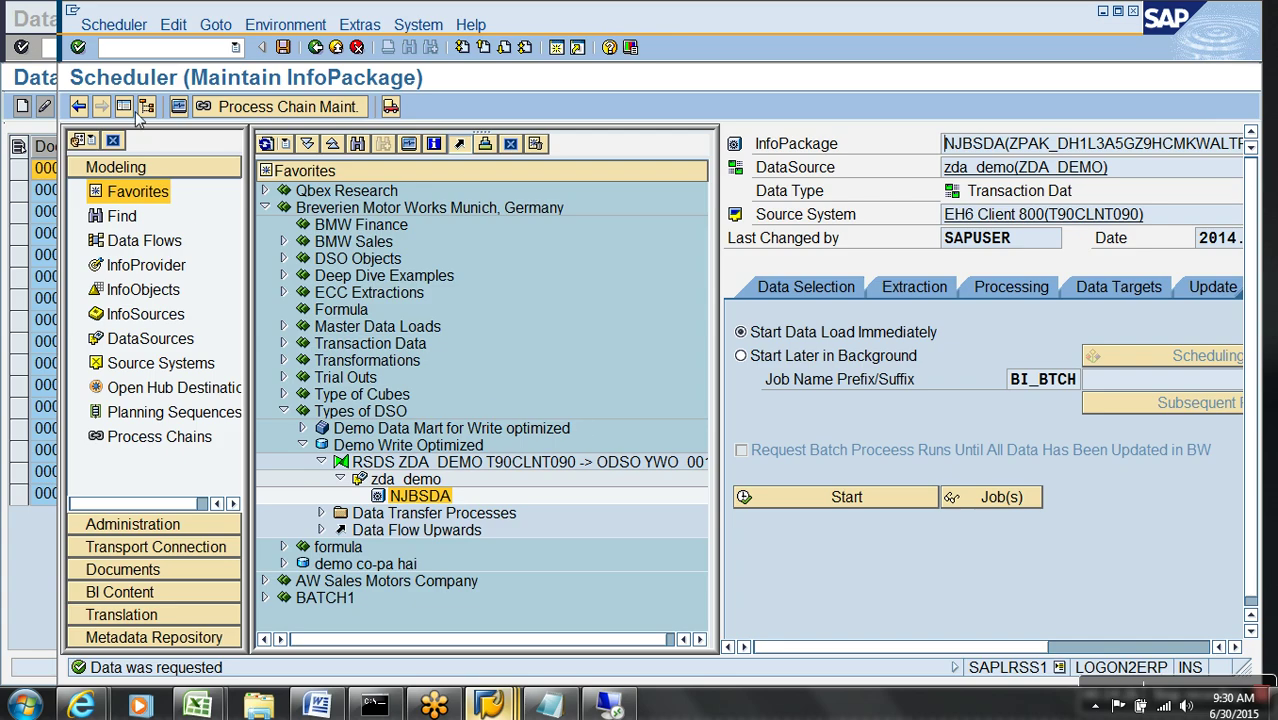
- Monitor the load until it turns green with 16 of 16 records, then go back
left_click(177, 108)
left_click(113, 190)
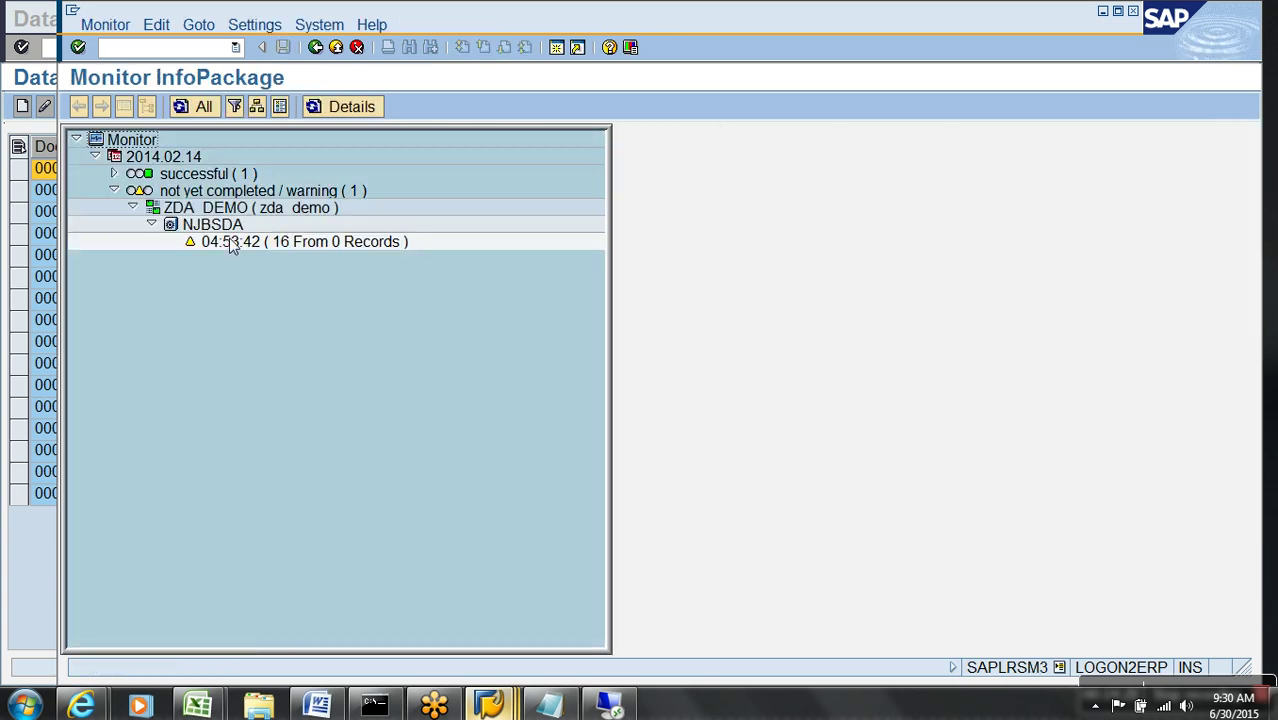
left_click(292, 242)
left_click(315, 242)
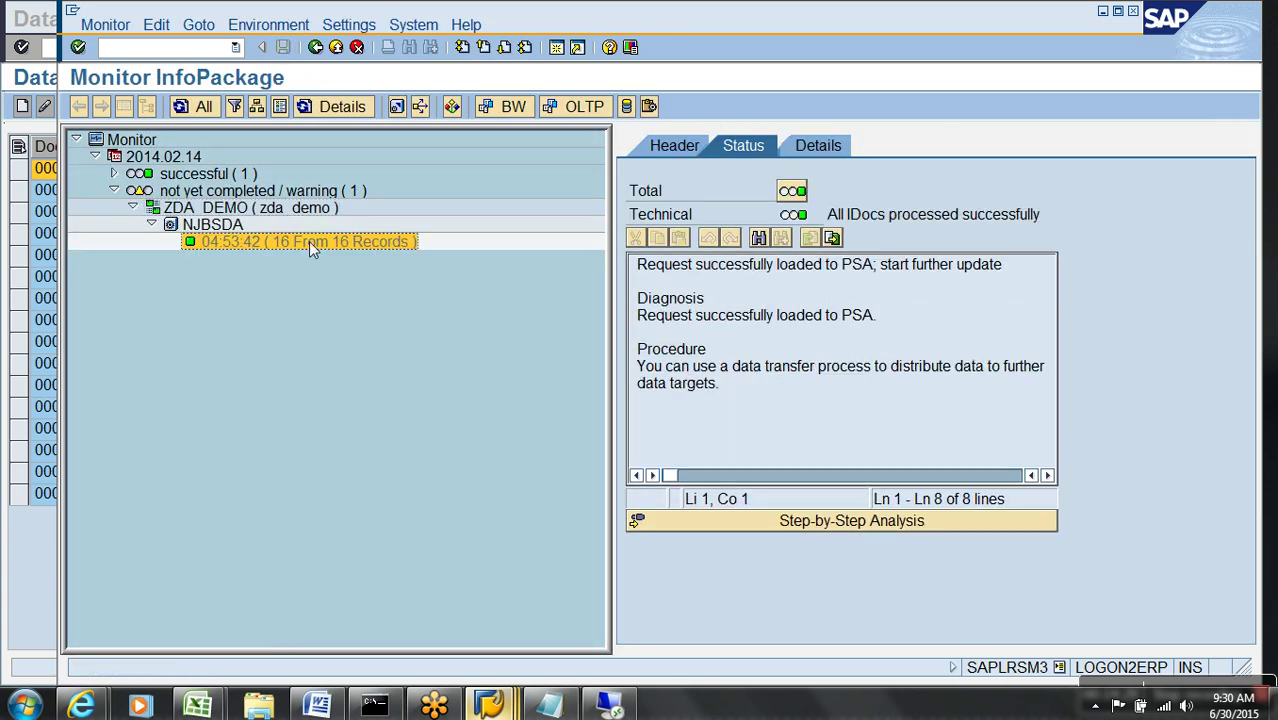
left_click(336, 47)
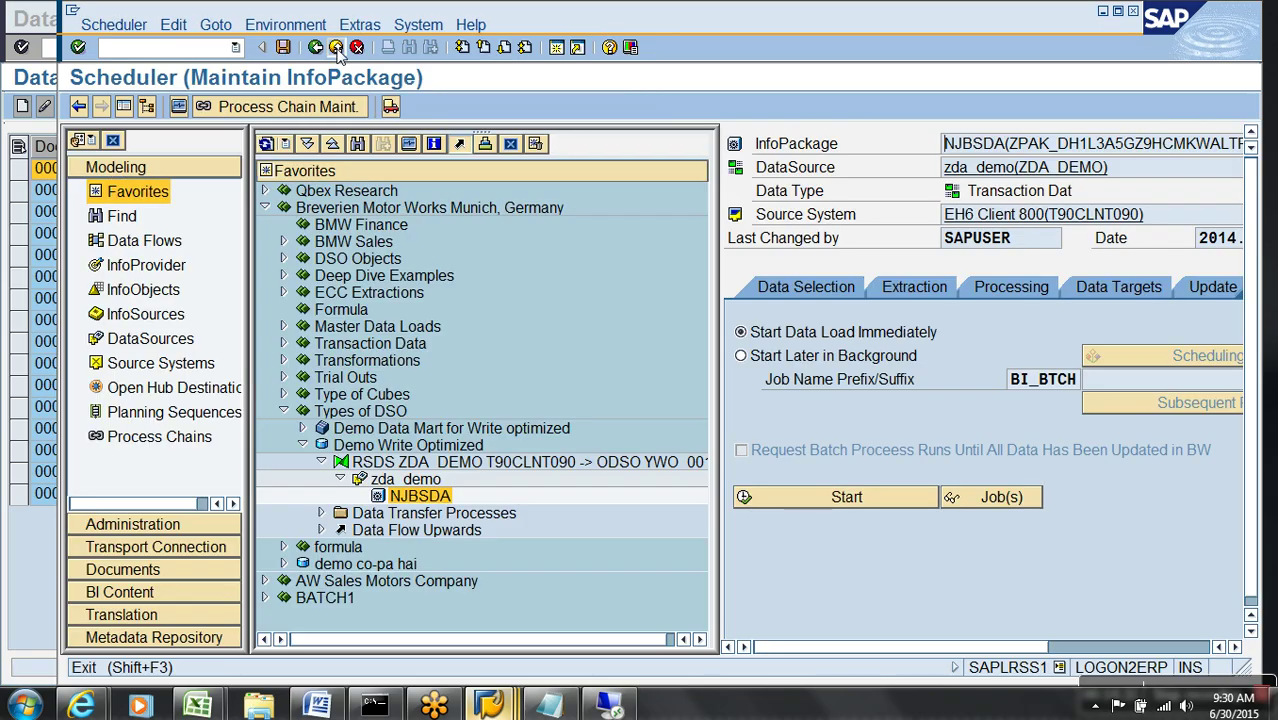
left_click(336, 47)
- Open DTP ZDA_DEMO -> YWO_001, execute it and open the monitor for request 5,345
left_click(320, 512)
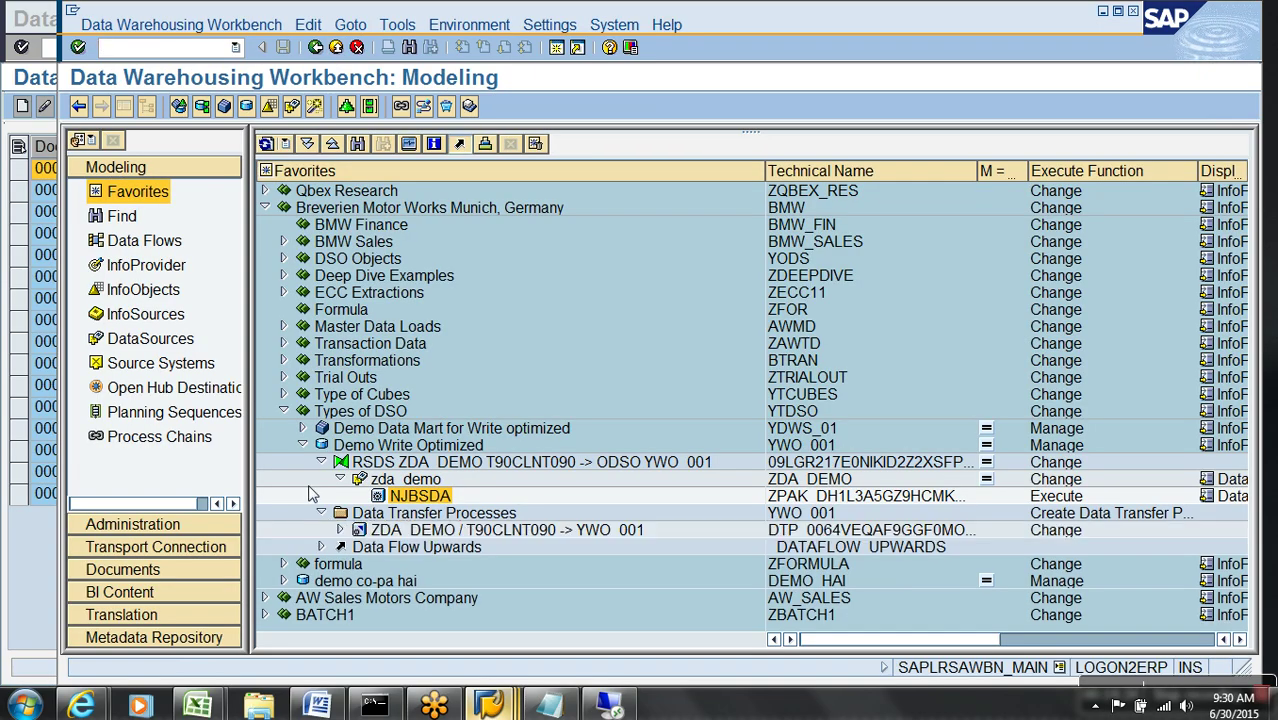
left_click(302, 445)
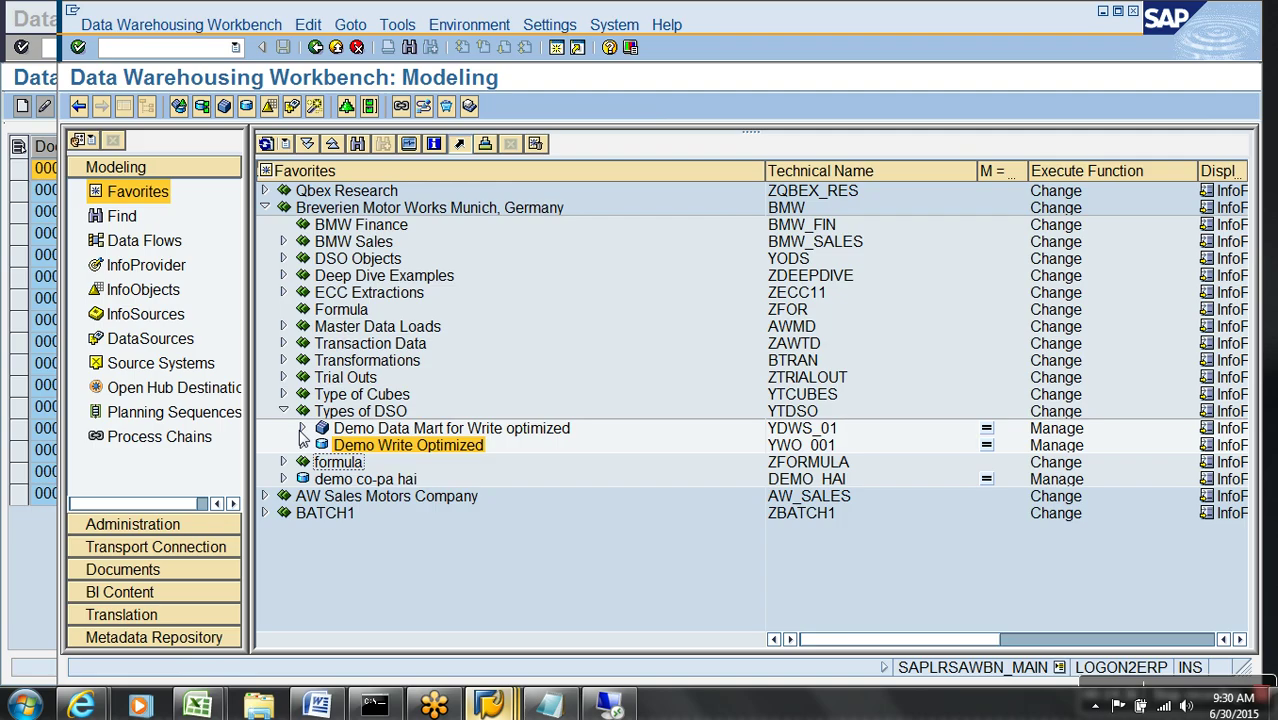
left_click(302, 445)
left_click(411, 519)
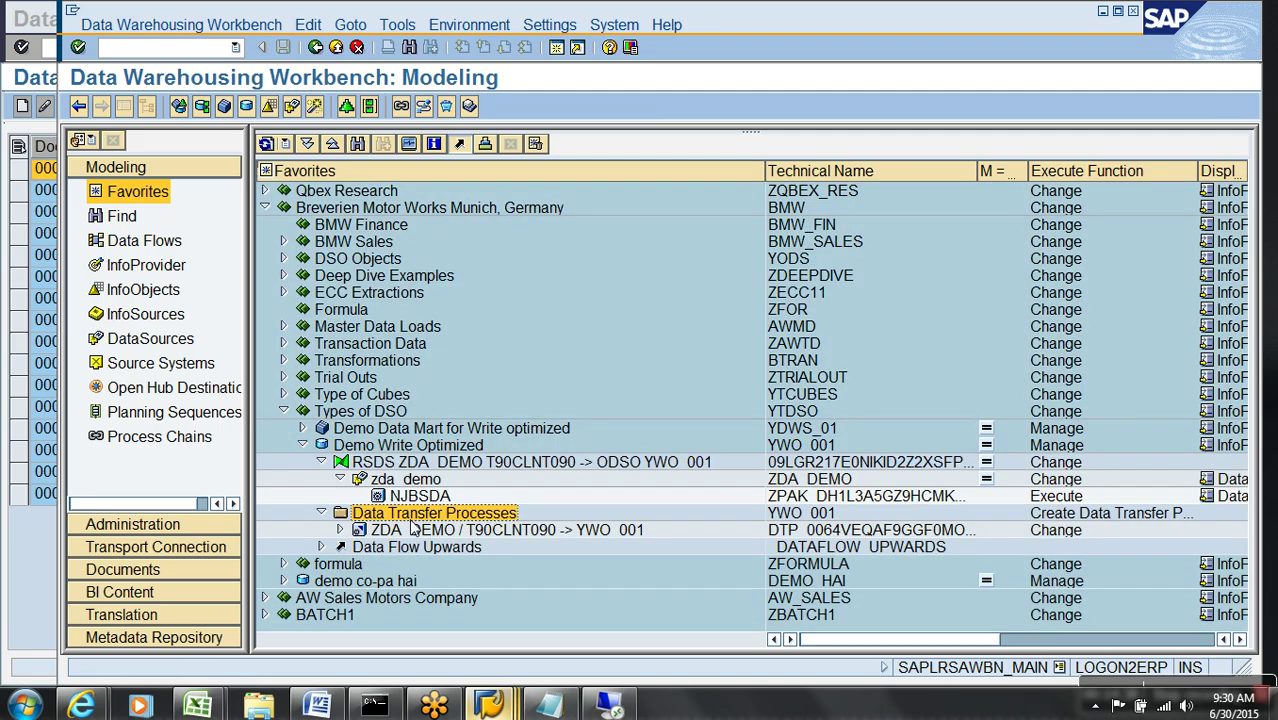
double_click(412, 529)
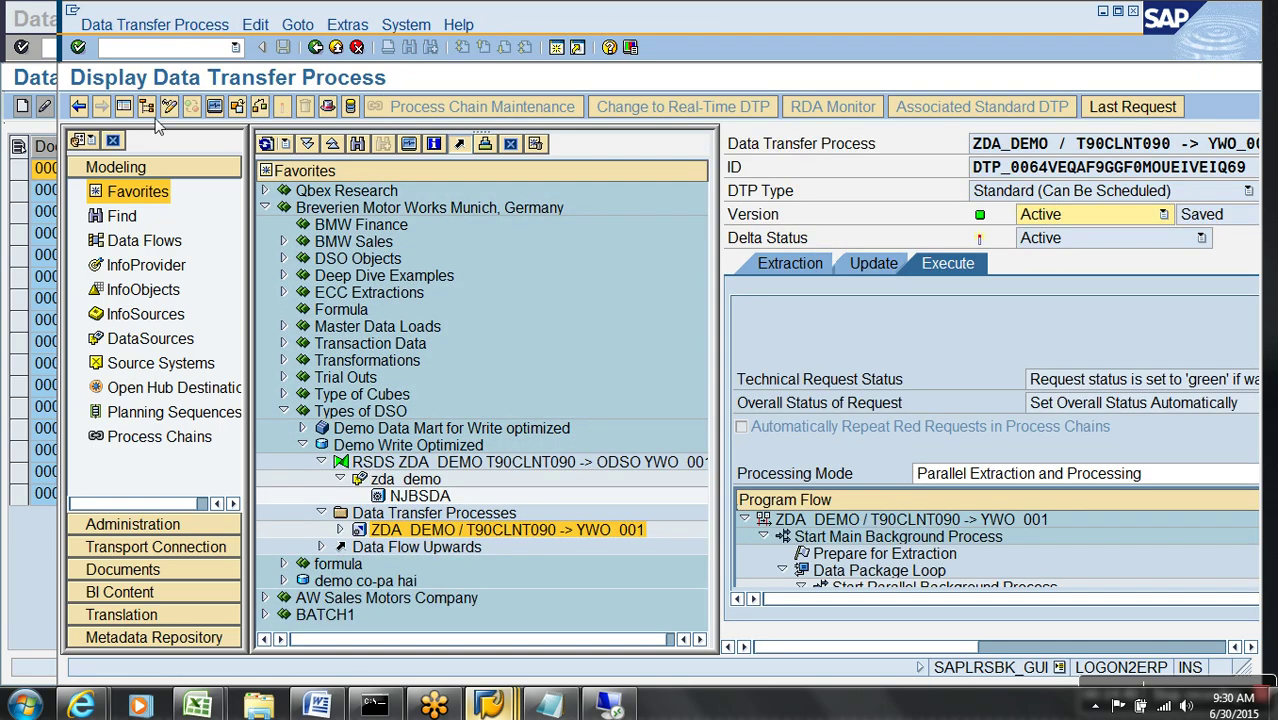
left_click(123, 106)
left_click(767, 479)
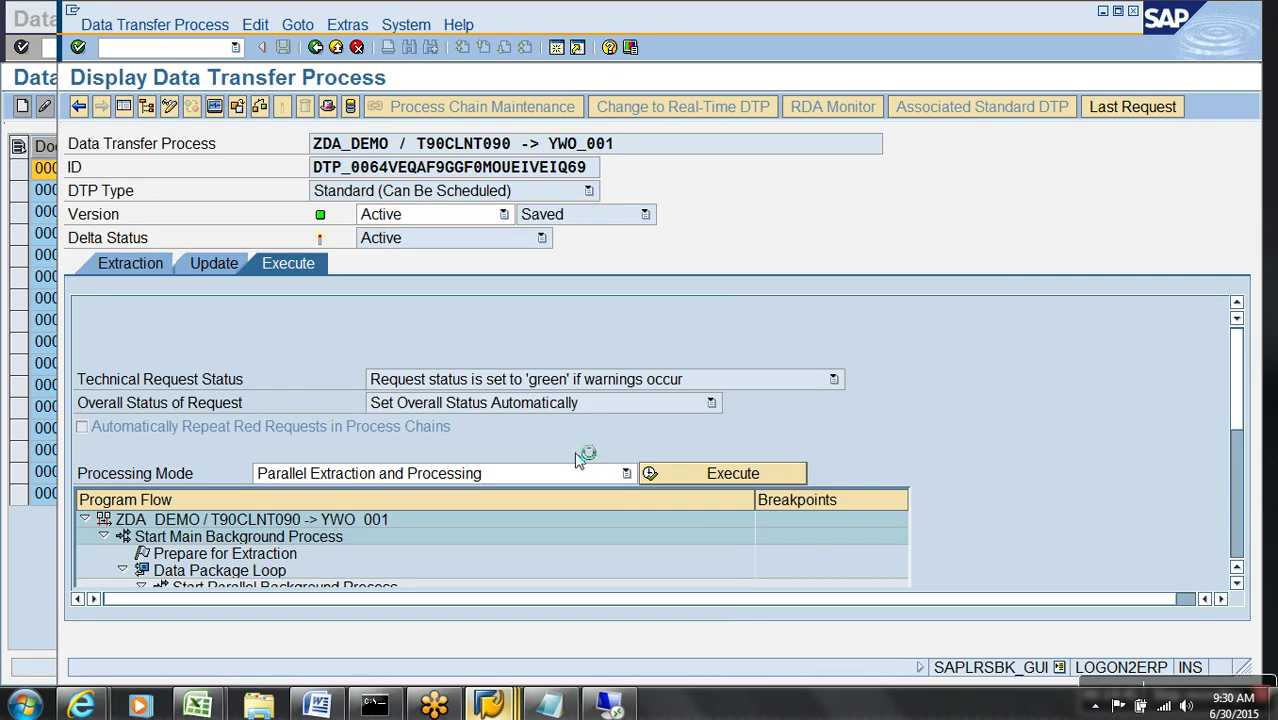
left_click(378, 414)
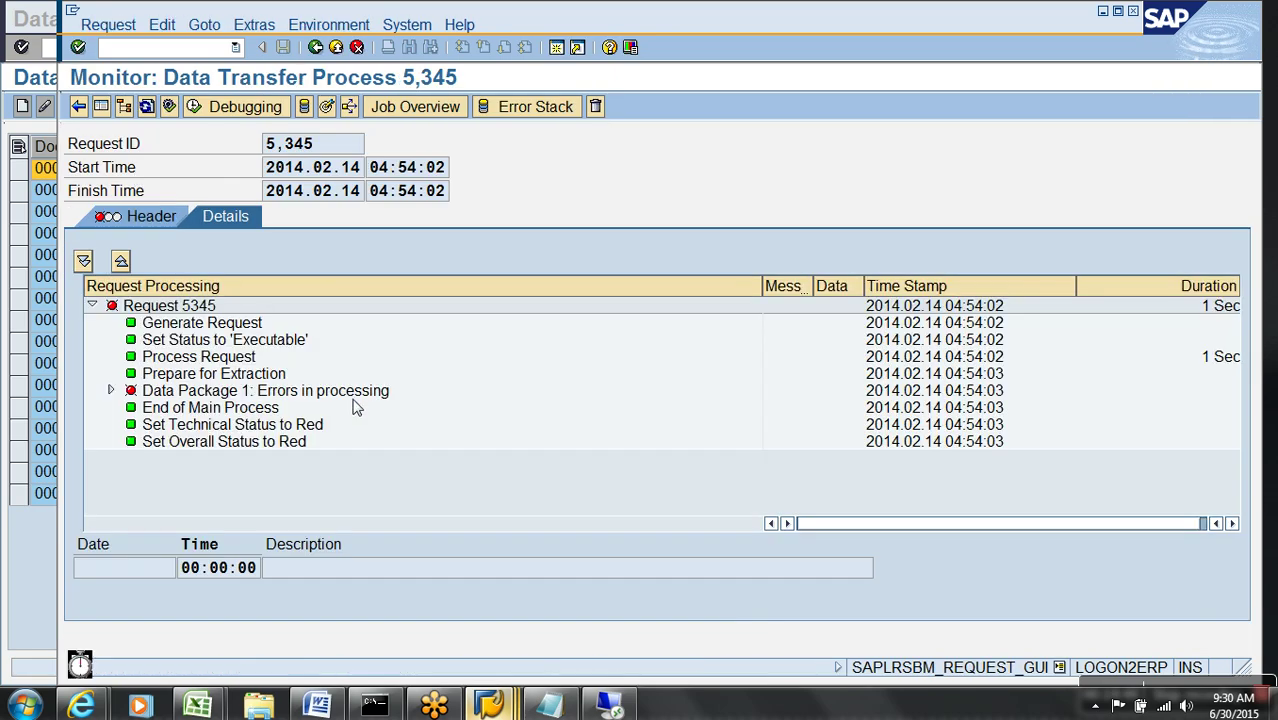
- Inspect data package 1's failed update to YWO_001, then leave the monitor
left_click(110, 391)
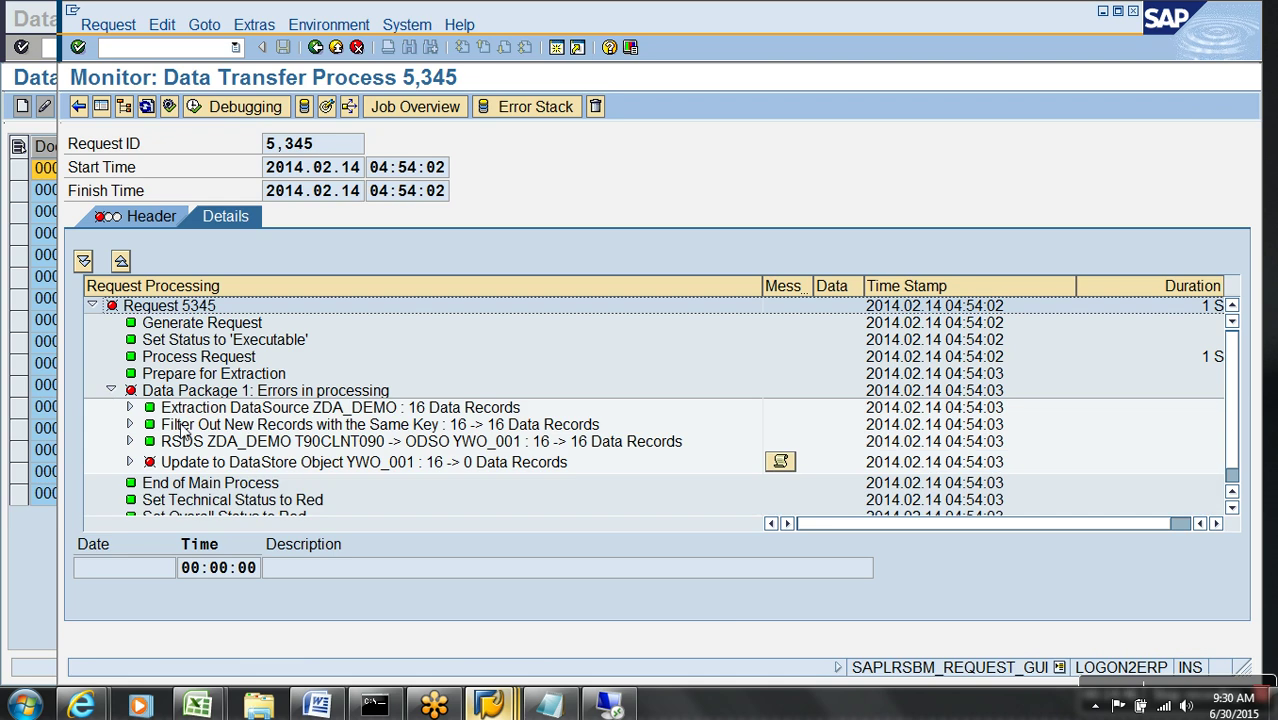
left_click(356, 463)
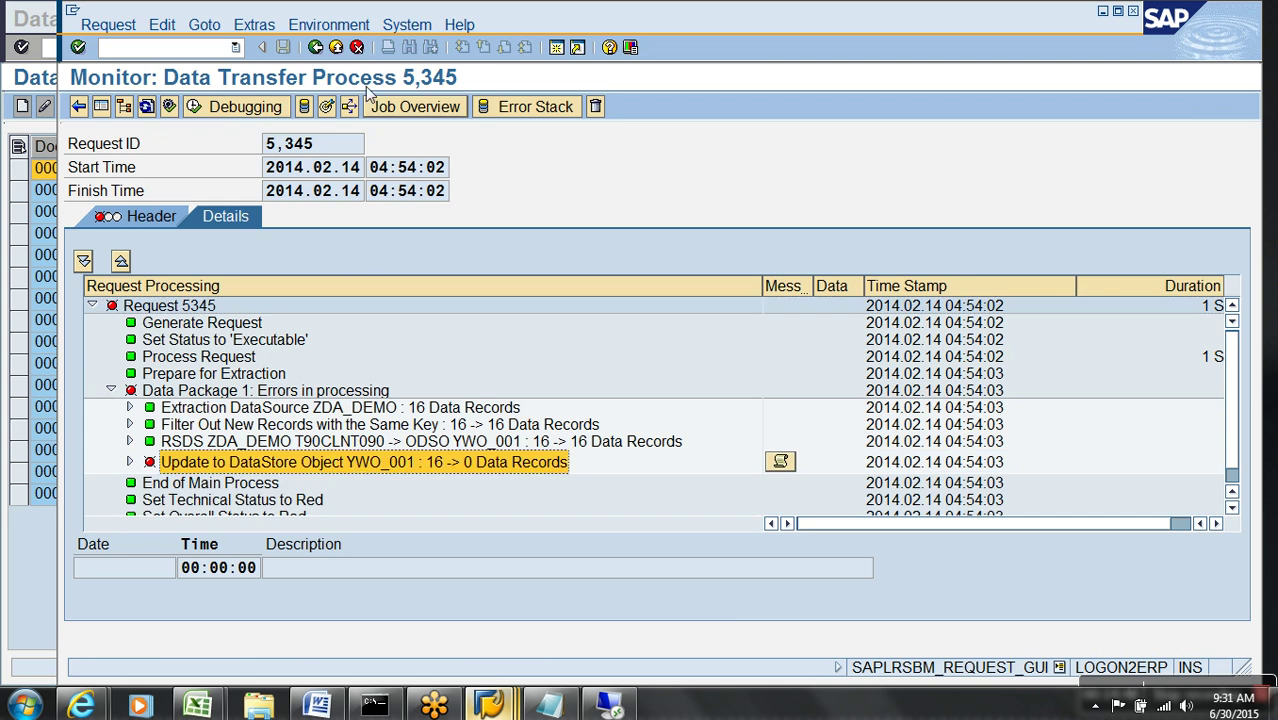
left_click(337, 48)
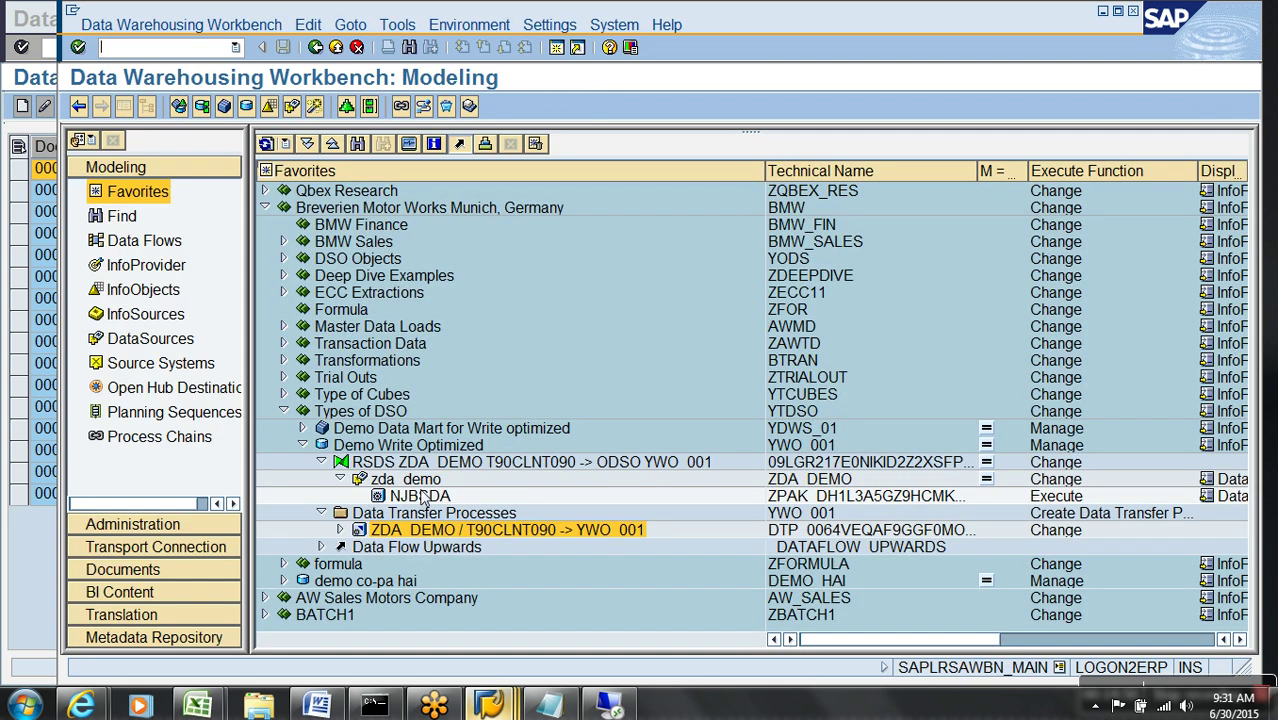
- Delete request 5345 from Demo Write Optimized via its Manage view
right_click(421, 481)
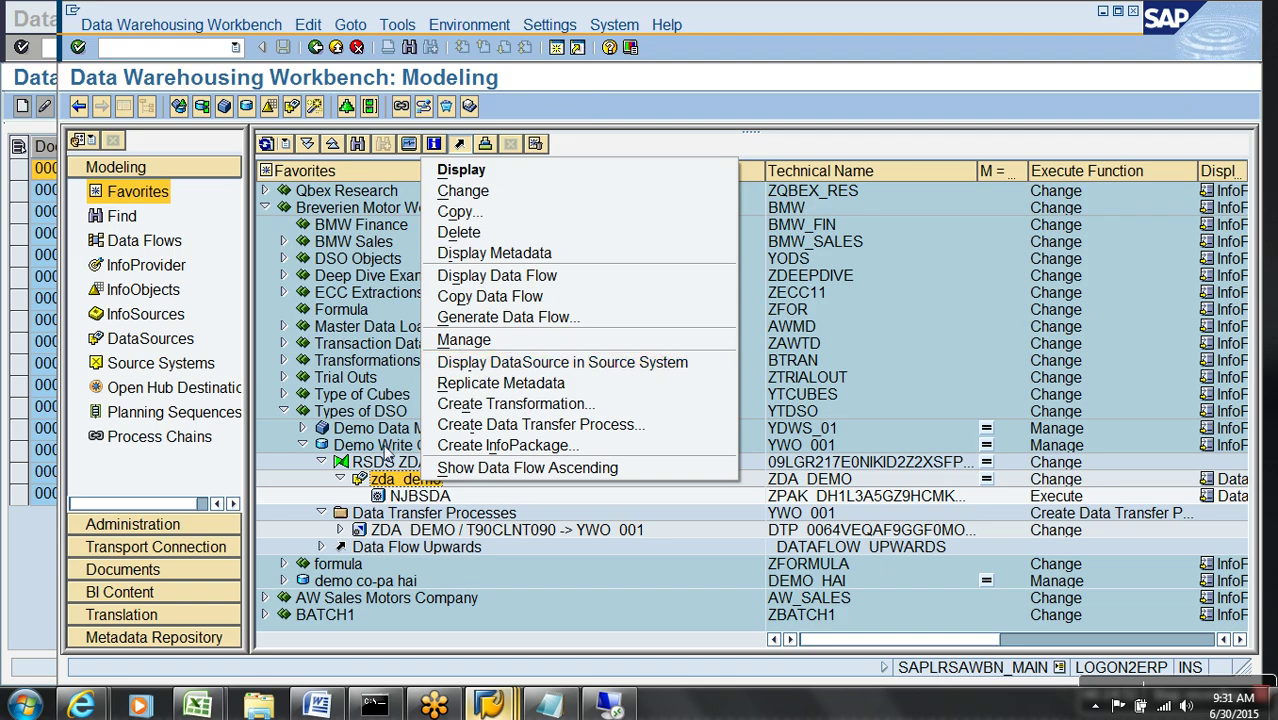
right_click(384, 448)
left_click(450, 281)
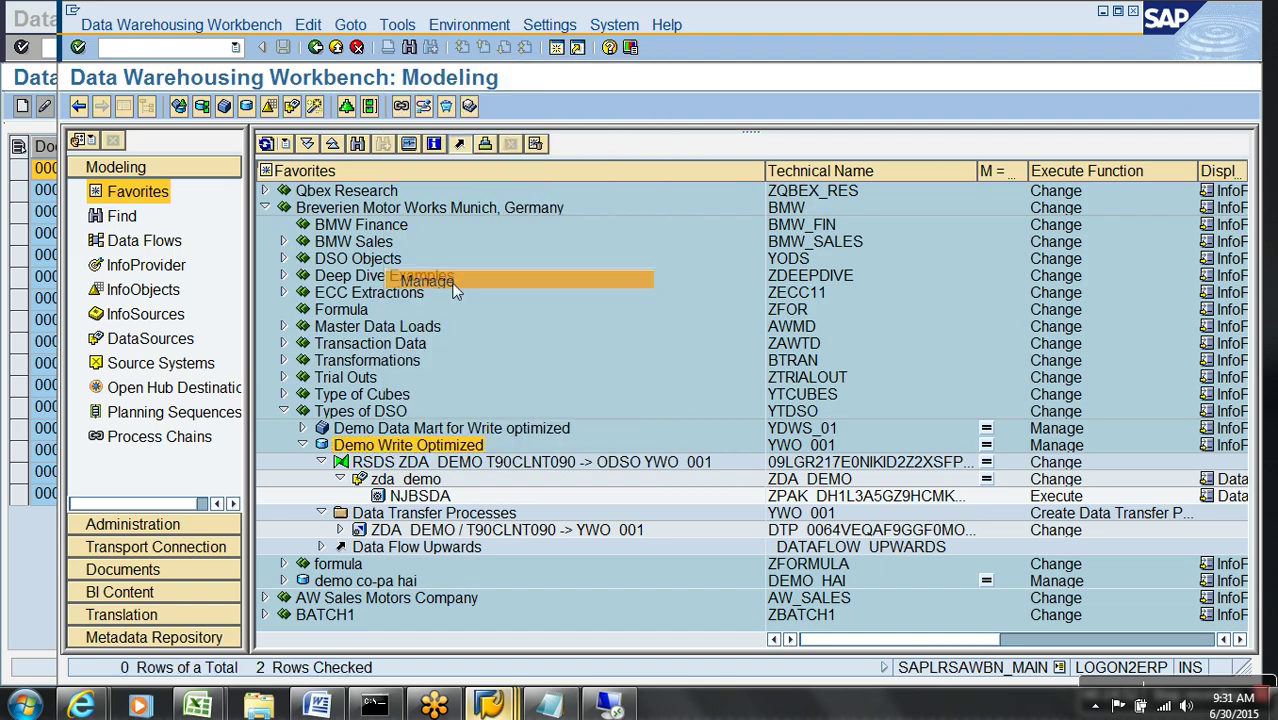
left_click(745, 378)
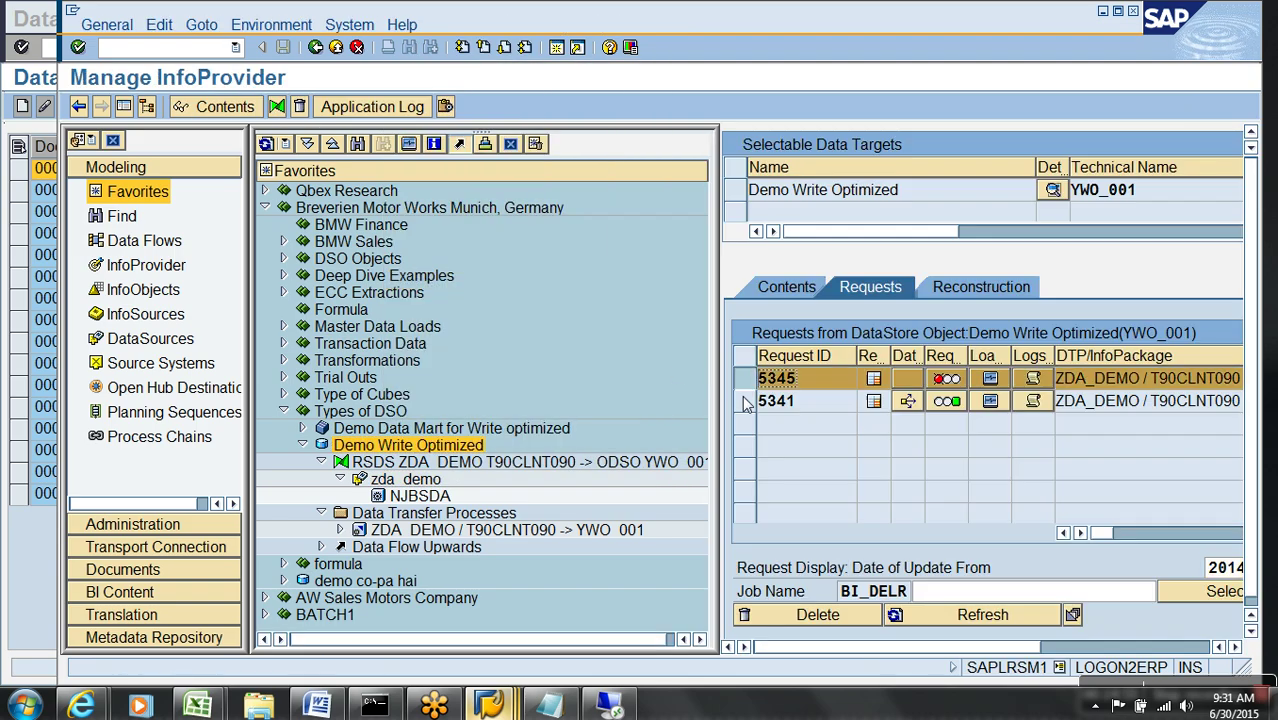
left_click(818, 615)
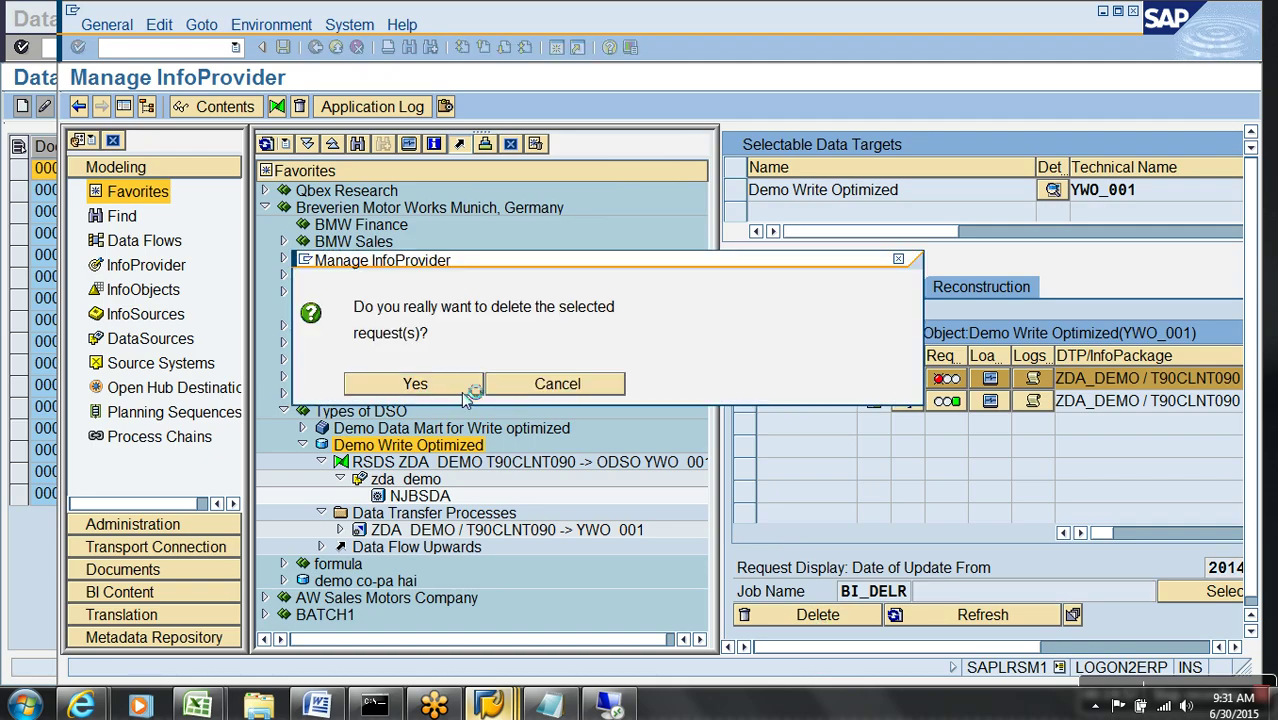
left_click(463, 394)
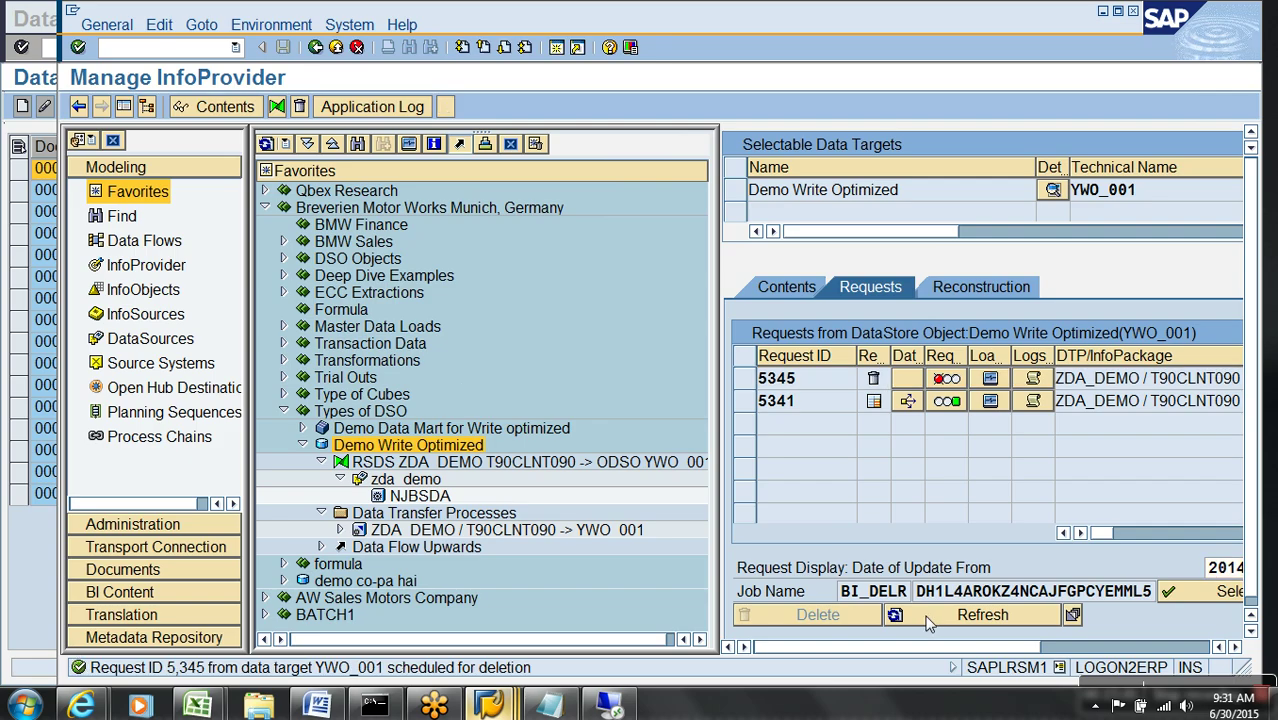
right_click(430, 490)
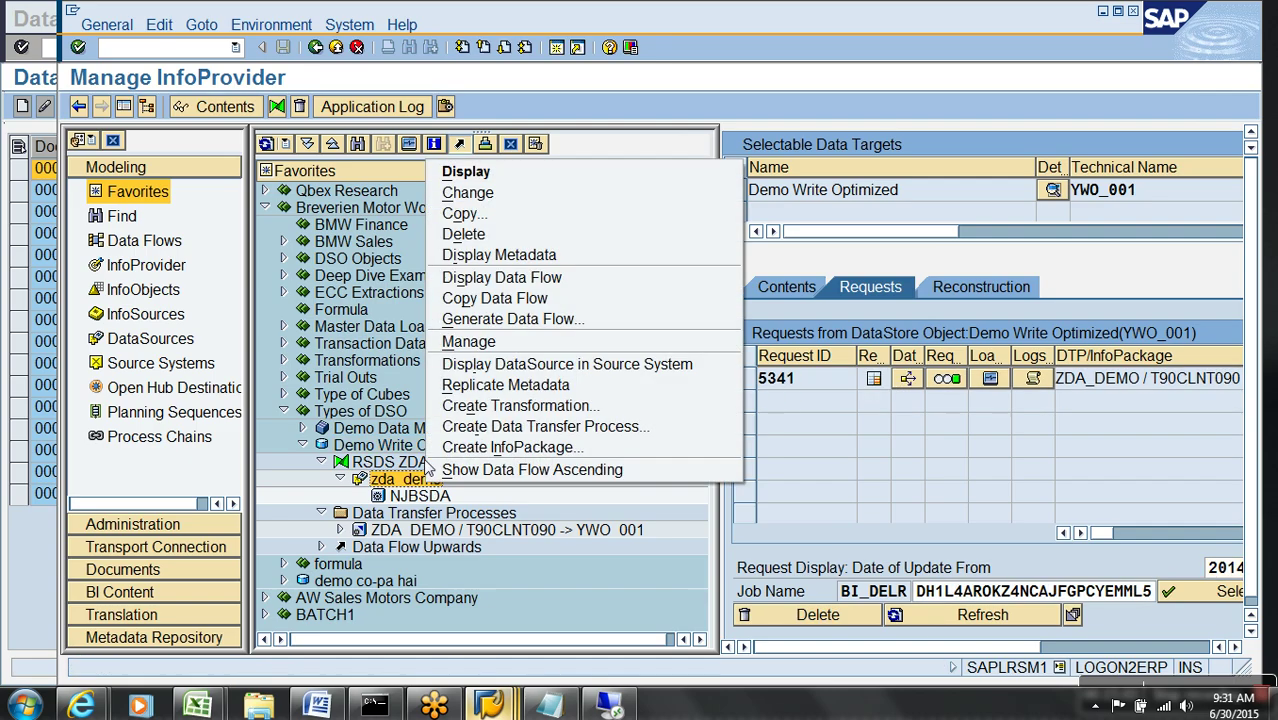
left_click(470, 339)
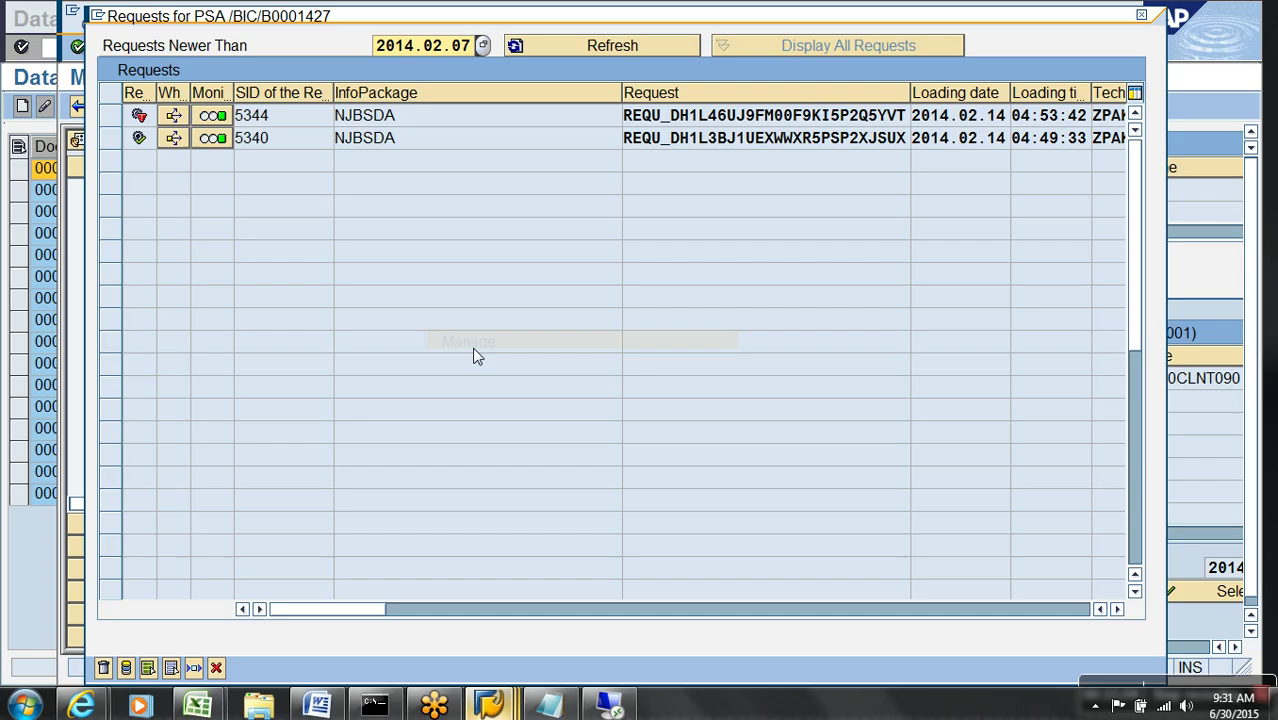
left_click(112, 117)
left_click(127, 668)
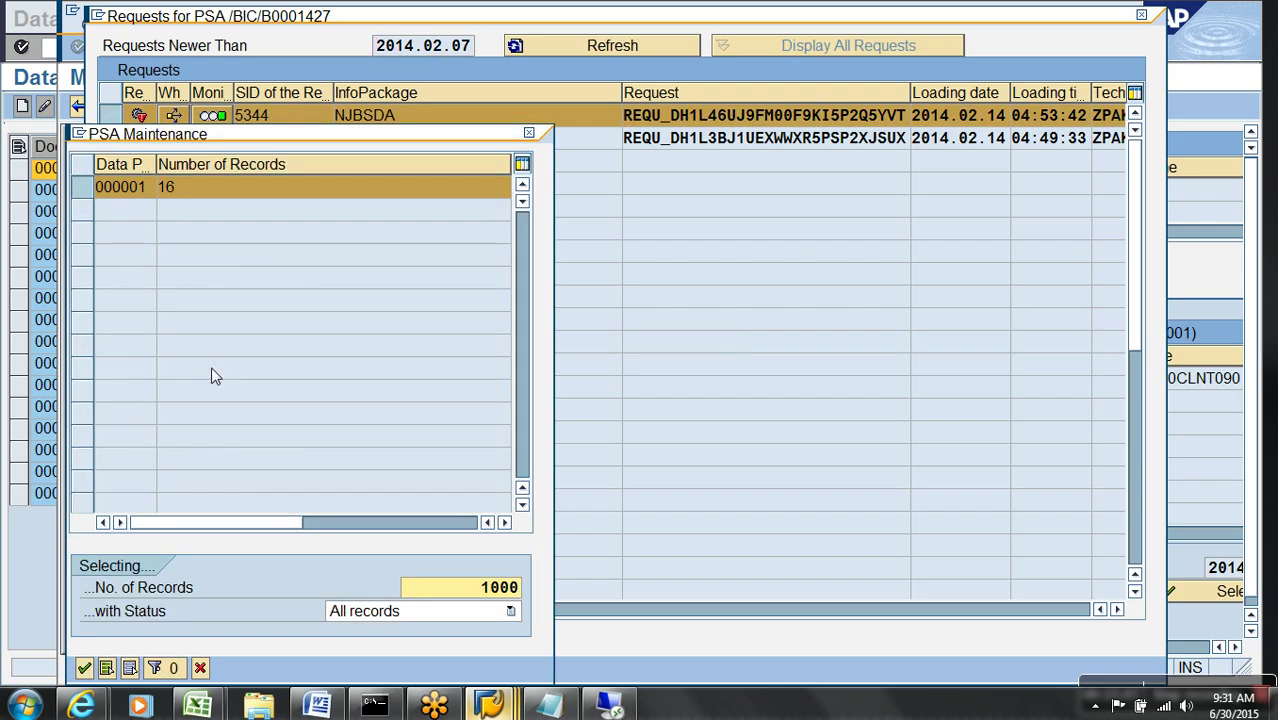
key("Return")
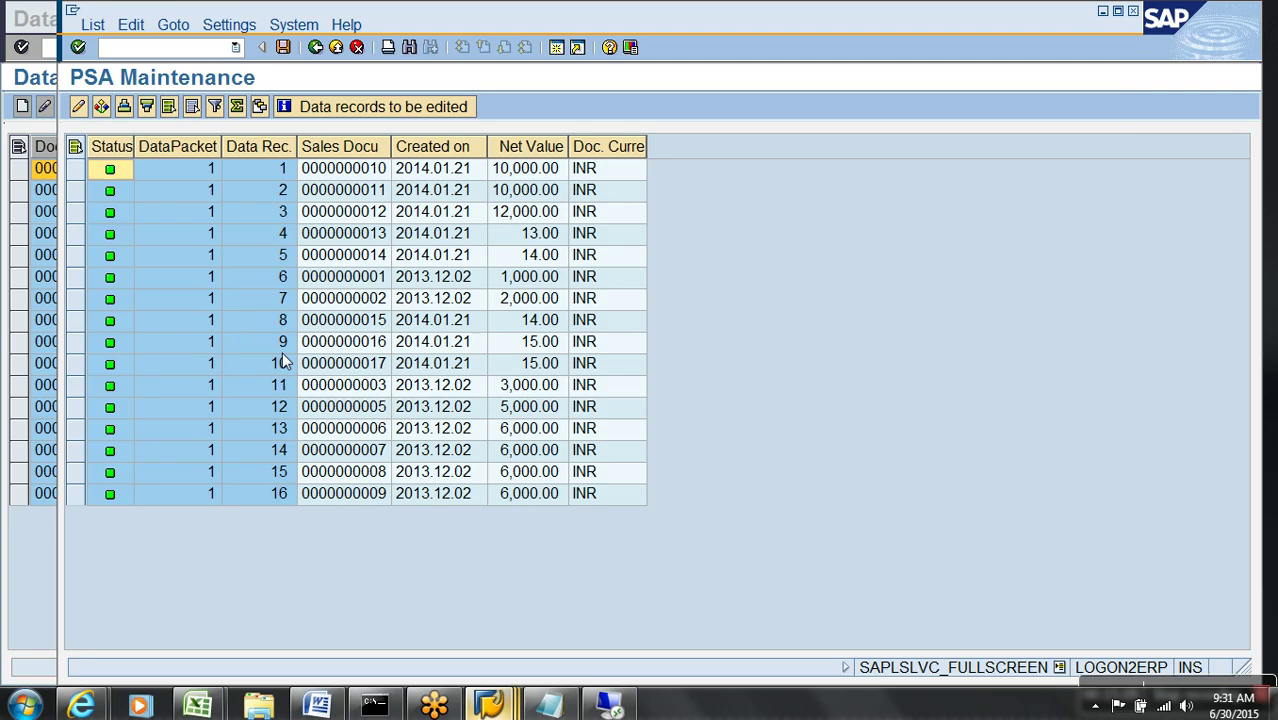
left_click_drag(95, 182, 120, 455)
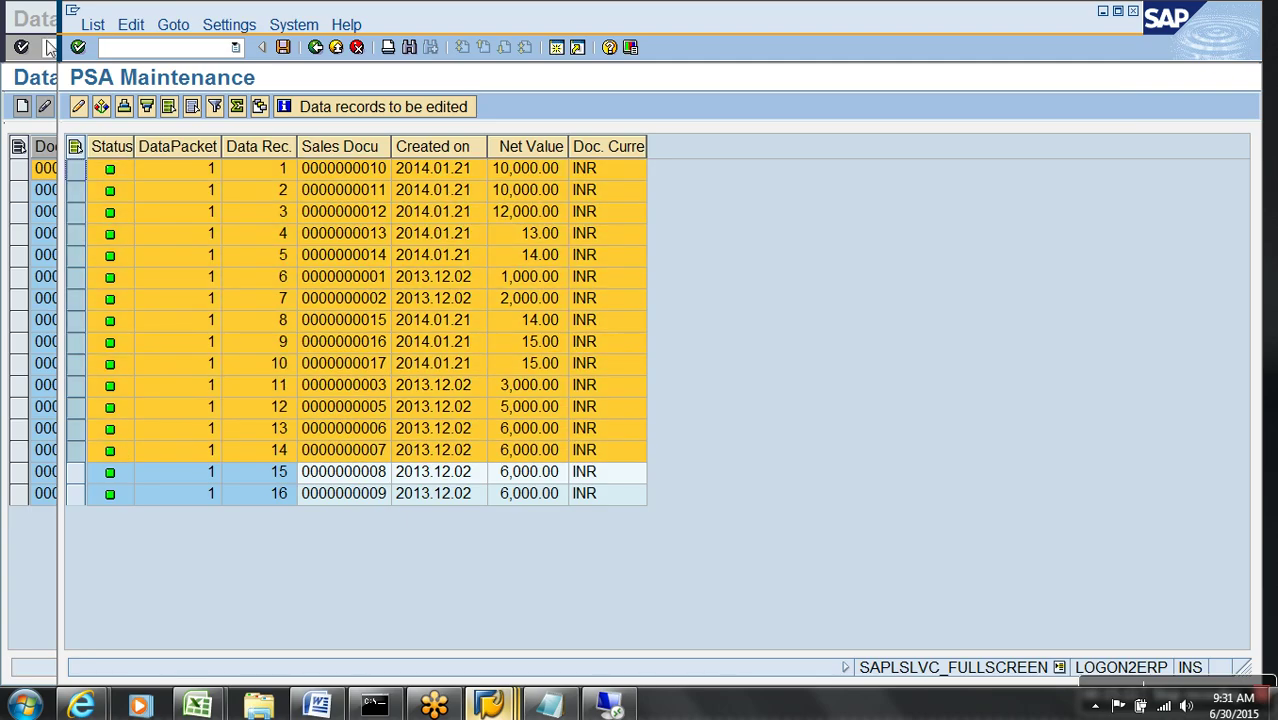
left_click(90, 26)
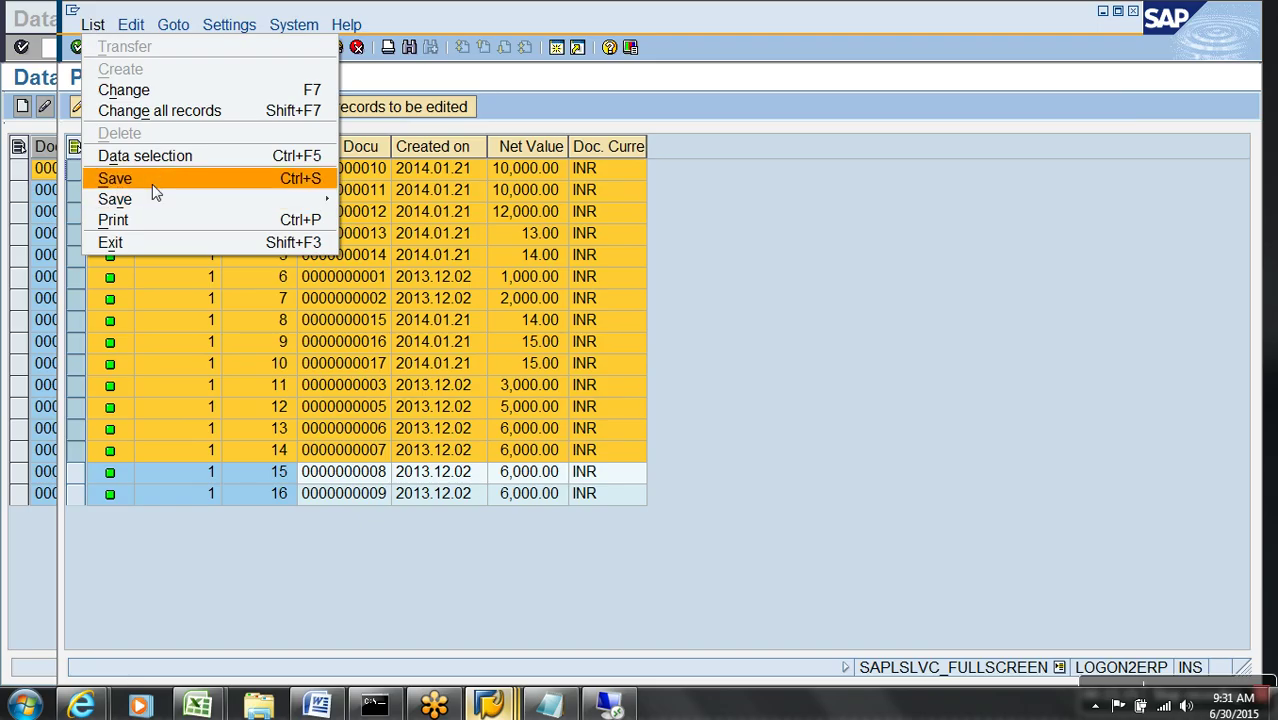
left_click(794, 212)
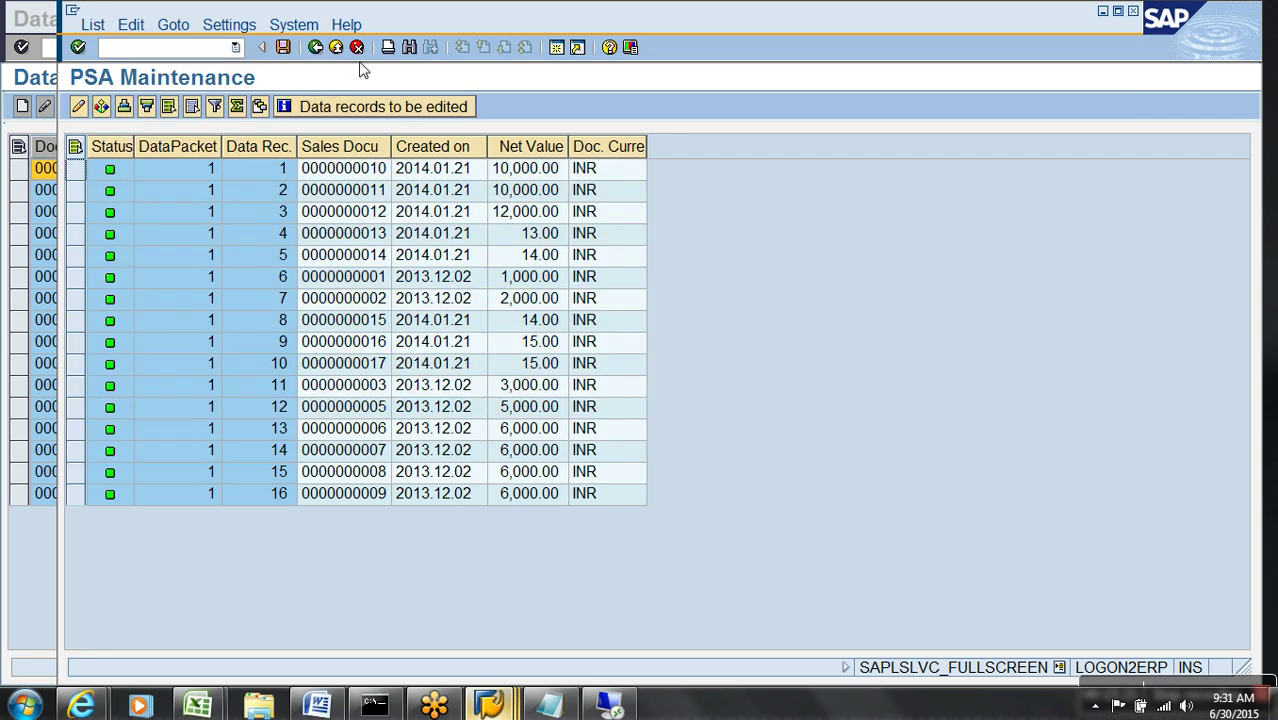
left_click(314, 48)
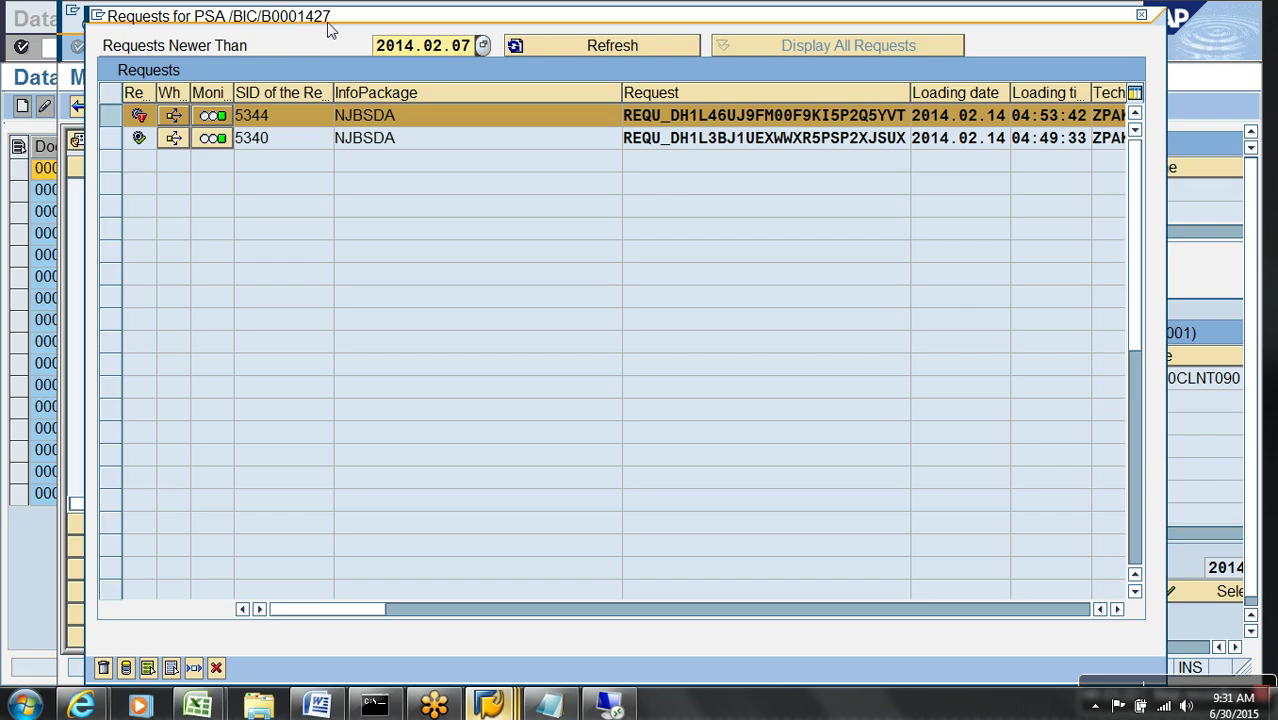
left_click(216, 668)
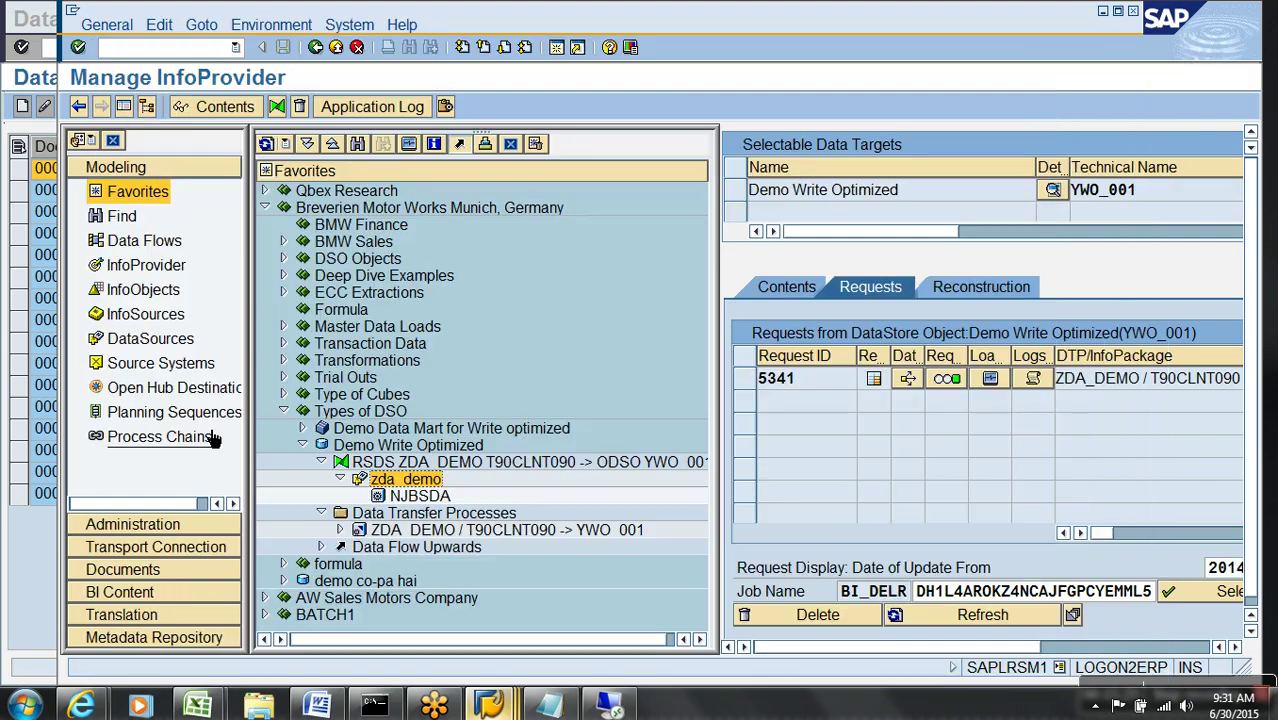
left_click(170, 47)
type("/")
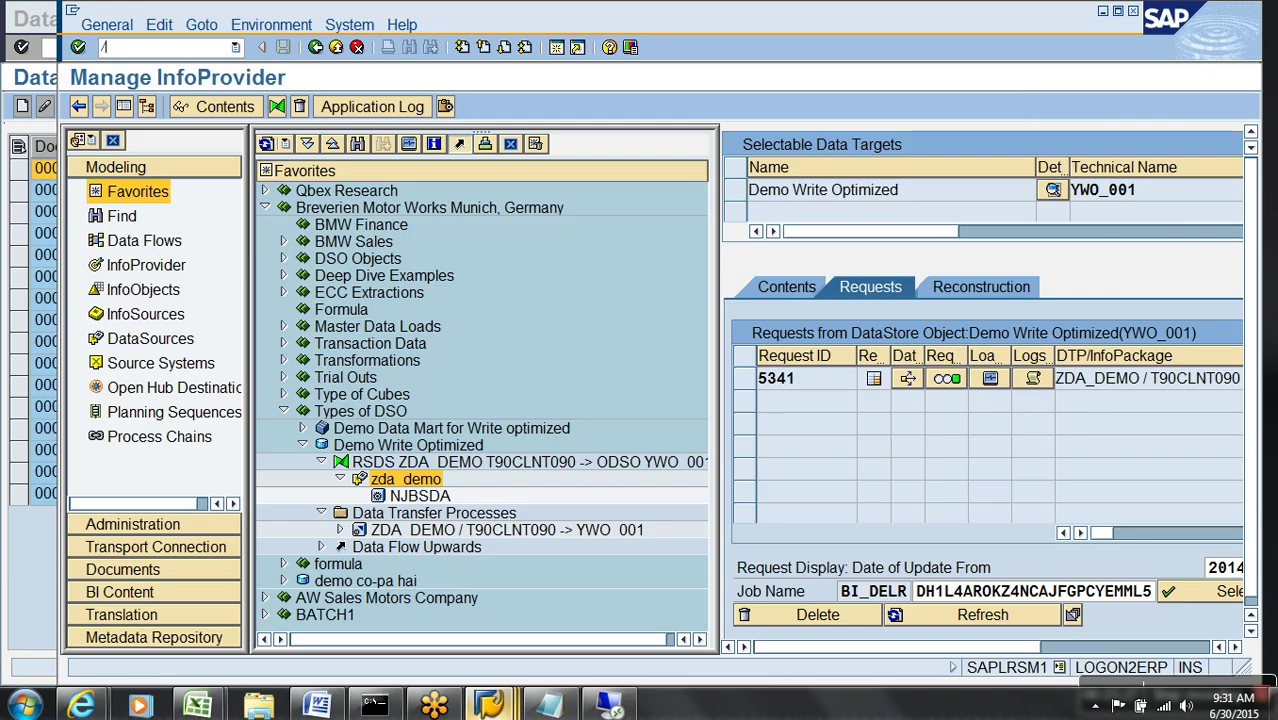
type("OSE11")
key("Return")
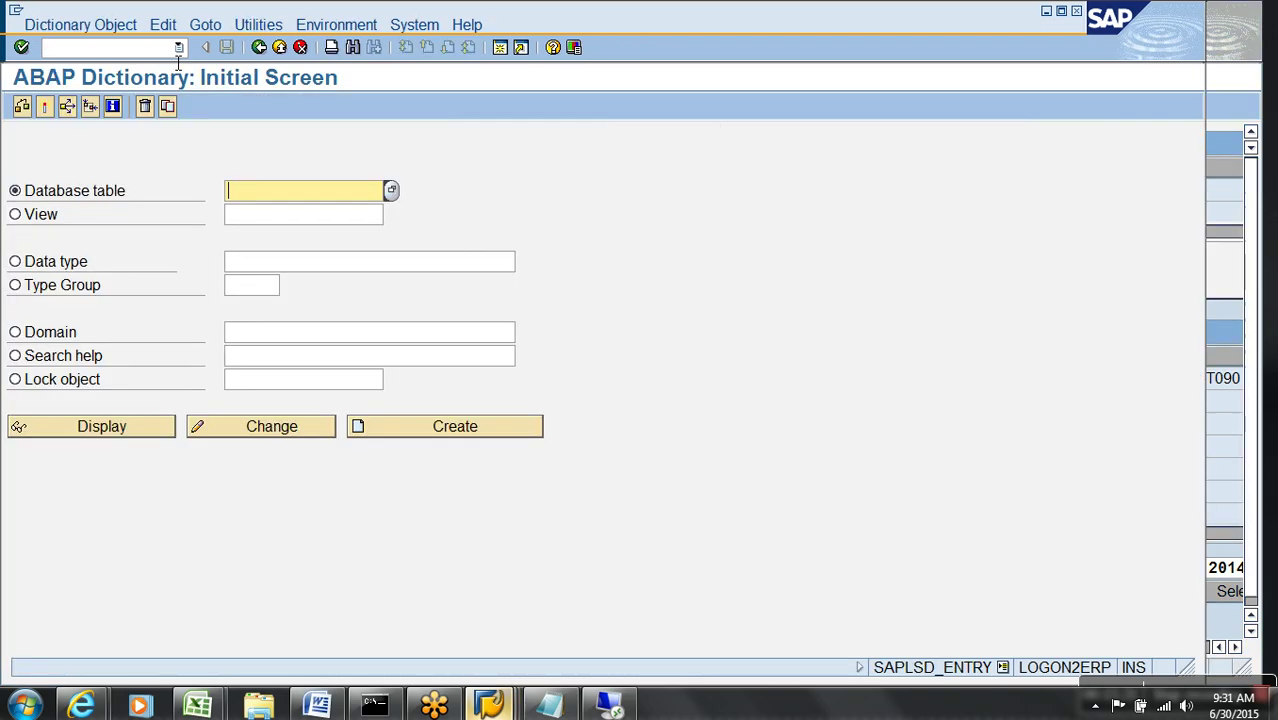
type("/BIC/B0001")
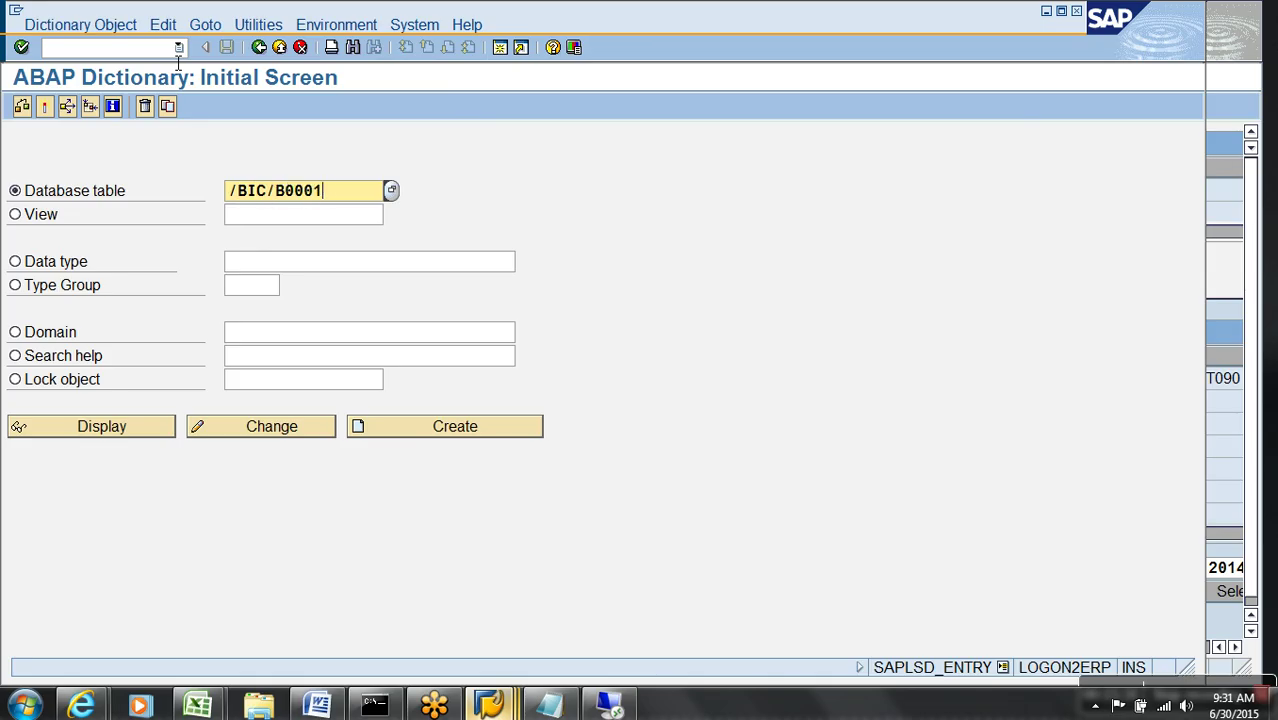
type("427000")
key("Return")
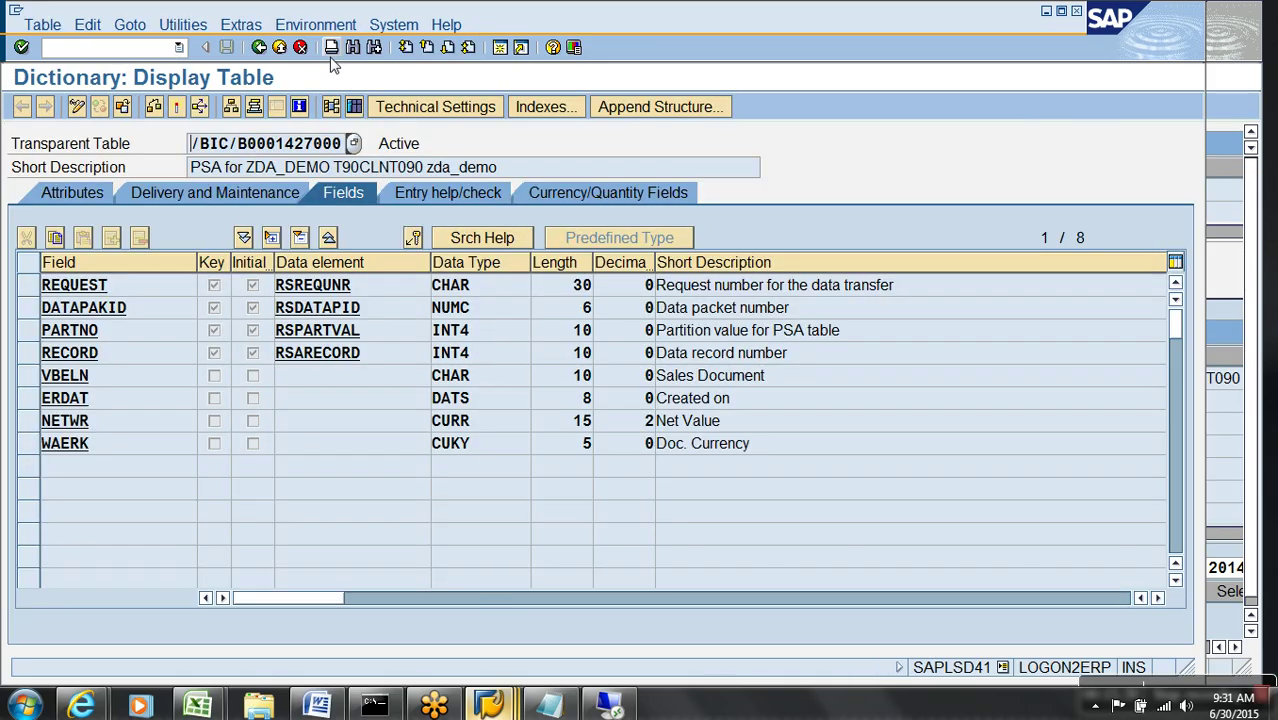
left_click(352, 106)
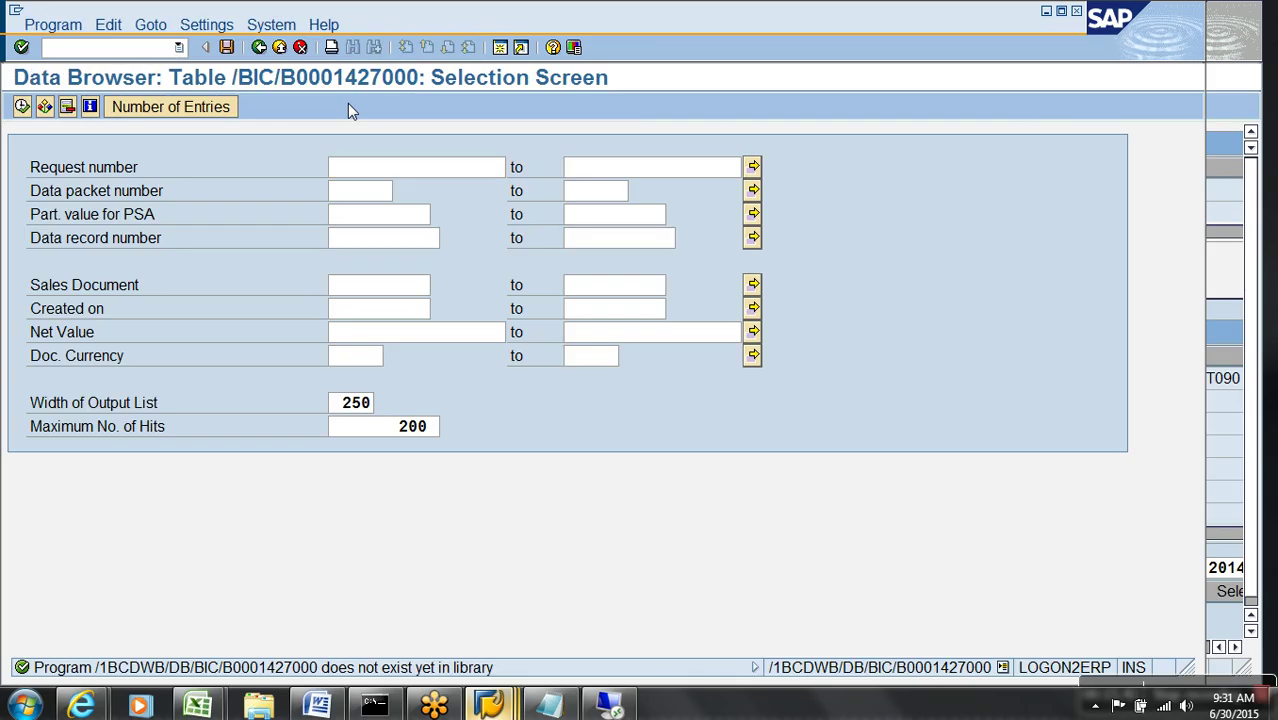
key("F8")
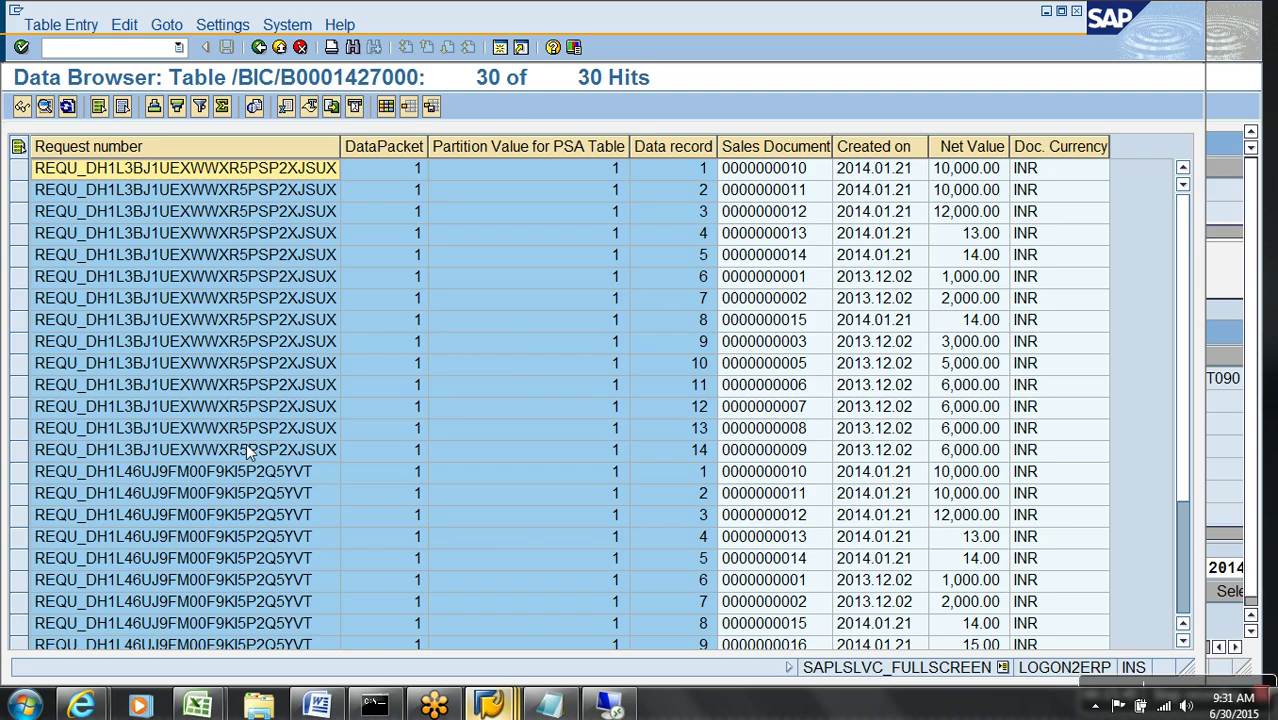
- Select the second request's duplicate rows and display record 1 on its own
scroll(765, 541, "down", 3)
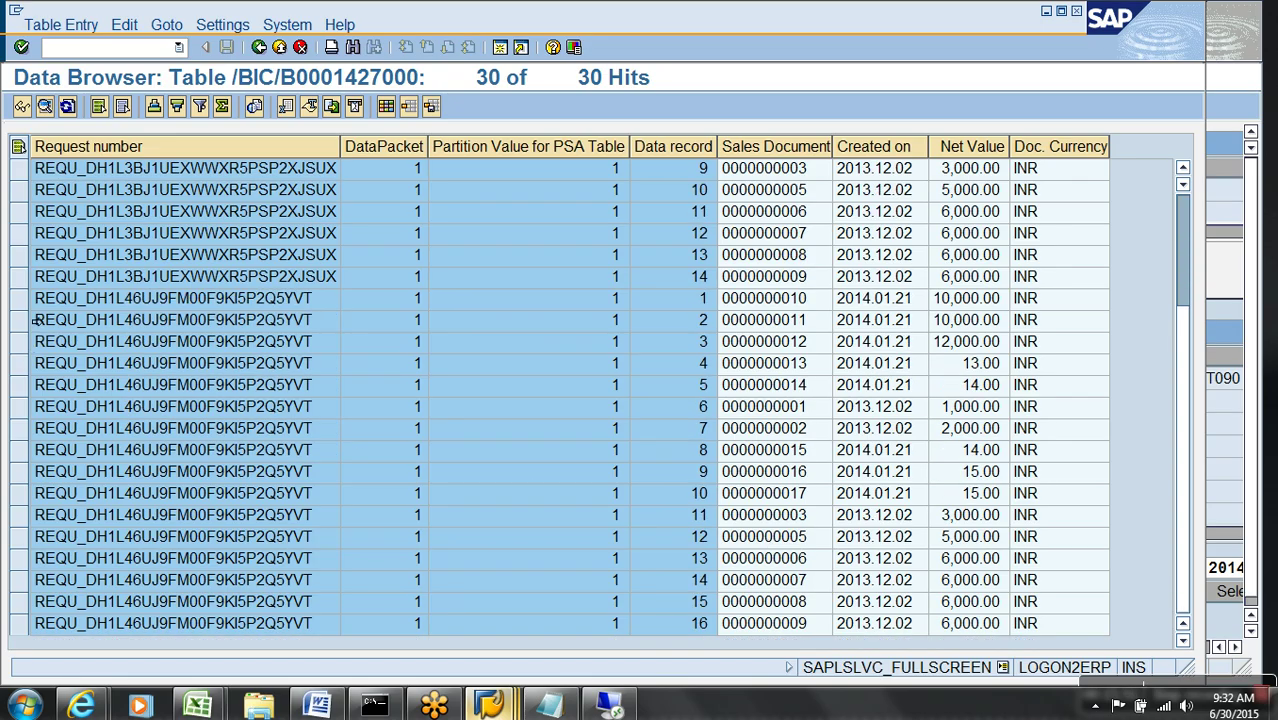
left_click_drag(20, 298, 114, 589)
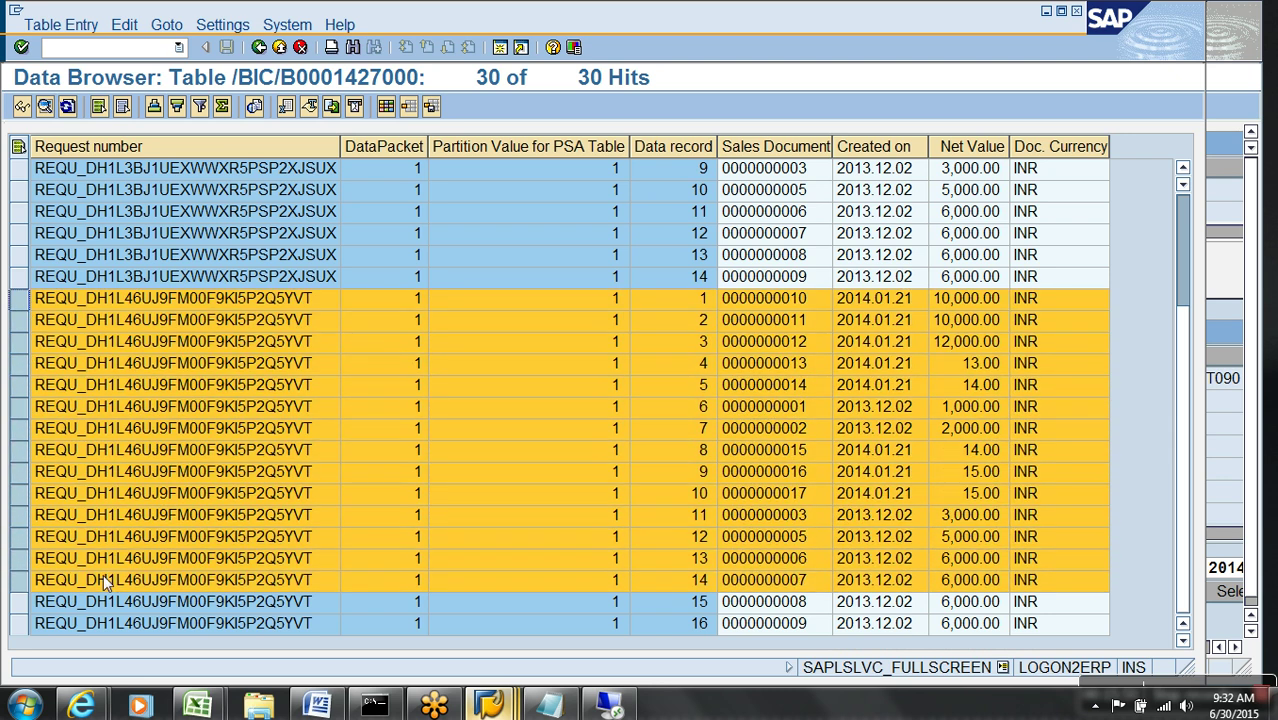
left_click(22, 106)
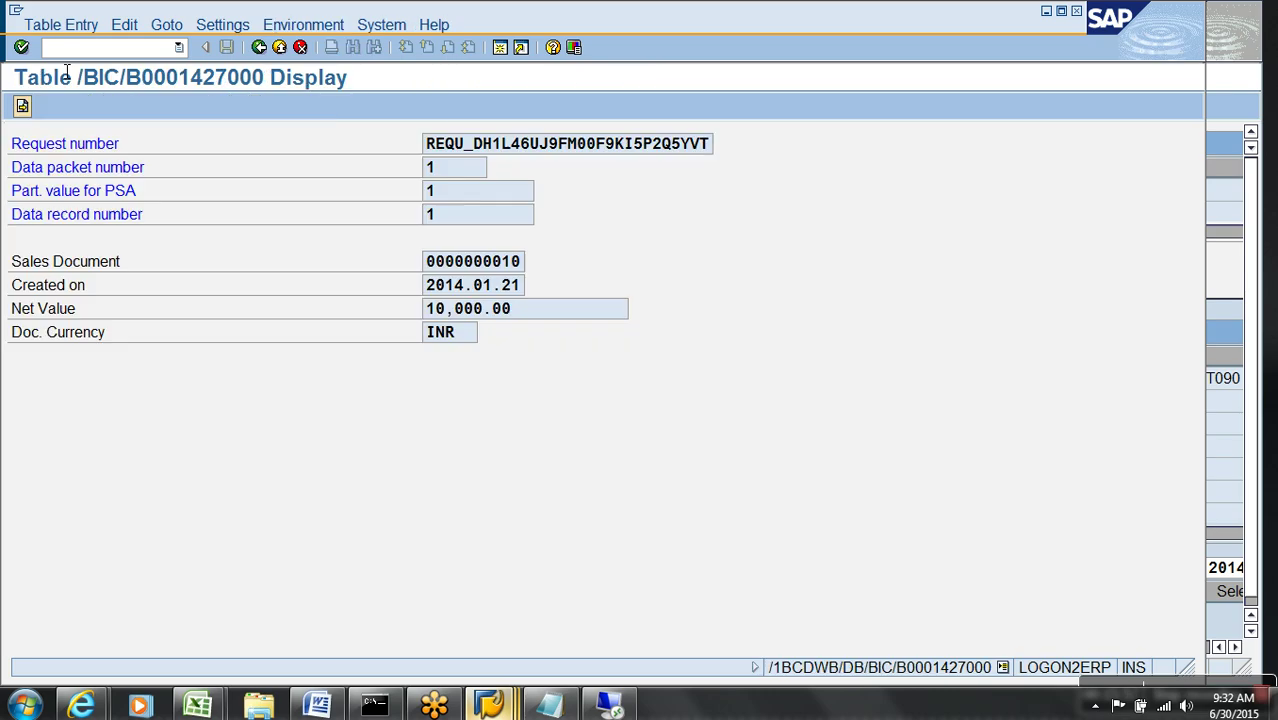
- Enter /h debugging and change the CODE variable from SHOW to DELE to reach delete mode
type("/h")
key("Return")
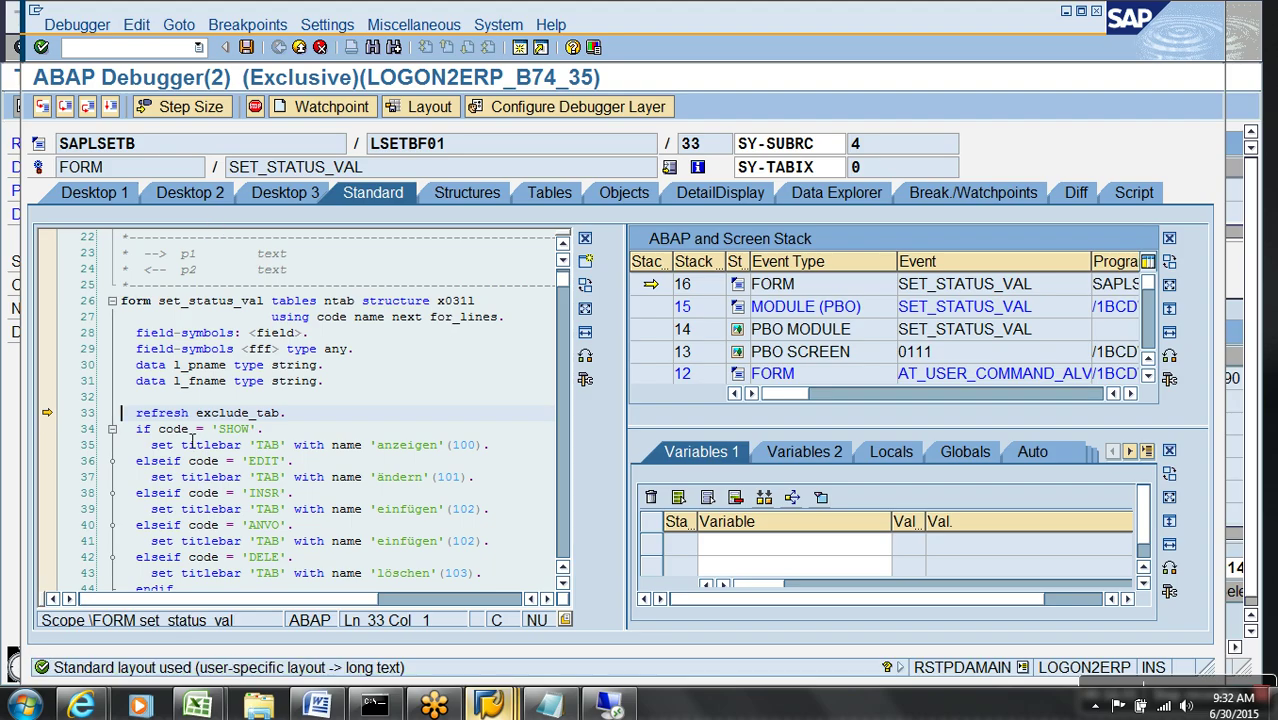
double_click(186, 430)
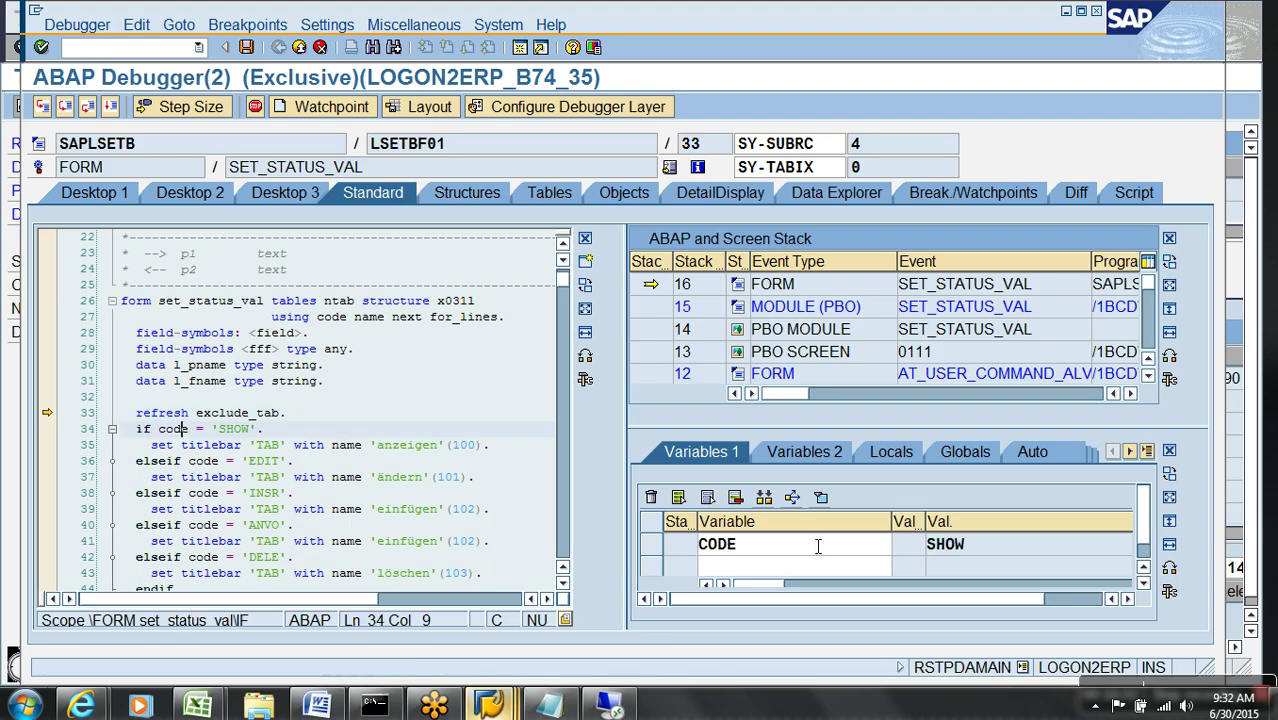
left_click_drag(1062, 598, 1080, 583)
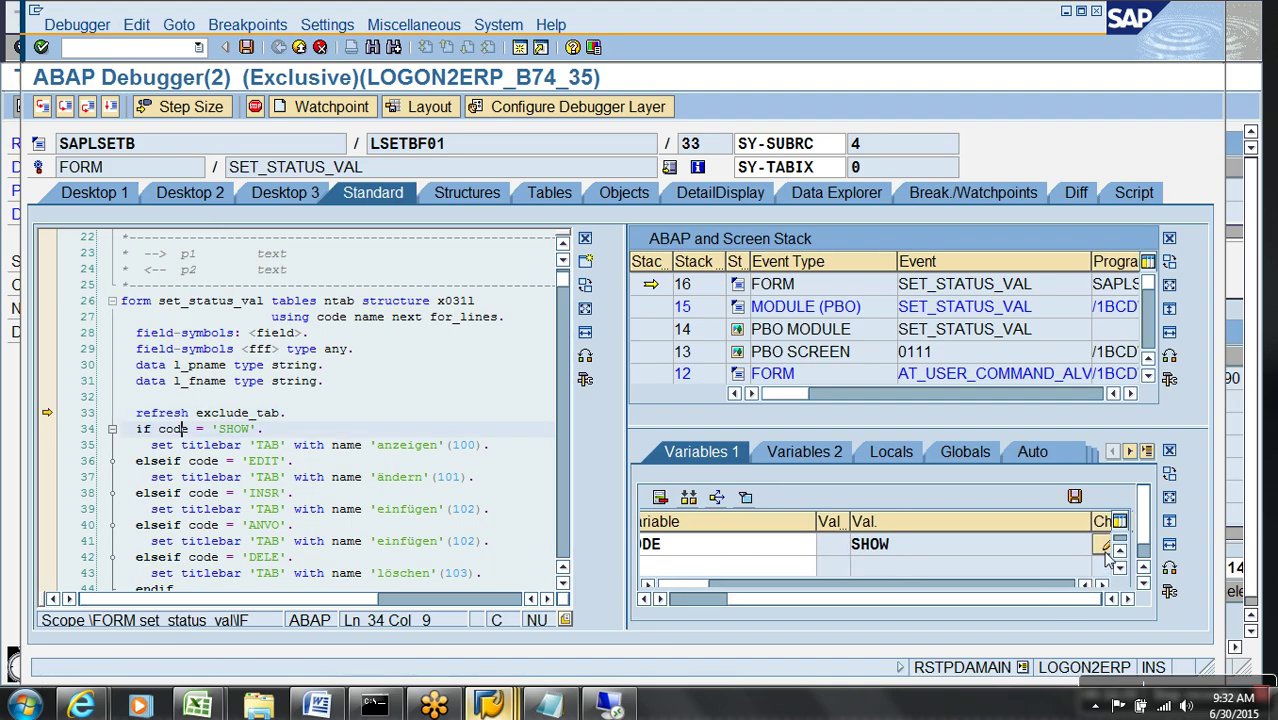
left_click(1104, 548)
left_click_drag(828, 553, 702, 553)
type("DELE")
key("Return")
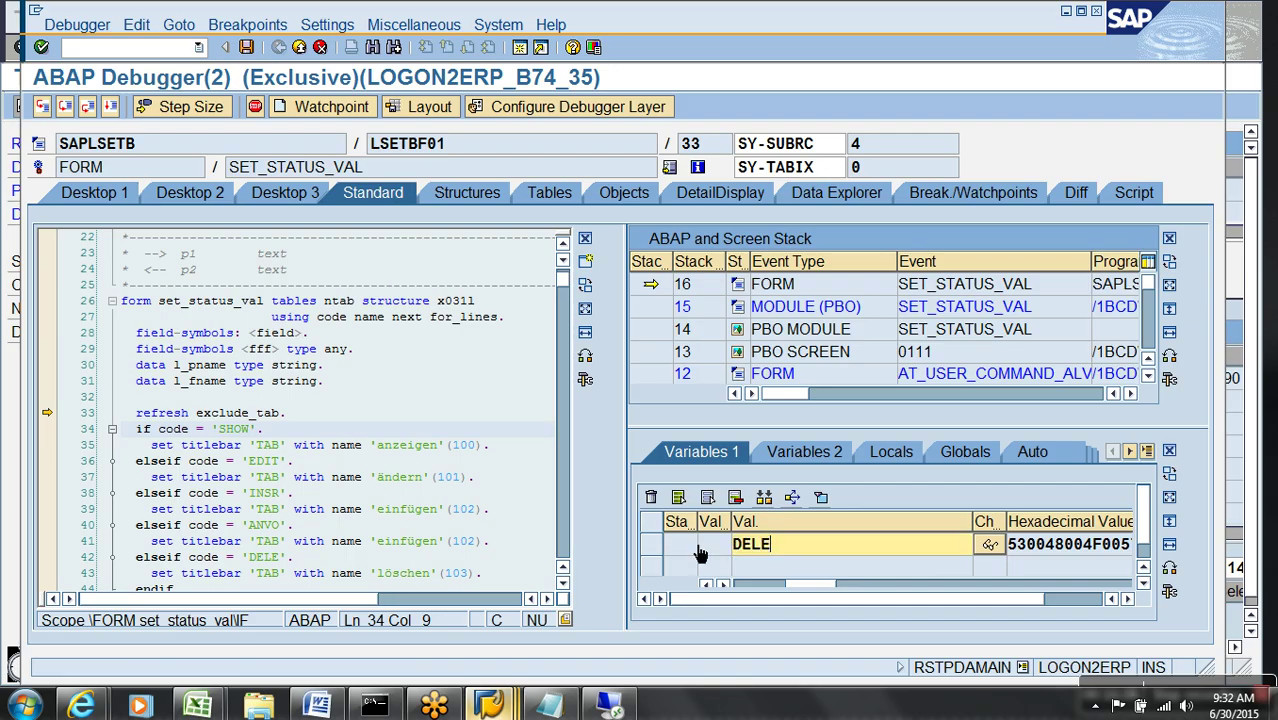
key("F8")
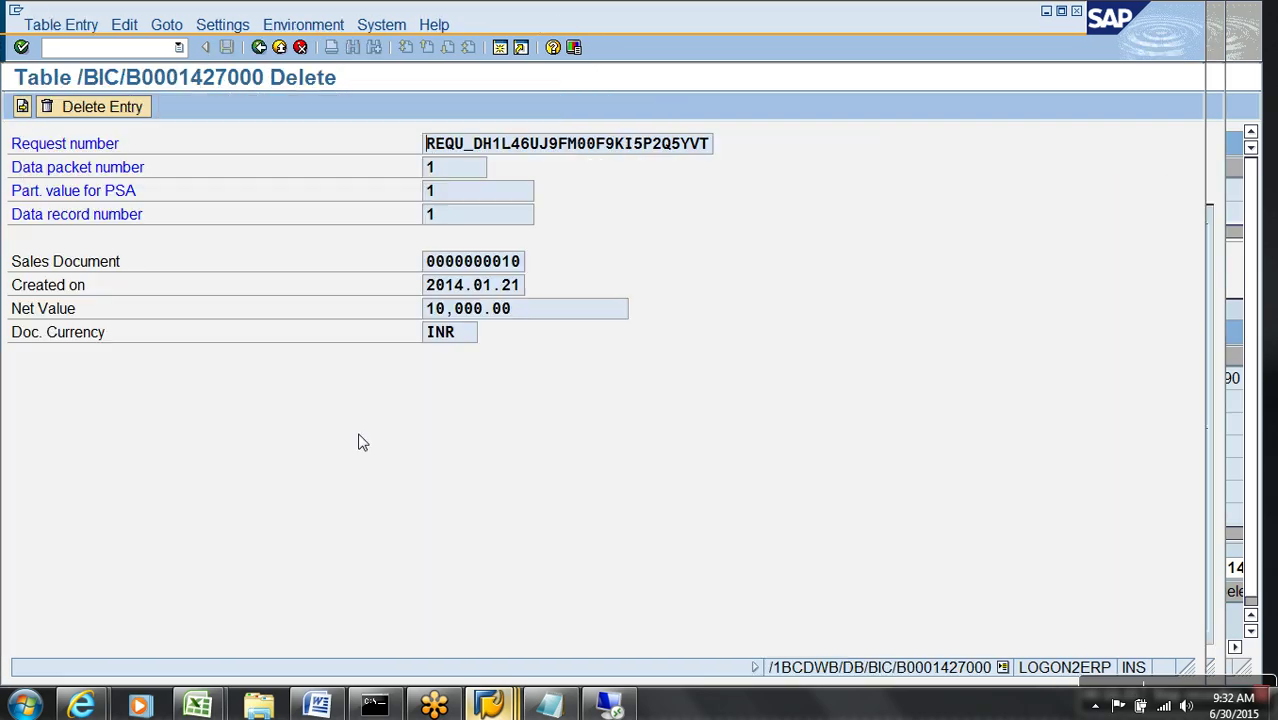
- Delete duplicate PSA records 2 through 14, then go back and refresh the list to 16 entries
left_click(104, 107)
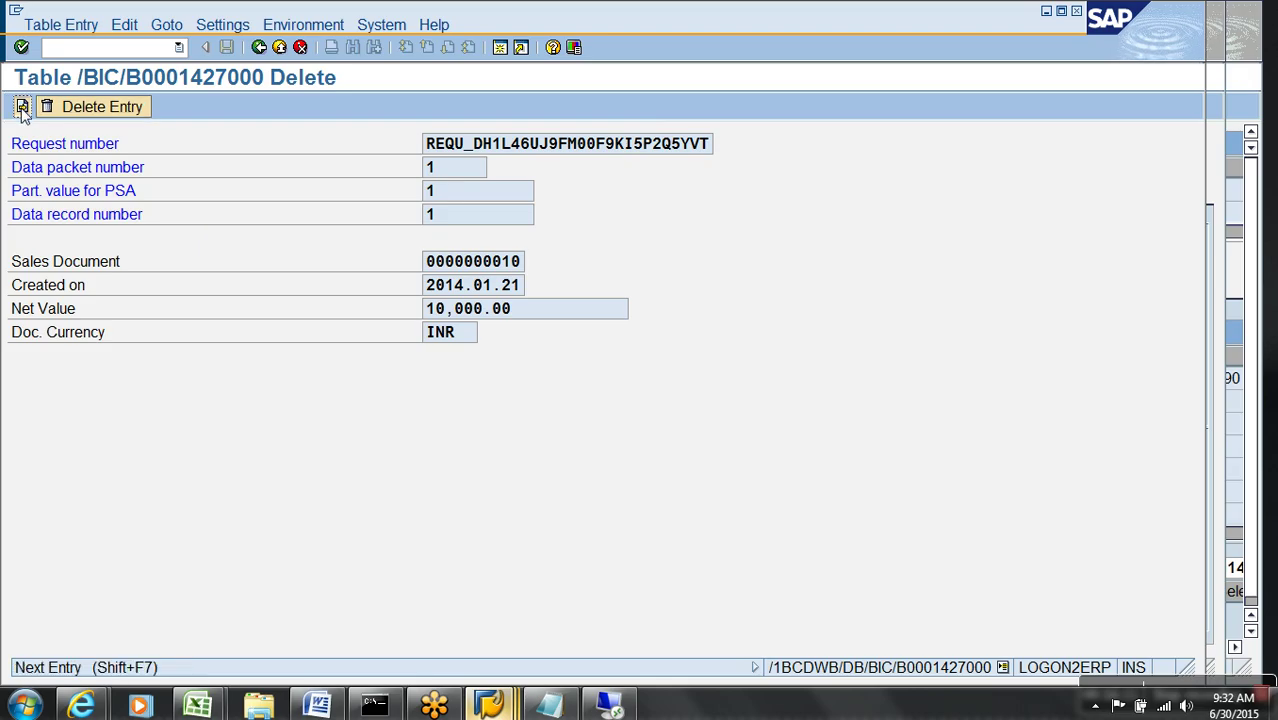
left_click(70, 112)
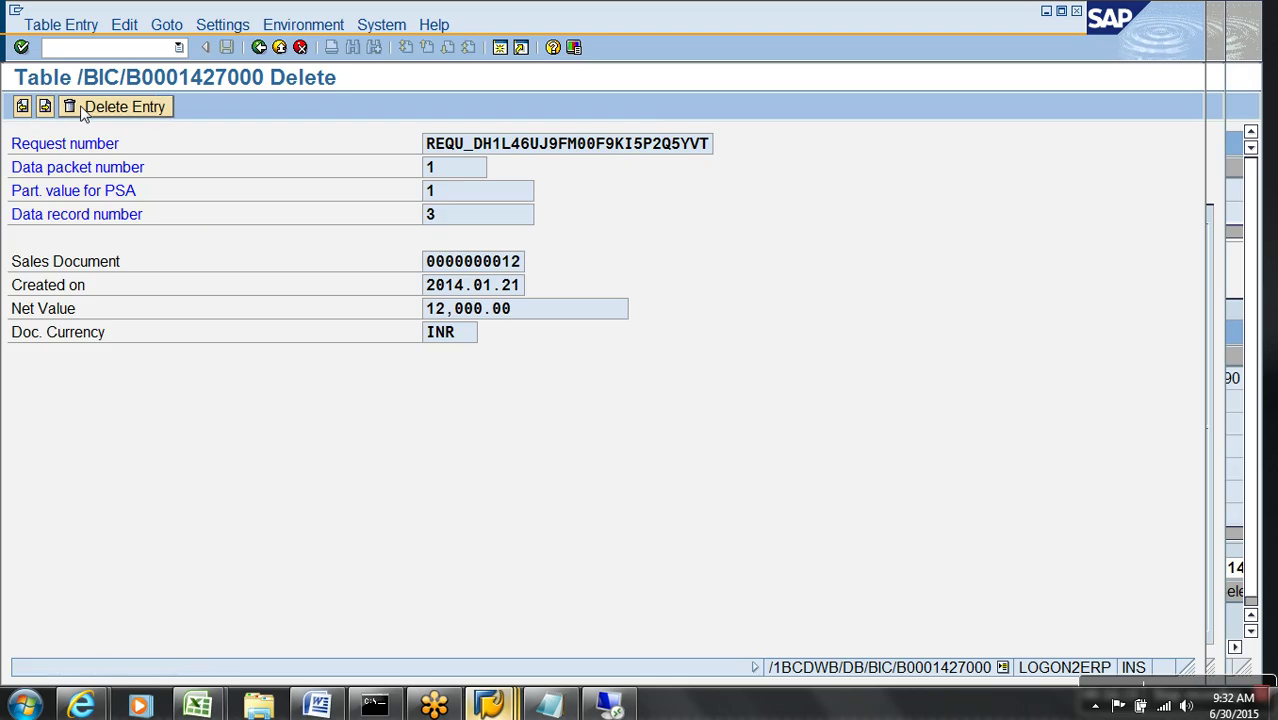
left_click(100, 108)
left_click(100, 108)
left_click(44, 107)
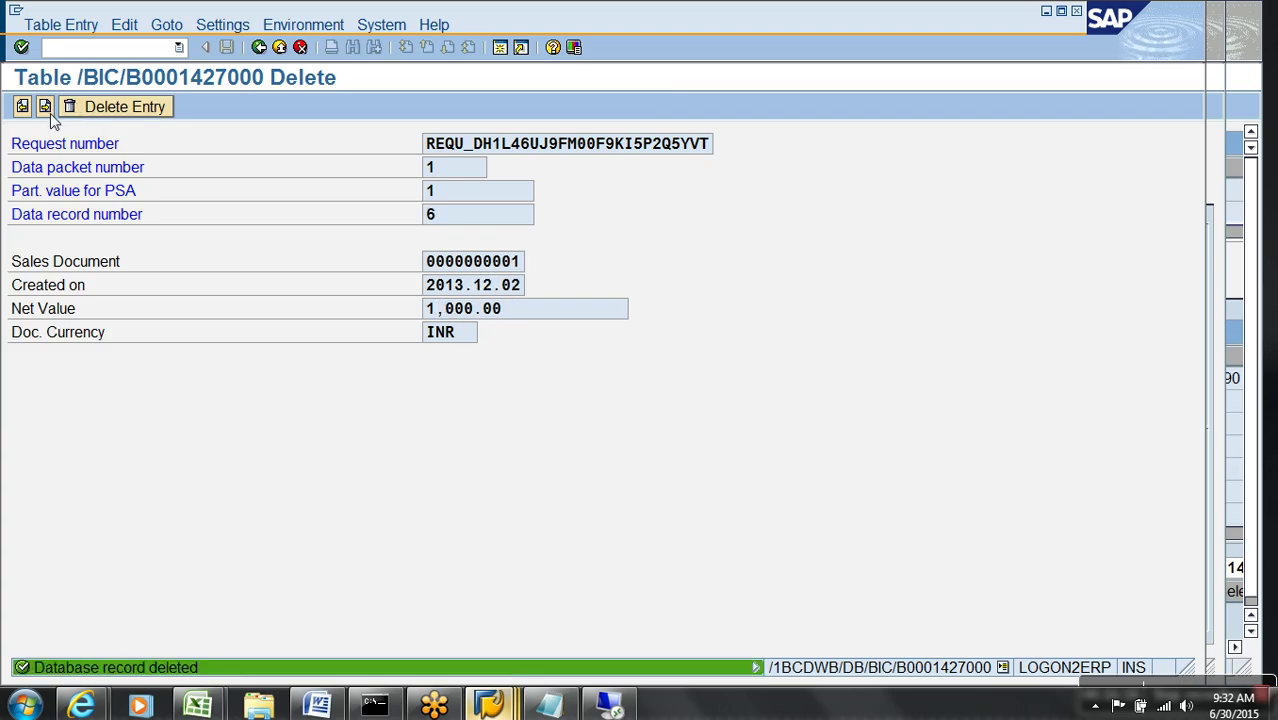
left_click(44, 107)
left_click(44, 107)
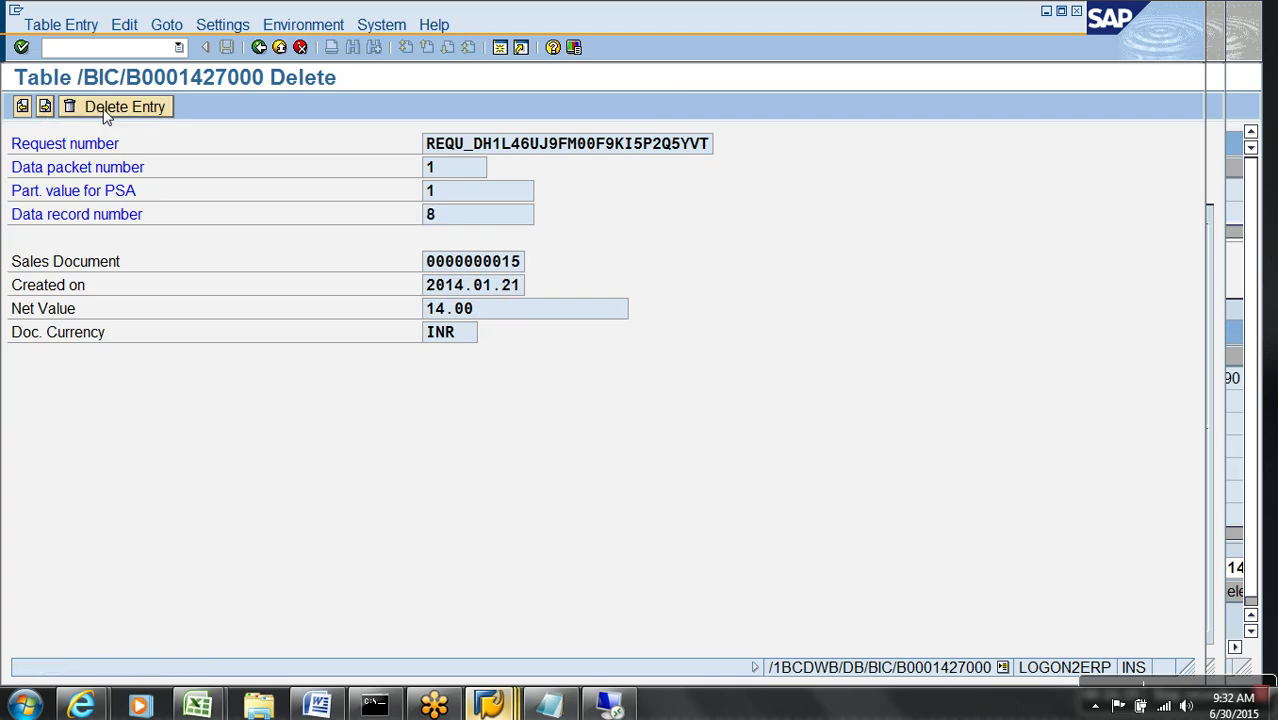
left_click(47, 109)
left_click(68, 106)
left_click(45, 107)
left_click(46, 108)
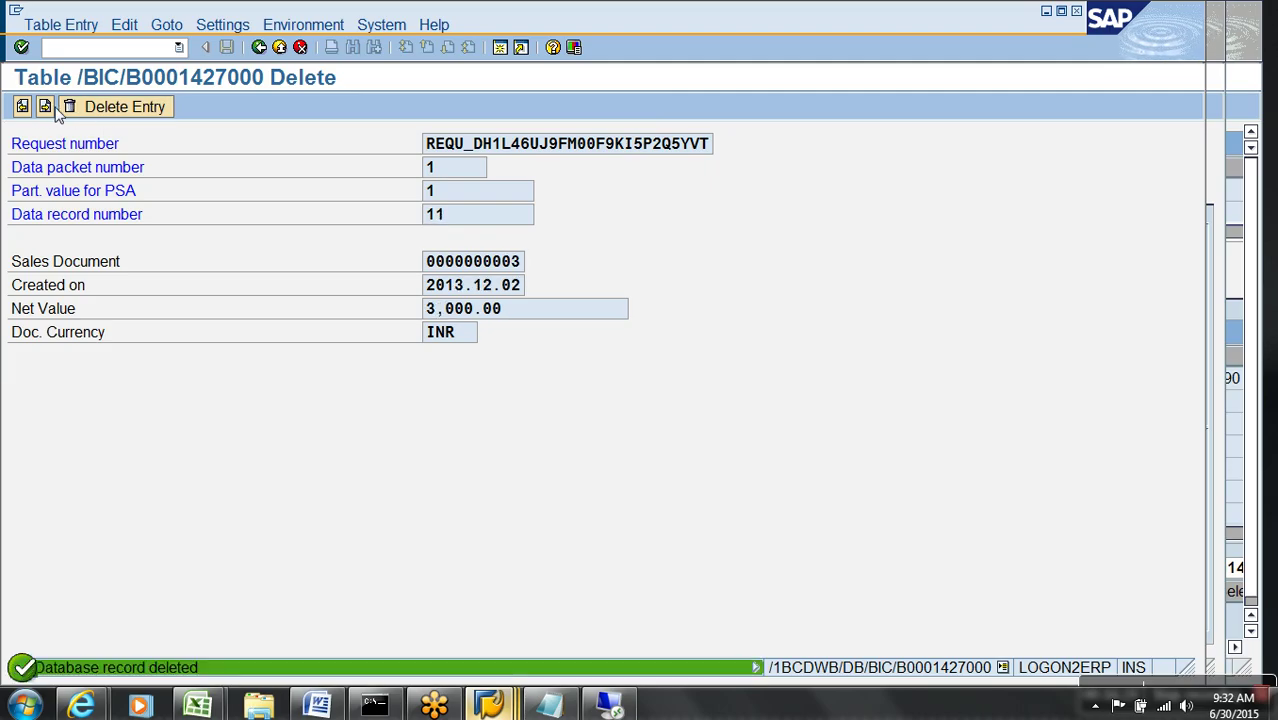
left_click(45, 107)
left_click(44, 107)
left_click(45, 108)
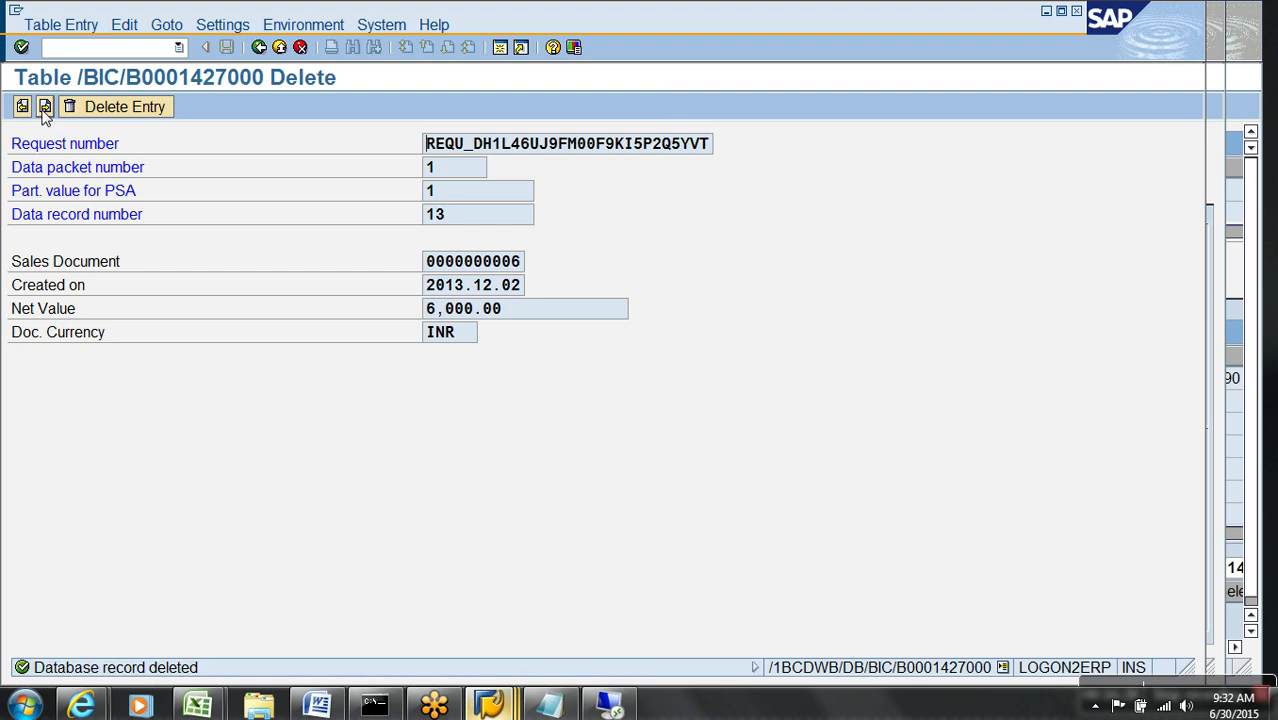
left_click(108, 110)
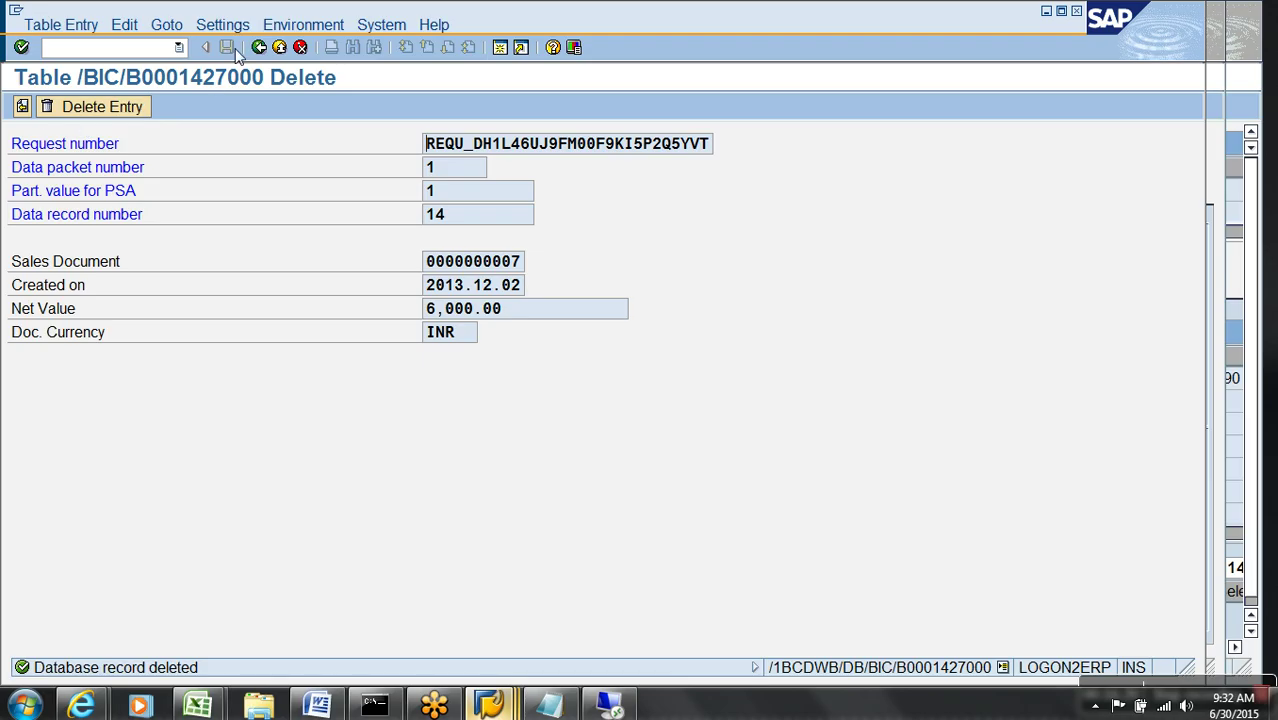
left_click(258, 47)
left_click(67, 106)
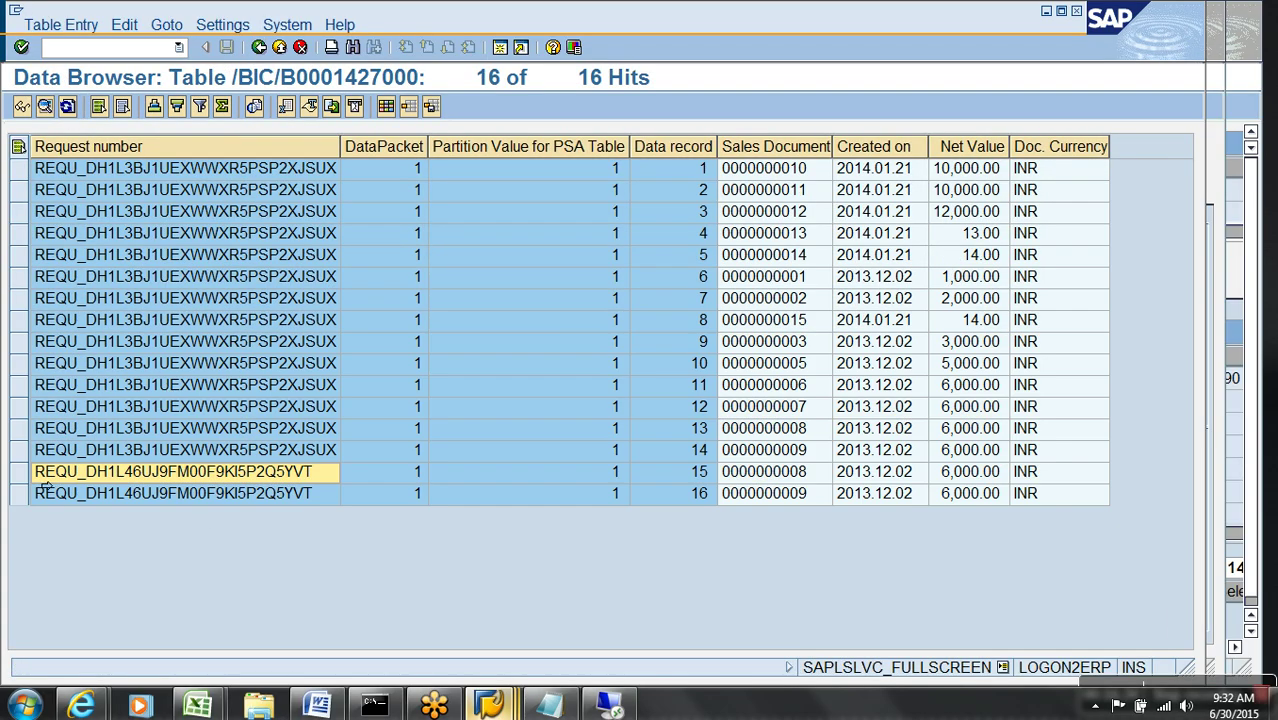
- Select rows 15 and 16, stop the debugging session and return to RSA1 via /NRSA1
left_click_drag(19, 471, 30, 517)
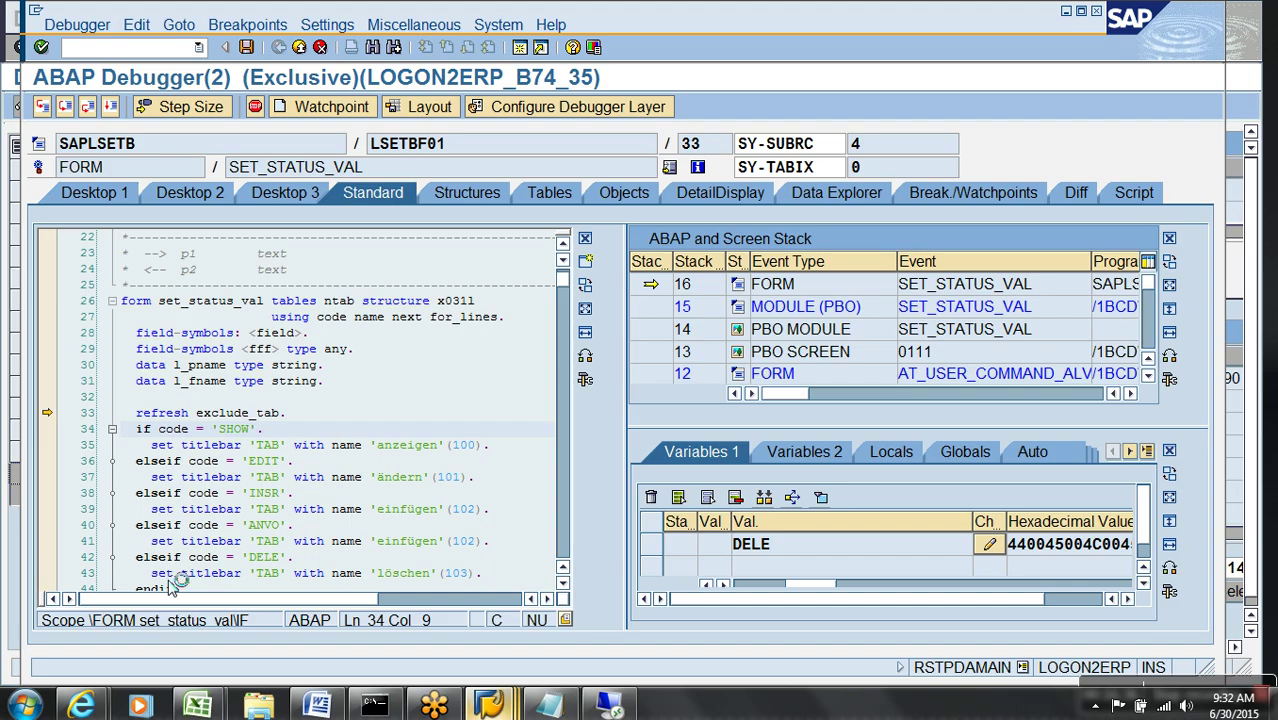
key("alt+space")
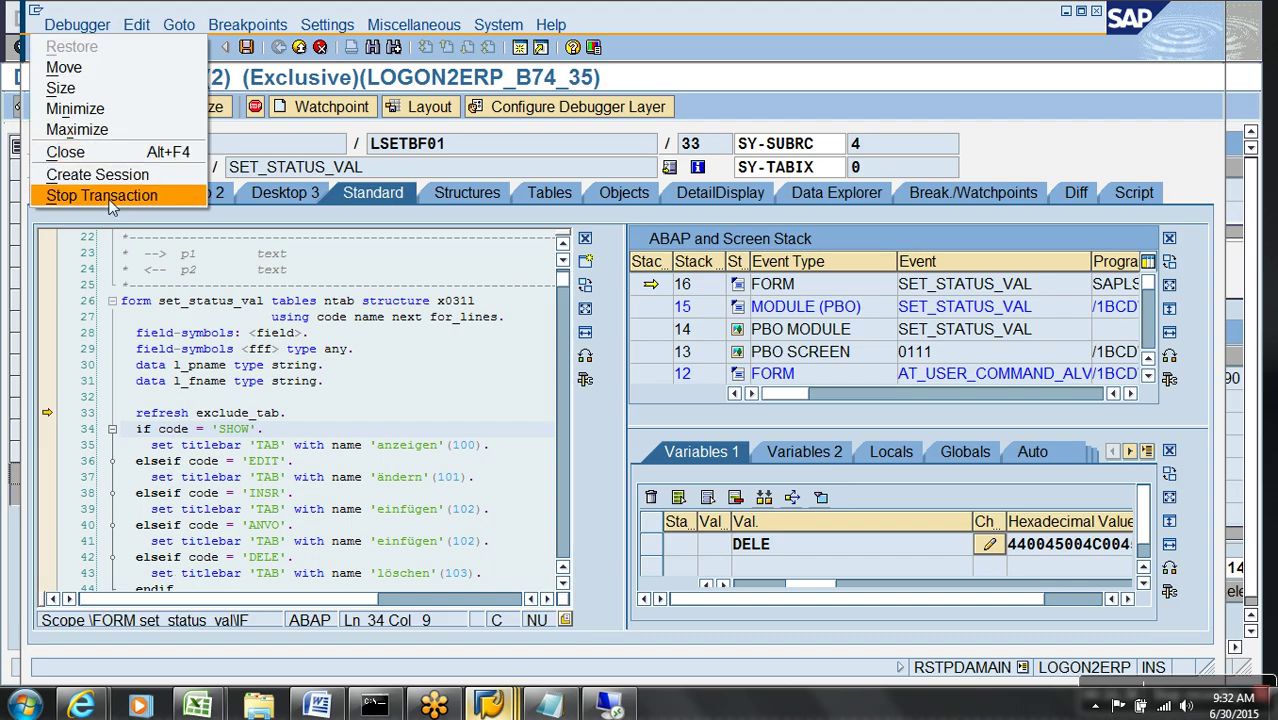
left_click(120, 195)
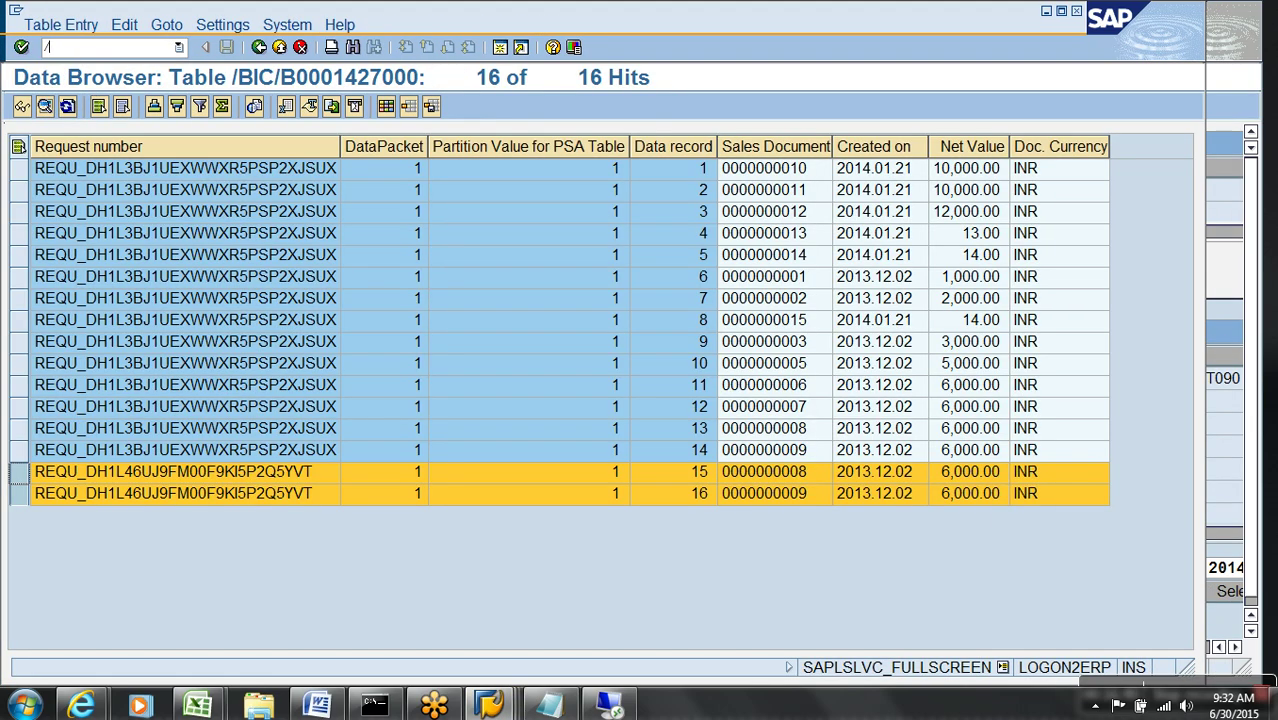
type("/NRSA1")
key("Return")
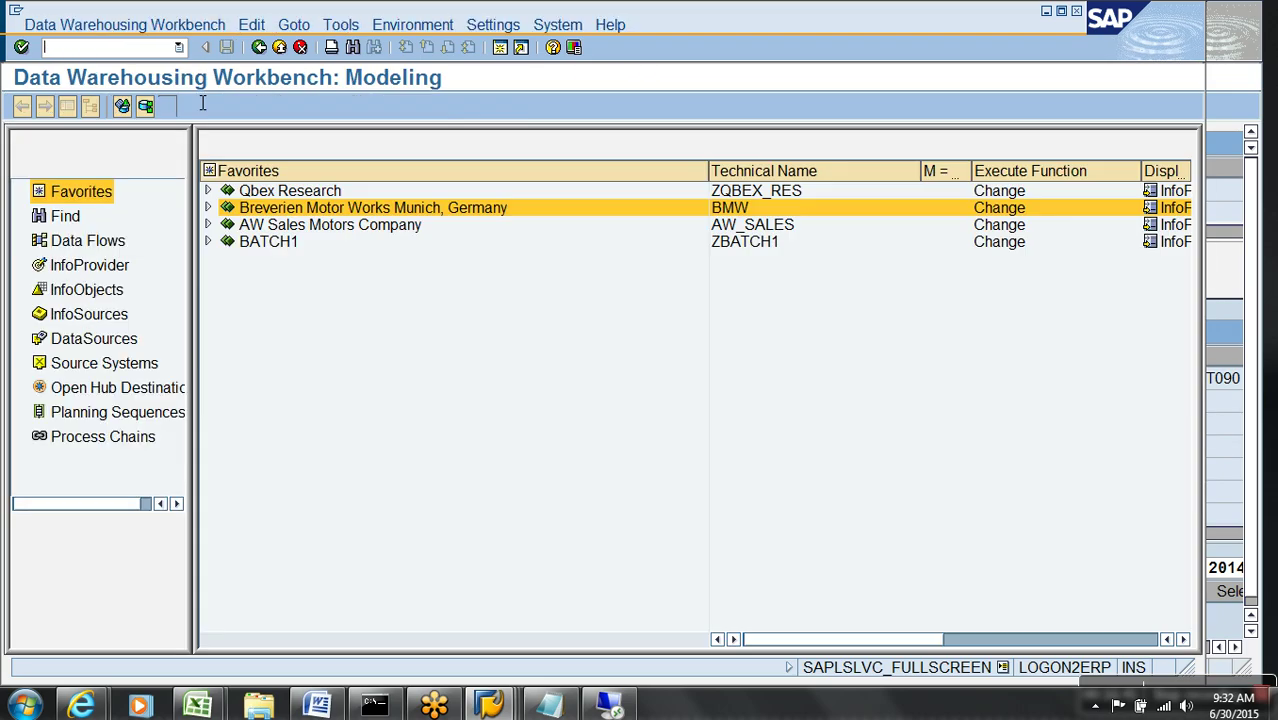
- Expand Breverien Motor Works > Types of DSO > Demo Write Optimized to the ZDA_DEMO DTP
left_click(207, 209)
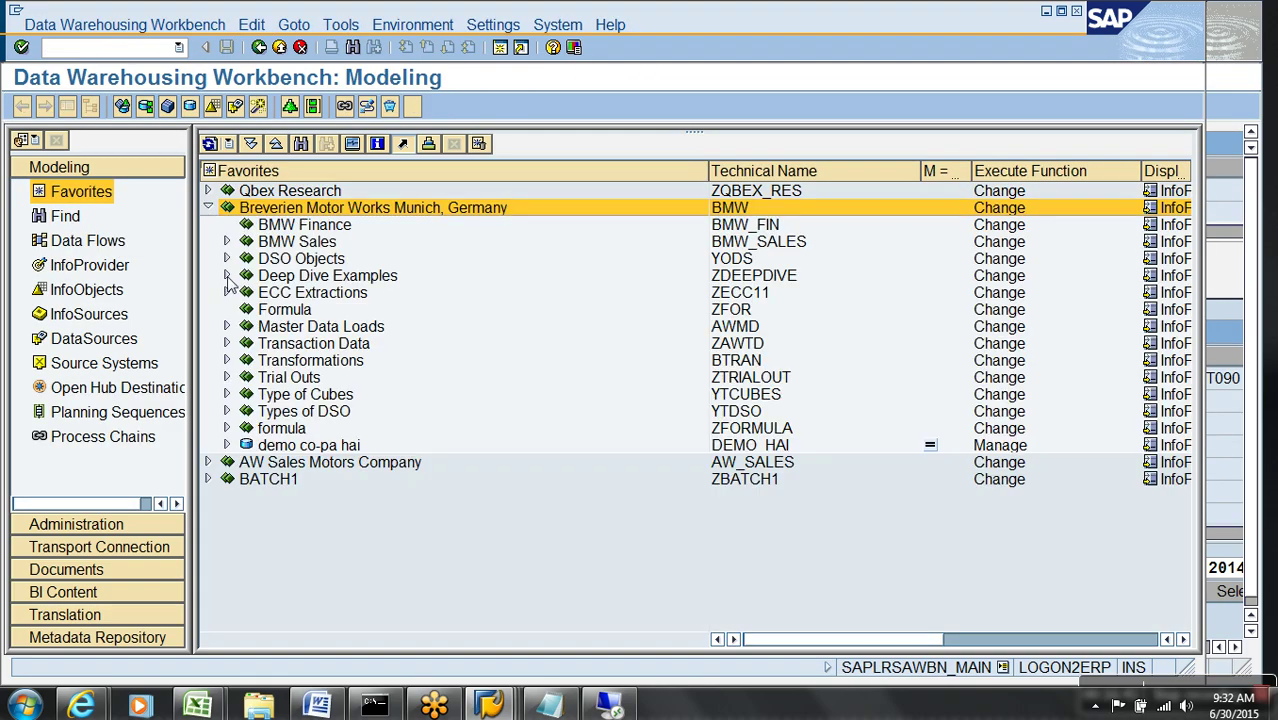
left_click(226, 411)
left_click(245, 445)
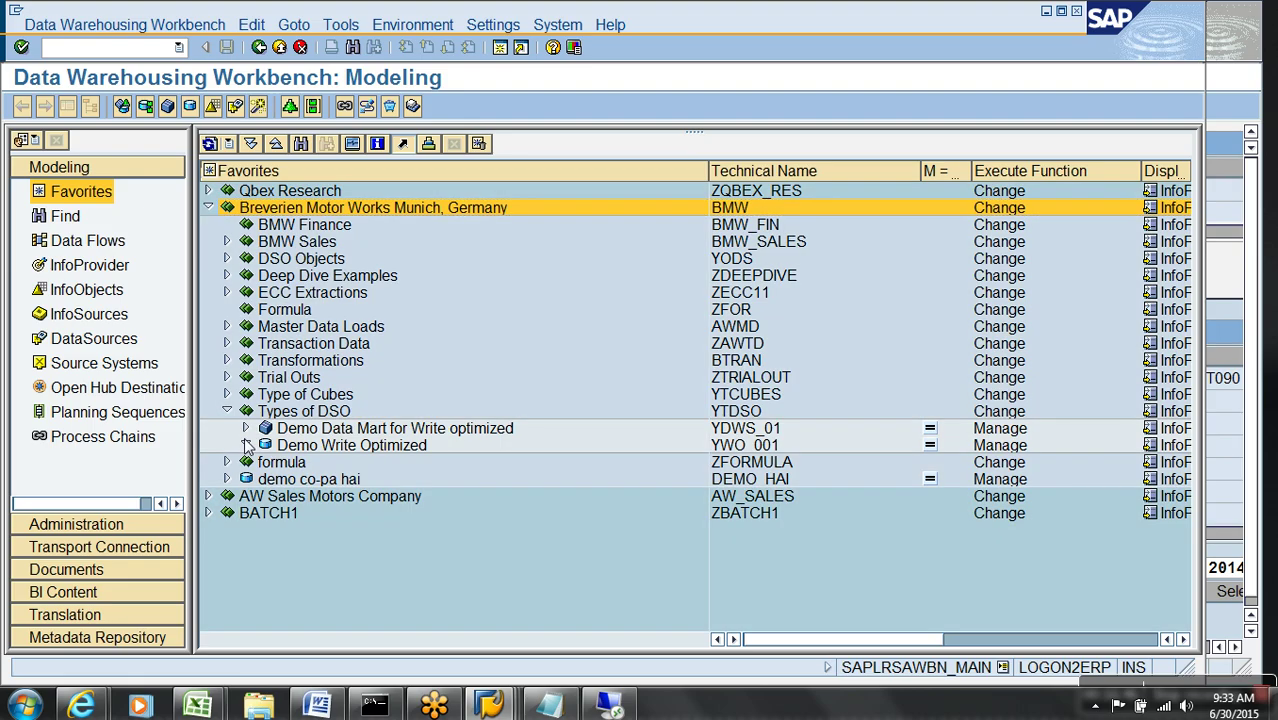
left_click(265, 480)
right_click(336, 496)
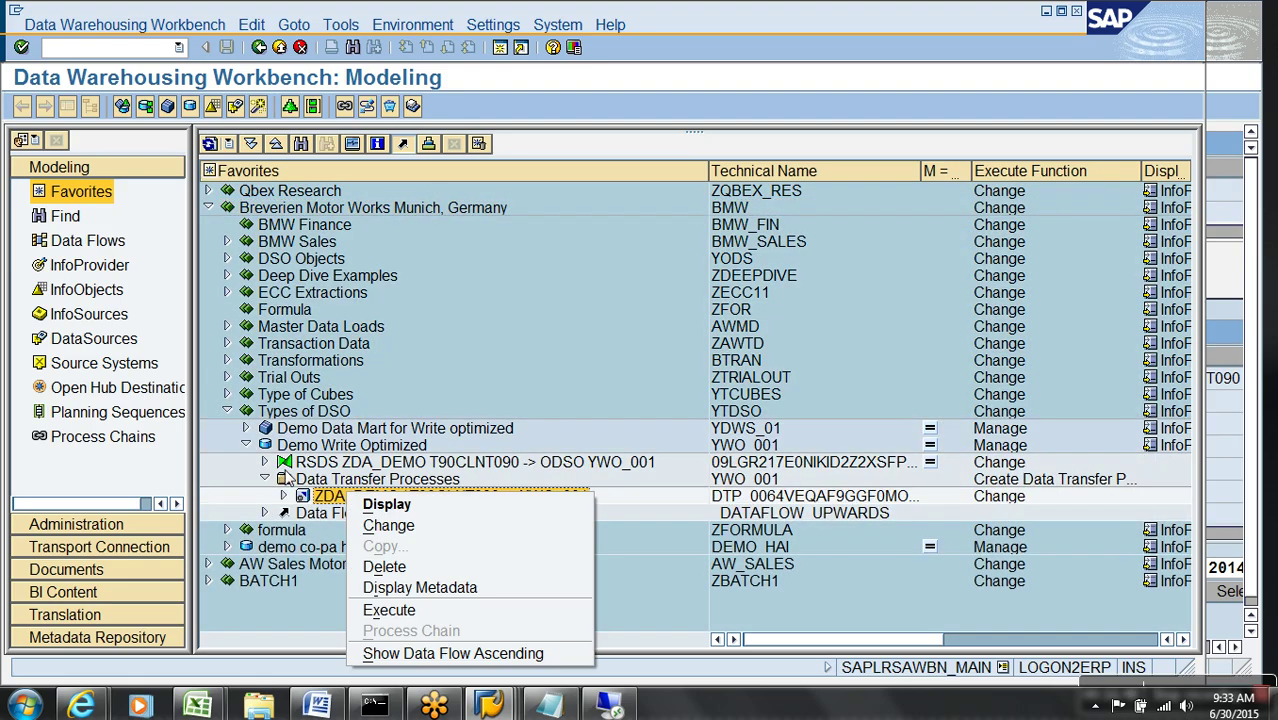
left_click(265, 470)
right_click(330, 485)
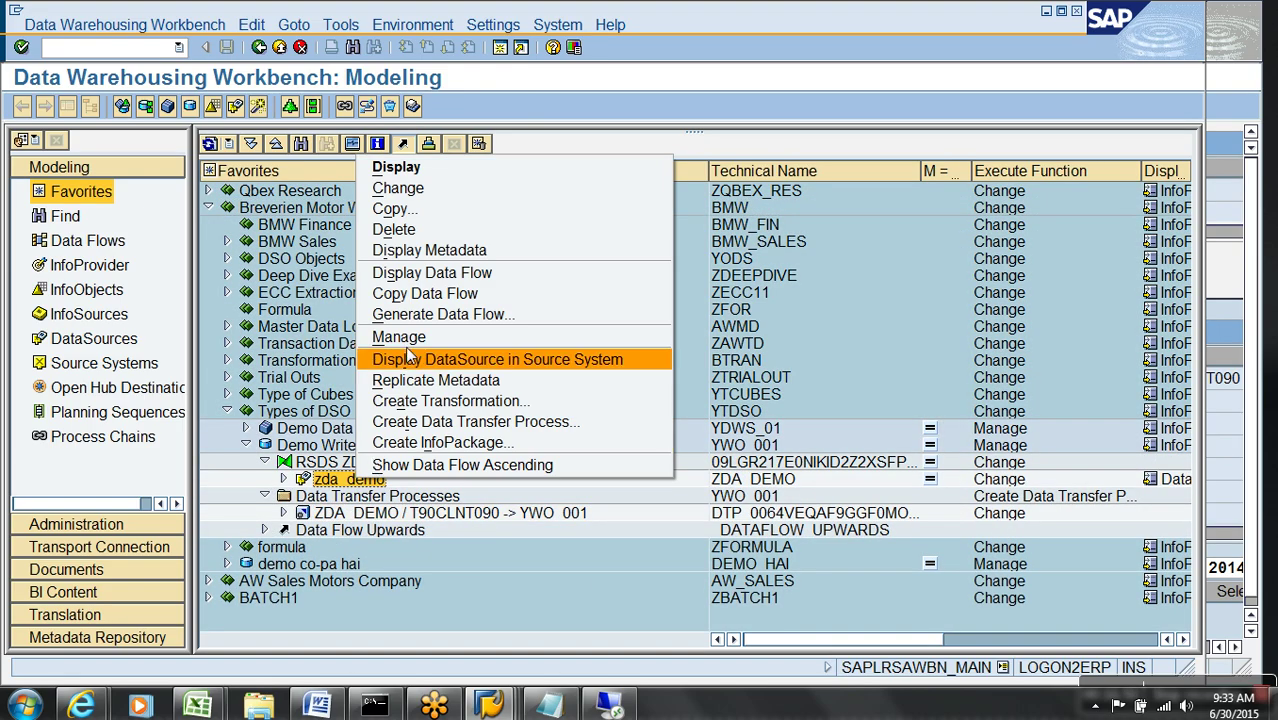
left_click(400, 340)
left_click(54, 115)
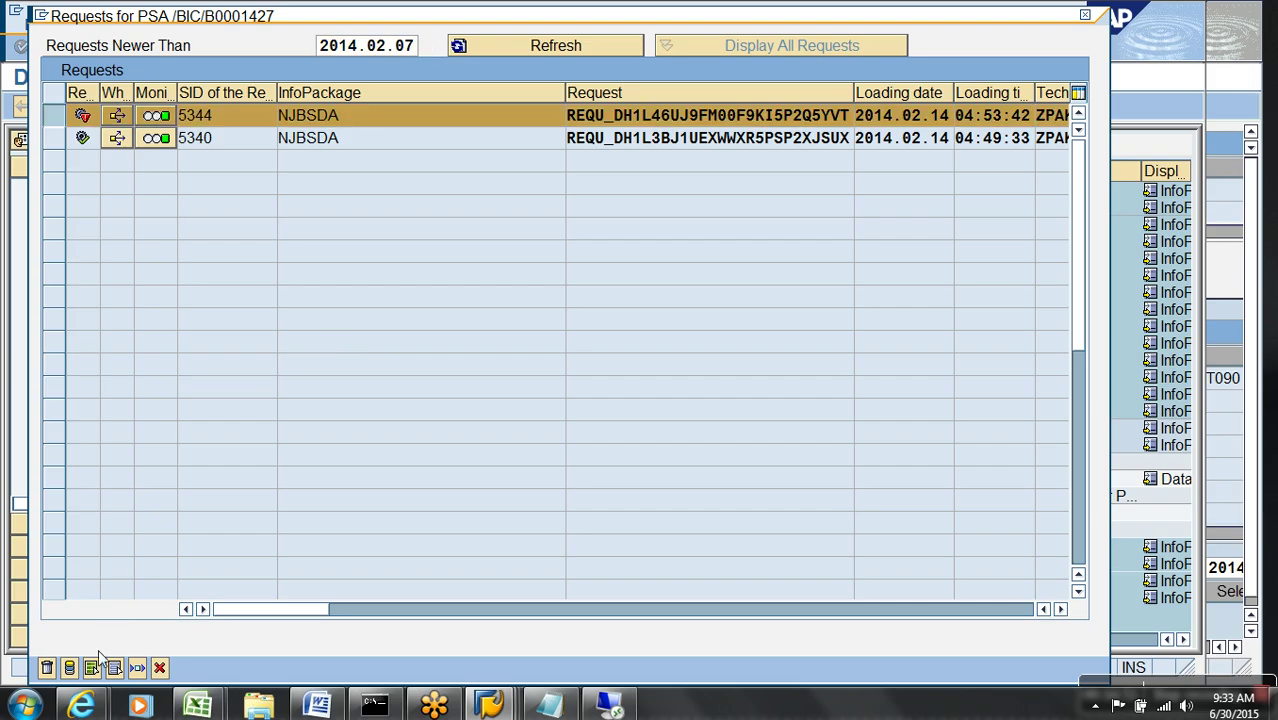
left_click(70, 669)
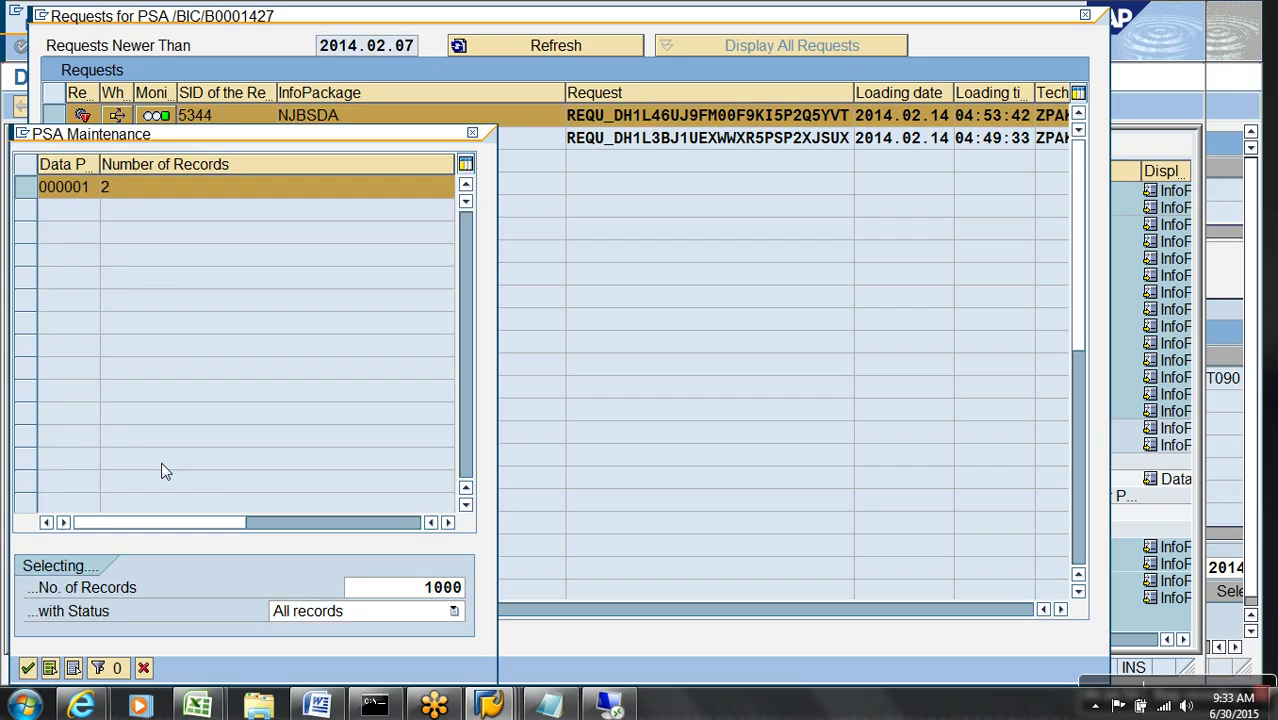
key("Return")
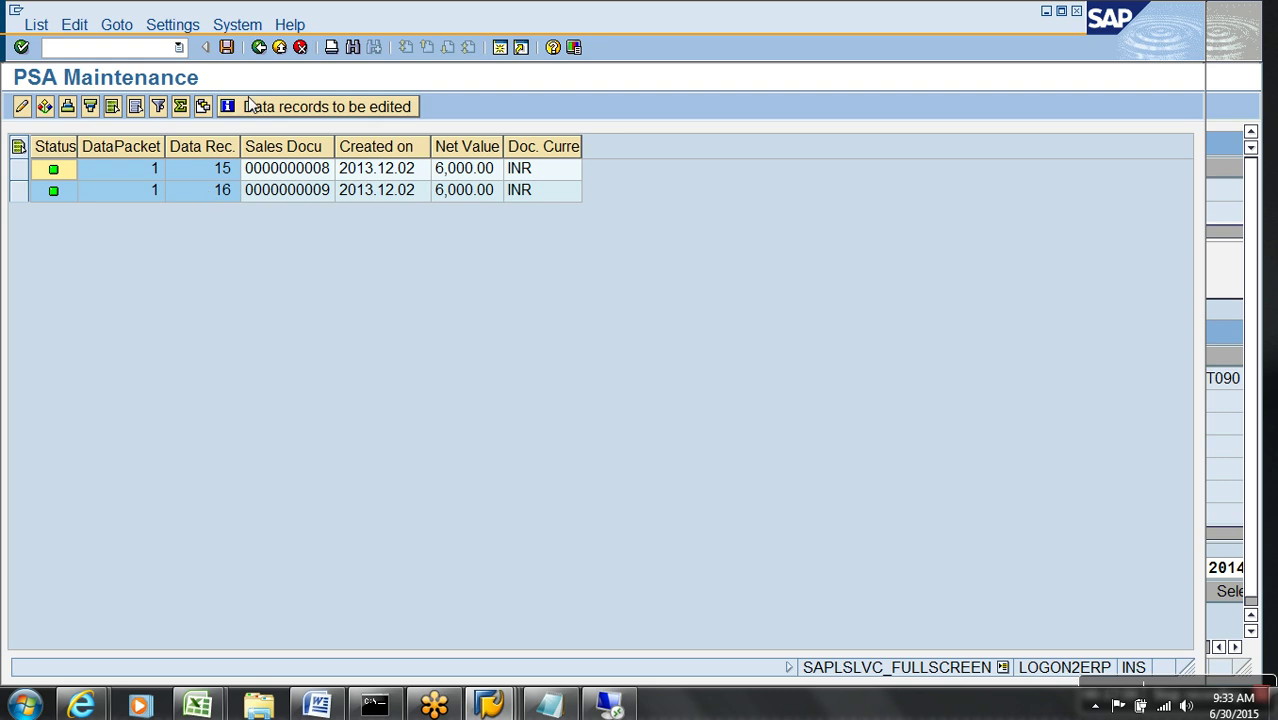
left_click(258, 47)
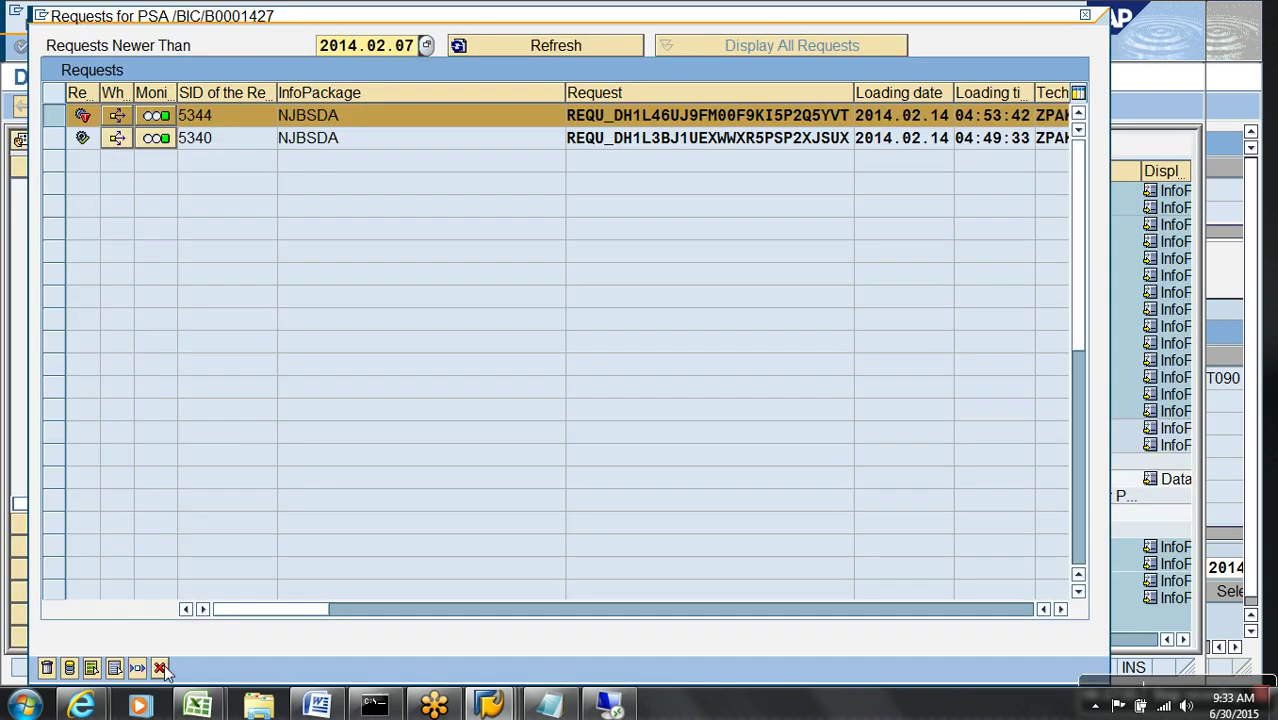
left_click(160, 668)
- Execute the DTP loading into YWO_001 and open the monitor for the new request
double_click(330, 513)
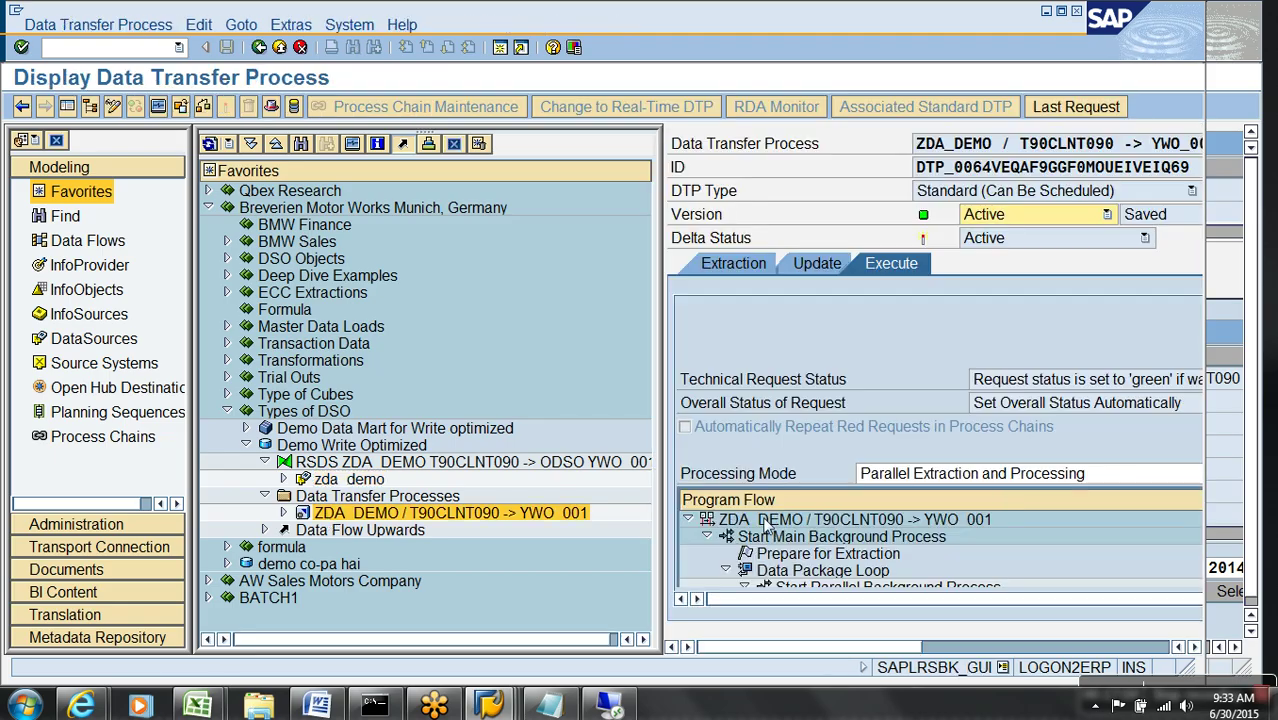
left_click(67, 106)
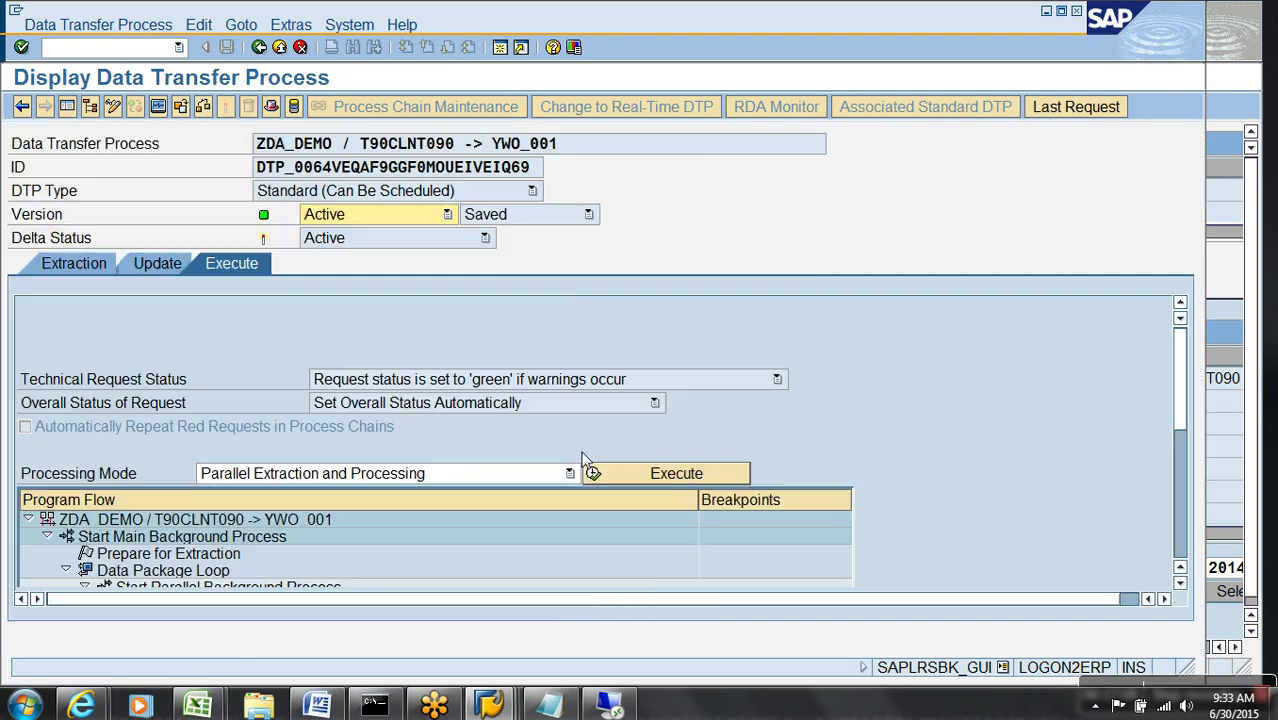
left_click(637, 472)
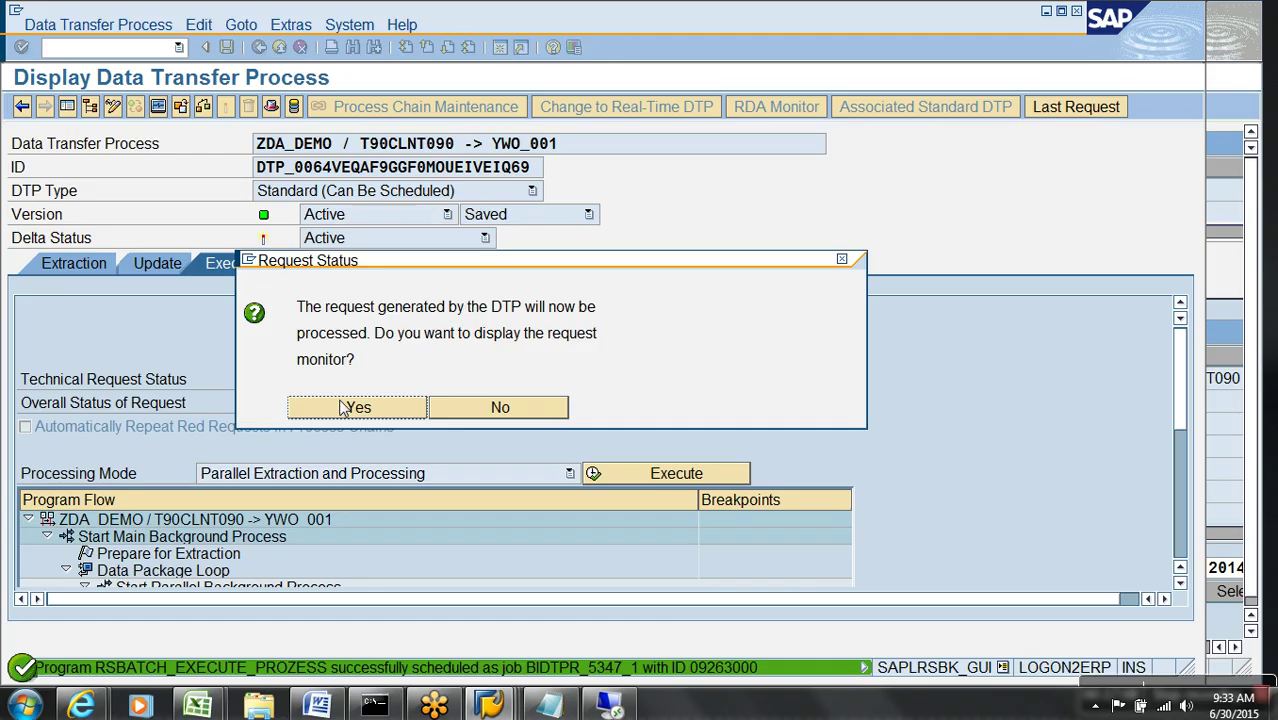
left_click(358, 410)
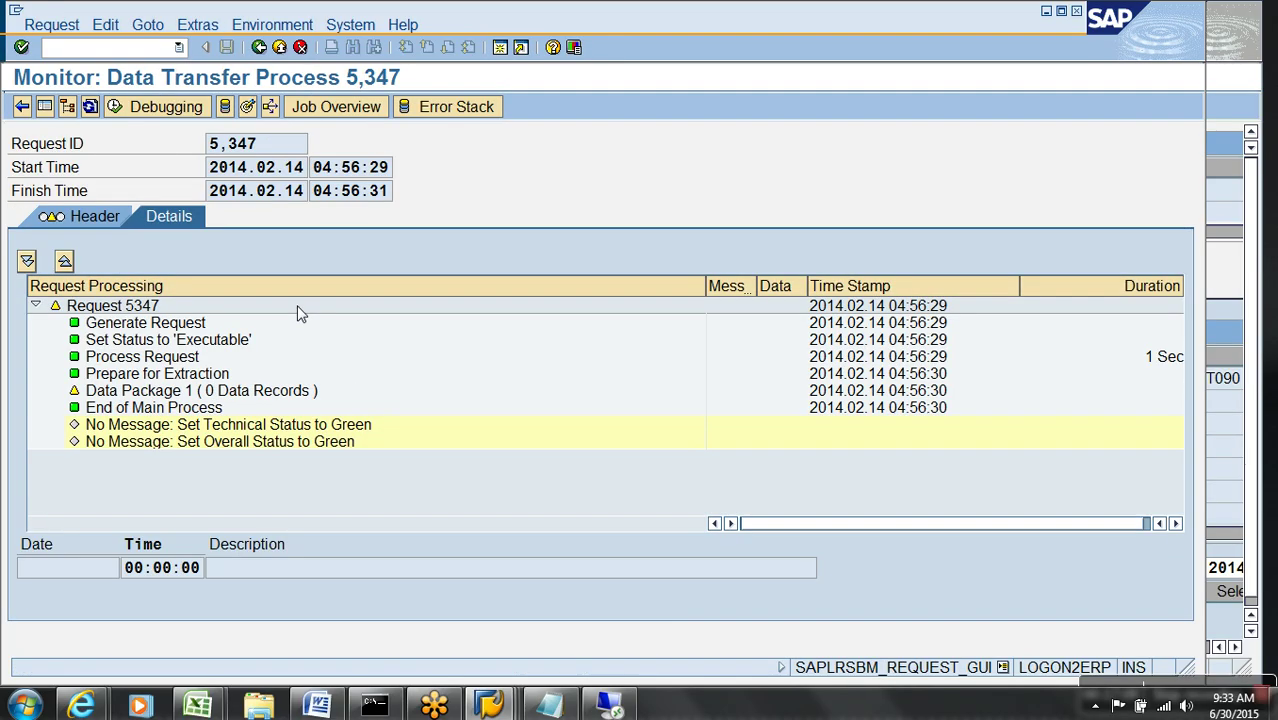
- Refresh the monitor and review Data Package 1's duplicate-record error for the YWO_001 update
left_click(89, 107)
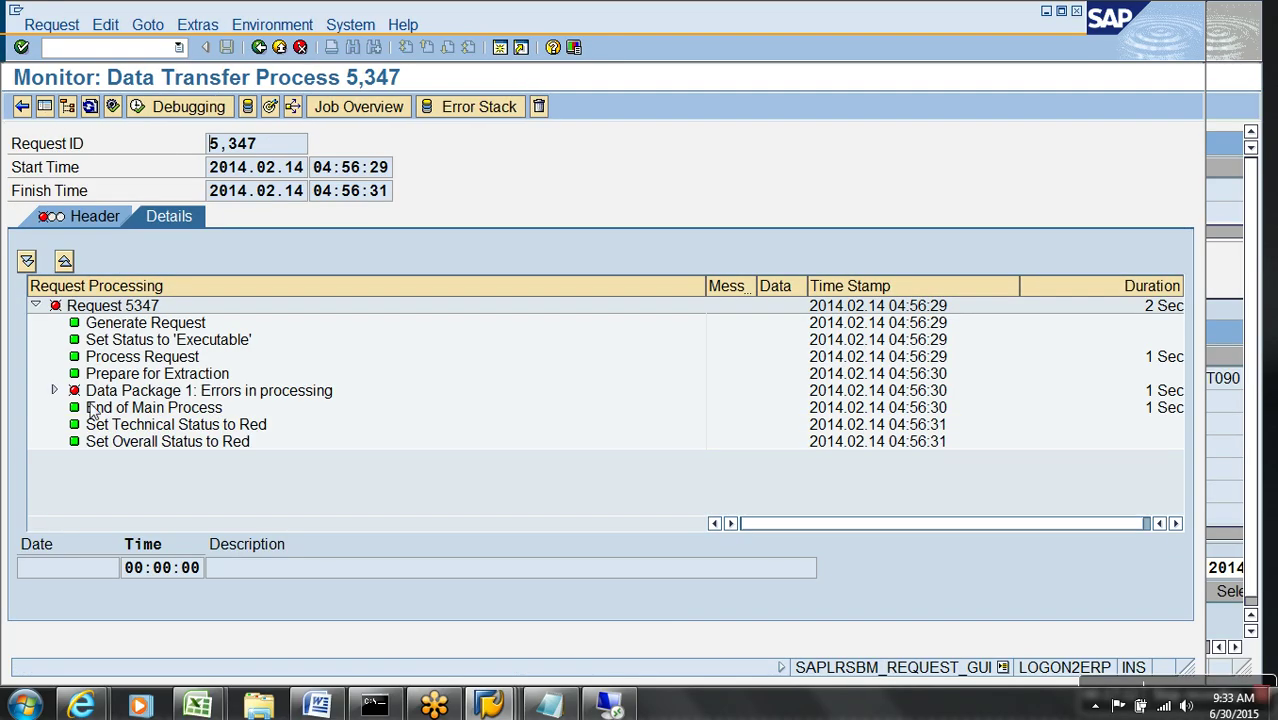
left_click(55, 391)
left_click(331, 468)
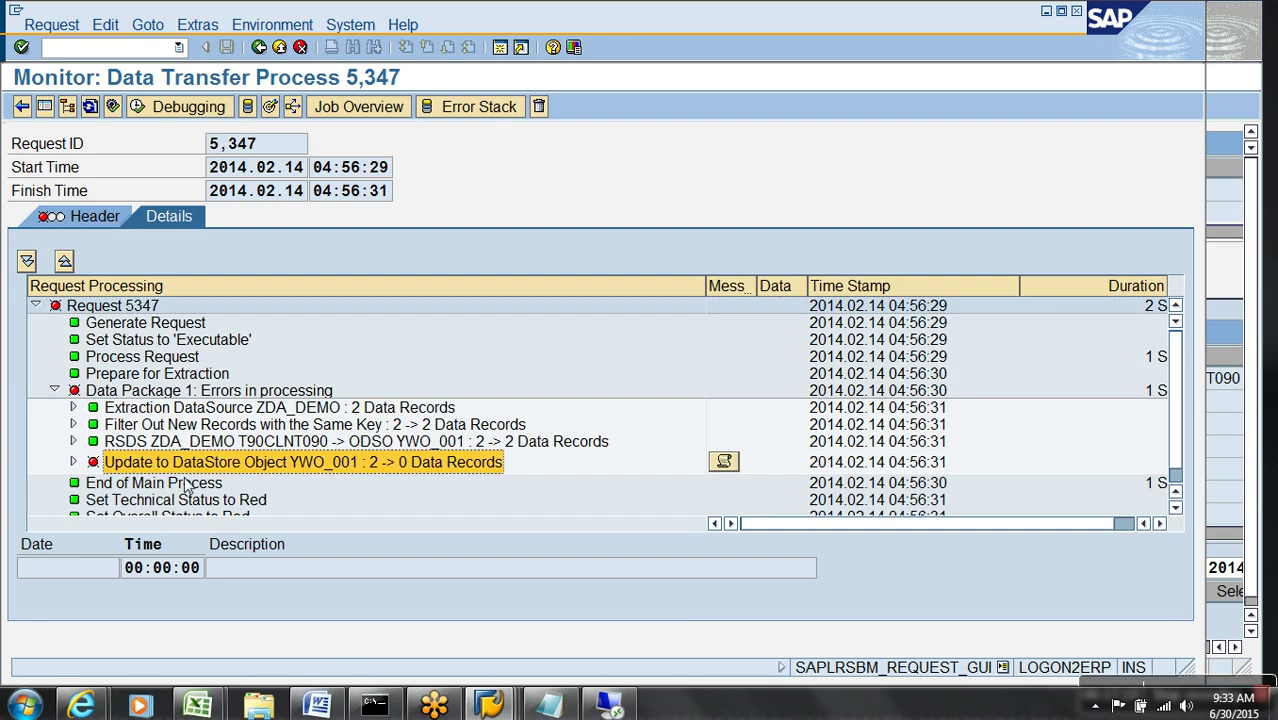
left_click(73, 462)
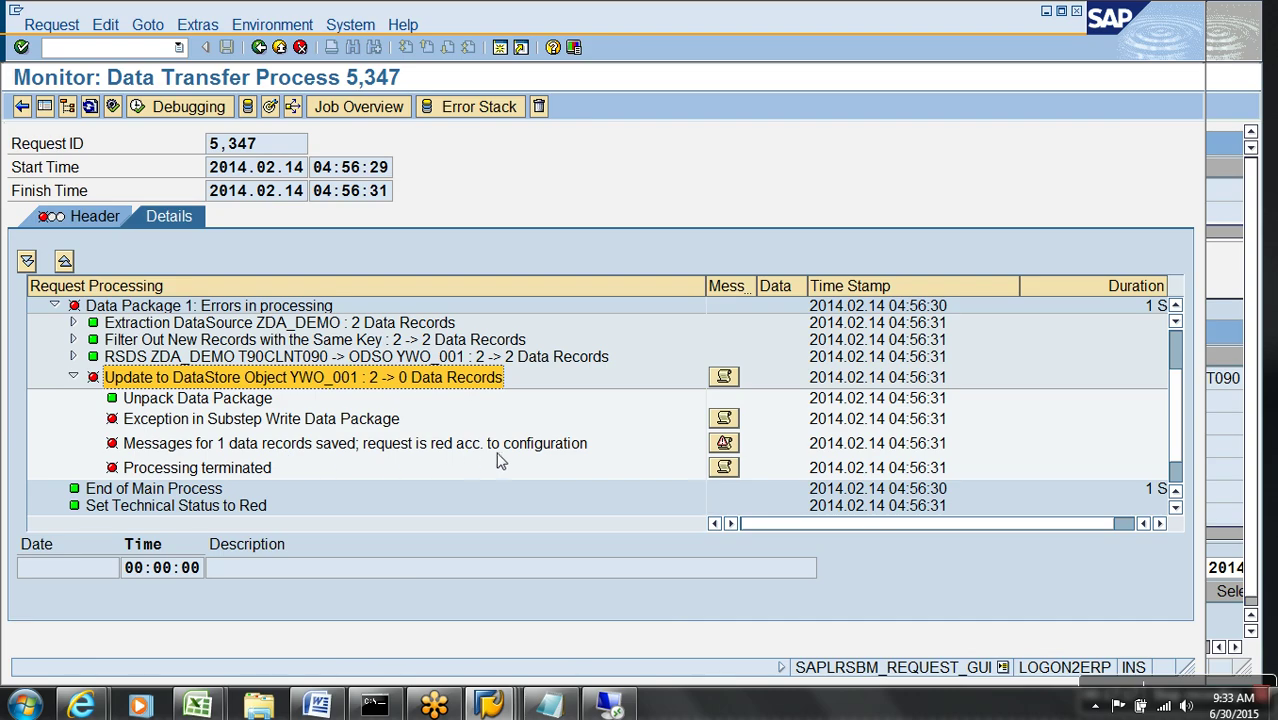
left_click(724, 443)
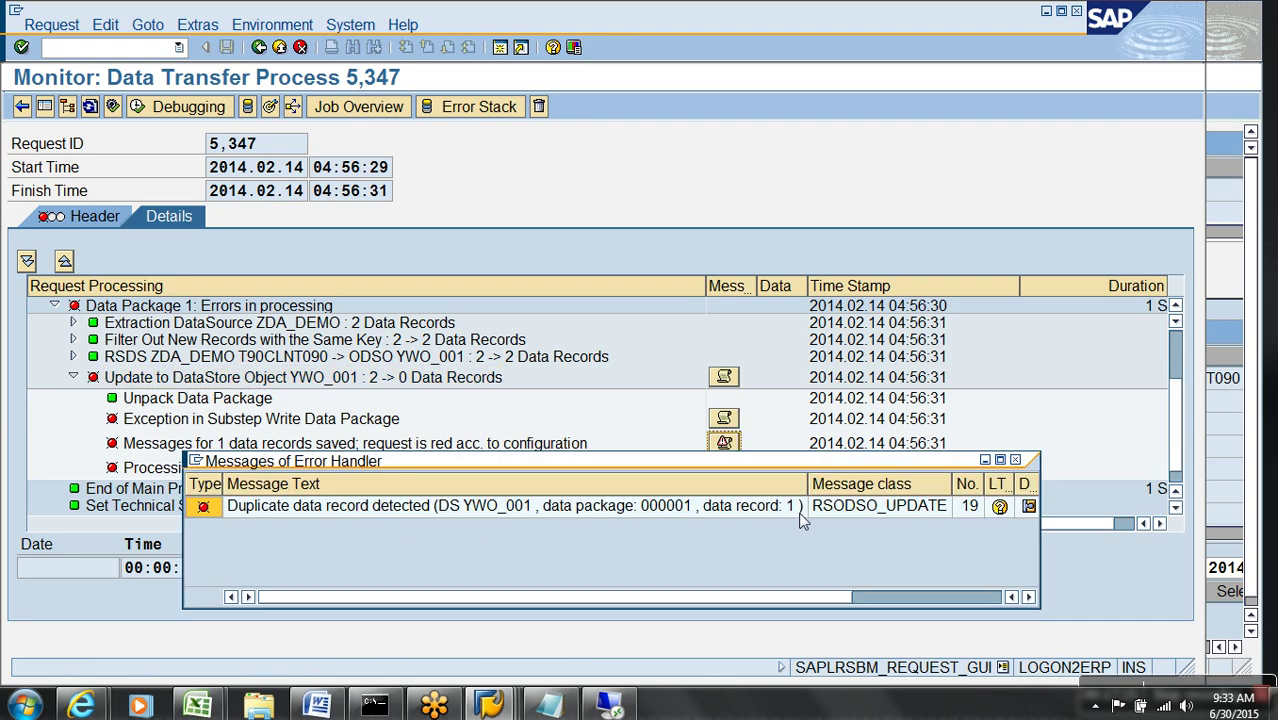
left_click(1015, 460)
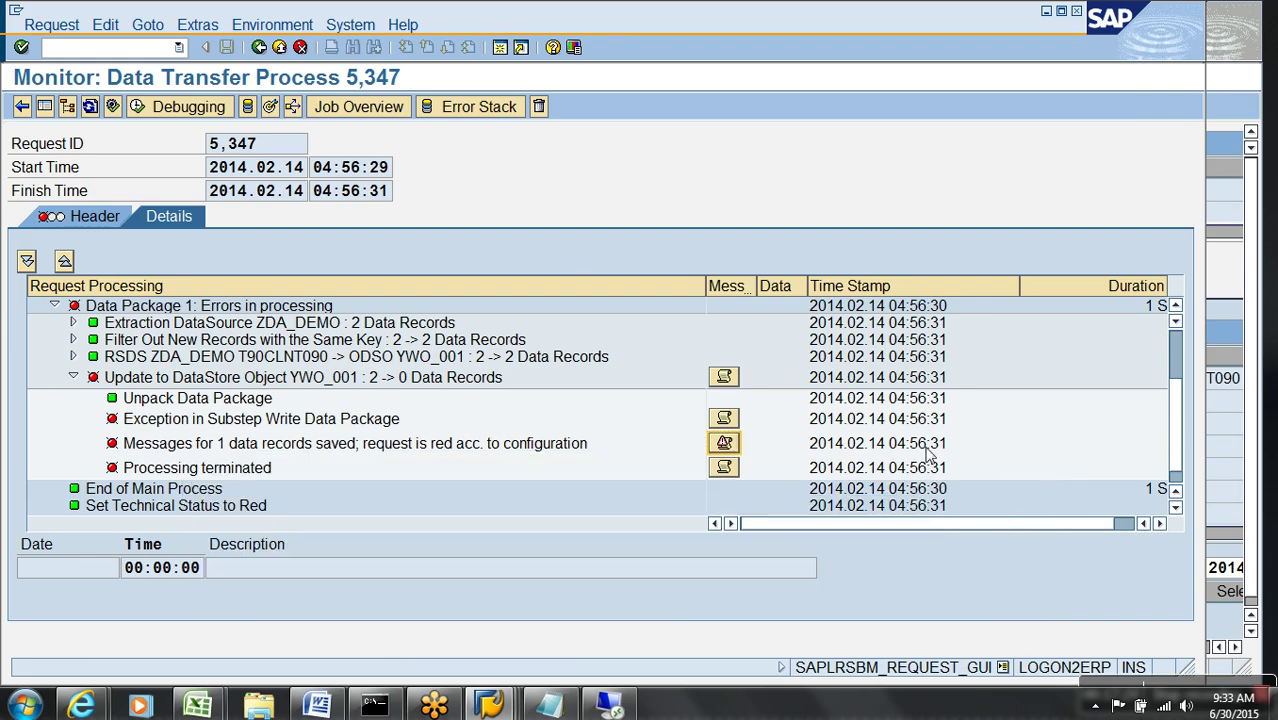
left_click(280, 50)
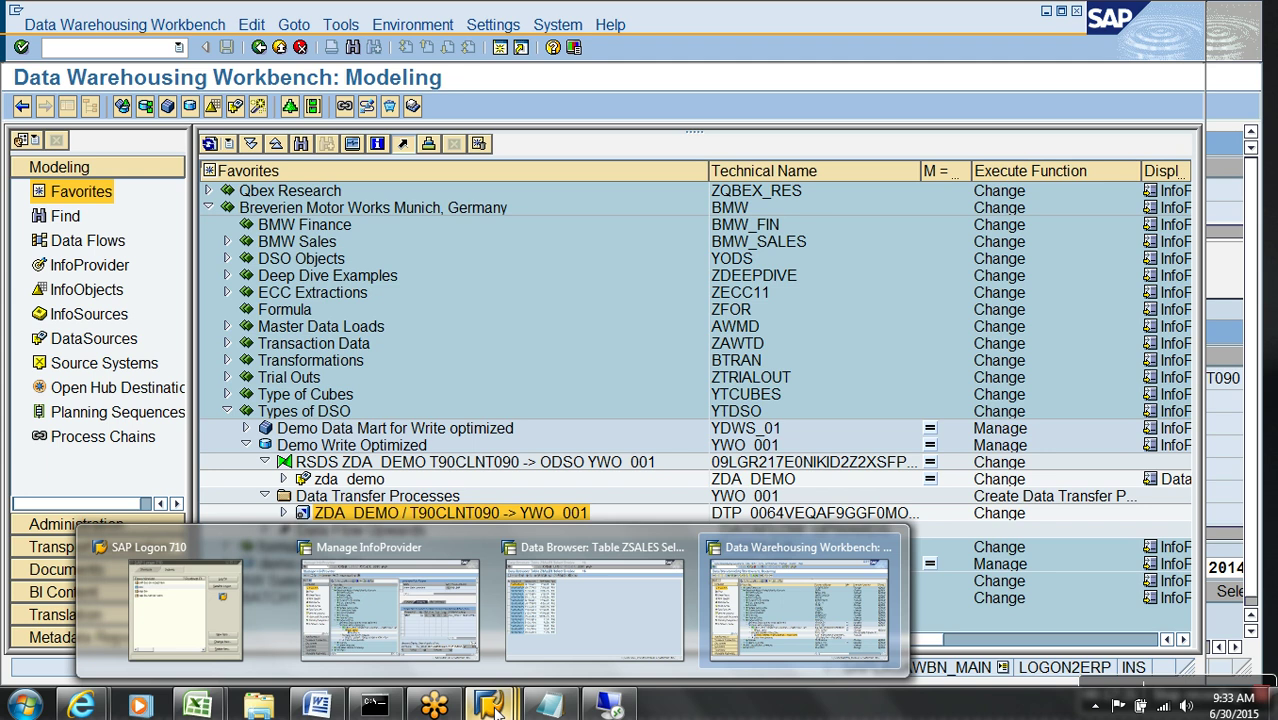
- Bring the Manage InfoProvider window for the Demo Write Optimized DSO to the front
mouse_move(601, 658)
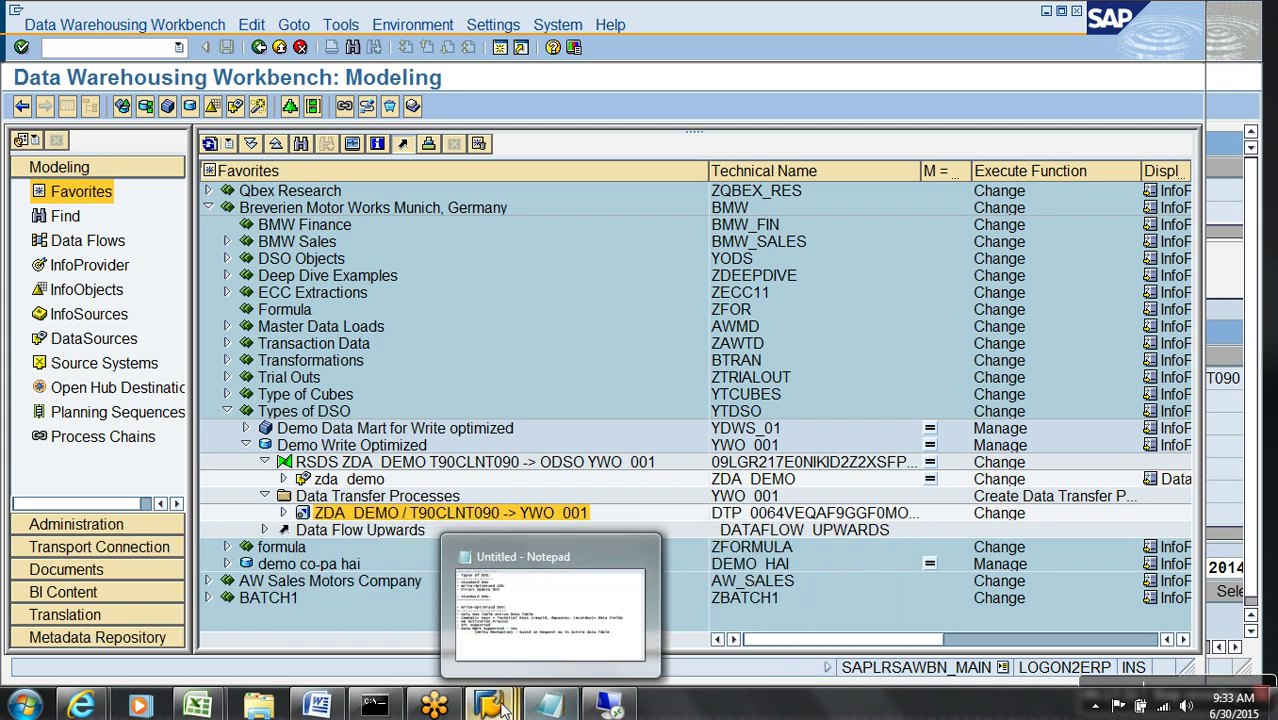
left_click(558, 642)
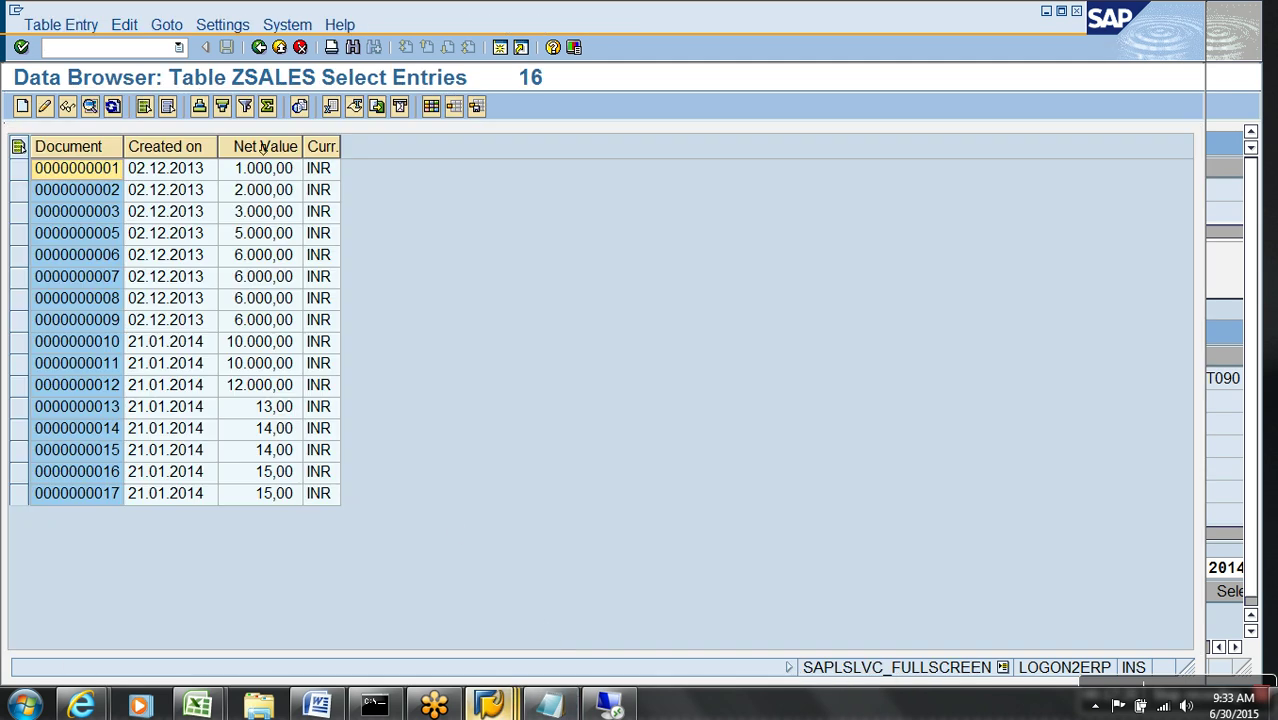
mouse_move(470, 672)
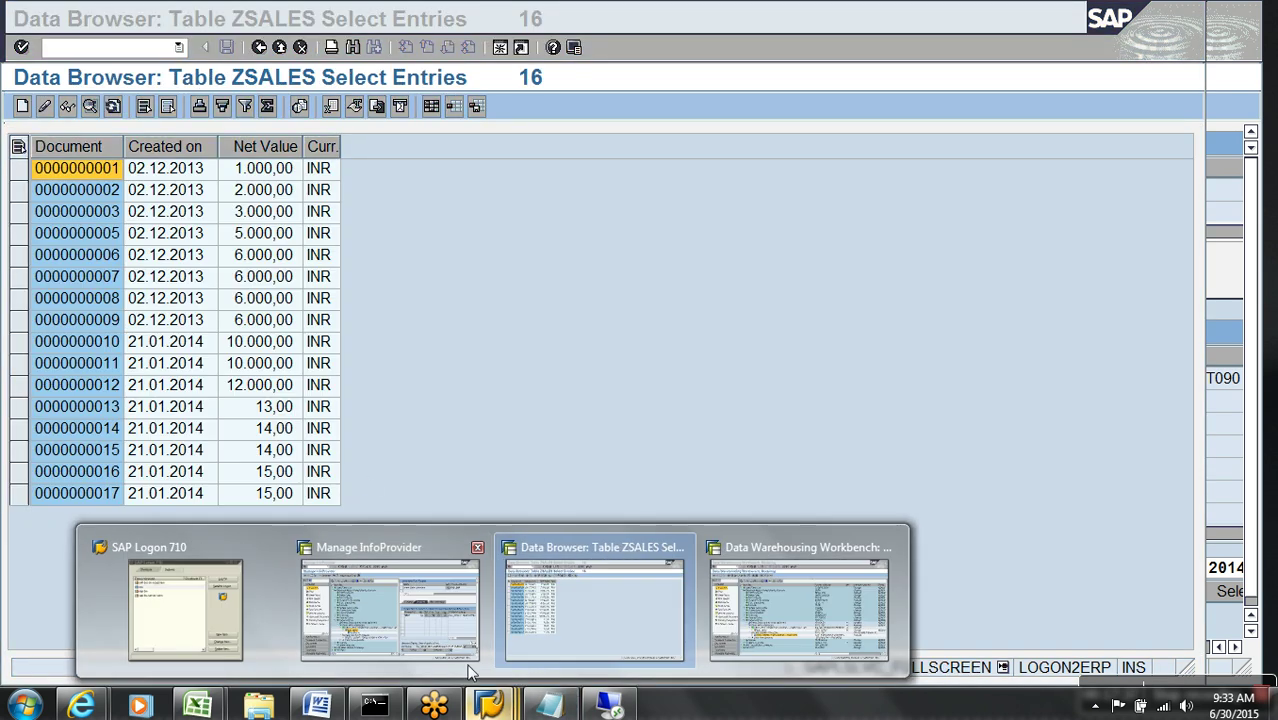
left_click(420, 610)
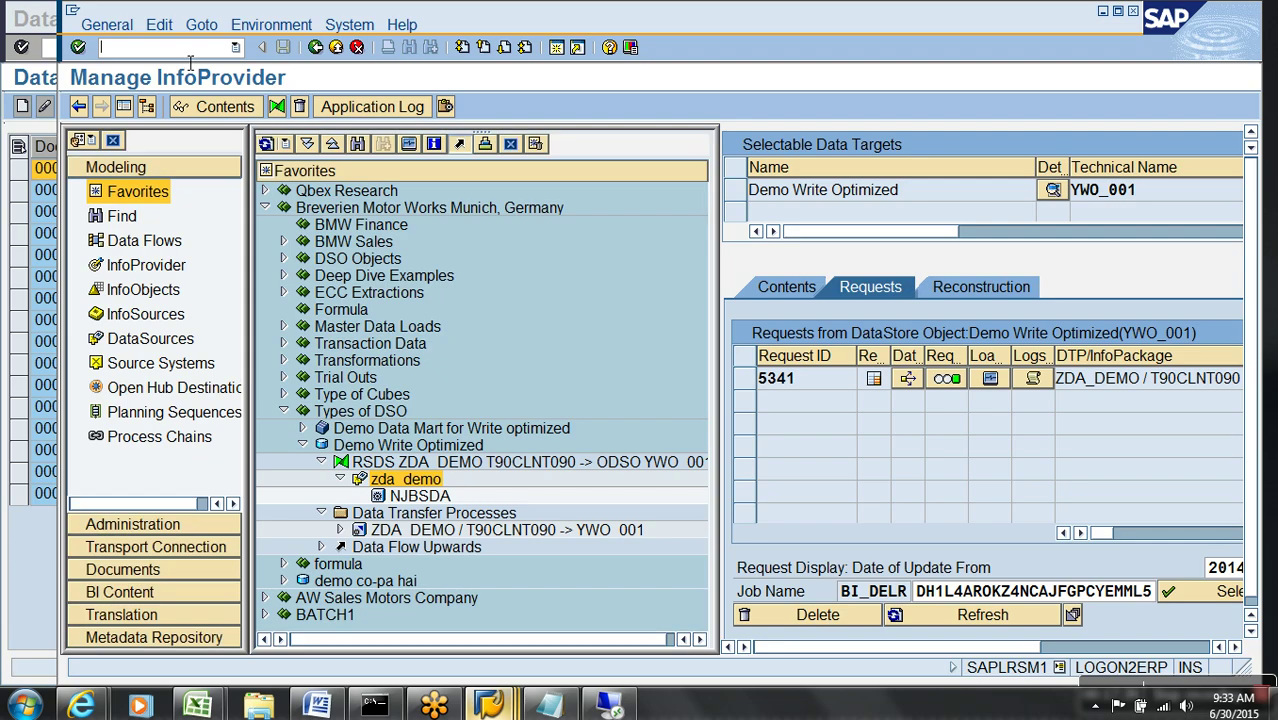
right_click(405, 445)
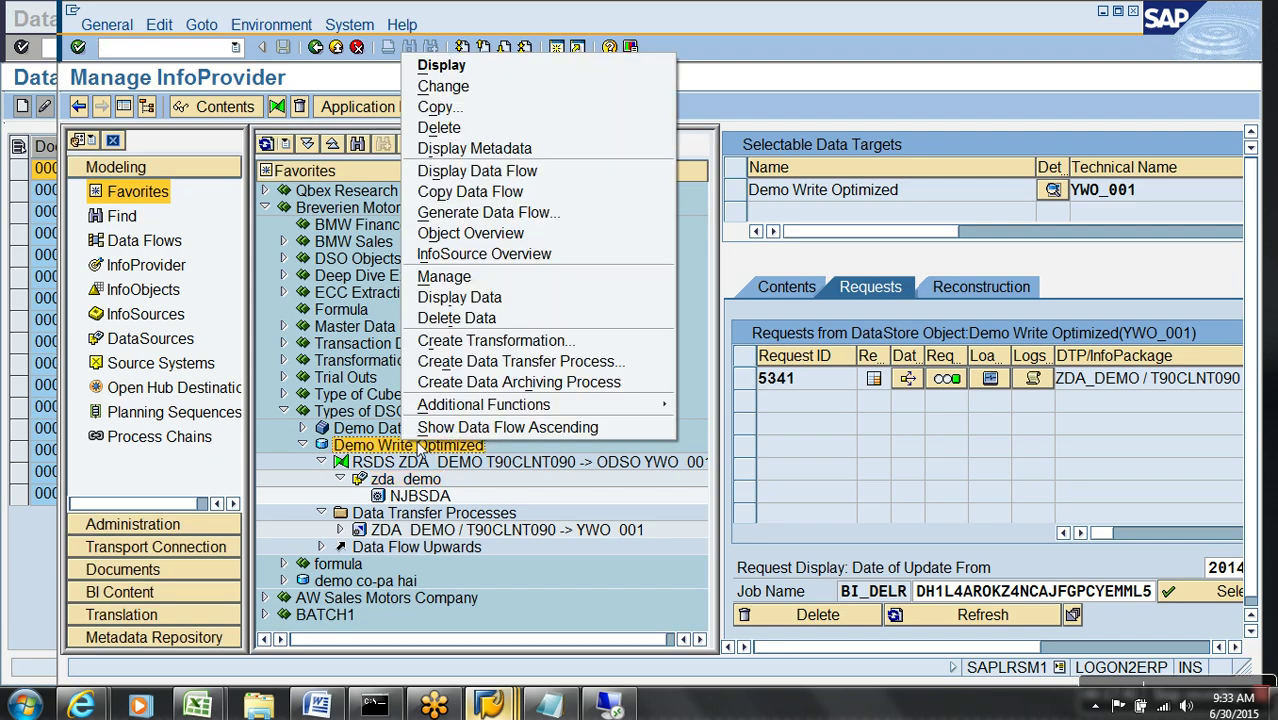
left_click(941, 534)
- Refresh the request list and delete failed red request 5347, confirming with Yes
left_click(936, 612)
left_click(745, 380)
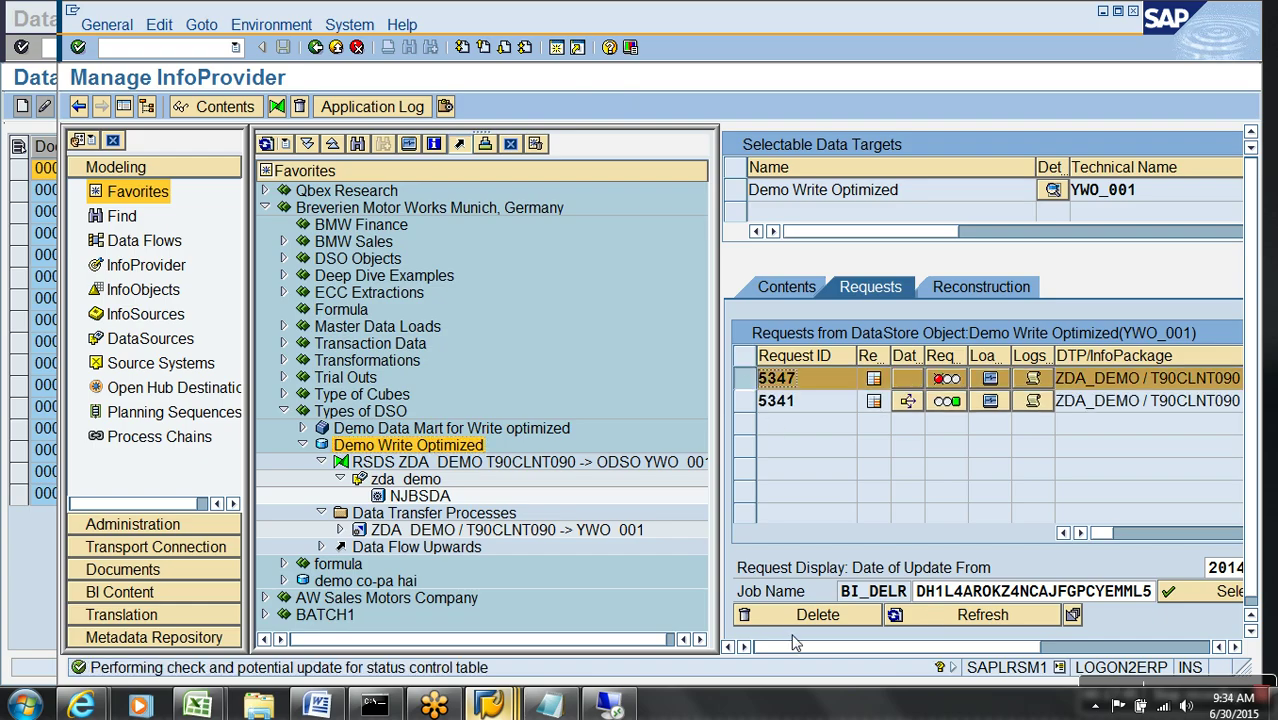
left_click(810, 615)
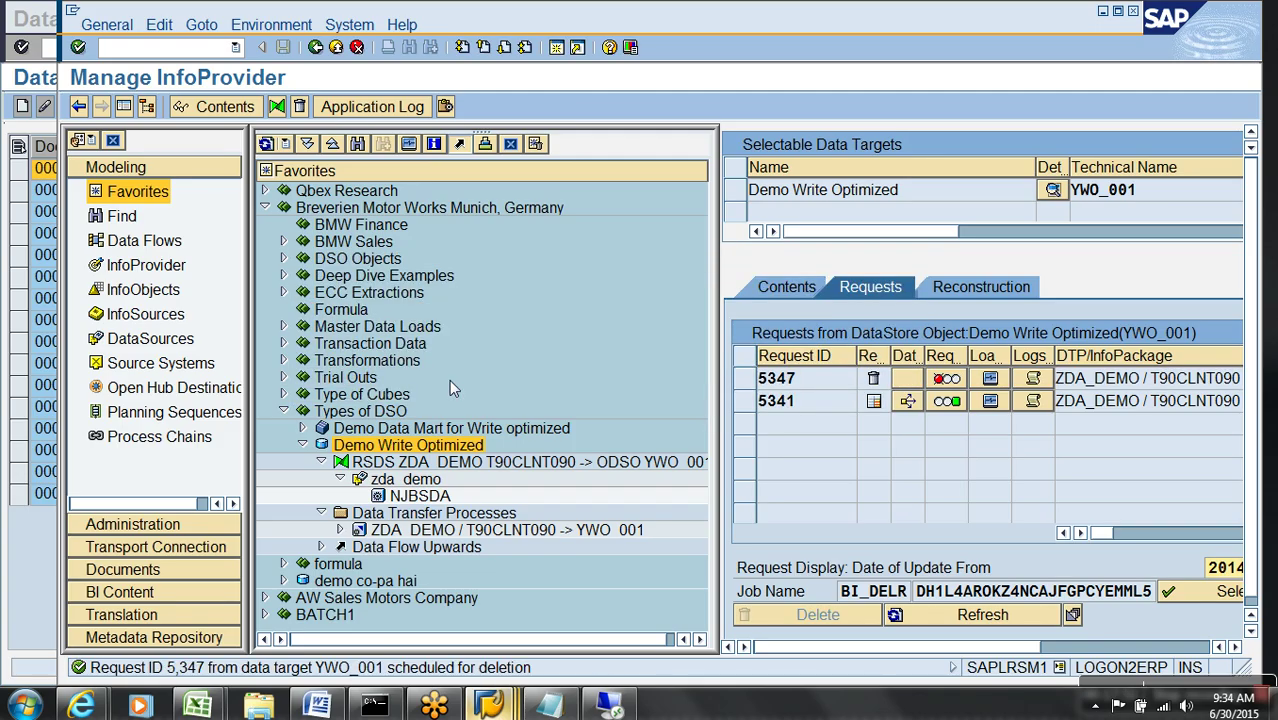
left_click(920, 616)
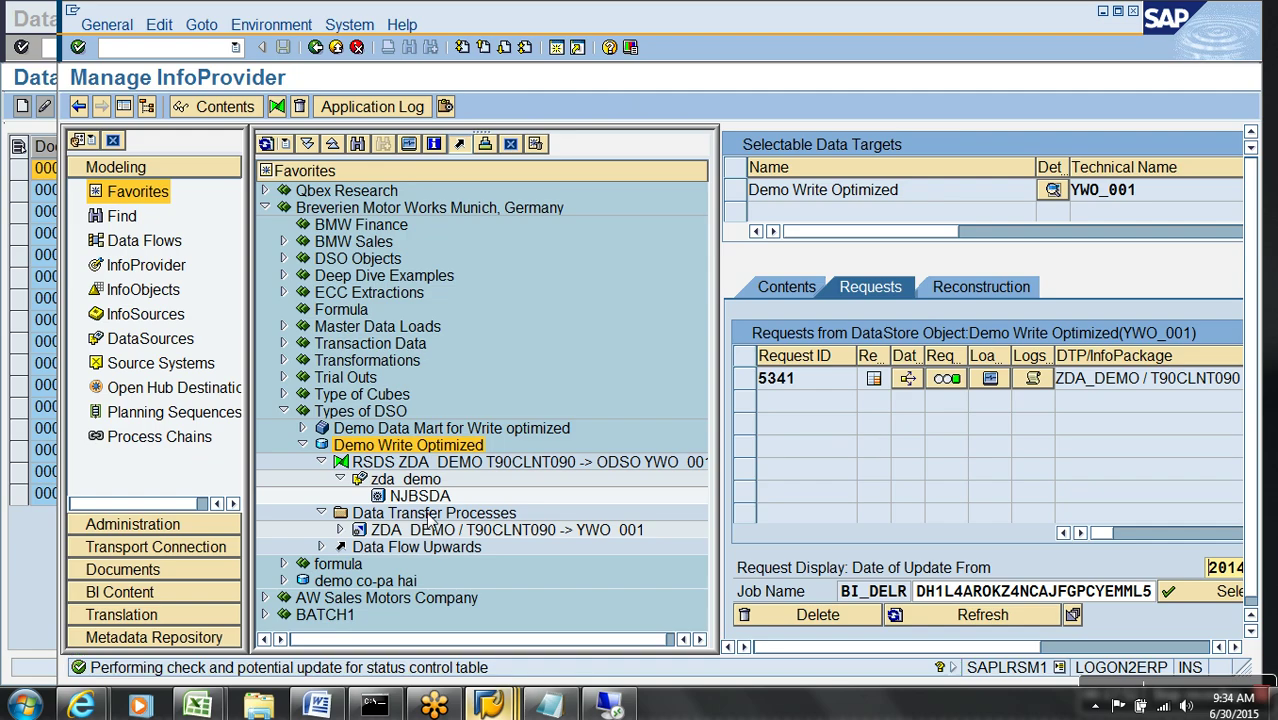
right_click(421, 490)
- Open PSA maintenance for request 5344 of the DataSource and list its records
left_click(450, 343)
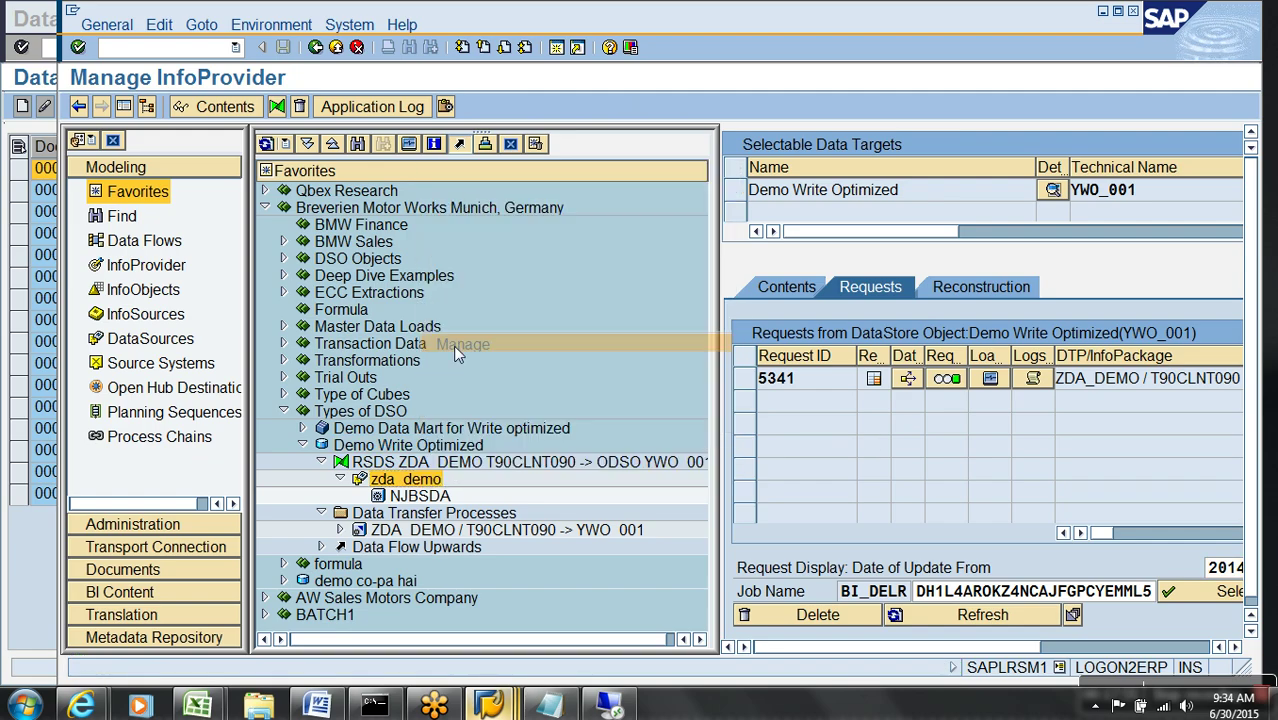
left_click(112, 116)
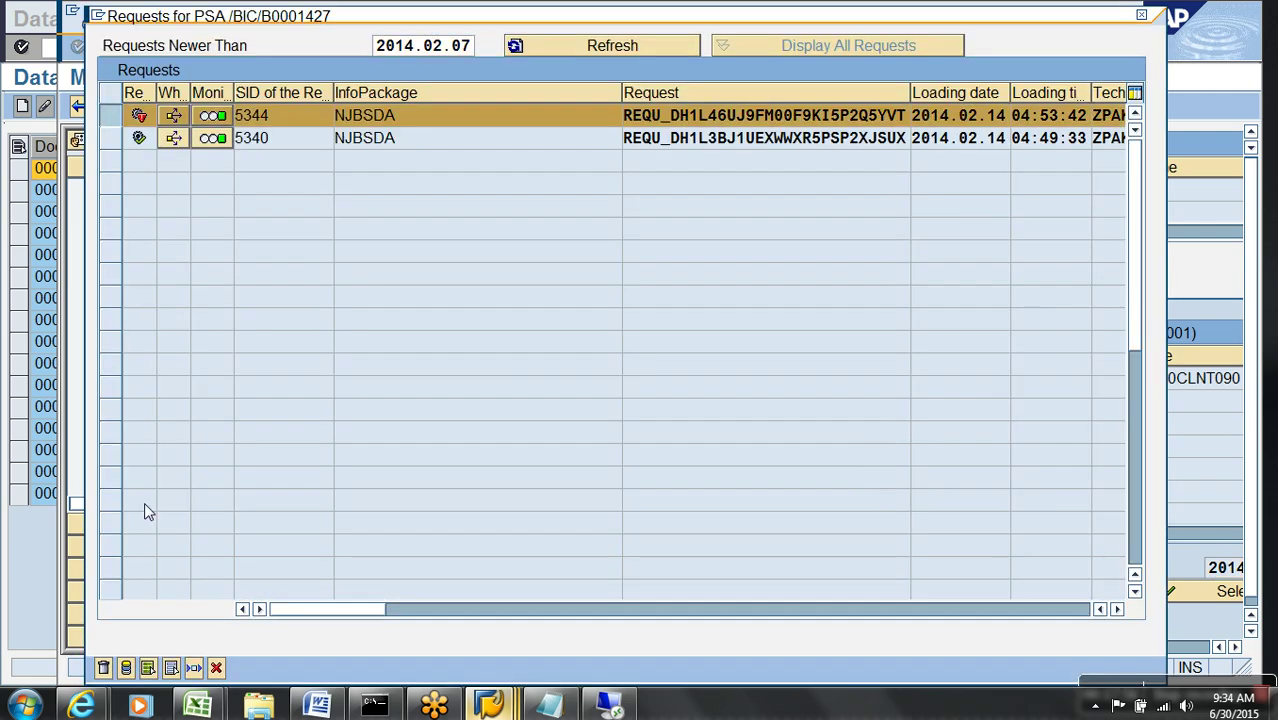
left_click(126, 668)
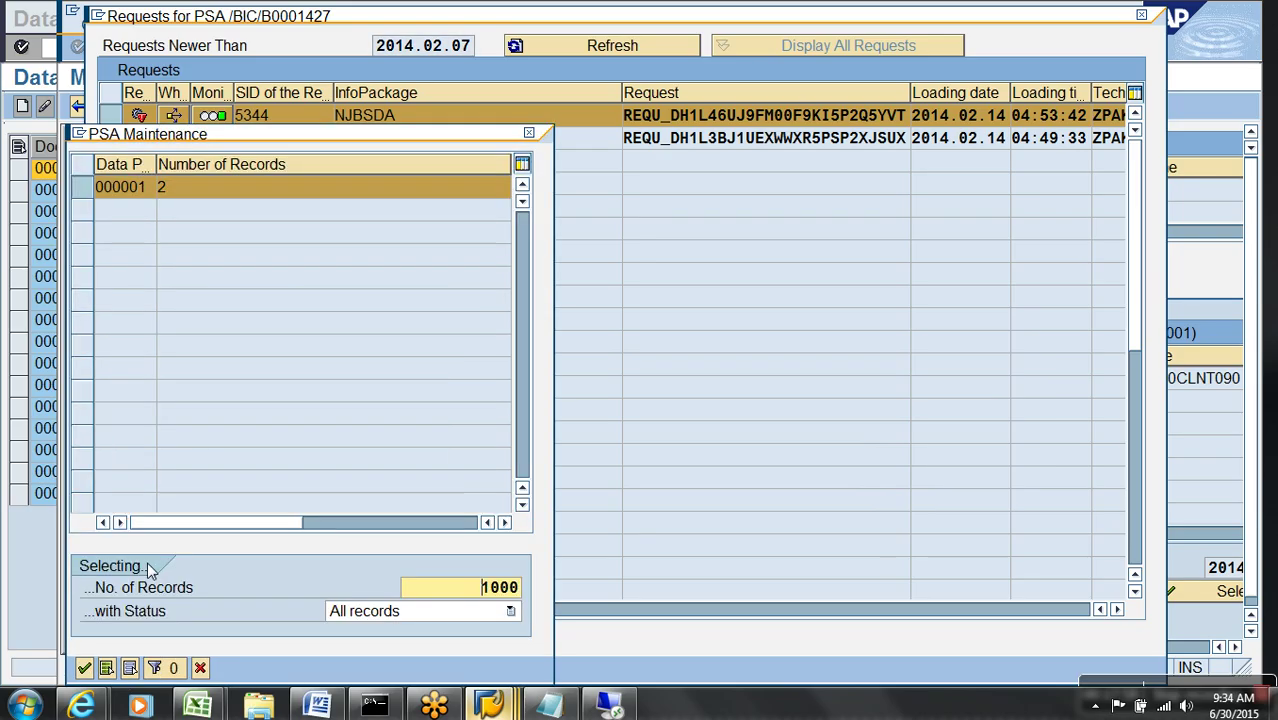
key("Return")
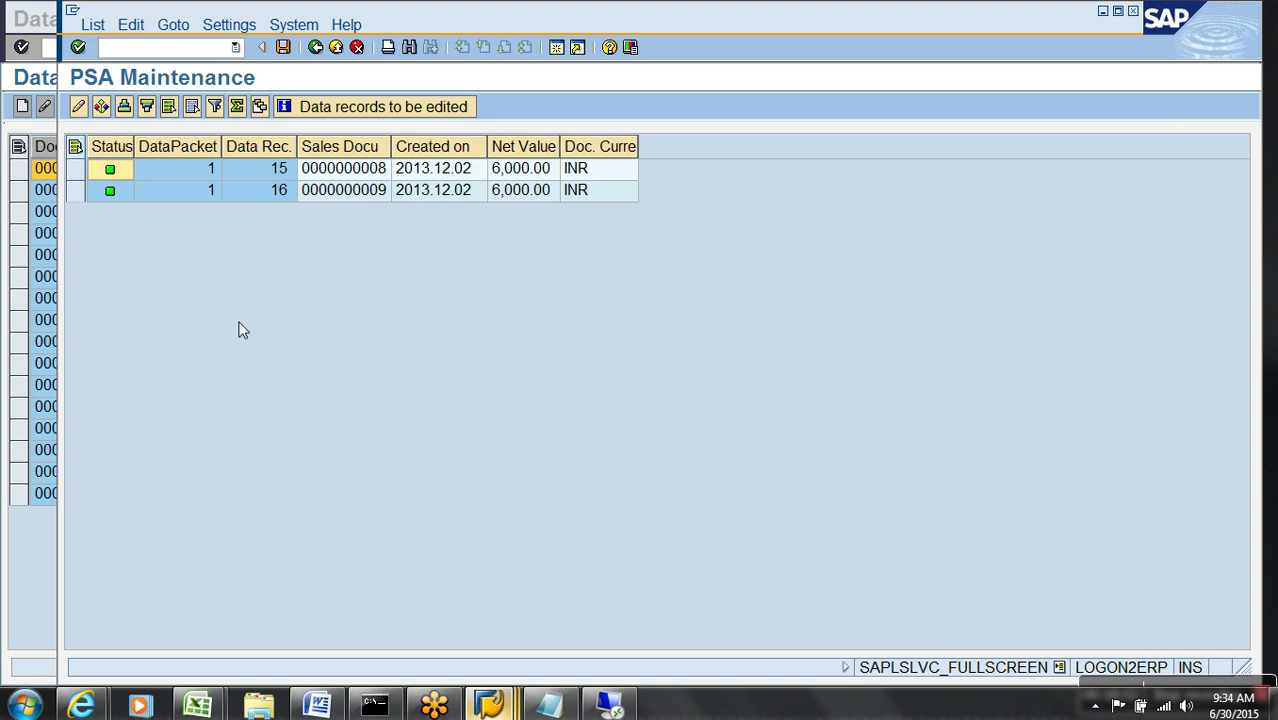
left_click(282, 178)
left_click(280, 192)
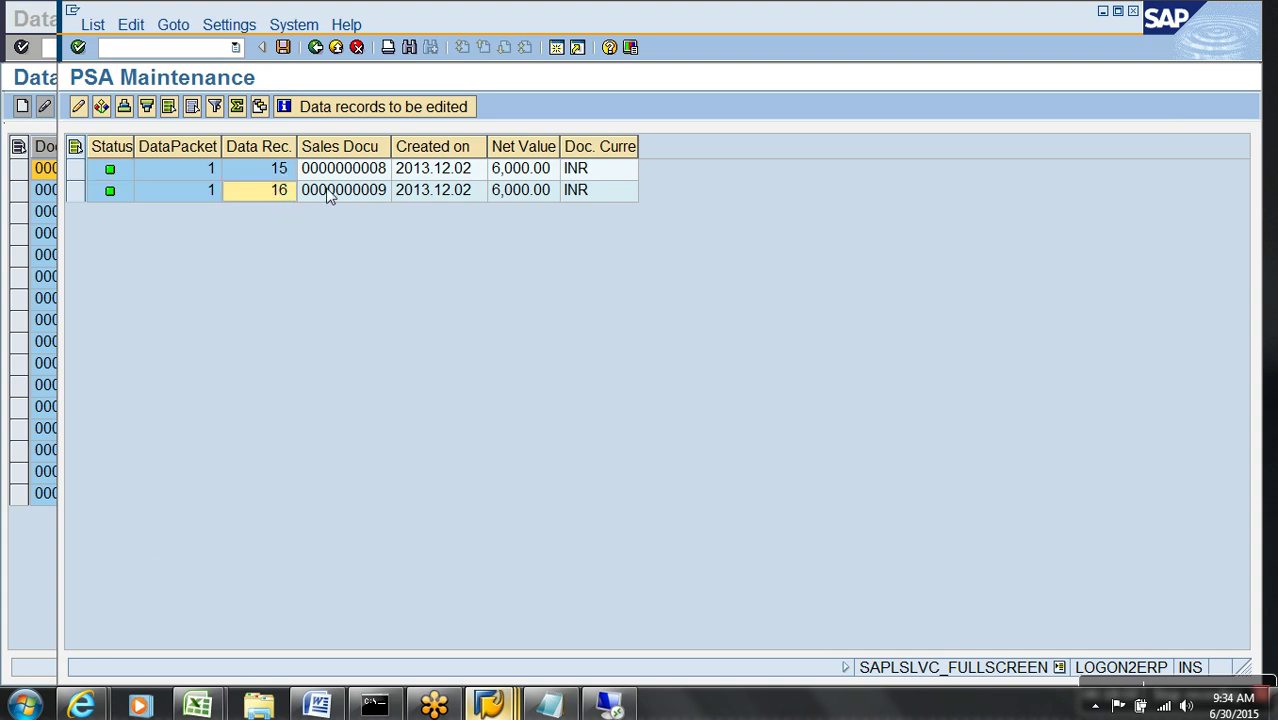
left_click(344, 194)
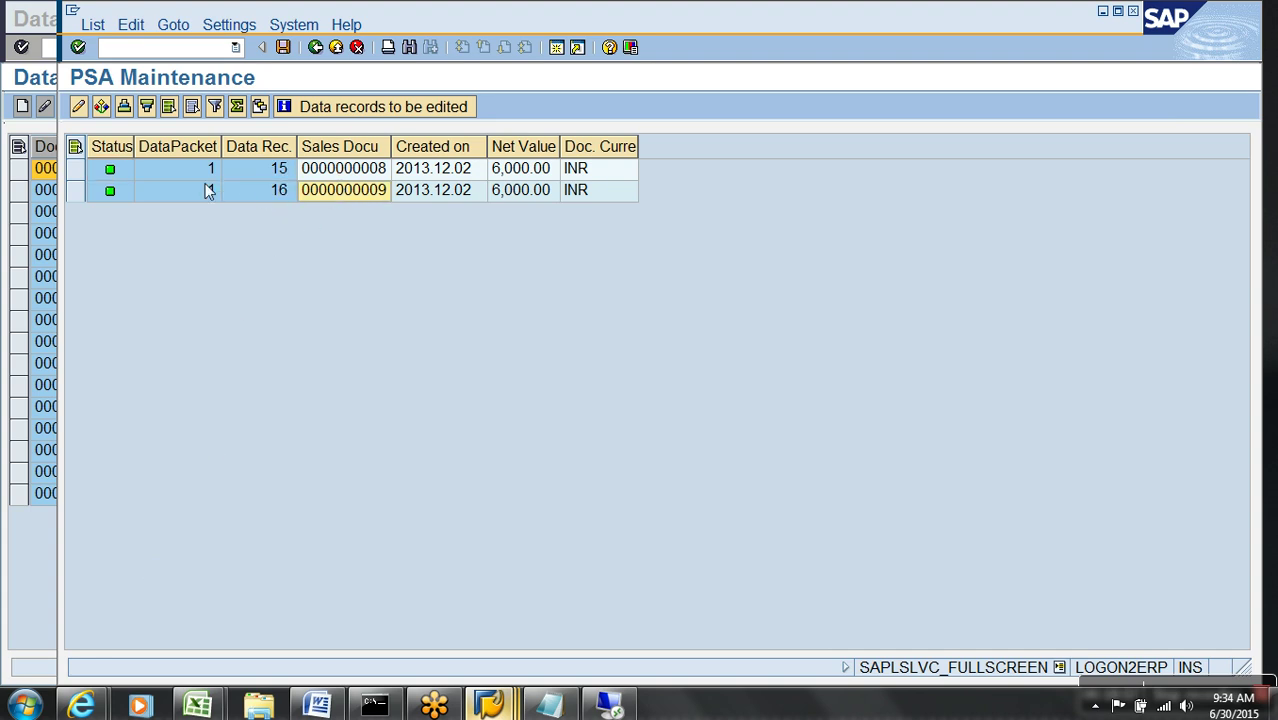
left_click(78, 168)
left_click(78, 106)
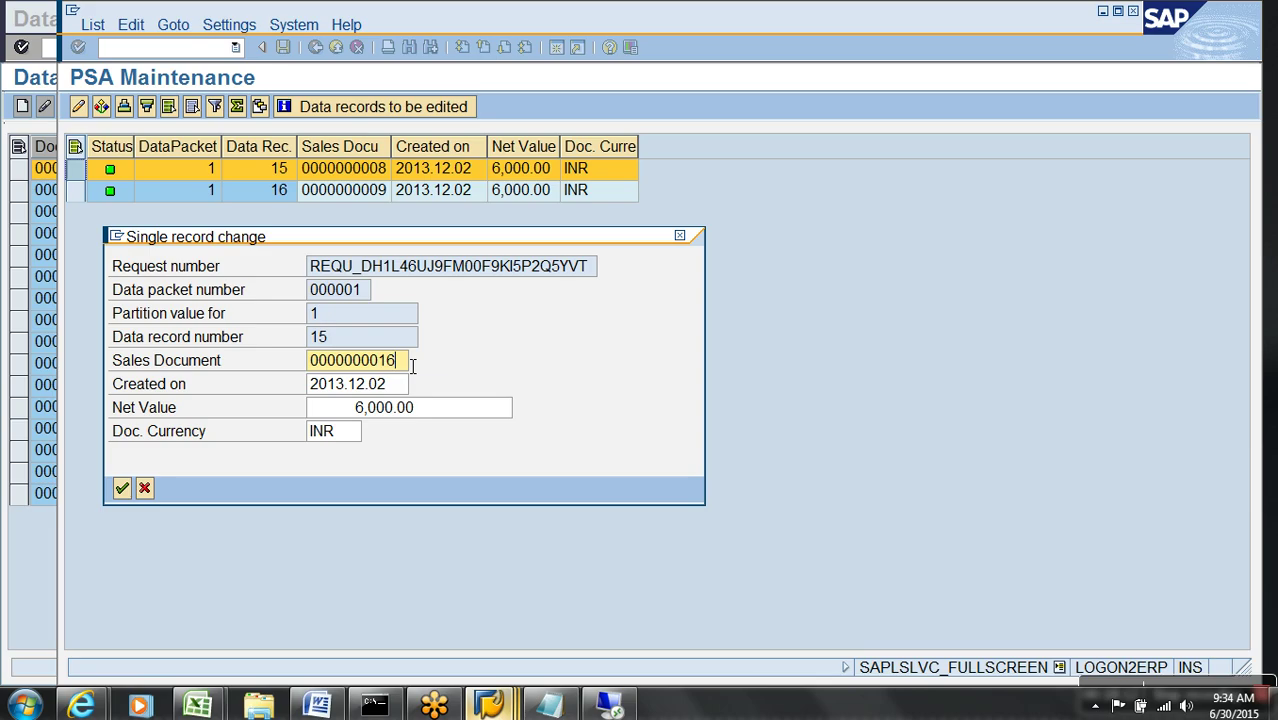
left_click(122, 487)
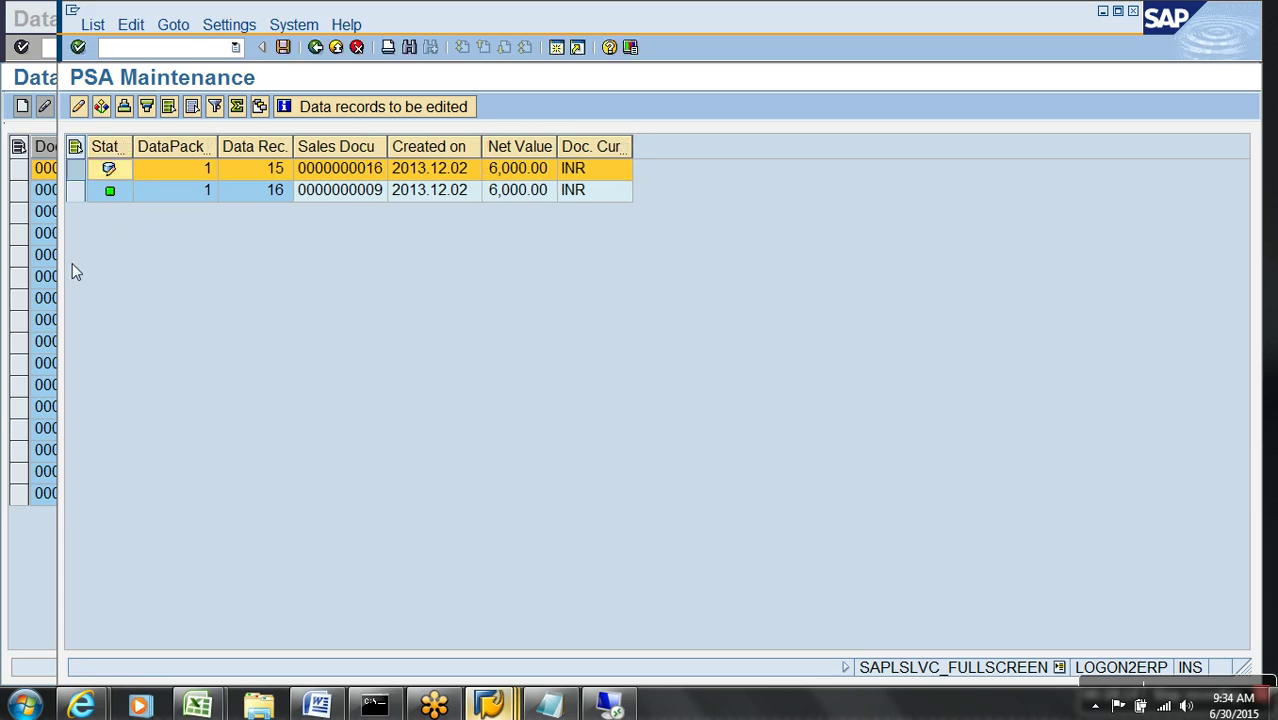
left_click(76, 190)
left_click(78, 106)
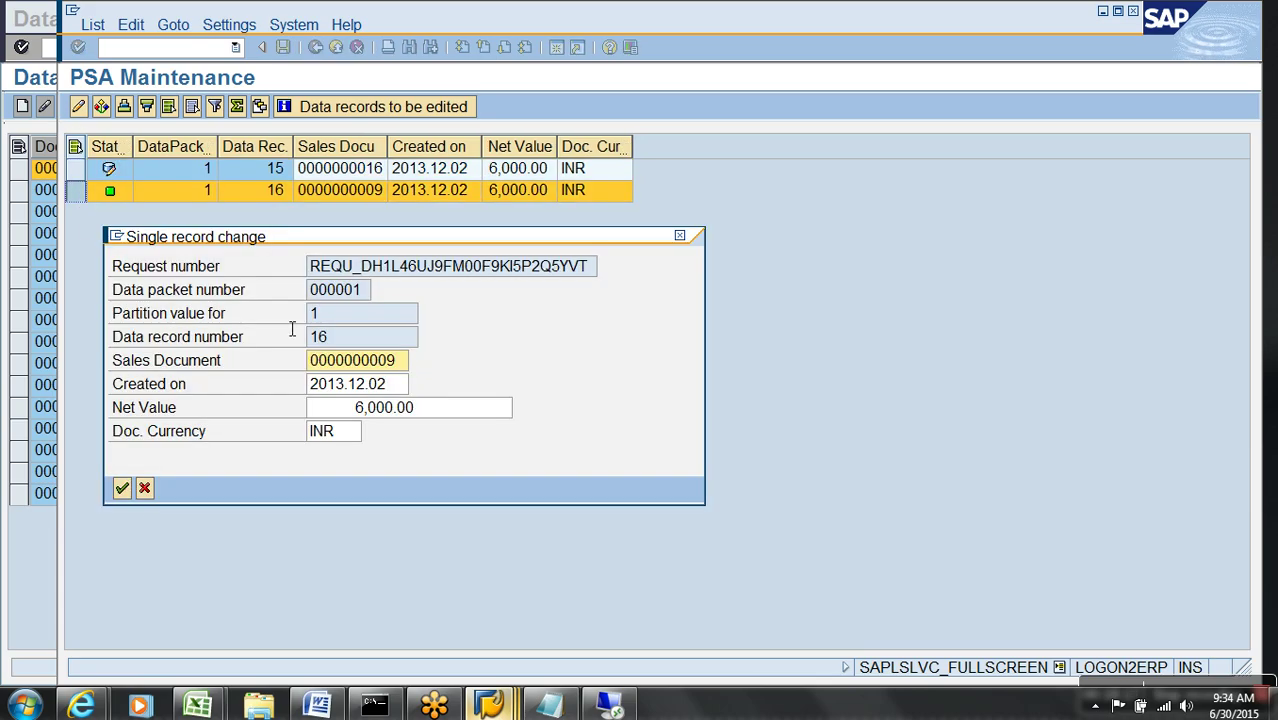
key("BackSpace")
key("BackSpace")
type("17")
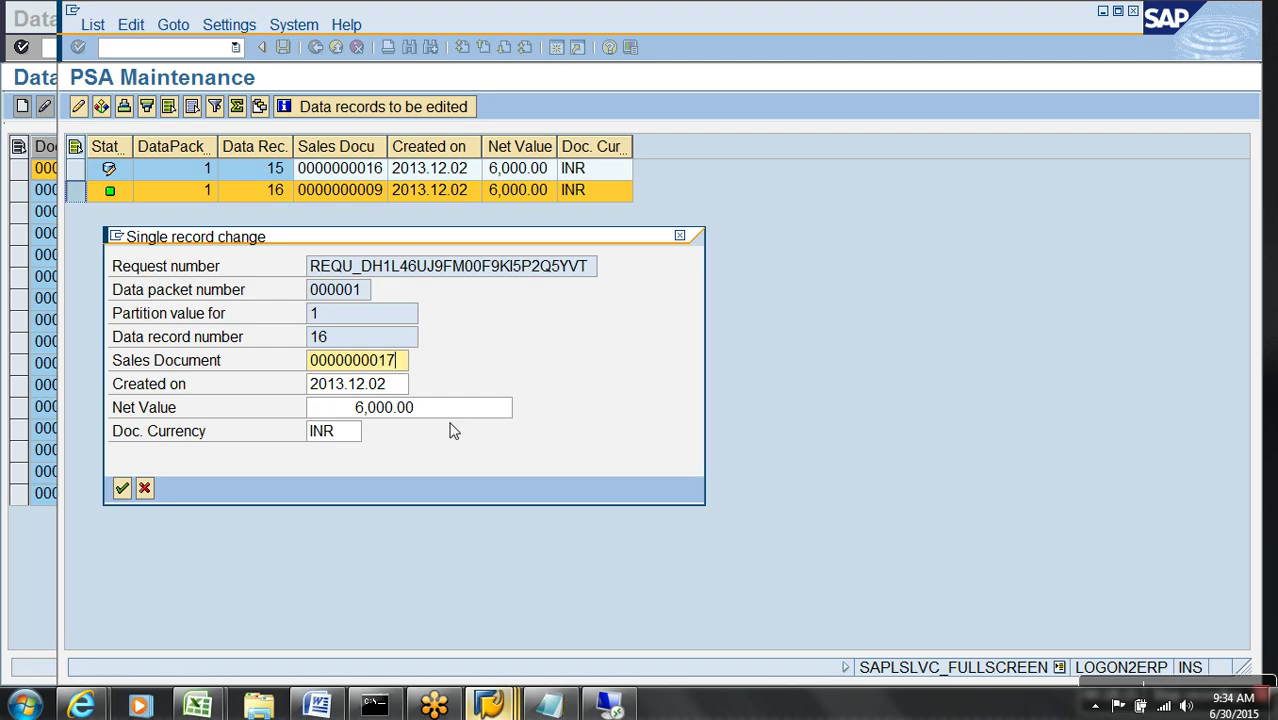
key("Return")
left_click(280, 47)
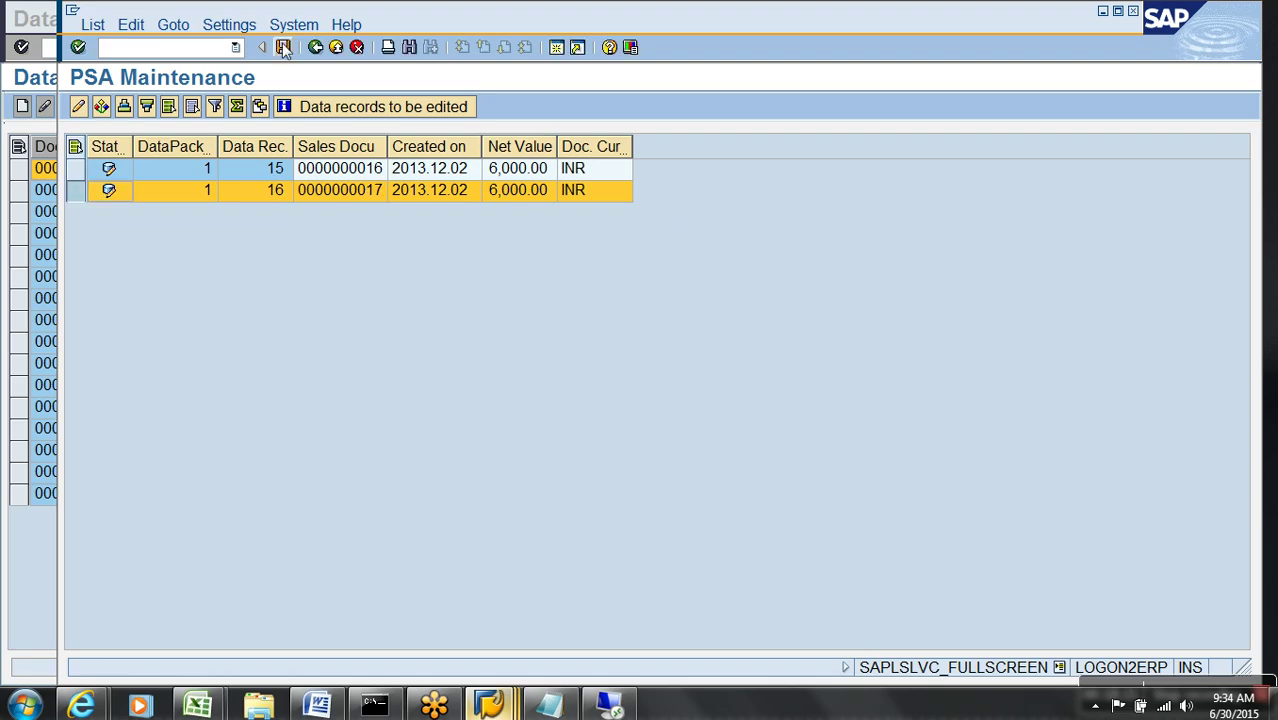
left_click(315, 48)
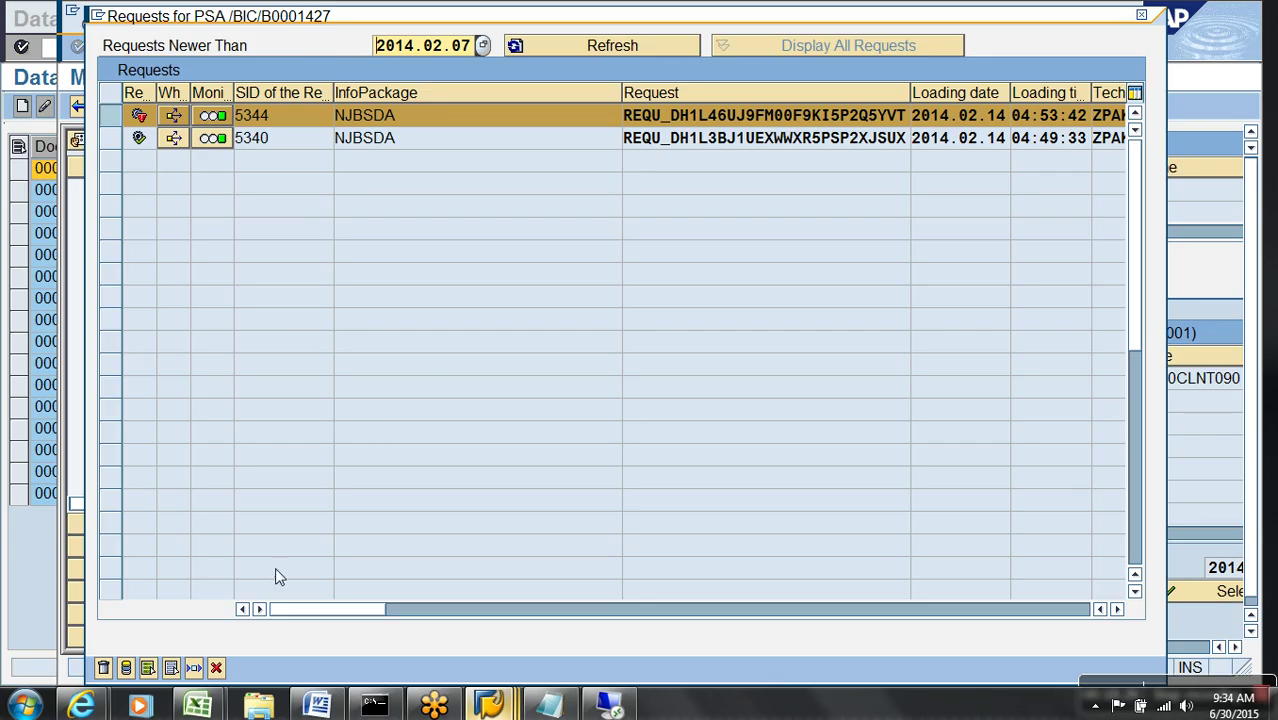
- Execute the DTP into YWO_001 again to load the corrected PSA data
left_click(215, 669)
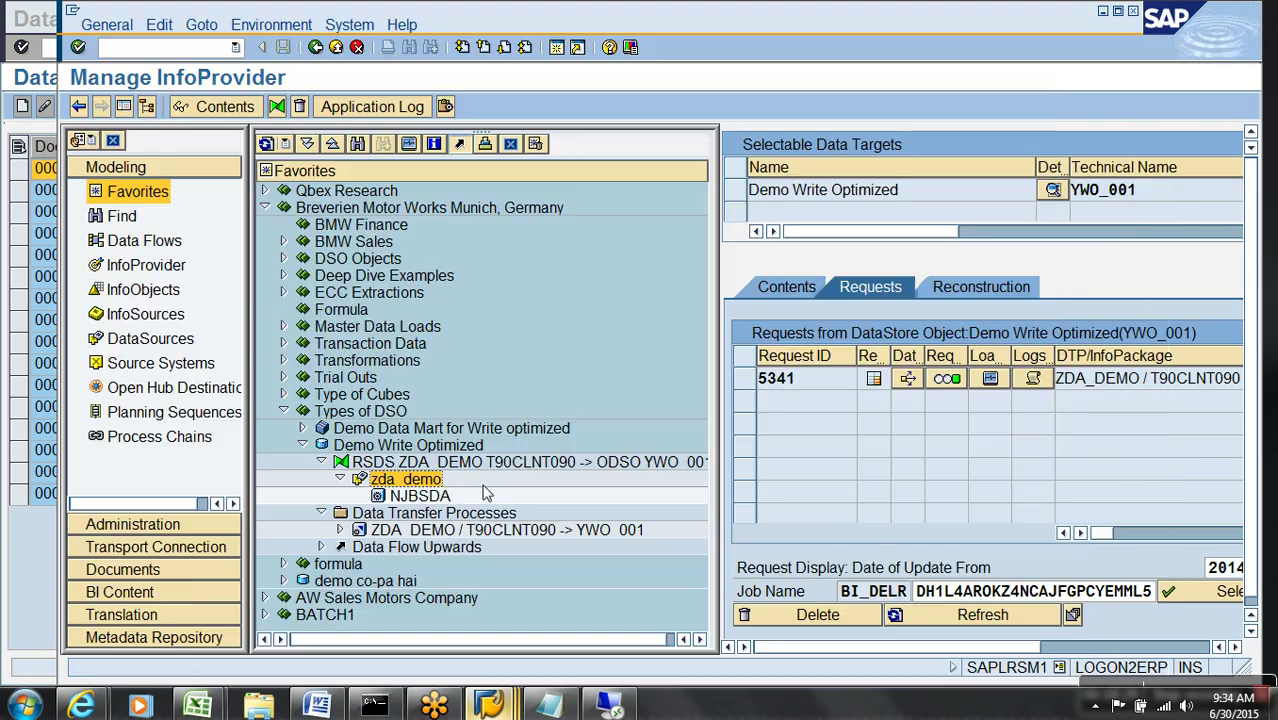
double_click(468, 531)
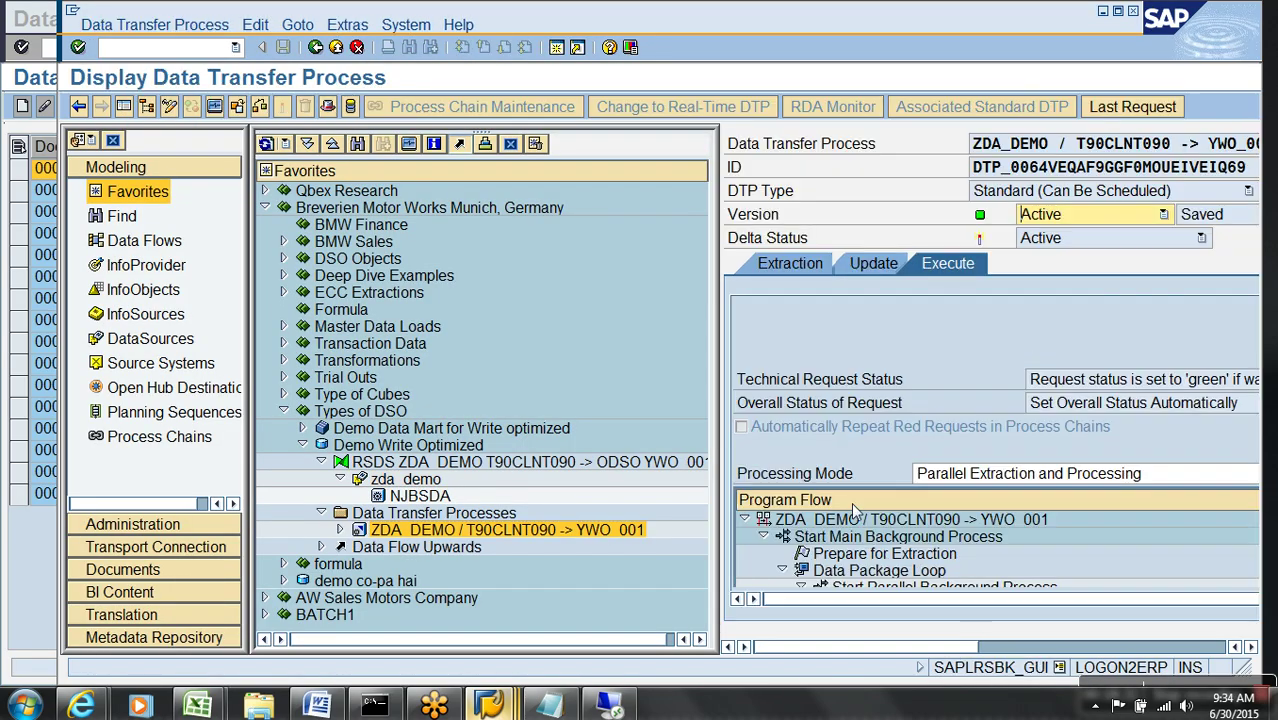
left_click(1045, 647)
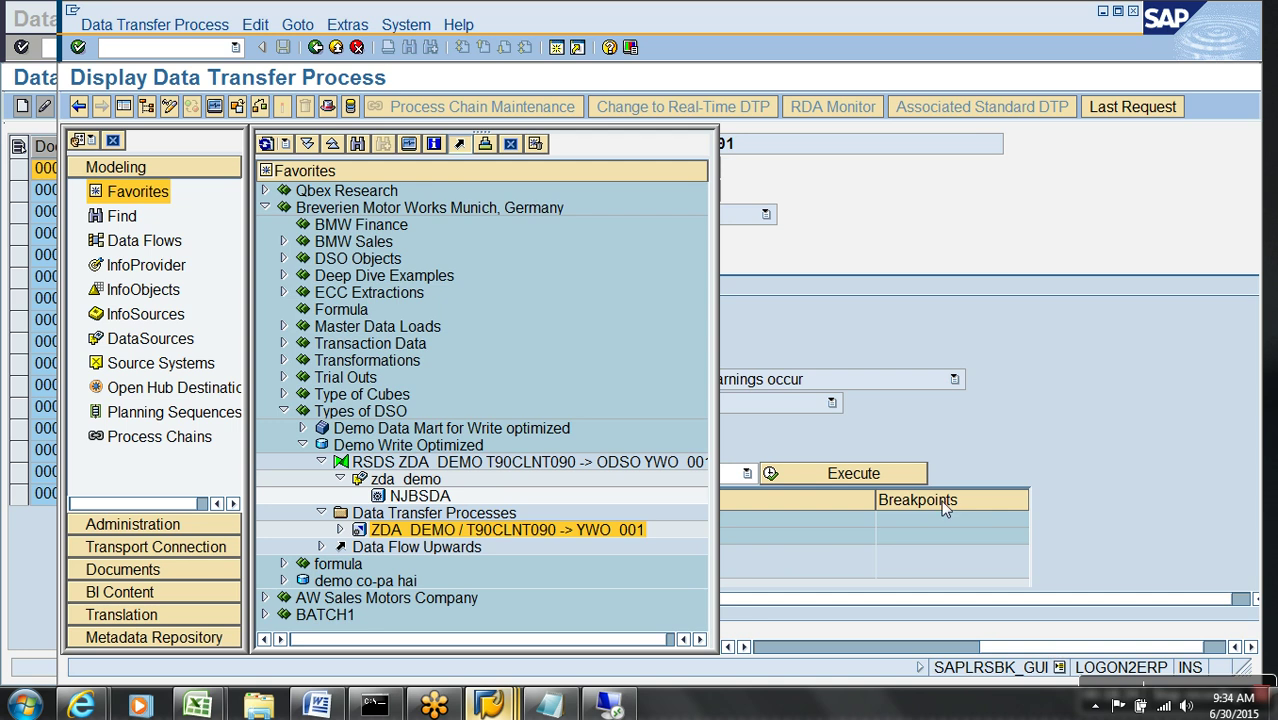
left_click(897, 474)
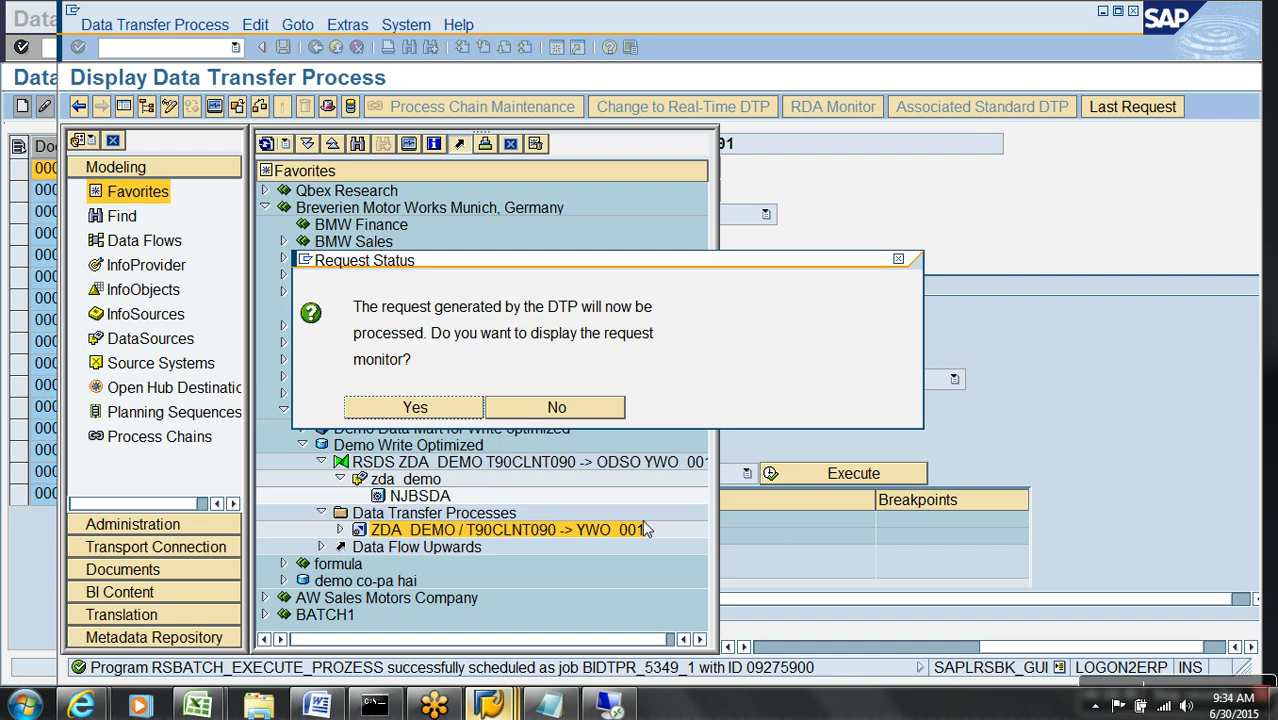
left_click(415, 408)
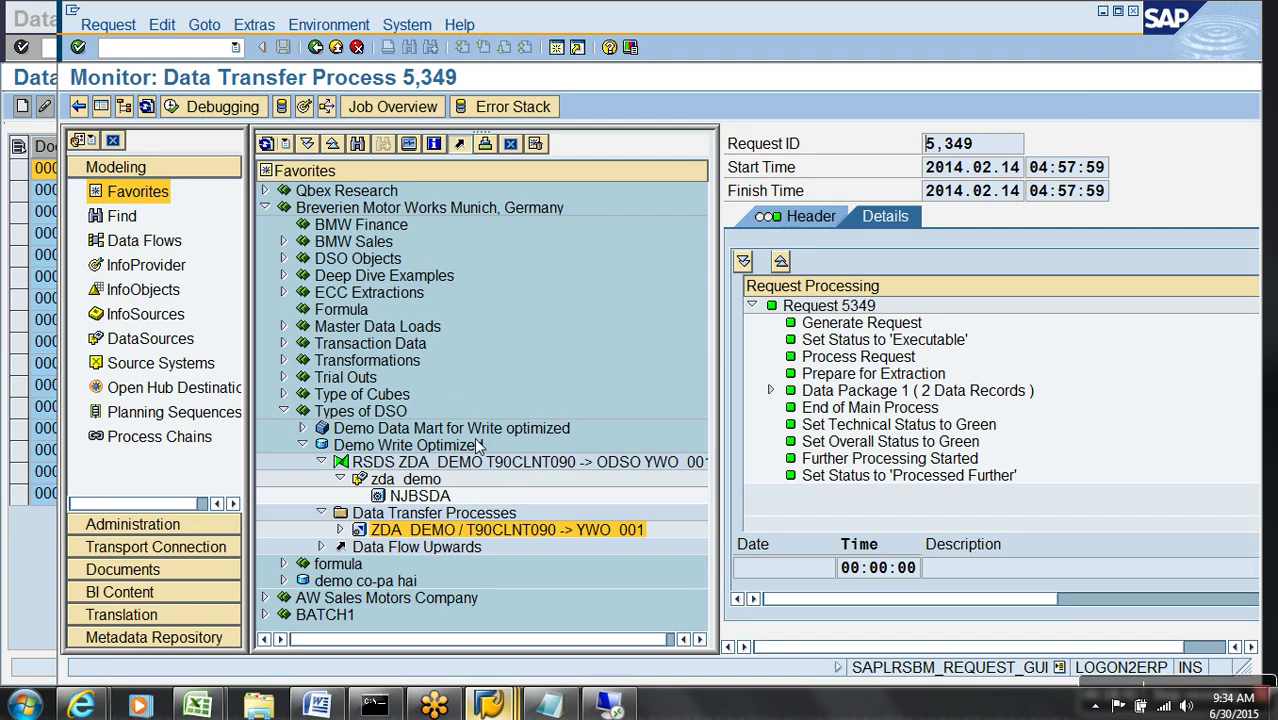
- Refresh the monitor, then open Manage for the Demo Write Optimized DSO showing 5349 and 5341
left_click(146, 108)
left_click(336, 47)
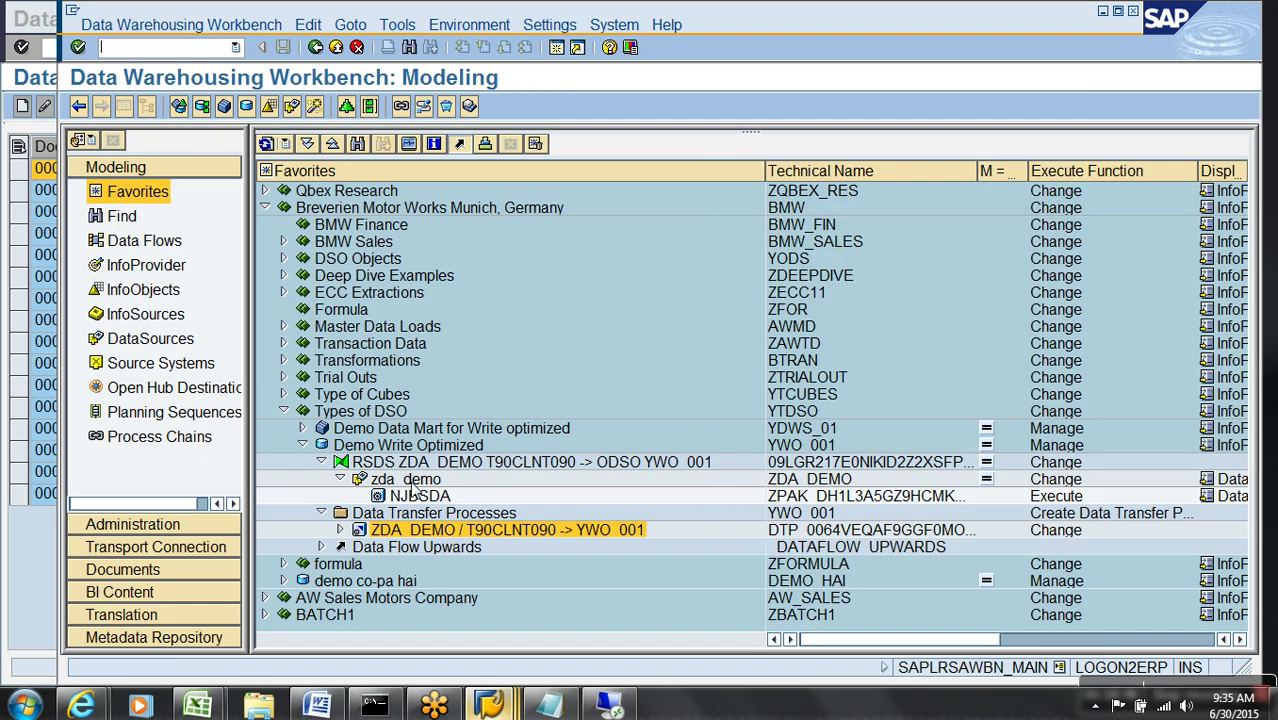
right_click(407, 447)
left_click(430, 284)
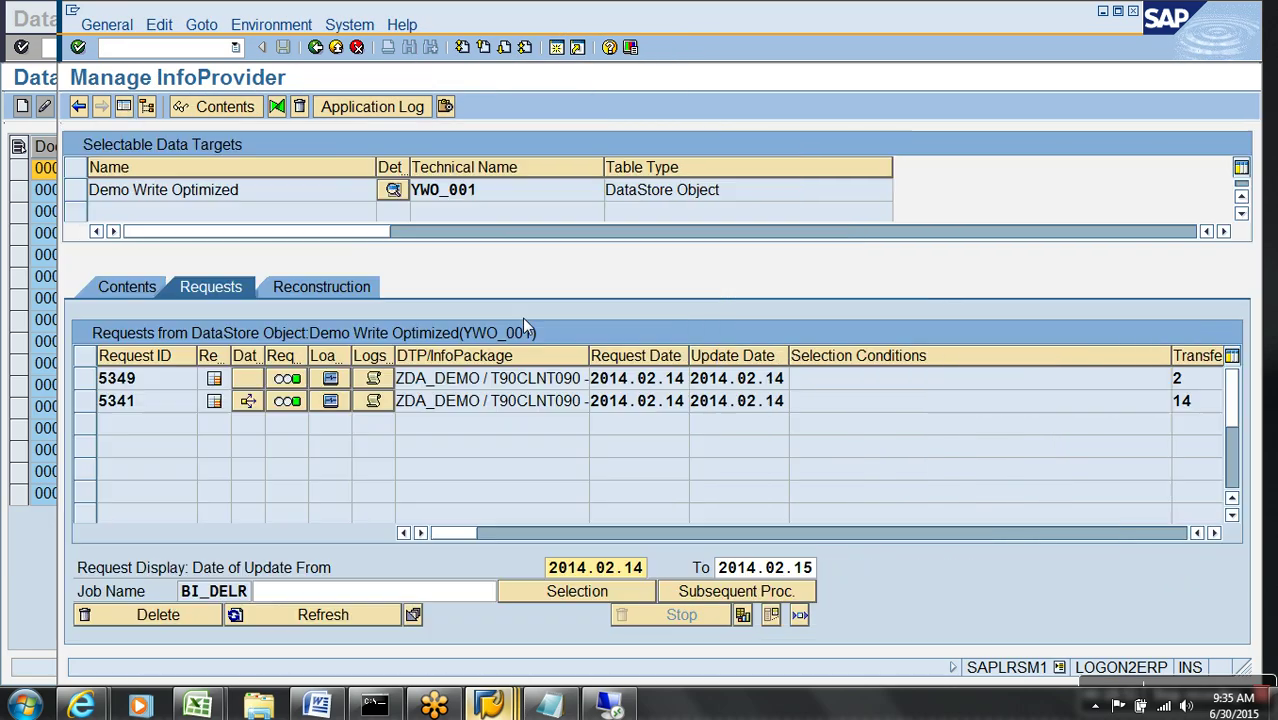
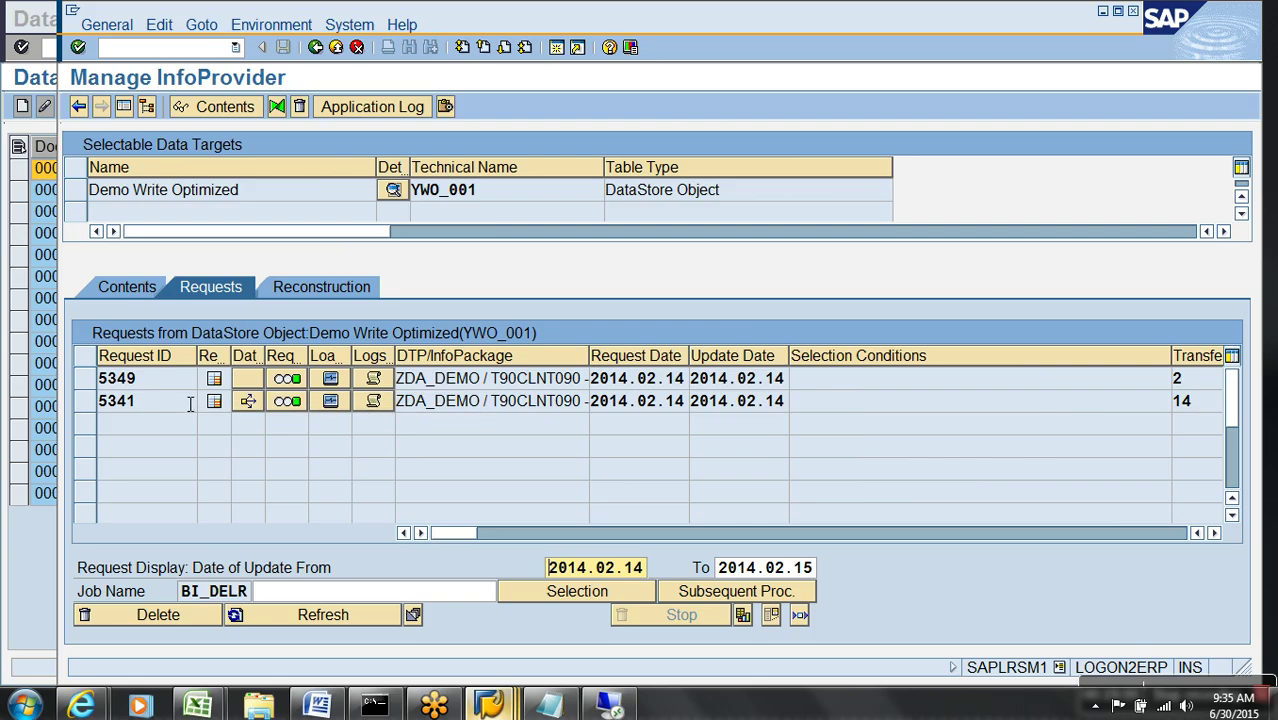
- Filter YWO_001's active data by request number 5349 to list its two records
left_click(1150, 533)
left_click(410, 387)
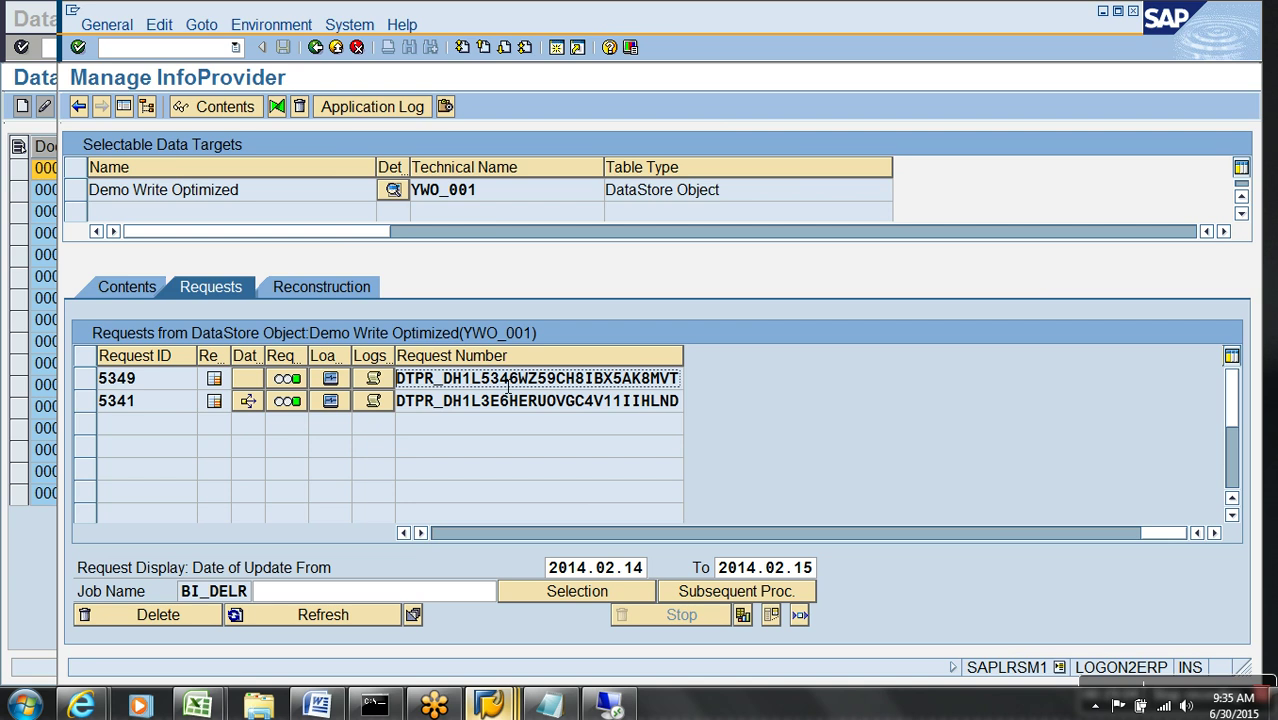
left_click(122, 289)
left_click(424, 576)
type("DTPR_DH1L5346WZ59CH8IBX5AK8MVT")
key("F8")
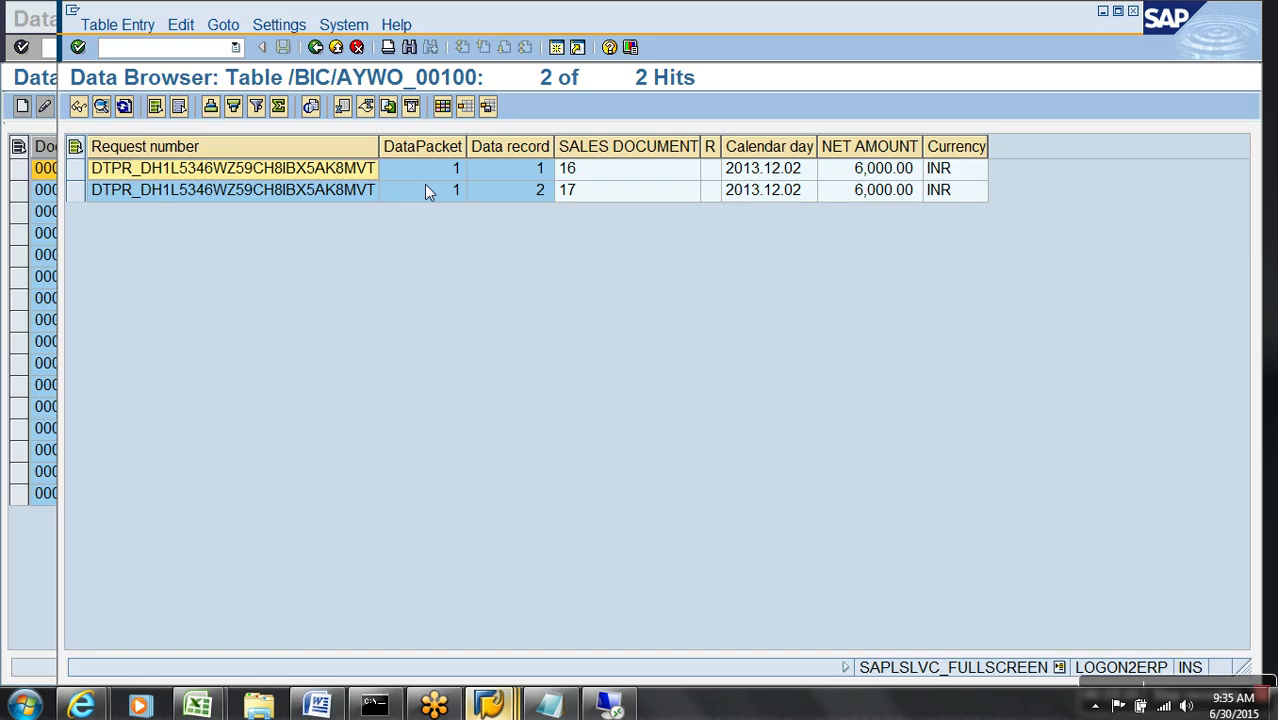
- Return to Modeling and expand Demo Data Mart for Write optimized and its transfer processes
left_click(336, 47)
left_click(336, 47)
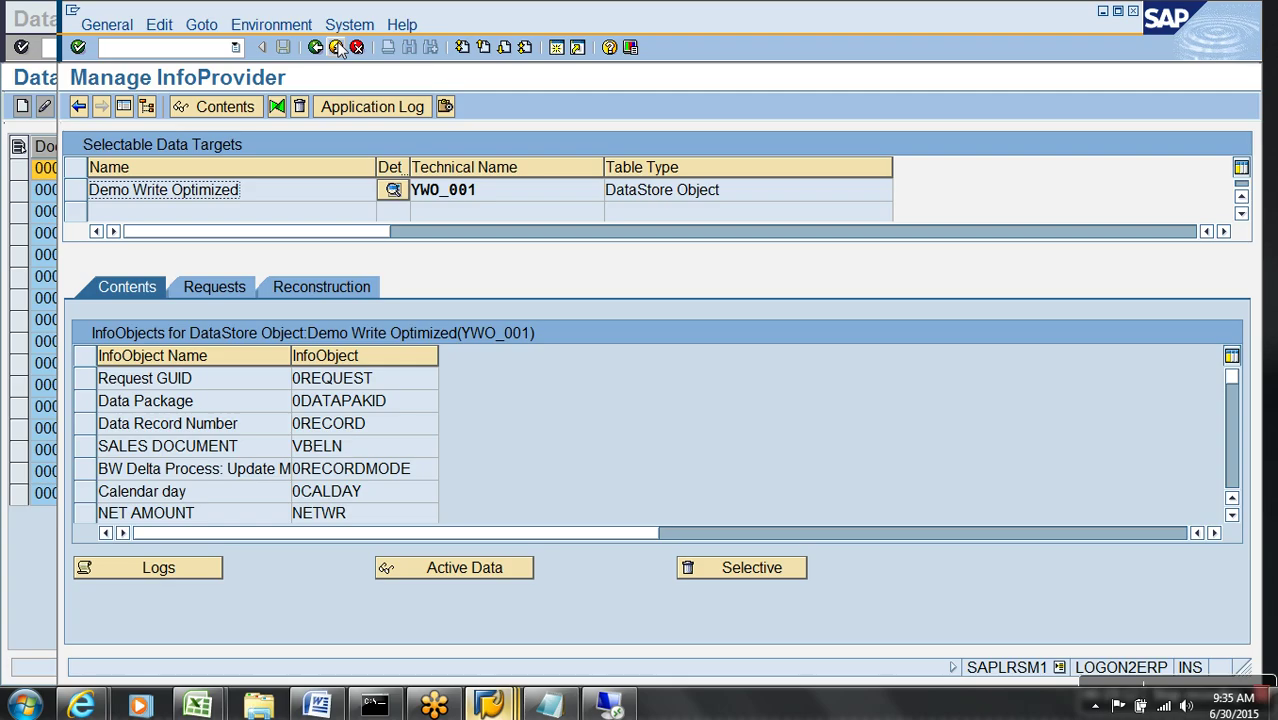
left_click(336, 47)
left_click(302, 428)
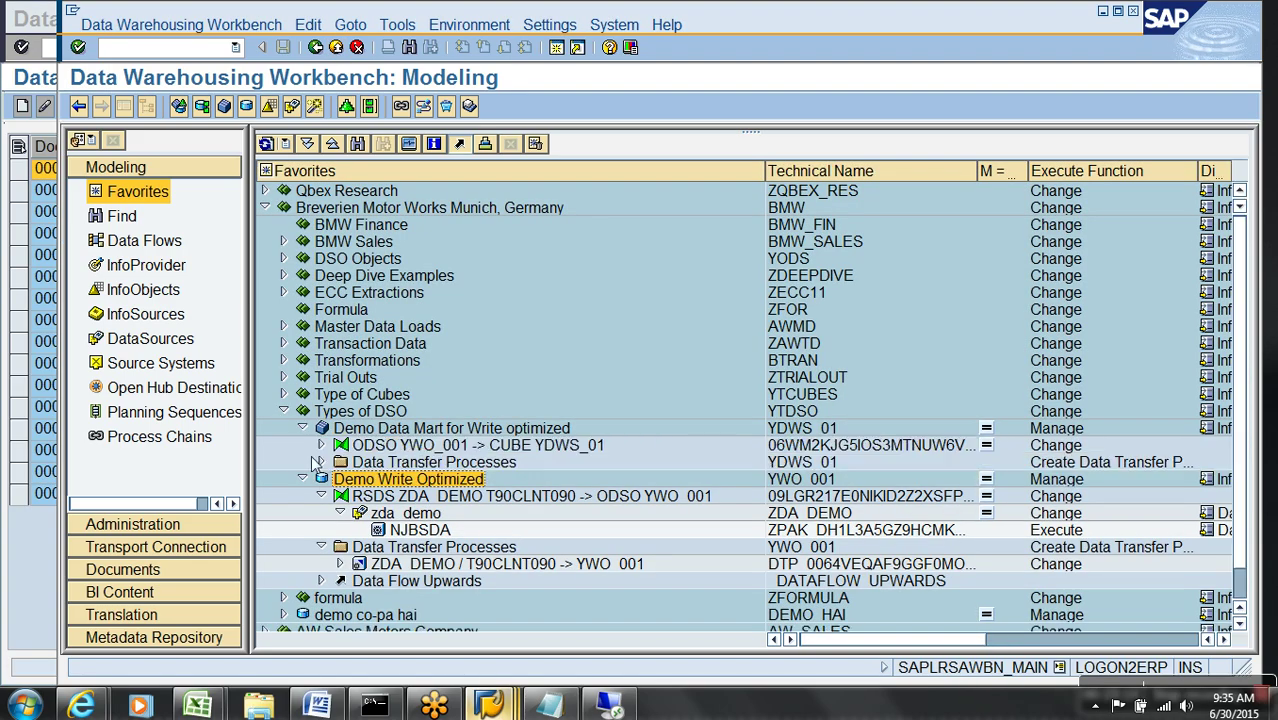
left_click(321, 462)
- Execute the YWO_001 -> YDWS_01 transfer process and open its request monitor
double_click(440, 479)
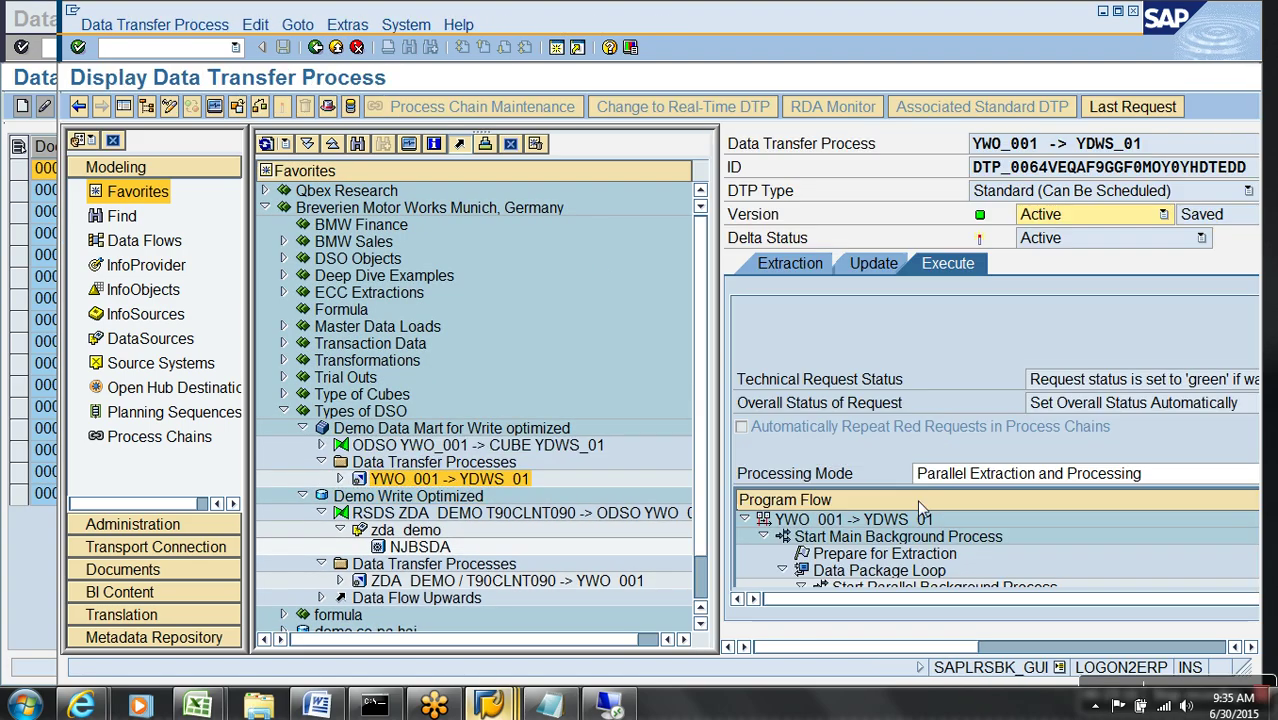
left_click(125, 107)
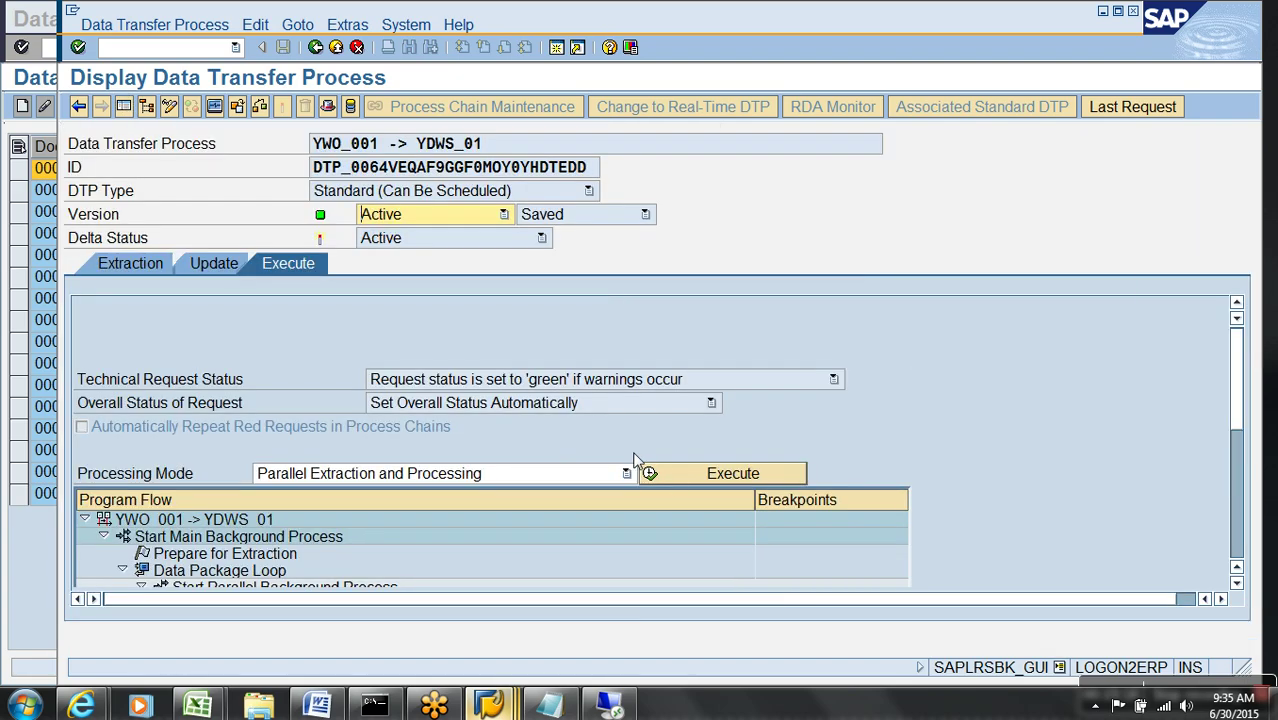
left_click(672, 476)
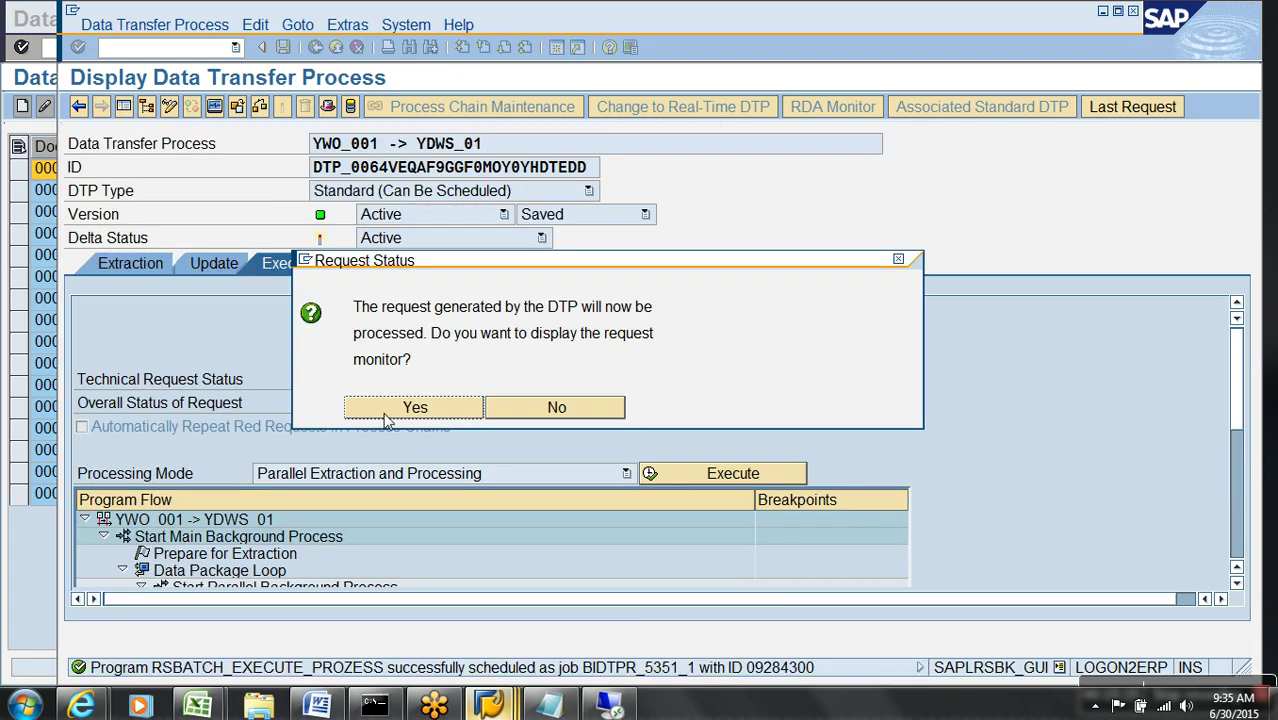
left_click(386, 413)
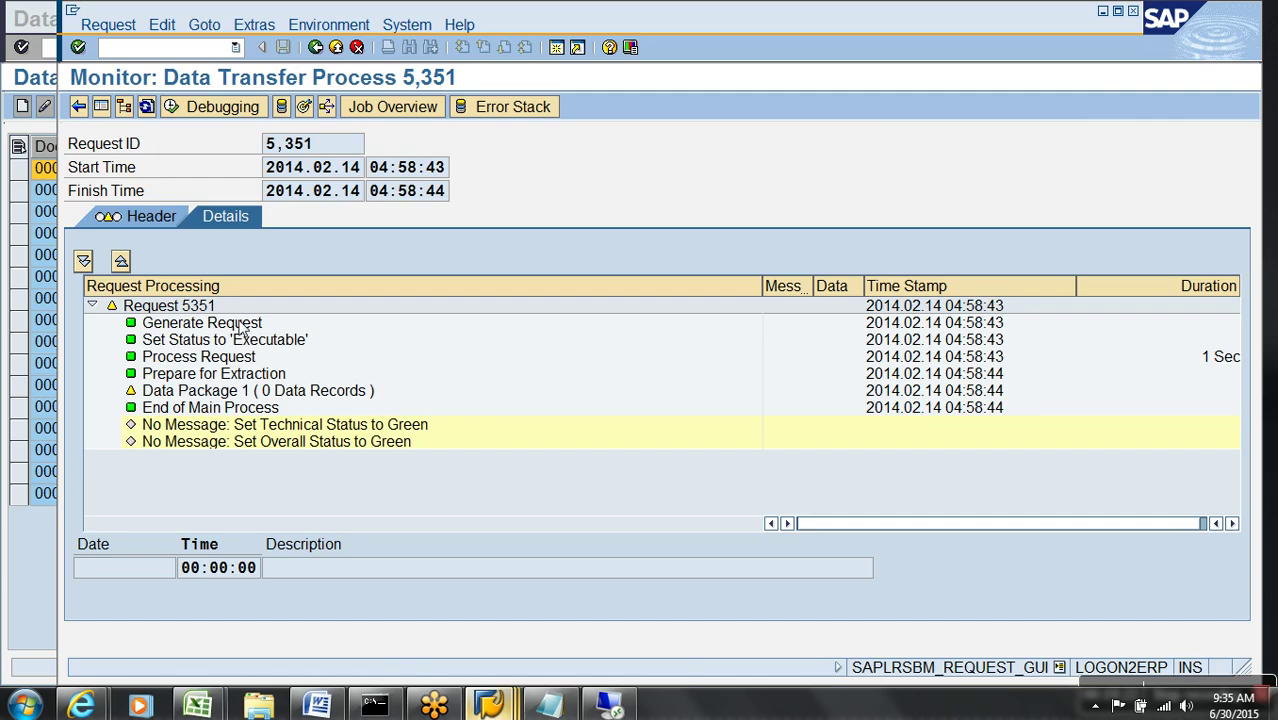
- Refresh the monitor, confirm request 5,351 loaded 2 records, and return to Modeling
left_click(146, 107)
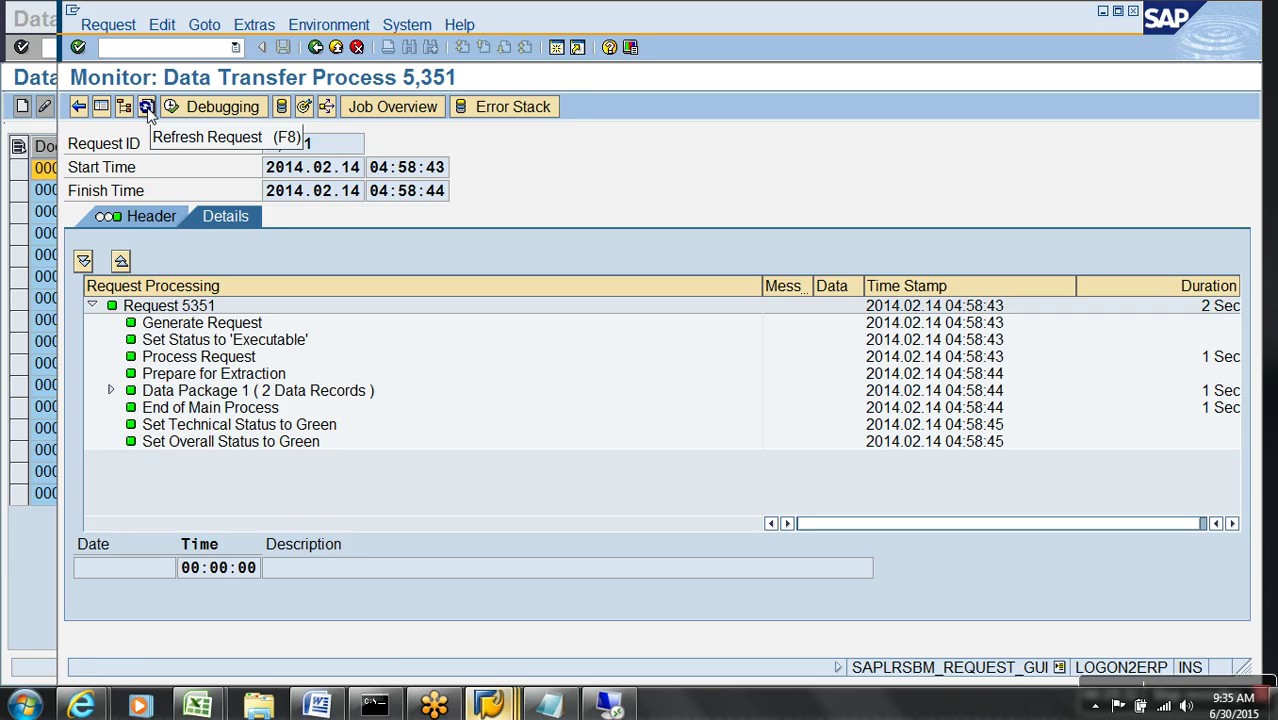
left_click(318, 390)
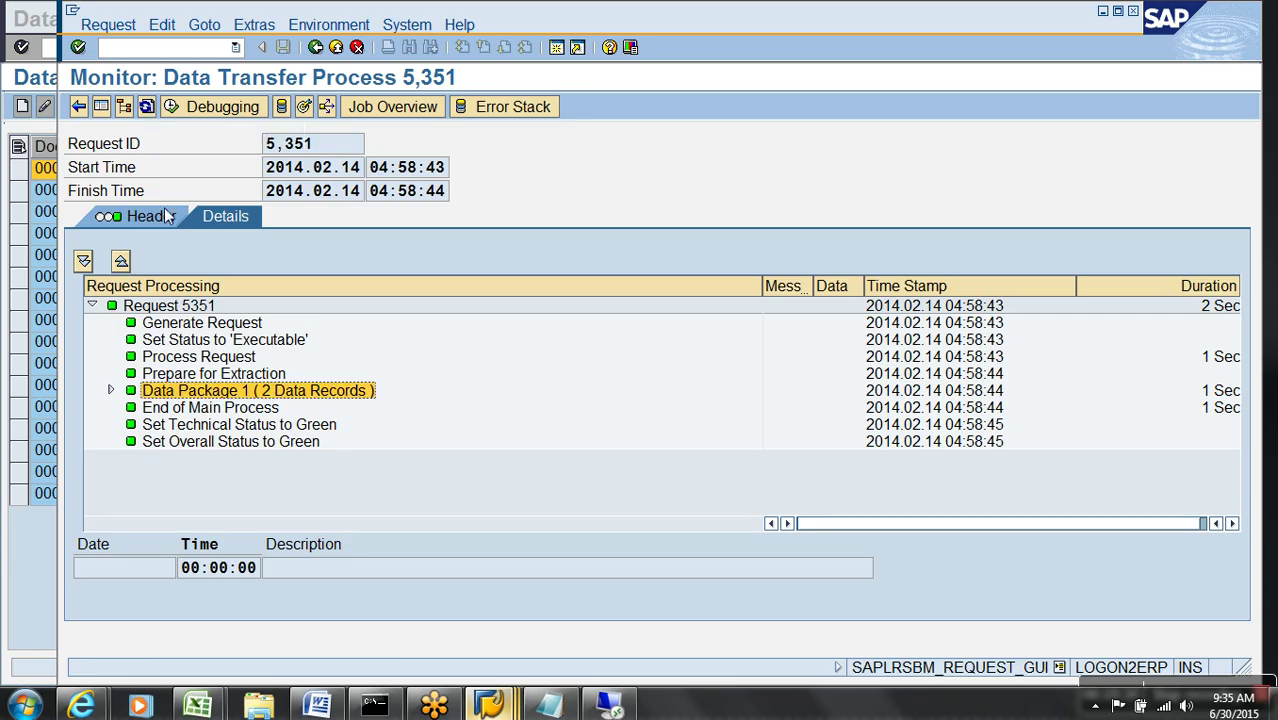
left_click(168, 216)
double_click(398, 404)
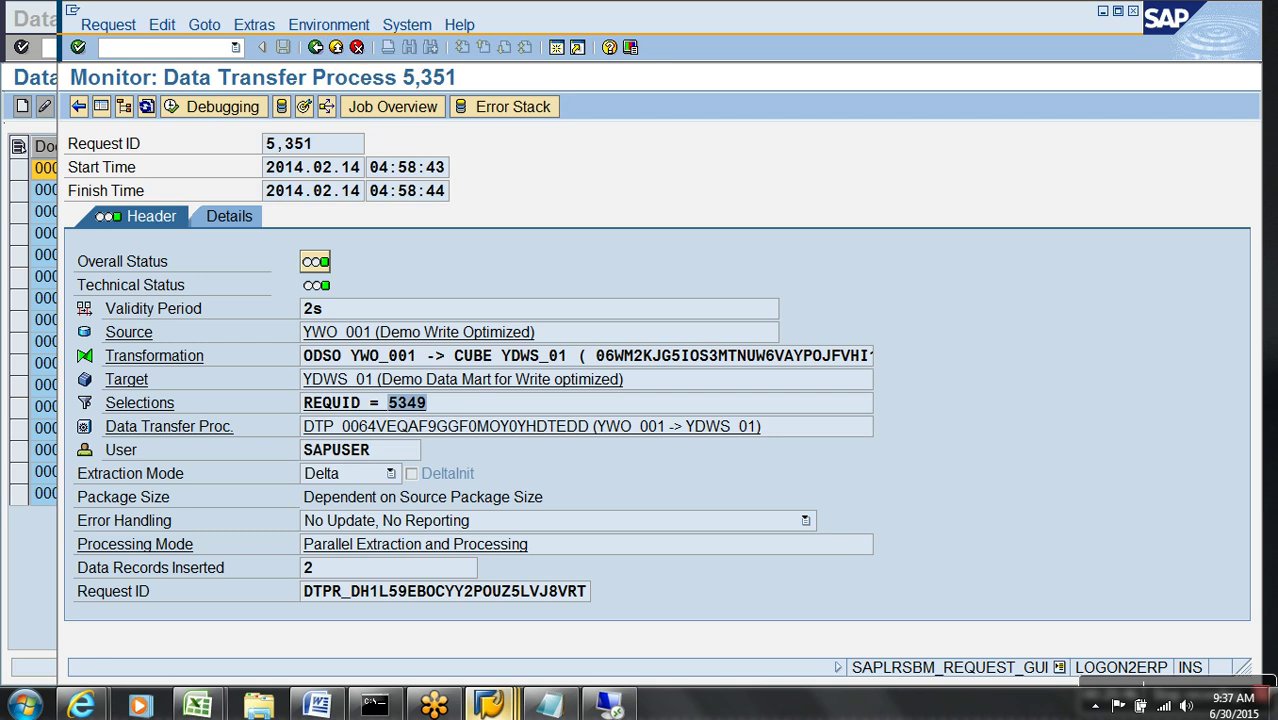
left_click(337, 50)
left_click(337, 48)
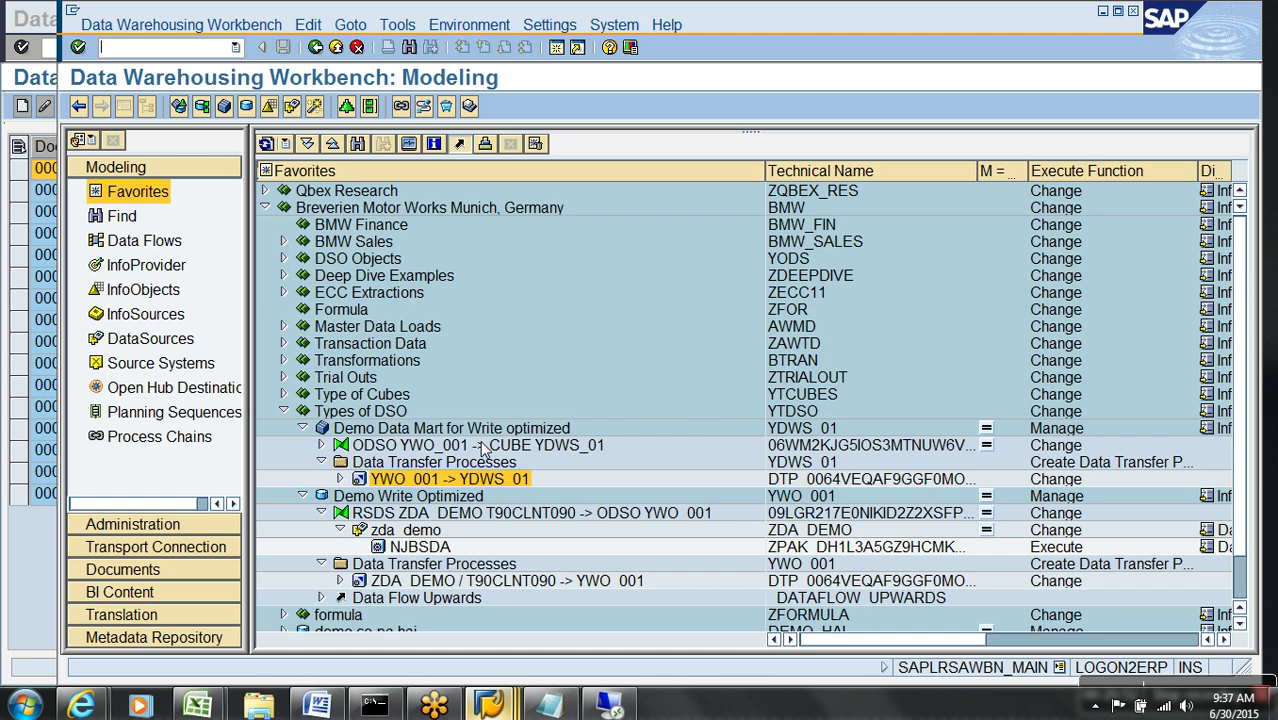
- Start the NJBSDA InfoPackage load and check the 05:00:23 load's status in its monitor
double_click(437, 554)
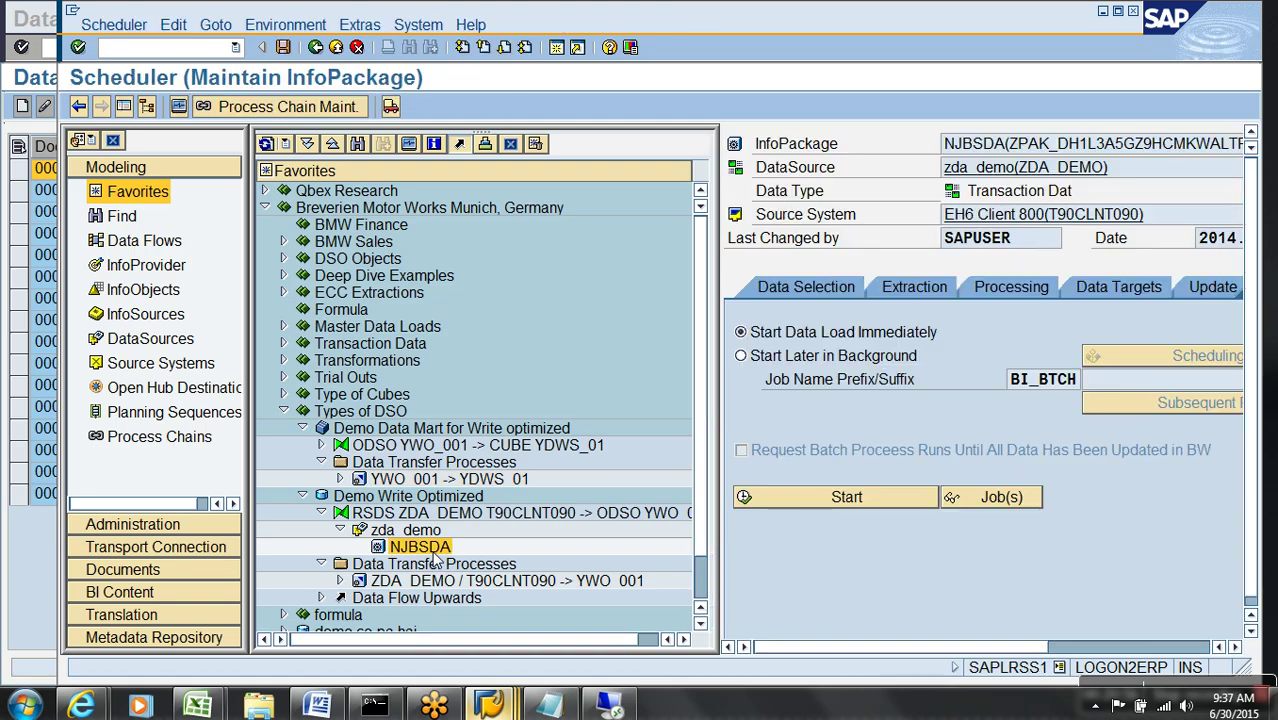
left_click(846, 500)
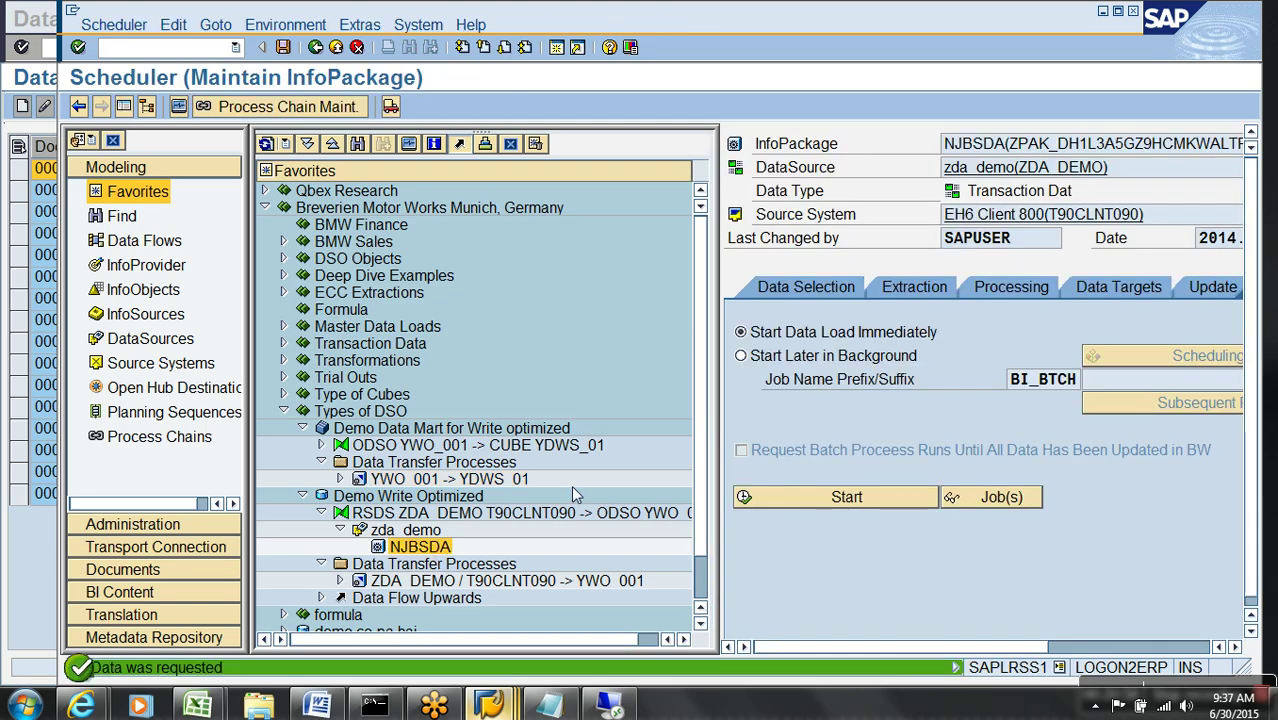
left_click(180, 107)
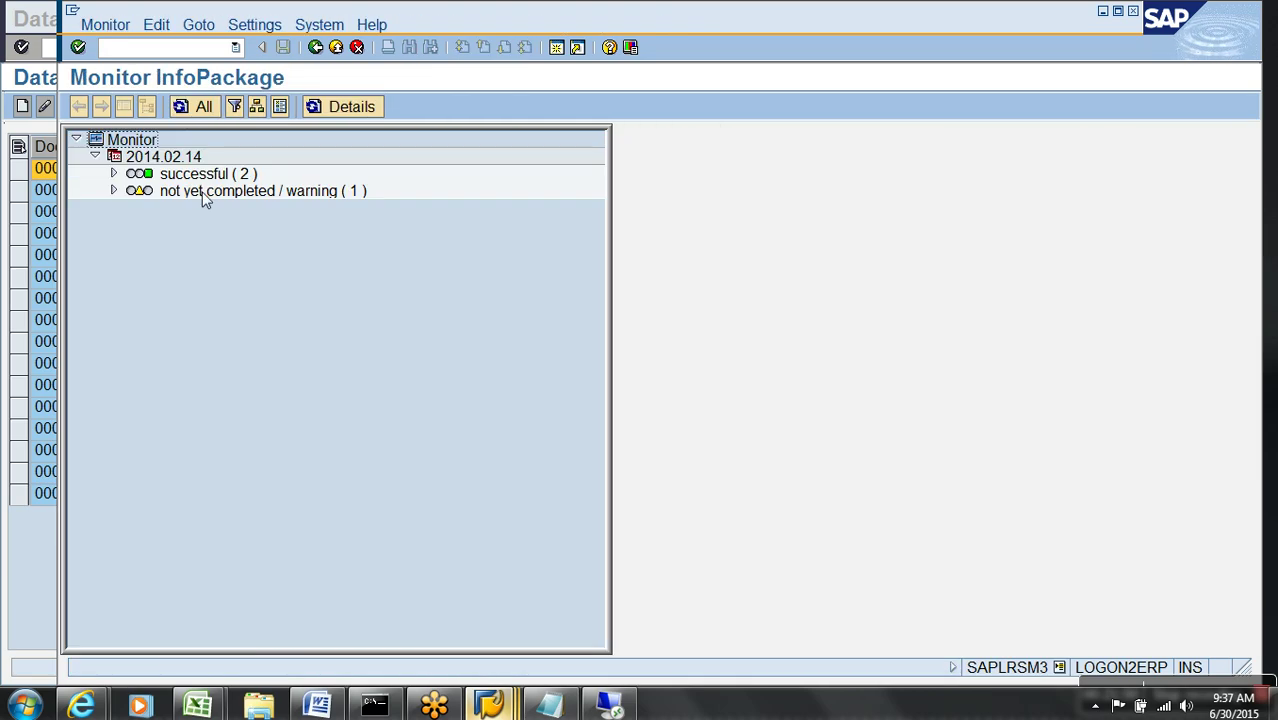
left_click(114, 190)
left_click(273, 238)
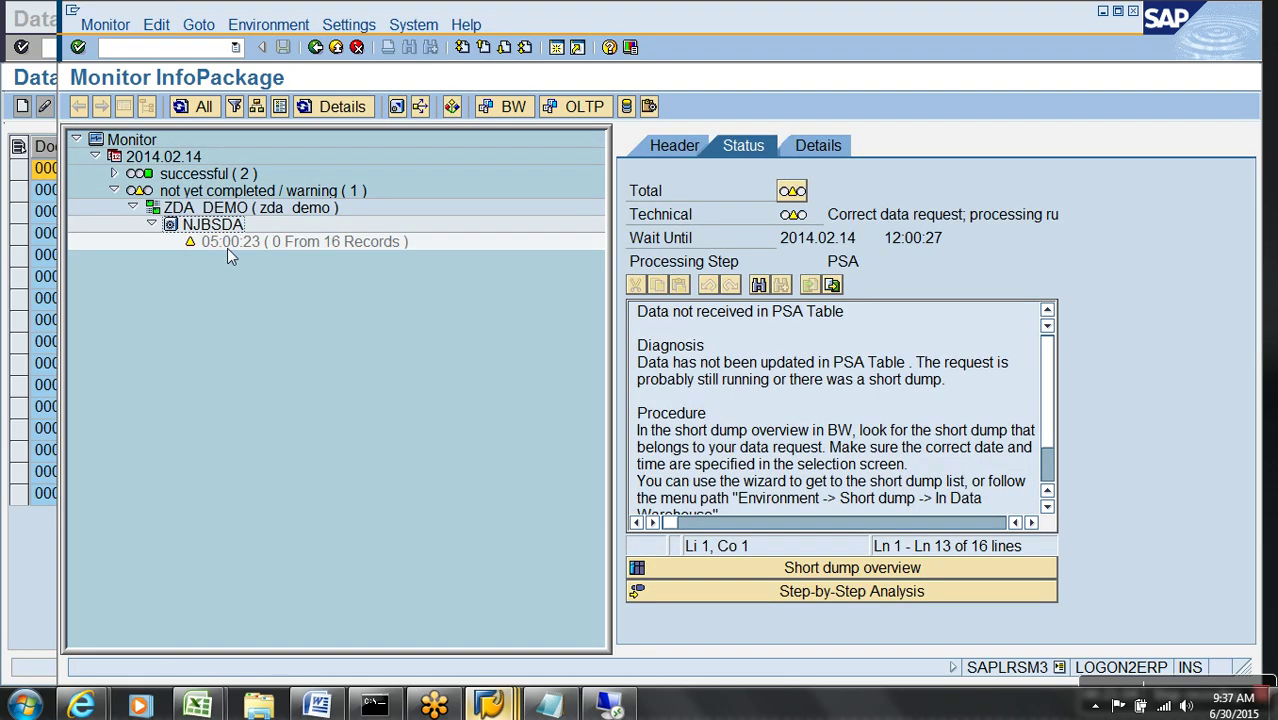
left_click(227, 242)
left_click(337, 48)
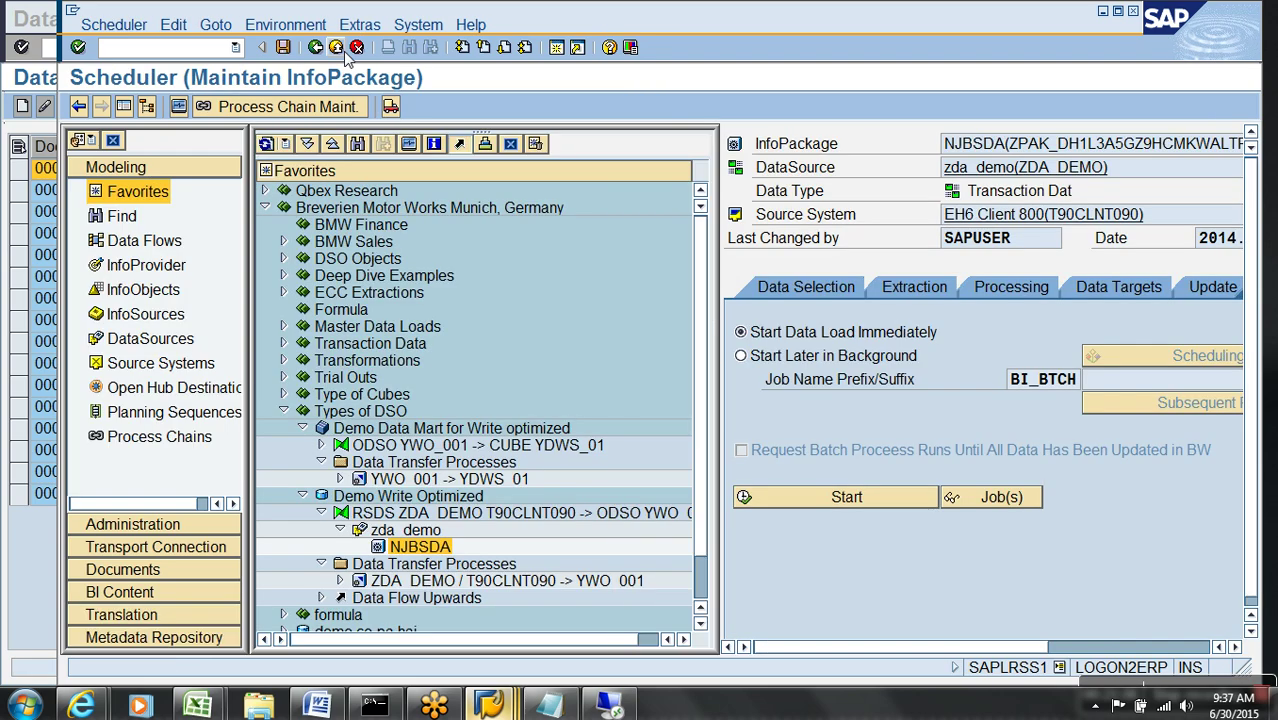
- Execute the ZDA_DEMO -> YWO_001 transfer process and display request 5,353's monitor
double_click(455, 581)
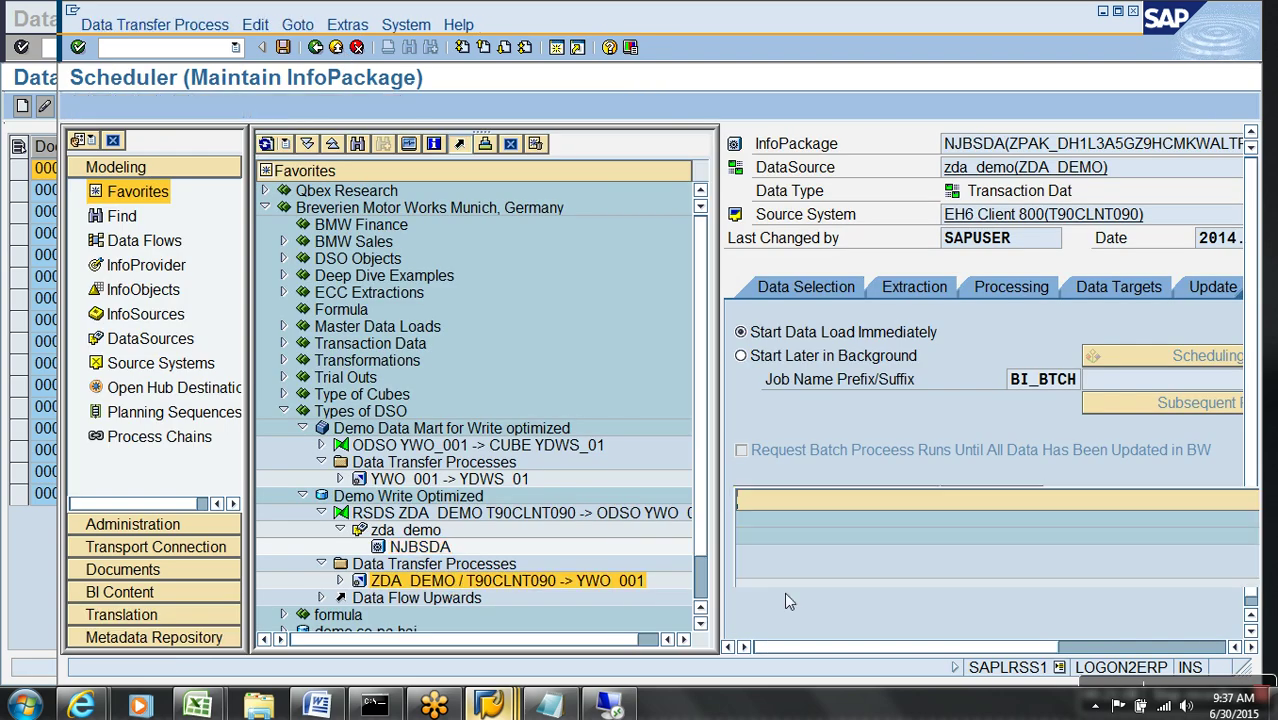
left_click(1023, 645)
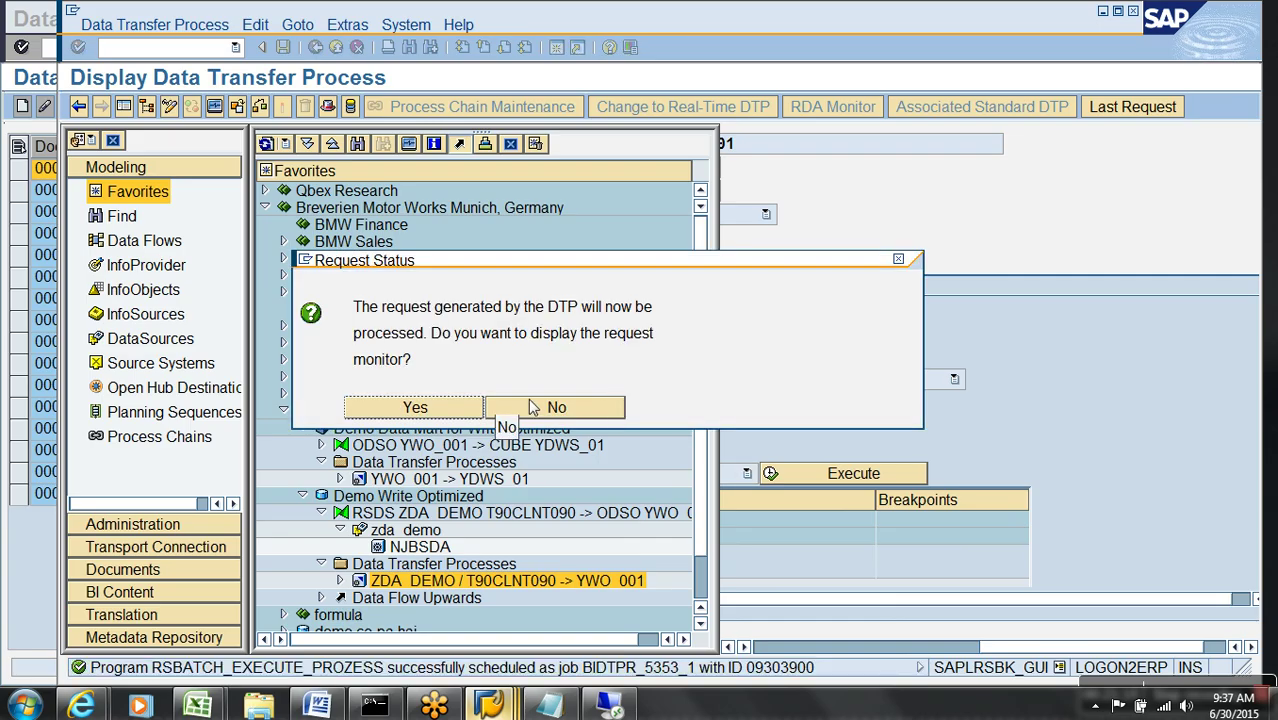
left_click(416, 408)
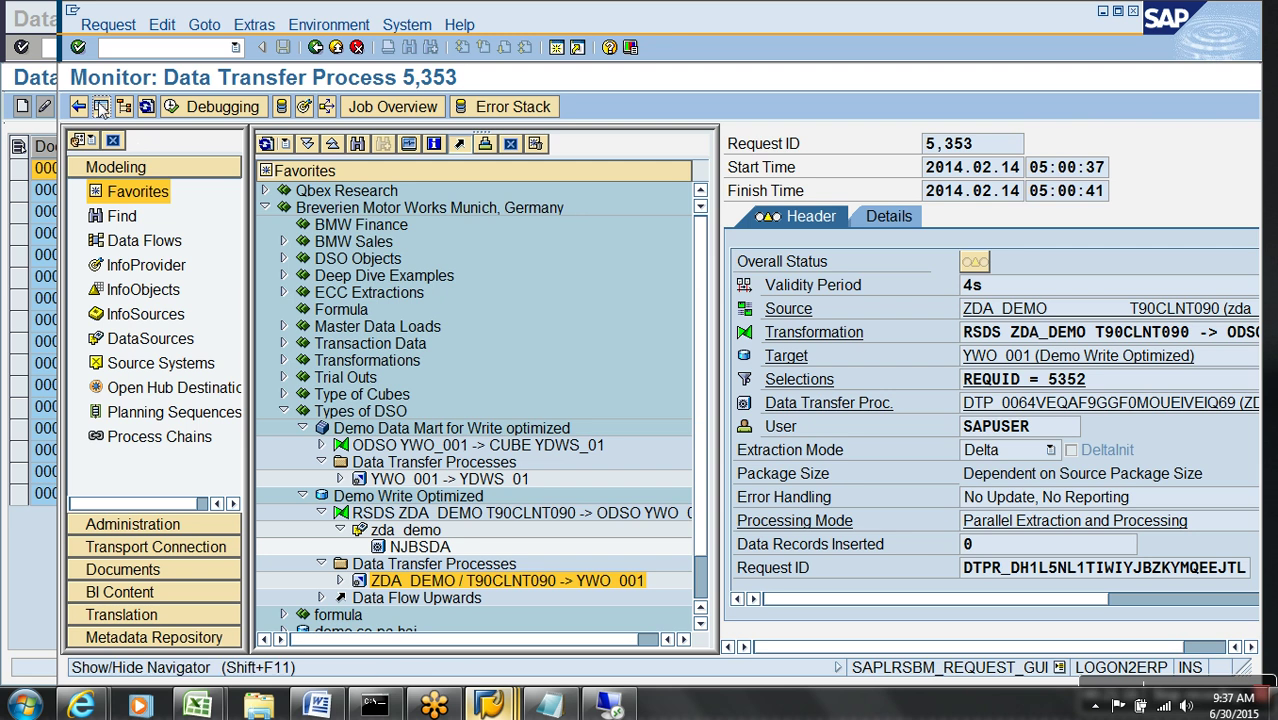
- Expand Data Package 1's DataStore update step to show request 5,353's error handler messages
left_click(125, 108)
left_click(243, 219)
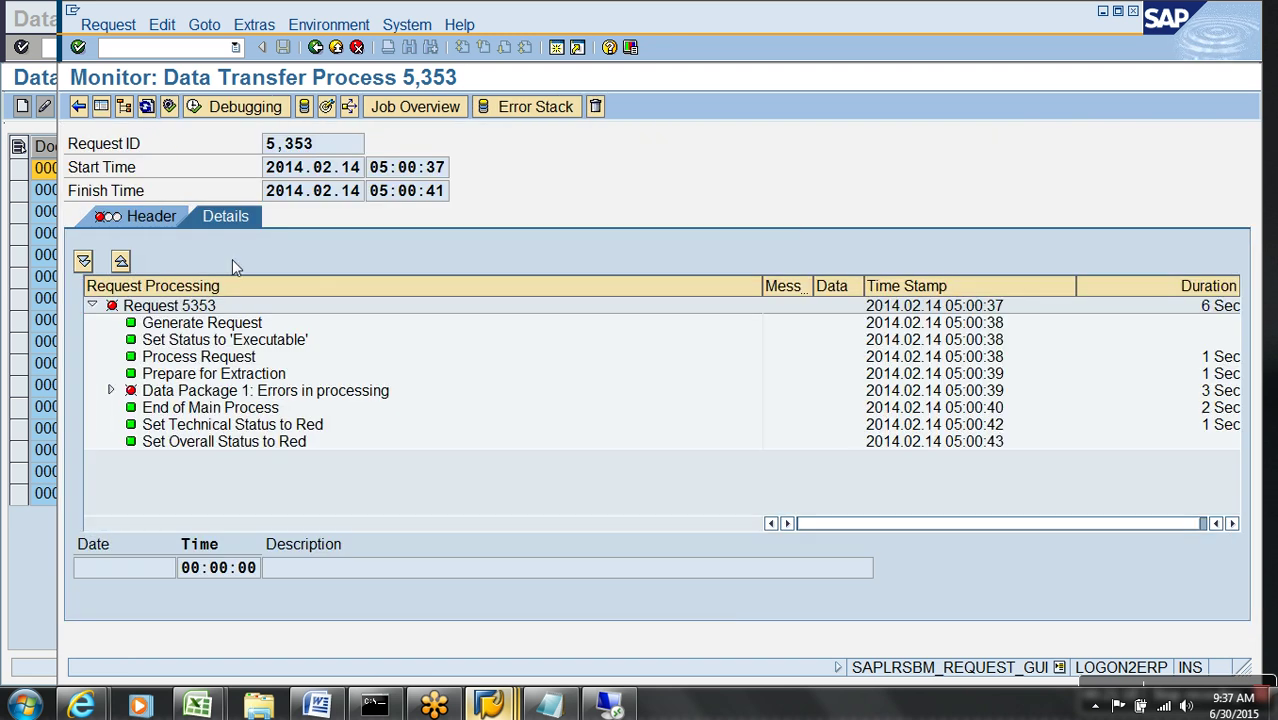
left_click(110, 390)
left_click(129, 461)
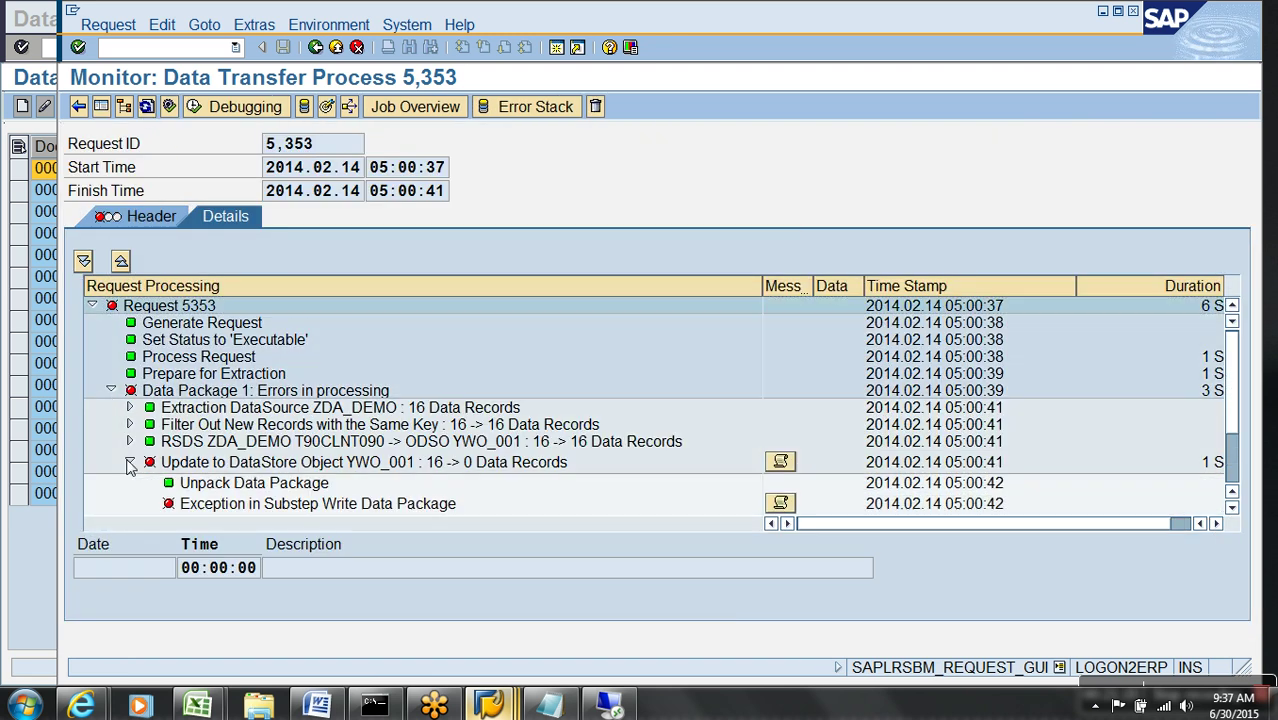
scroll(350, 485, "down", 2)
left_click(780, 443)
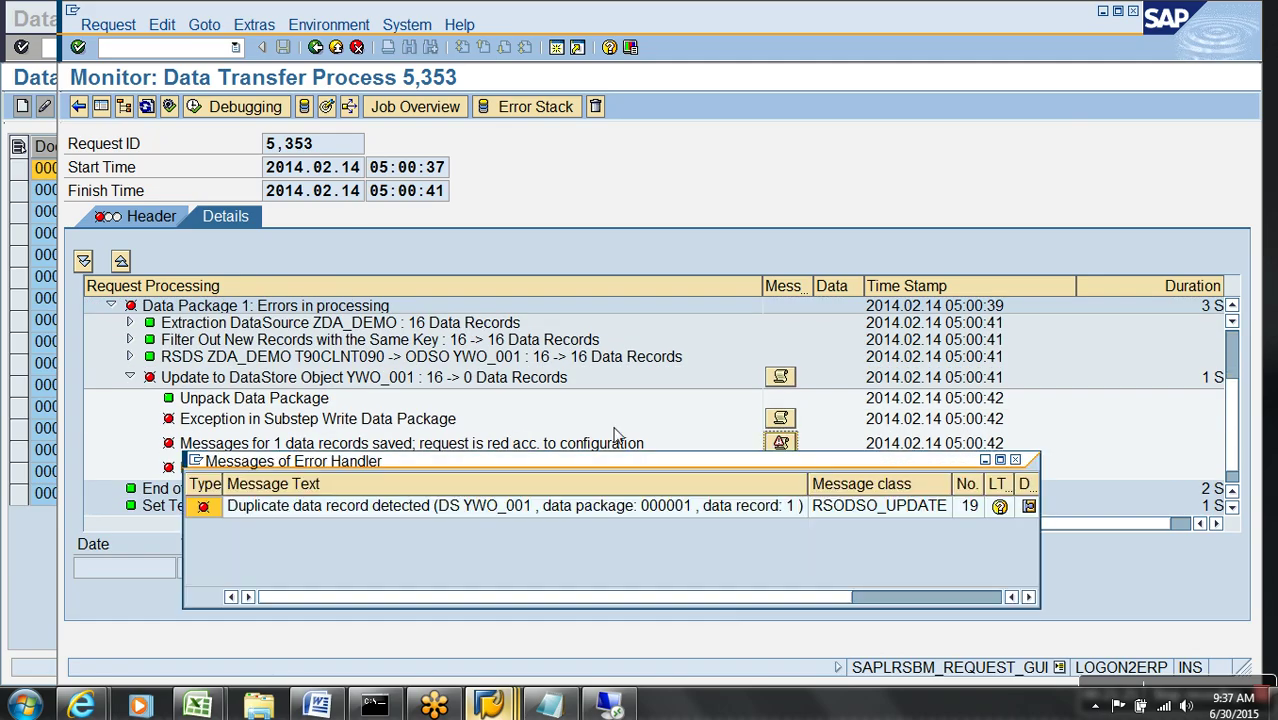
left_click_drag(500, 465, 428, 339)
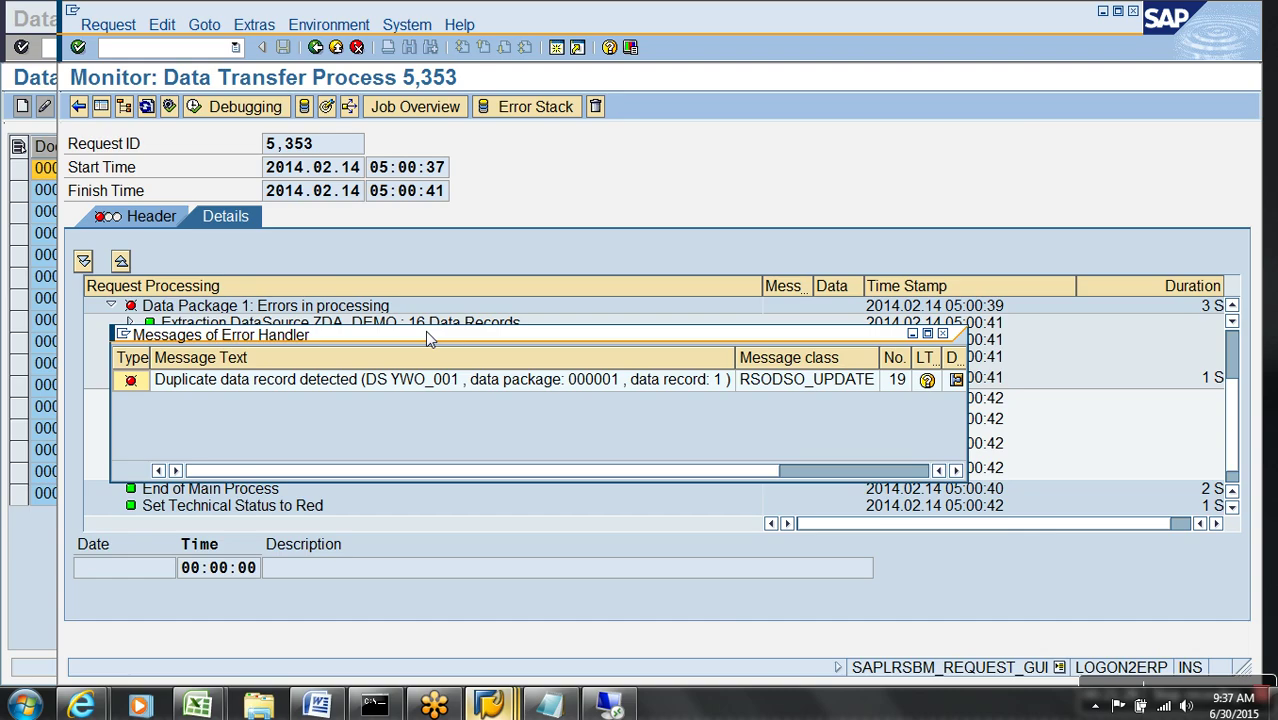
- Read the duplicate data record error's long text, close the popups, and return to Modeling
left_click(957, 381)
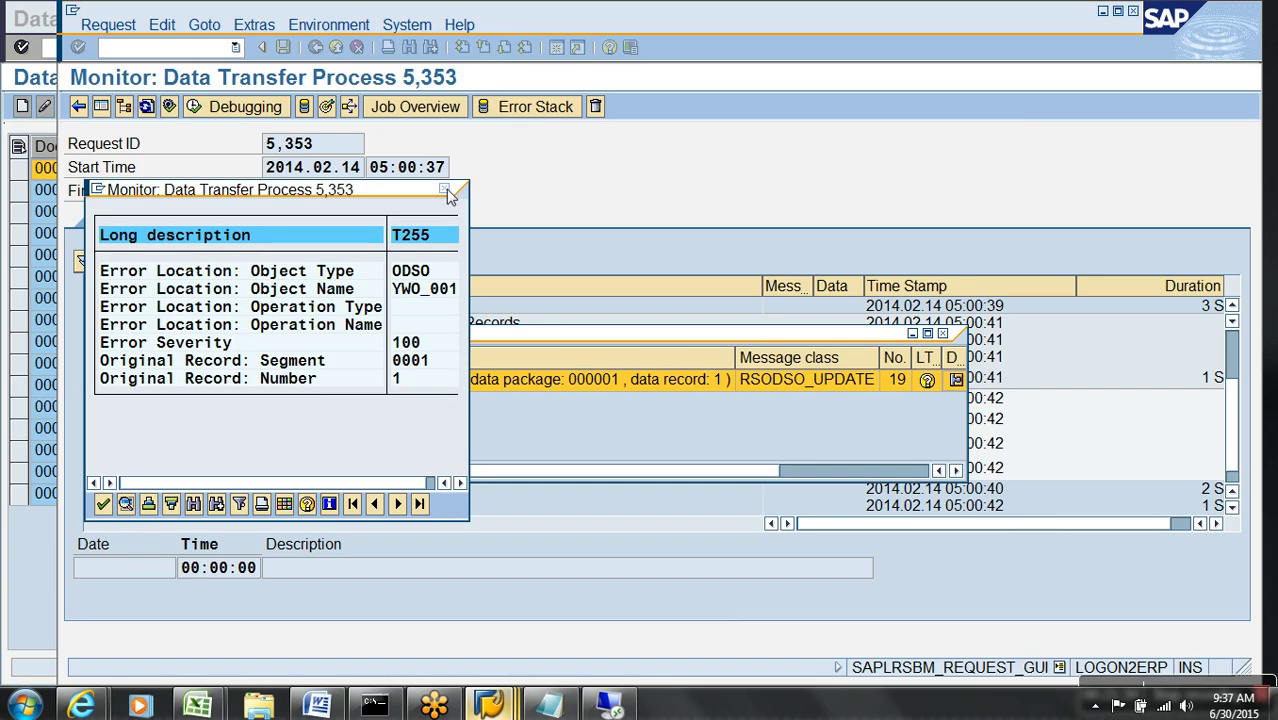
left_click(444, 188)
left_click(928, 381)
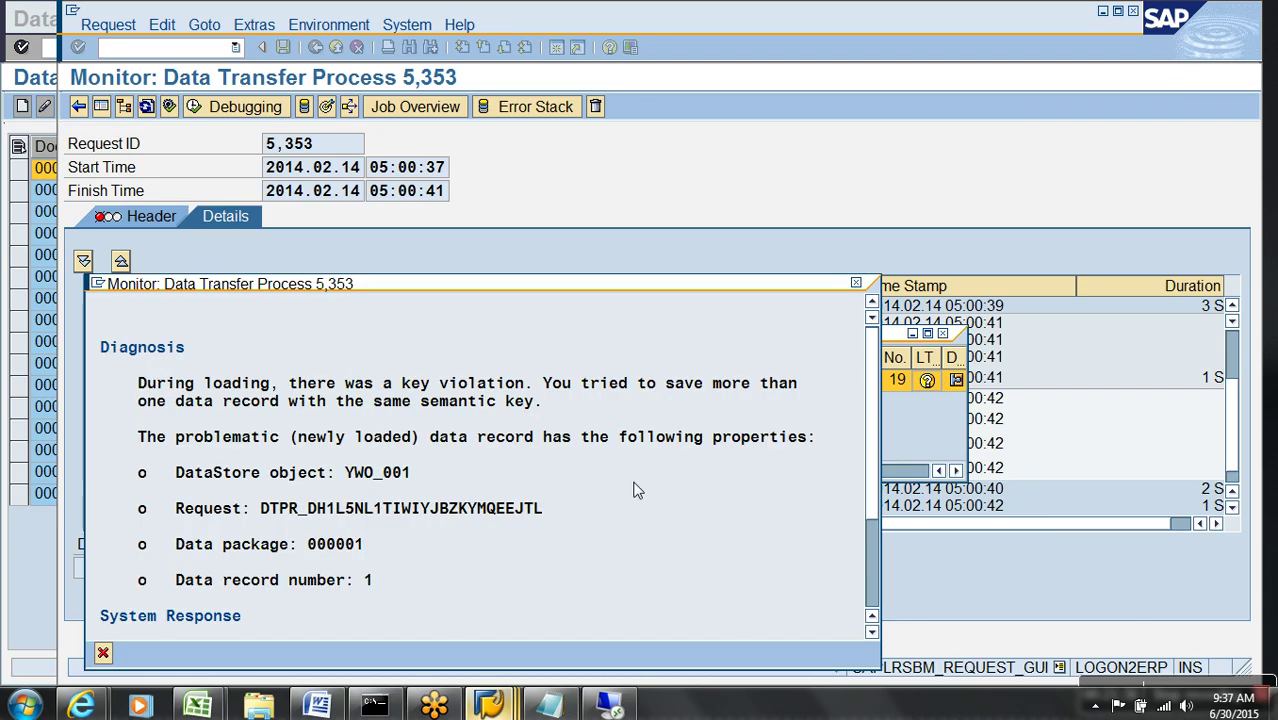
left_click_drag(508, 290, 537, 190)
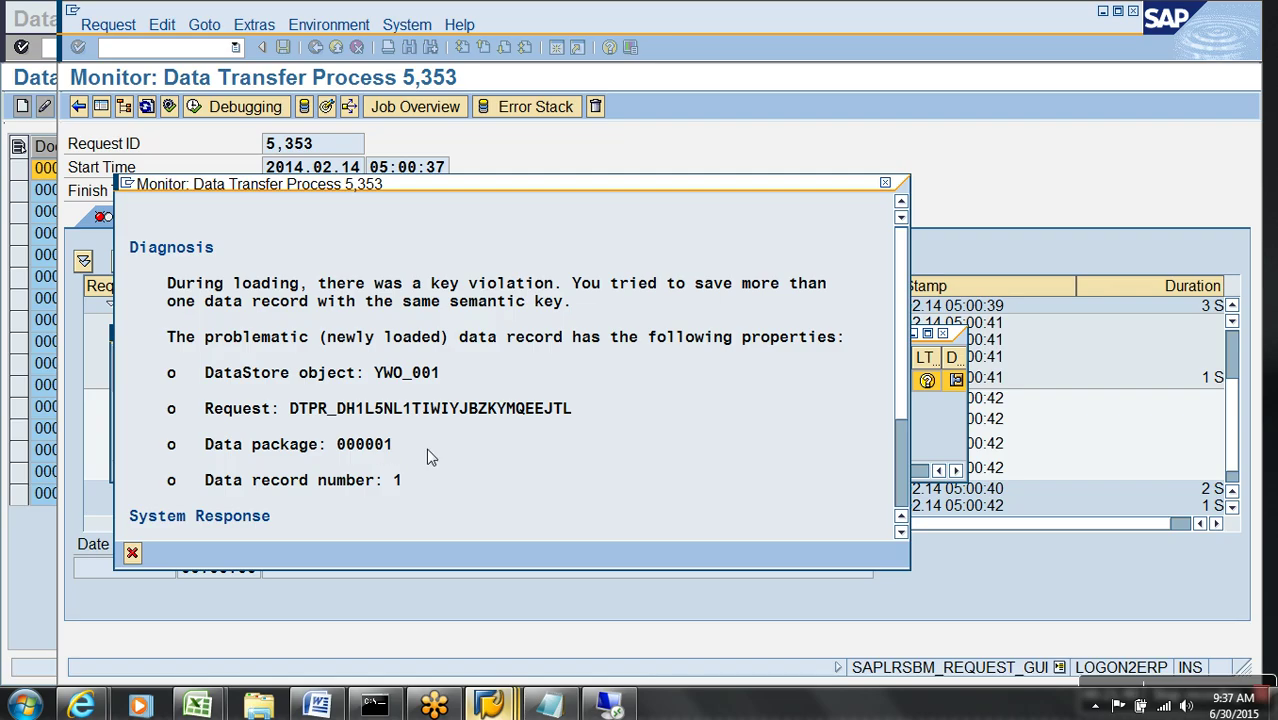
left_click(399, 484)
left_click(900, 476)
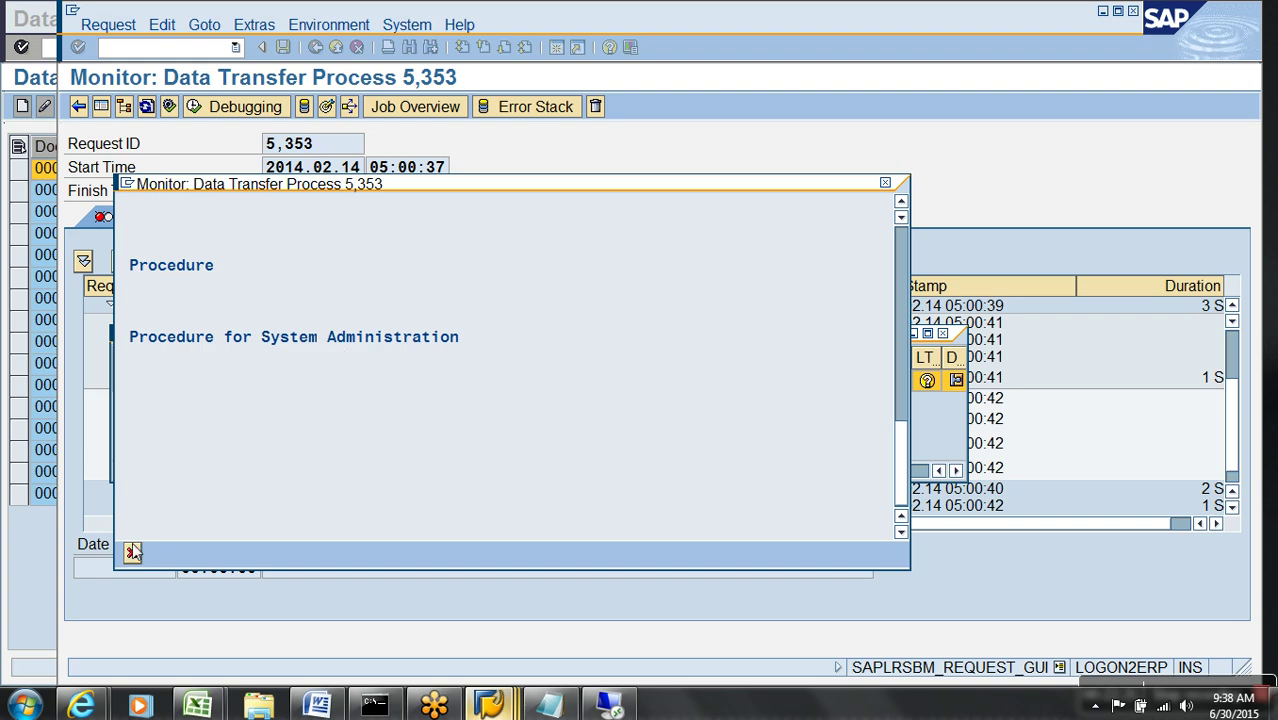
key("F12")
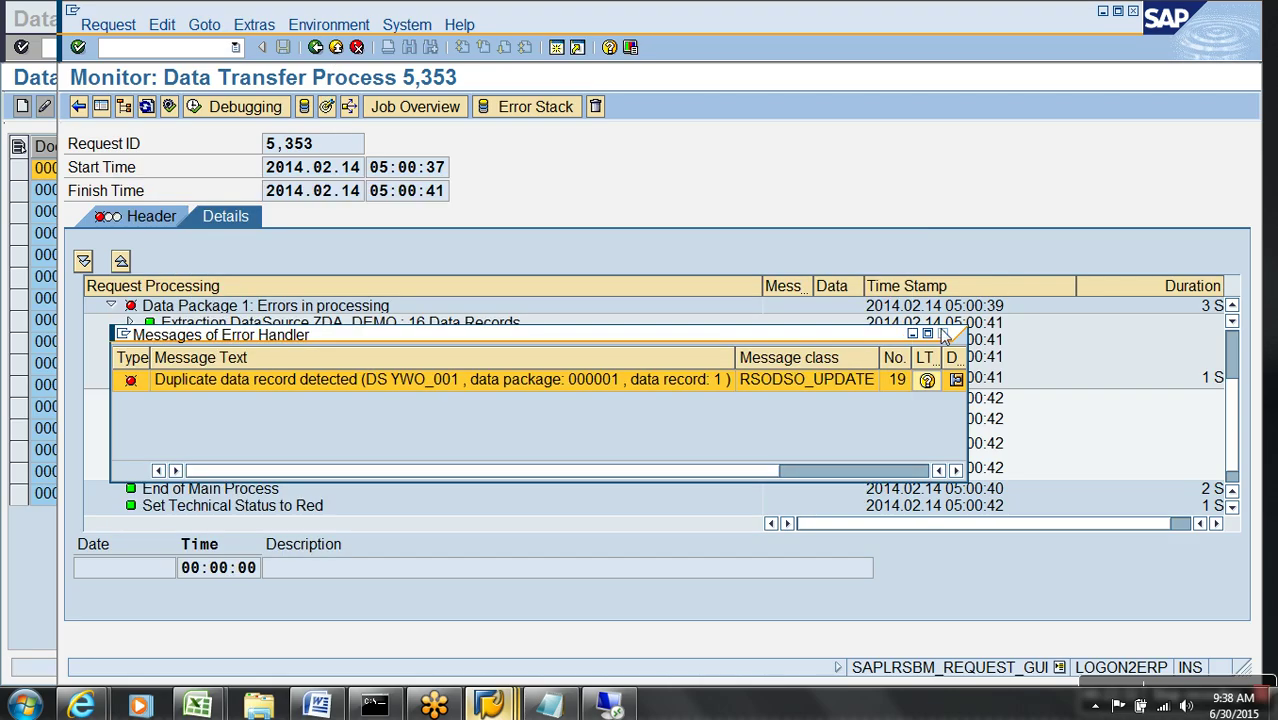
left_click(942, 334)
key("F3")
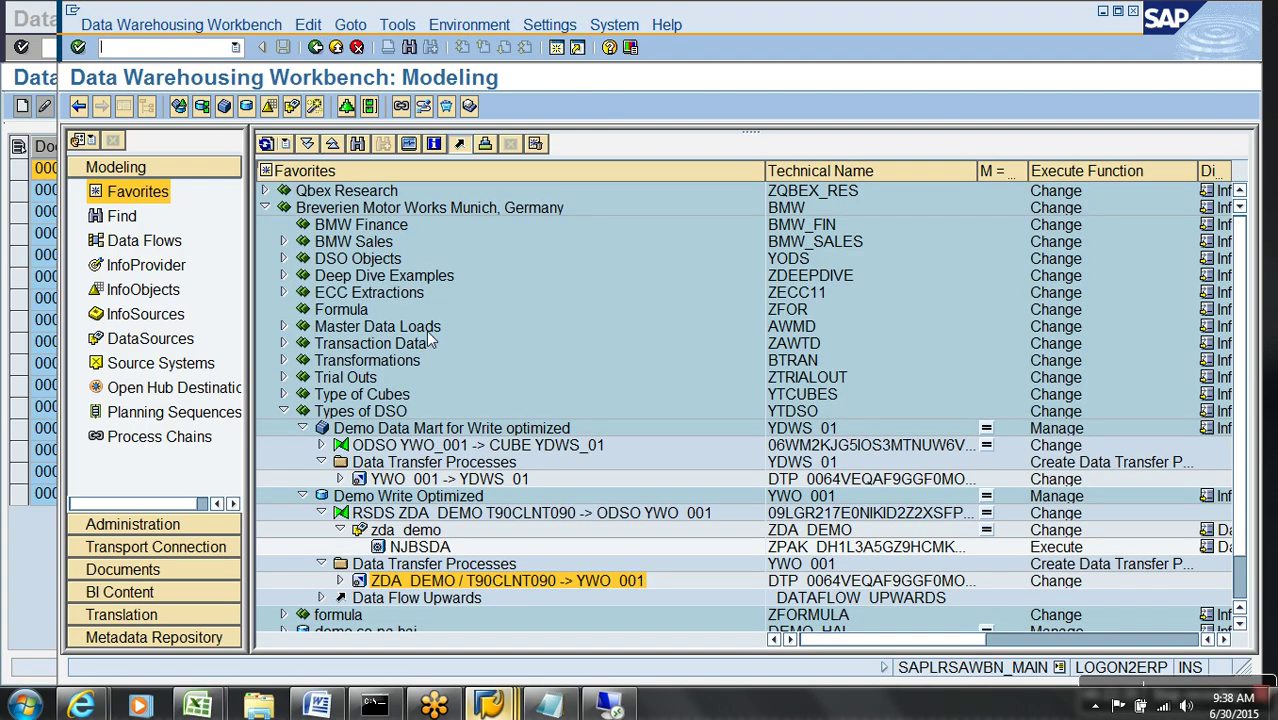
- Open Demo Write Optimized for editing and inspect its technical and VBELN semantic key fields
right_click(418, 497)
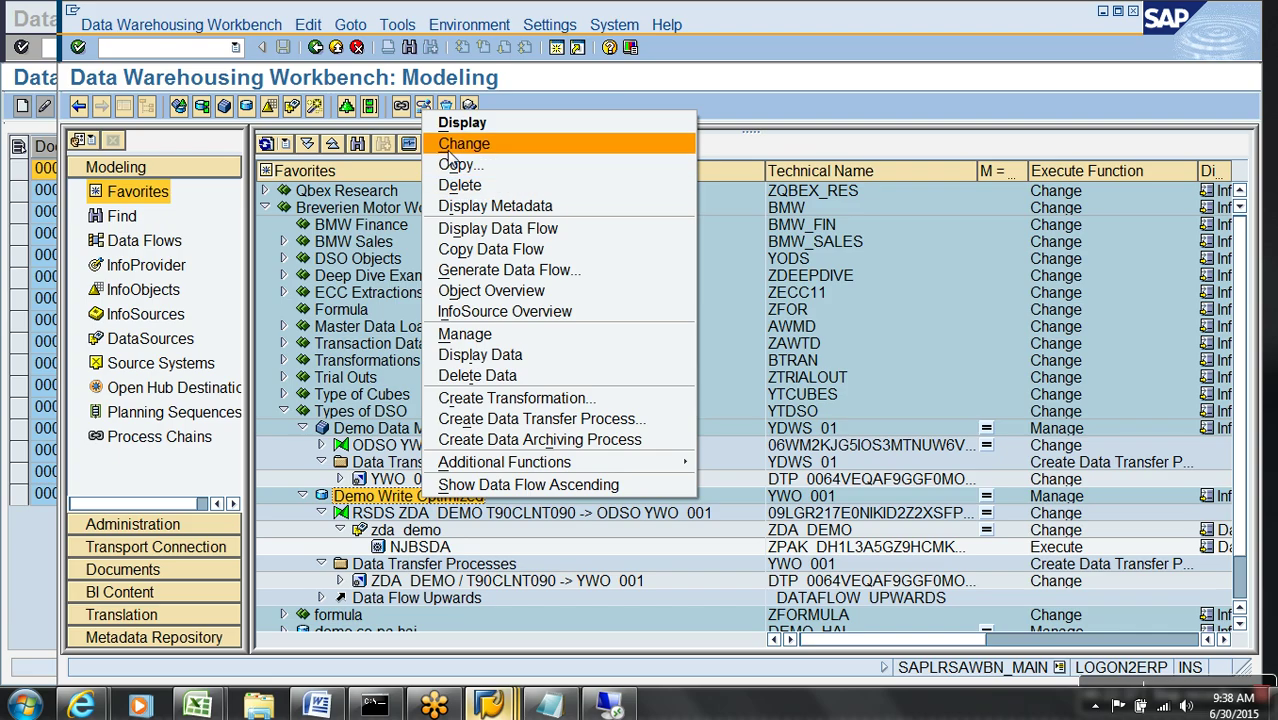
left_click(450, 143)
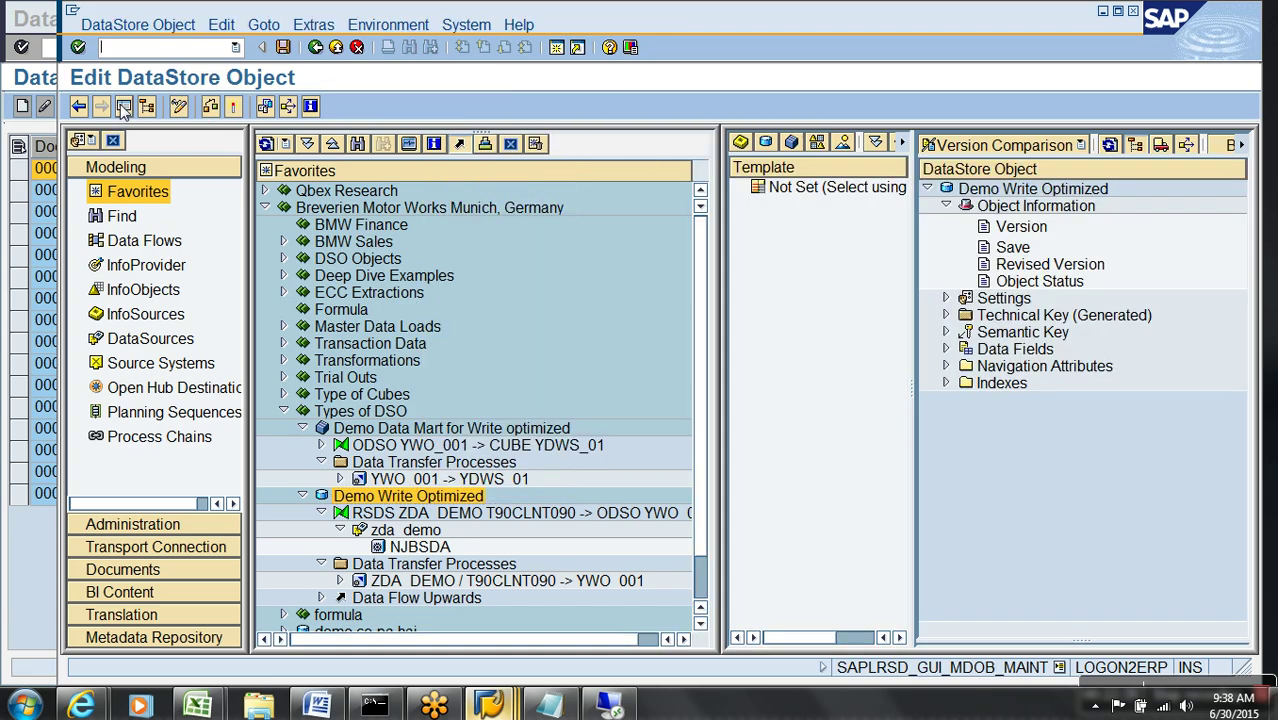
left_click(123, 106)
left_click(517, 315)
left_click(517, 383)
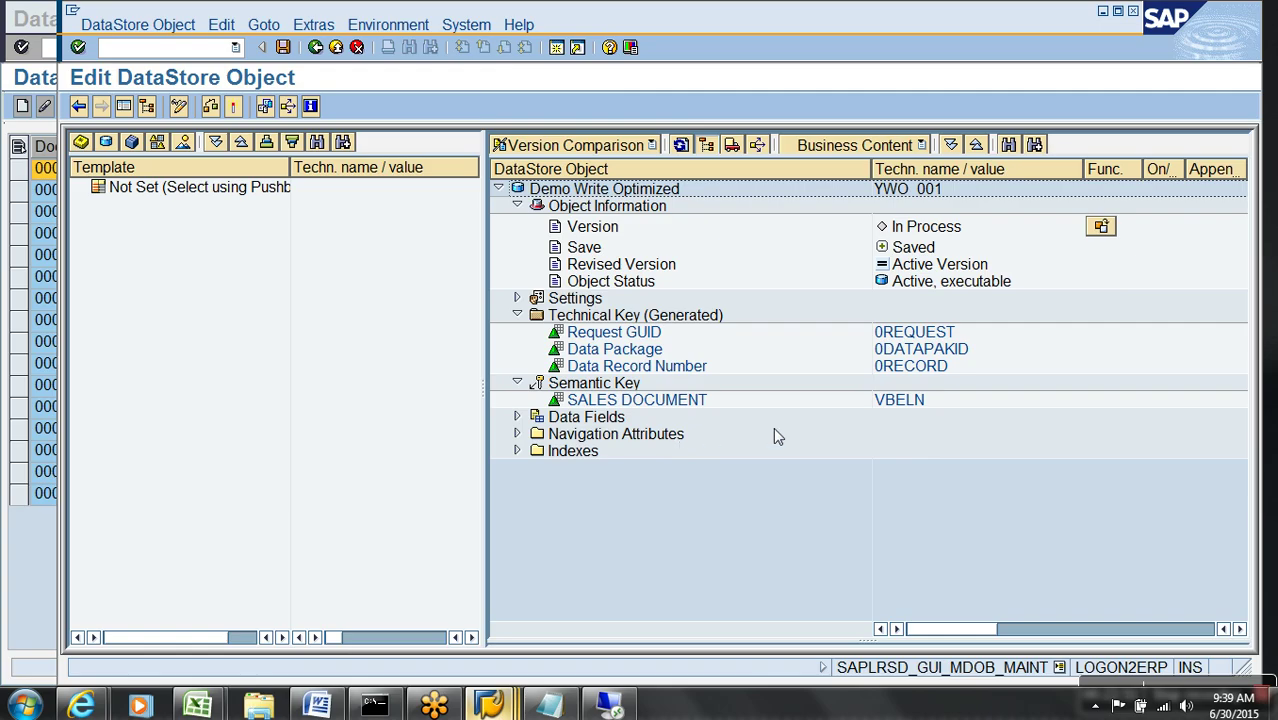
left_click(894, 404)
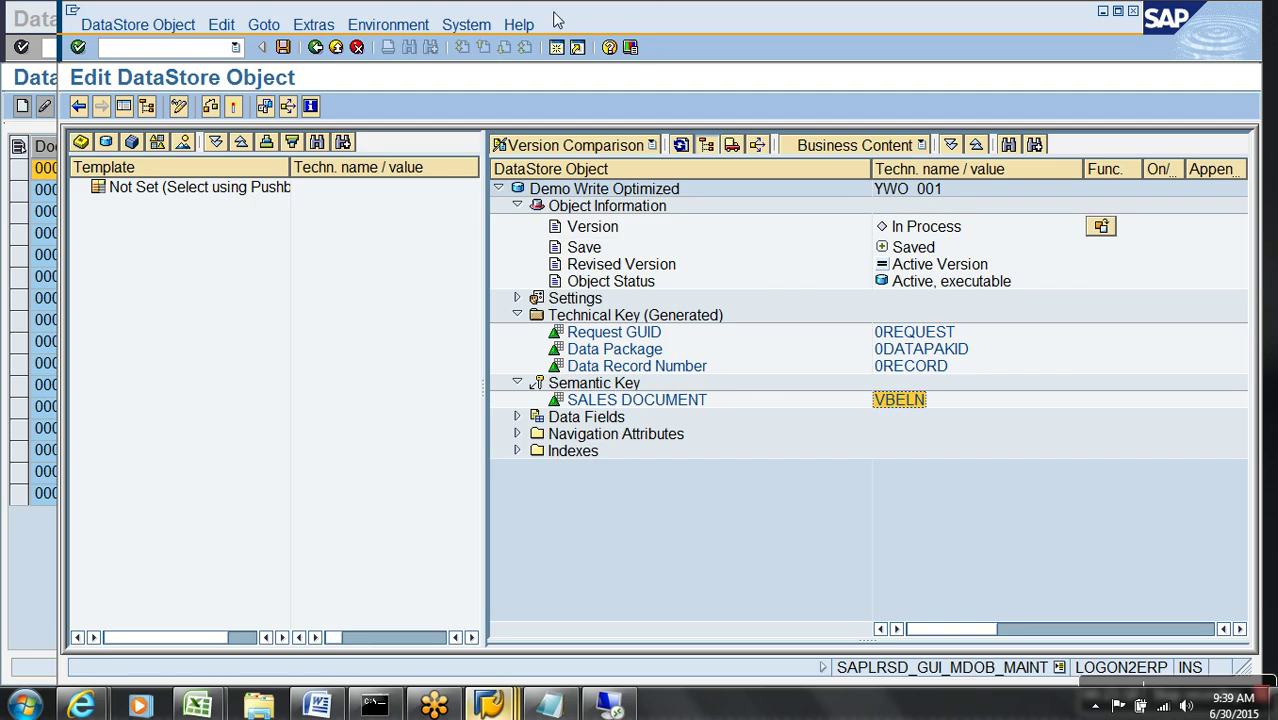
- Show the Dictionary/DB Status and the active table /BIC/AYWO_00100 with REQUEST, DATAPAKID, RECORD keys
left_click(322, 28)
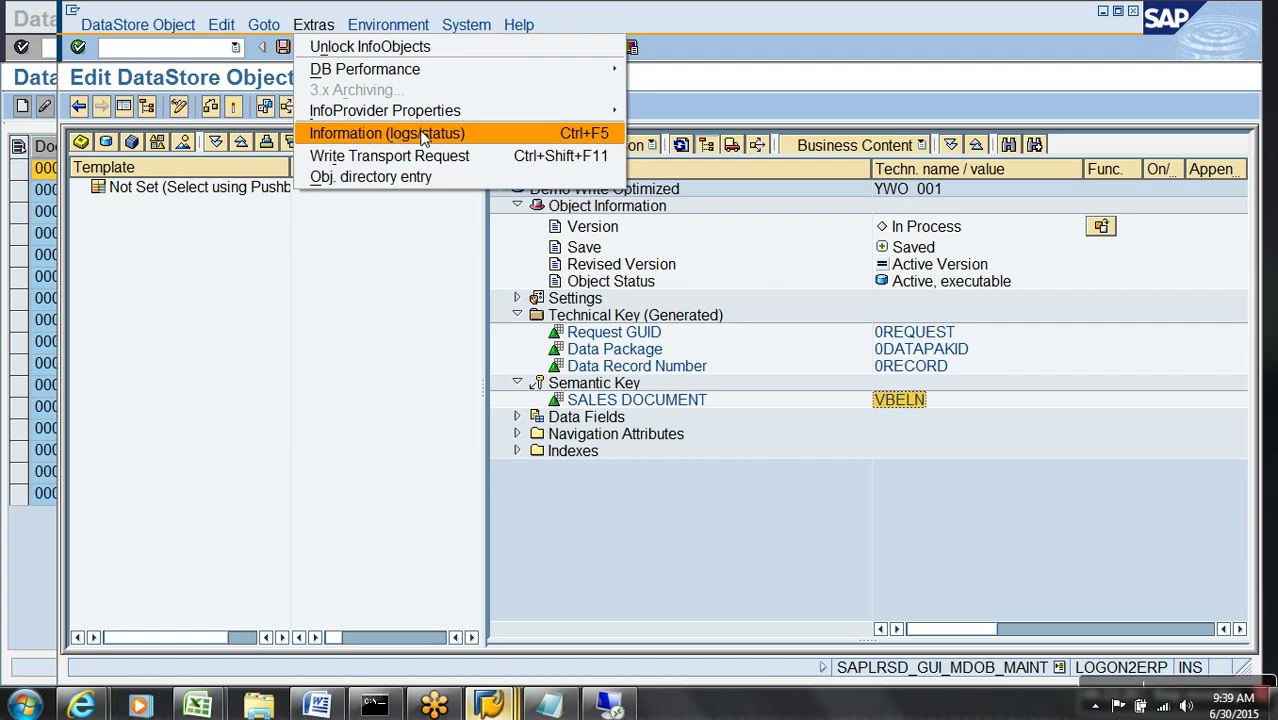
left_click(386, 133)
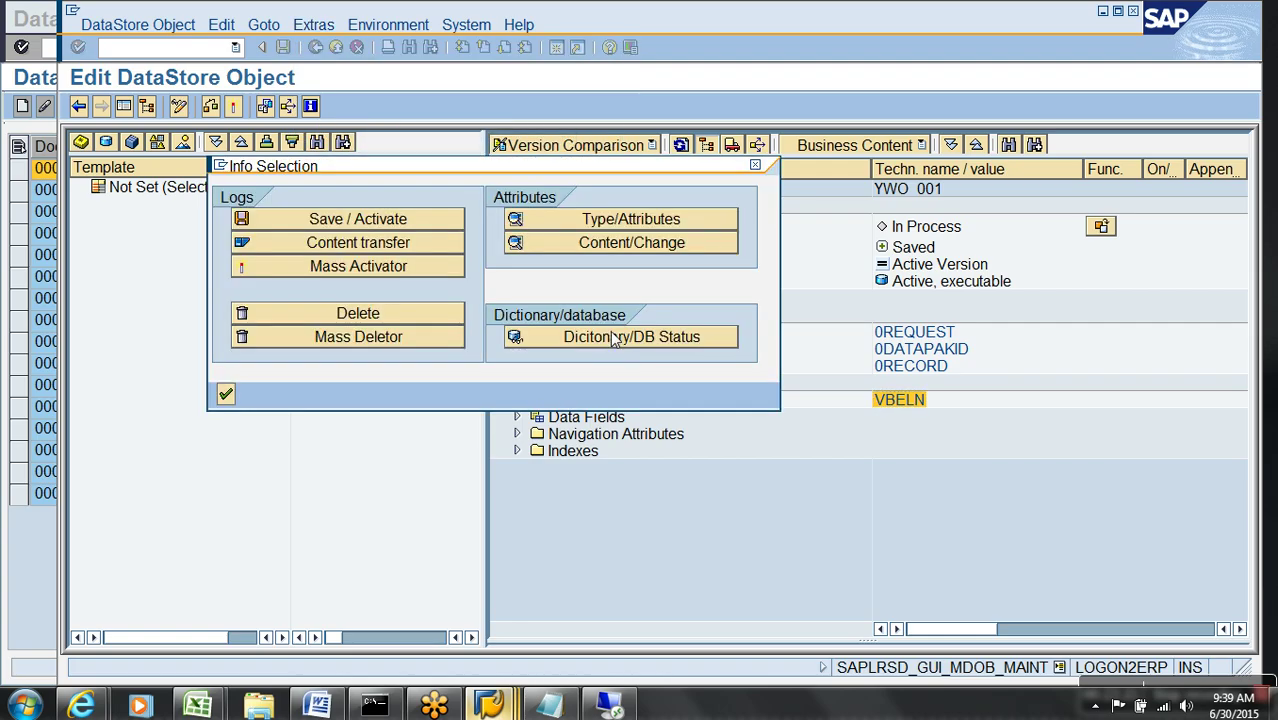
left_click(606, 336)
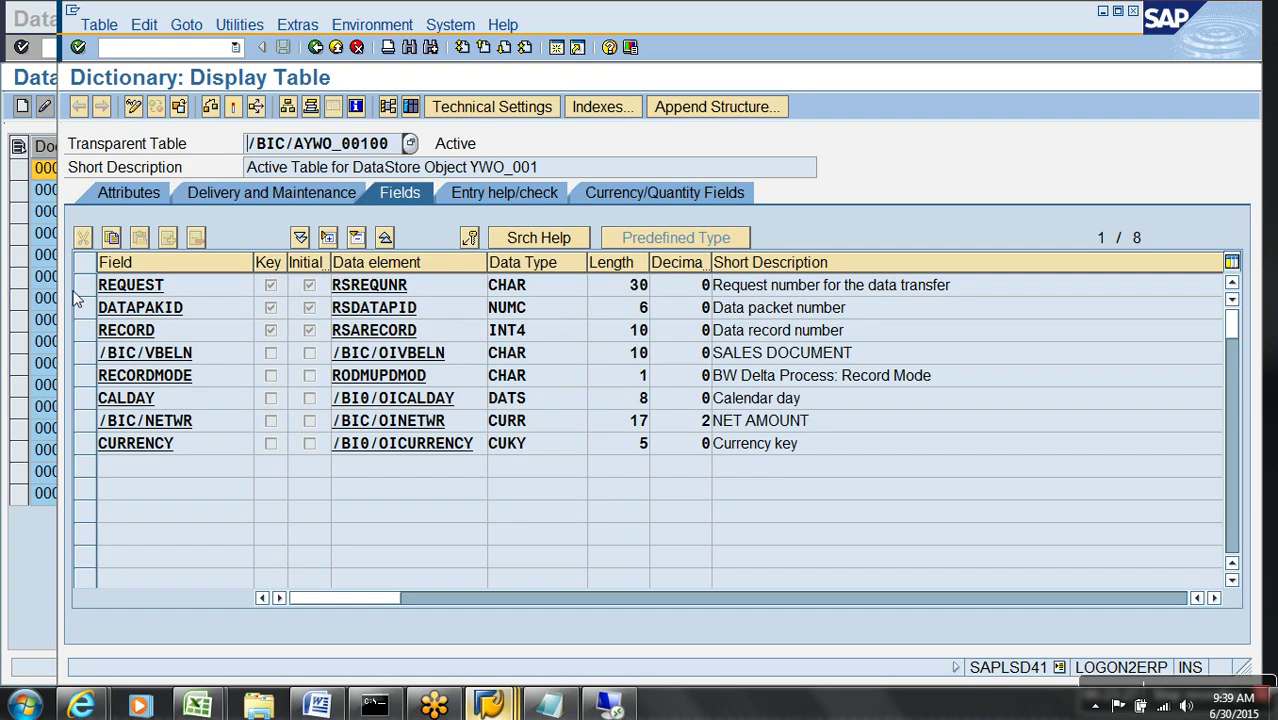
left_click_drag(84, 286, 86, 341)
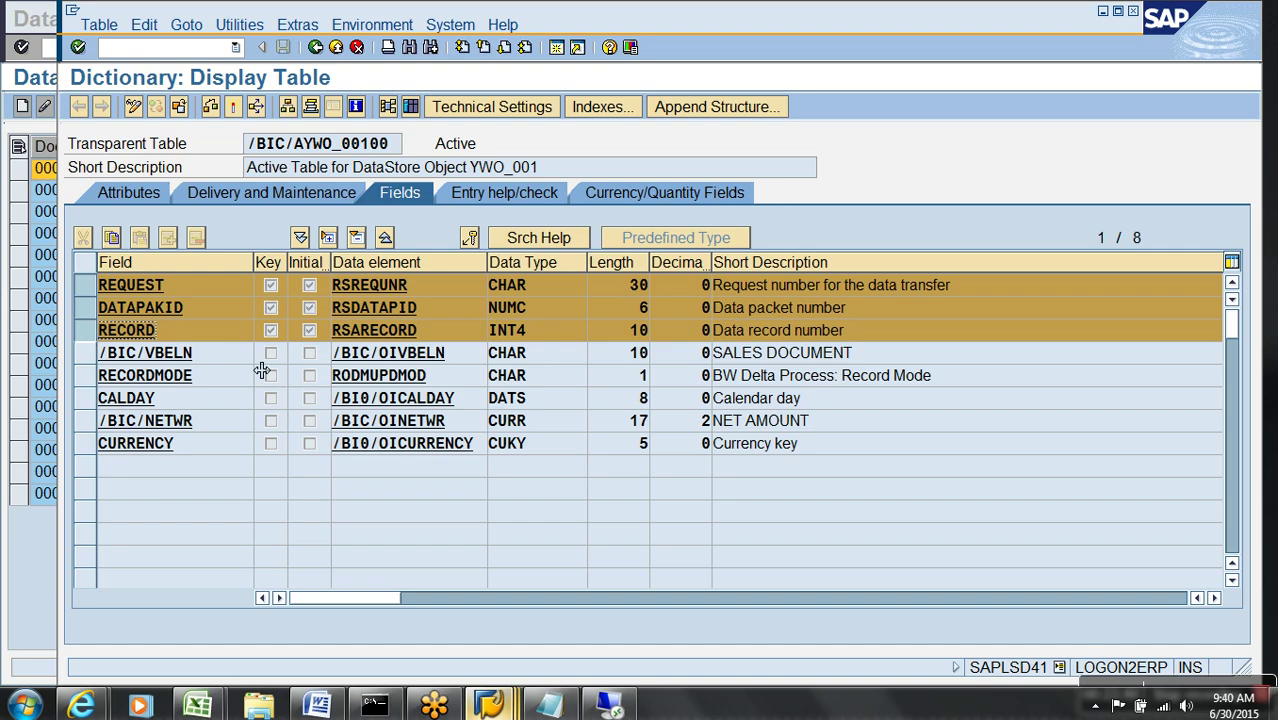
- Inspect the active table's unique KEY index on /BIC/VBELN, then back out to the DataStore editor
left_click(601, 108)
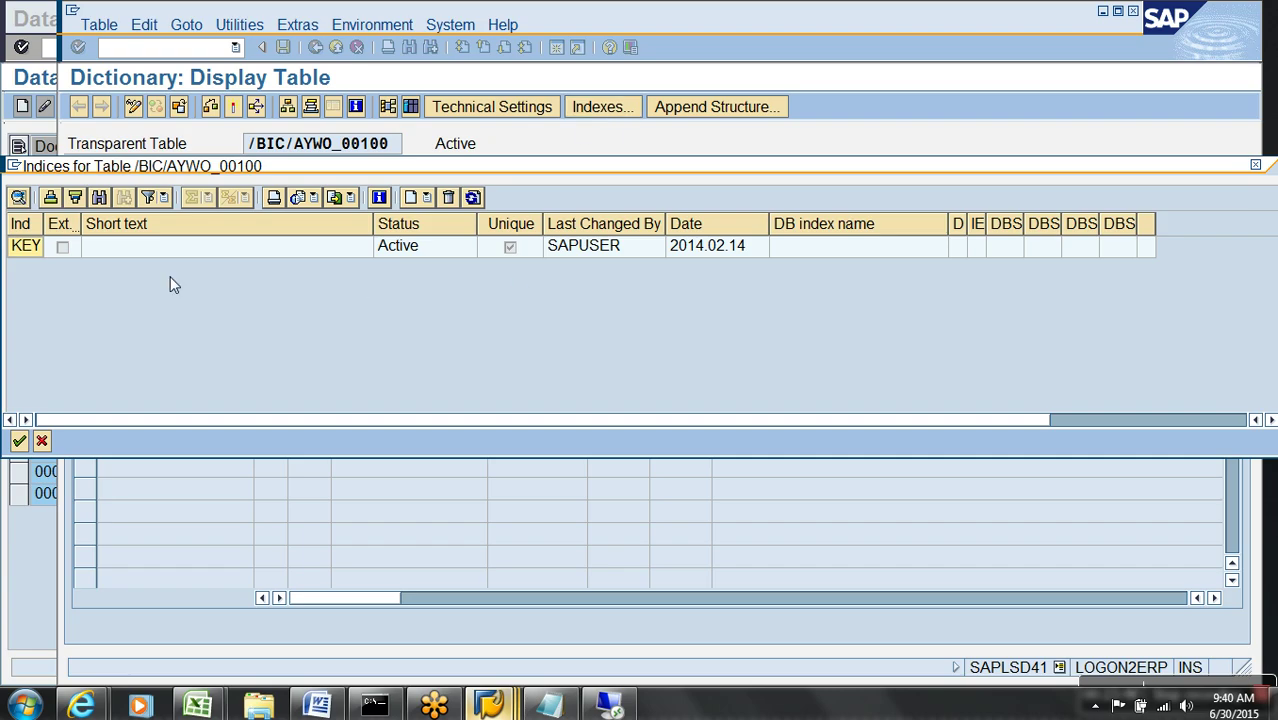
double_click(33, 252)
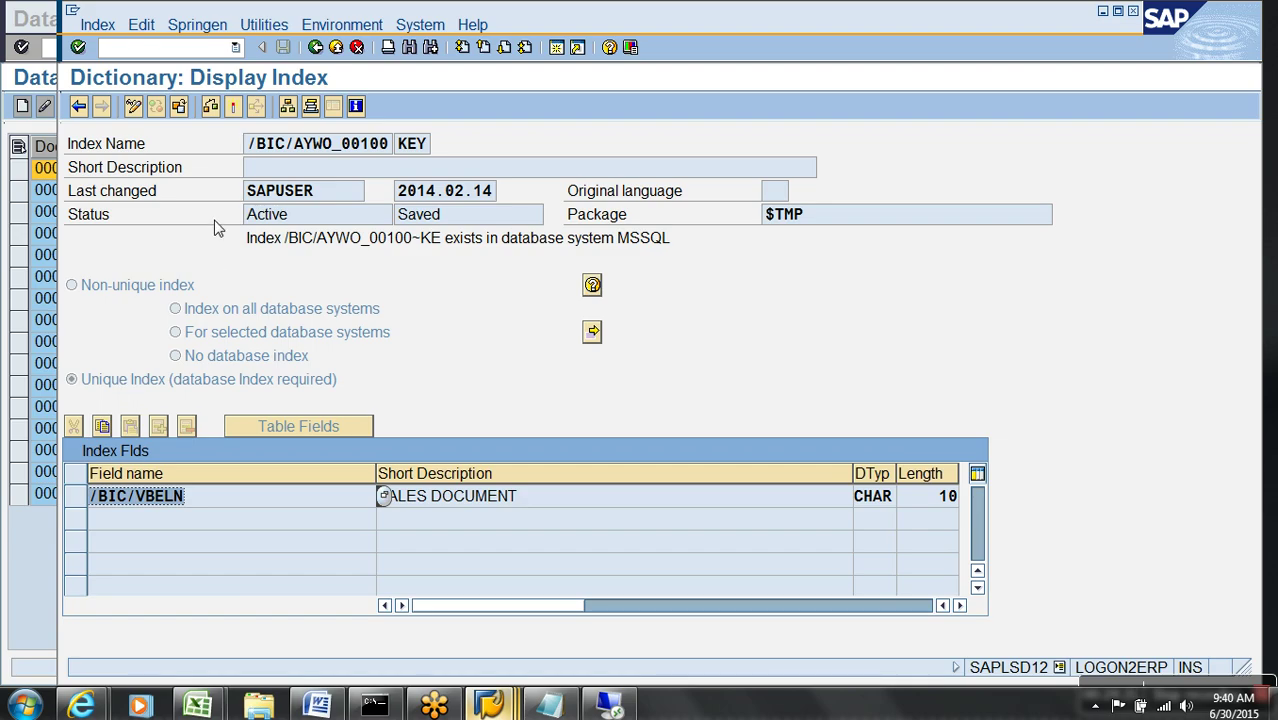
left_click(315, 50)
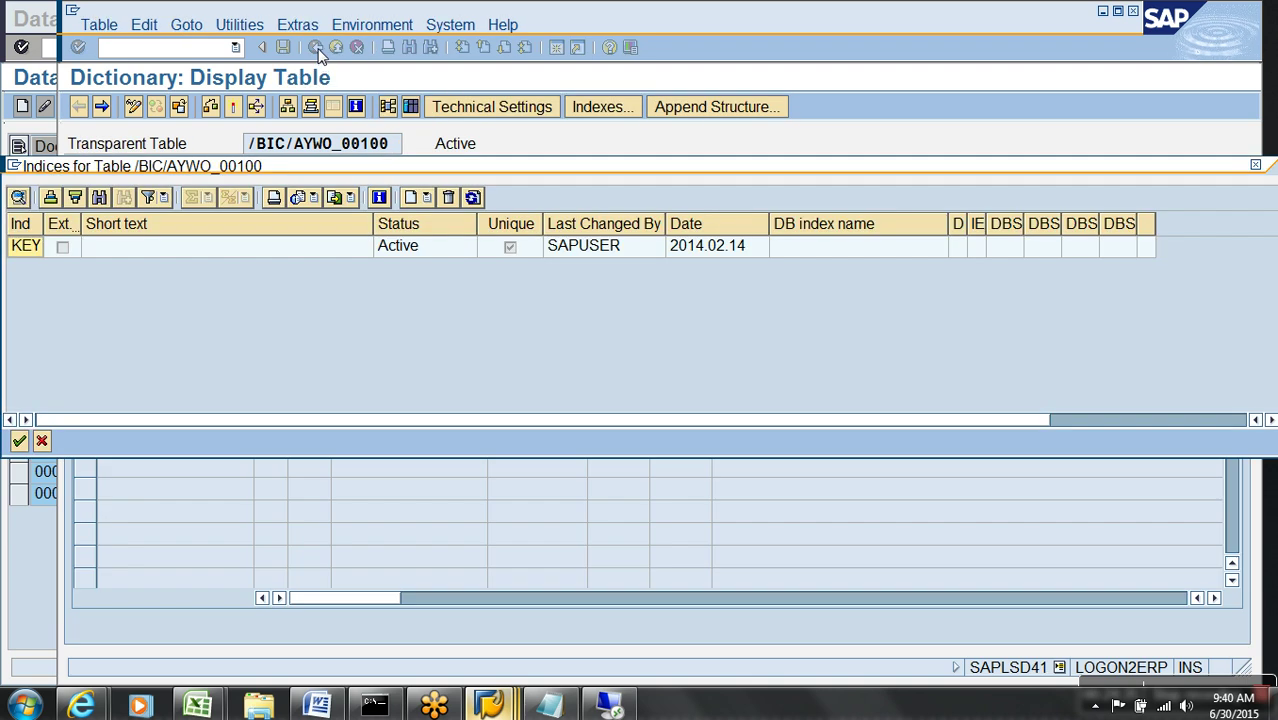
left_click(40, 437)
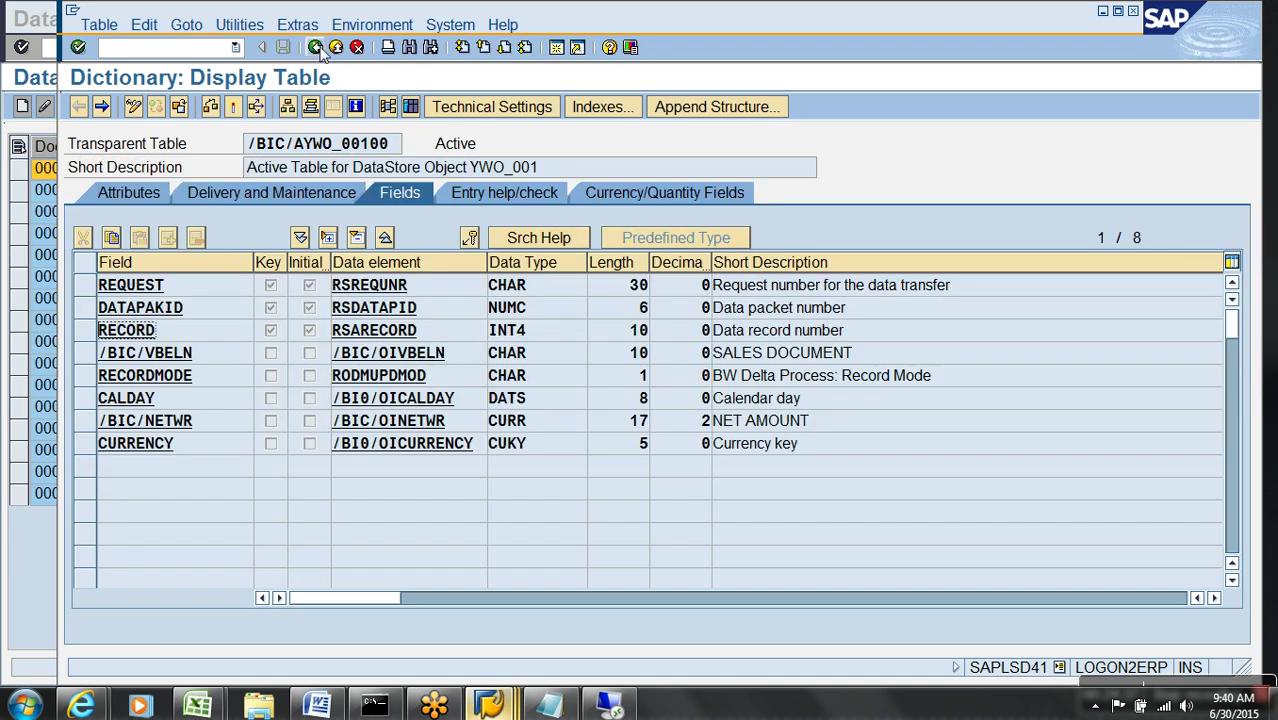
left_click(315, 49)
left_click(226, 465)
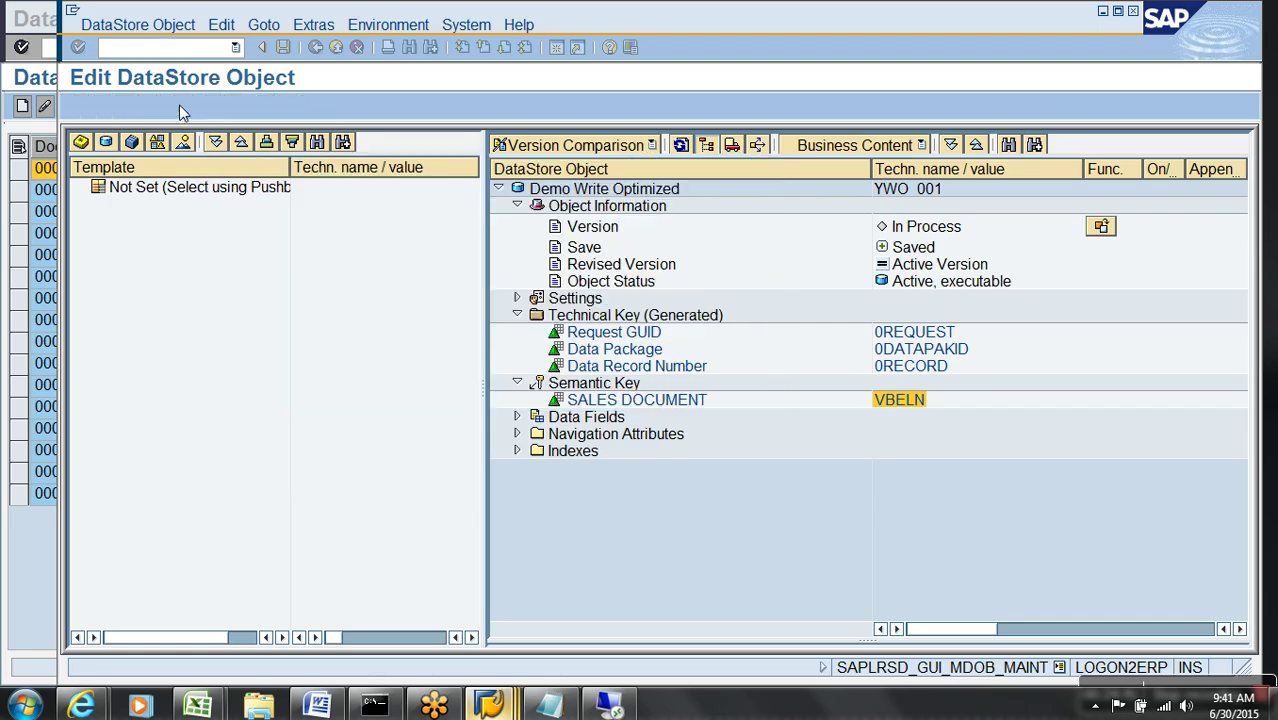
- In change mode, tick Allow Duplicate Data Records and acknowledge the cannot-be-reset warning
left_click(180, 106)
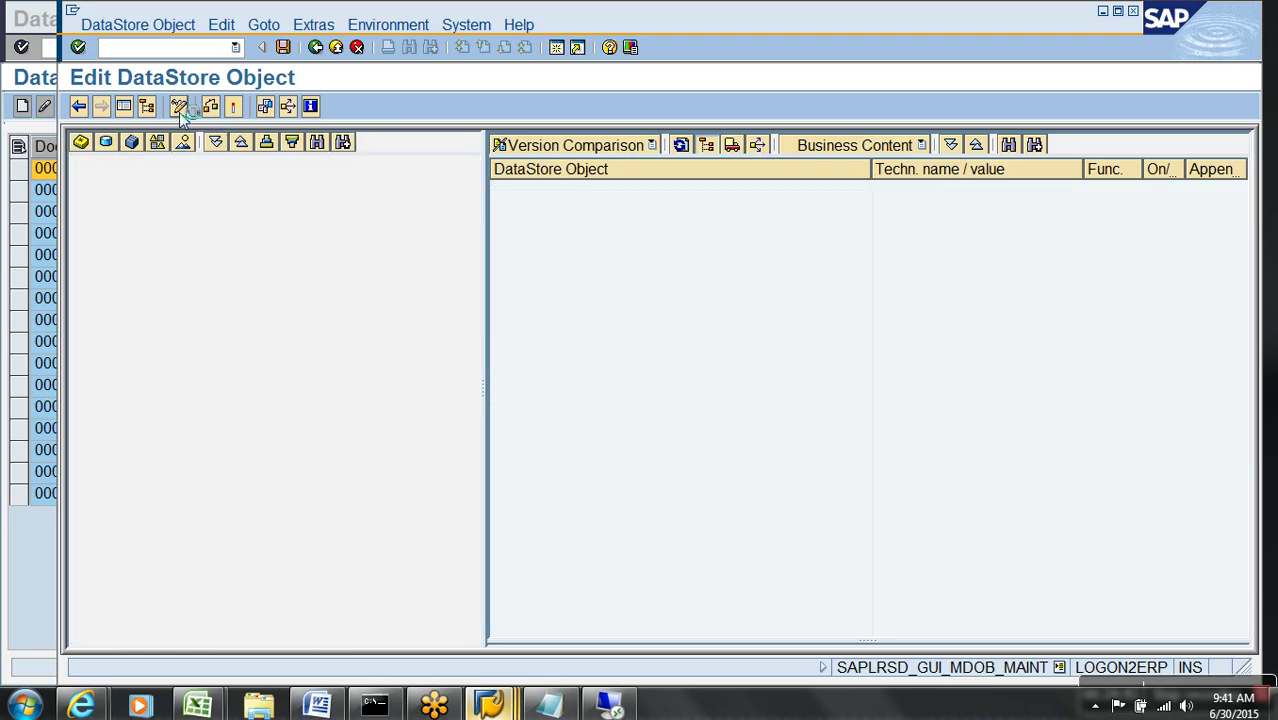
left_click(517, 298)
left_click(634, 351)
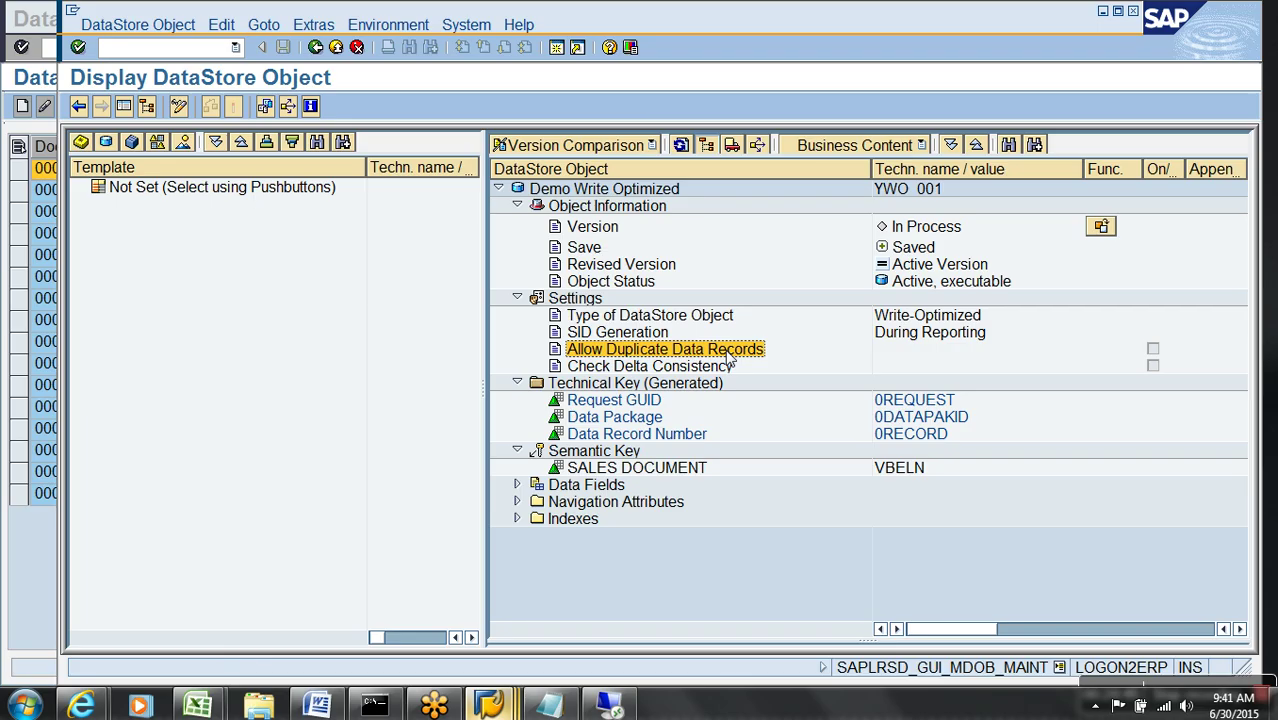
left_click(179, 106)
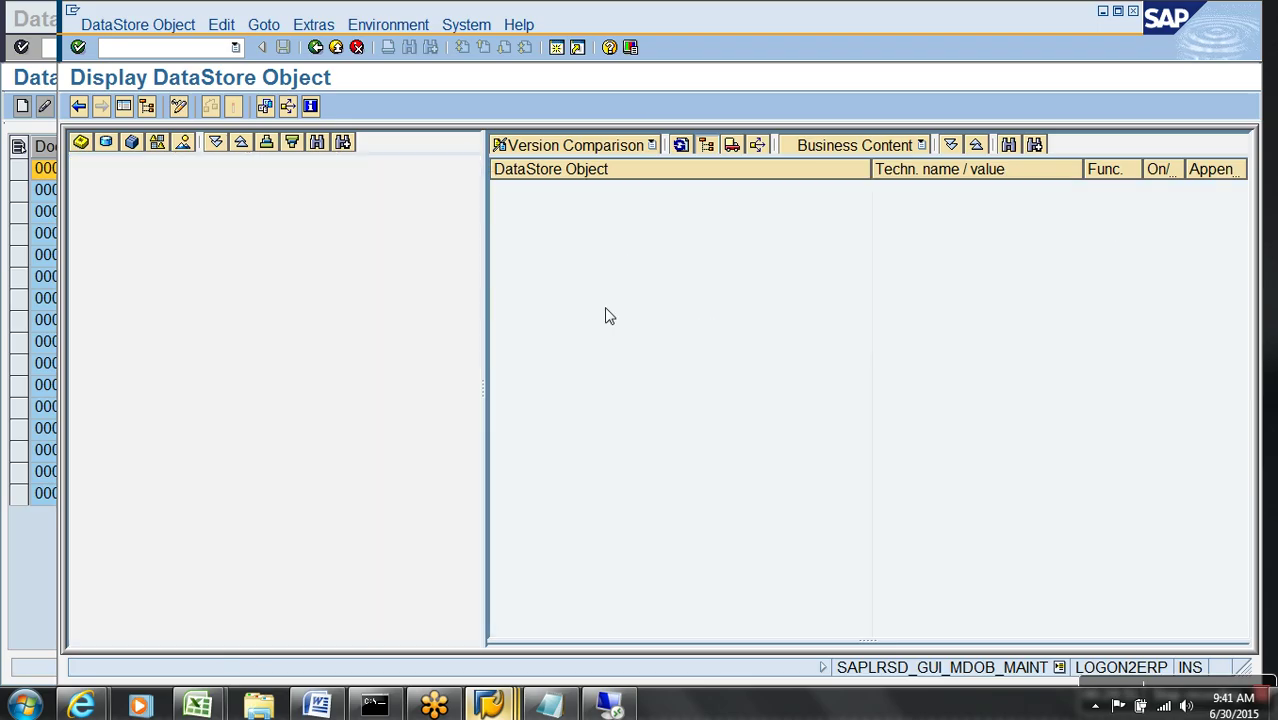
left_click(705, 368)
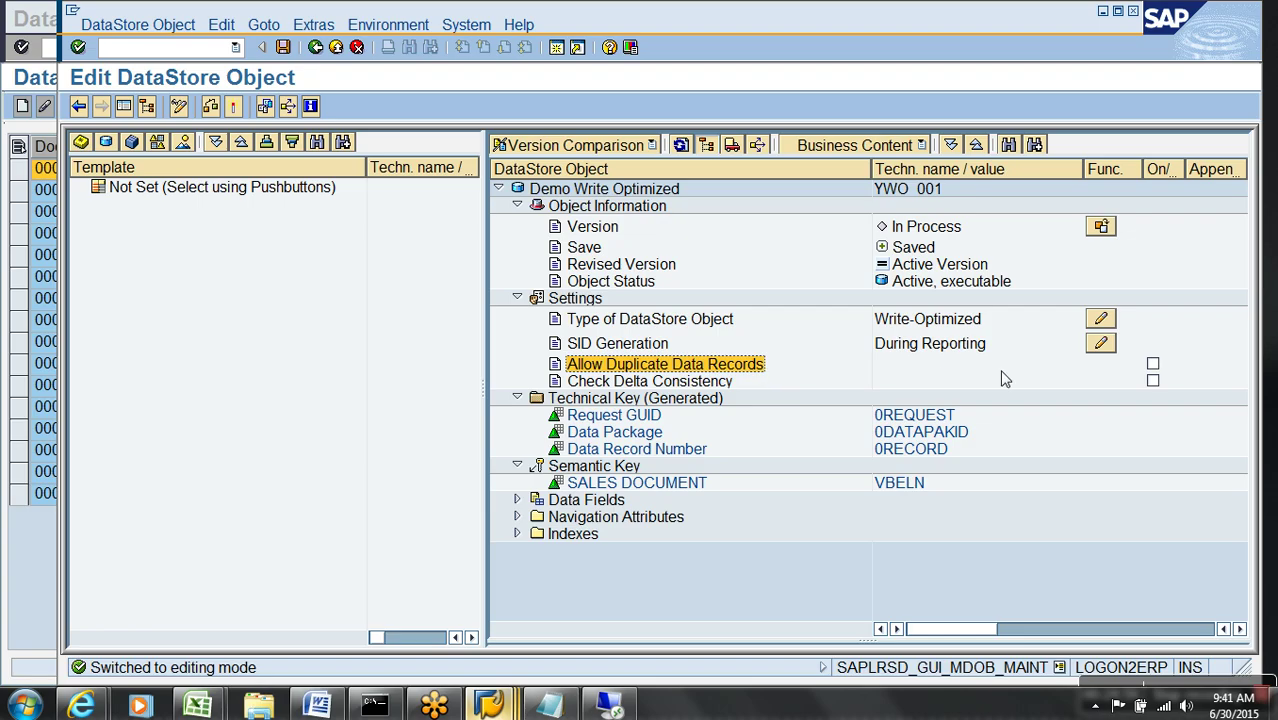
left_click(1153, 364)
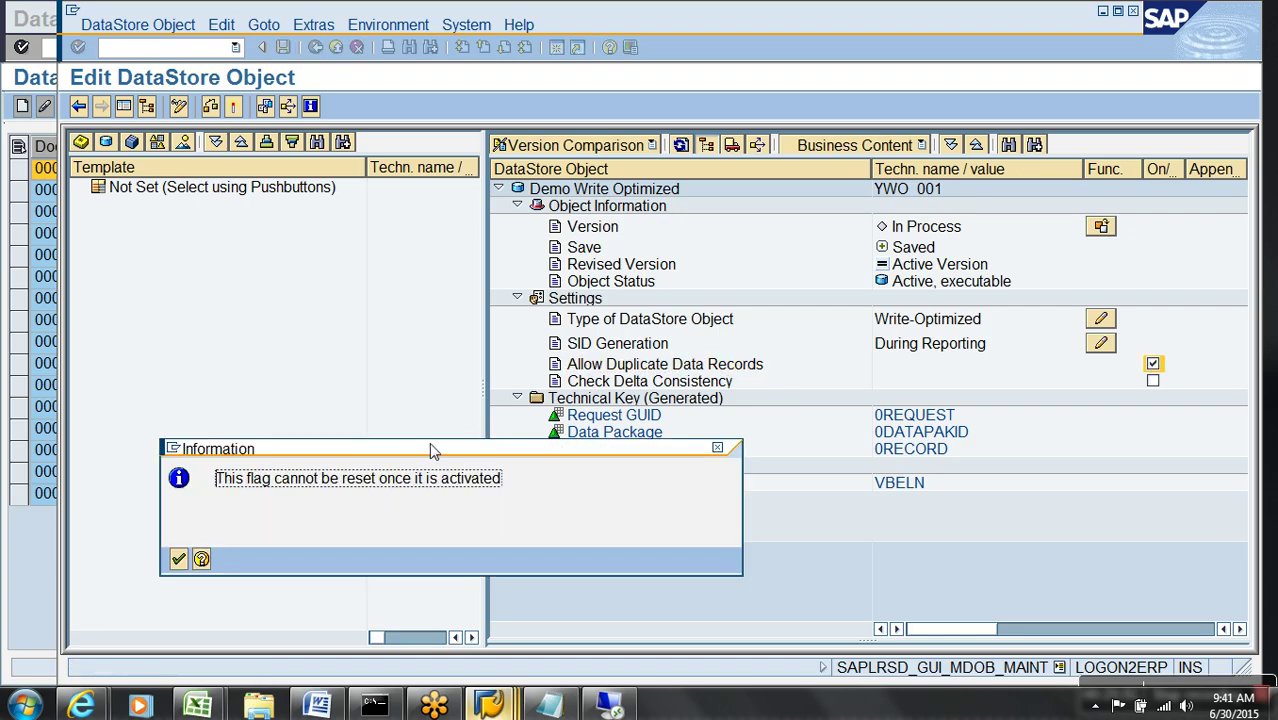
left_click(179, 561)
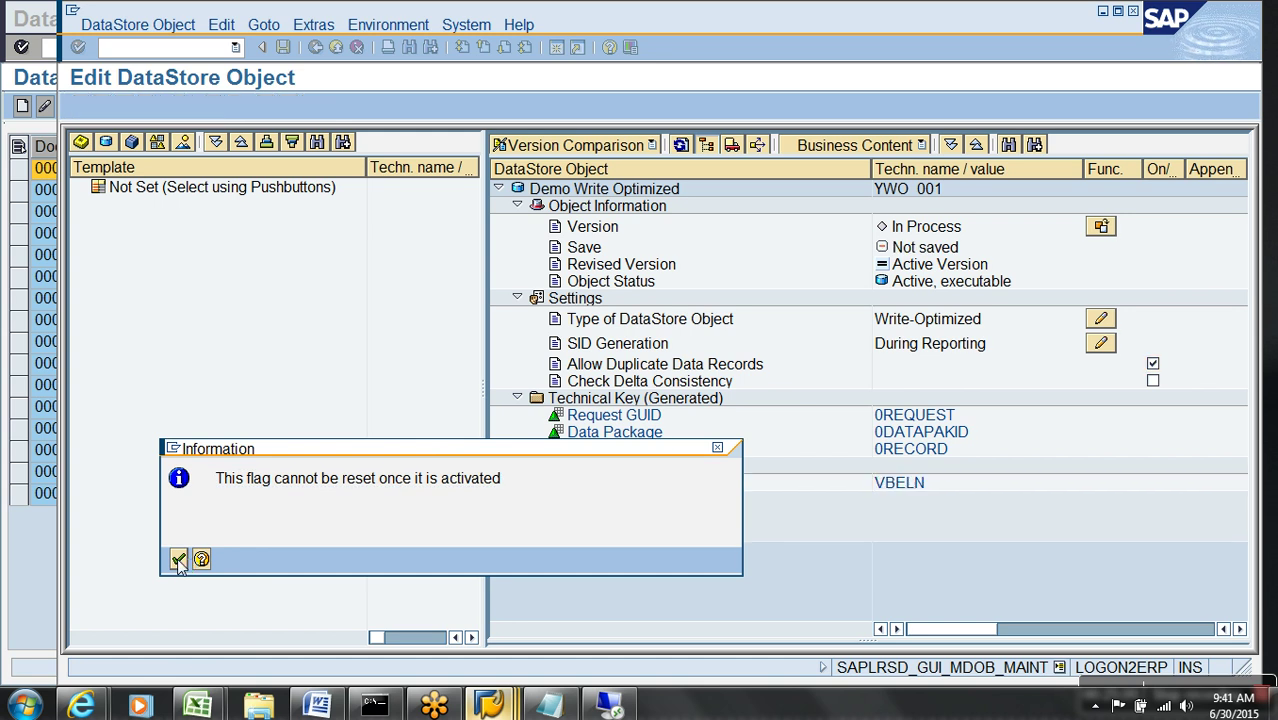
- Activate the DataStore object and list the indexes of active table /BIC/AYWO_00100, finding none
left_click(233, 106)
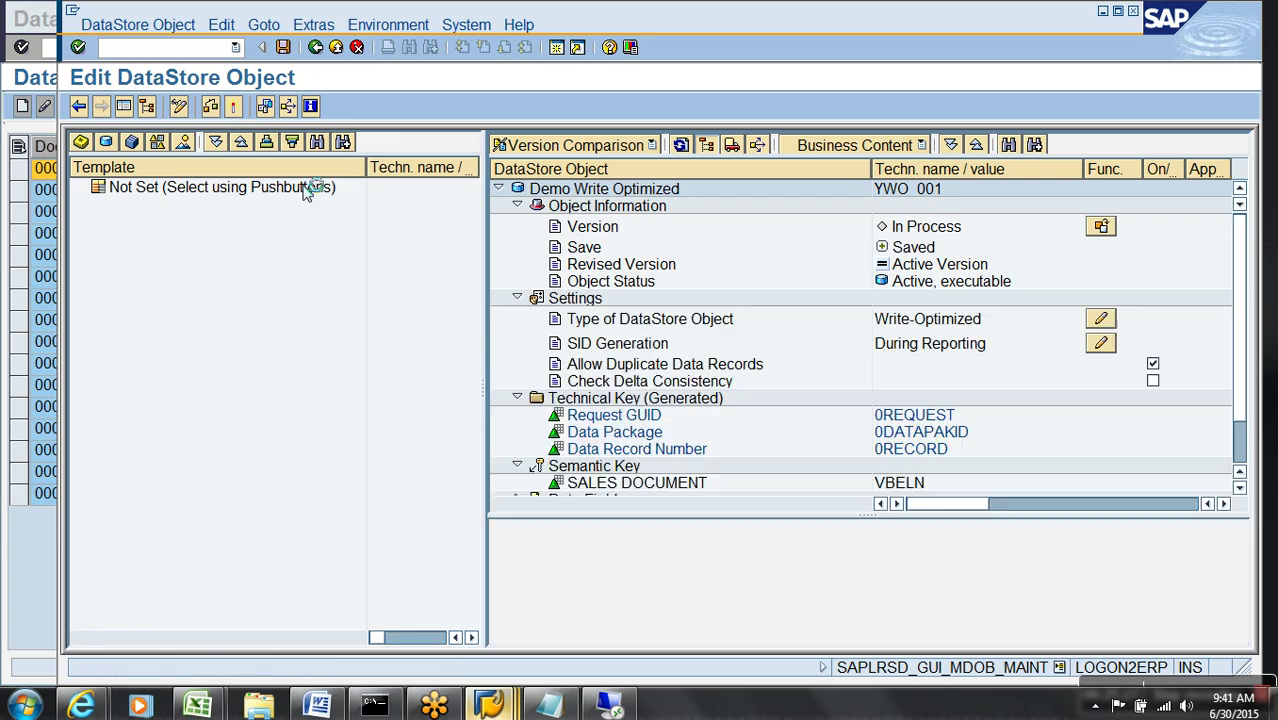
left_click(315, 25)
left_click(385, 131)
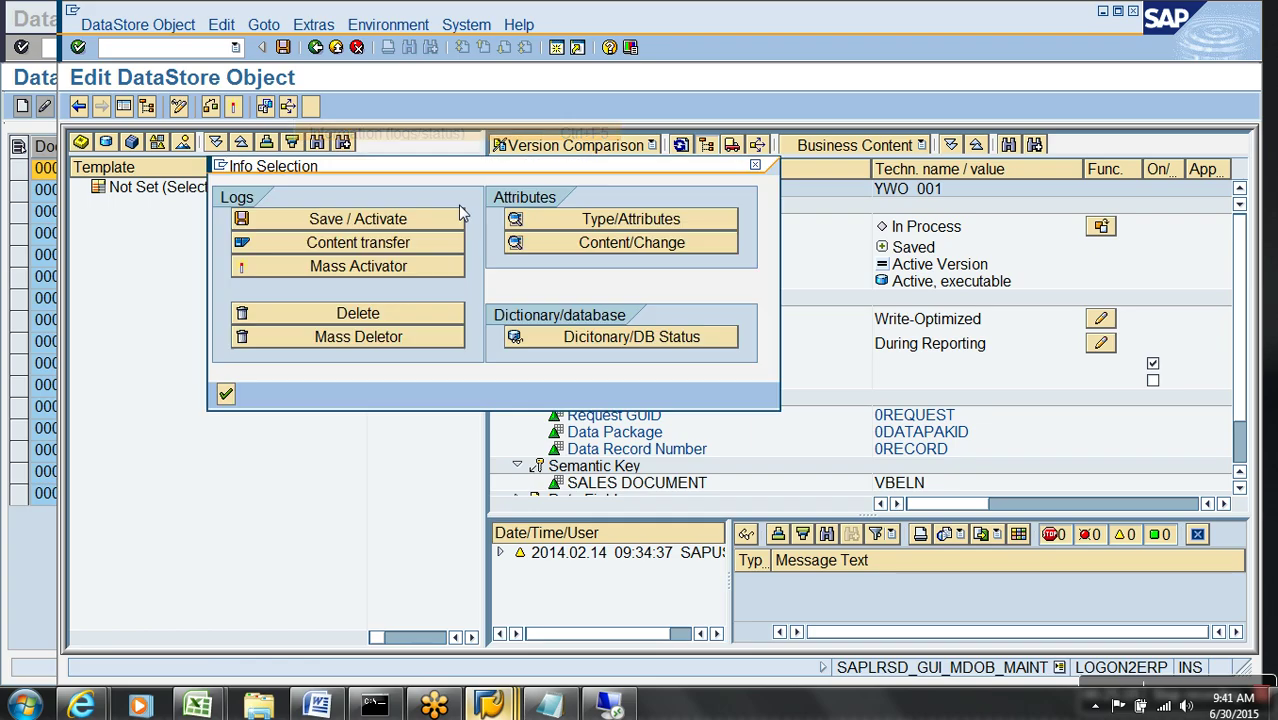
left_click(609, 341)
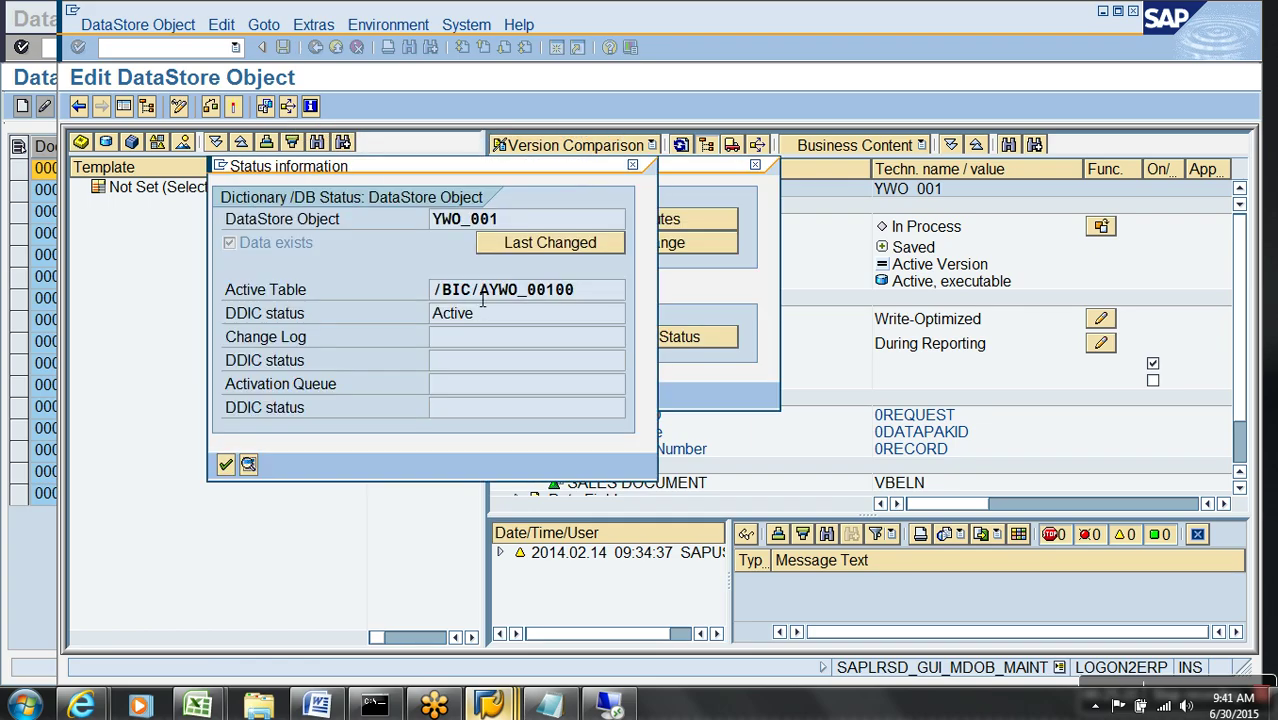
double_click(471, 290)
left_click(572, 112)
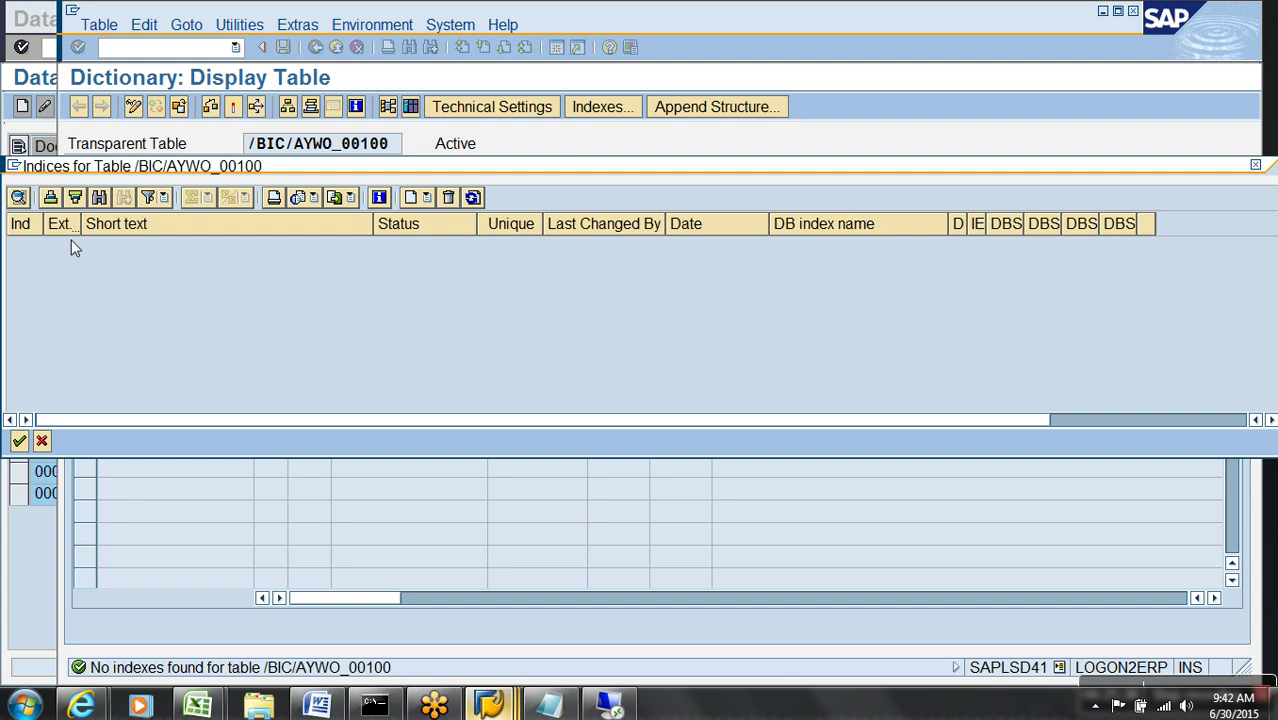
- Close the empty index list, dictionary status and info selection to return to the DataStore editor
left_click(41, 441)
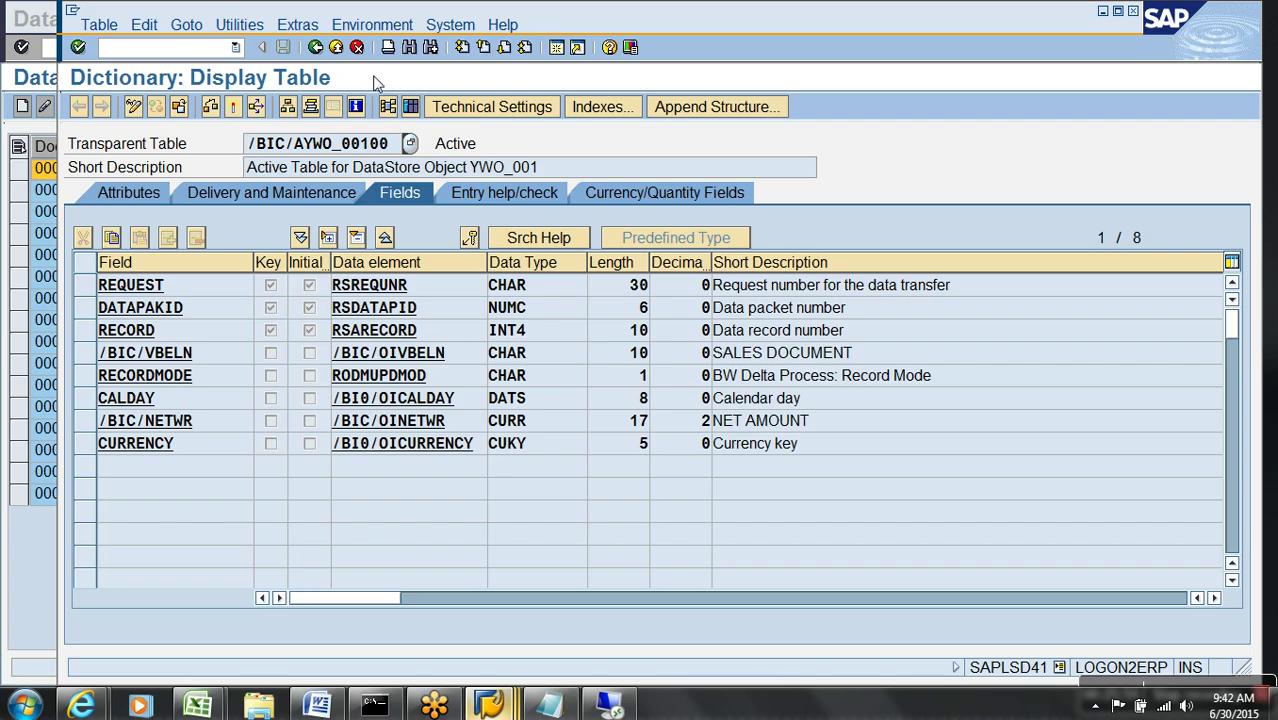
left_click(336, 47)
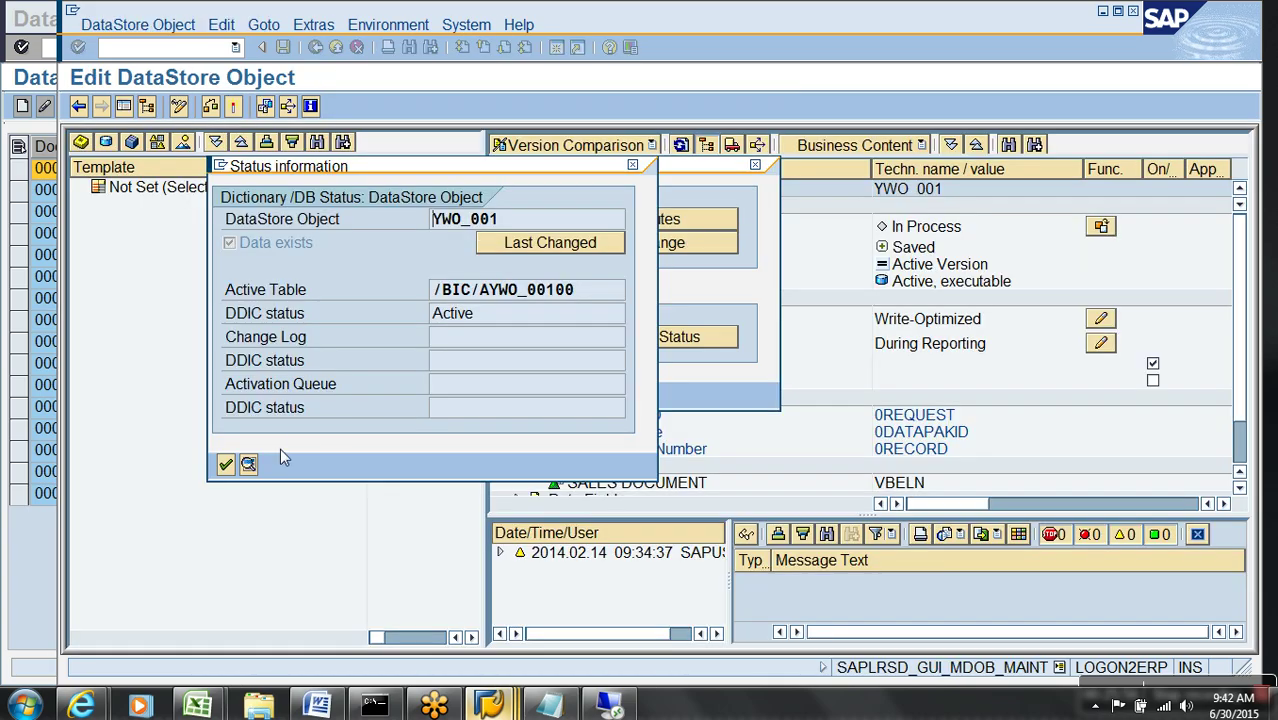
left_click(226, 464)
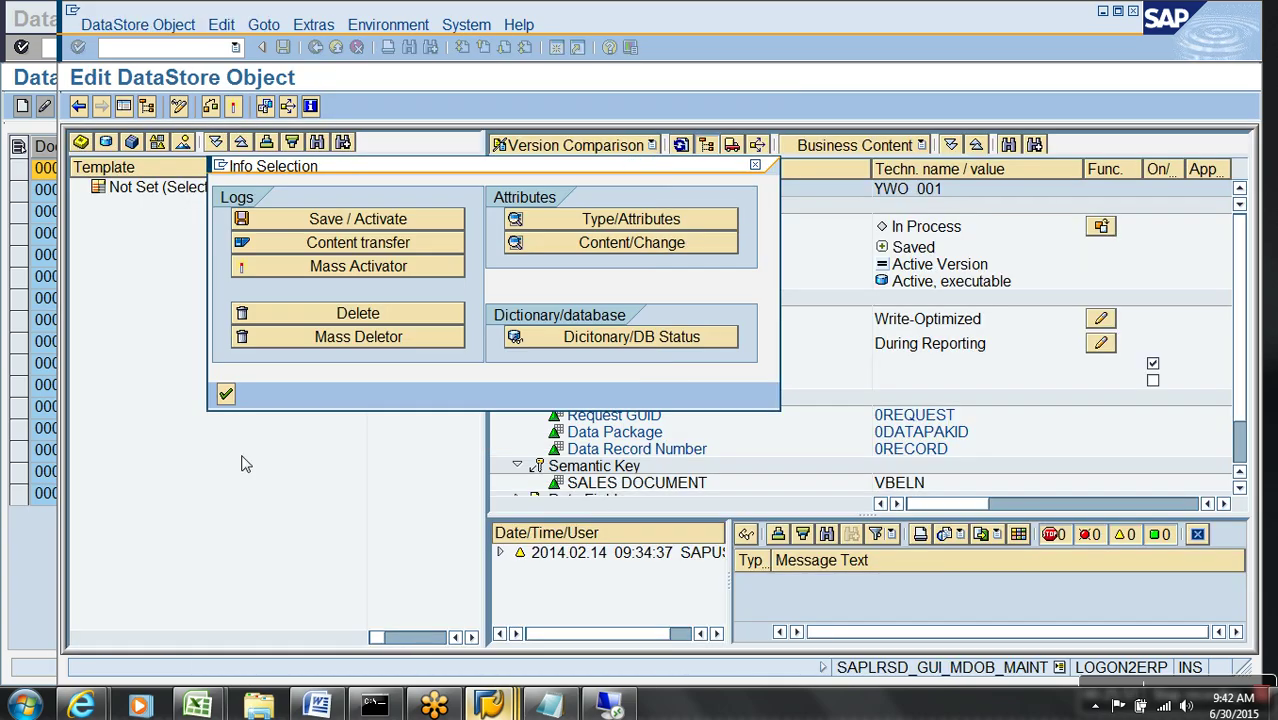
left_click(226, 394)
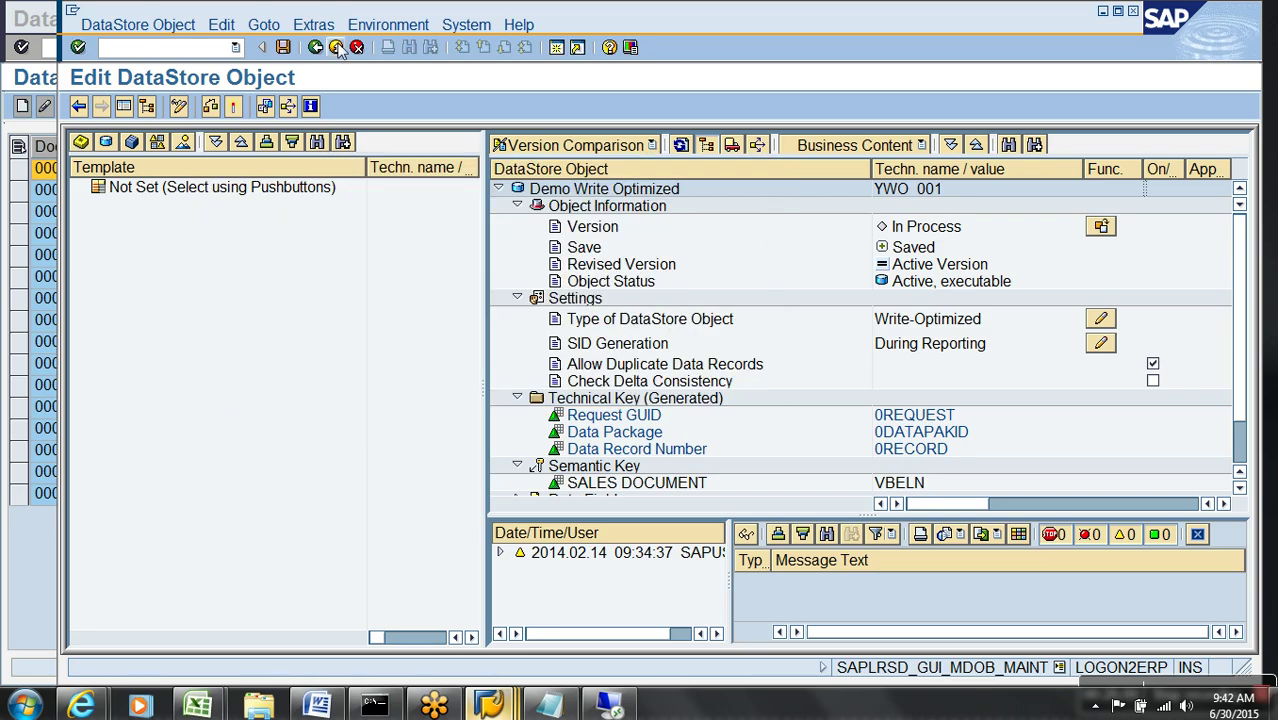
- Return to Modeling, collapse the Demo Write Optimized branches, and review the DSO notes in Notepad
left_click(336, 47)
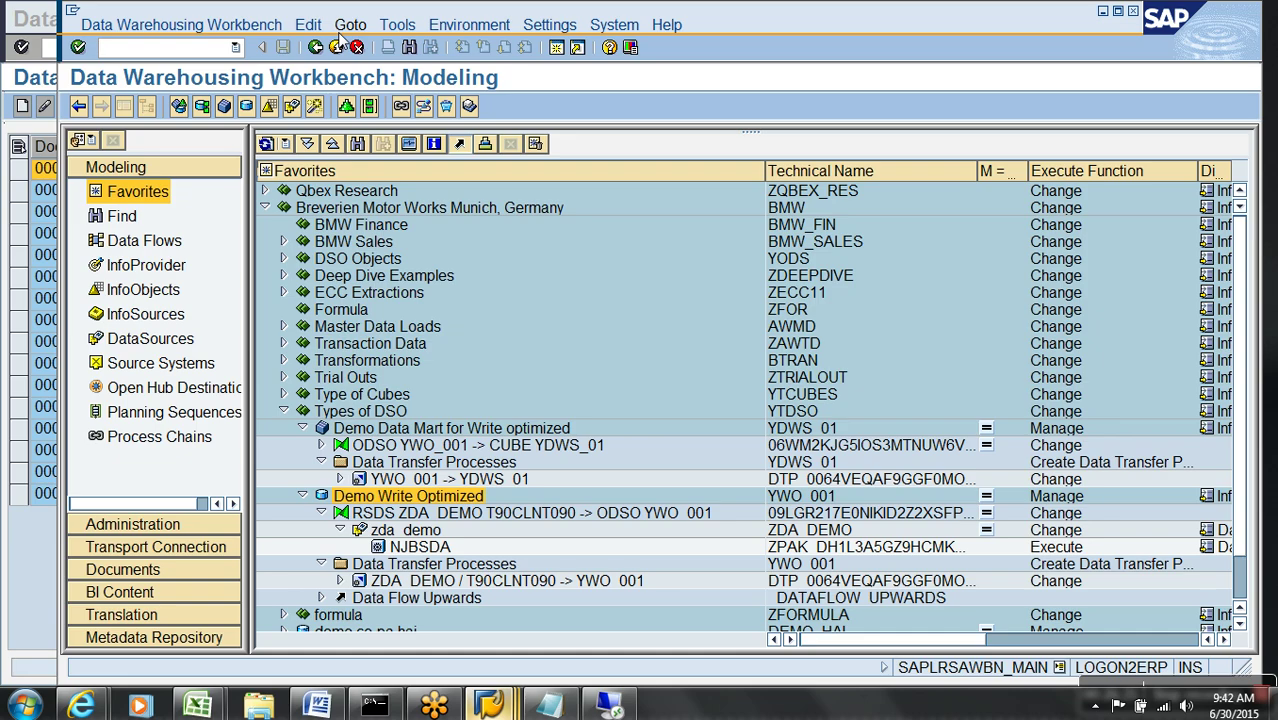
left_click(302, 429)
left_click(302, 445)
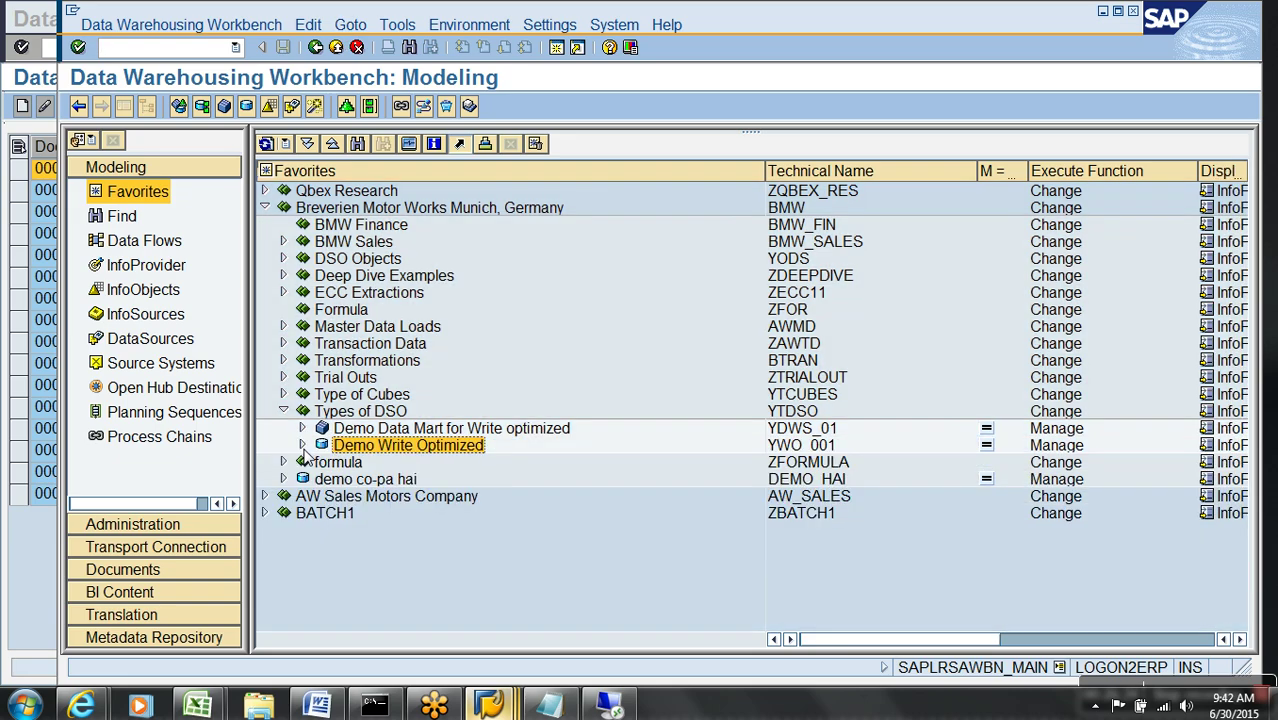
left_click(549, 706)
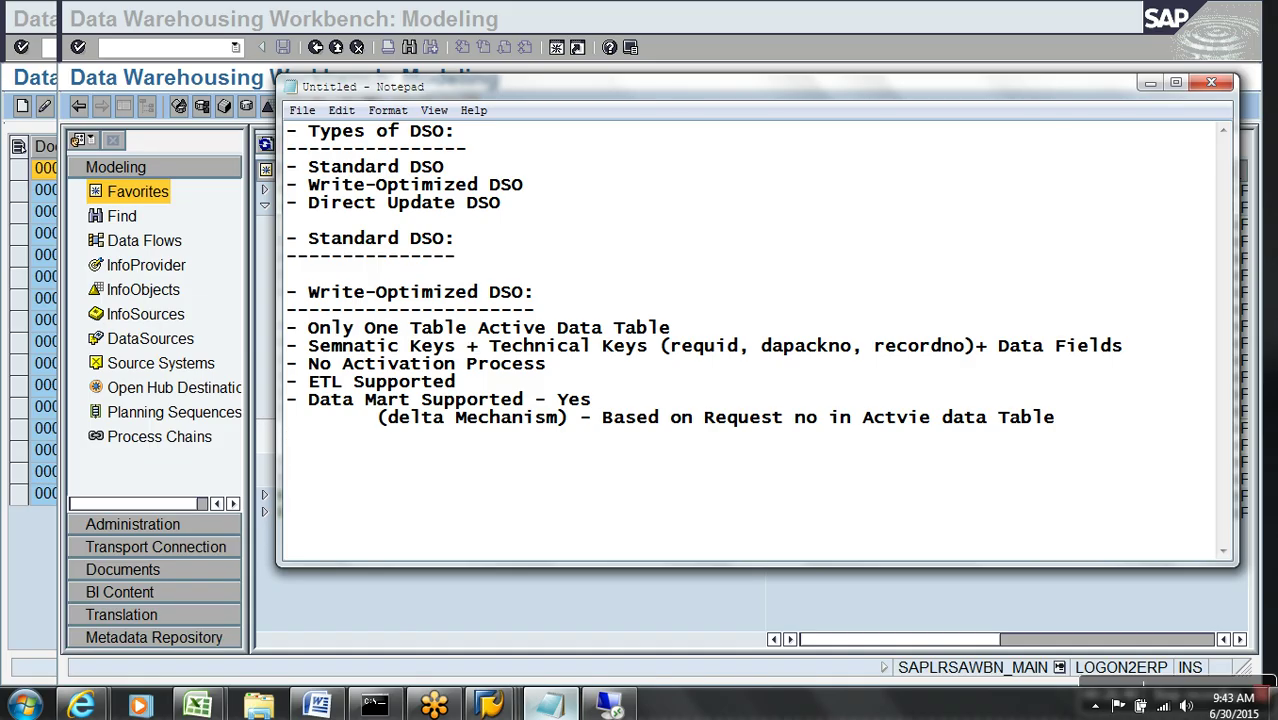
left_click(815, 585)
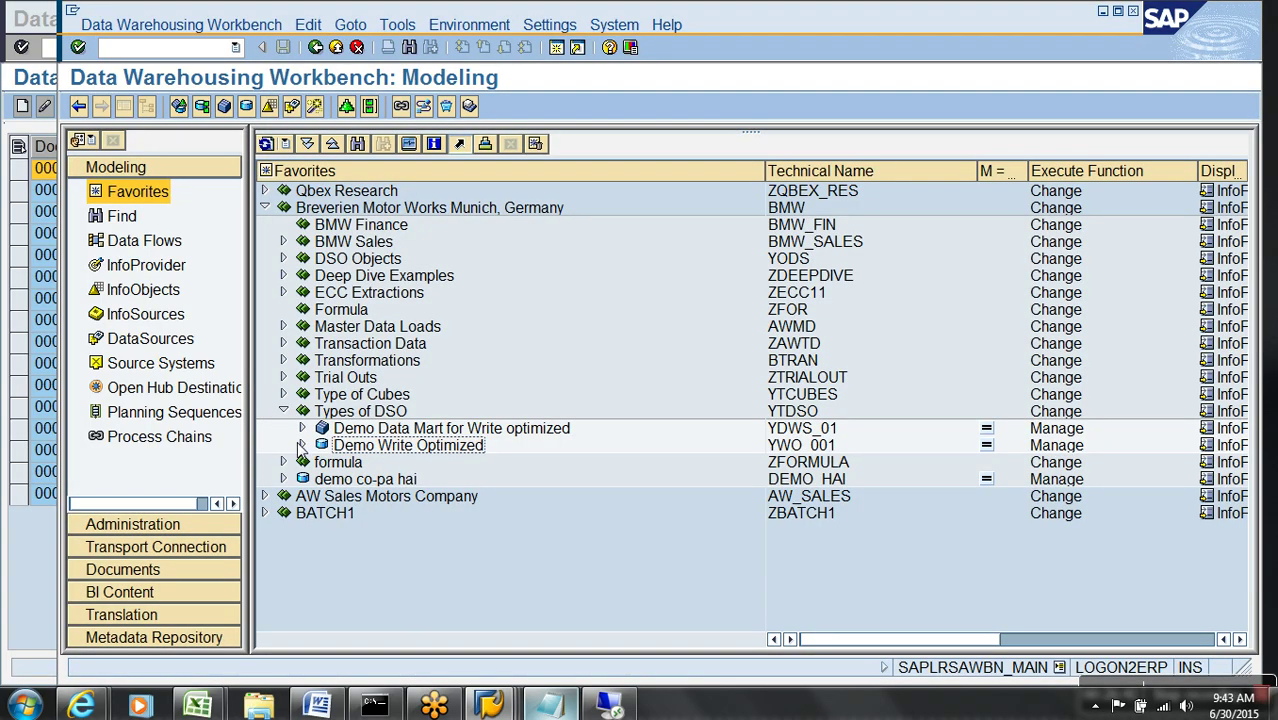
- Open Demo Write Optimized (YWO_001) in change mode from Favorites with the navigator hidden
left_click(301, 445)
left_click(320, 463)
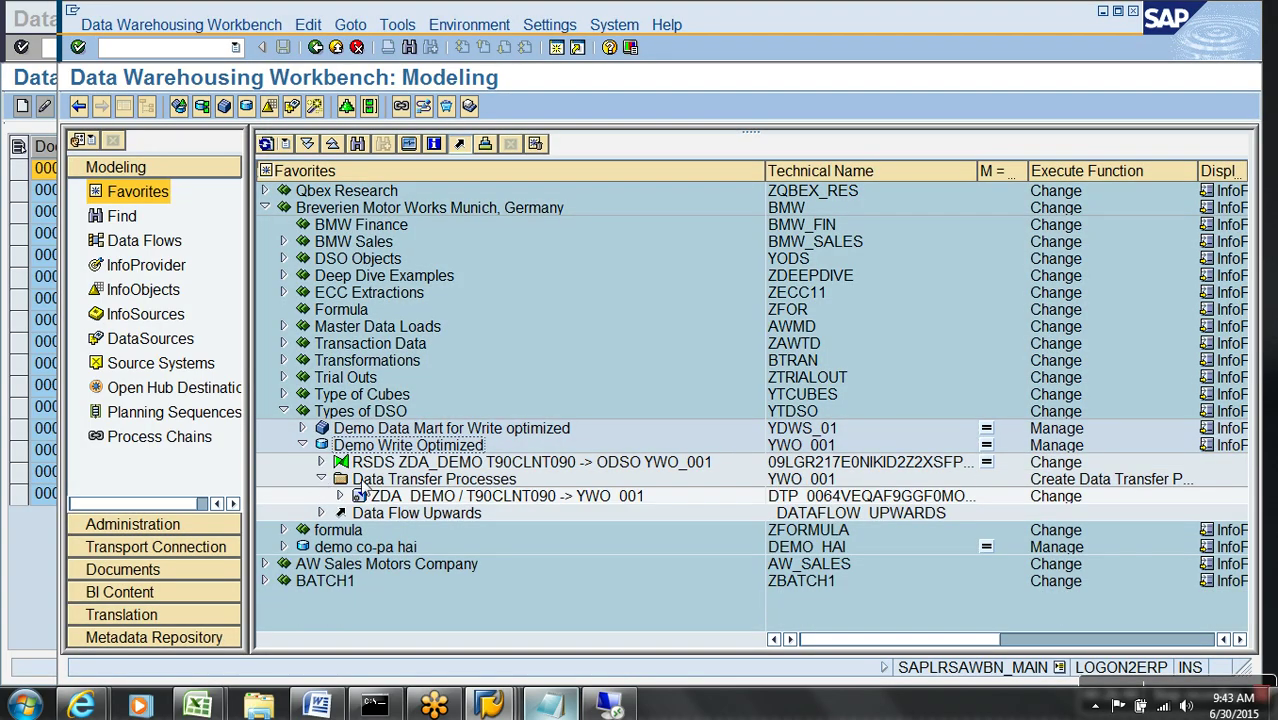
right_click(368, 449)
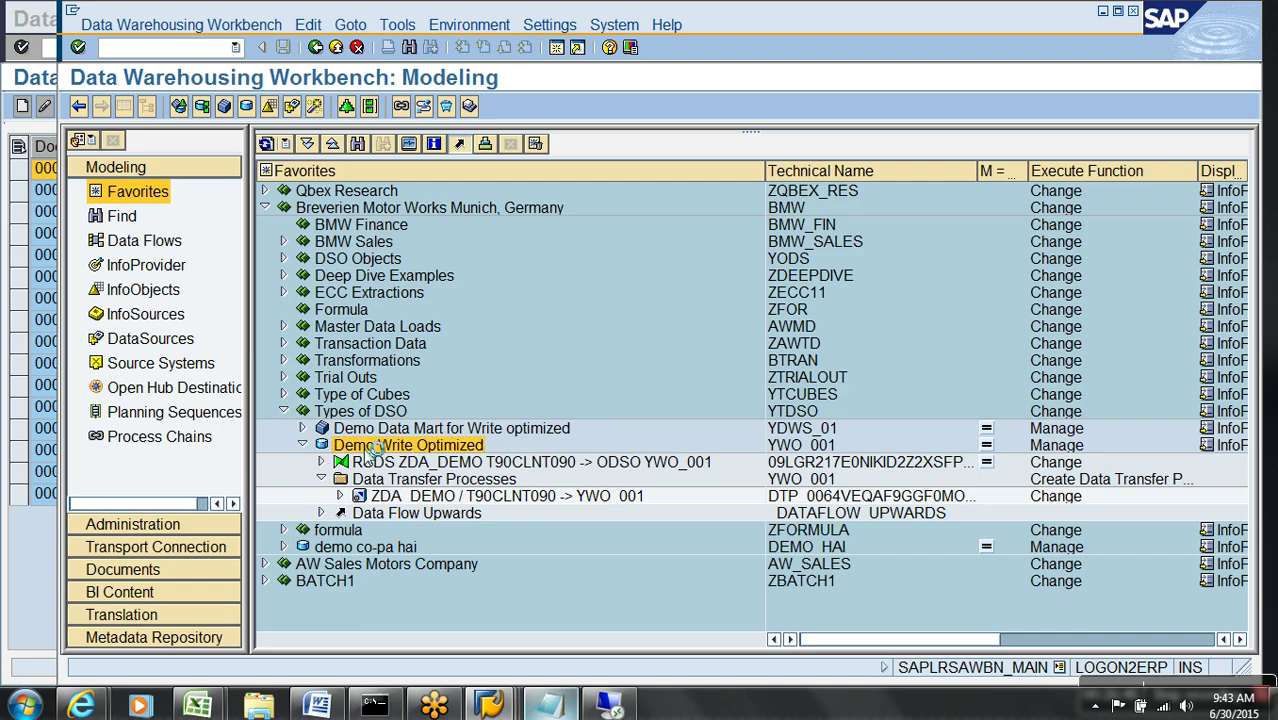
left_click(415, 86)
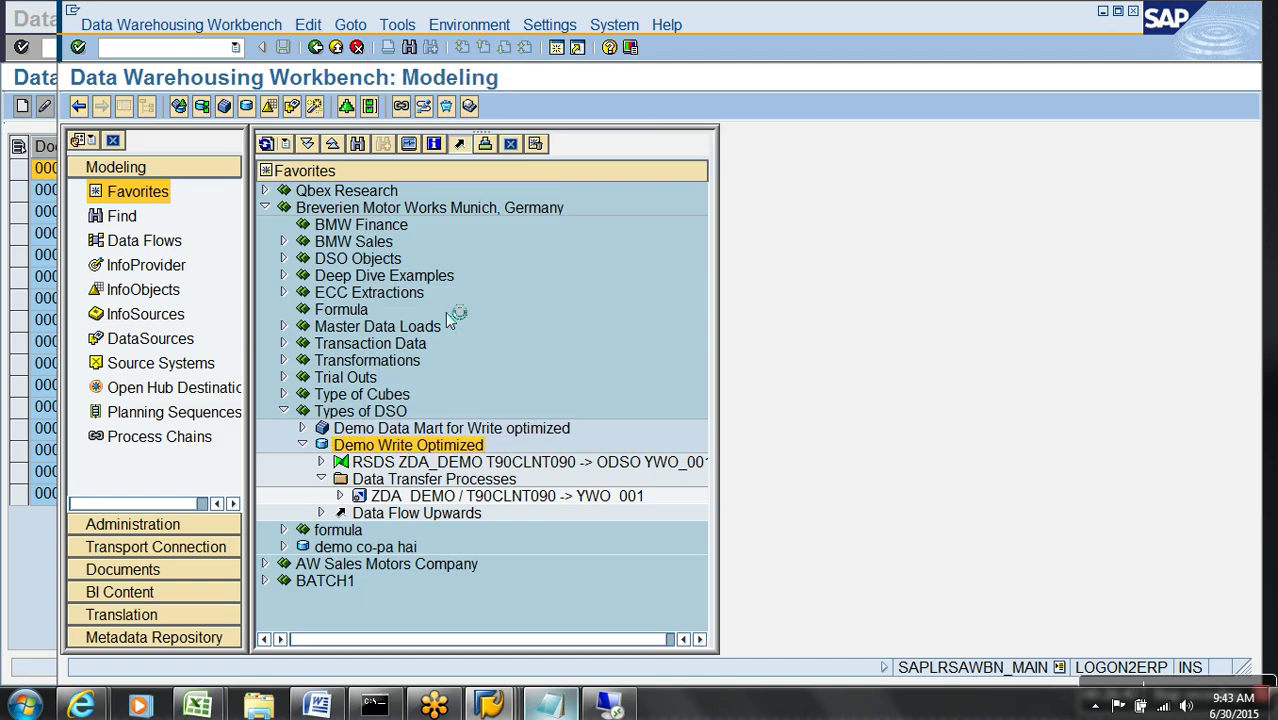
left_click(124, 107)
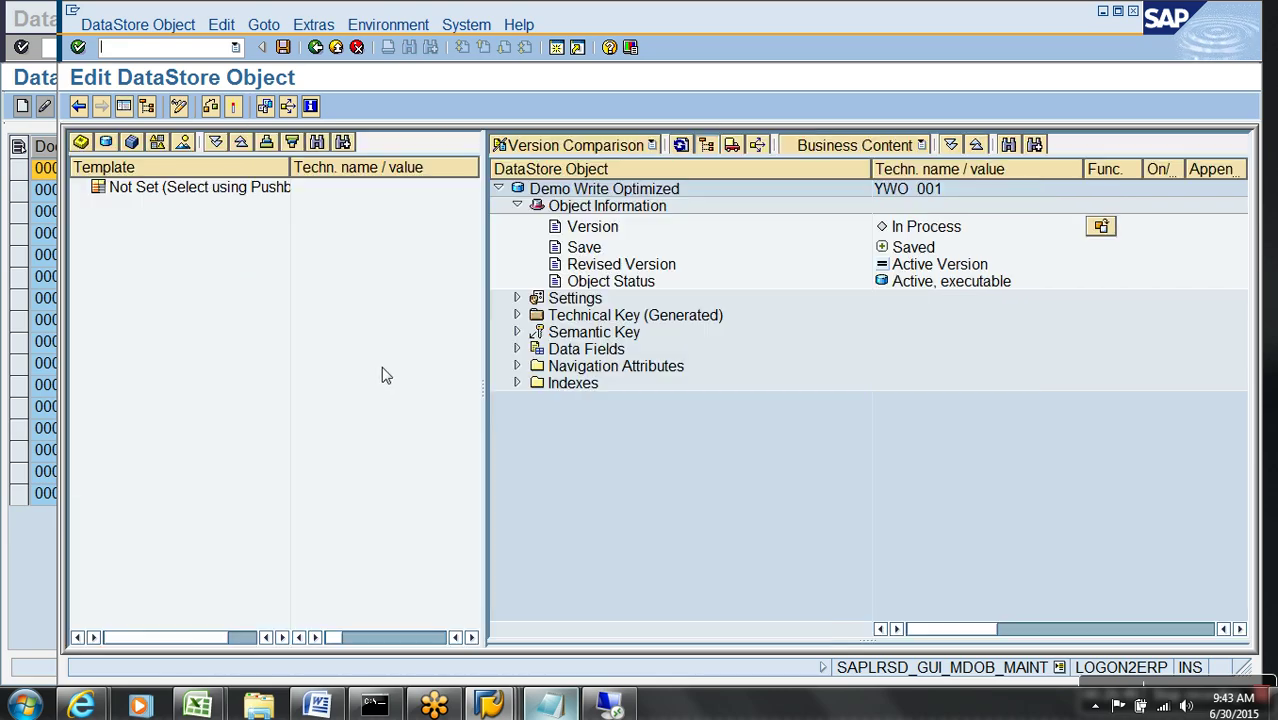
- Untick Allow Duplicate Data Records, save the DSO, and expand the DataSource branch in Modeling
left_click(517, 298)
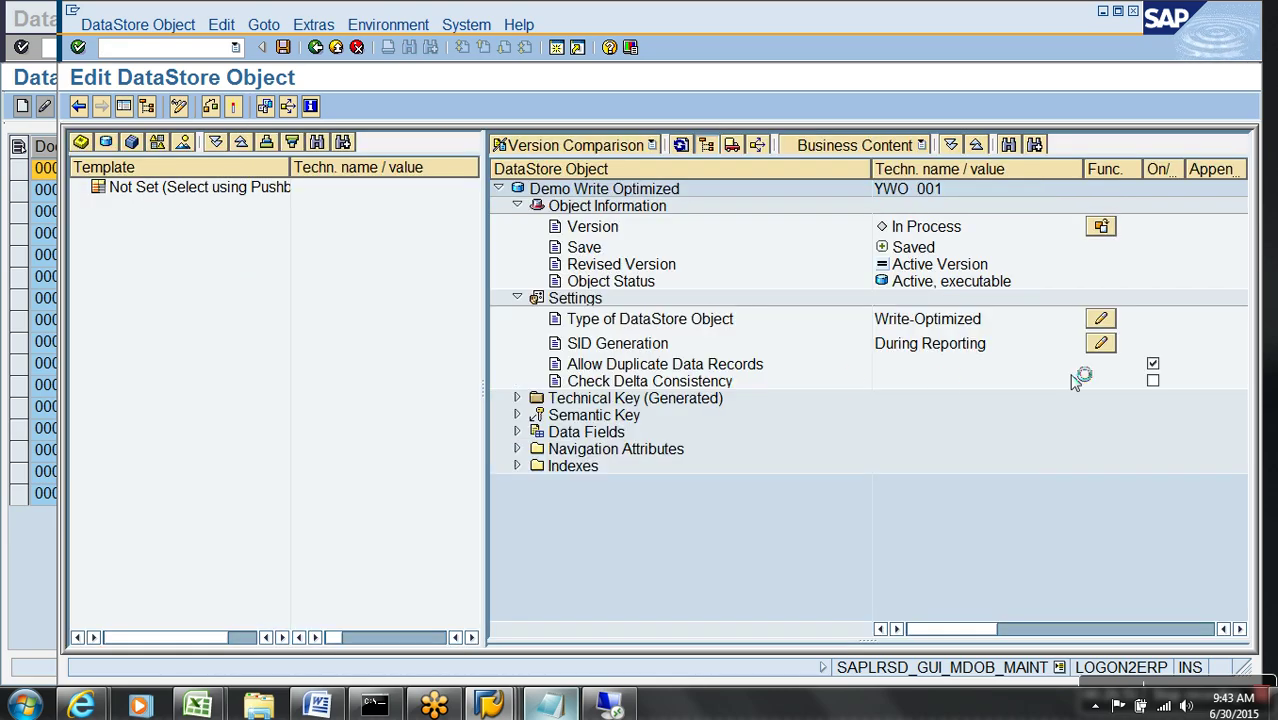
left_click(1153, 364)
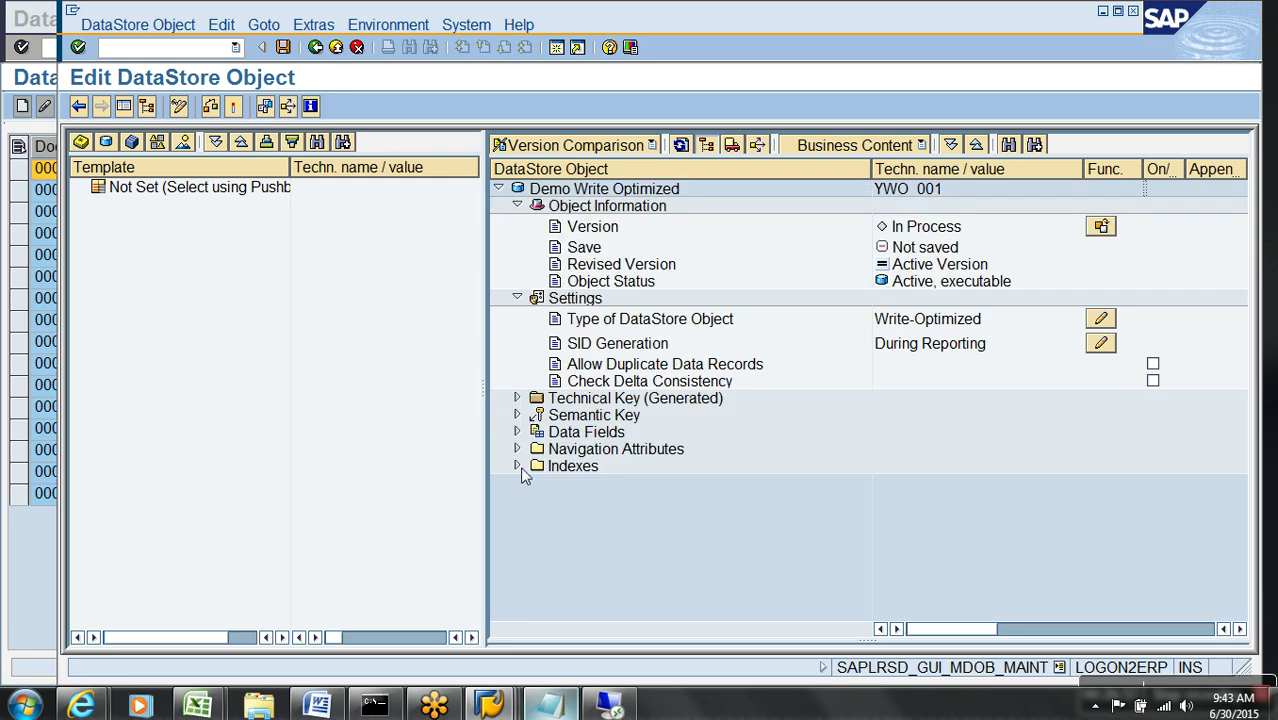
left_click(236, 107)
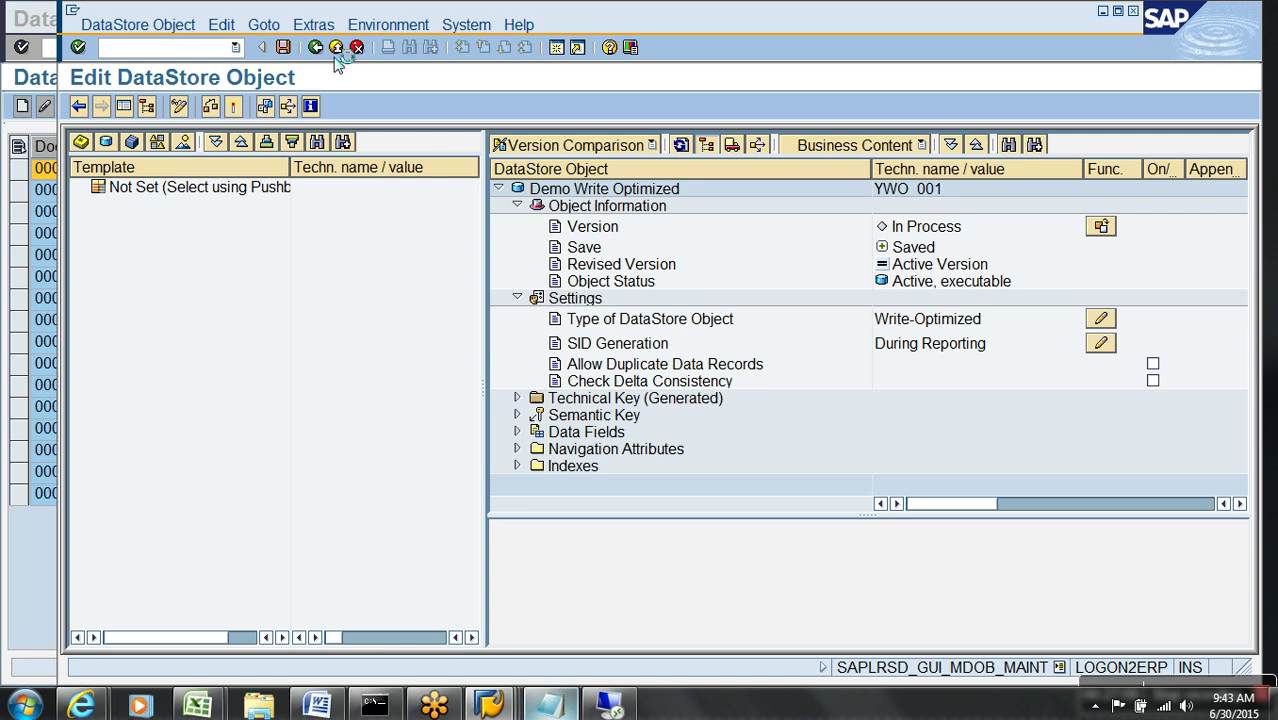
left_click(337, 52)
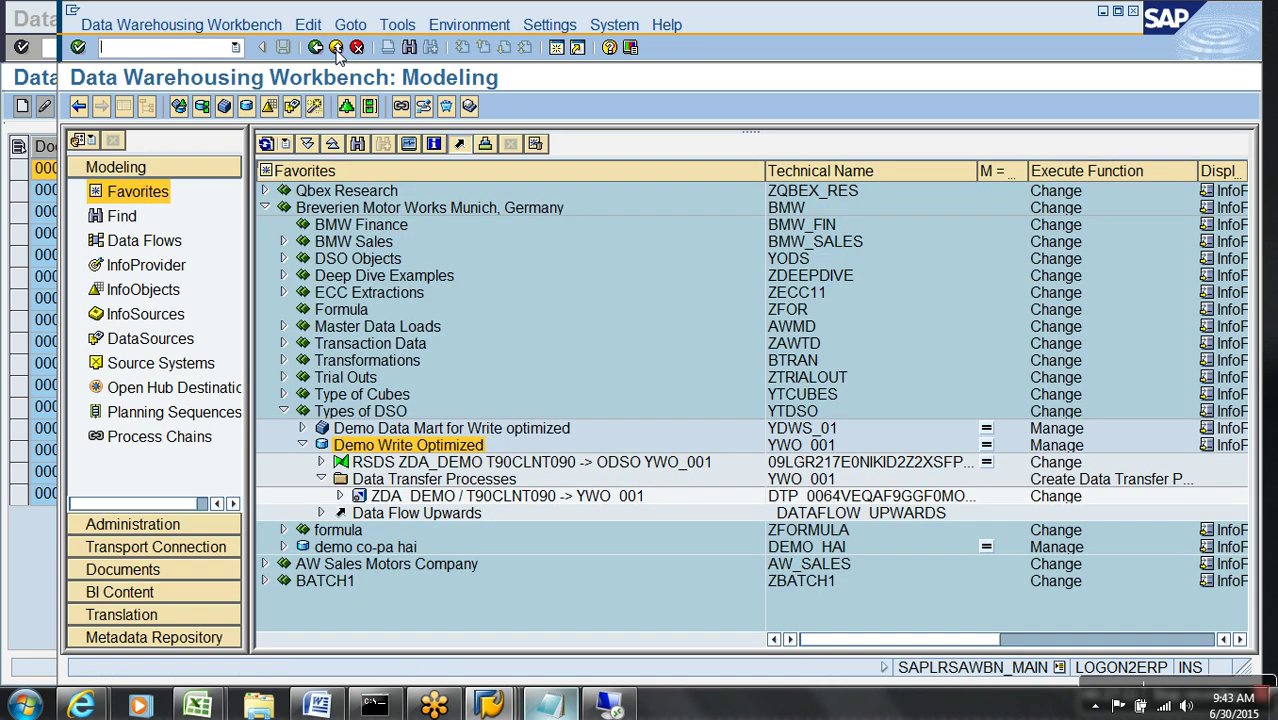
left_click(321, 463)
- Try PSA maintenance on zda demo request 5352, then cancel after the no-maintenance message
right_click(389, 483)
left_click(440, 340)
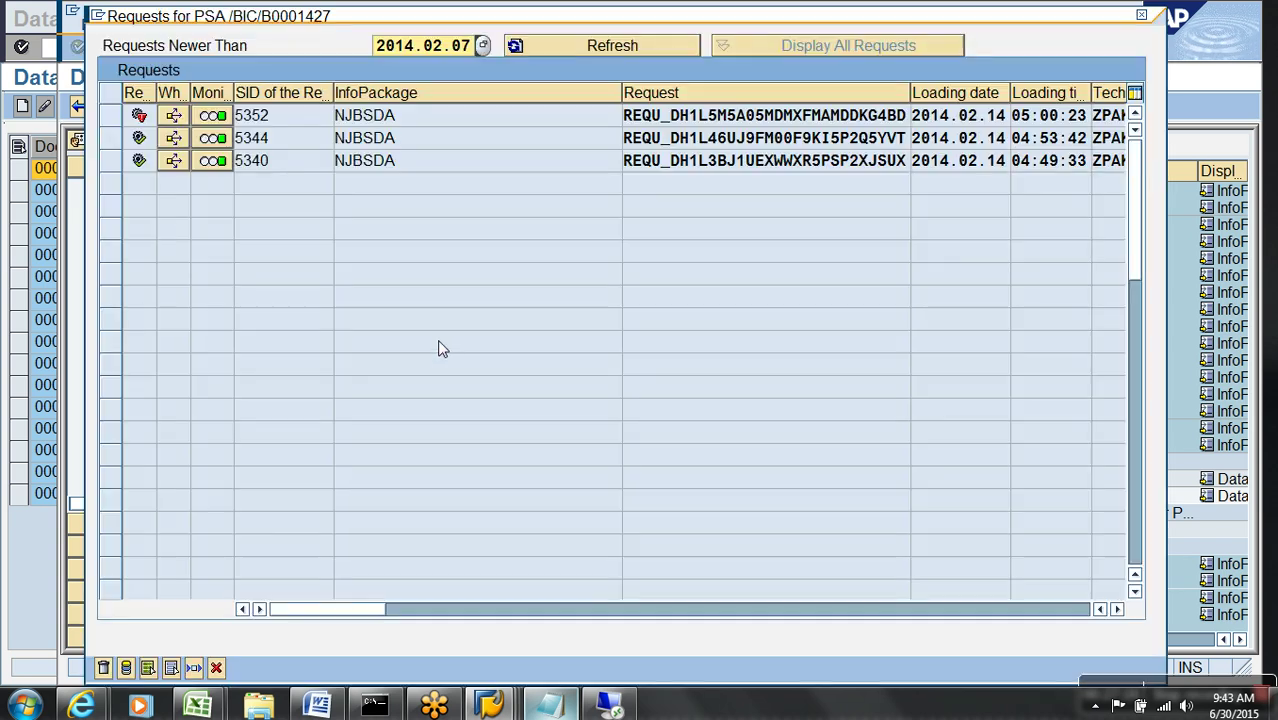
left_click(110, 115)
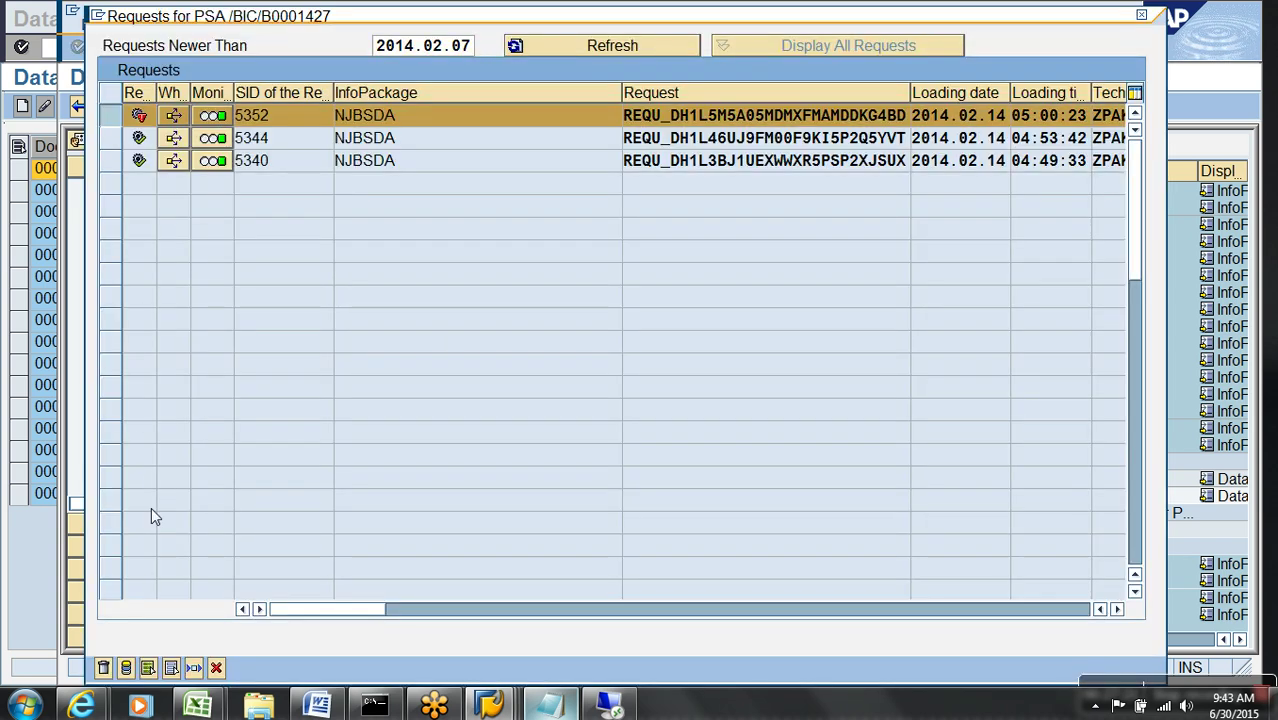
left_click(124, 669)
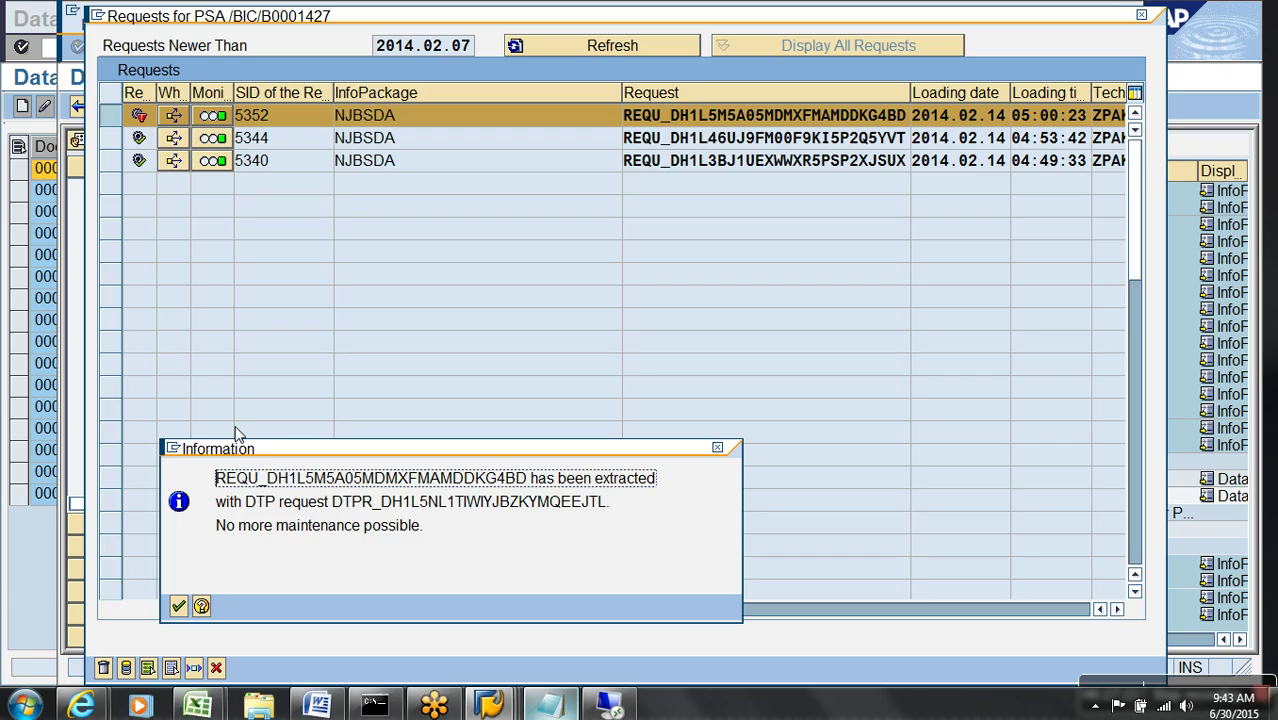
key("Return")
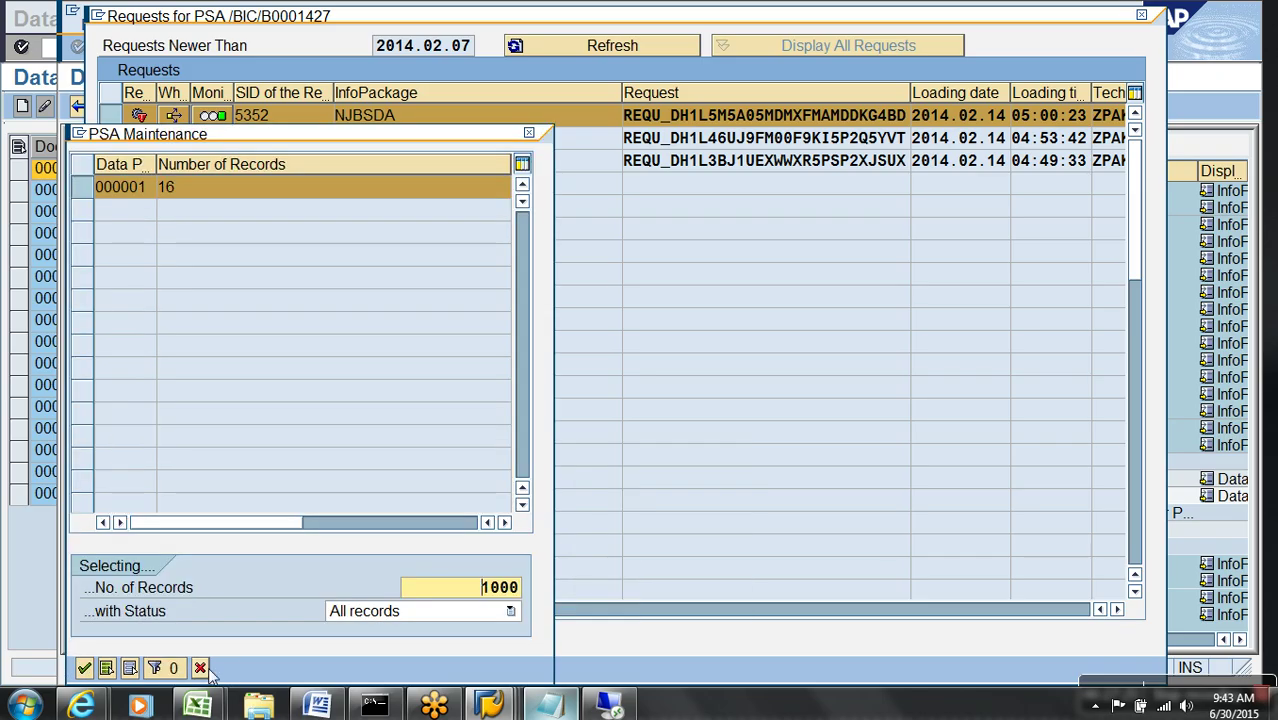
left_click(200, 668)
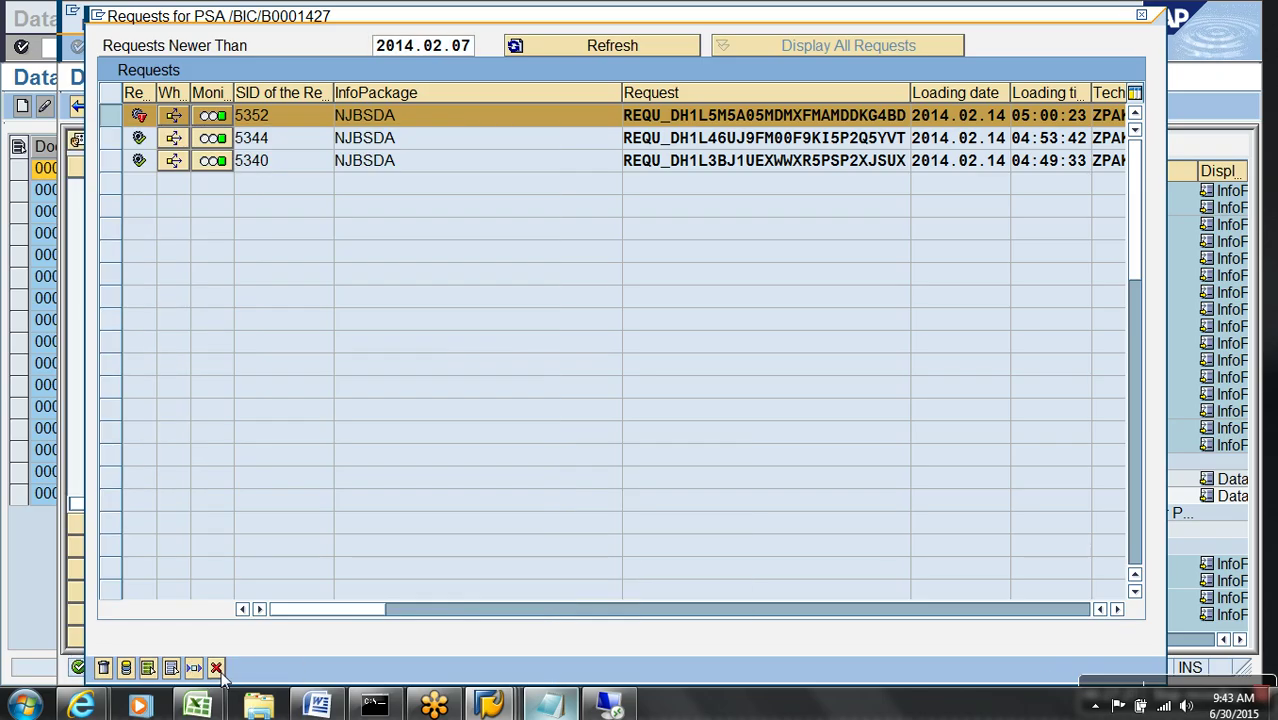
left_click(217, 668)
- Delete request 5353 in Manage for Demo Write Optimized and refresh the request list
right_click(410, 445)
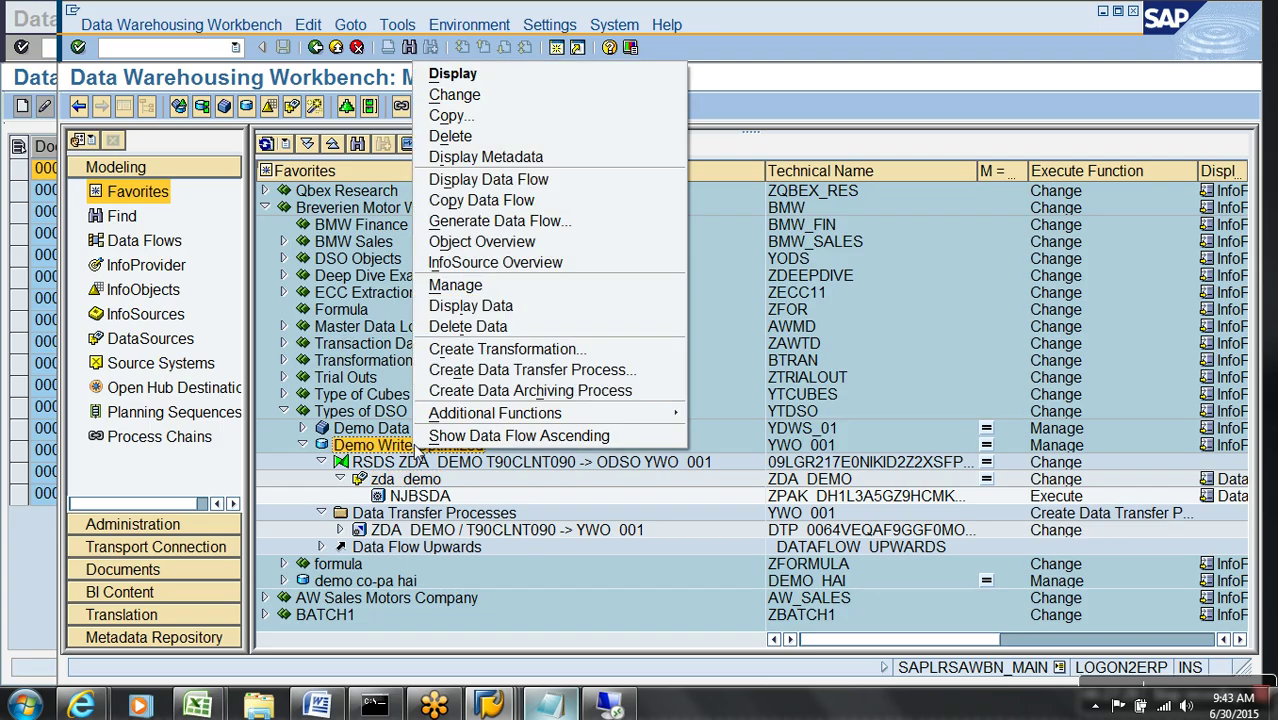
left_click(465, 285)
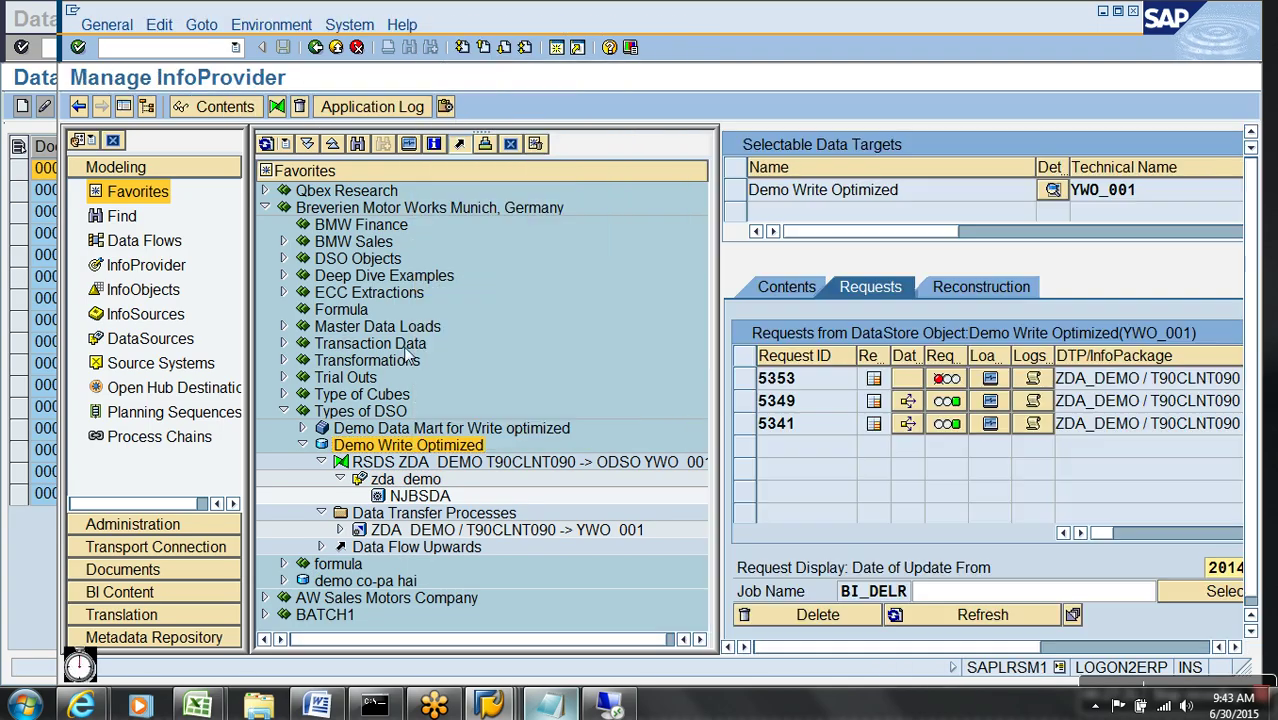
left_click(740, 379)
left_click(808, 616)
left_click(455, 394)
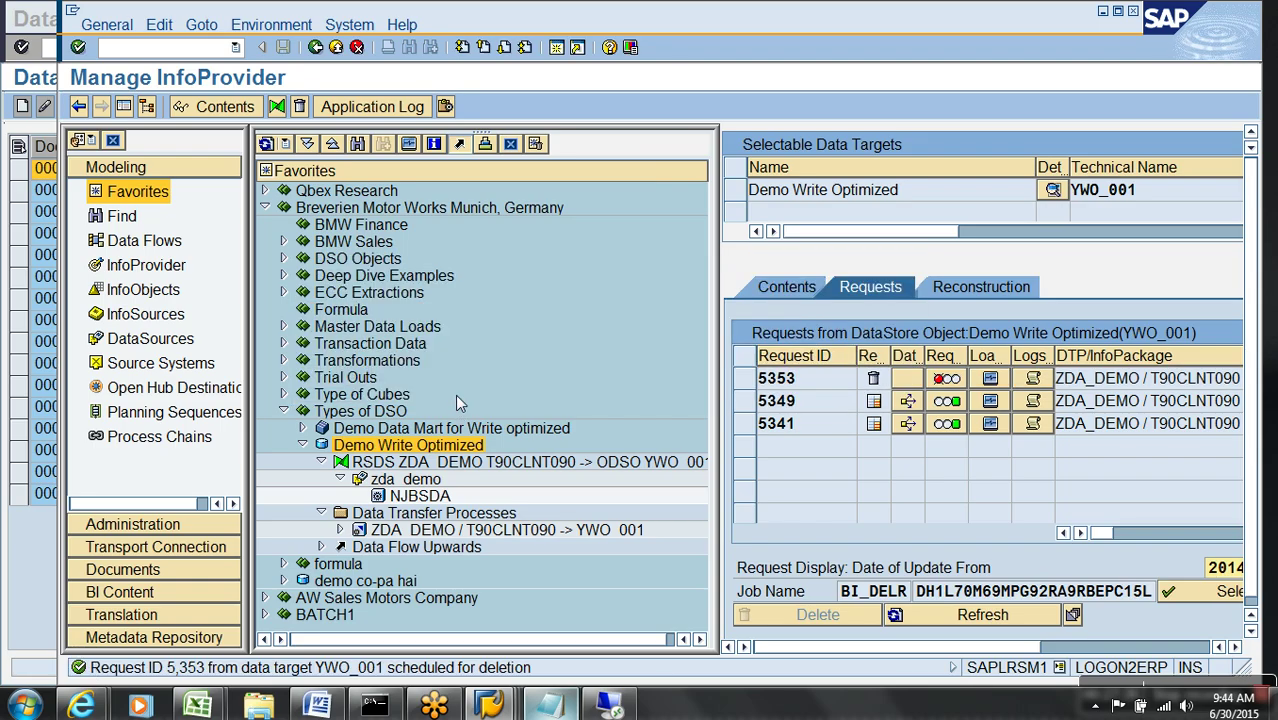
left_click(955, 620)
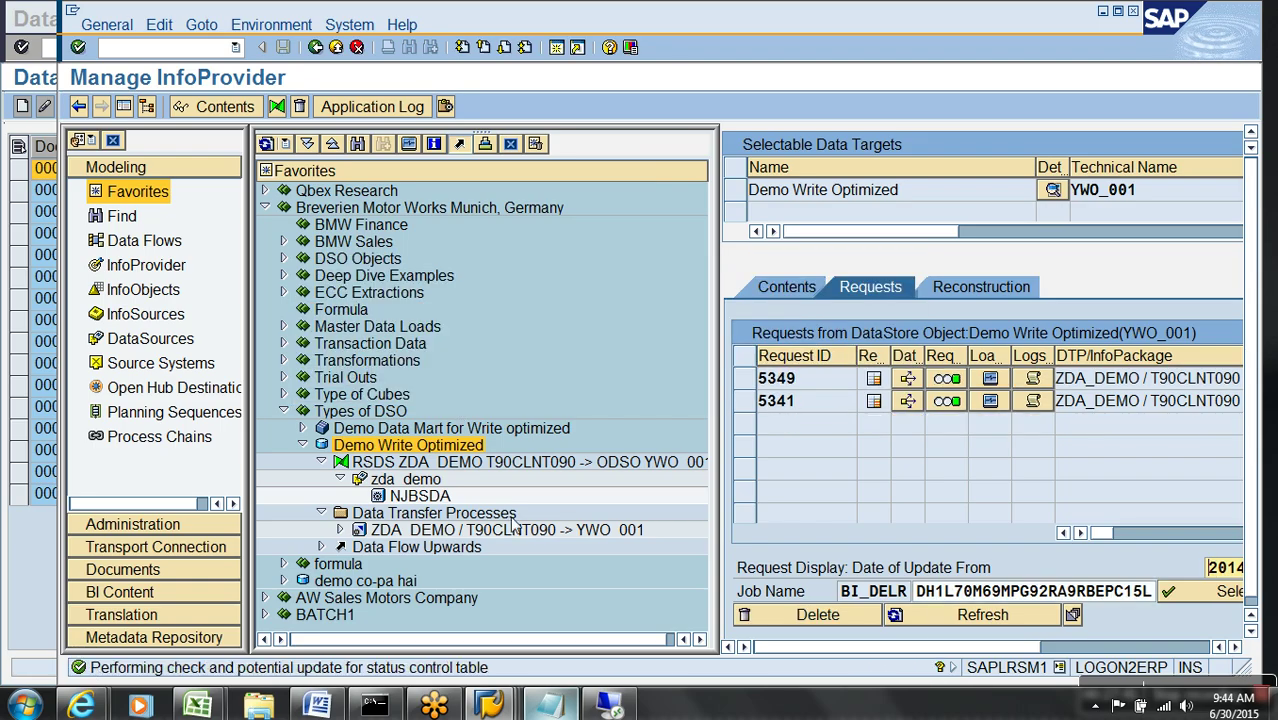
left_click(430, 485)
right_click(431, 487)
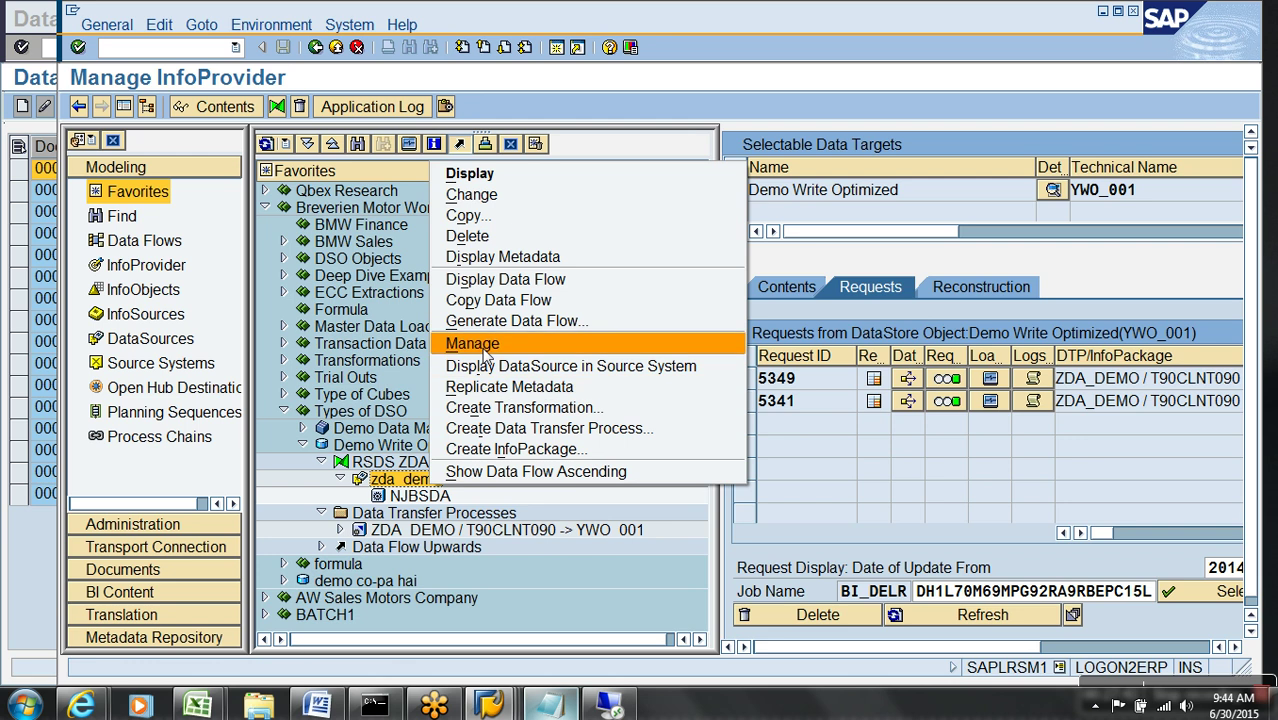
- Open PSA maintenance for zda demo request 5352 and select all 16 records
left_click(478, 346)
left_click(113, 118)
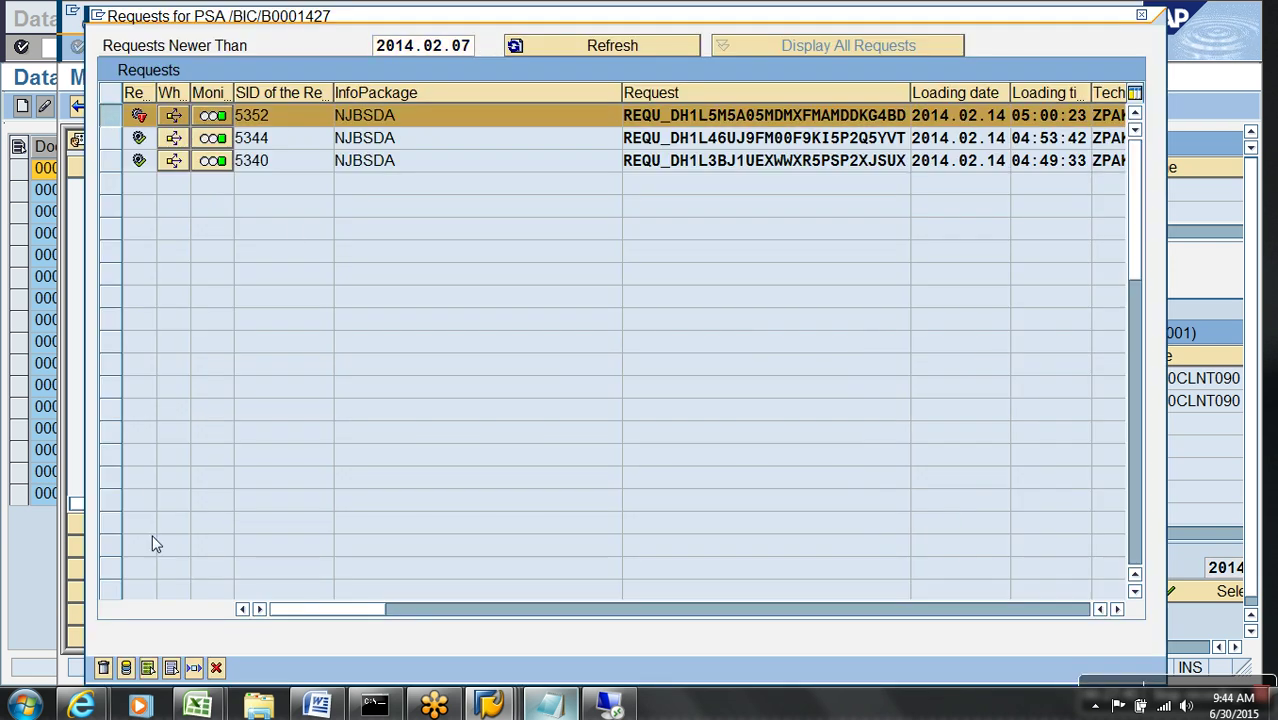
left_click(126, 668)
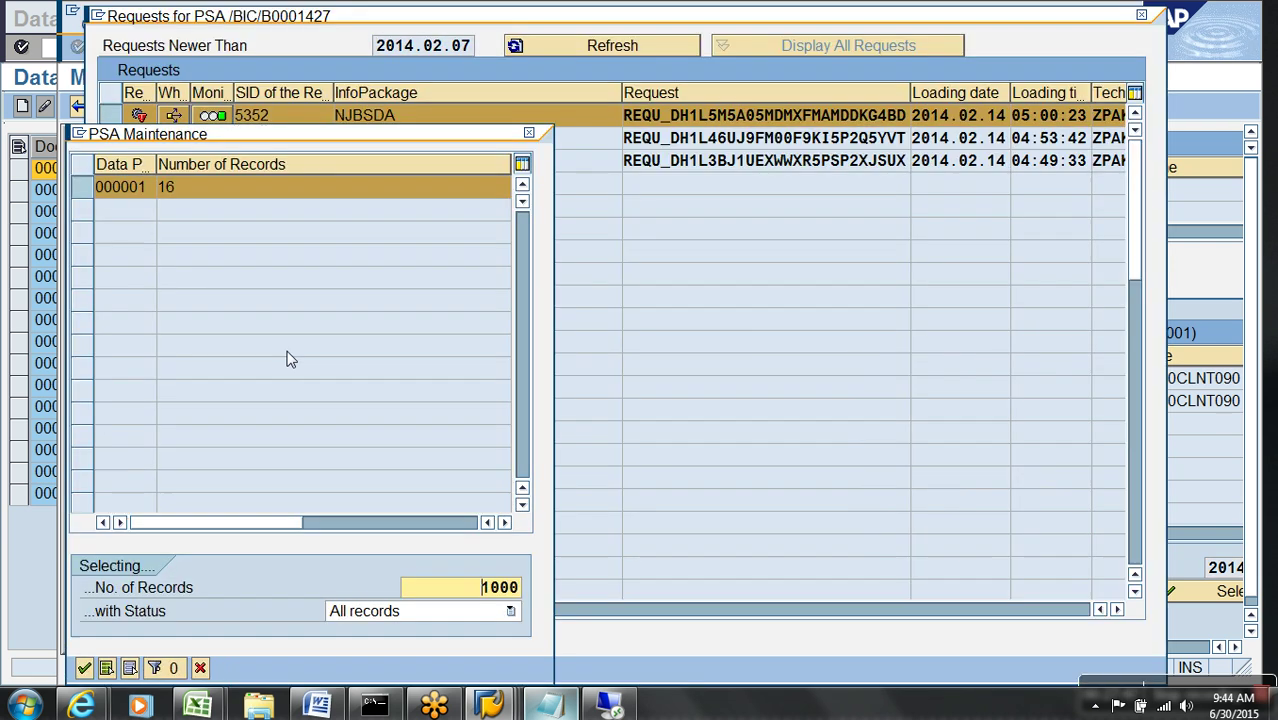
key("Return")
left_click_drag(88, 181, 117, 518)
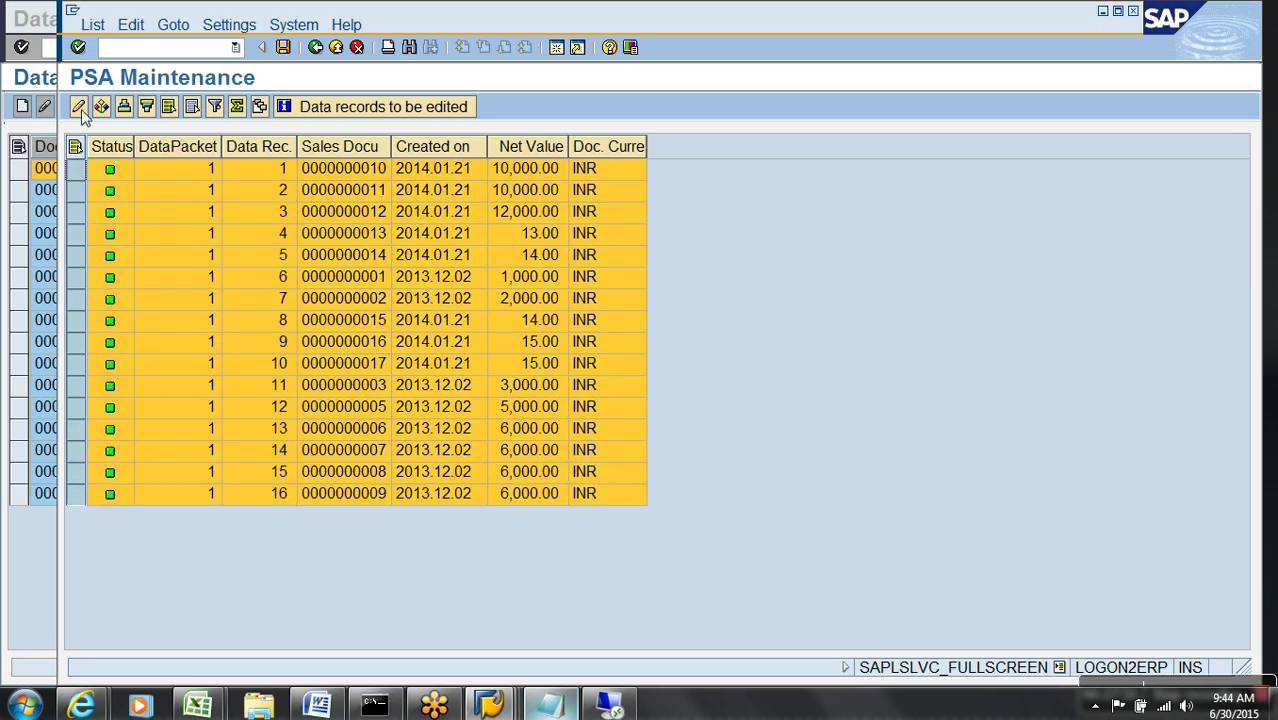
- Change the Created on date of the 16 records to May 14, 2015
left_click(78, 106)
left_click(361, 366)
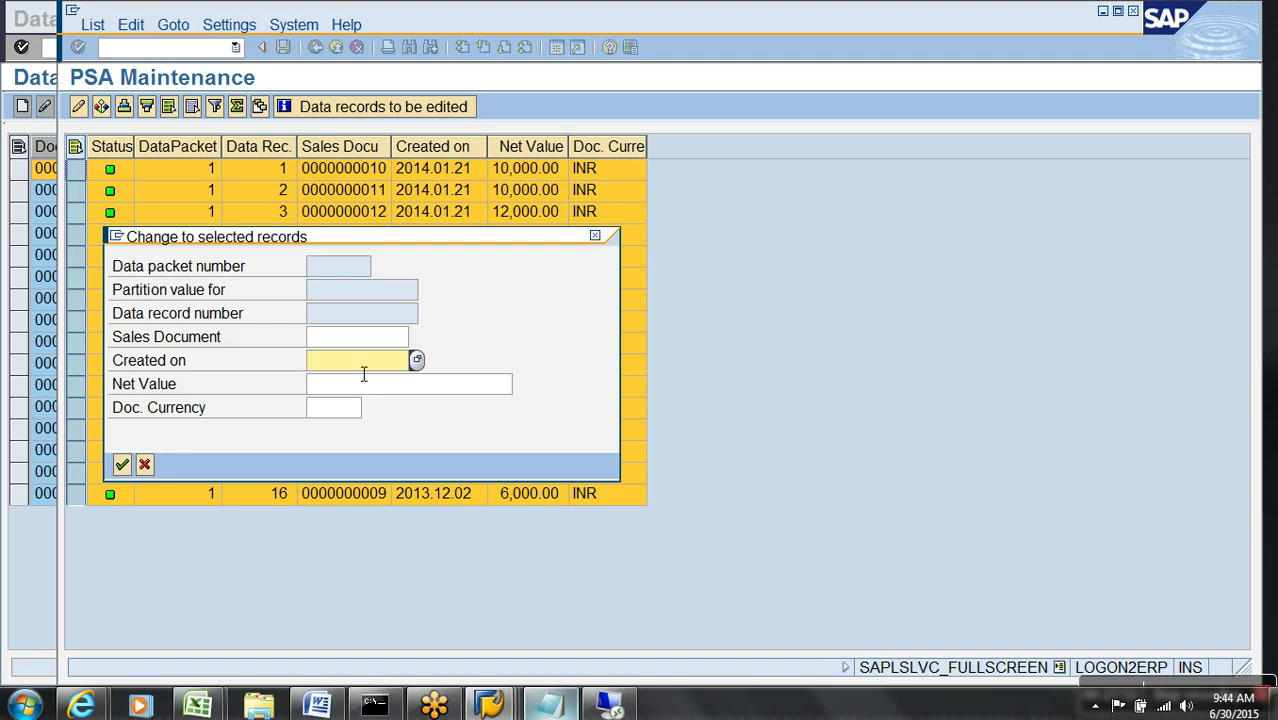
key("F4")
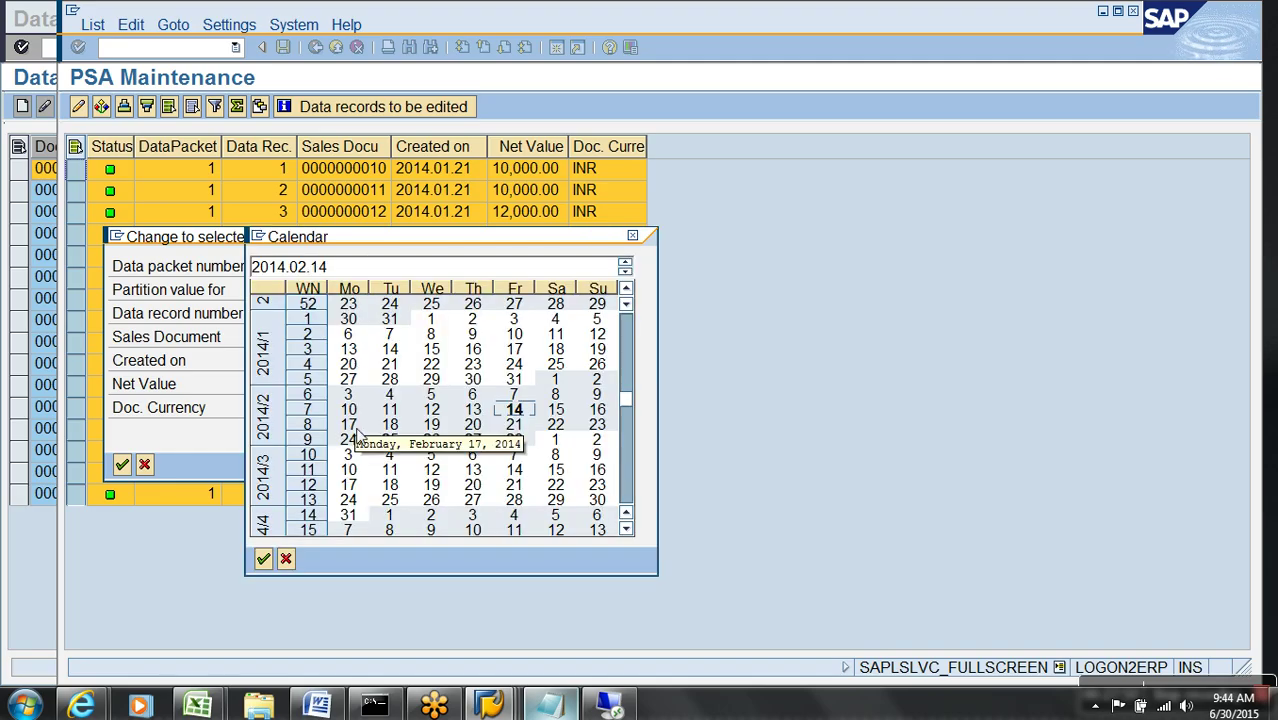
scroll(530, 460, "down", 3)
scroll(530, 460, "down", 15)
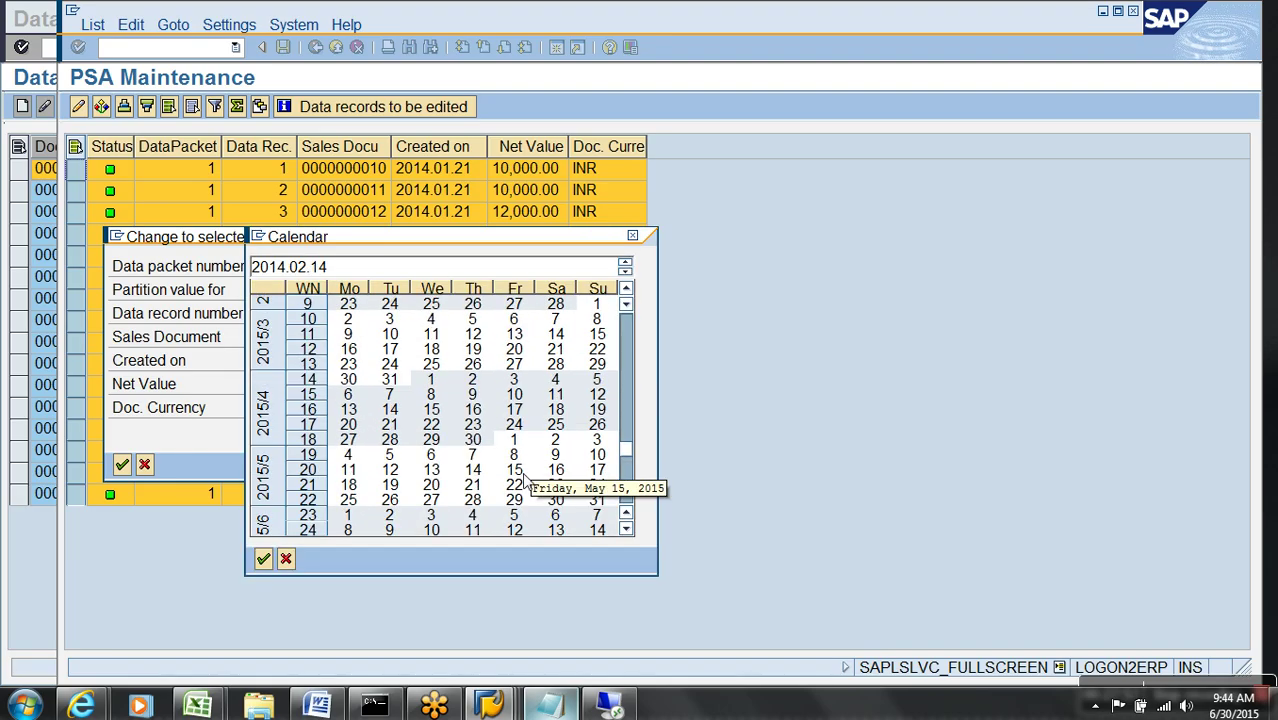
double_click(473, 470)
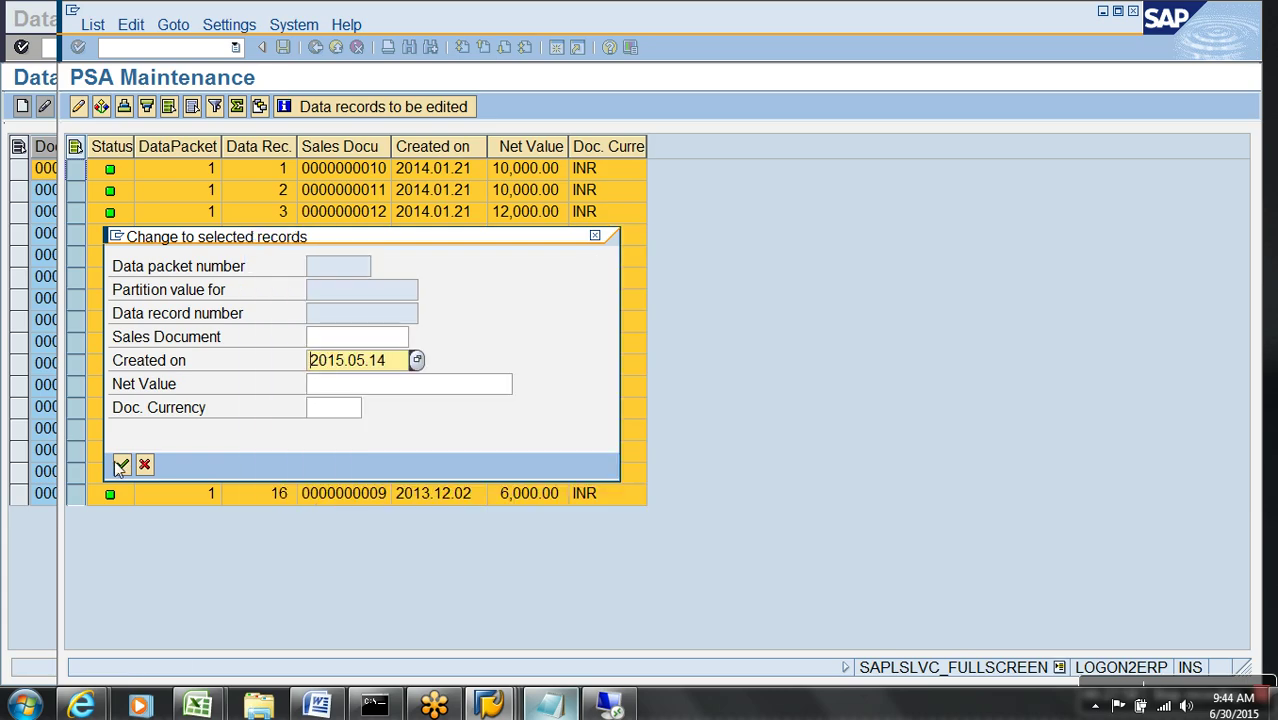
left_click(121, 465)
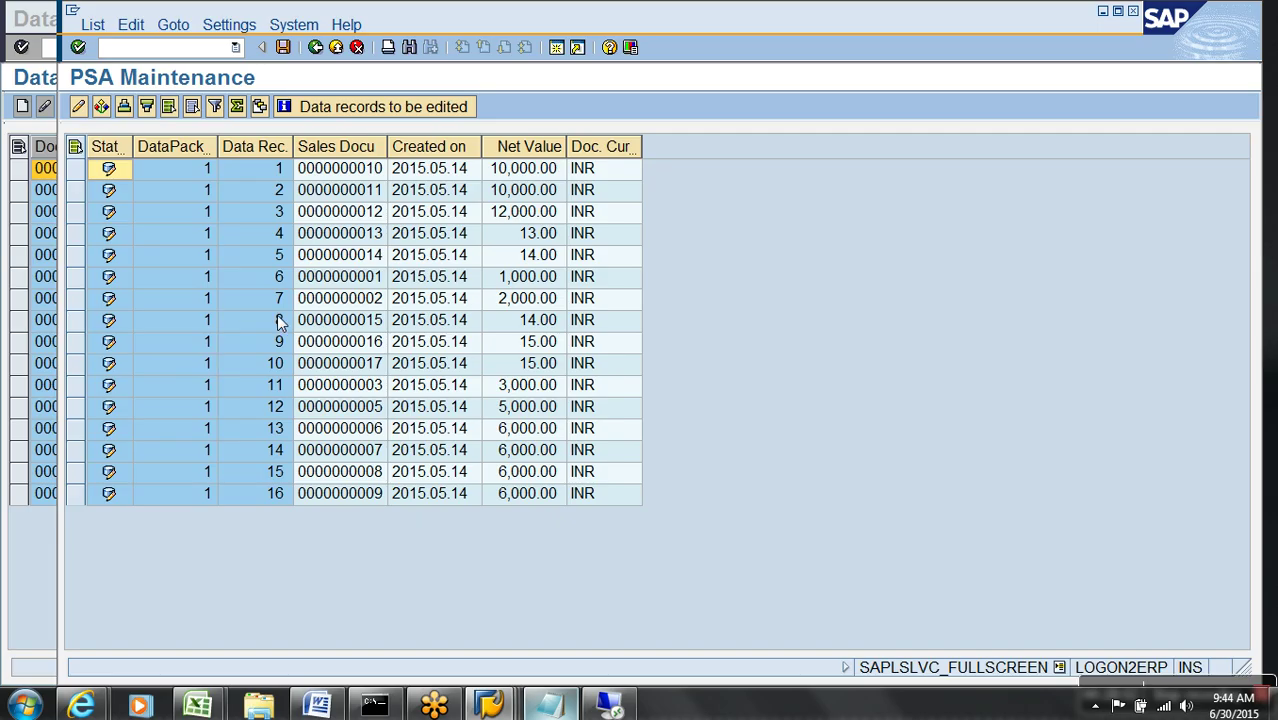
- Save the edited PSA records and close the PSA request list
left_click(283, 48)
left_click(317, 50)
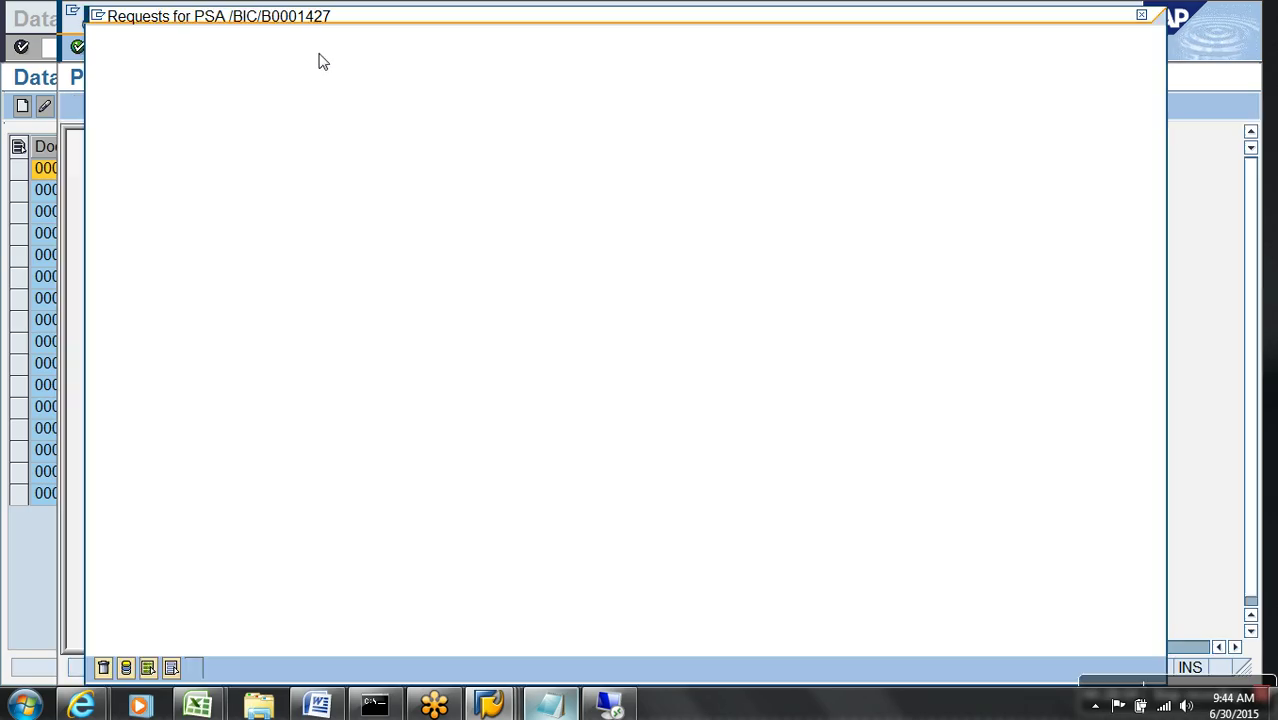
left_click(216, 668)
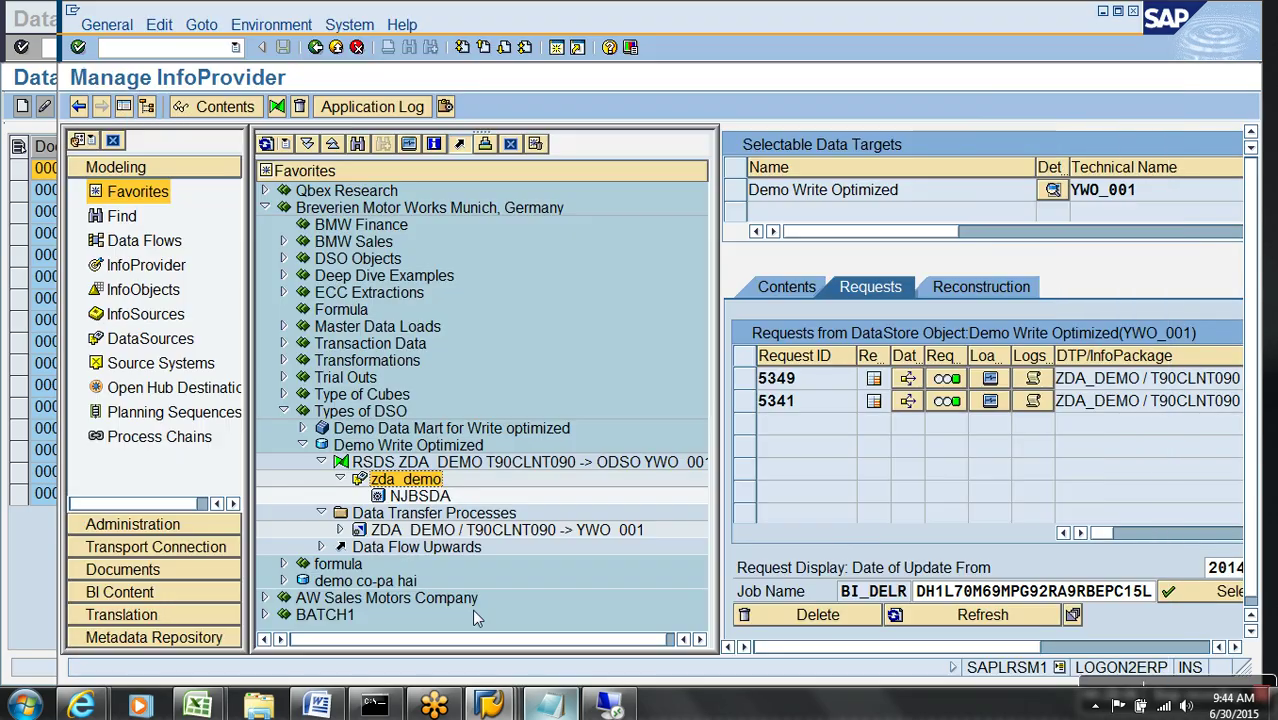
- Execute the ZDA_DEMO to YWO_001 transfer and check Data Package 1 in the monitor
double_click(431, 533)
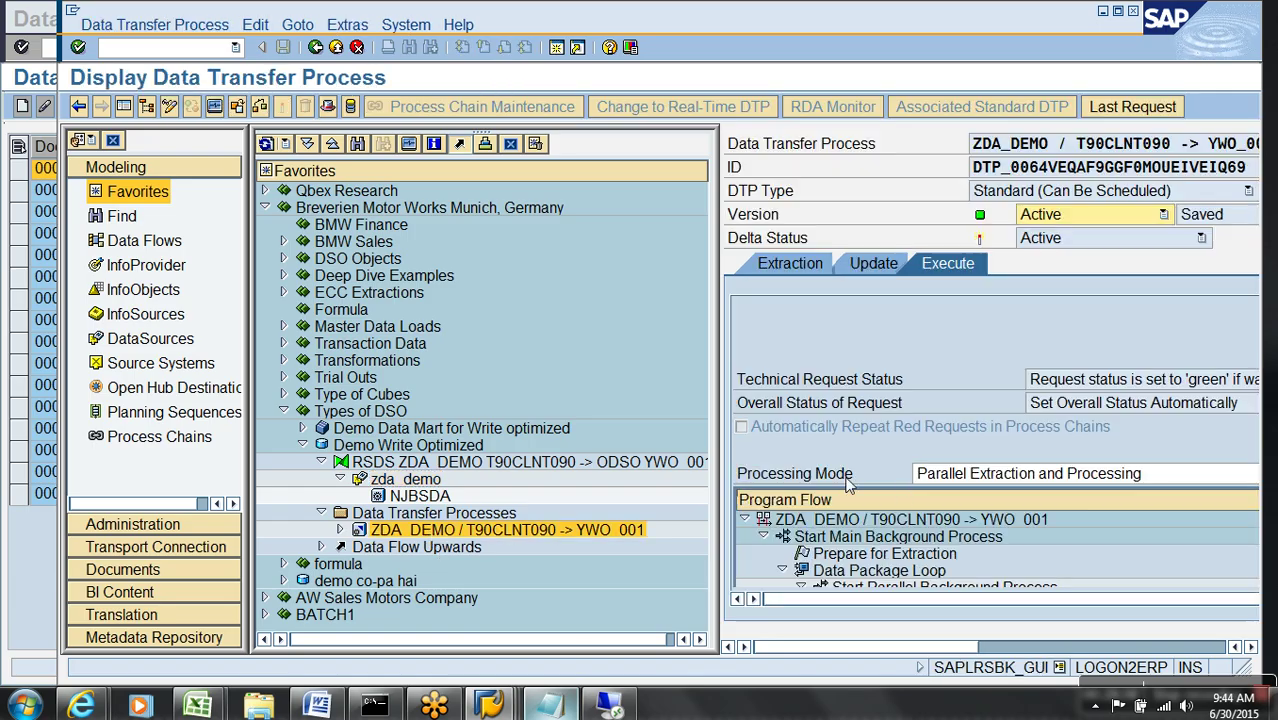
left_click(146, 108)
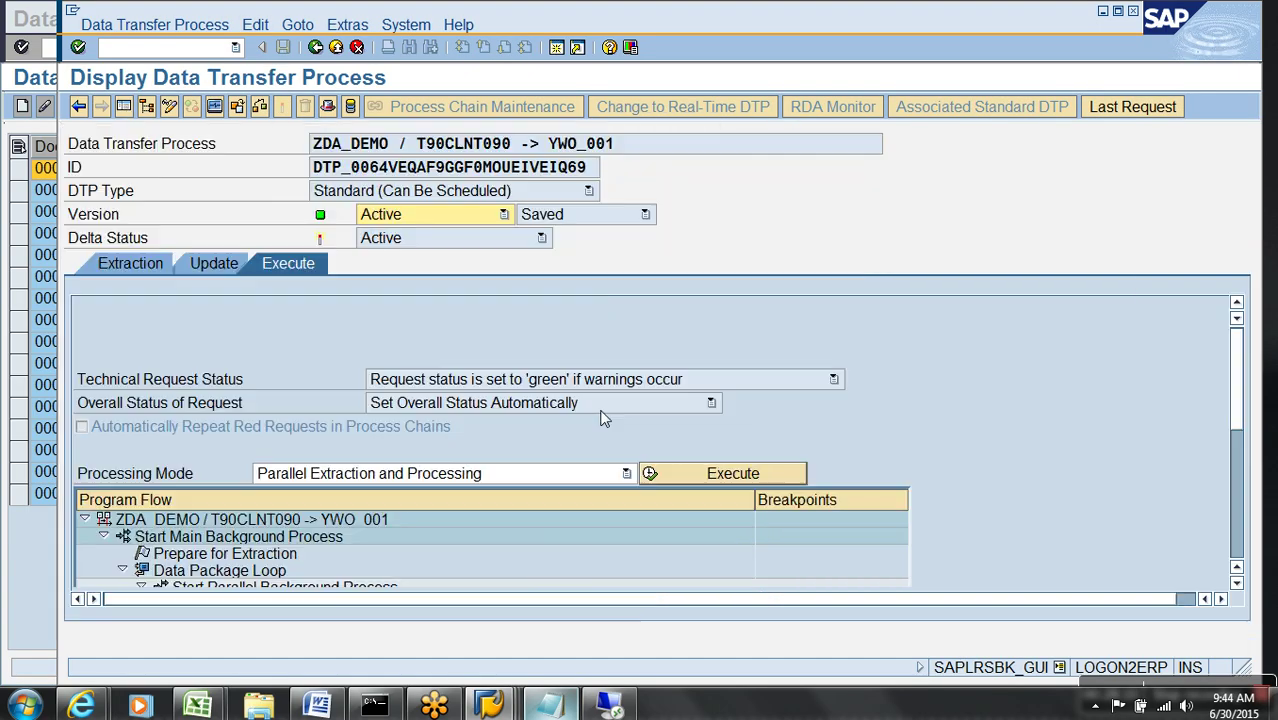
left_click(729, 474)
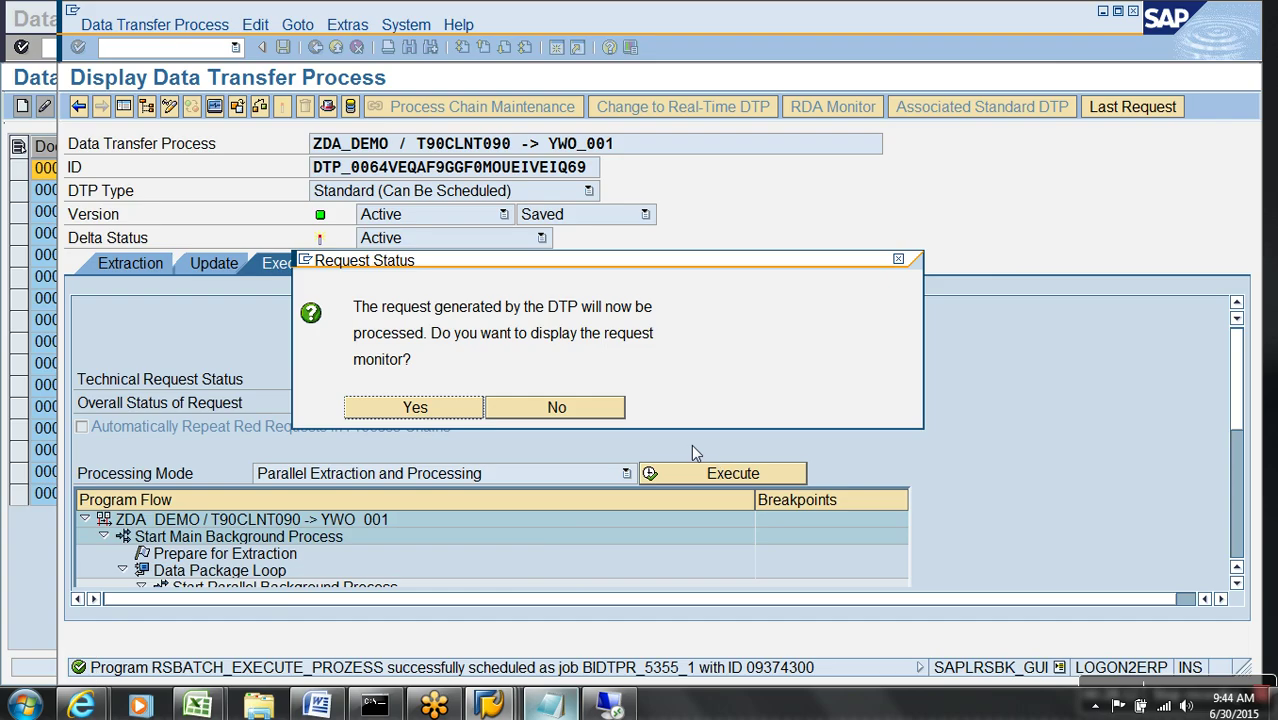
left_click(383, 409)
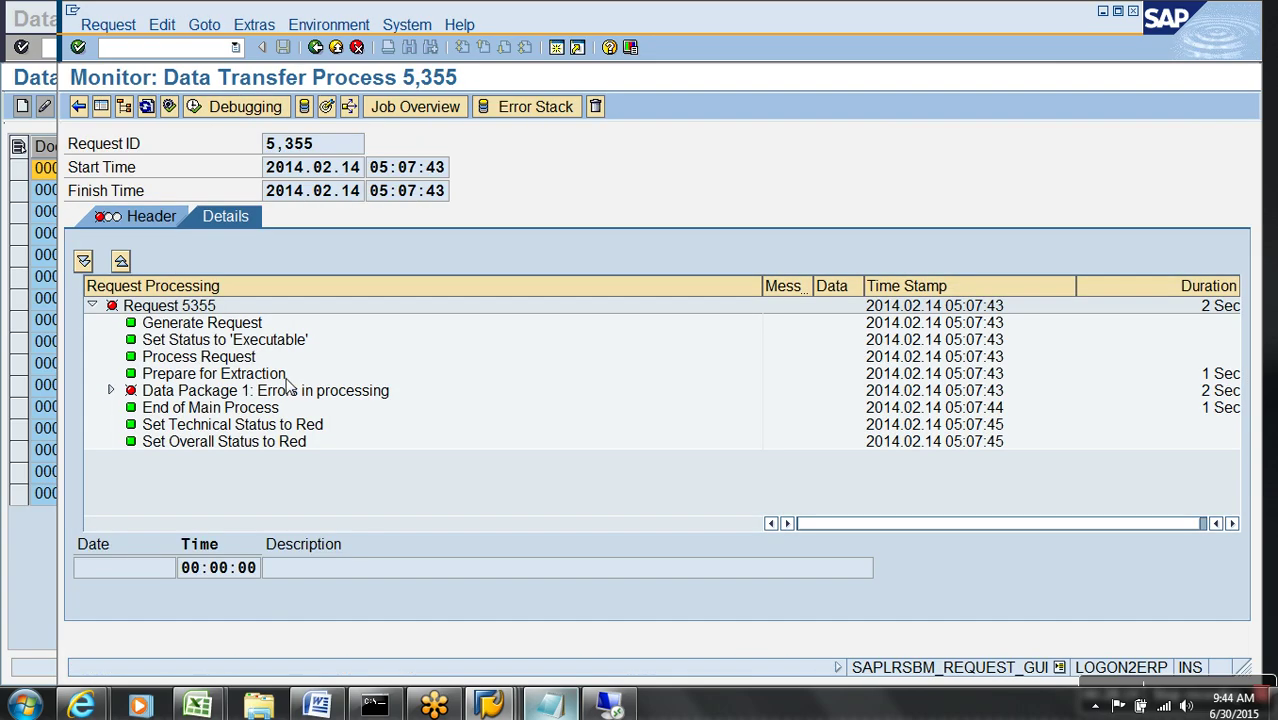
left_click(113, 392)
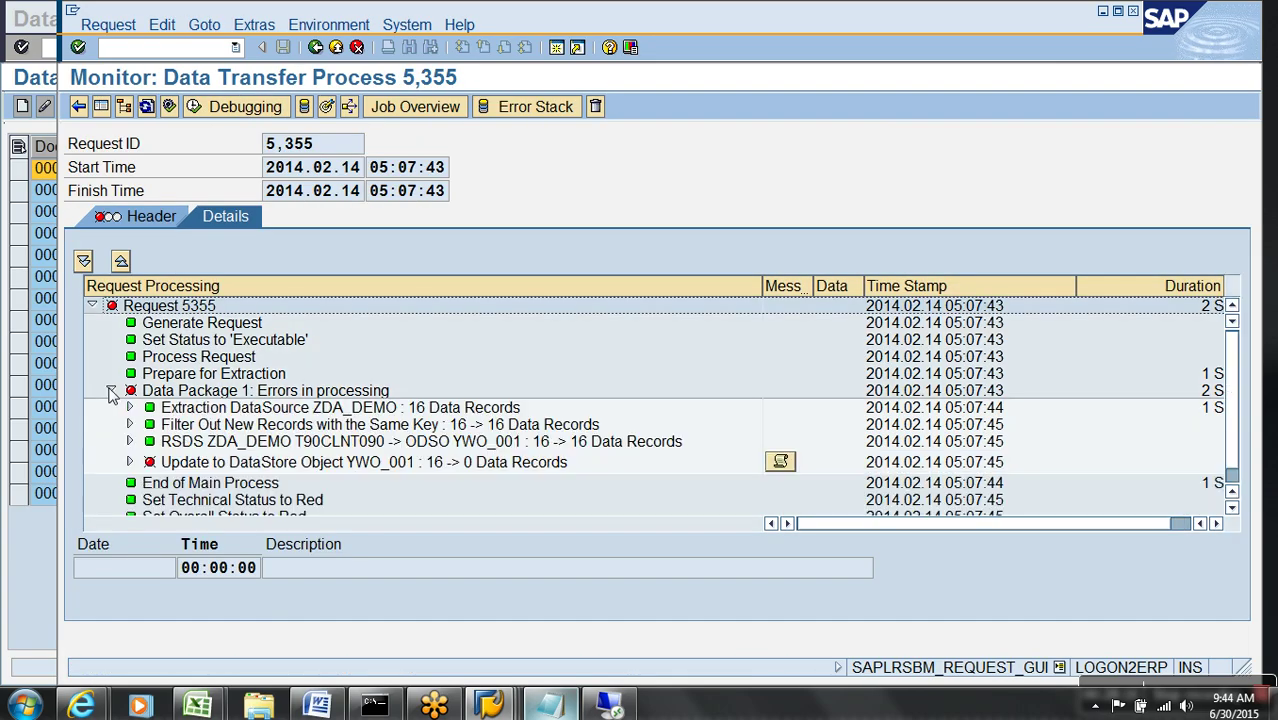
- Delete failed request 5355 from Demo Write Optimized, refresh, and return to the modeling tree
left_click(326, 106)
left_click(86, 378)
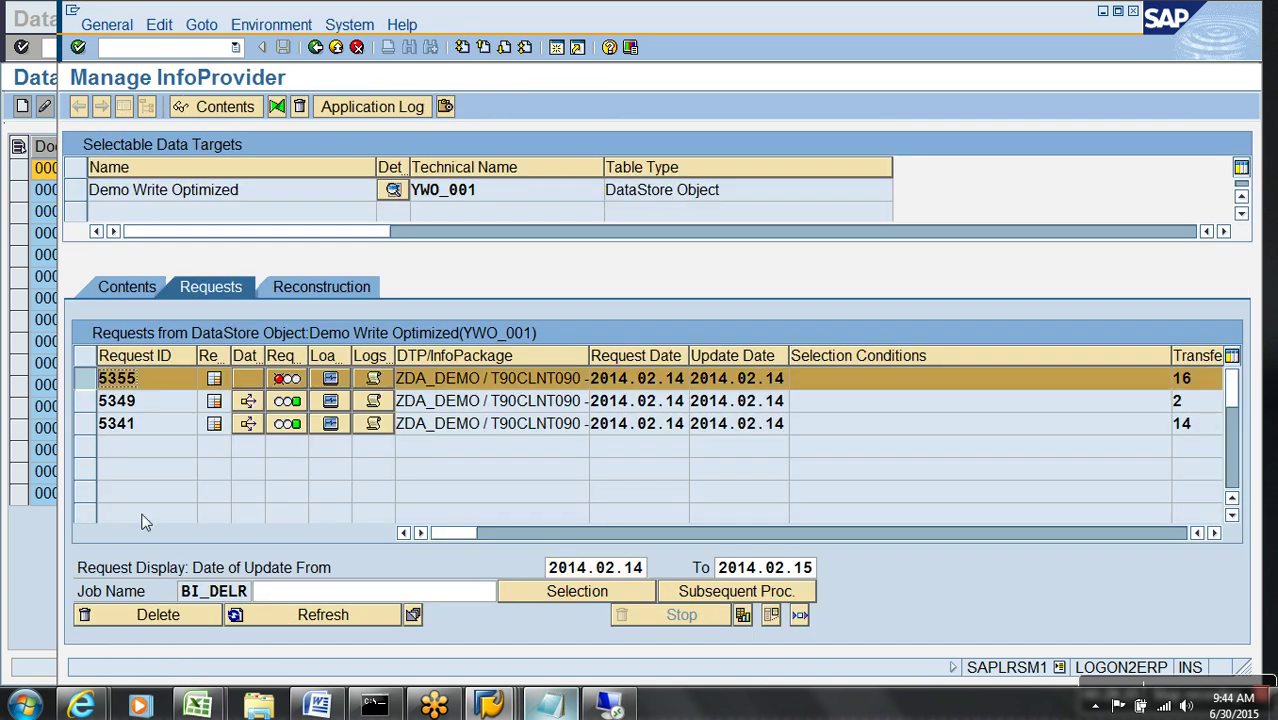
left_click(195, 618)
left_click(383, 388)
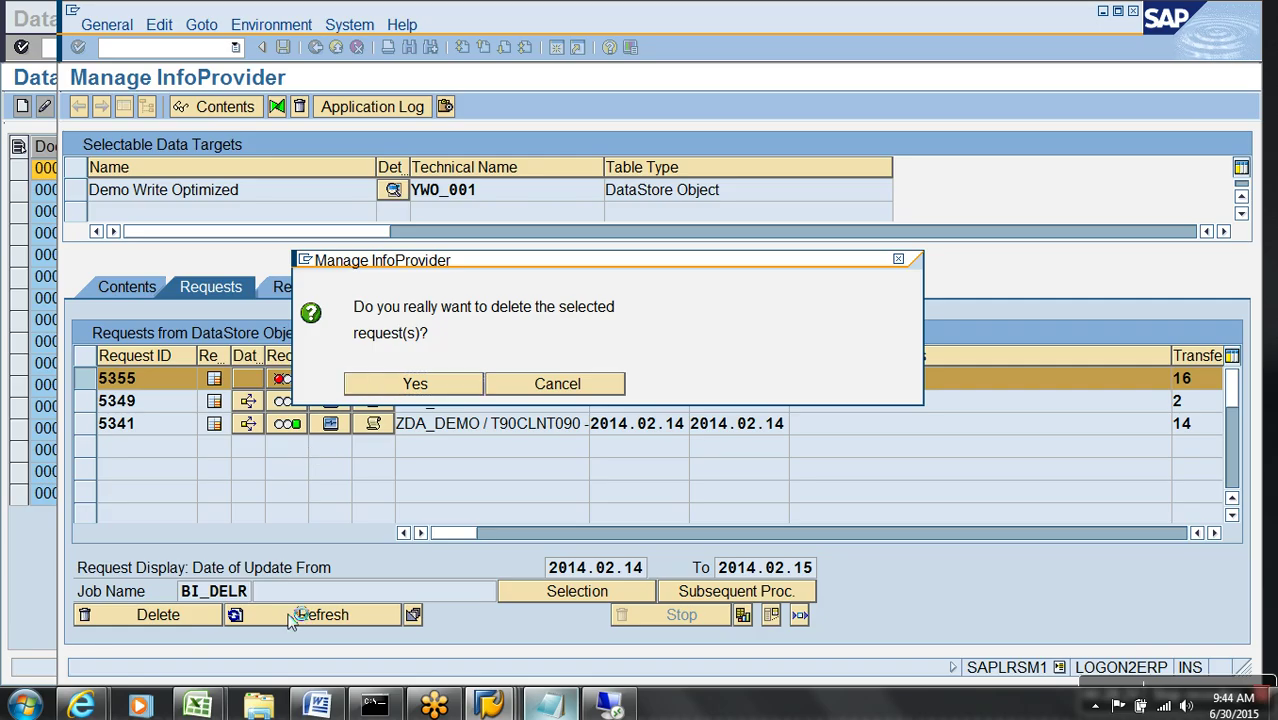
left_click(340, 616)
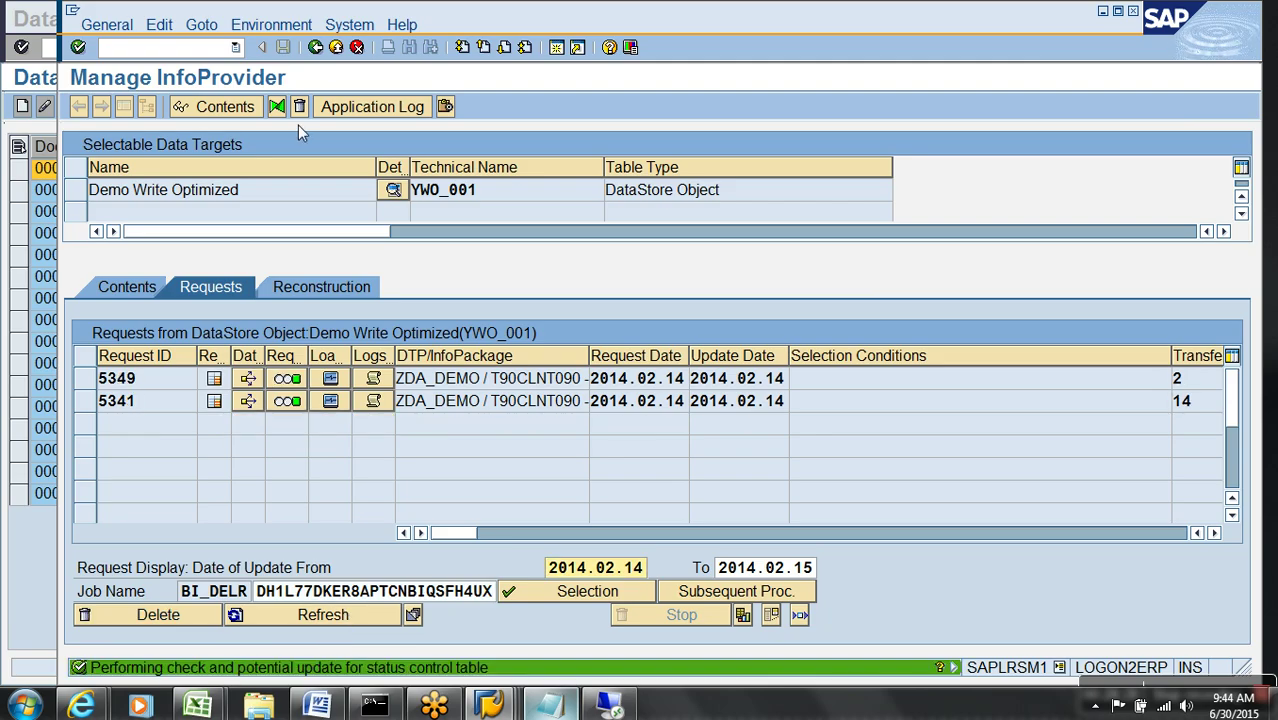
left_click(337, 48)
left_click(337, 48)
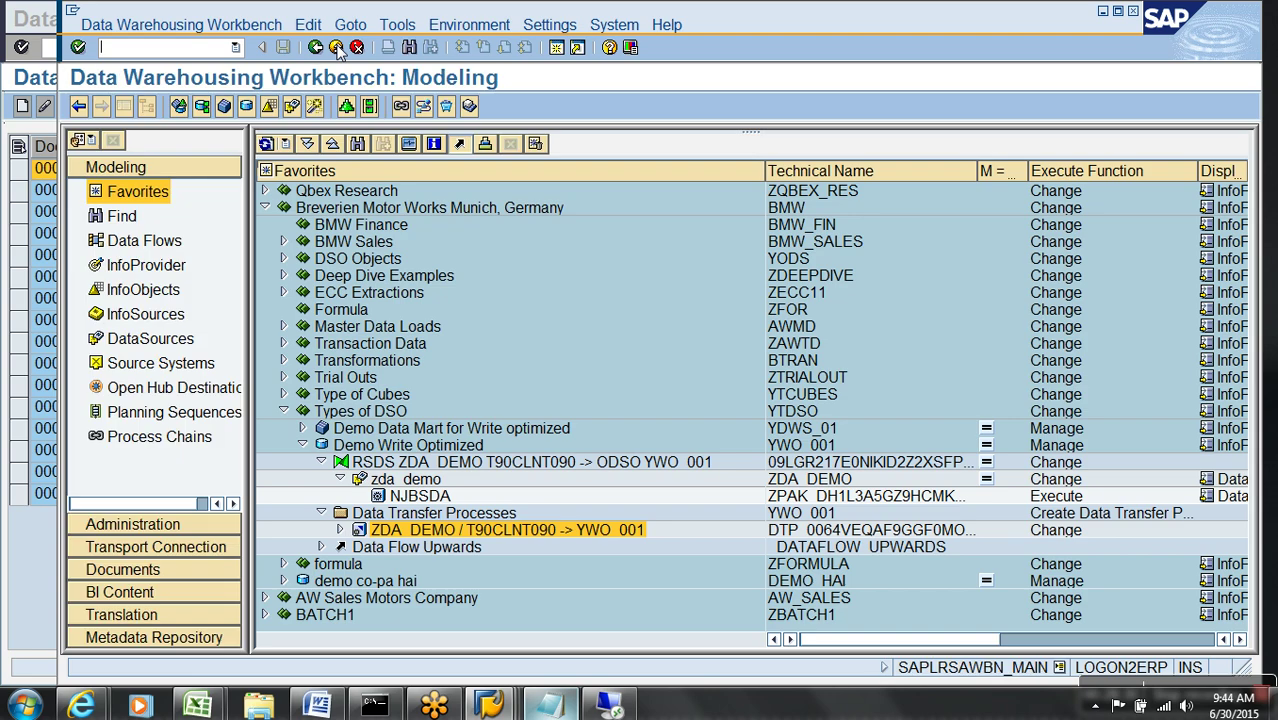
- In the DTP's extraction settings, make VBELN the error-stack key field
double_click(431, 532)
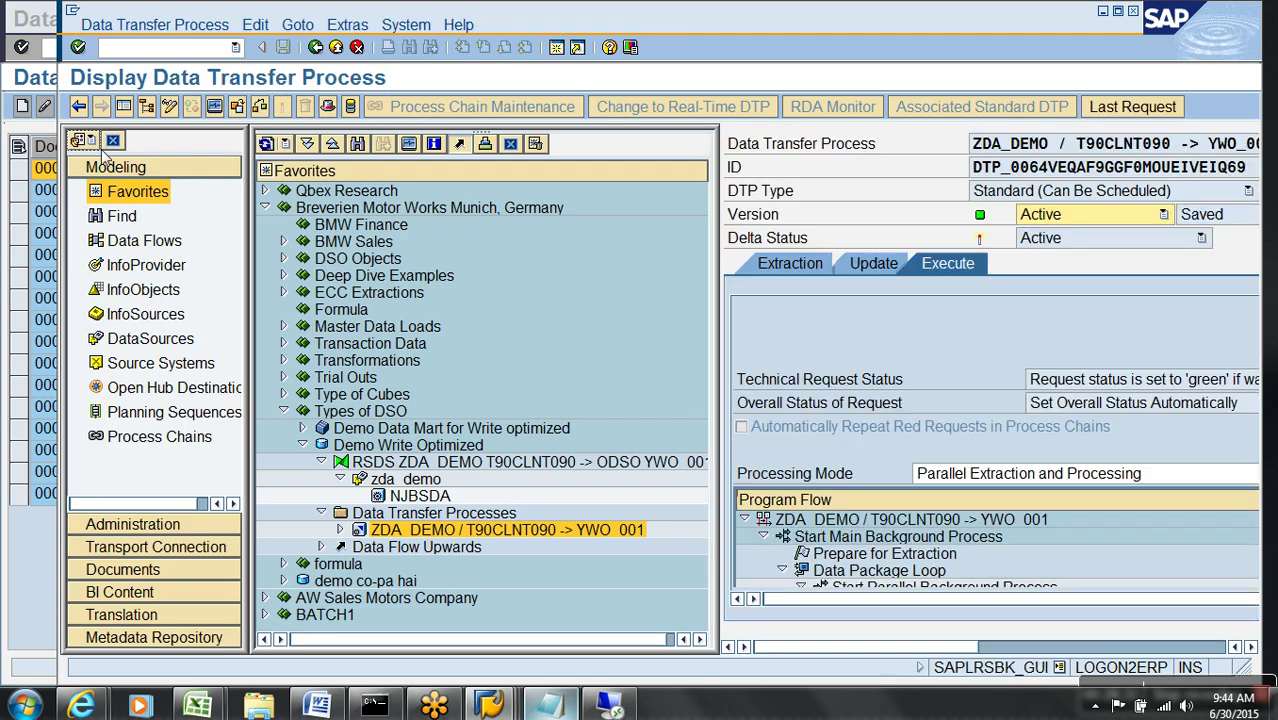
left_click(123, 106)
left_click(130, 263)
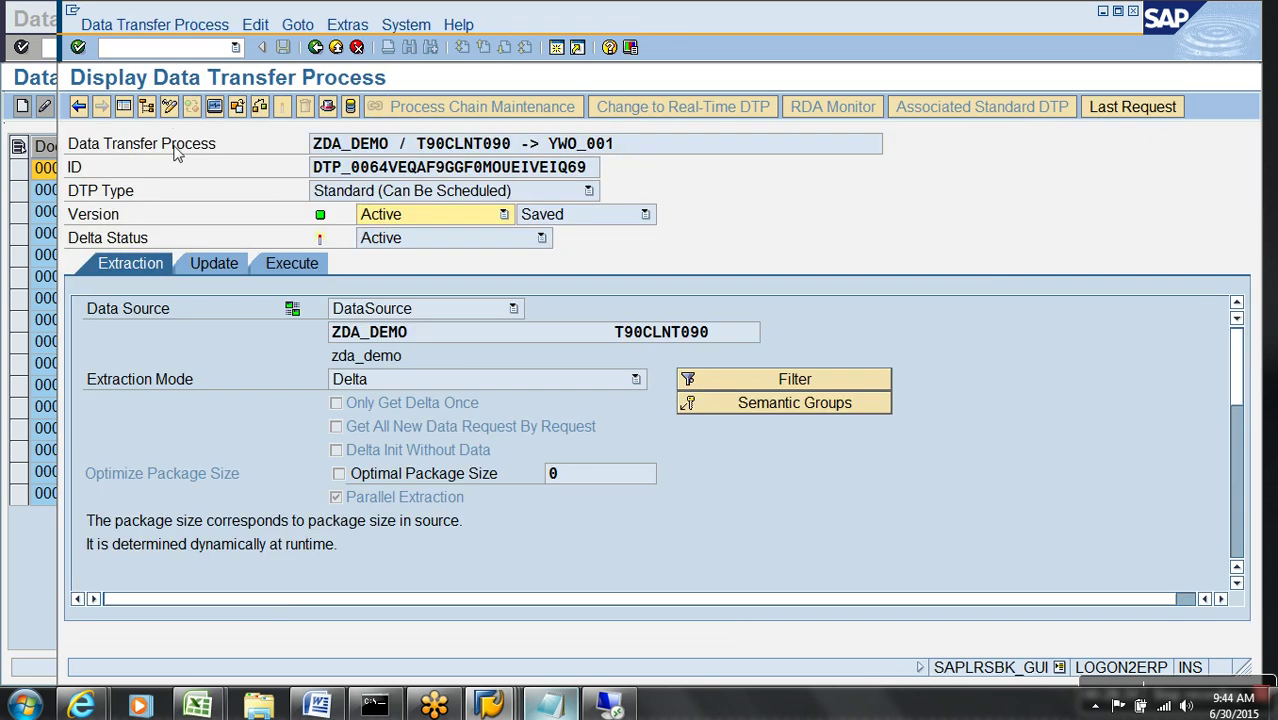
left_click(169, 106)
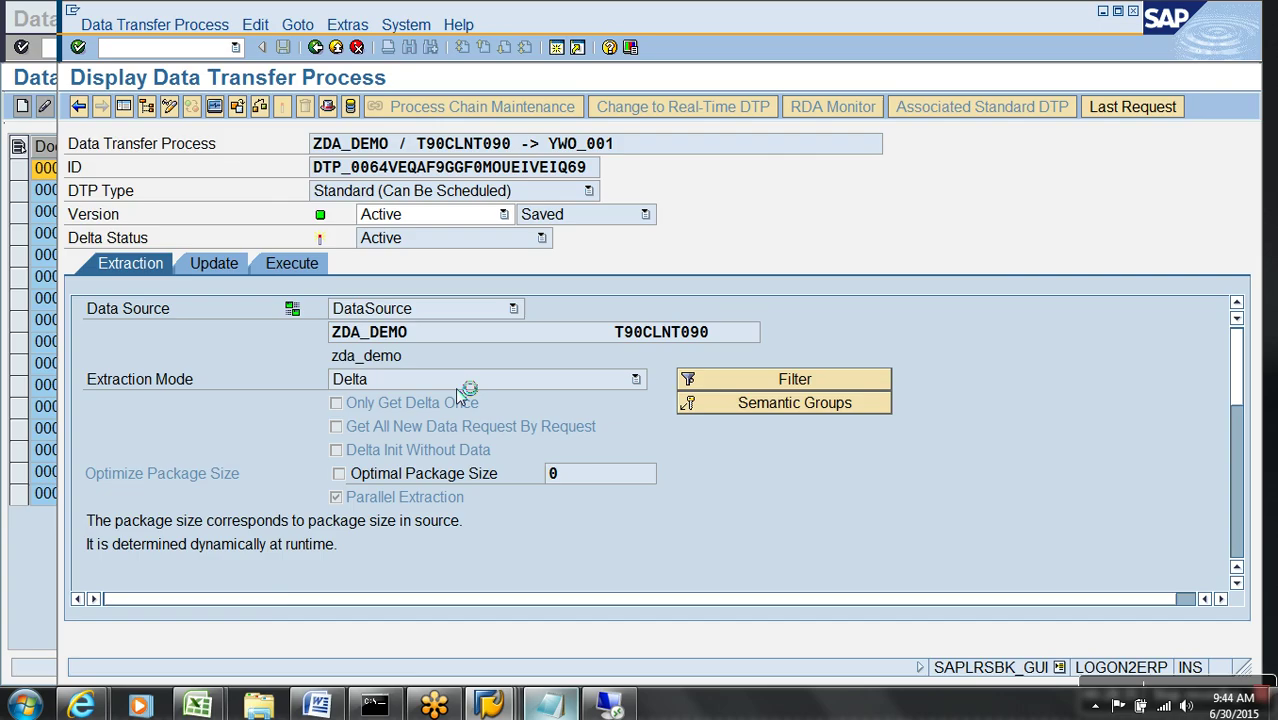
left_click(790, 404)
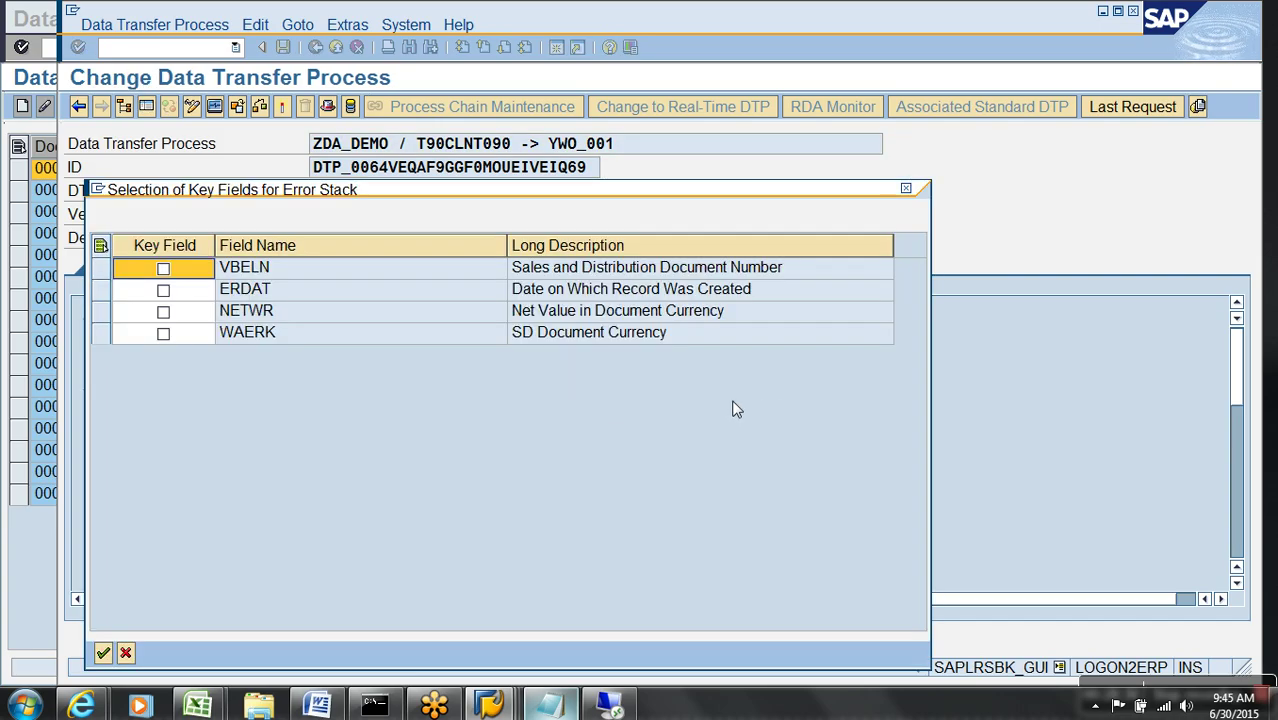
left_click(163, 268)
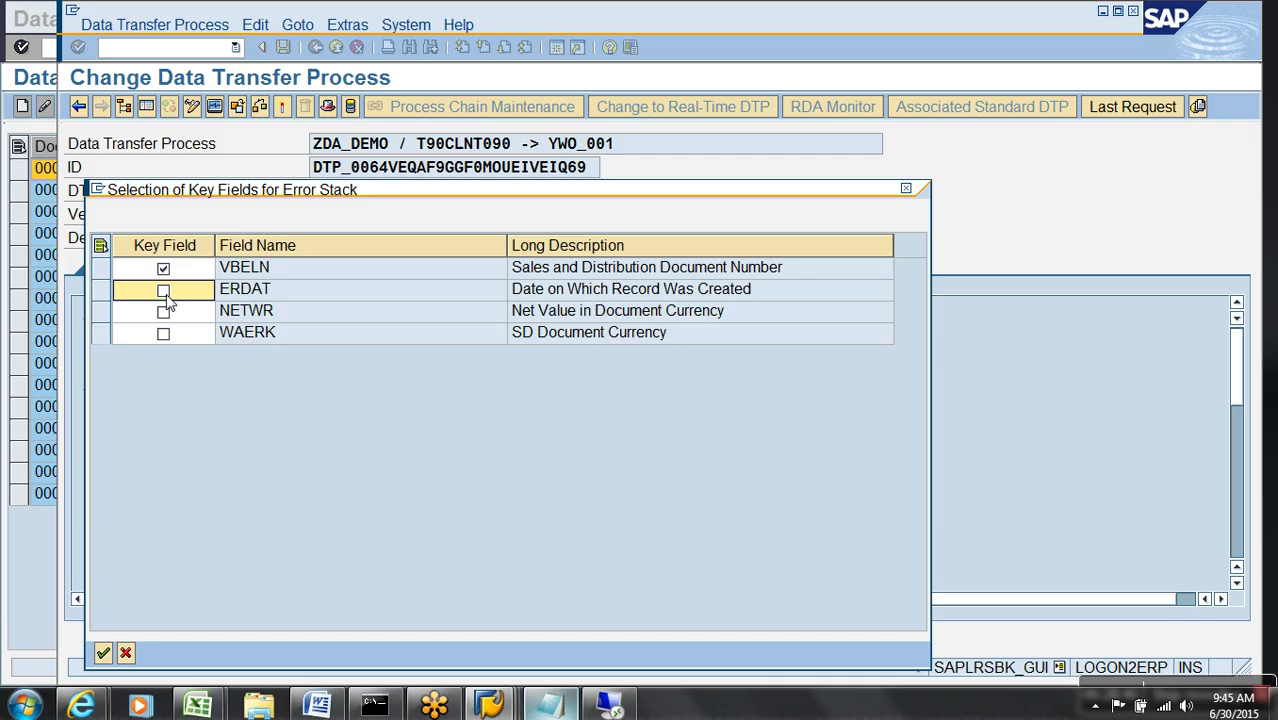
left_click(104, 653)
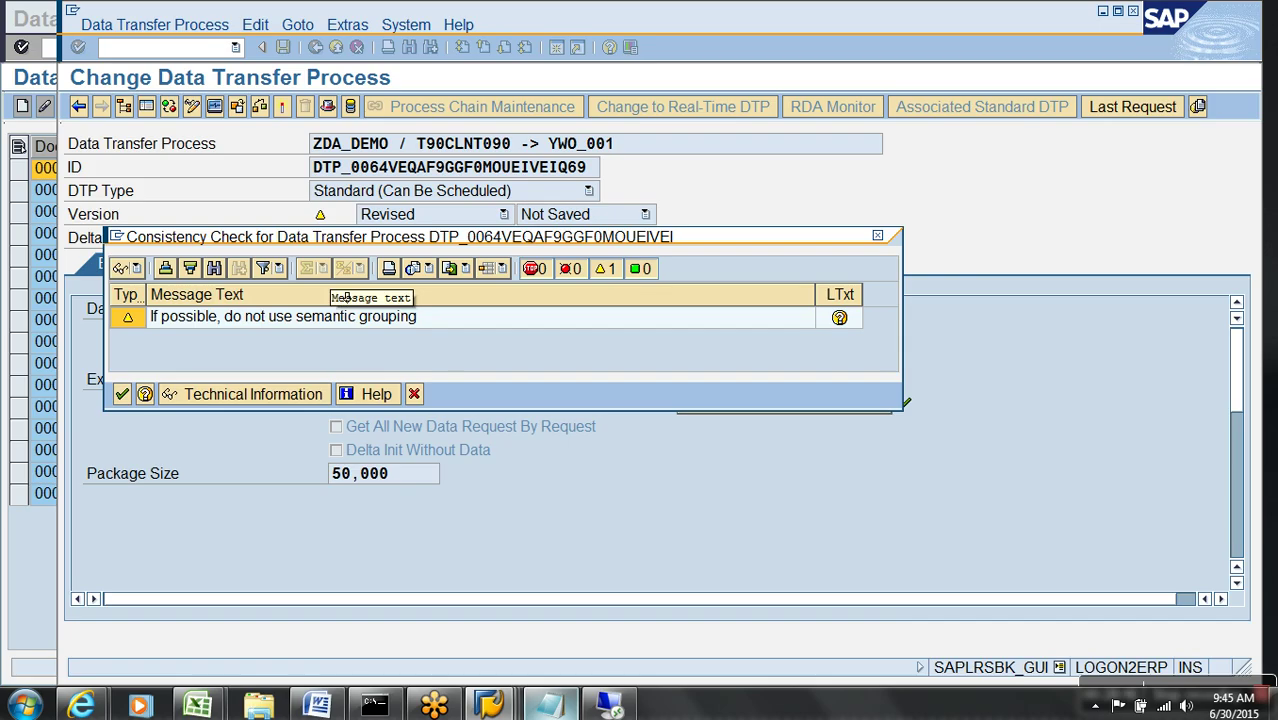
left_click(122, 394)
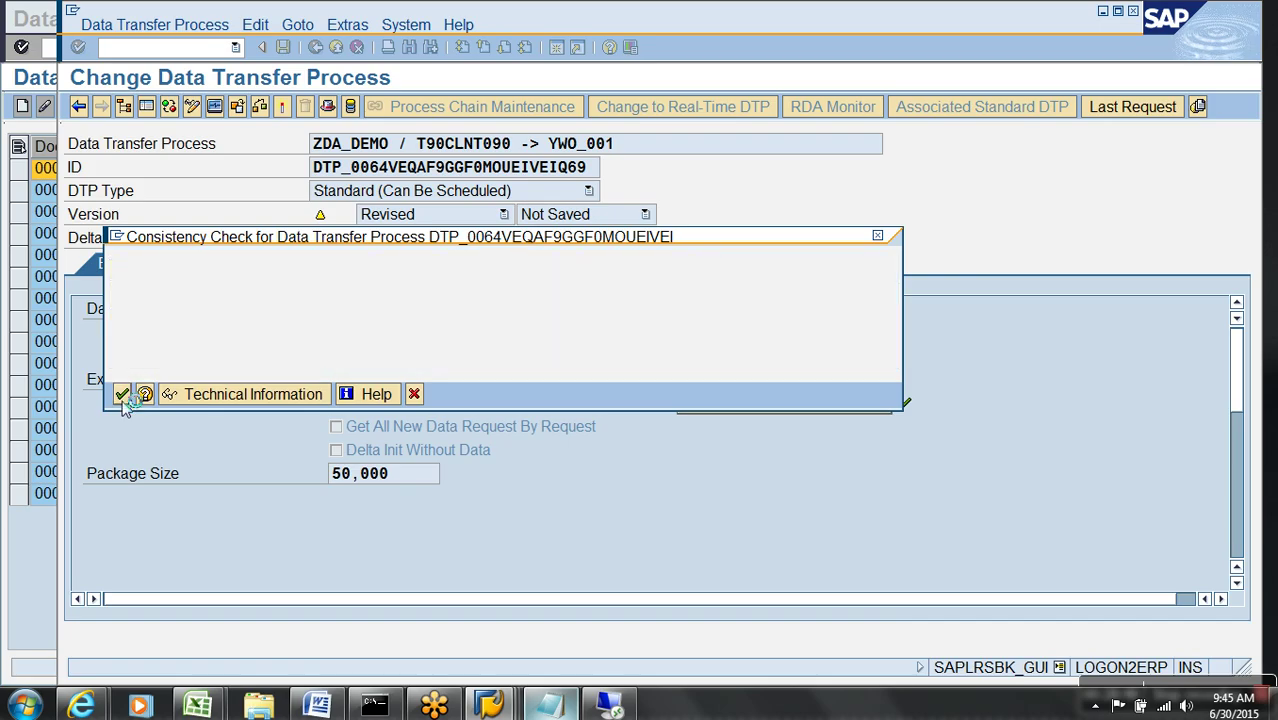
- Reactivate the ZDA_DEMO to YWO_001 transfer process and execute it again
left_click(282, 106)
left_click(388, 384)
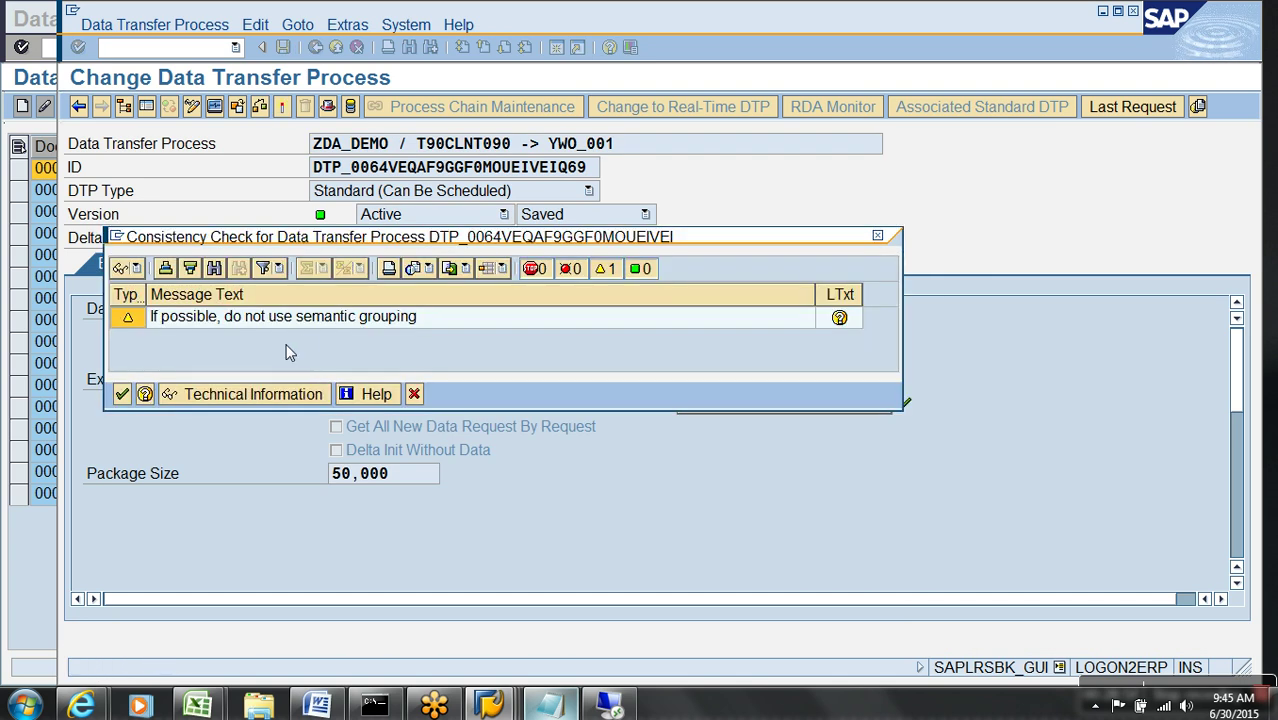
left_click(121, 394)
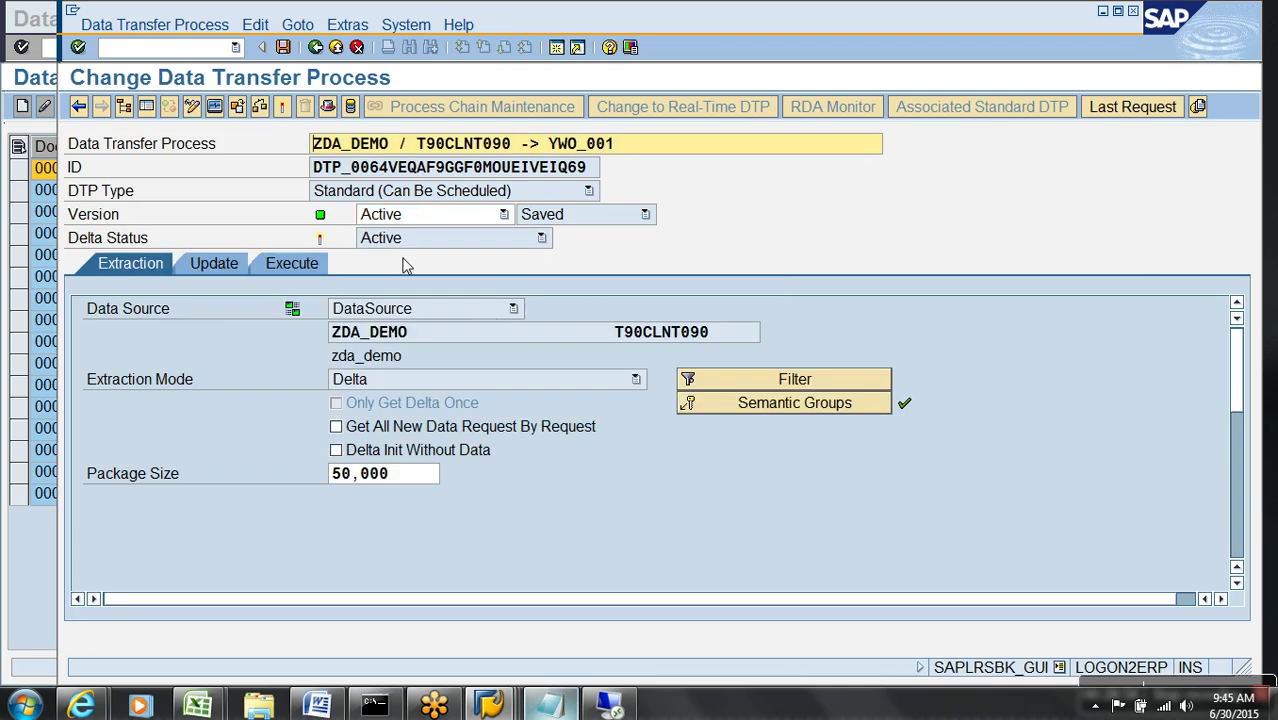
left_click(312, 264)
left_click(733, 474)
- Inspect the new request's failed DataStore update step in the monitor, then return to the tree
left_click(352, 406)
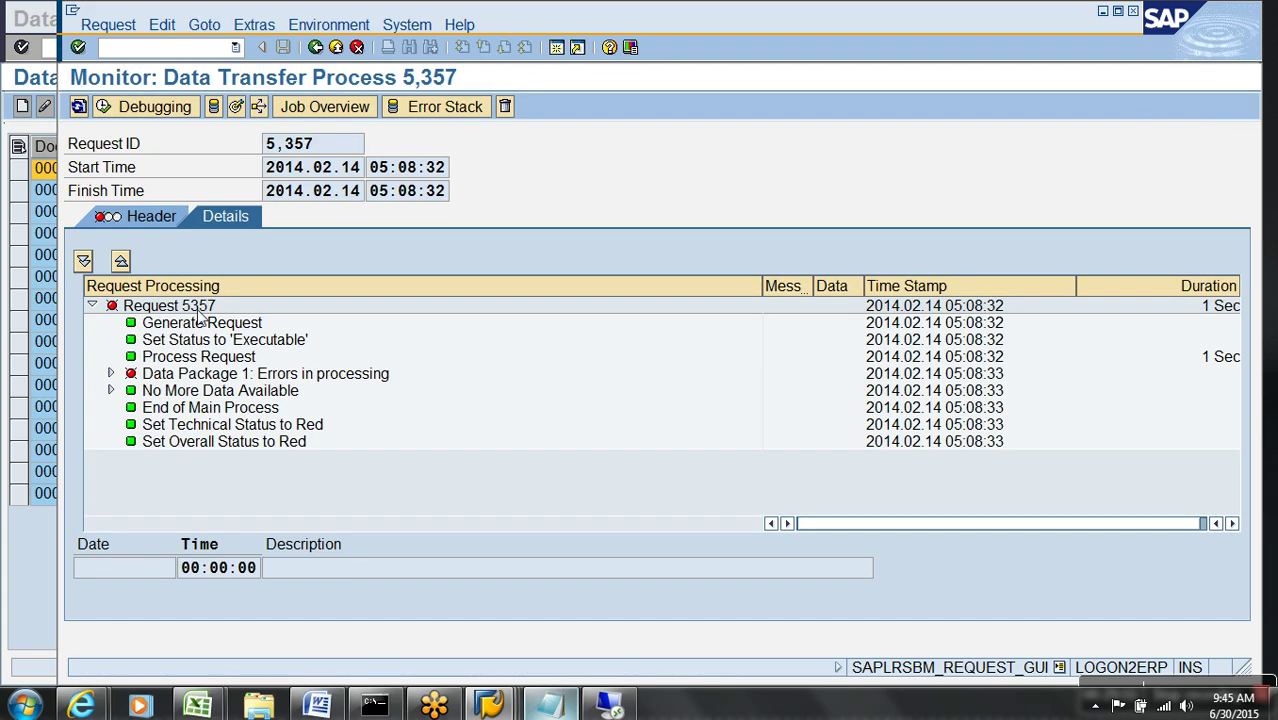
left_click(111, 373)
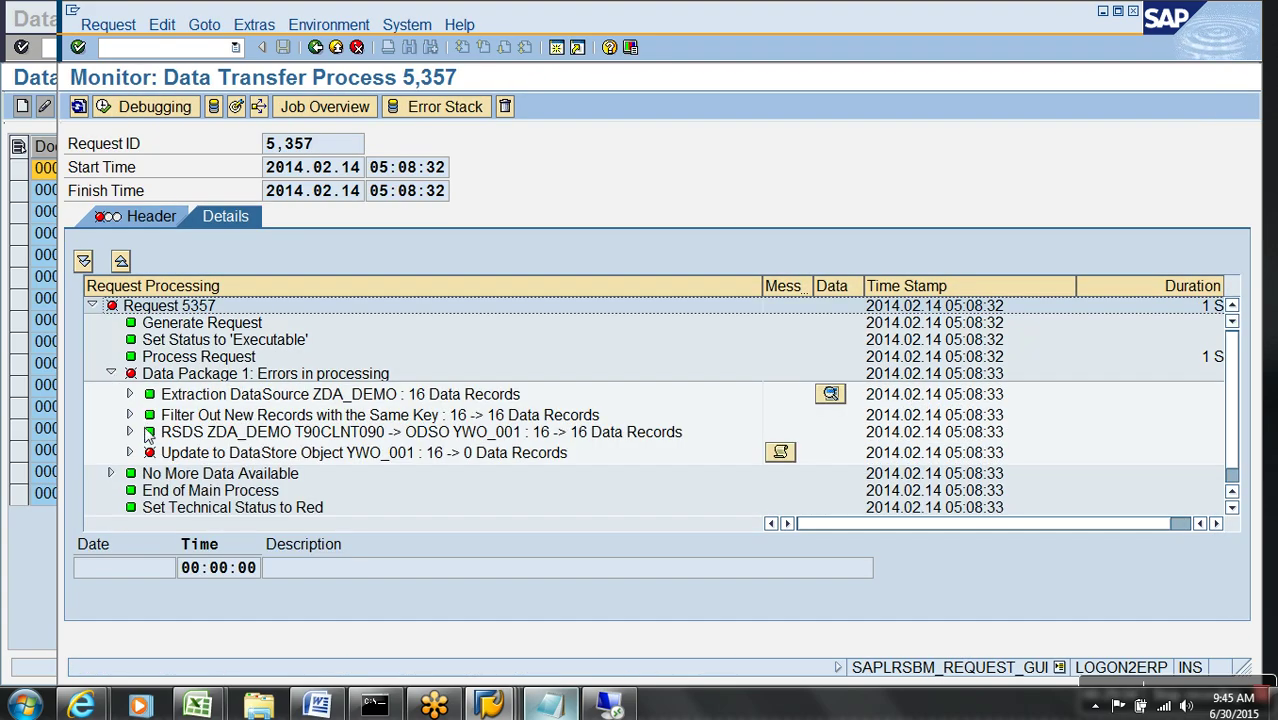
left_click(130, 452)
scroll(522, 503, "down", 1)
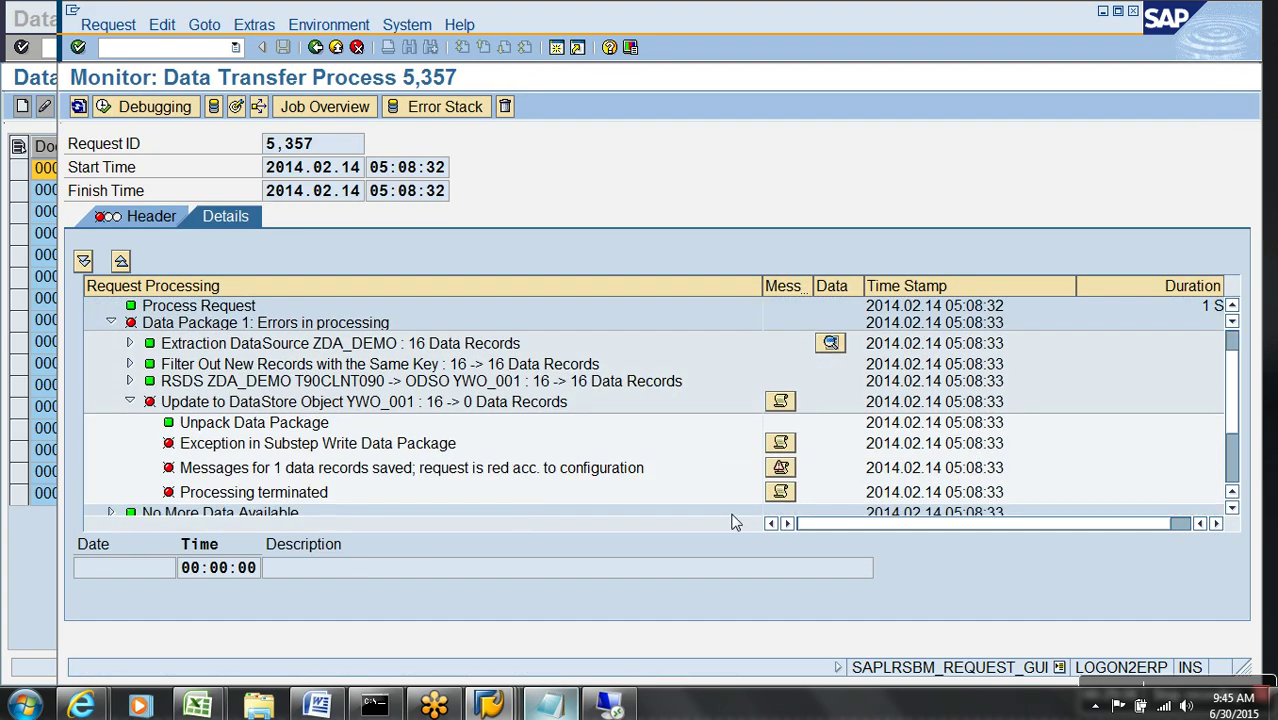
left_click(336, 48)
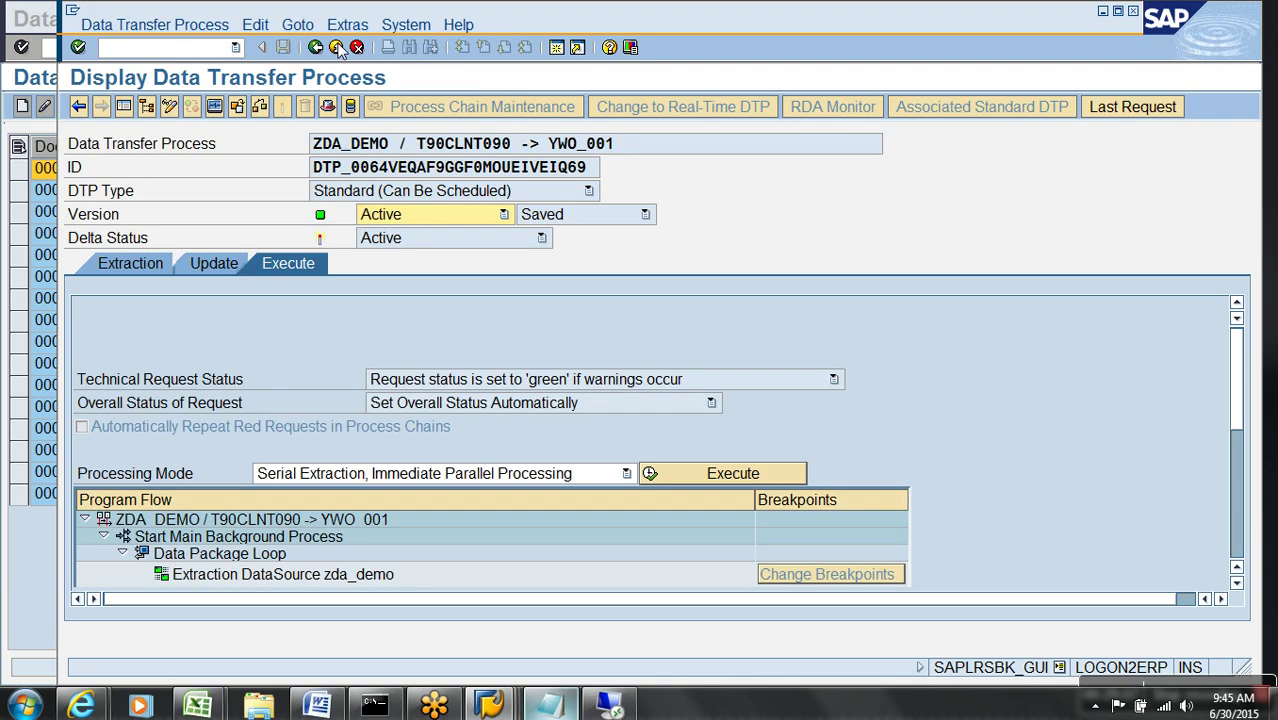
left_click(336, 48)
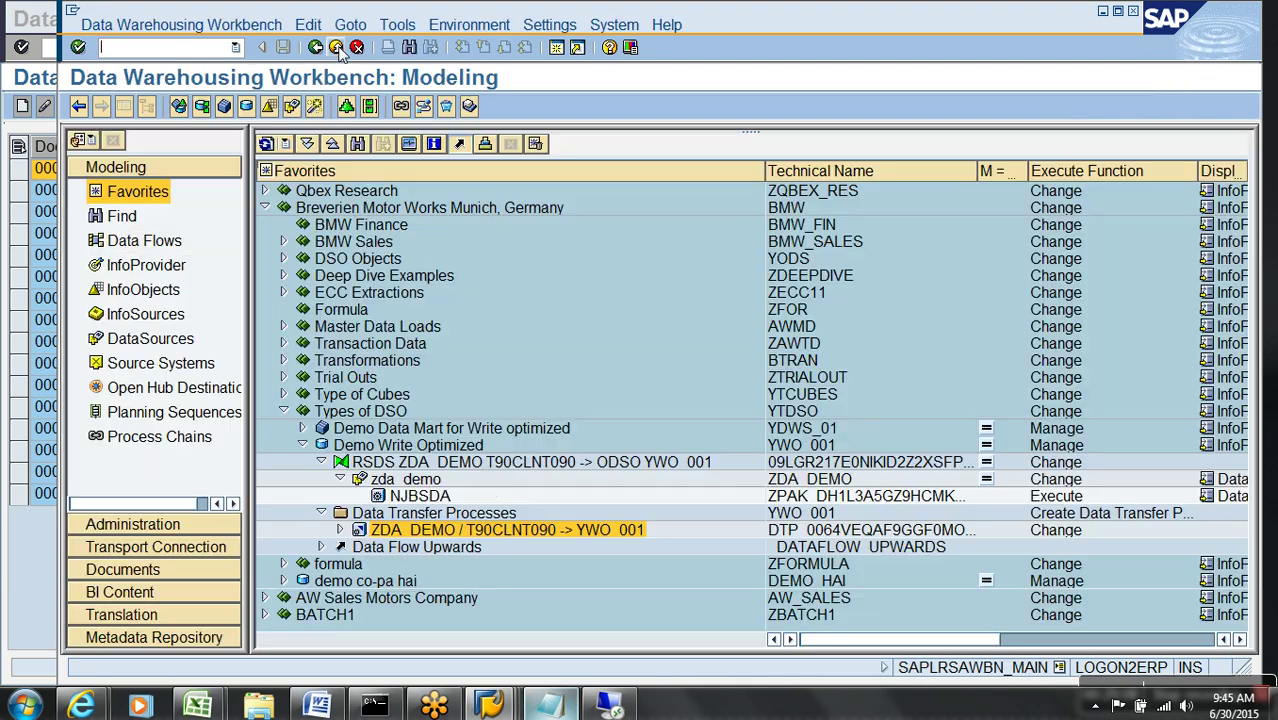
- Delete failed request 5357 from Demo Write Optimized and refresh the request list
right_click(398, 446)
left_click(456, 288)
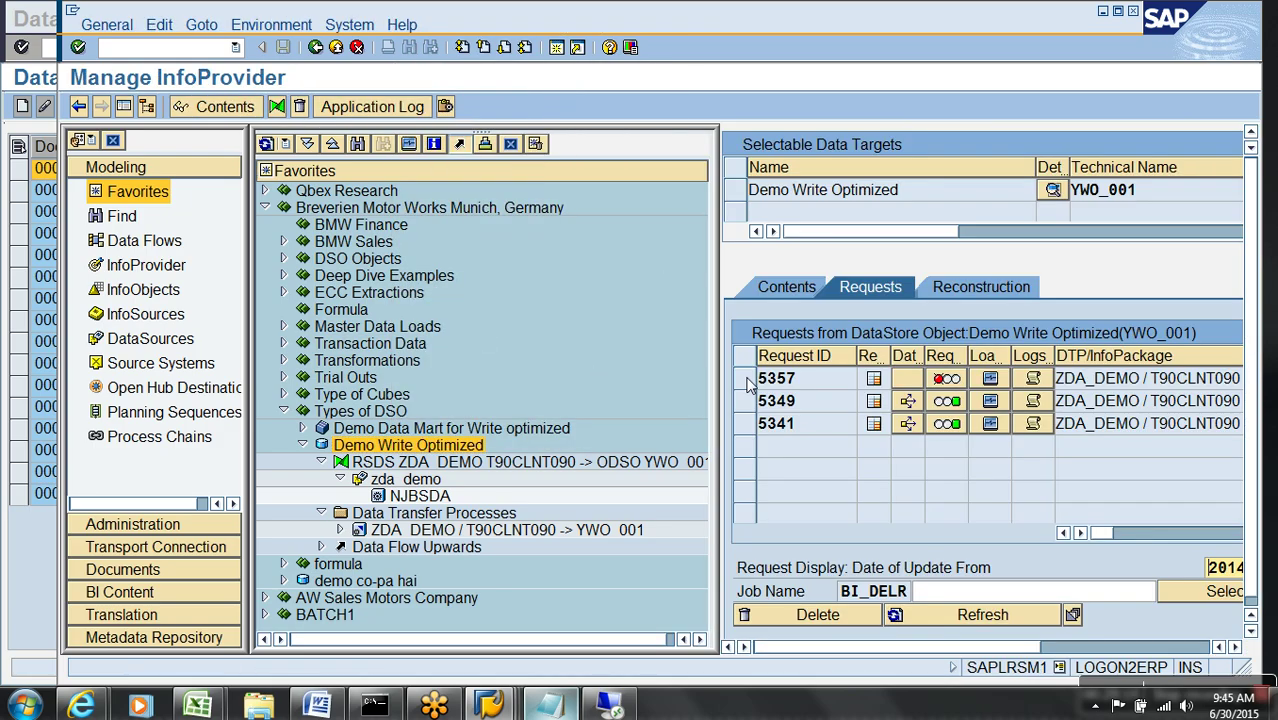
left_click(746, 383)
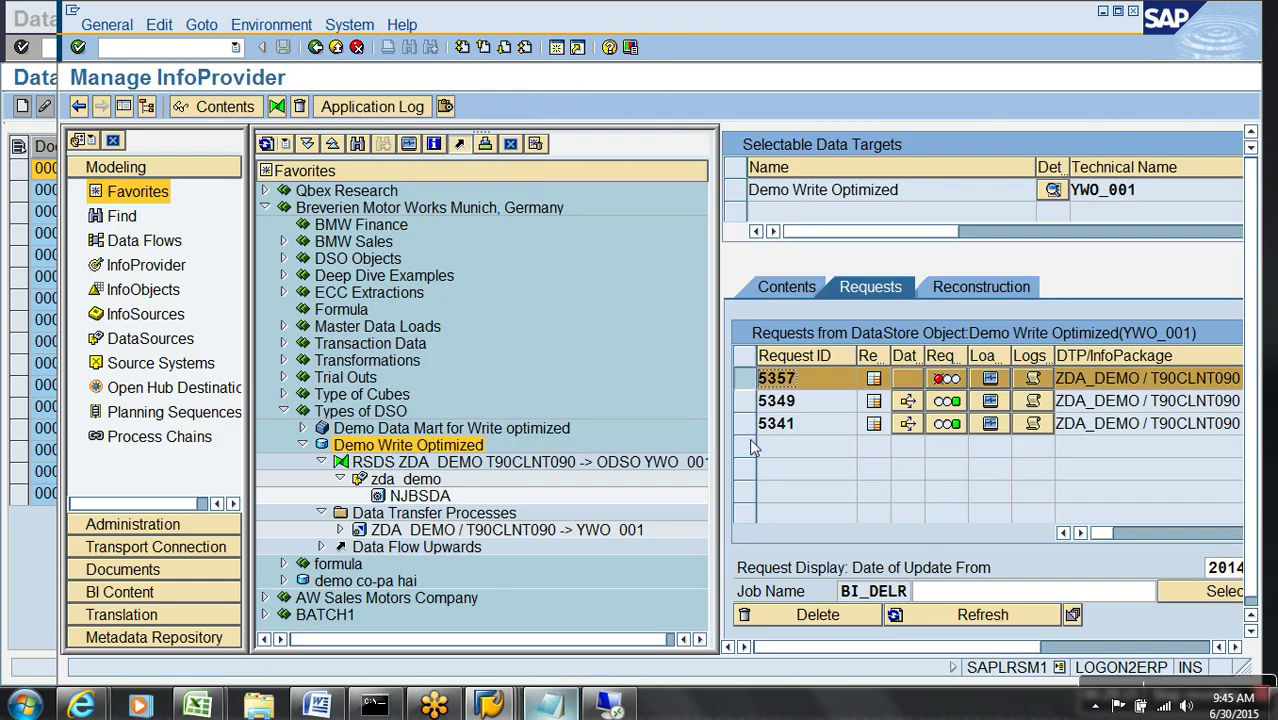
left_click(806, 617)
left_click(496, 390)
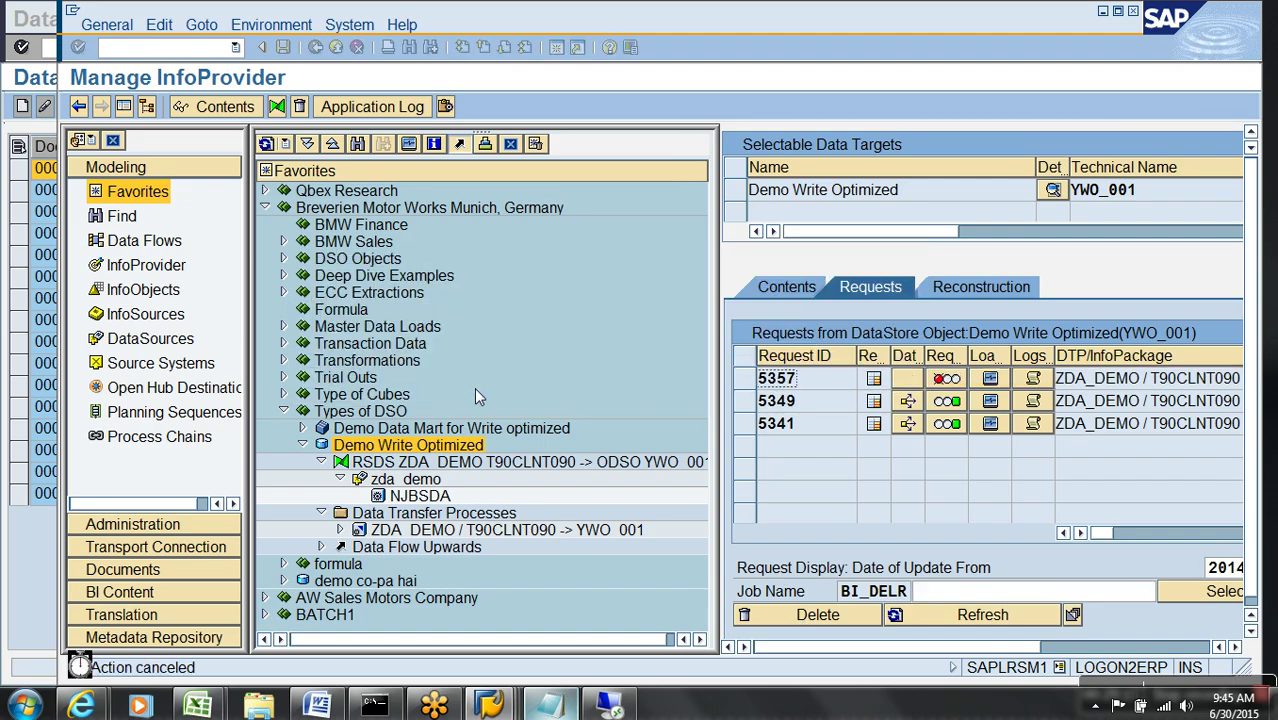
left_click(803, 622)
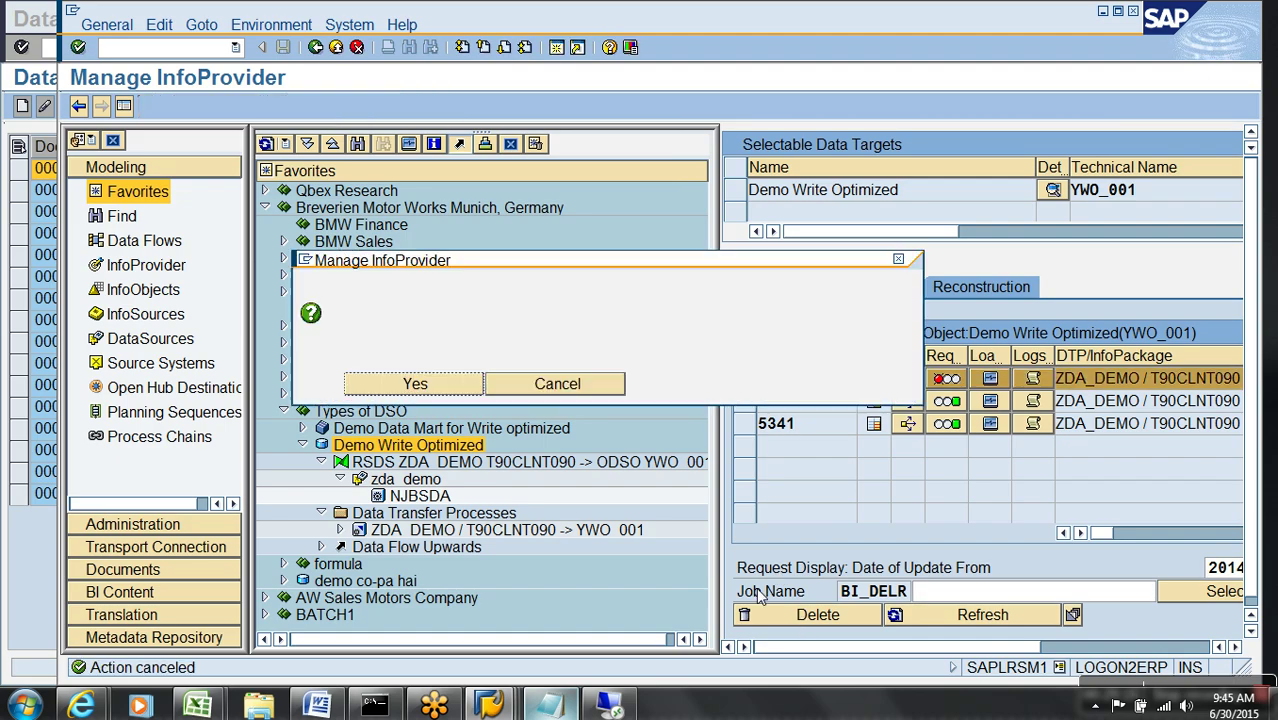
left_click(398, 388)
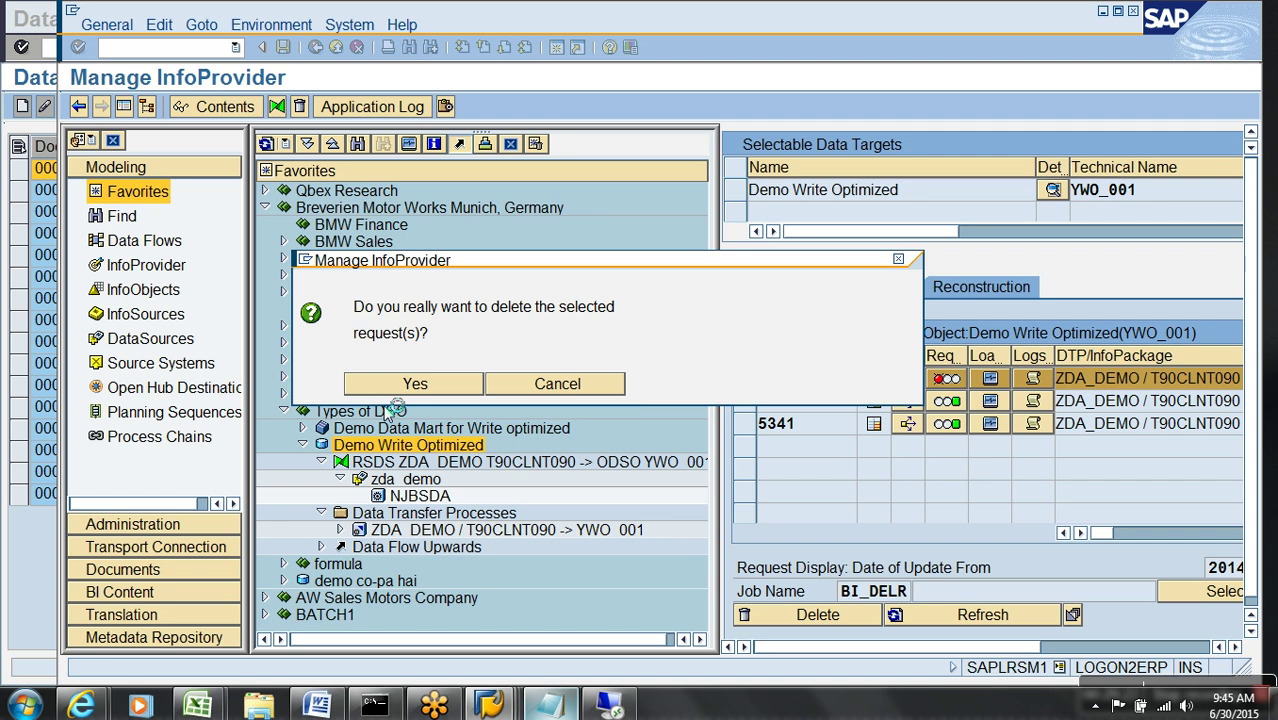
left_click(935, 614)
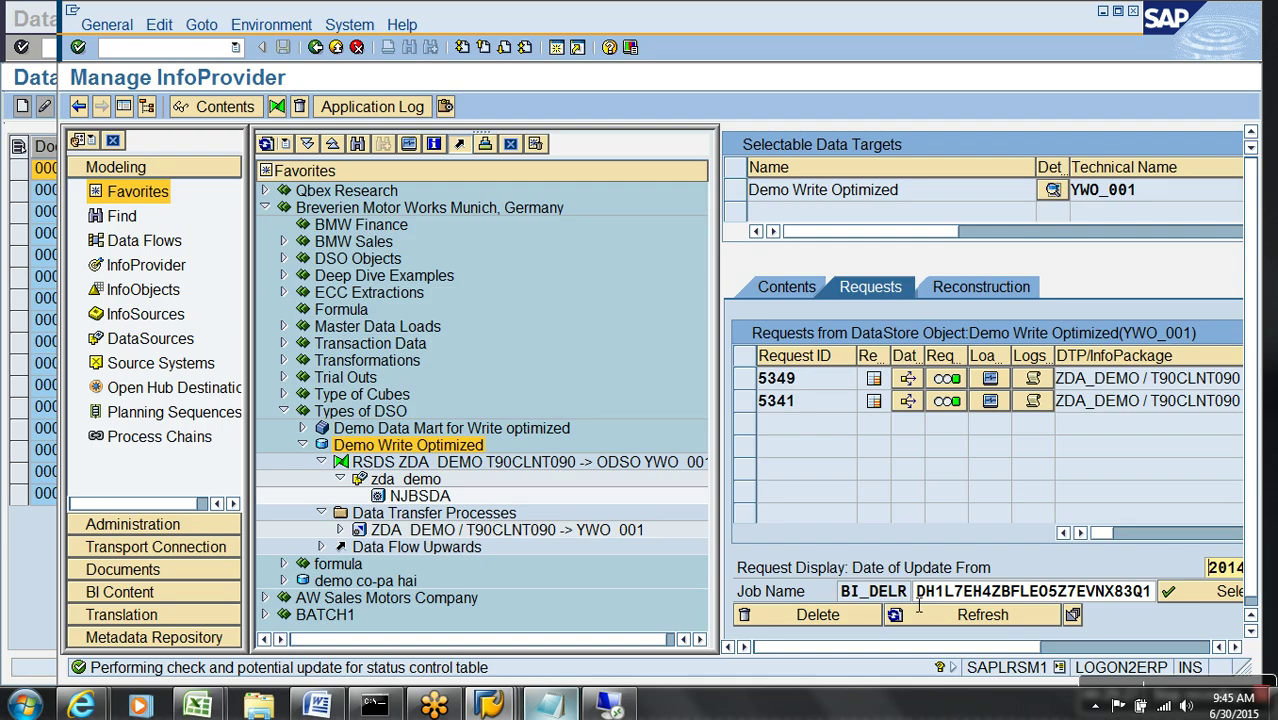
right_click(416, 446)
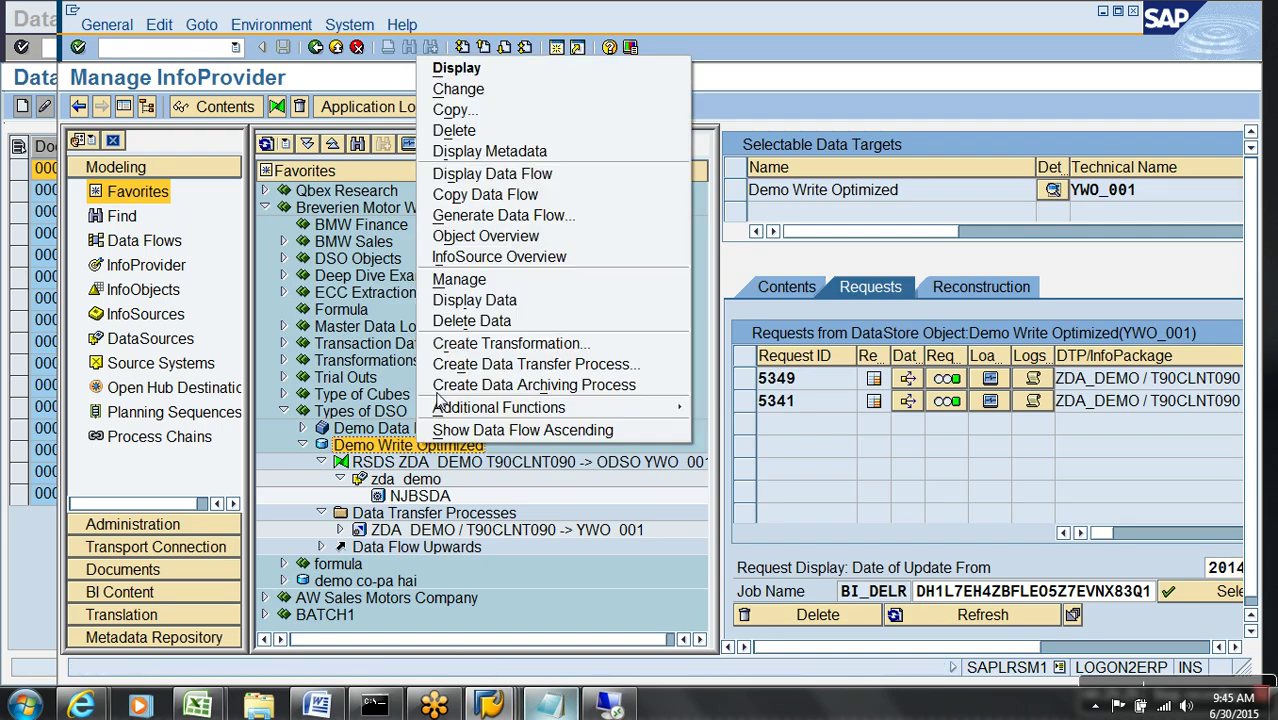
- Open Demo Write Optimized for change and inspect its semantic key, data fields and settings
left_click(450, 89)
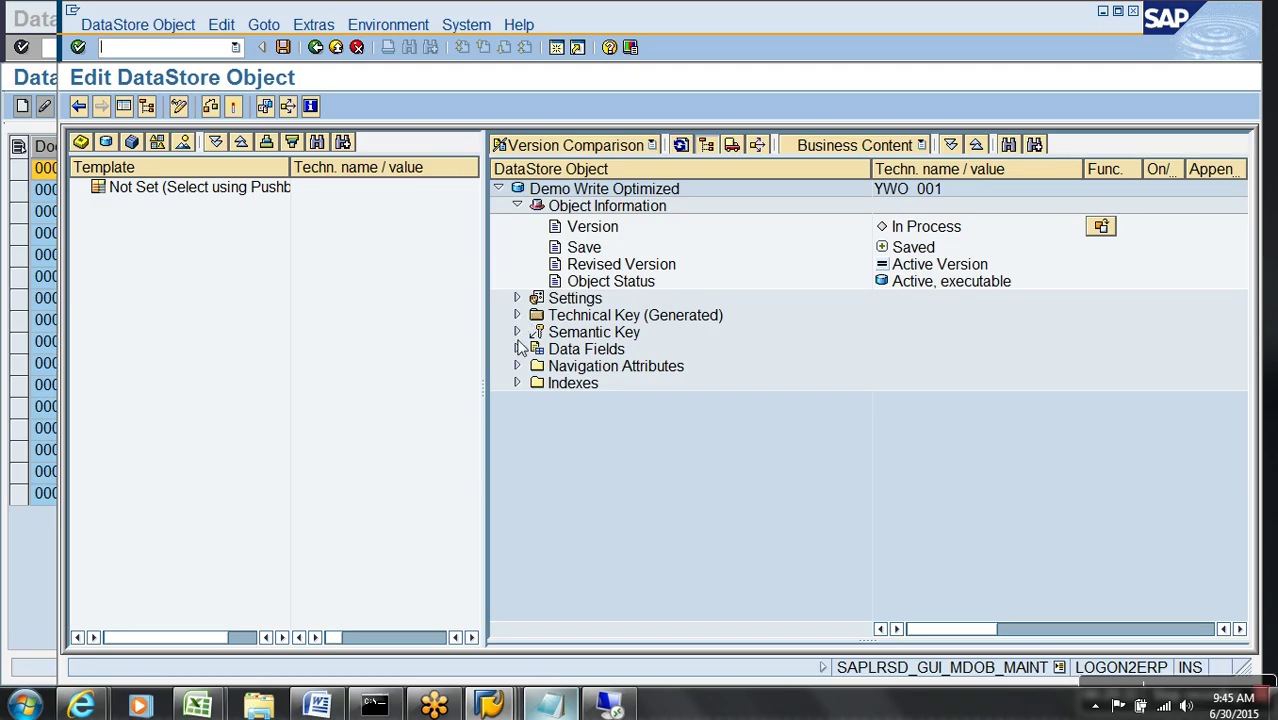
left_click(517, 332)
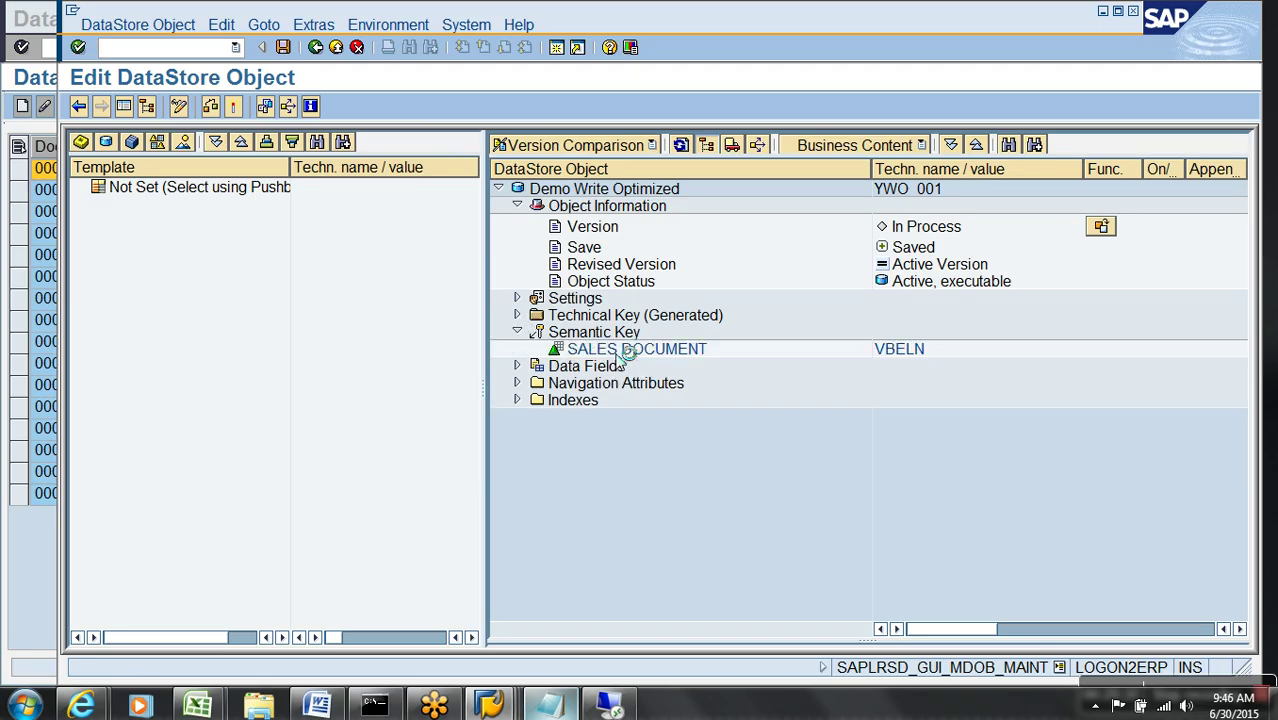
left_click_drag(628, 355, 587, 370)
left_click(517, 367)
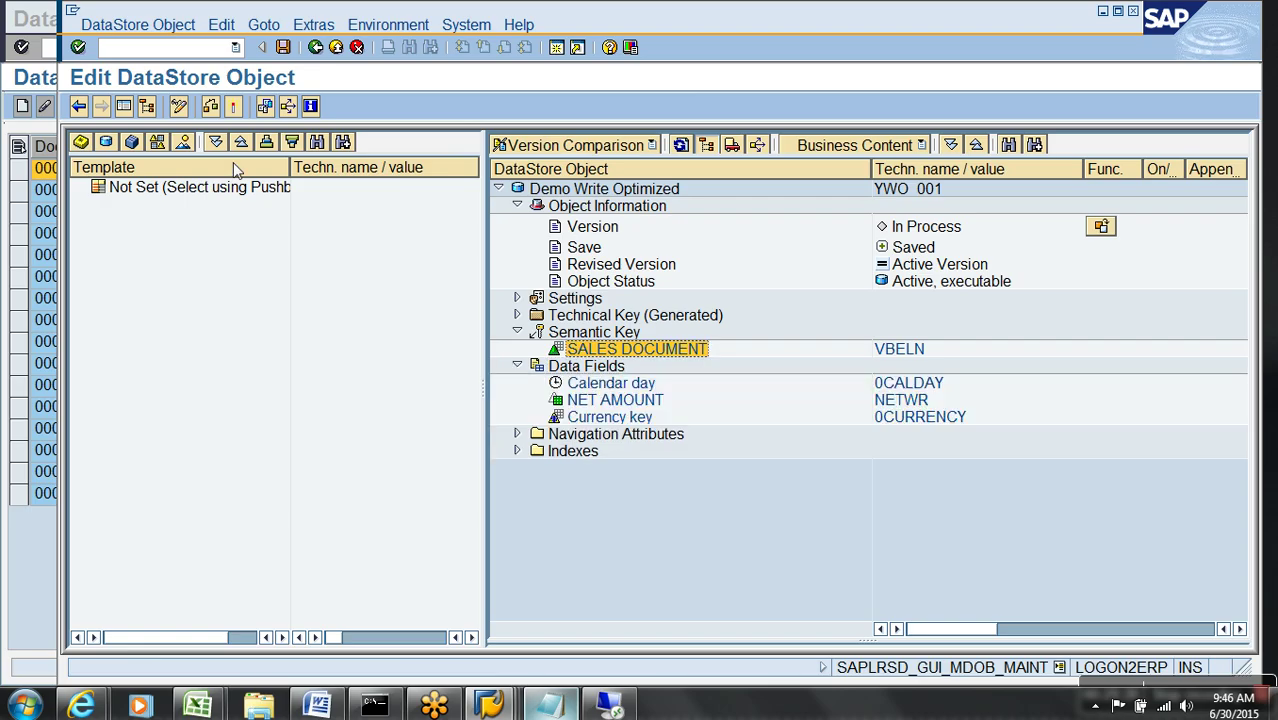
left_click(179, 107)
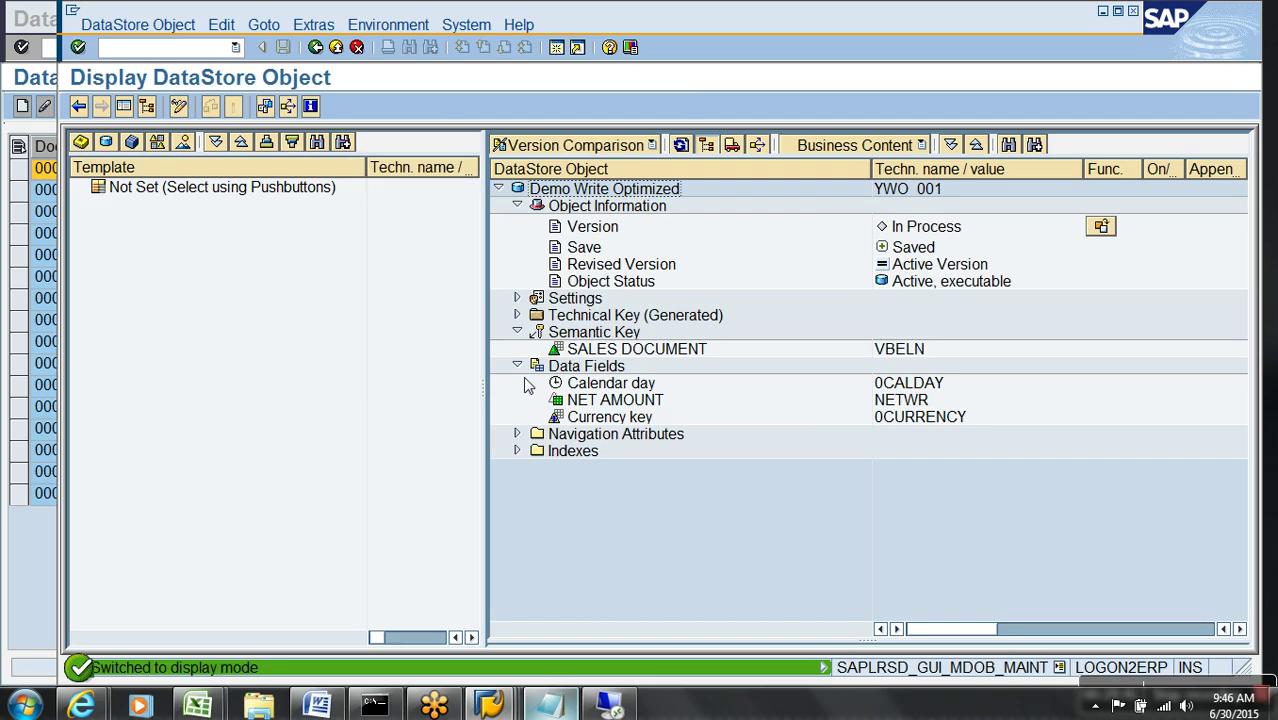
left_click(624, 352)
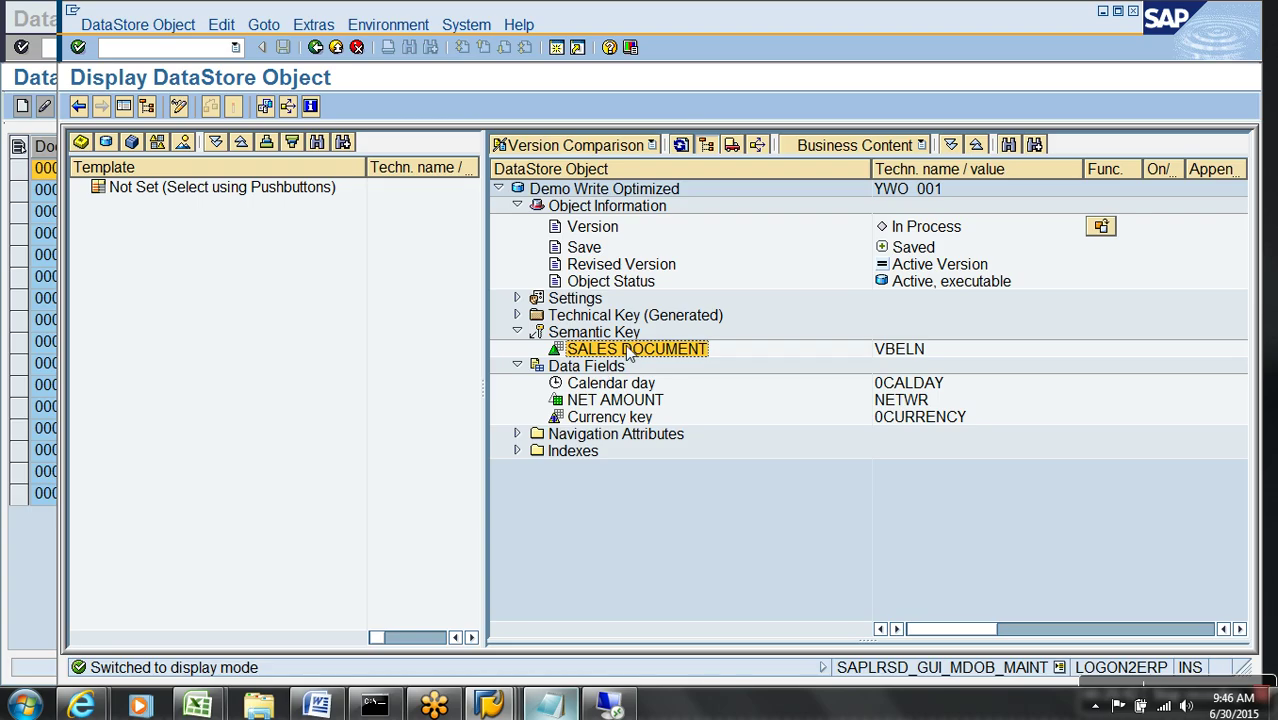
left_click(608, 384)
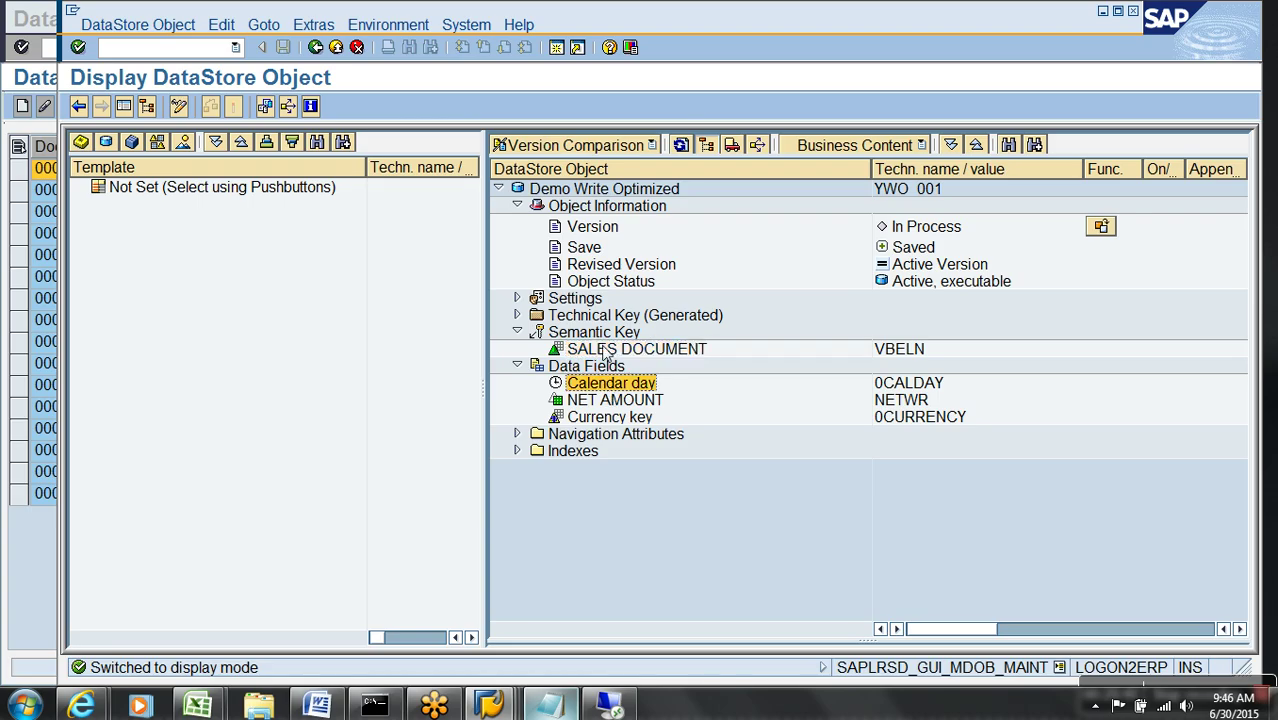
right_click(615, 350)
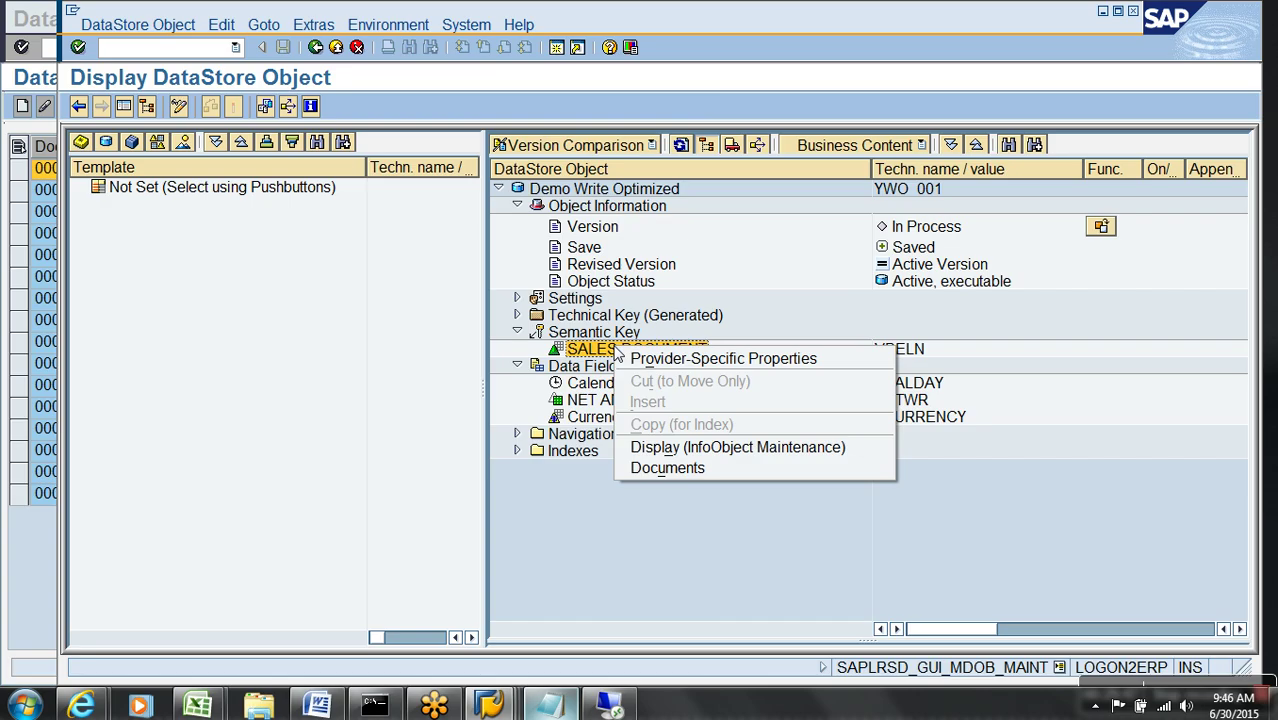
left_click(594, 513)
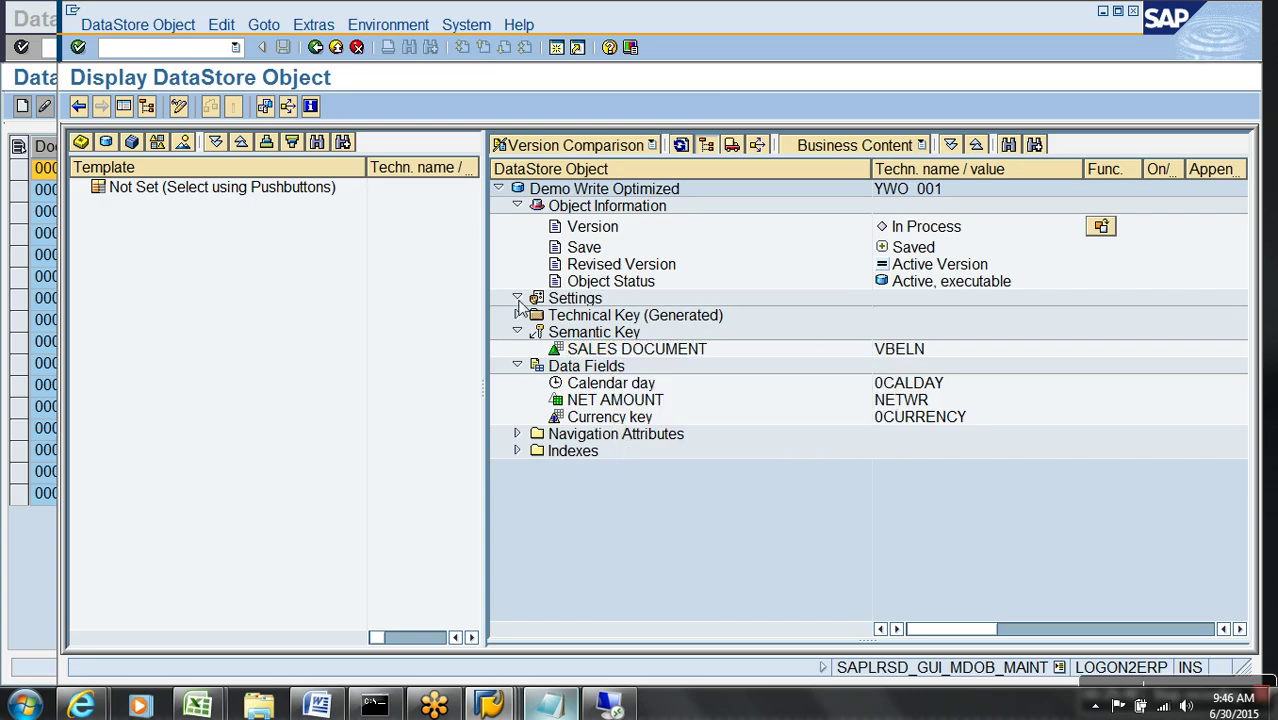
left_click(517, 298)
left_click(180, 110)
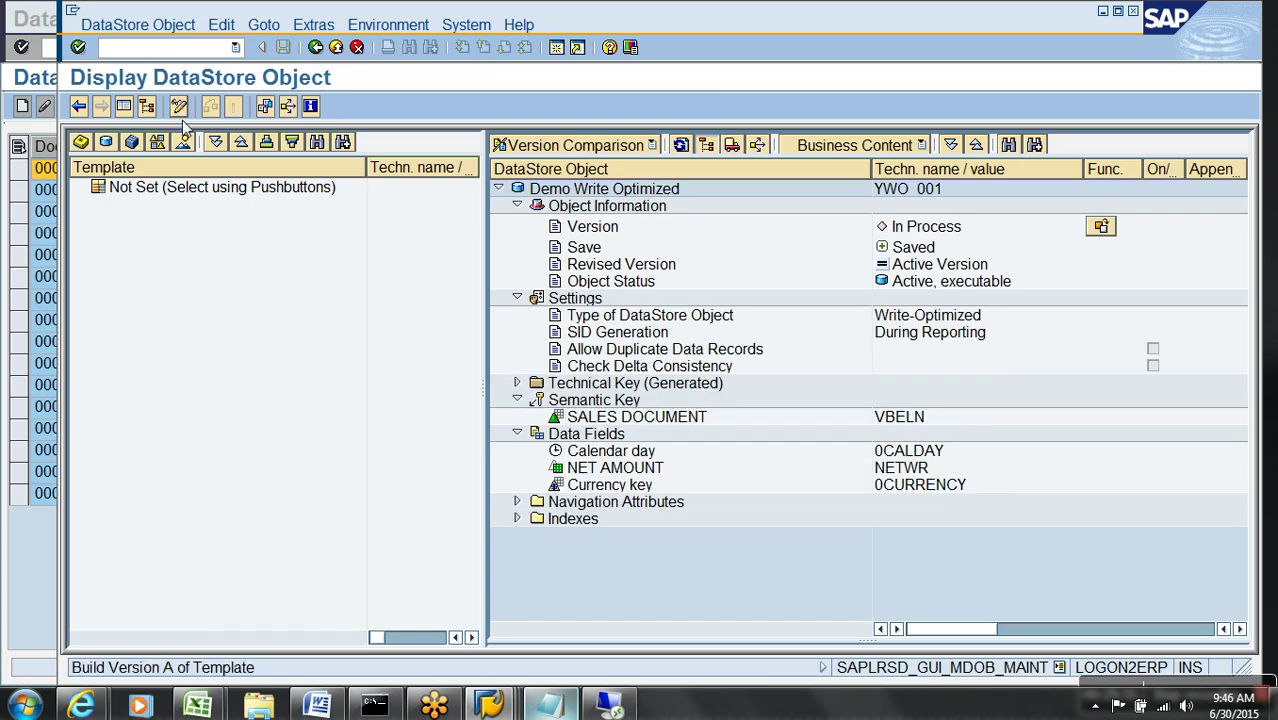
- Tick Allow Duplicate Data Records and acknowledge the irreversible-flag warning
left_click_drag(628, 432, 636, 484)
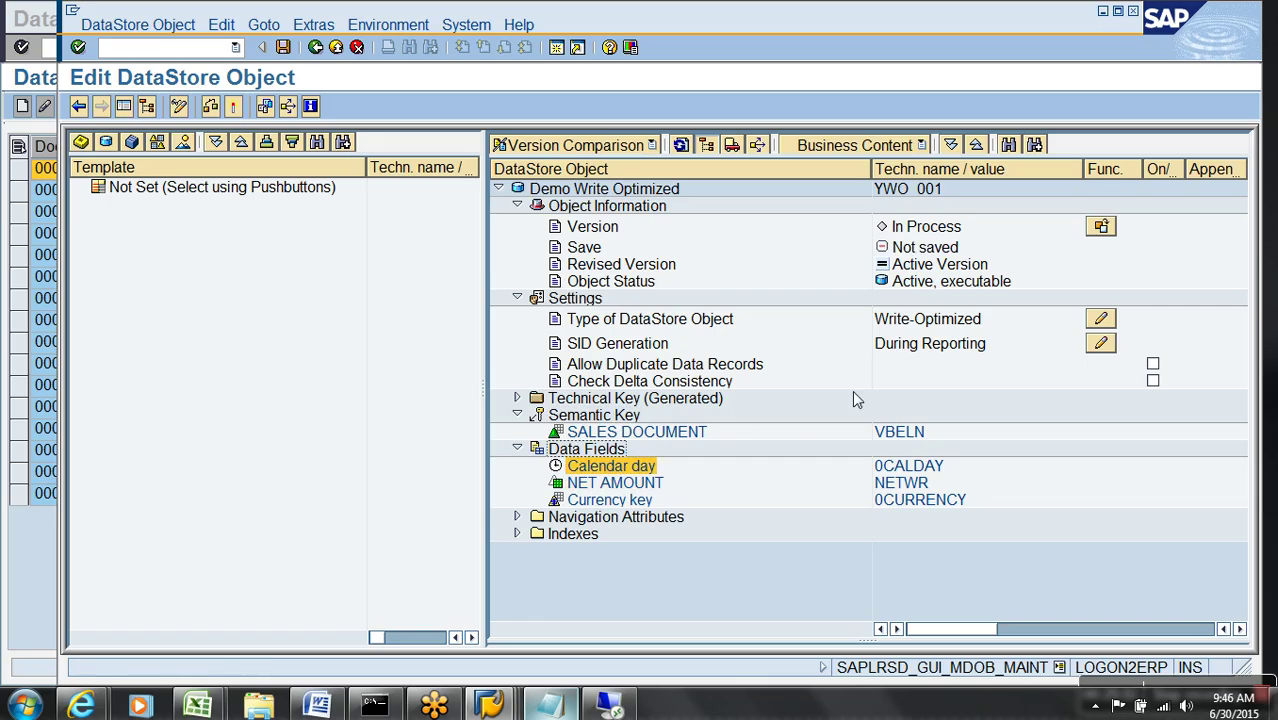
left_click(1152, 364)
left_click(178, 558)
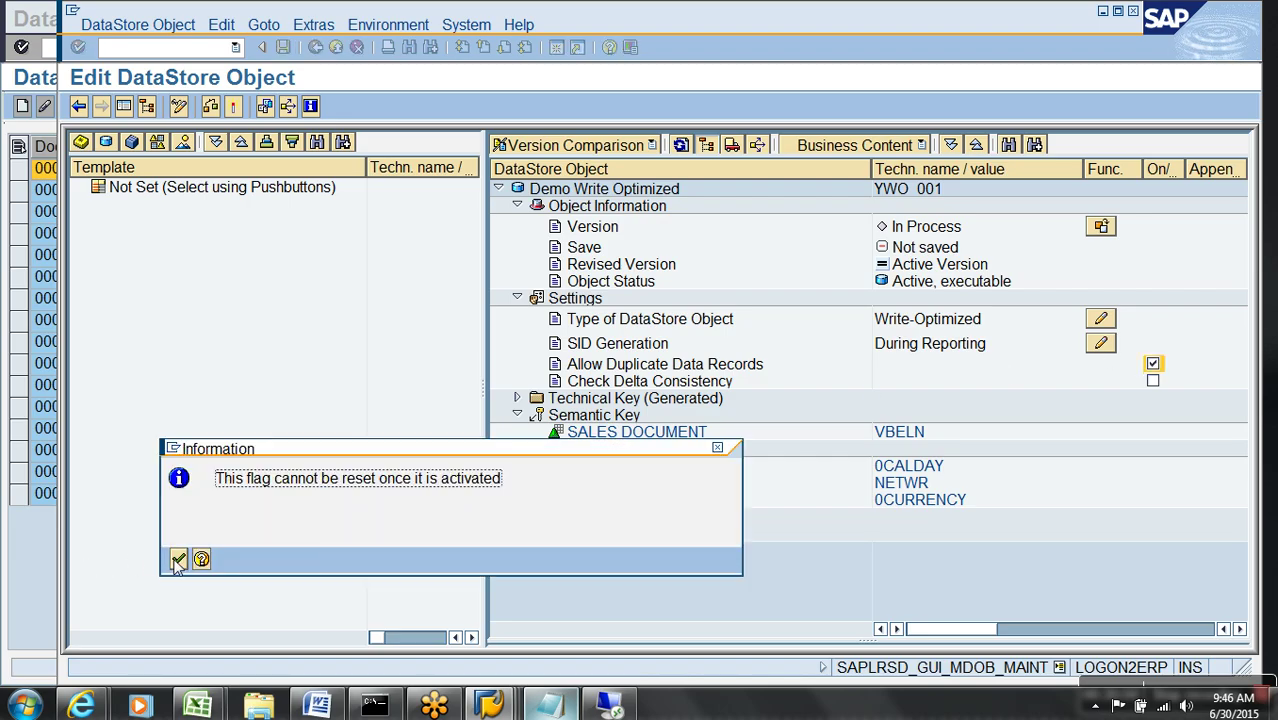
left_click(615, 434)
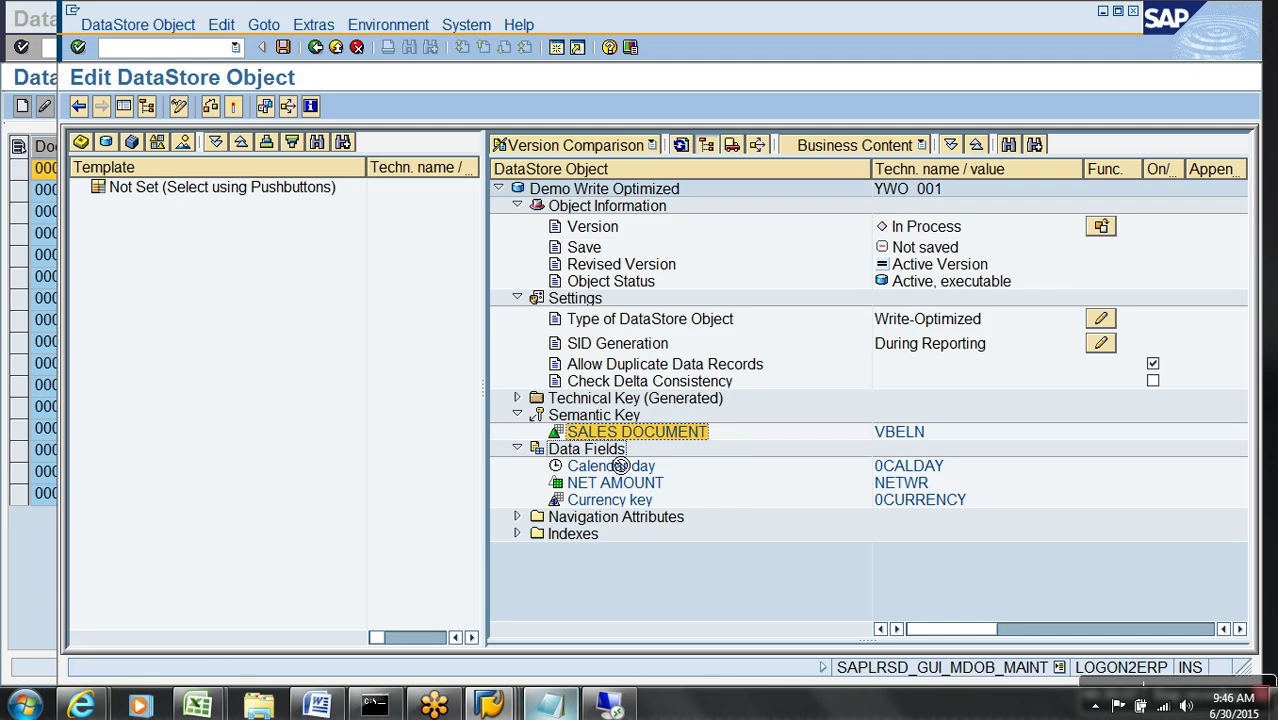
- Exit the DSO editor without saving and re-expand the Demo Write Optimized node
left_click(336, 47)
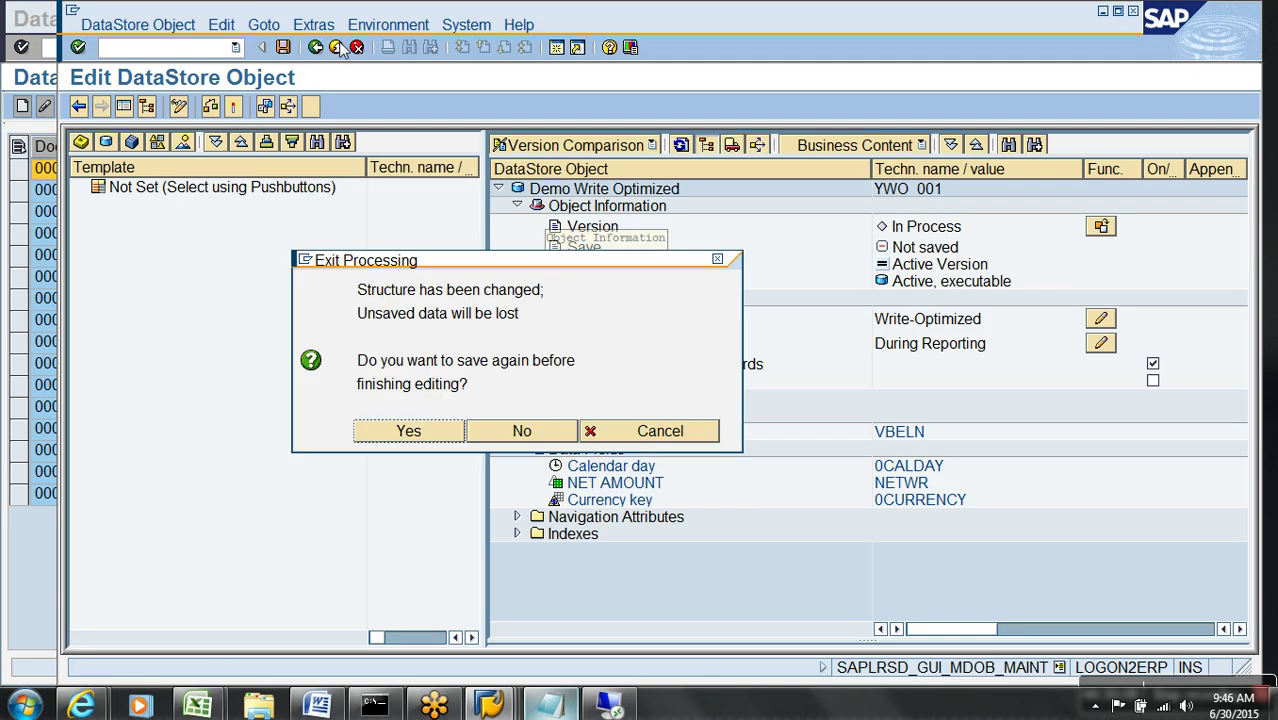
left_click(520, 432)
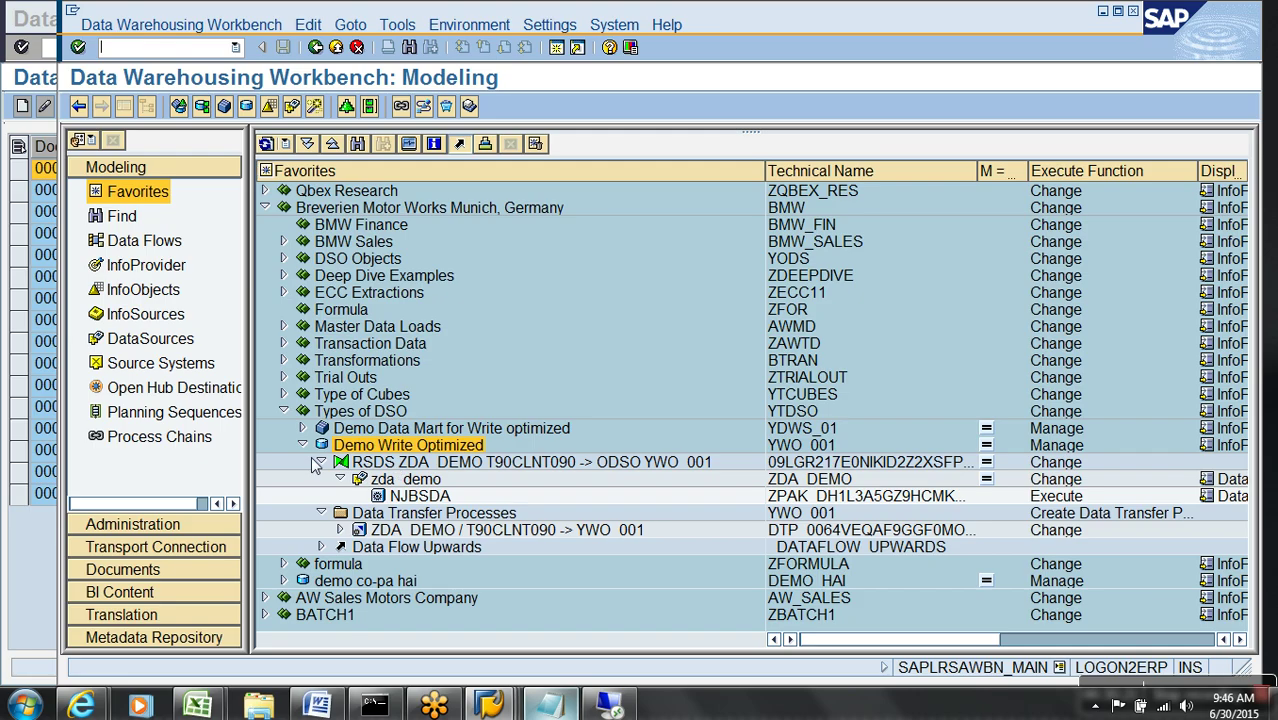
left_click(303, 445)
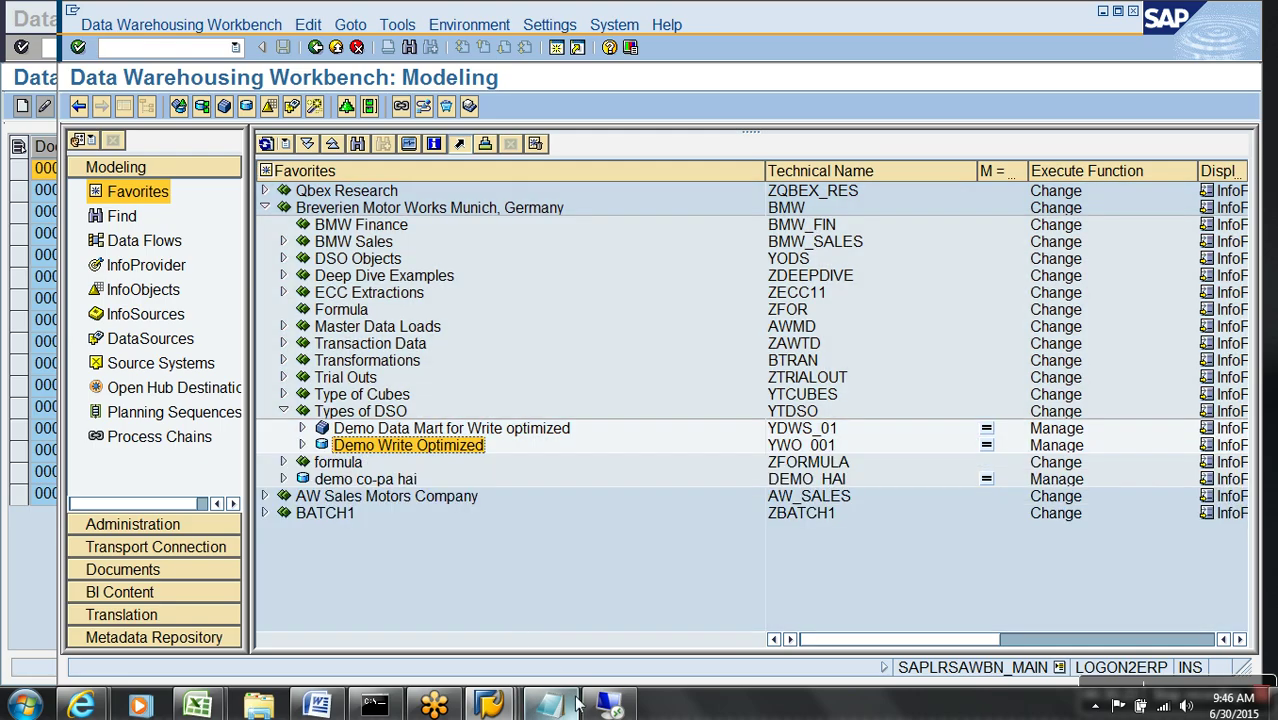
left_click(303, 445)
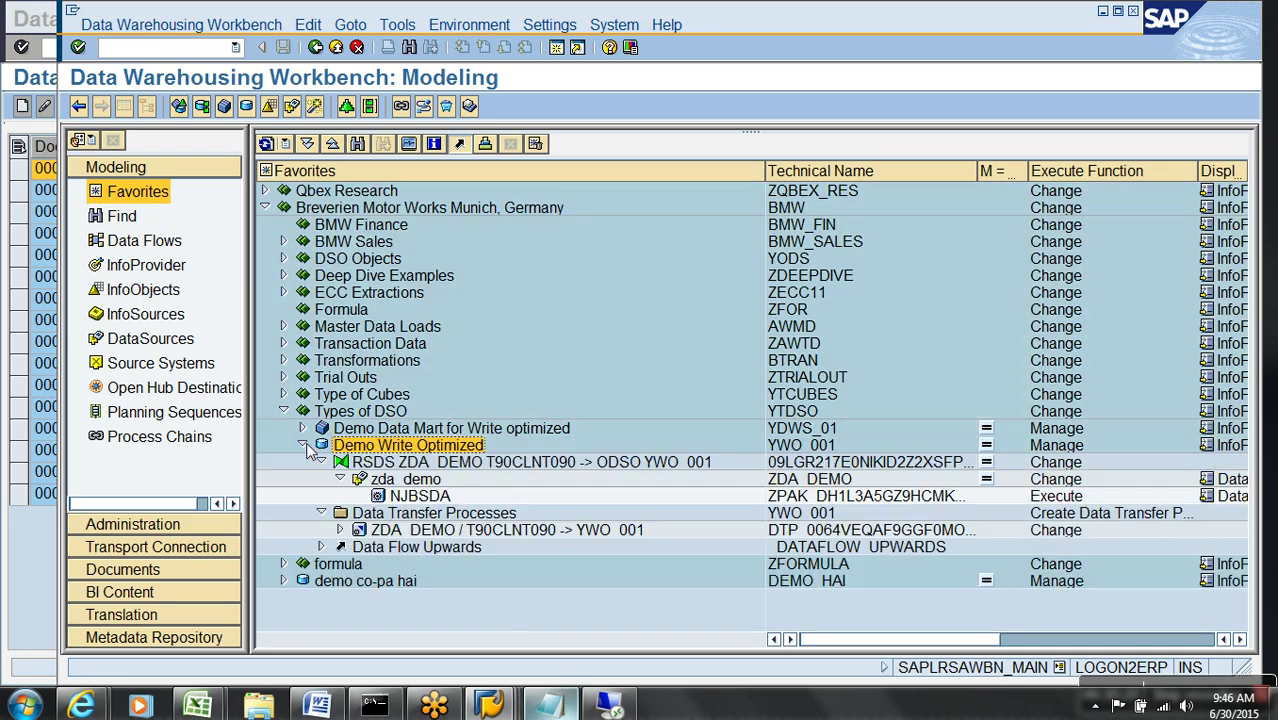
- Open the ZDA_DEMO to YWO_001 DTP in change mode and show its Semantic Groups key fields
double_click(380, 530)
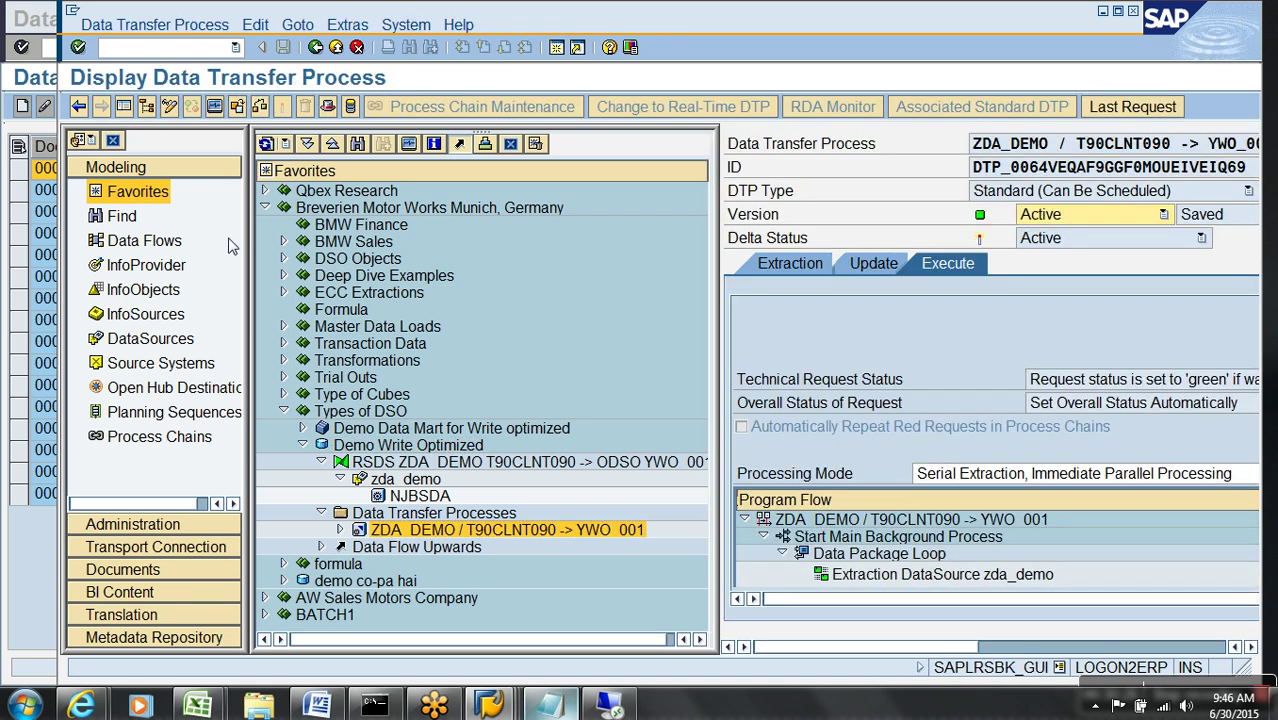
left_click(123, 106)
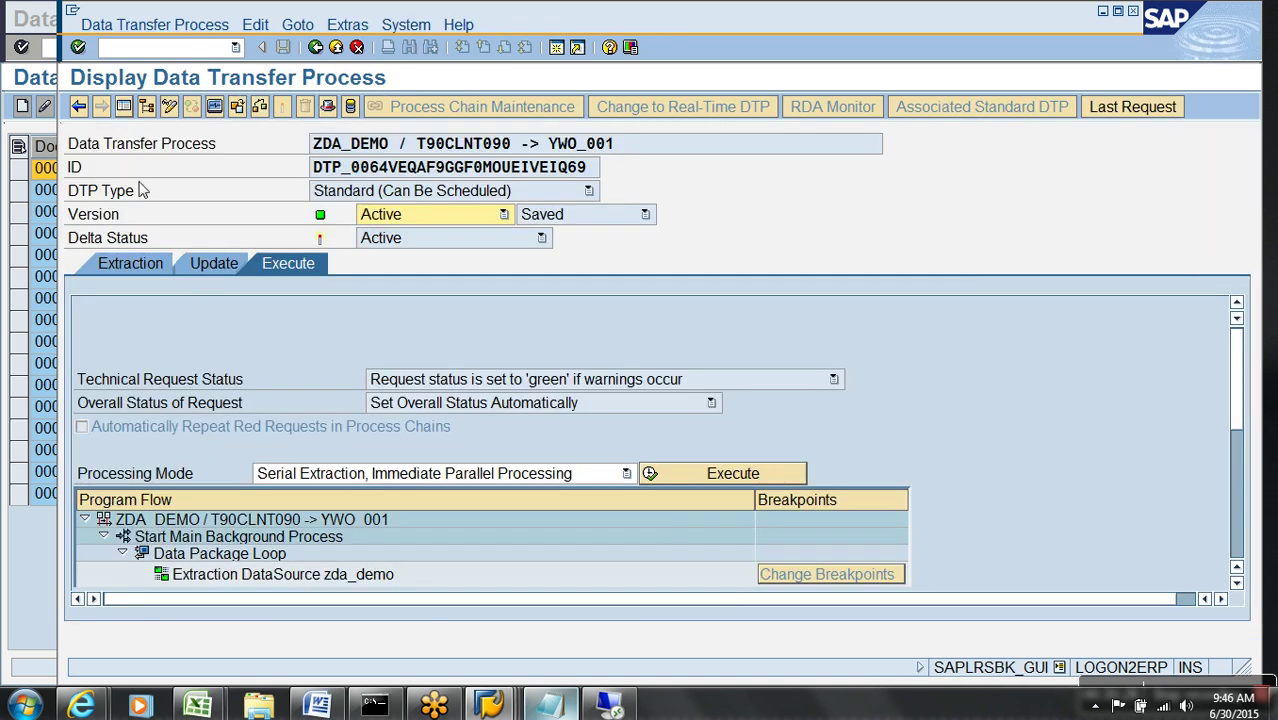
left_click(132, 264)
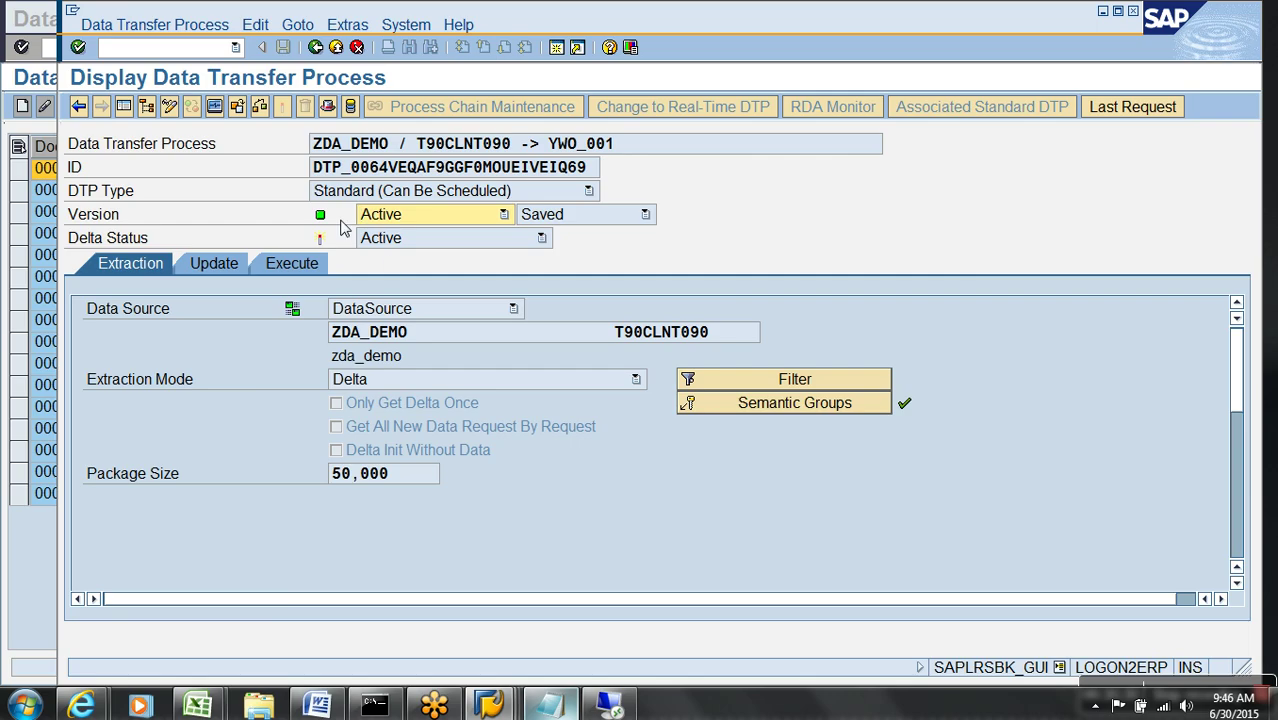
left_click(171, 106)
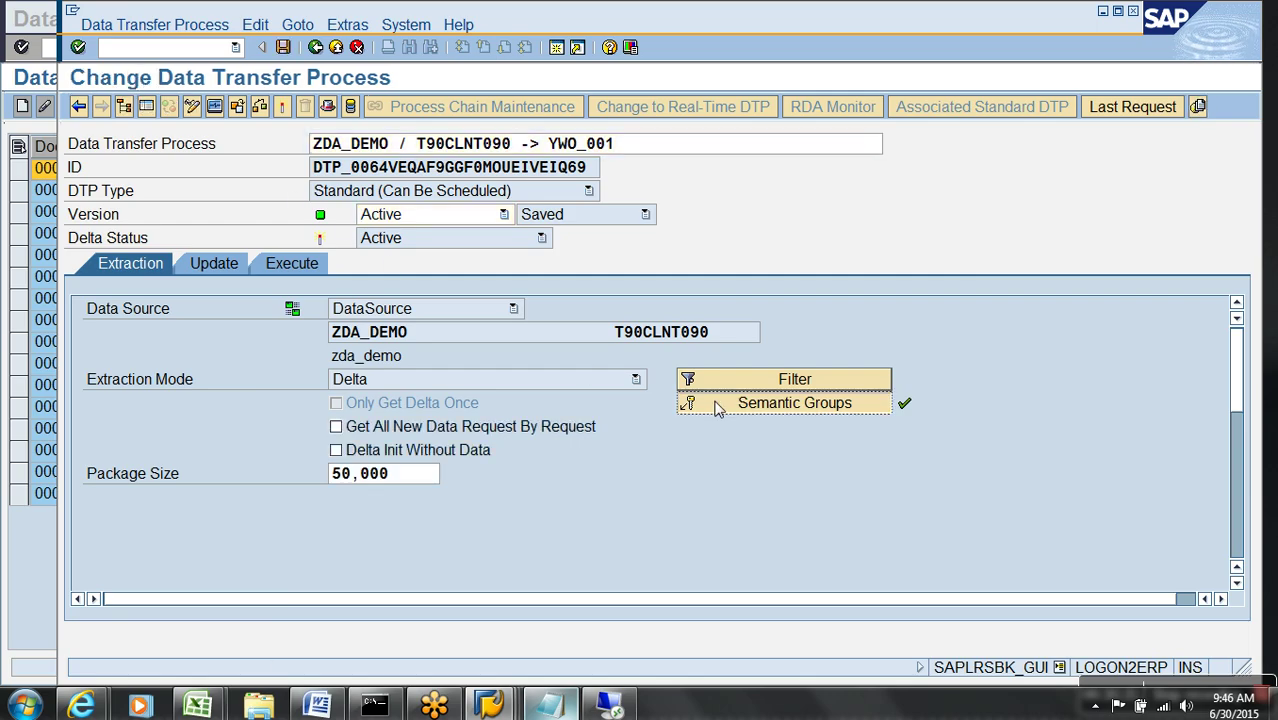
left_click(716, 404)
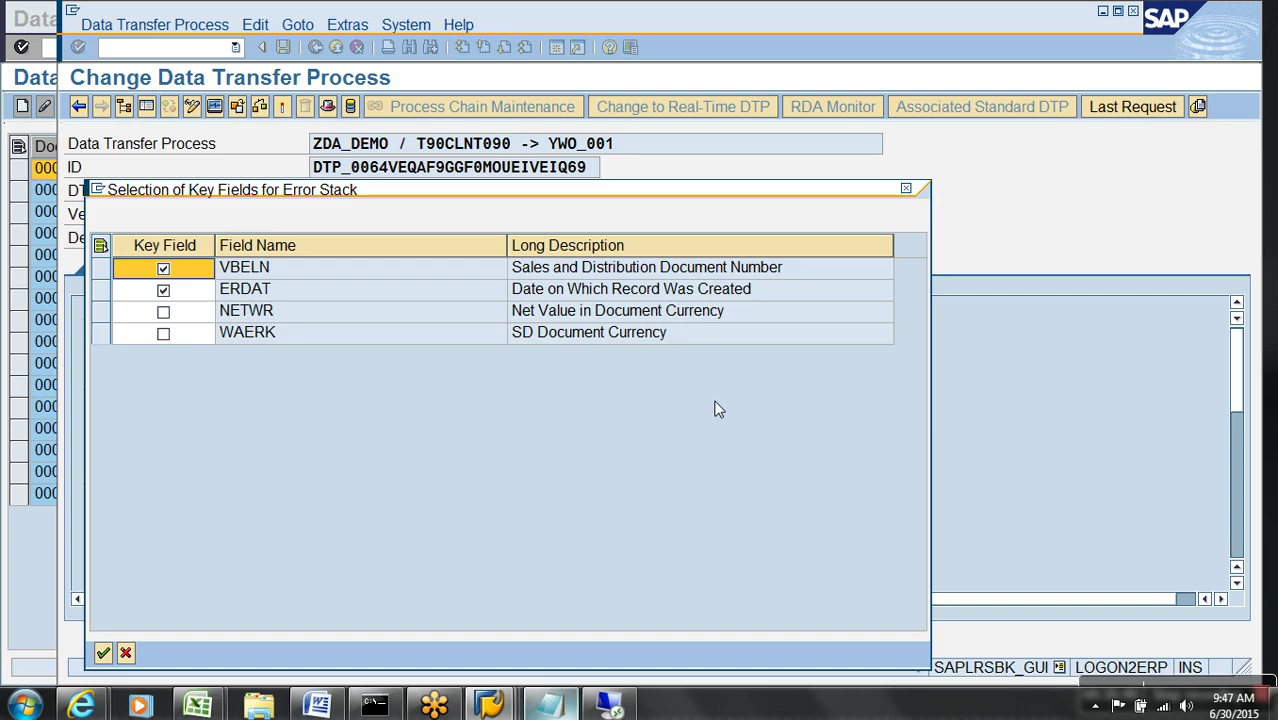
- Close the Selection of Key Fields for Error Stack dialog
left_click(125, 653)
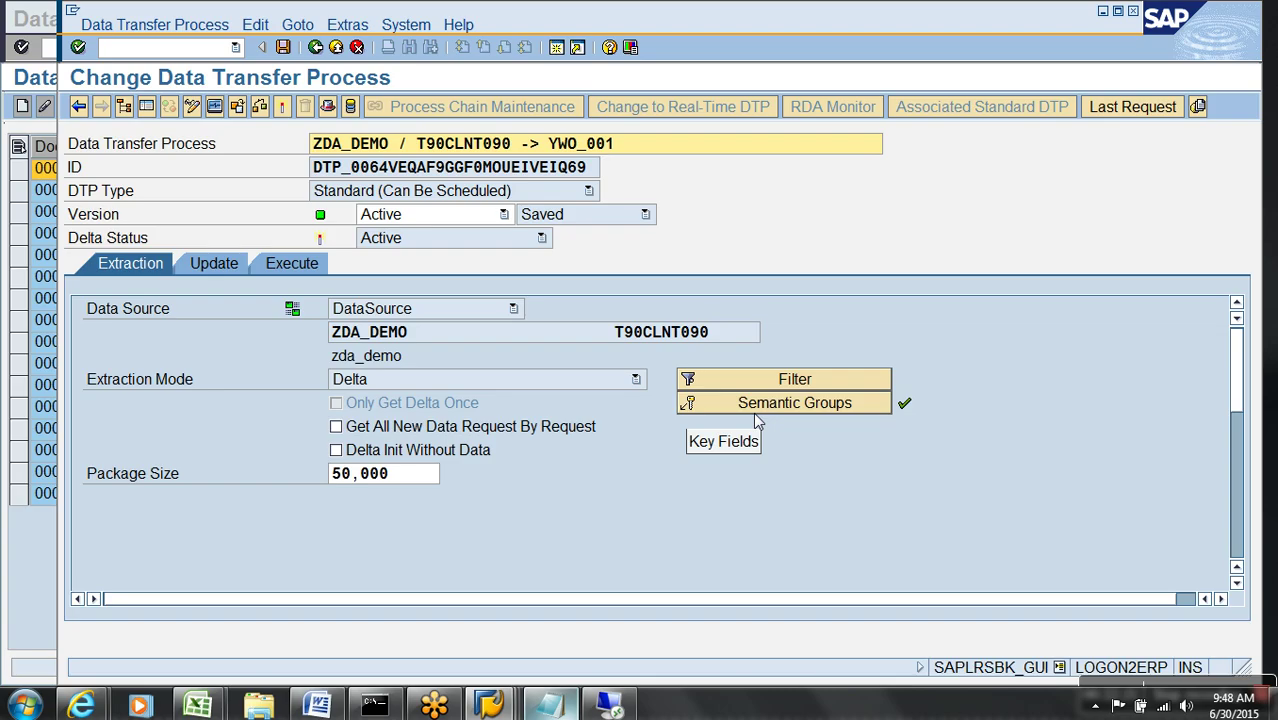
- Untick ERDAT so only VBELN remains an error-stack key, then exit the DTP editor
left_click(755, 412)
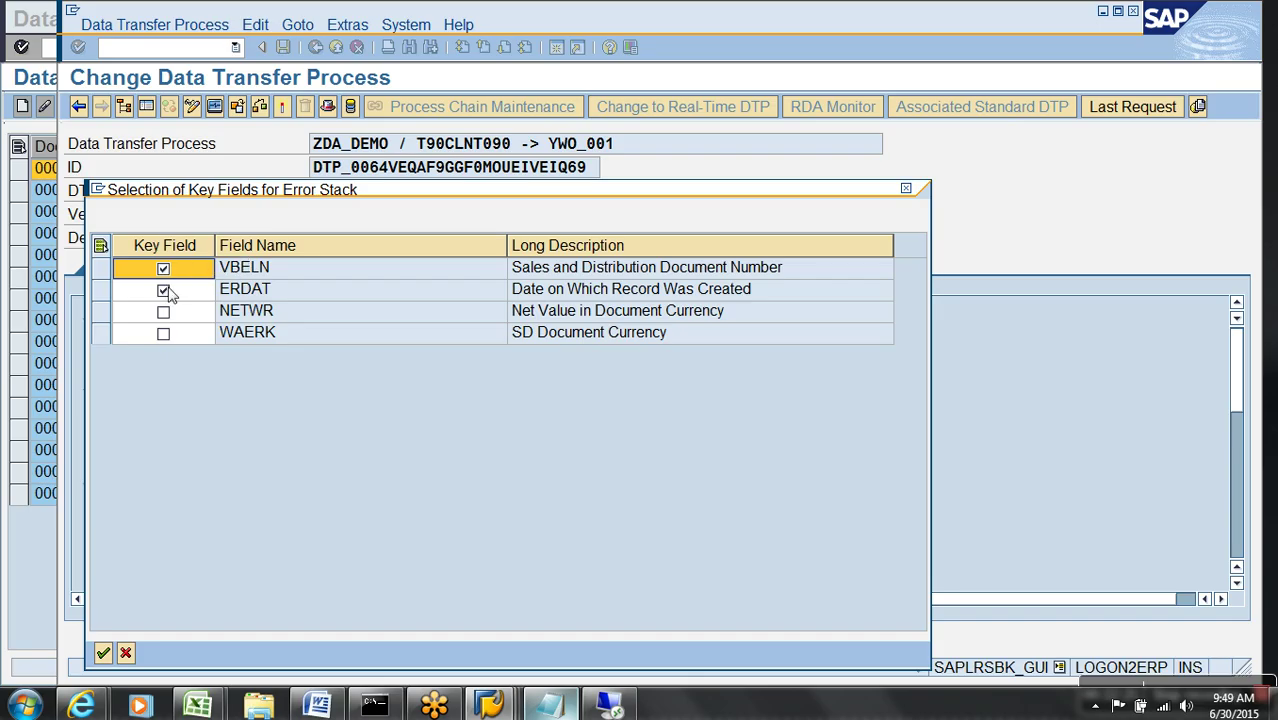
left_click(172, 297)
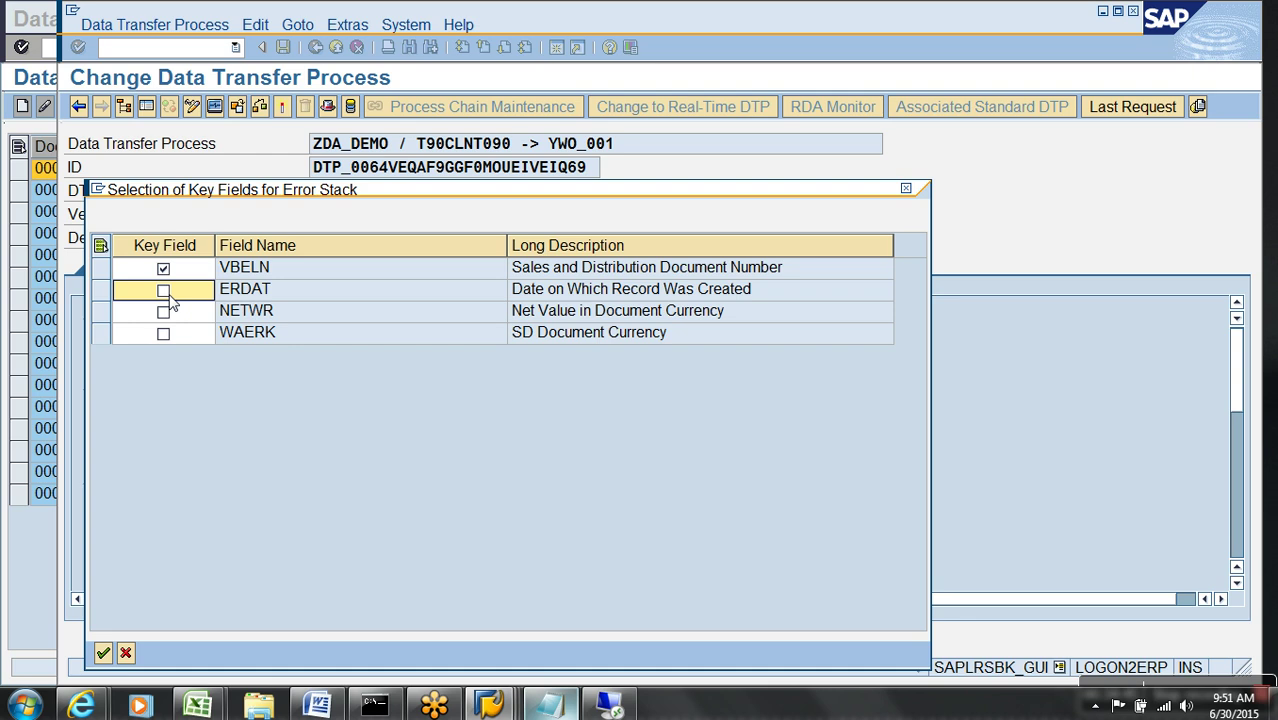
left_click(126, 653)
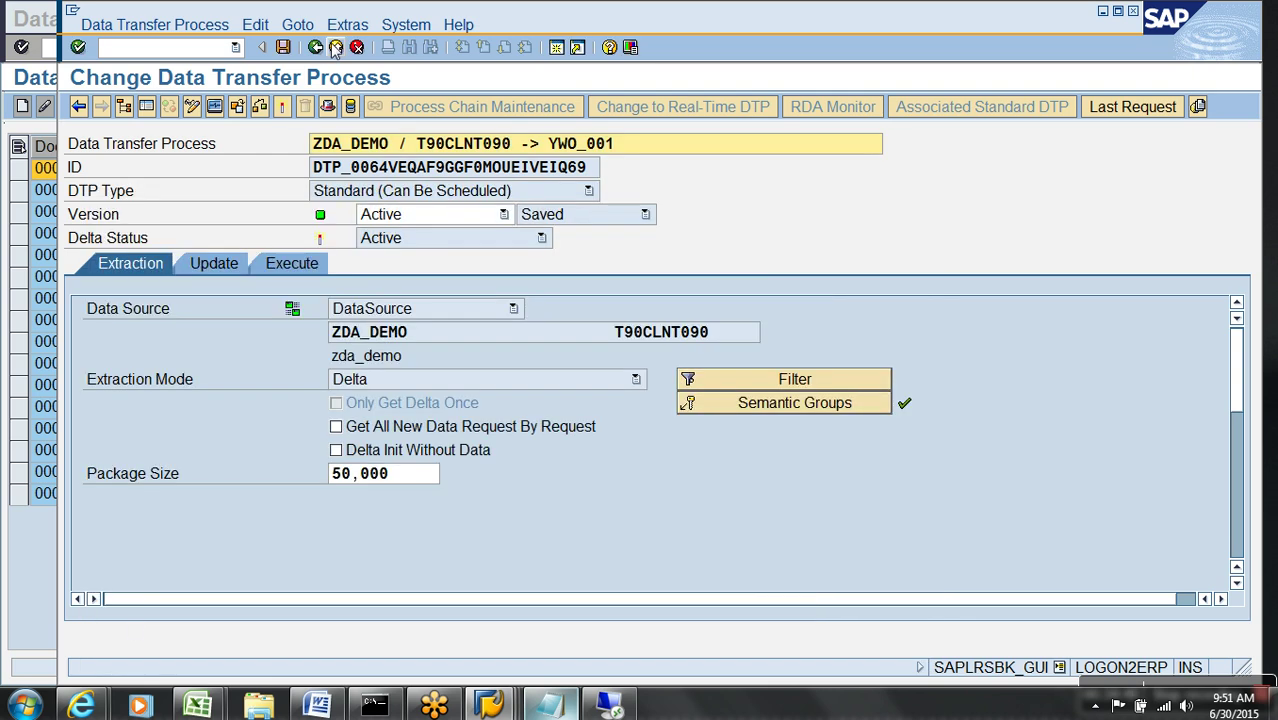
left_click(327, 45)
left_click(538, 700)
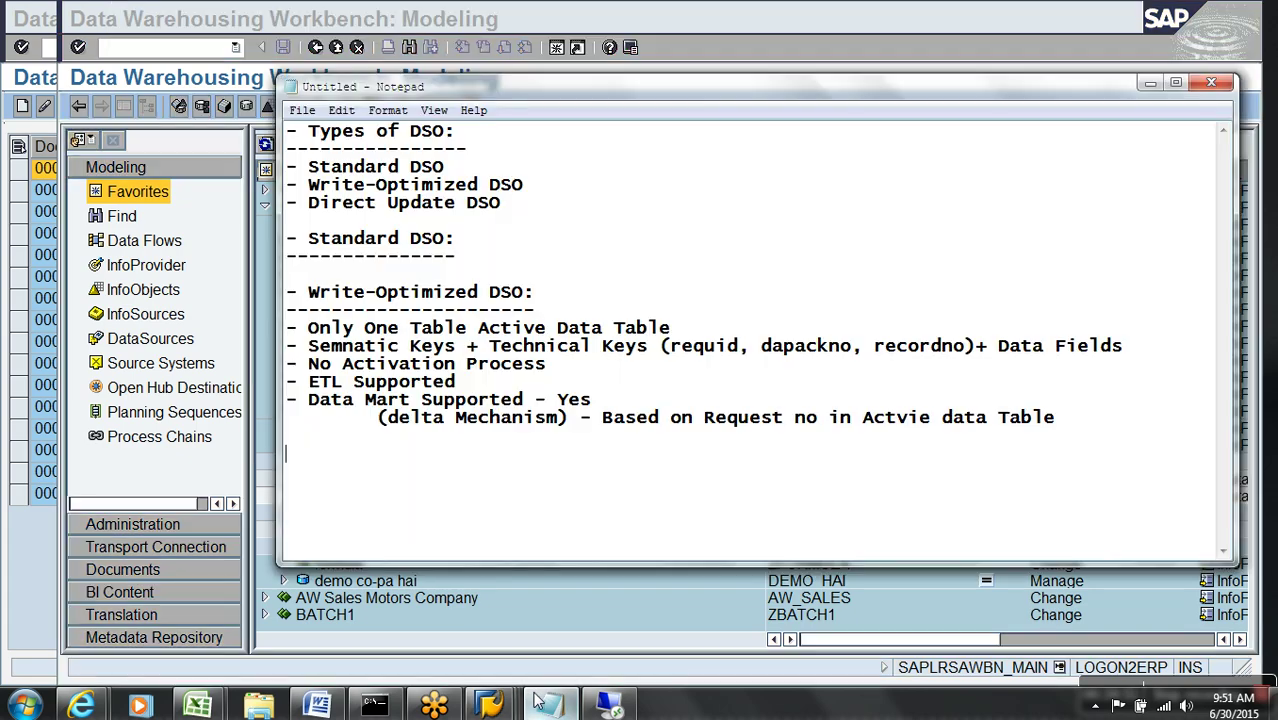
- Type the 'Direct Update DSO:' heading with a dashed underline
type("- Direct Update d")
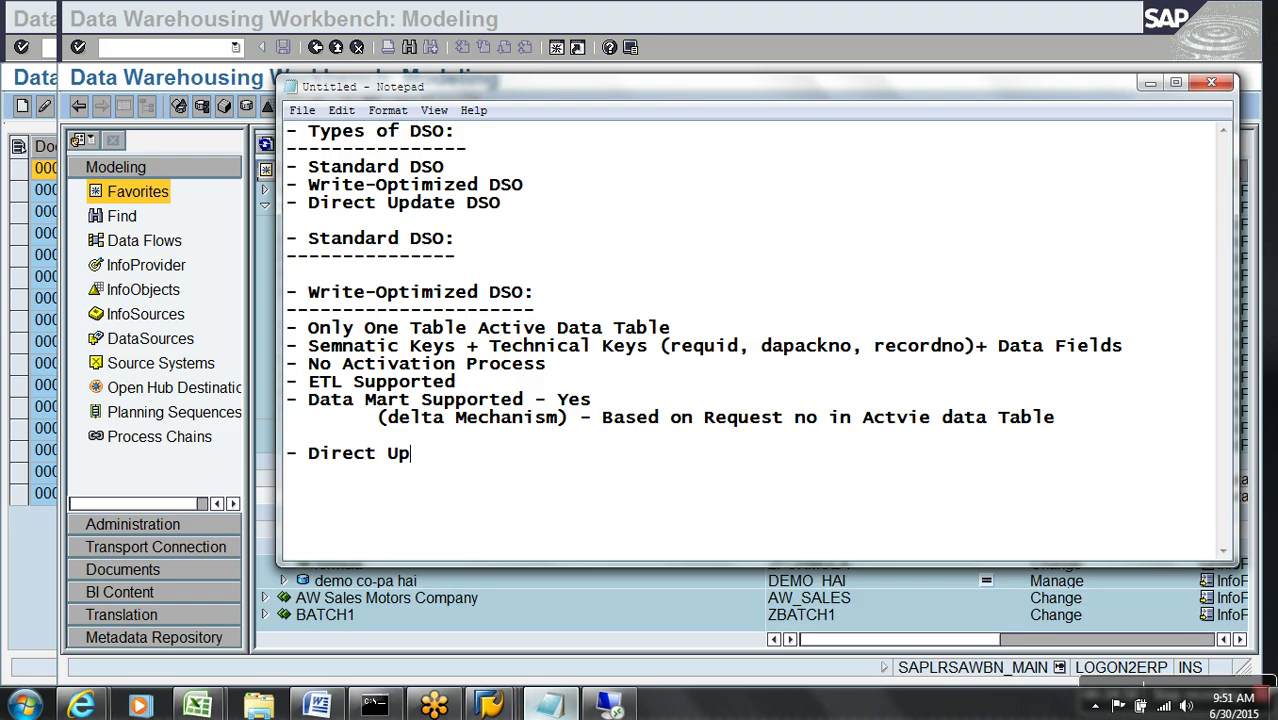
key("BackSpace")
type("dso")
key("BackSpace")
key("BackSpace")
key("BackSpace")
type("DSO:")
key("Return")
type("--------------------")
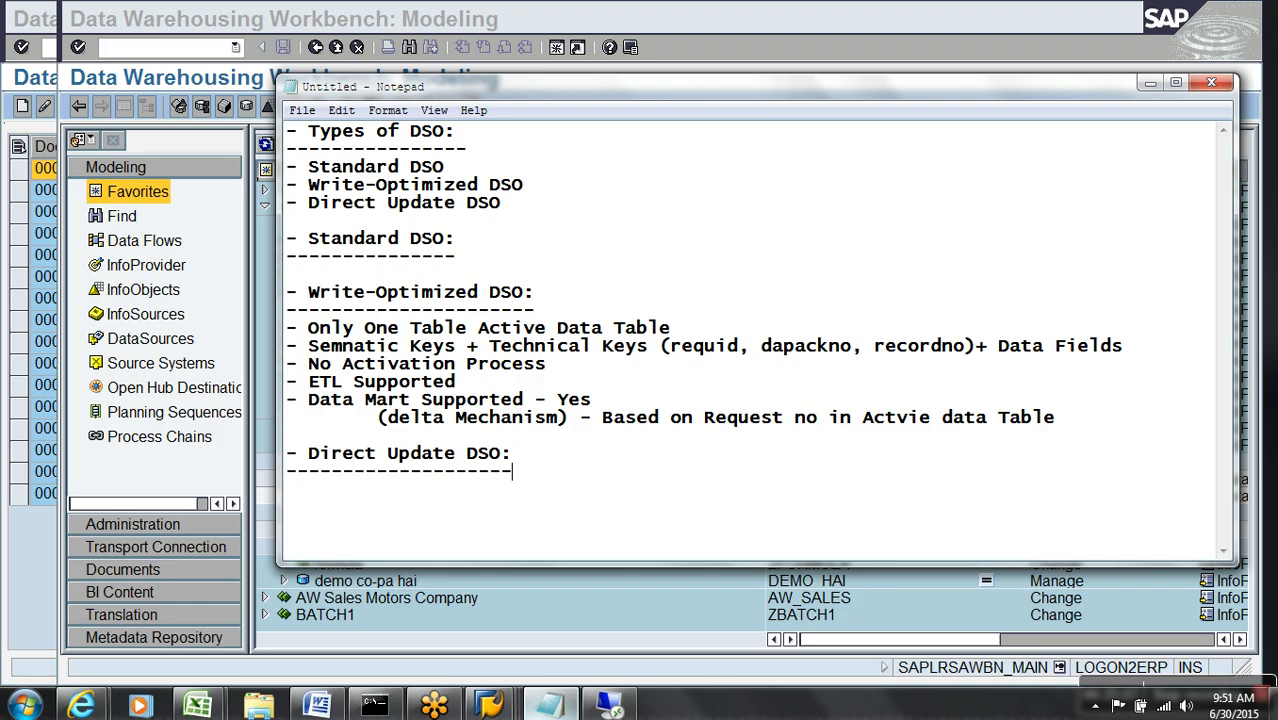
key("Return")
key("Return")
- Copy the 'Only One Table Active Data Table' line under it and add '- Key fields & Data Fields'
scroll(324, 433, "down", 1)
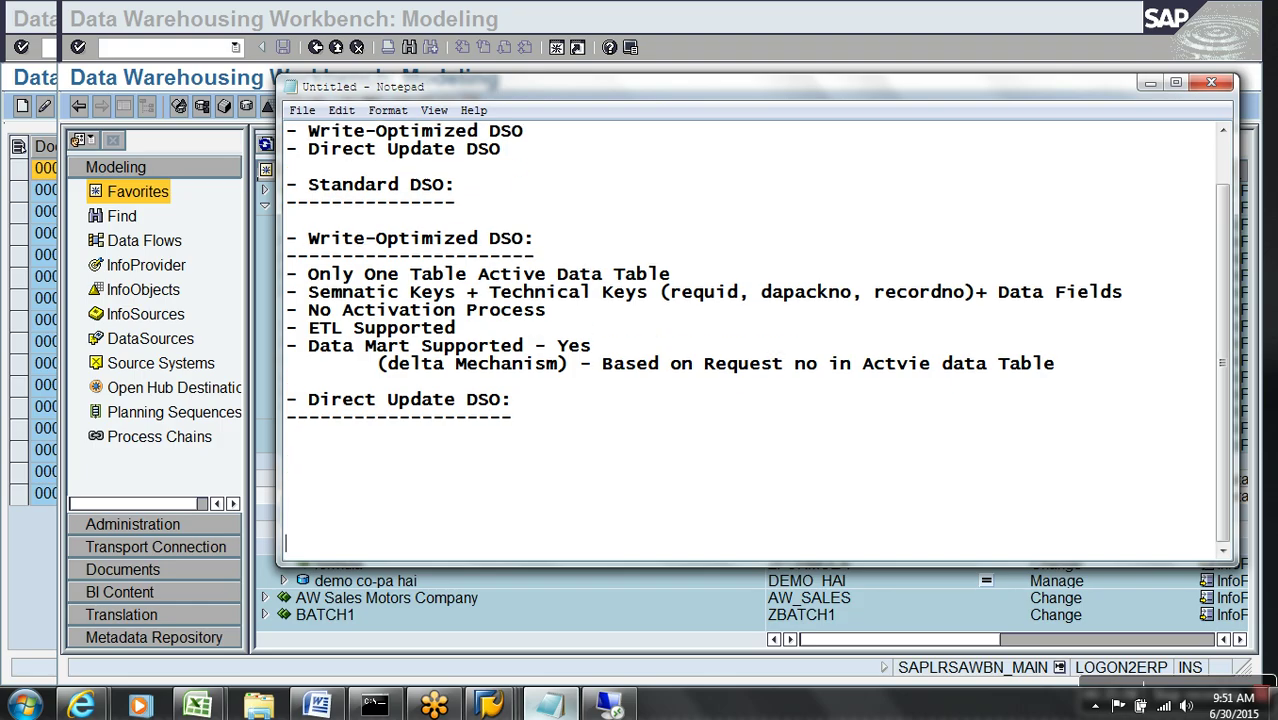
left_click(713, 278)
left_click_drag(713, 278, 283, 277)
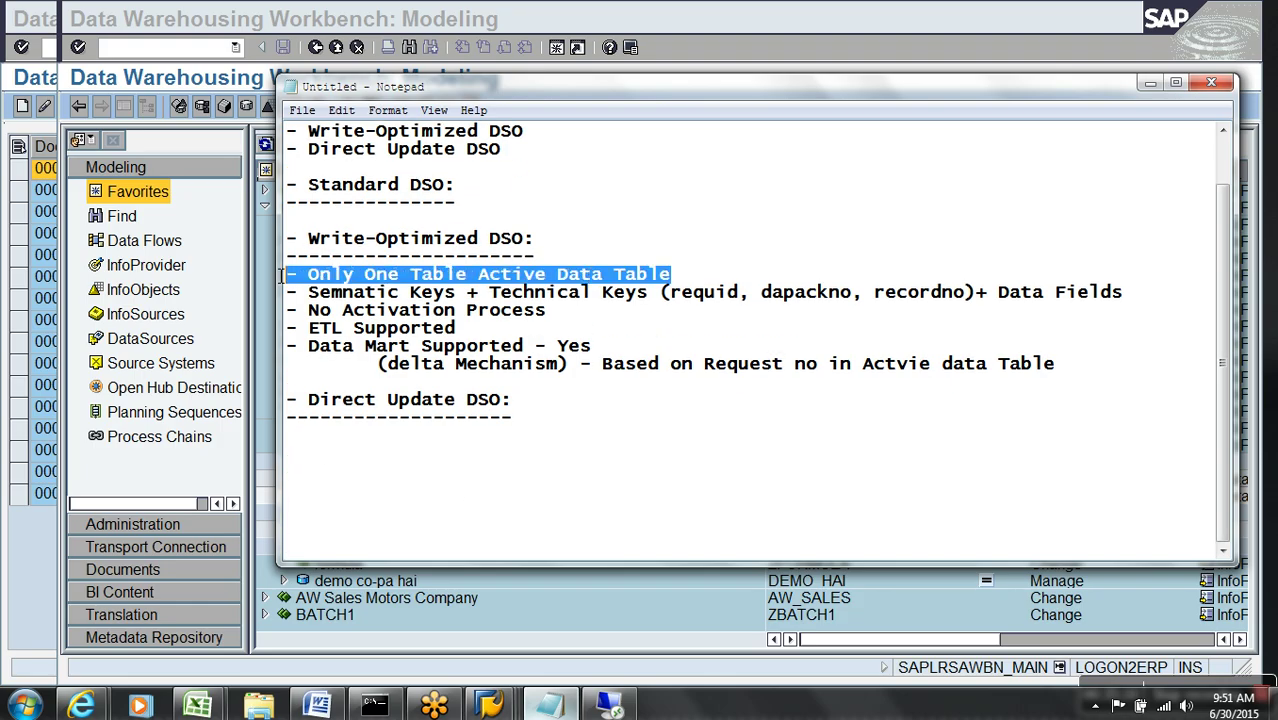
key("ctrl+c")
left_click(325, 447)
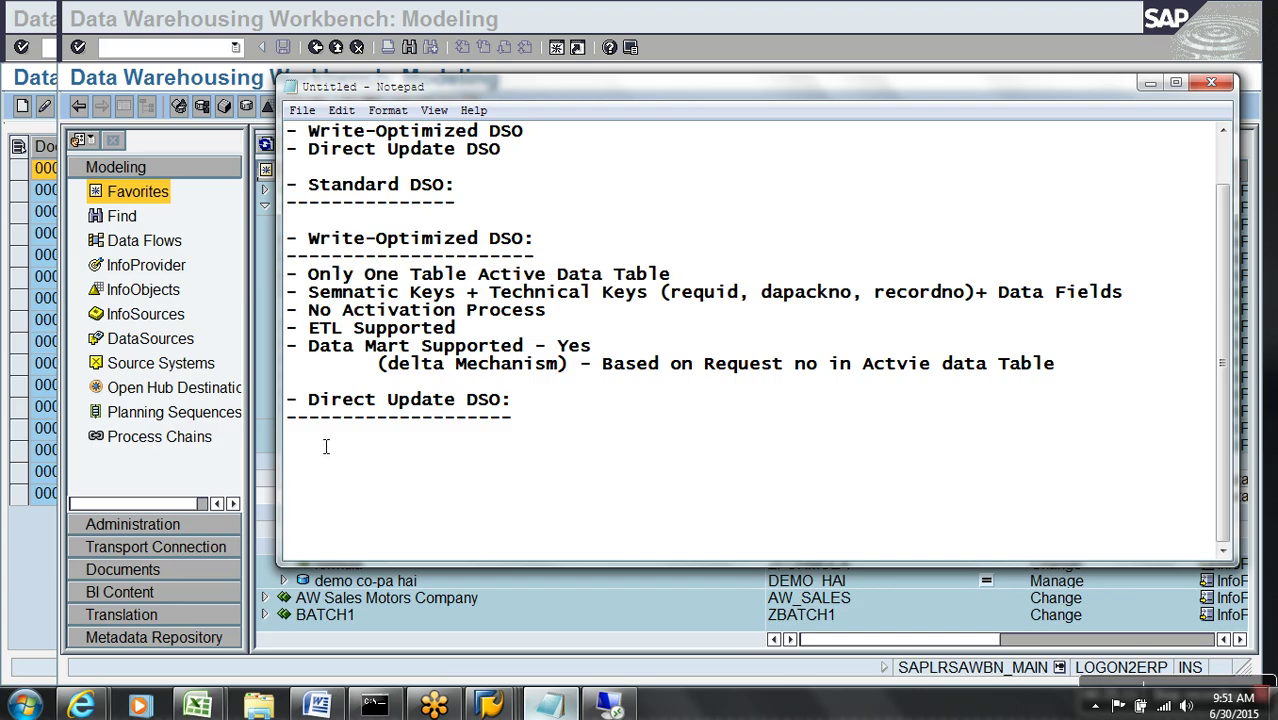
key("ctrl+v")
key("Return")
type("- ")
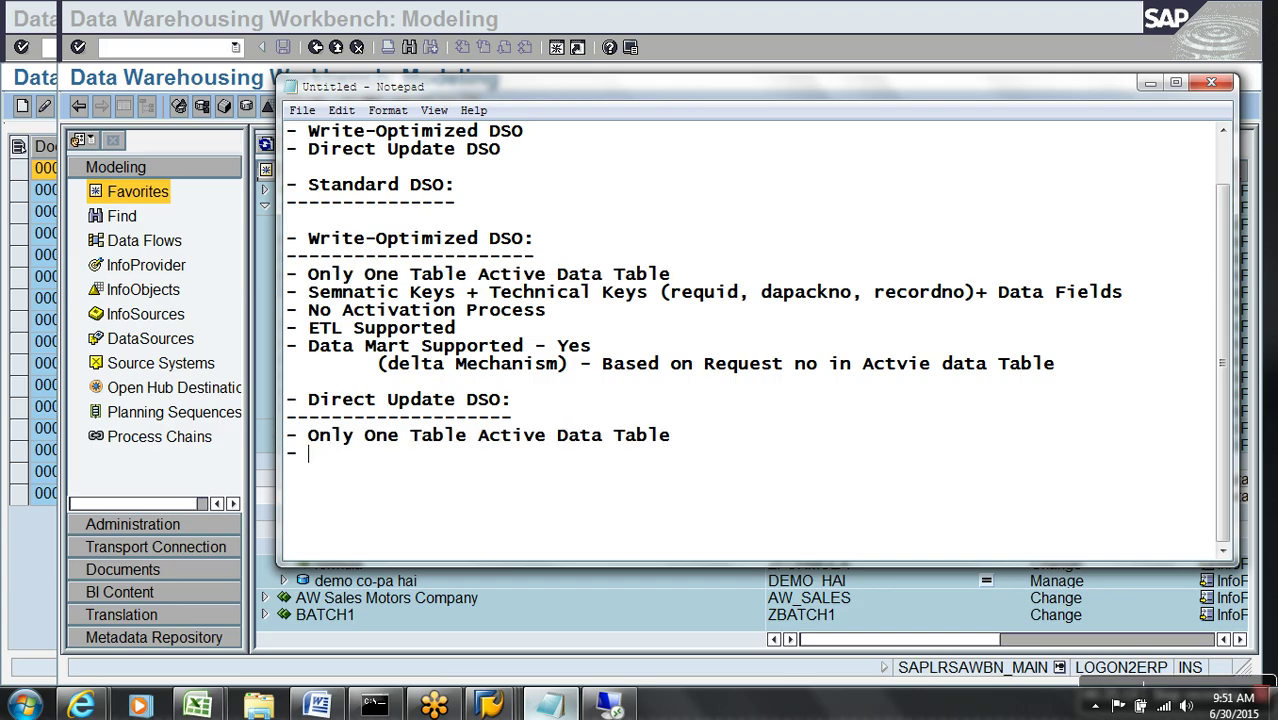
type("Key fields & Data ")
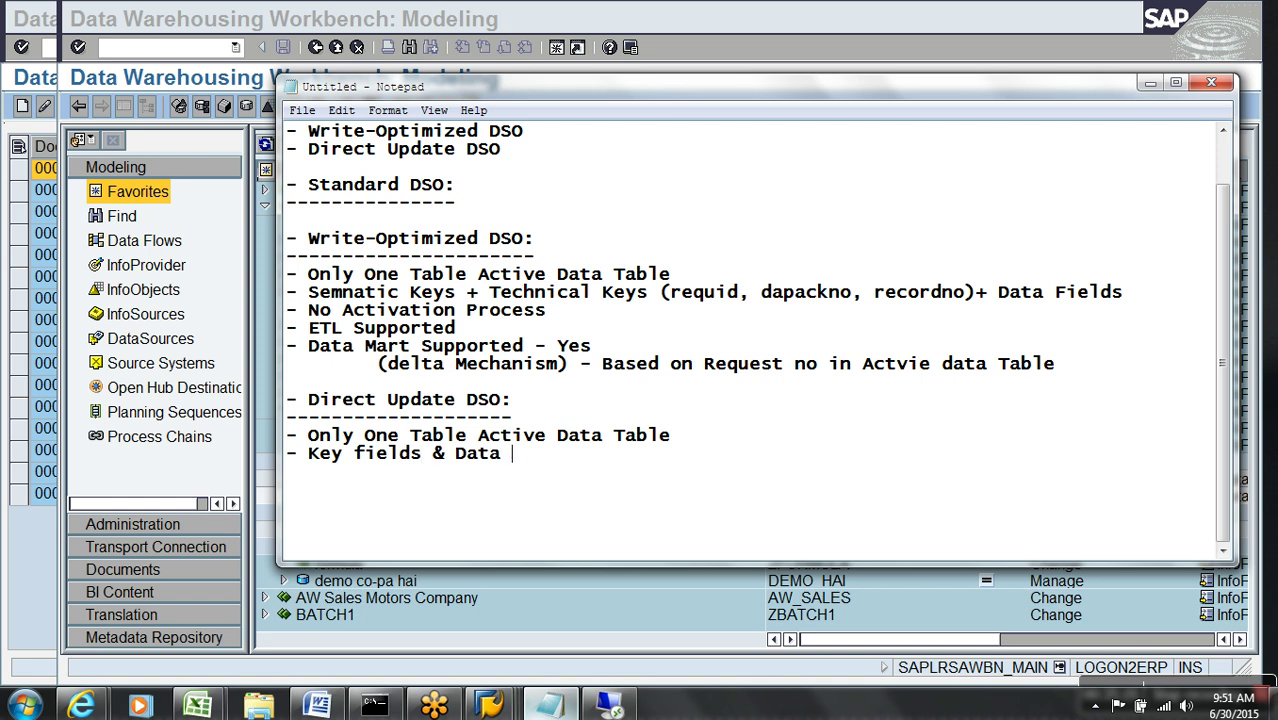
type("Fields")
key("Return")
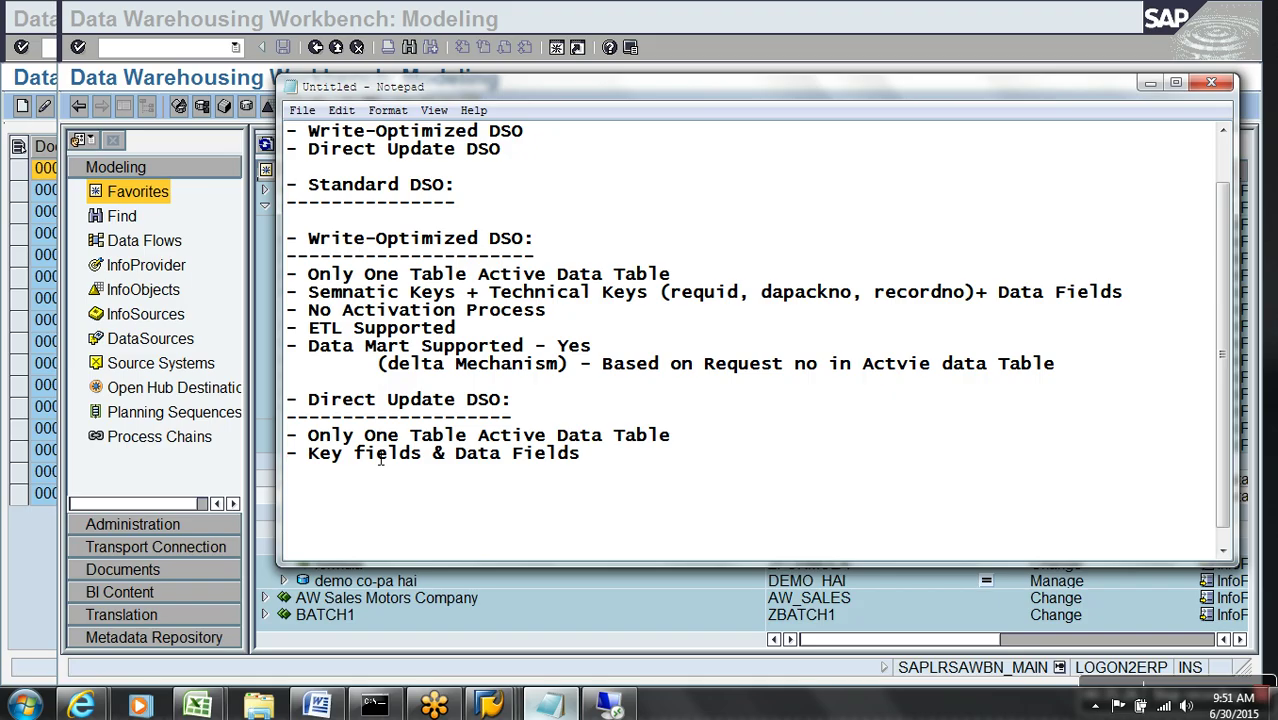
- Insert '(primary key)' into the Key fields line and add '- No Activation Process'
left_click(437, 463)
type("(primary key)")
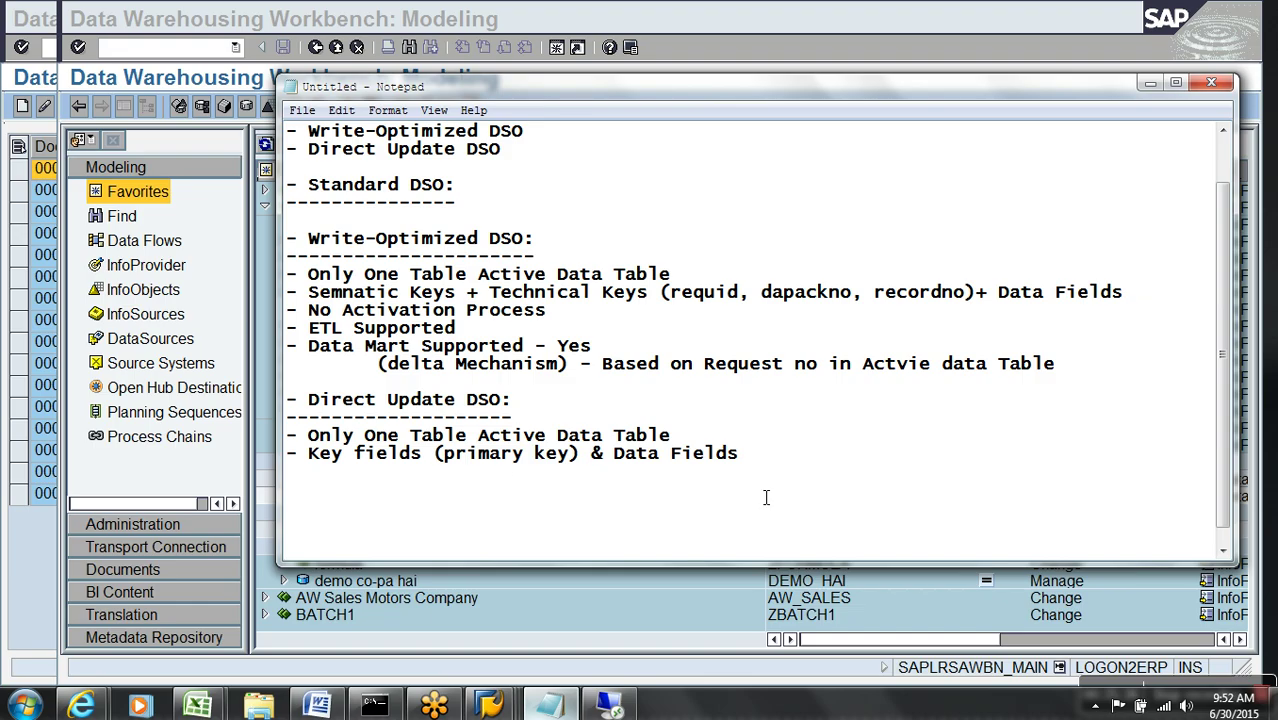
left_click(842, 463)
key("Return")
type("- No Act")
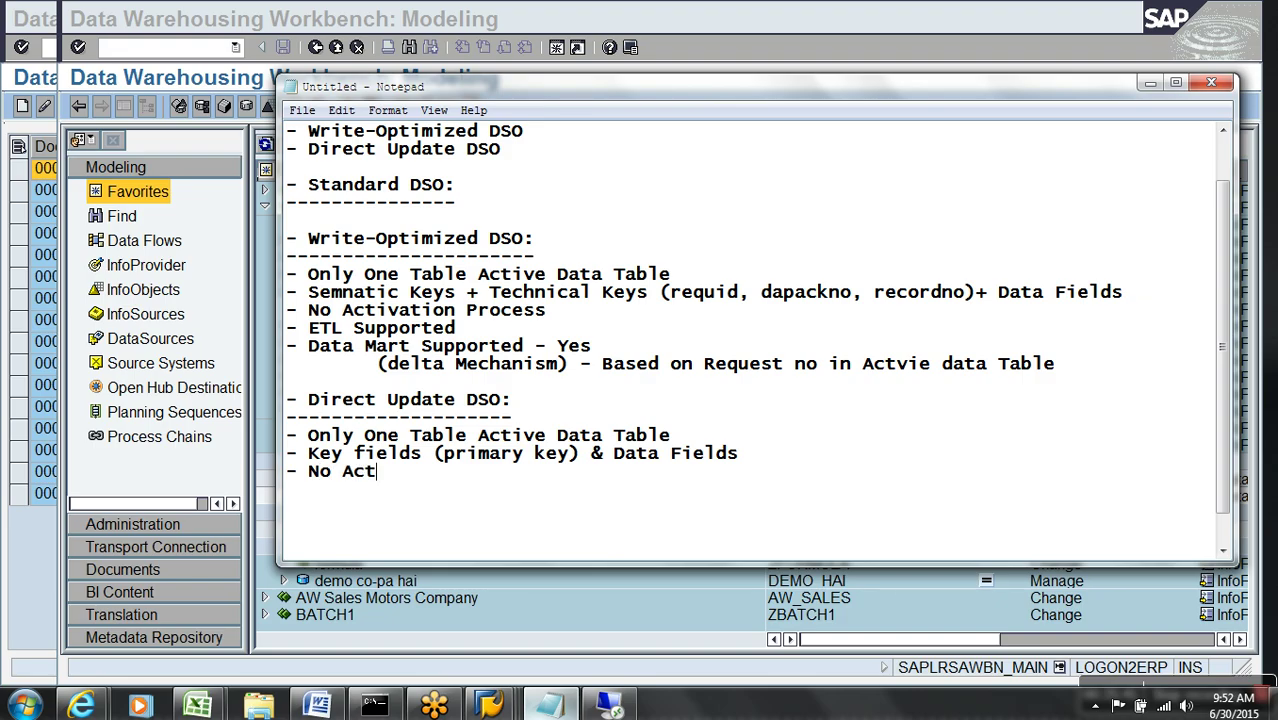
type("ivation ")
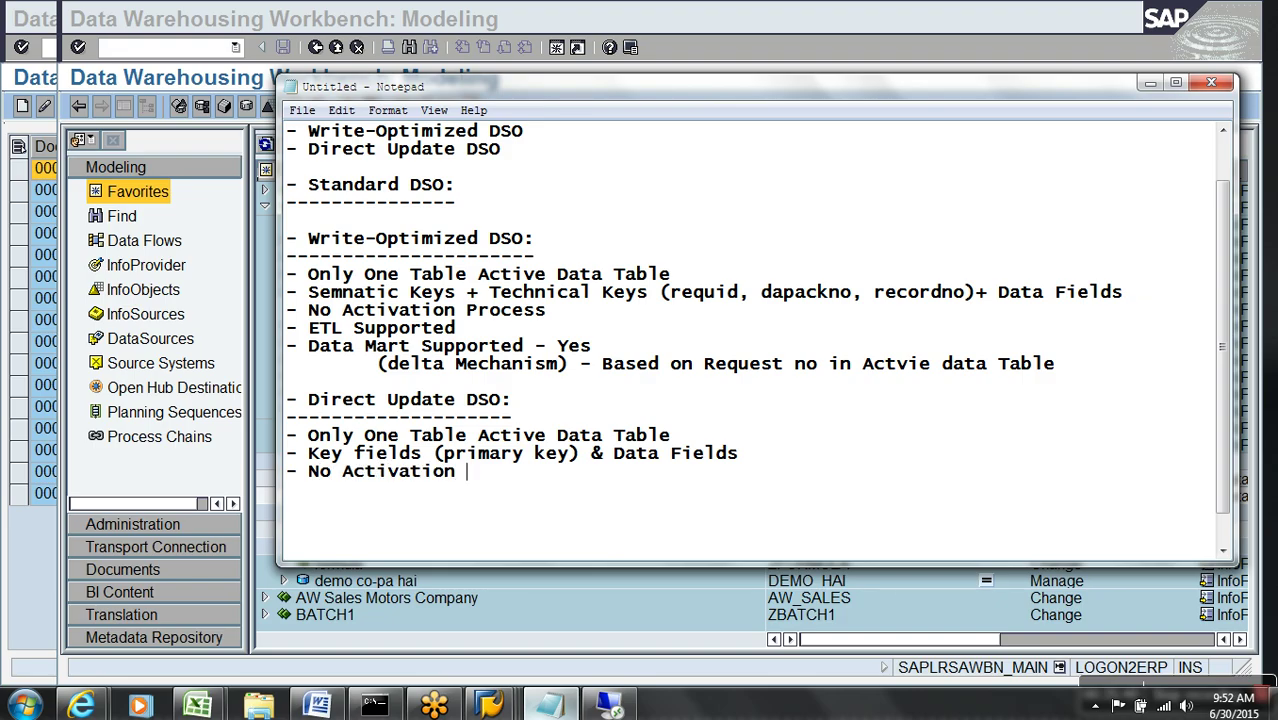
type("Process")
key("Return")
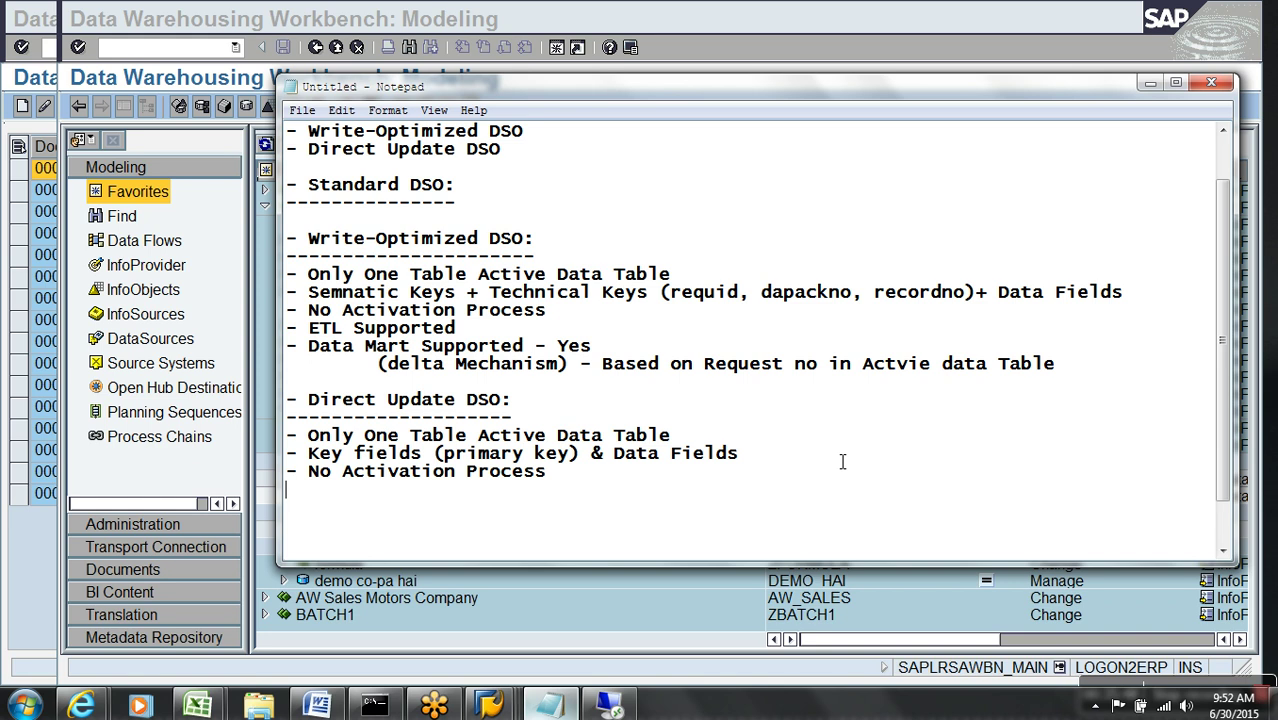
- Add bullets 'NO ETL Supported' and 'Data Mart is Supported', noting no delta for data mart
type("- NO ETL Supported")
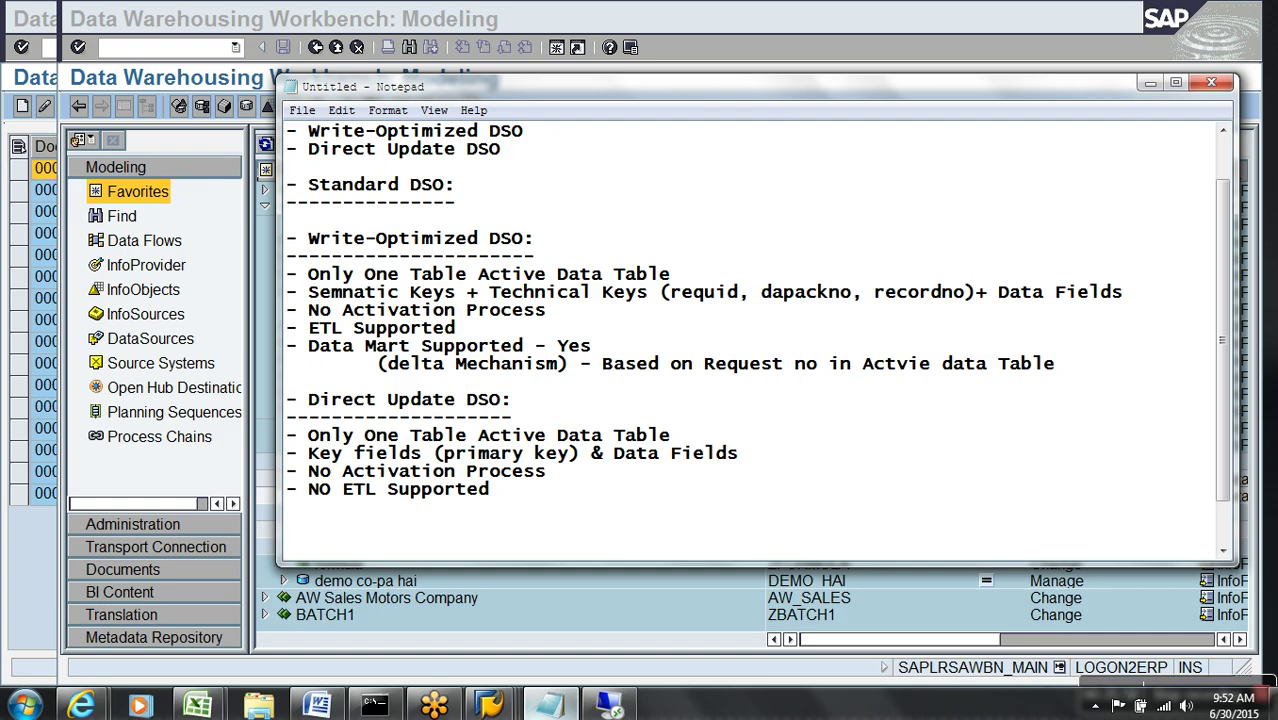
key("Return")
type("- Data M")
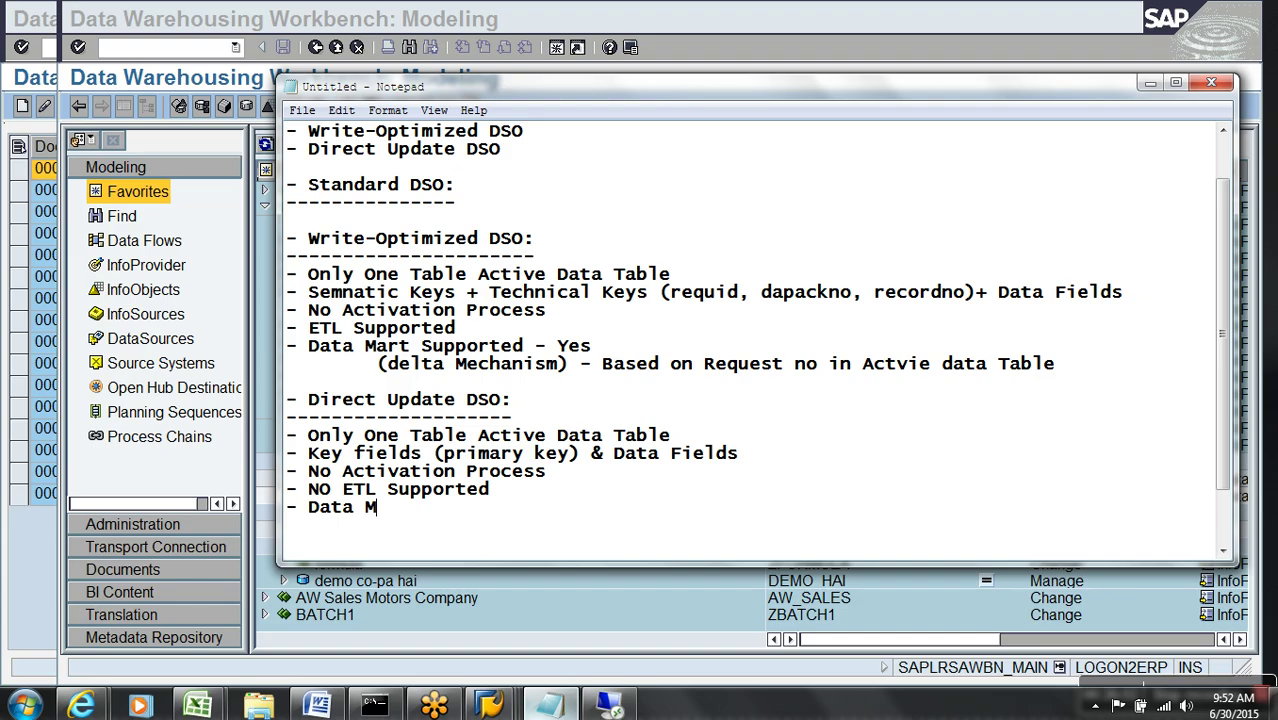
type("art is Supported")
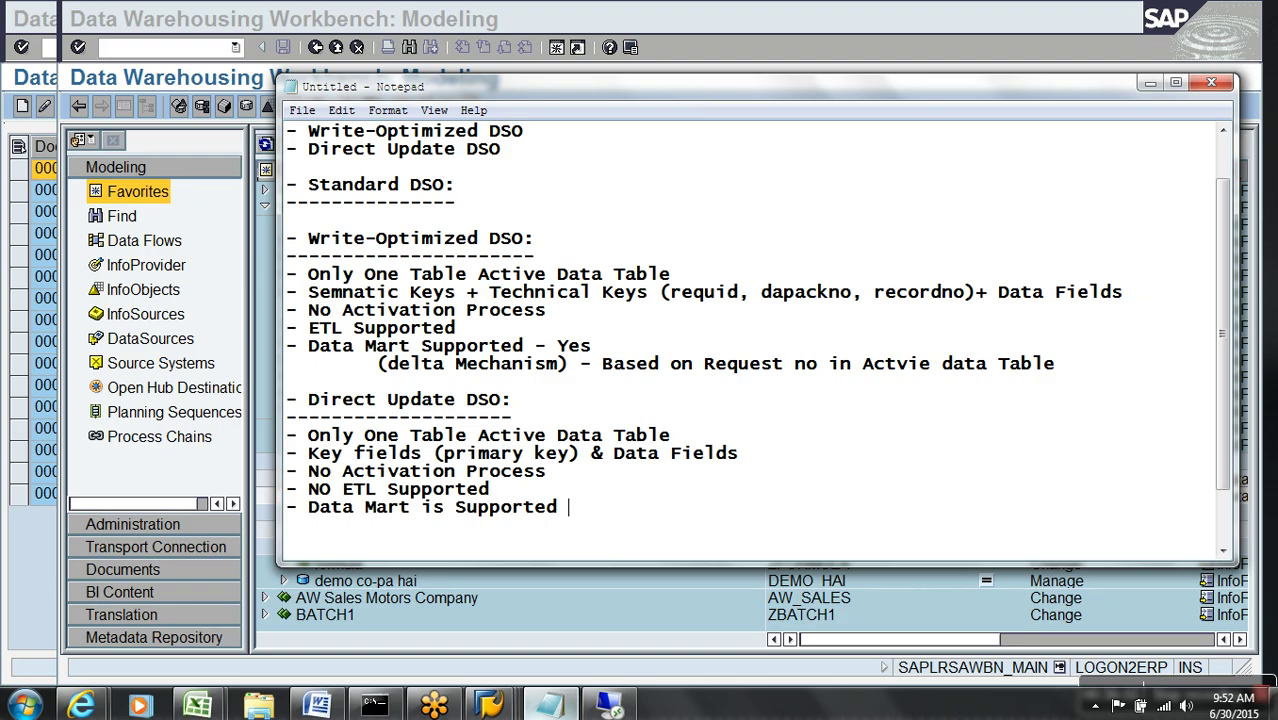
type("- Yes (No Del")
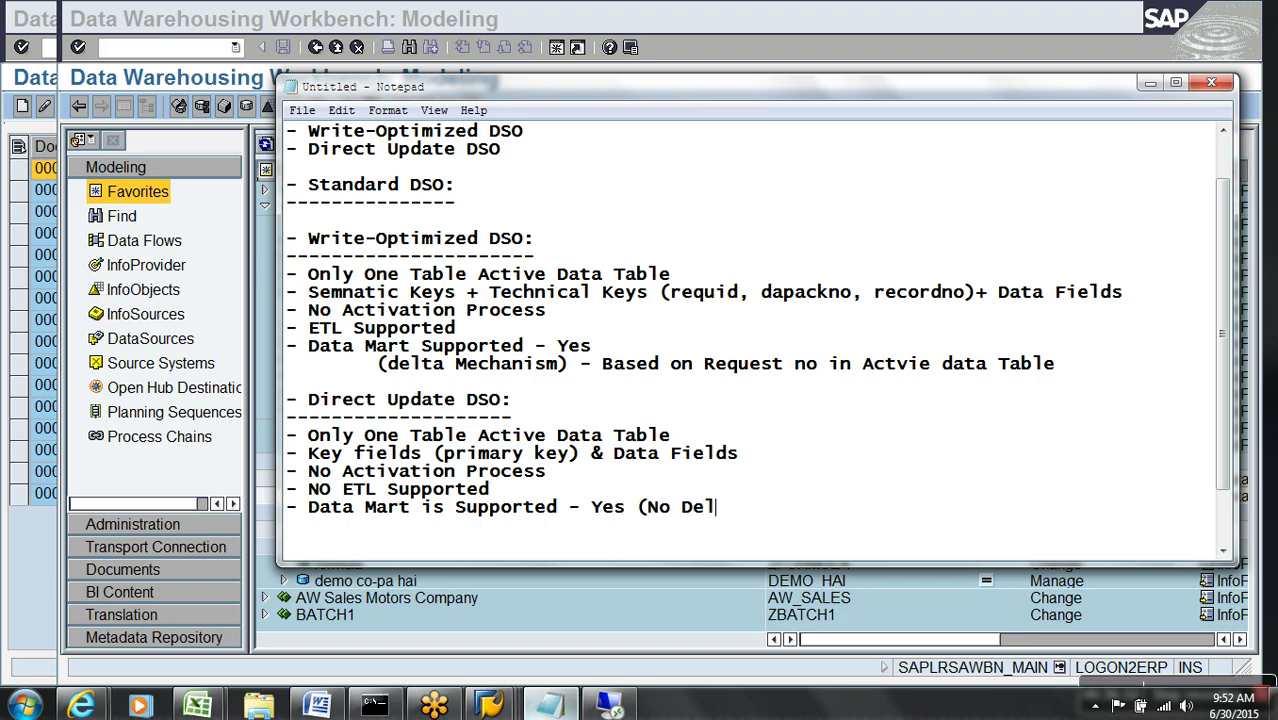
type("ta is Supporte")
type("d ")
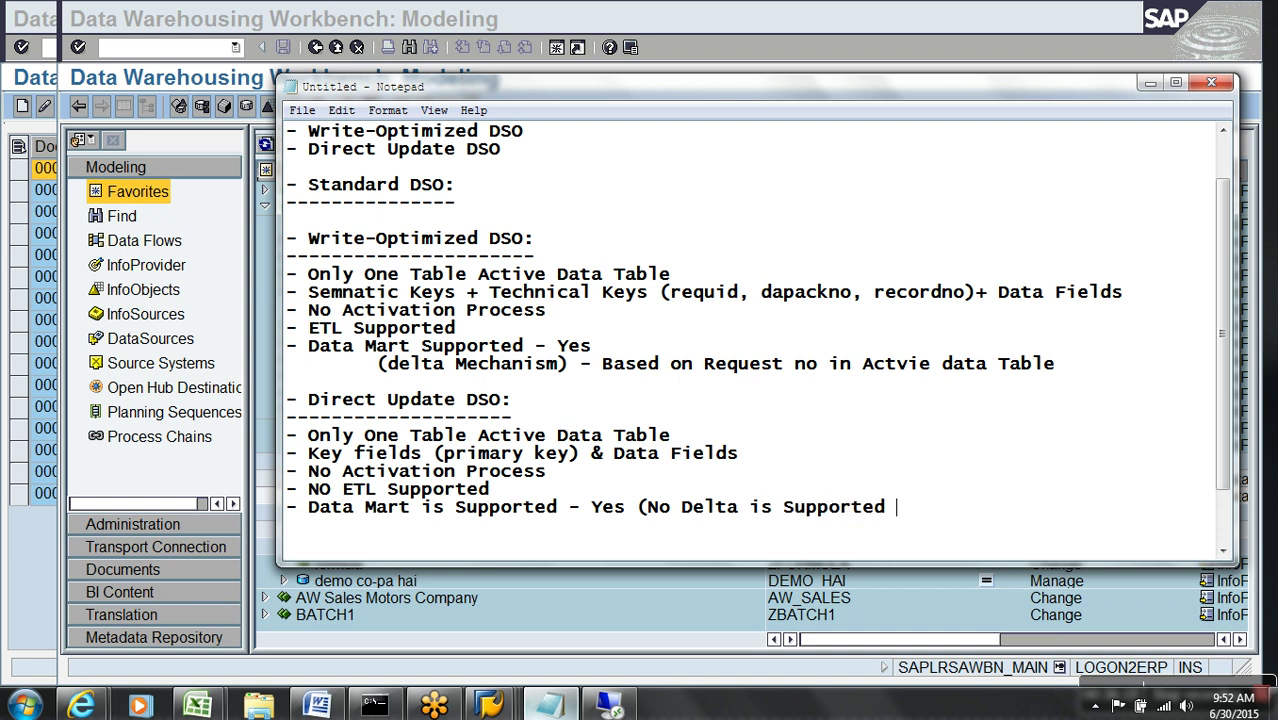
type("for Data Mart)")
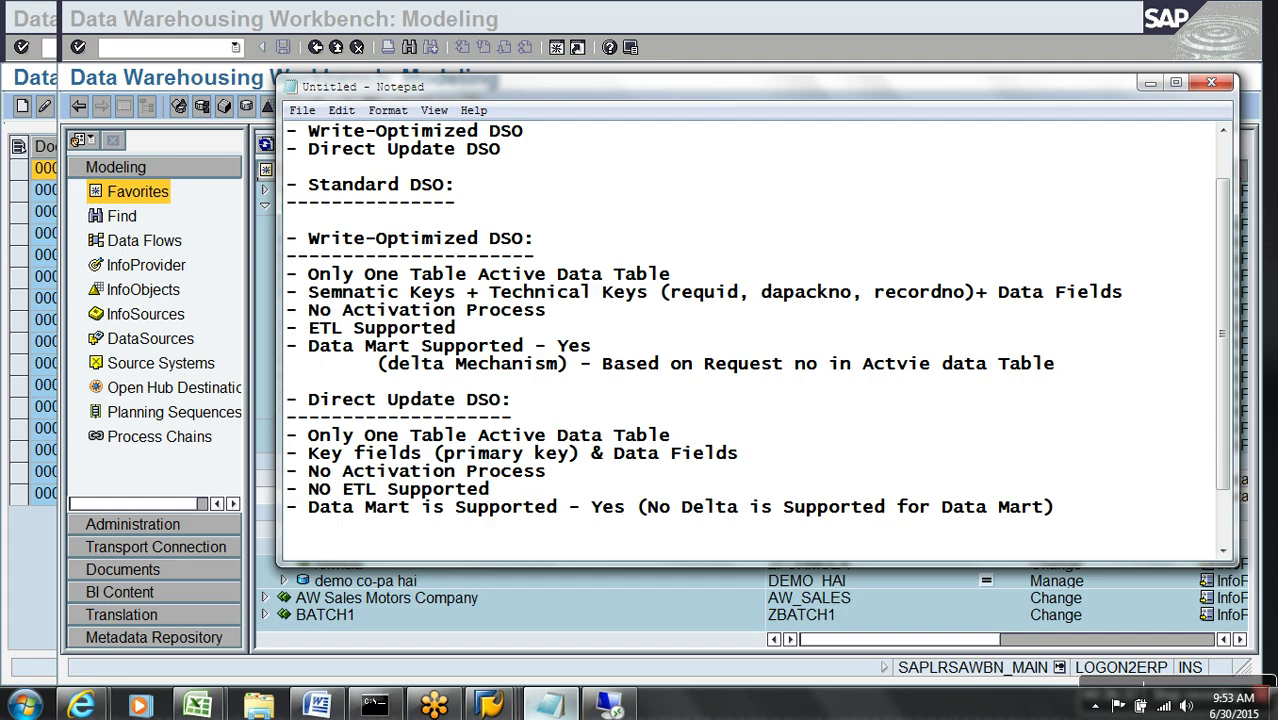
- In InfoArea Types of DSO, create DataStore object ydr_001 described as 'Demo Direct Update DSO'
left_click(570, 608)
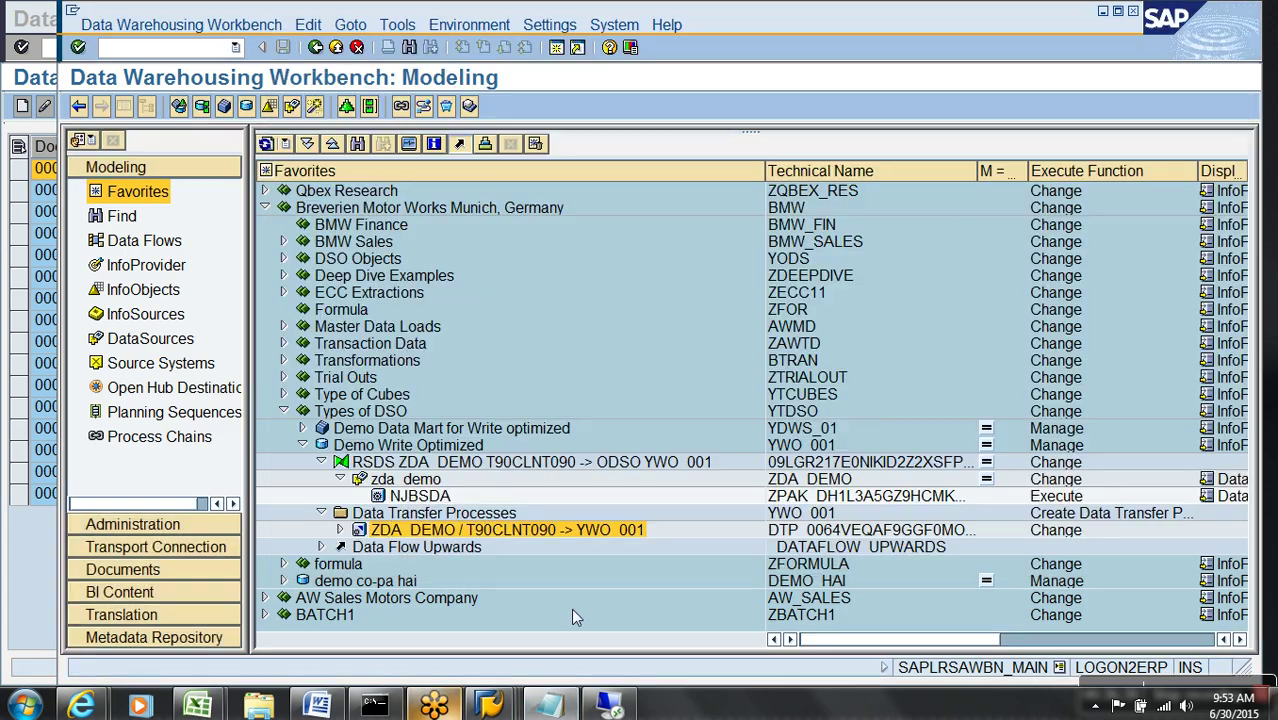
left_click(301, 445)
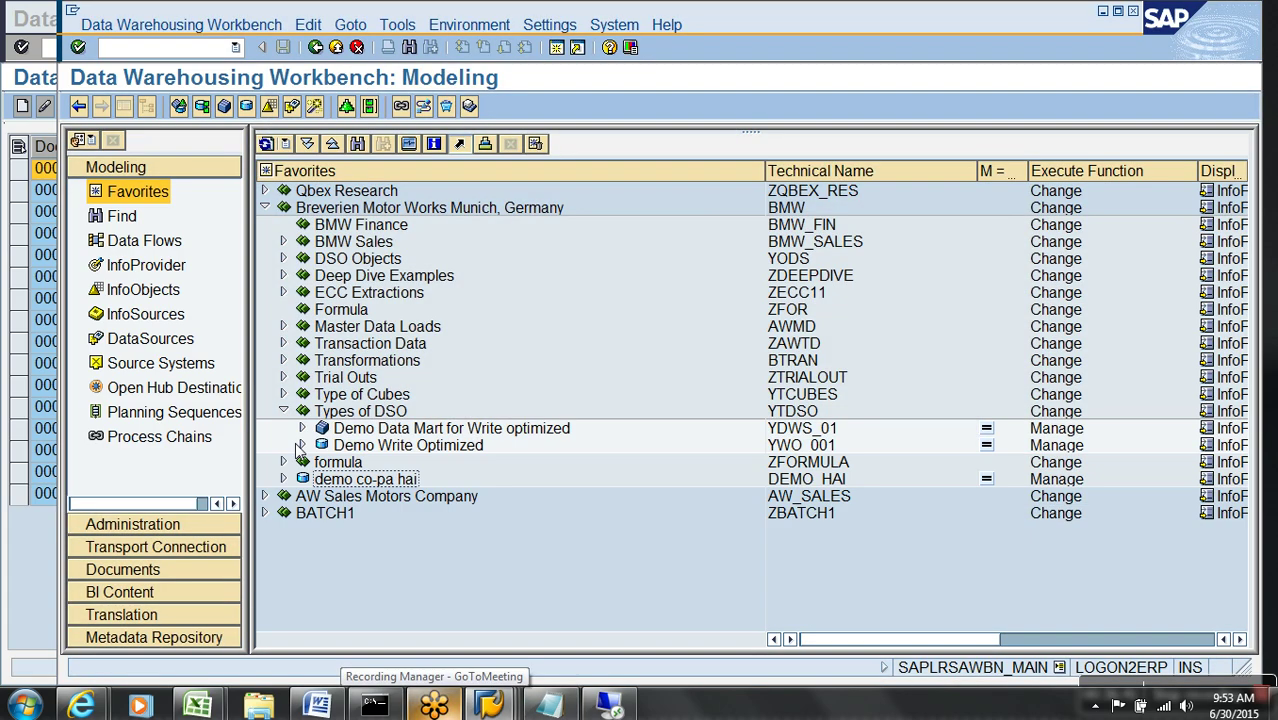
right_click(362, 411)
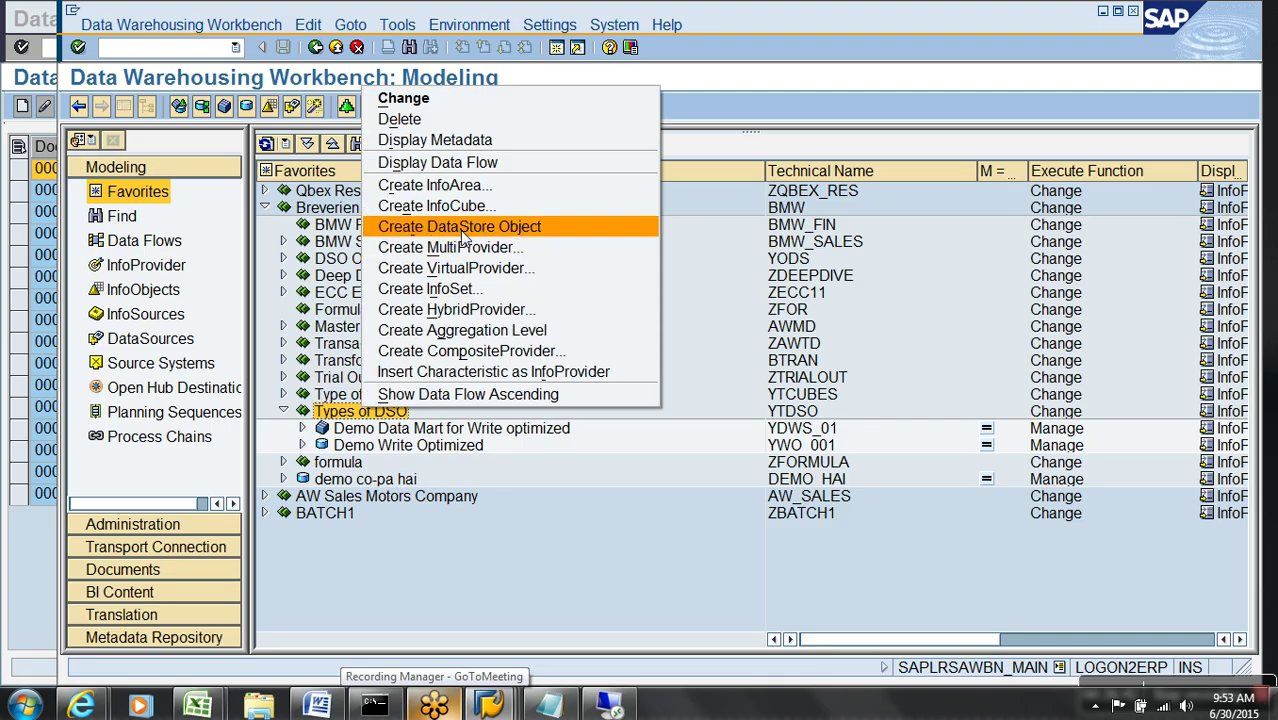
left_click(463, 226)
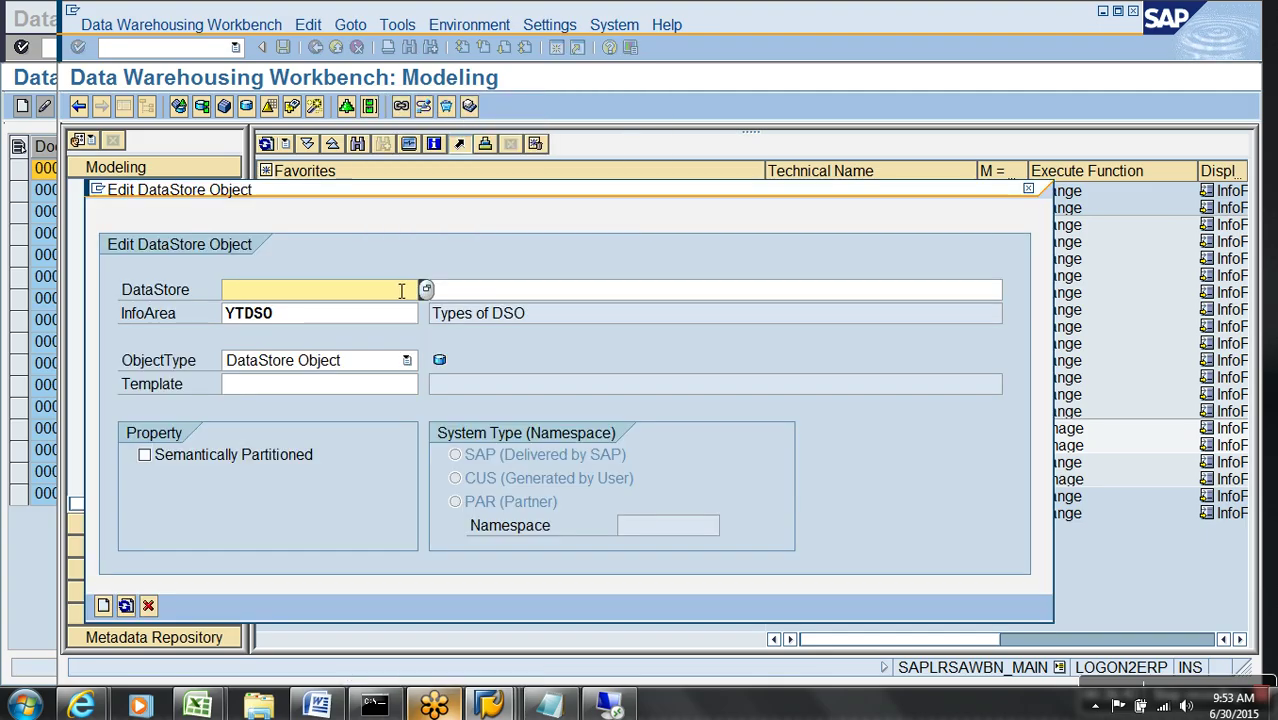
type("ydr_001")
key("Tab")
type("Demo Direct Update DSO")
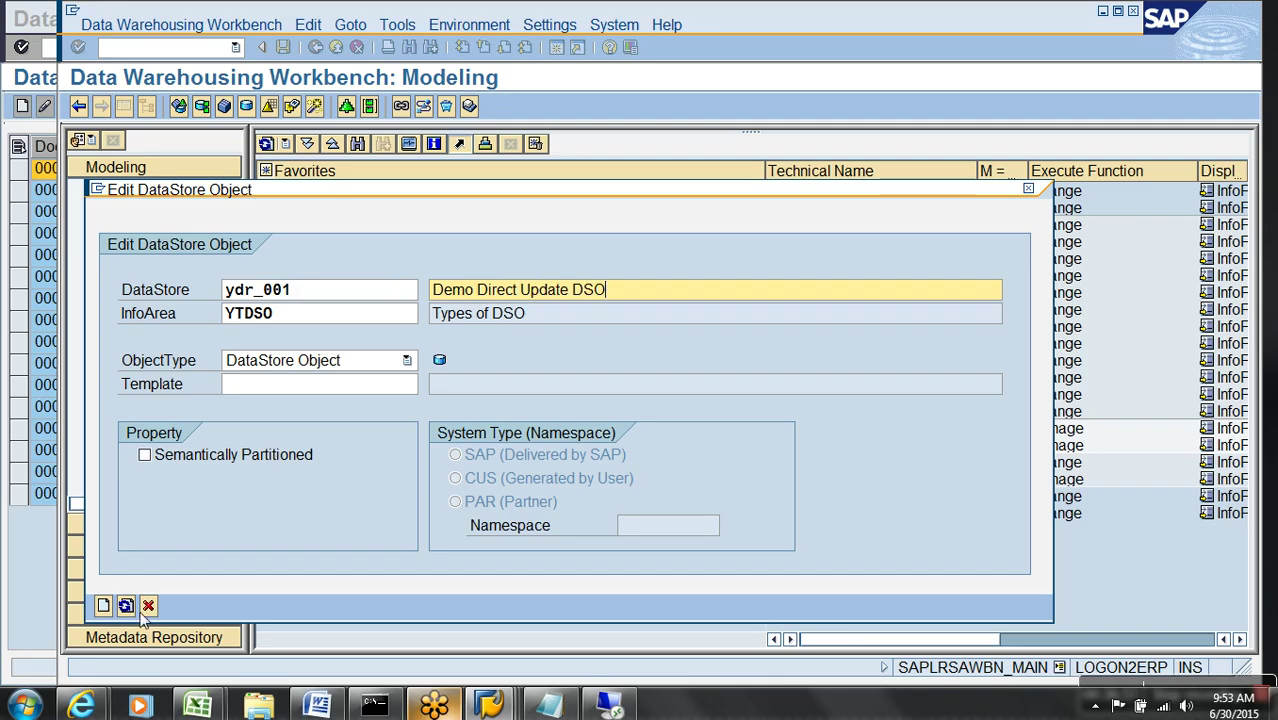
left_click(103, 605)
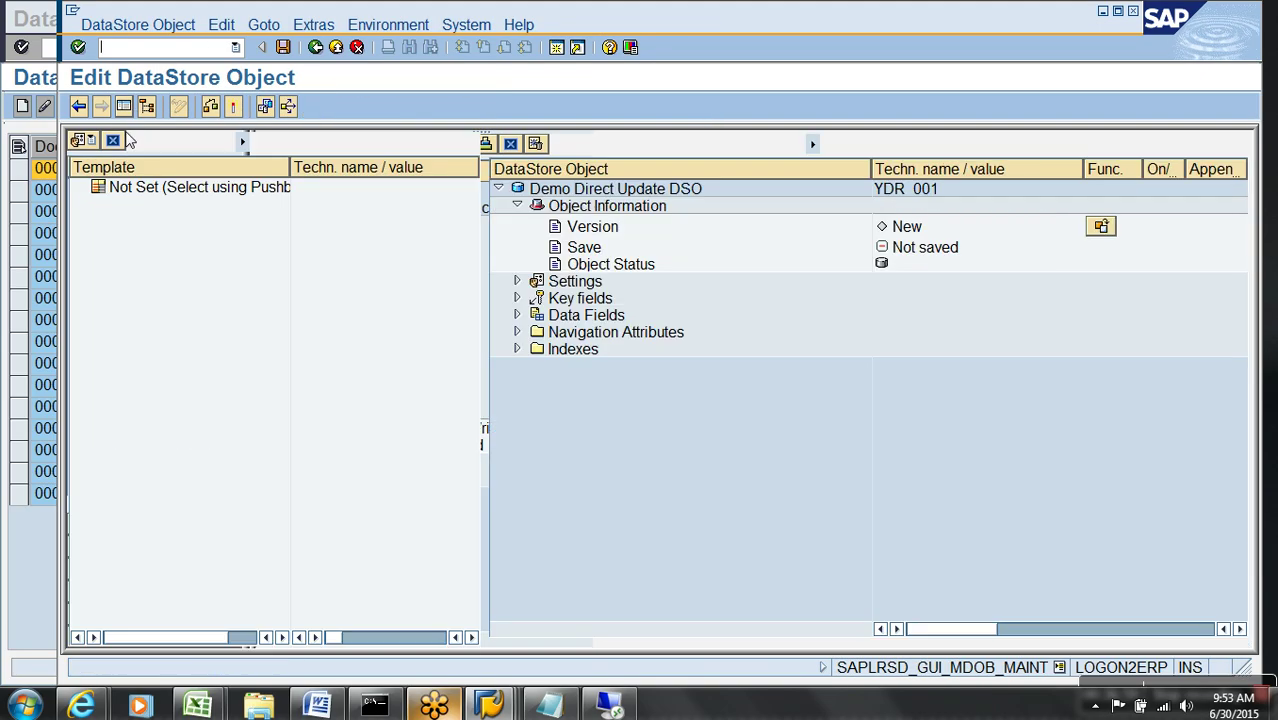
- From template YWO_001, add SALES DOCUMENT as key and NET AMOUNT, Currency key, Calendar day as data fields
left_click(108, 141)
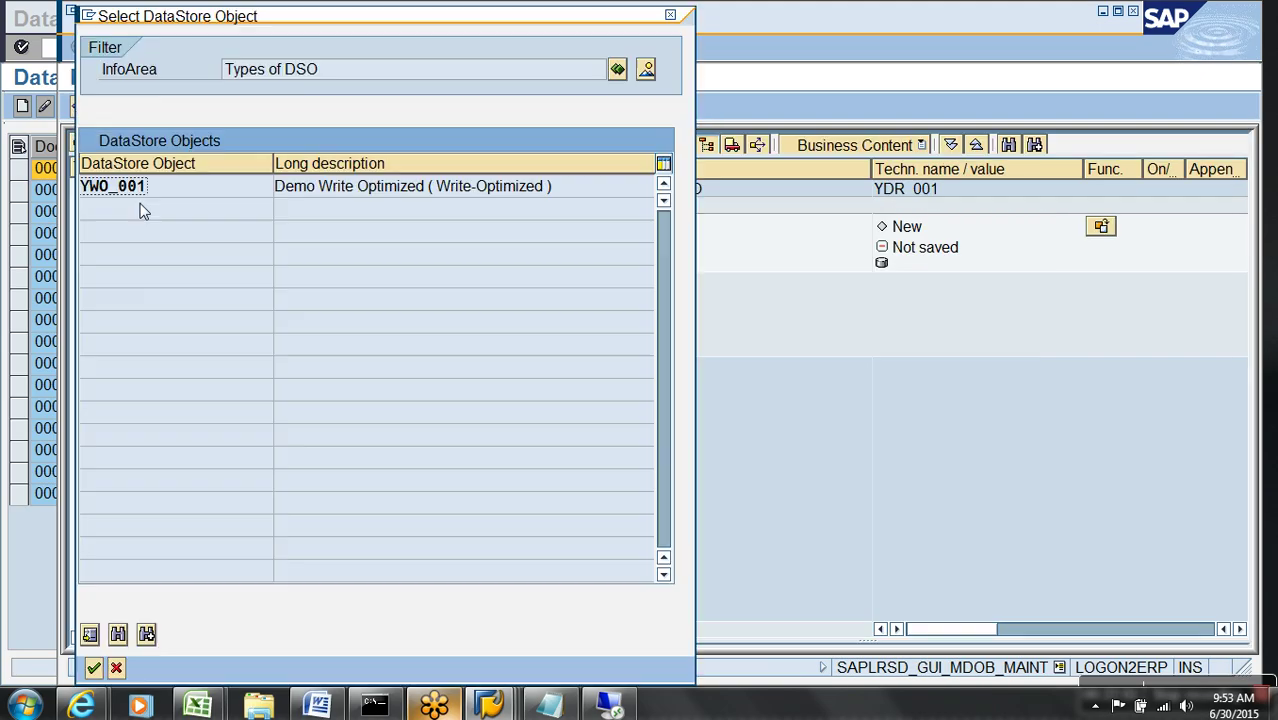
double_click(135, 186)
left_click(96, 203)
left_click_drag(210, 221, 583, 302)
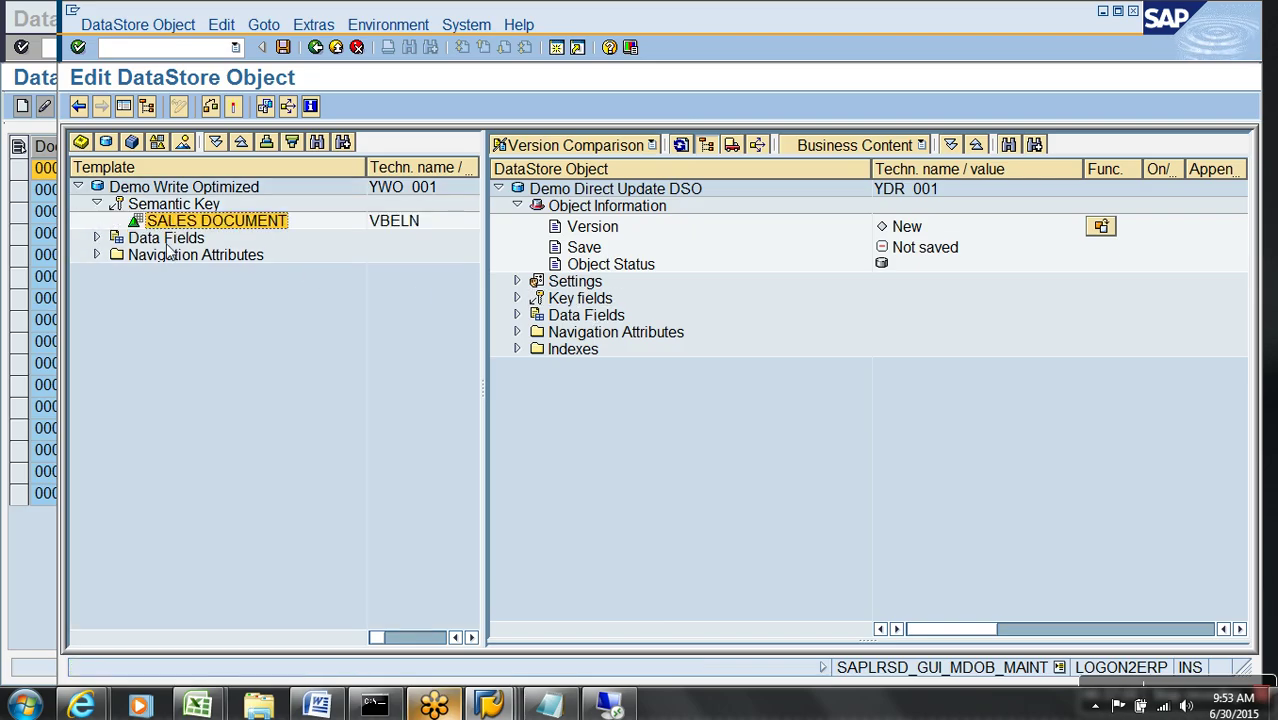
left_click(97, 238)
left_click(200, 256)
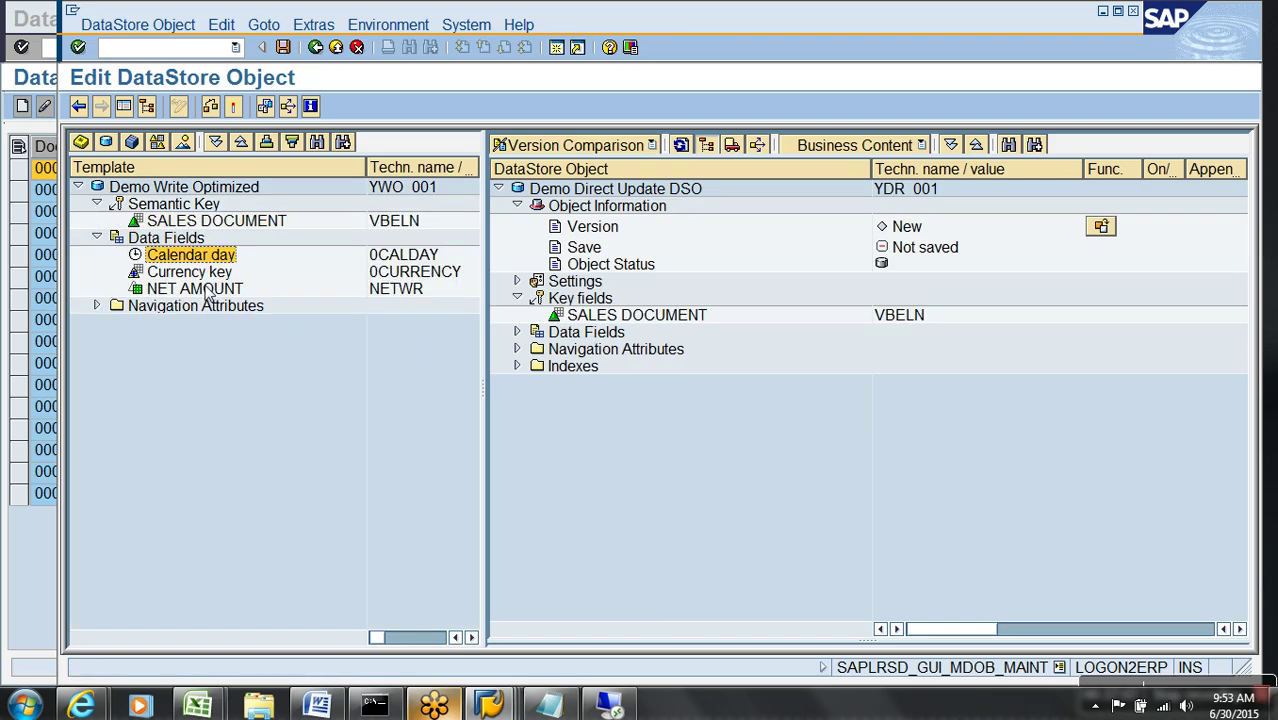
left_click(210, 290, "shift")
left_click_drag(207, 258, 585, 332)
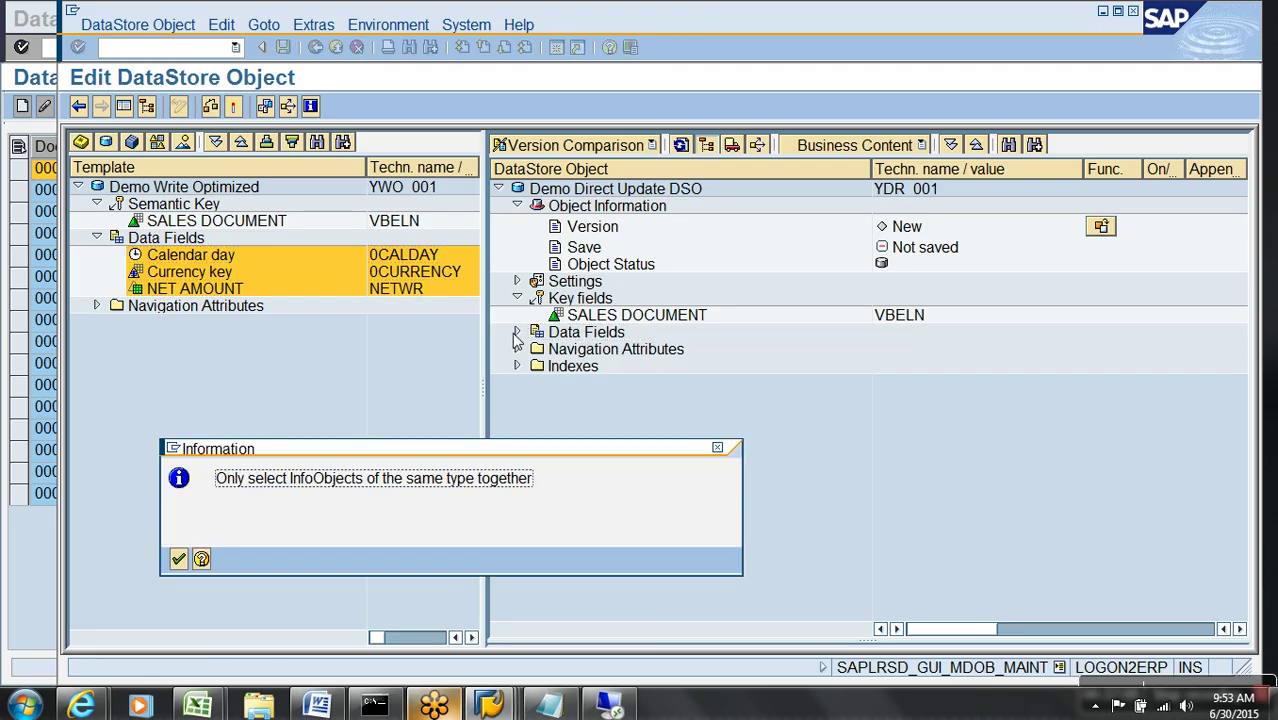
left_click(178, 558)
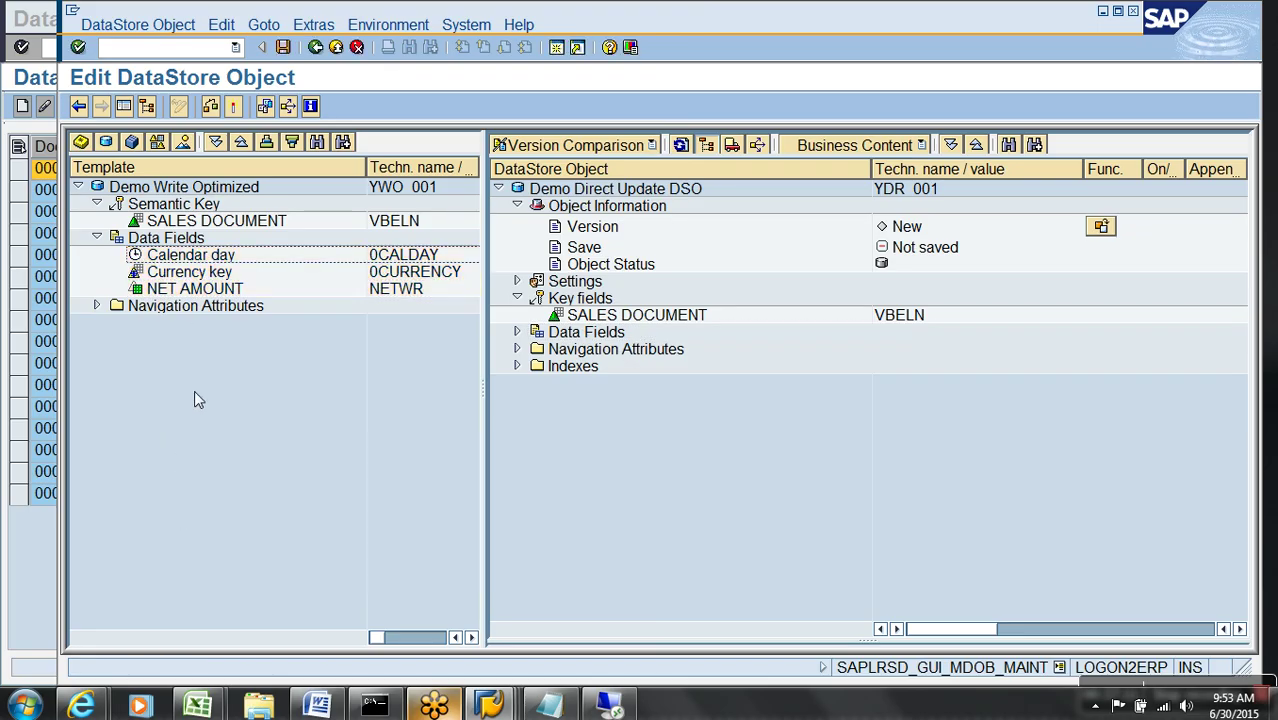
left_click_drag(203, 290, 586, 334)
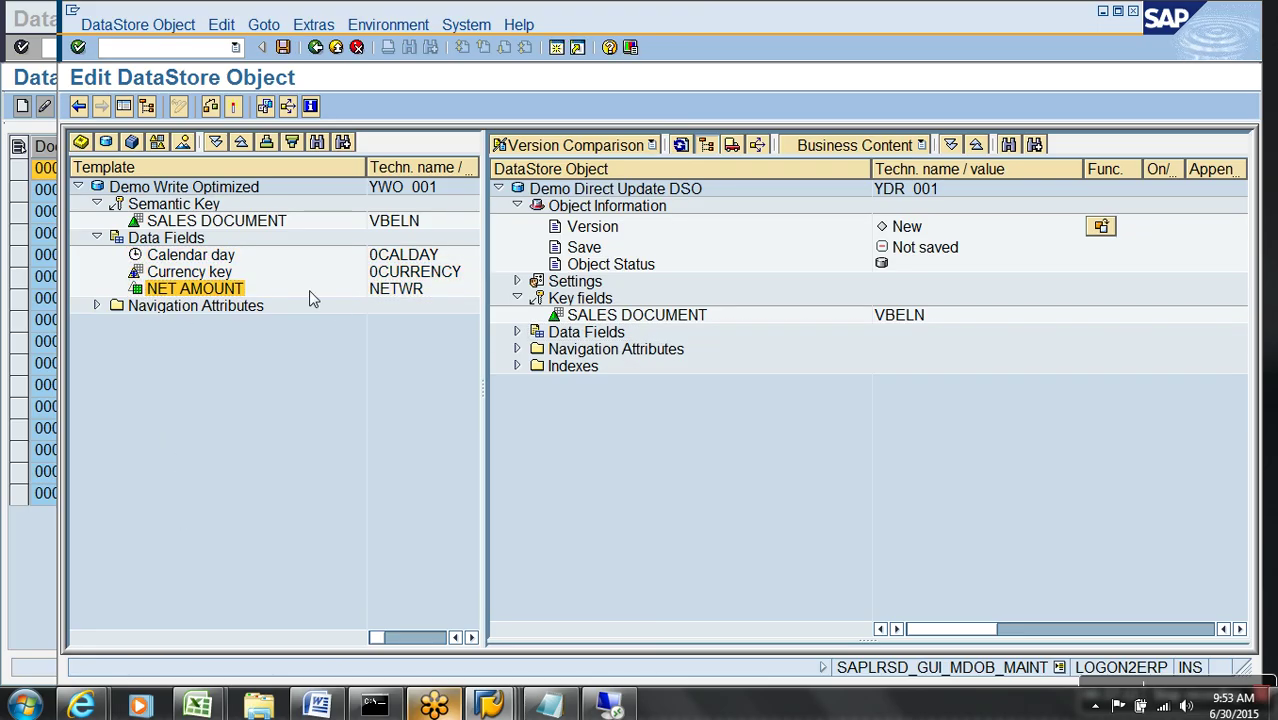
left_click_drag(236, 259, 580, 343)
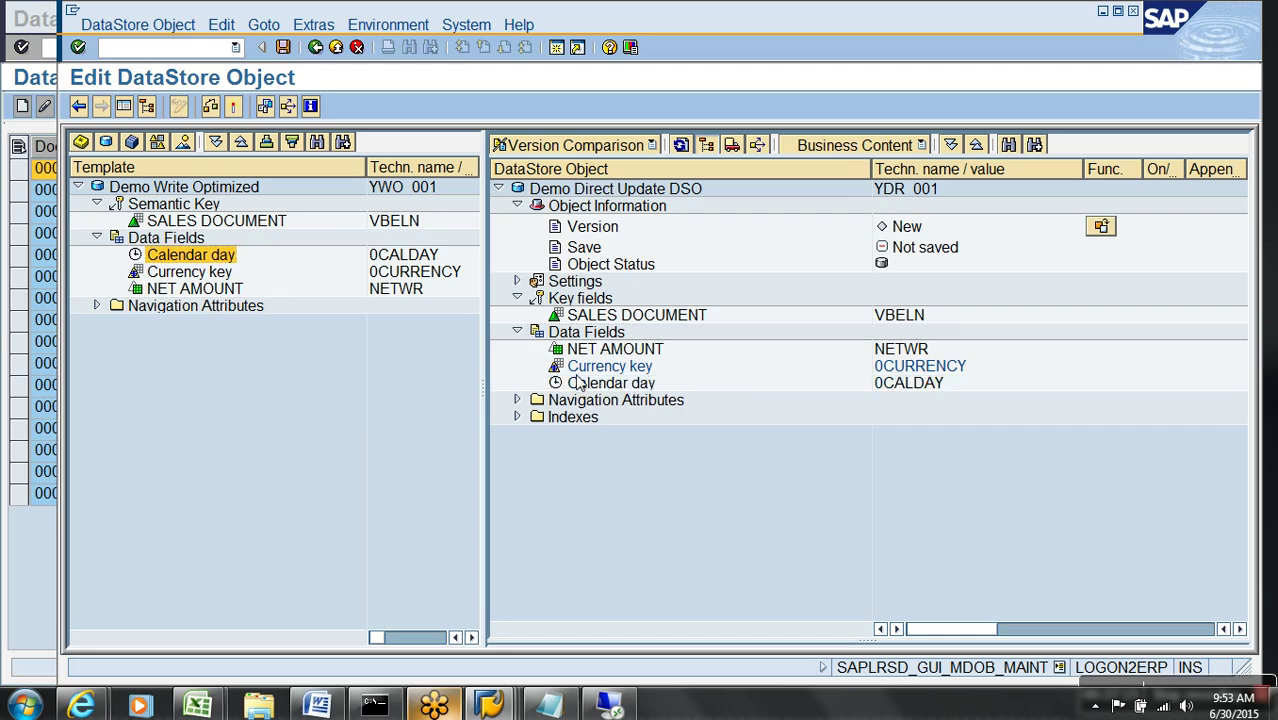
- Set the DataStore object type to Direct Update and activate YDR_001
left_click(519, 283)
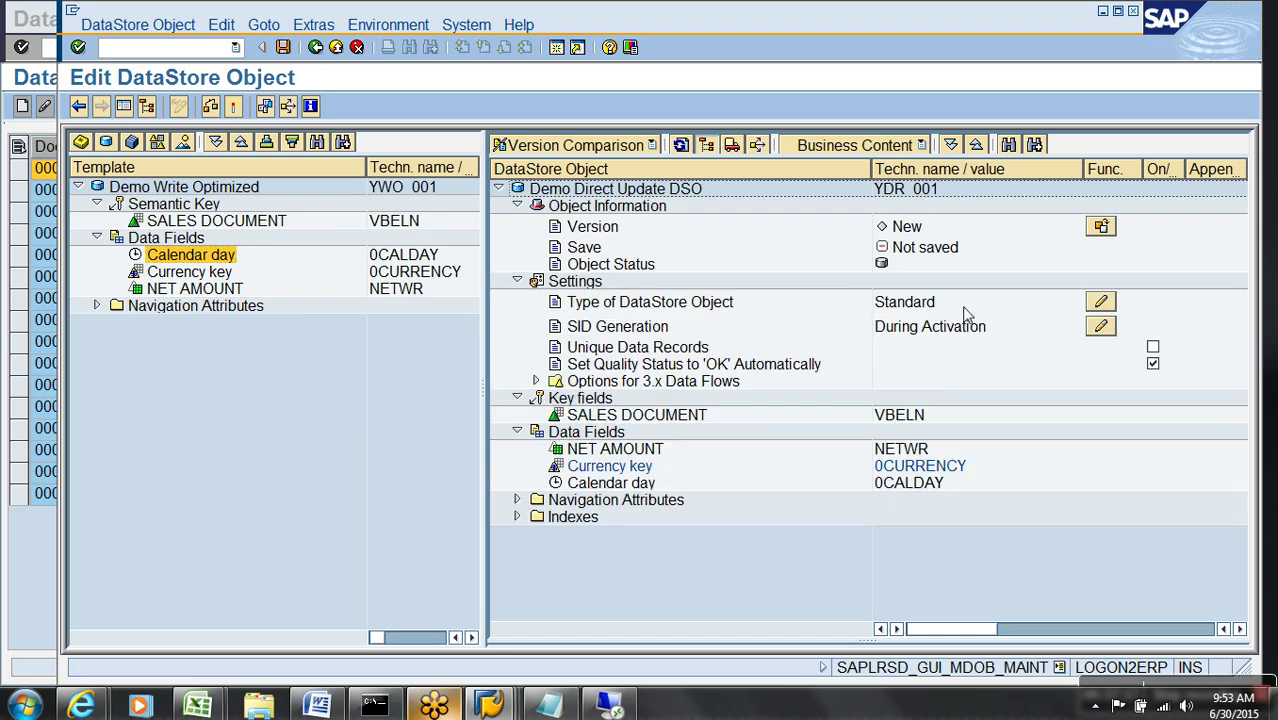
left_click(1101, 301)
left_click(145, 318)
left_click(93, 393)
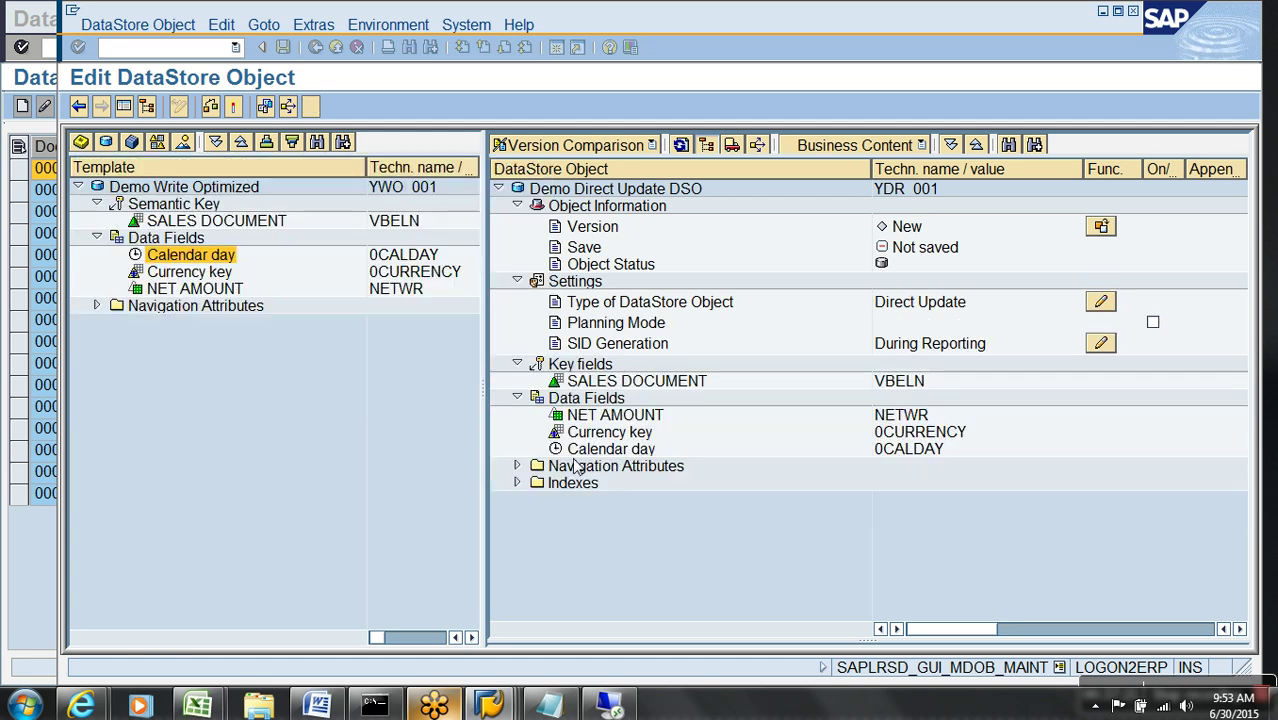
left_click(517, 282)
left_click(517, 206)
left_click(601, 258)
left_click(604, 309)
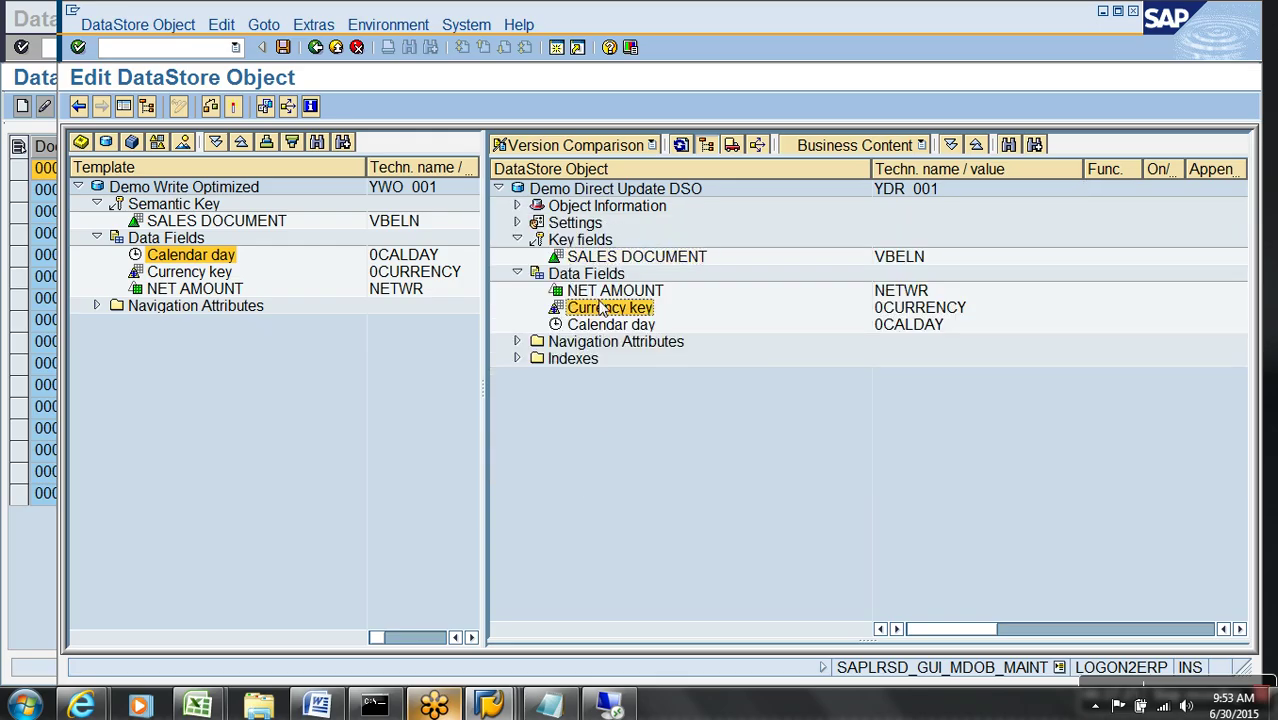
left_click(236, 110)
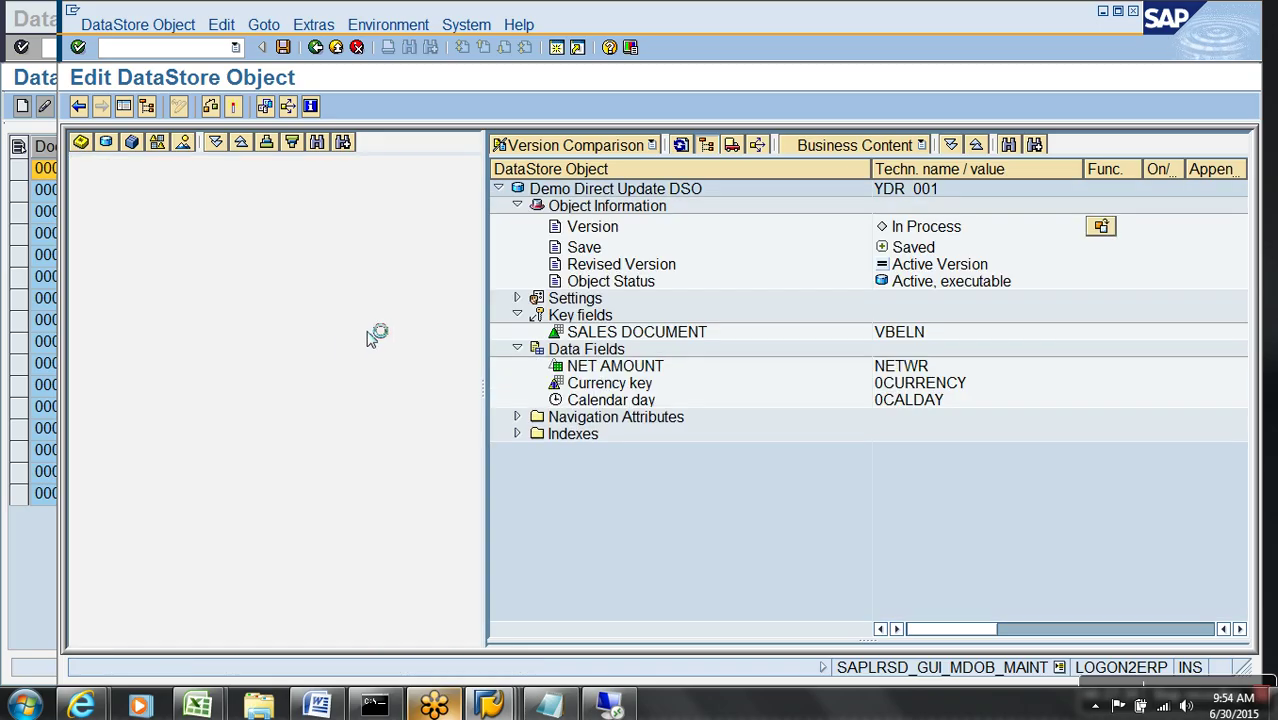
- From Dictionary/DB status, browse the change log table in the Data Browser and confirm it is empty
left_click(313, 24)
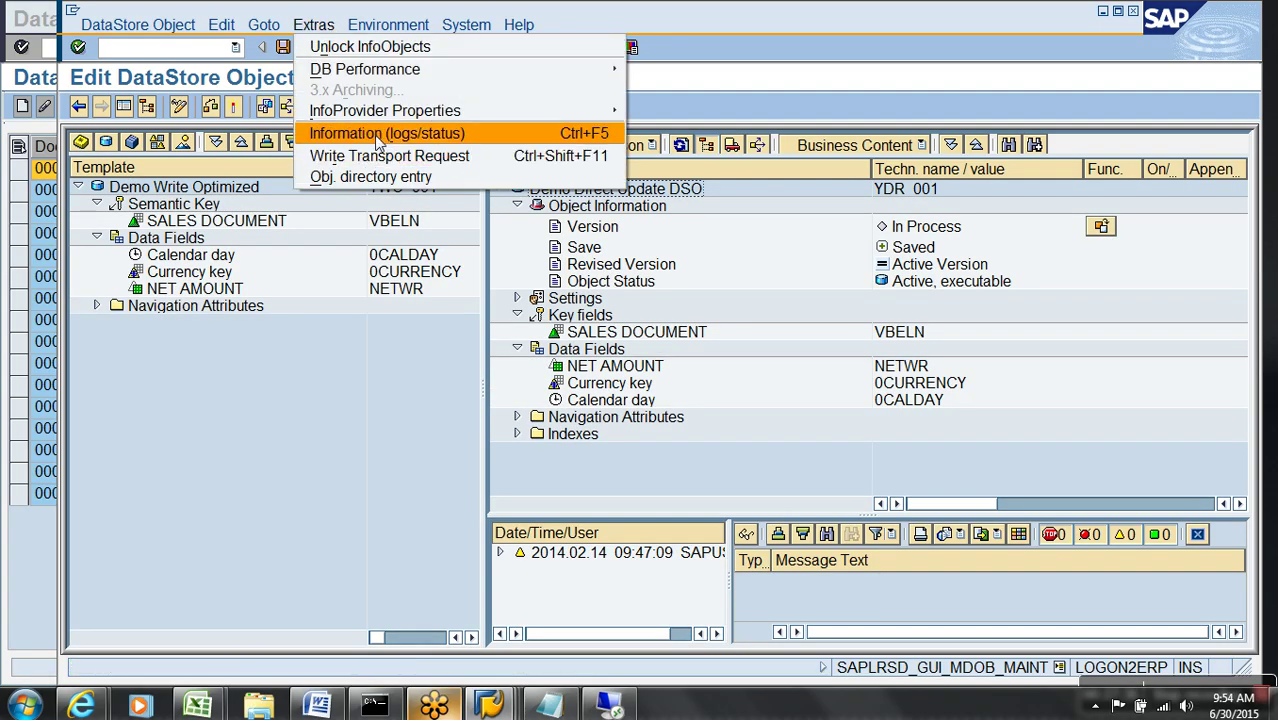
left_click(378, 134)
left_click(630, 340)
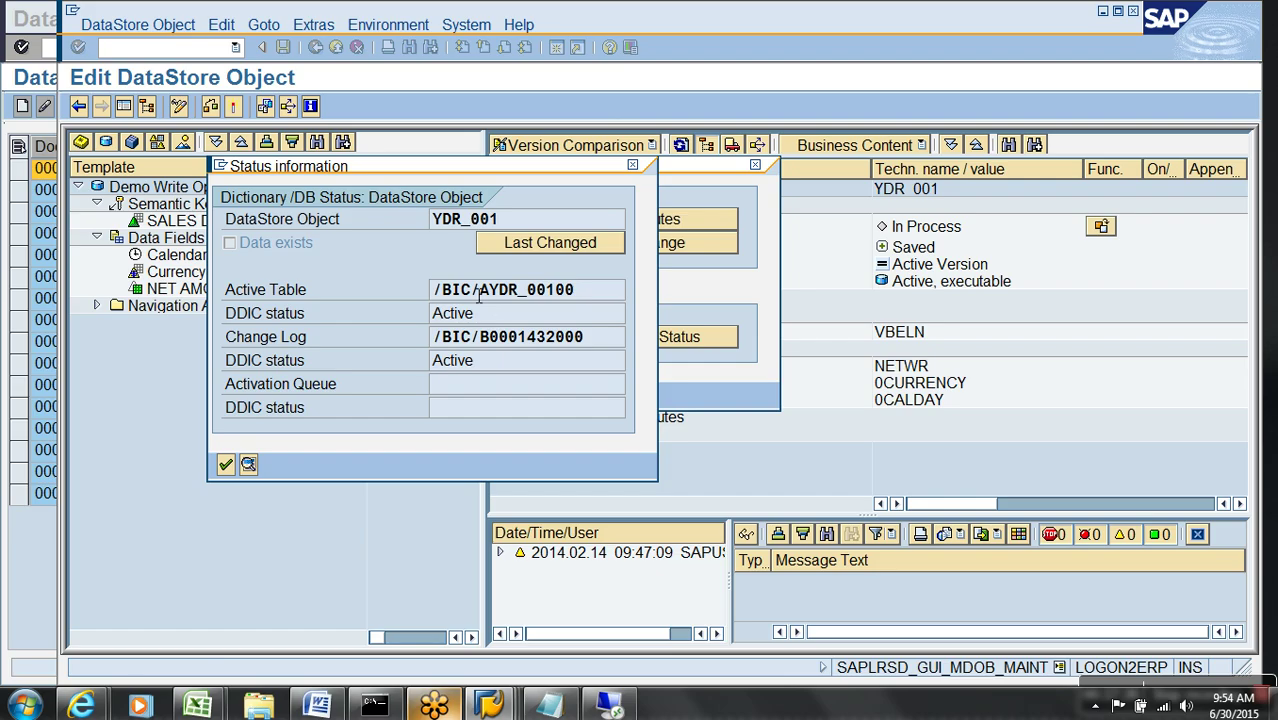
left_click_drag(613, 344, 381, 357)
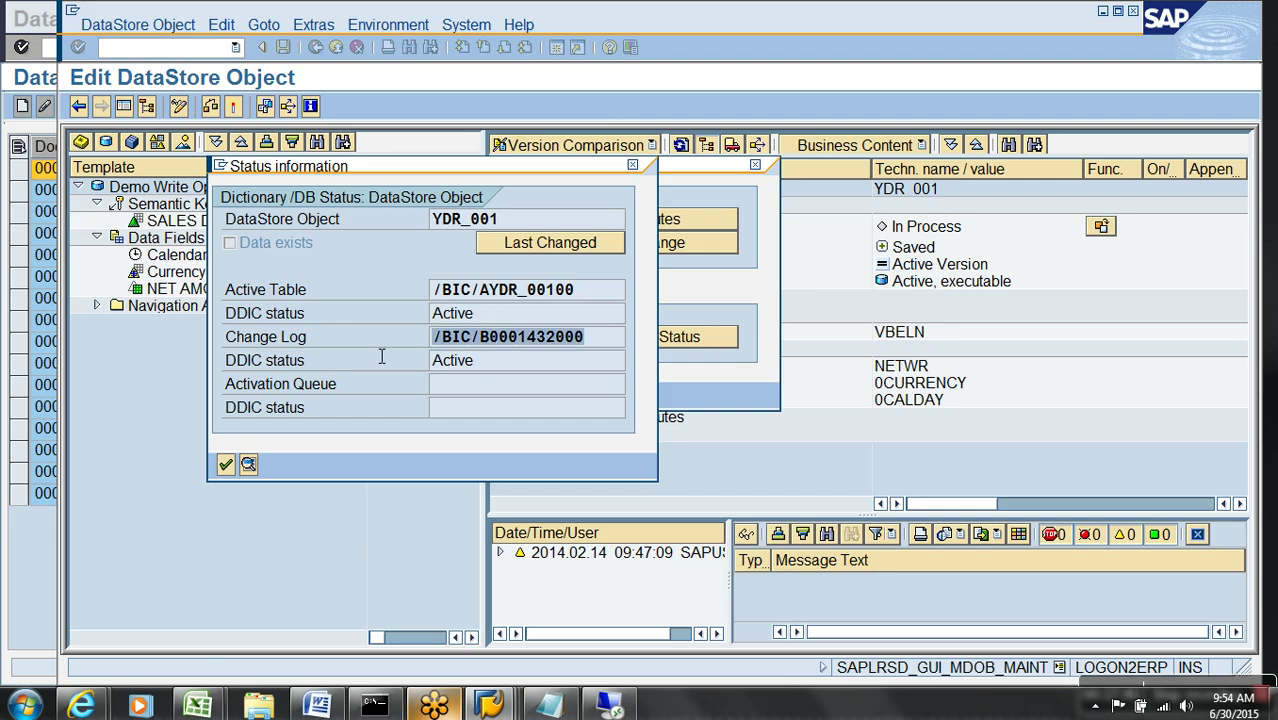
double_click(548, 338)
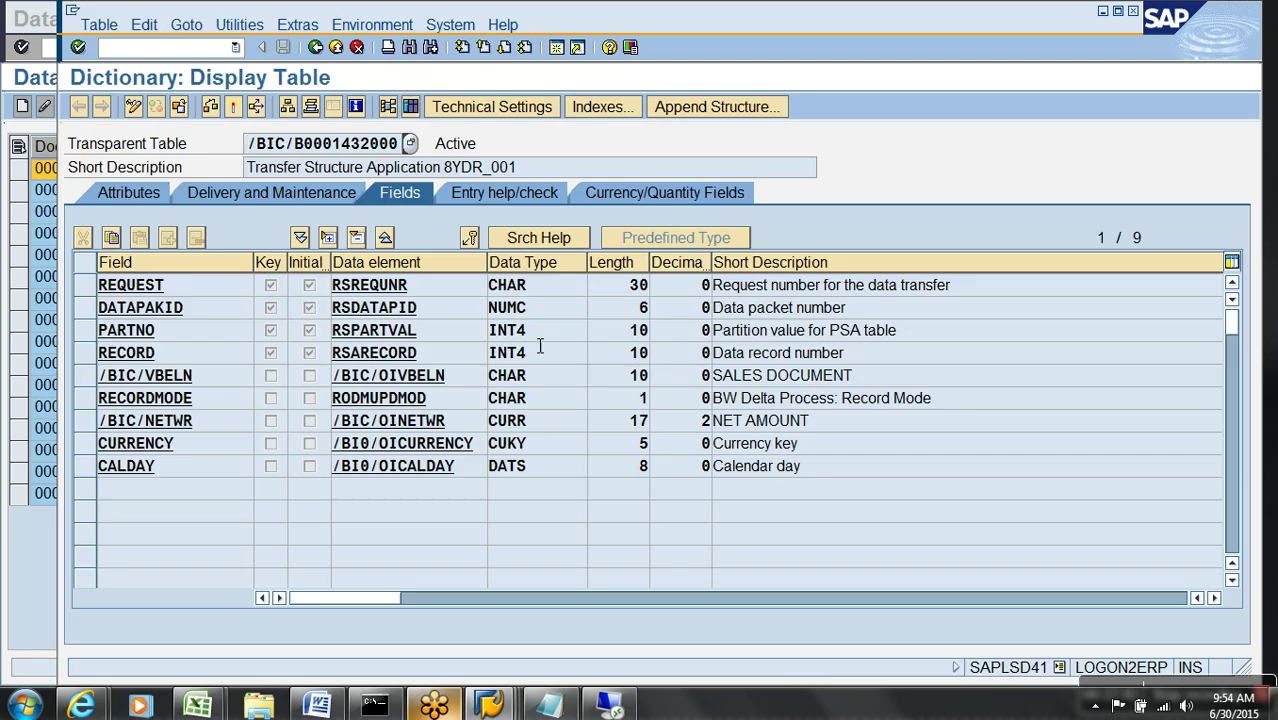
left_click(411, 107)
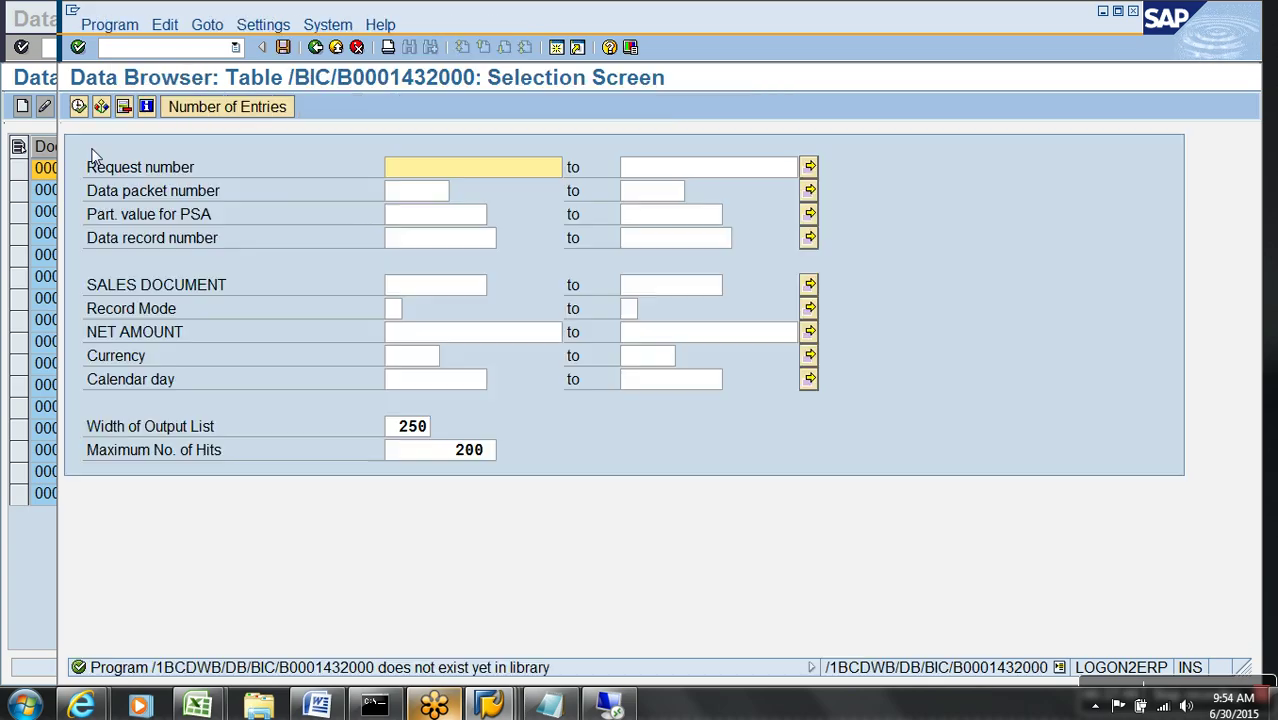
left_click(79, 106)
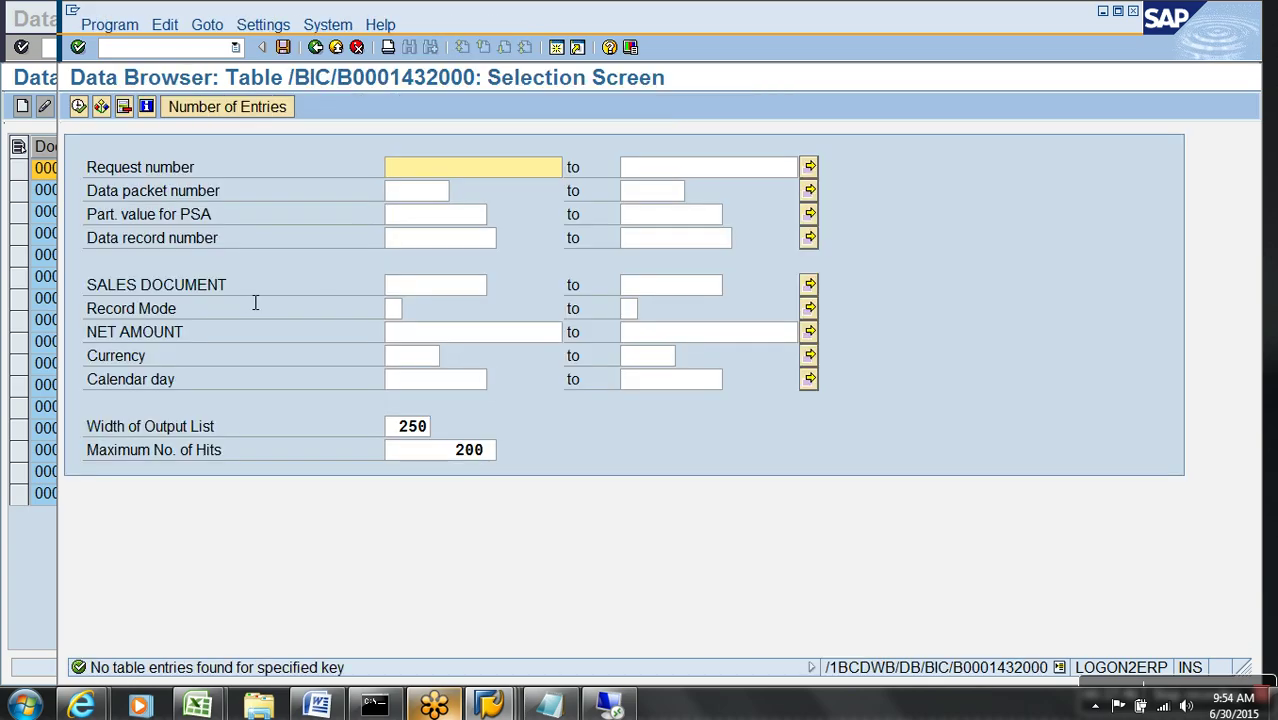
left_click(316, 48)
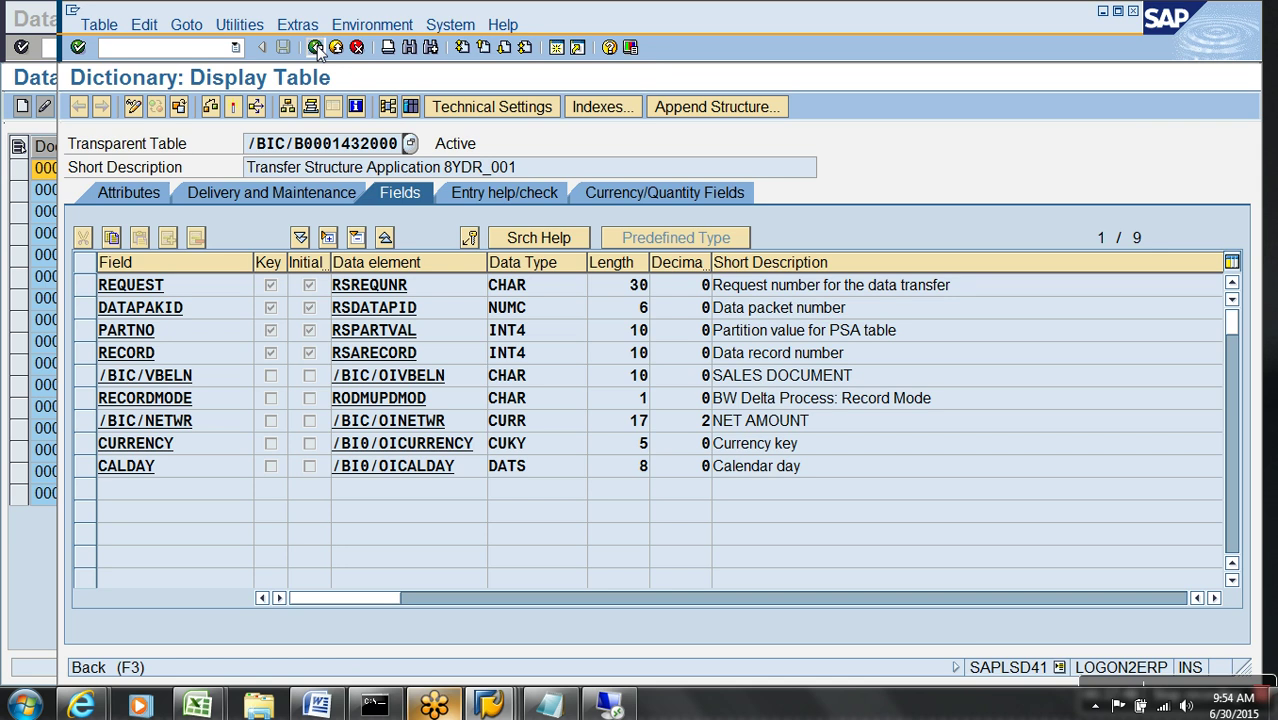
left_click(316, 48)
- Note active table /BIC/AYDR_00100, close the status information and return to the Modeling view
left_click_drag(594, 292, 418, 285)
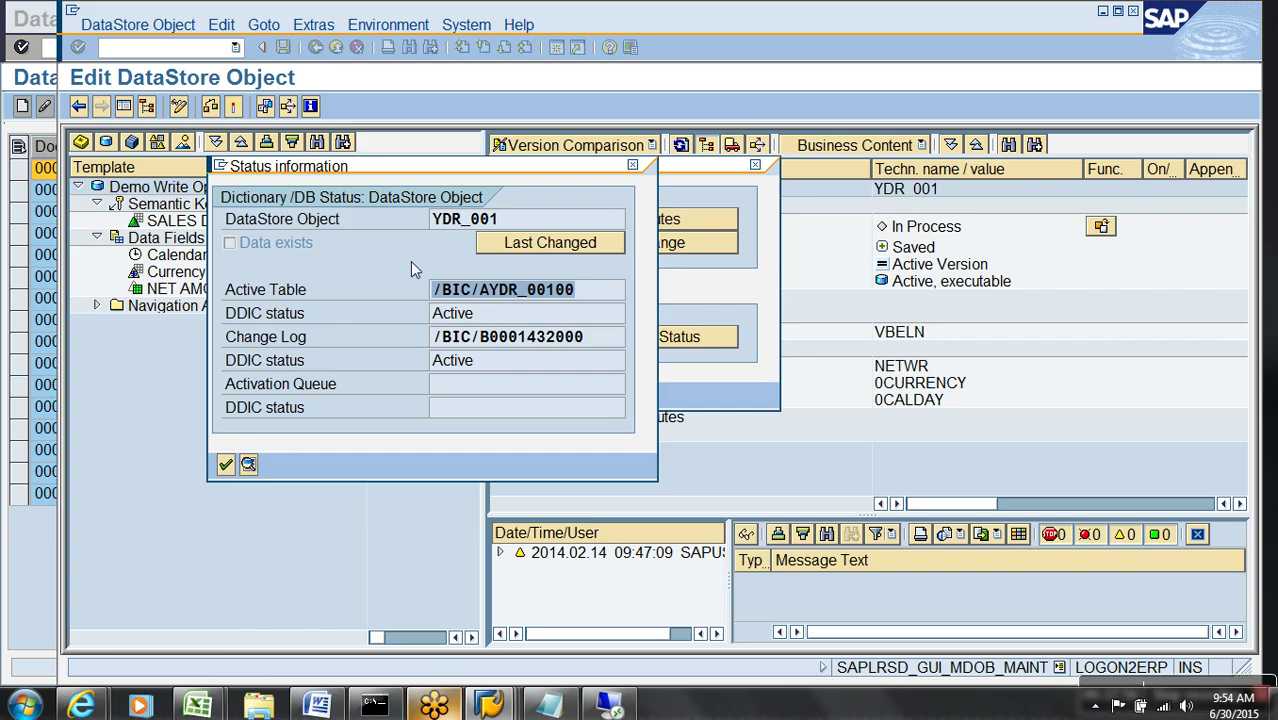
left_click(226, 464)
left_click(227, 399)
left_click(338, 48)
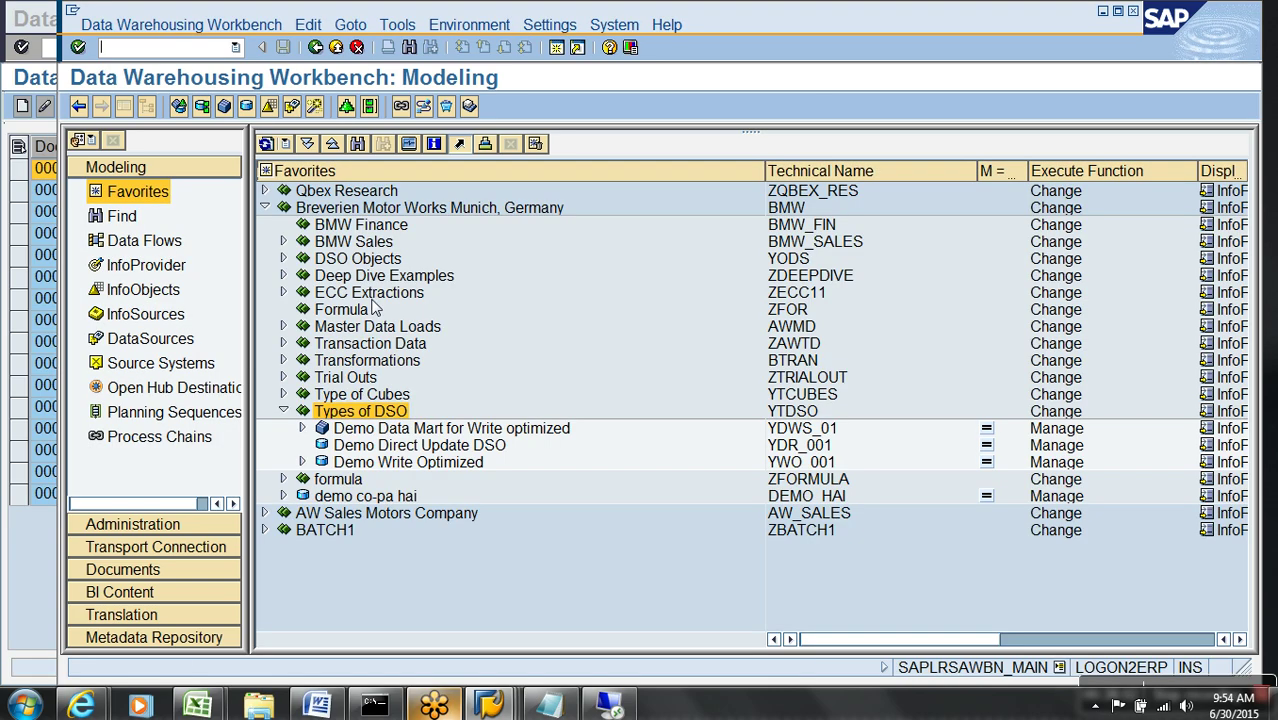
- Start a new transformation into the Demo Data Mart for Write optimized cube YDWS_01
right_click(448, 450)
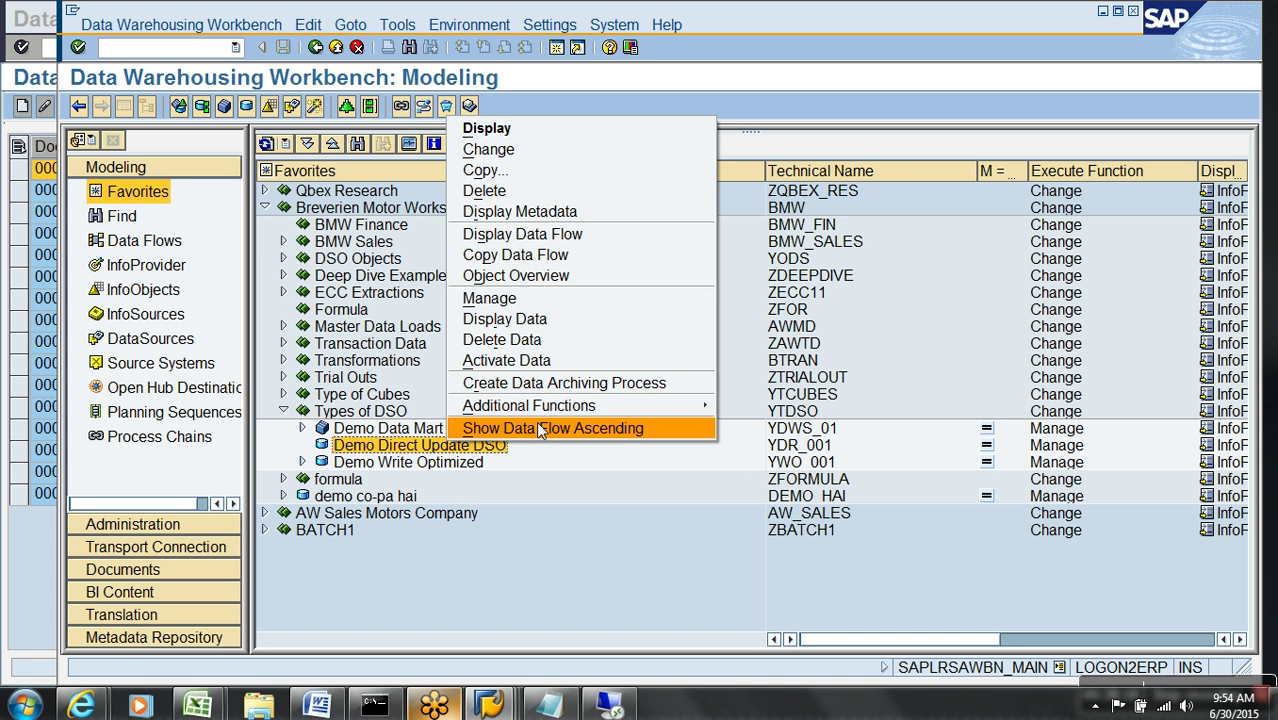
left_click(538, 428)
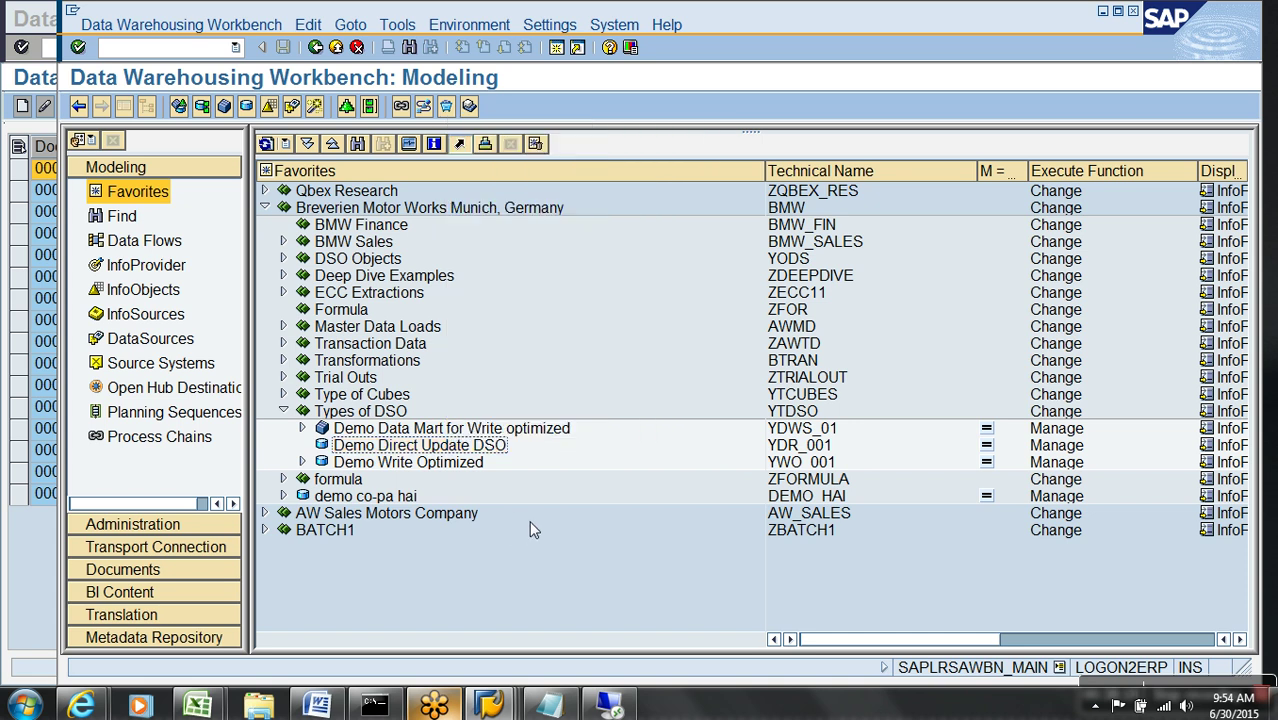
left_click(799, 446)
right_click(562, 428)
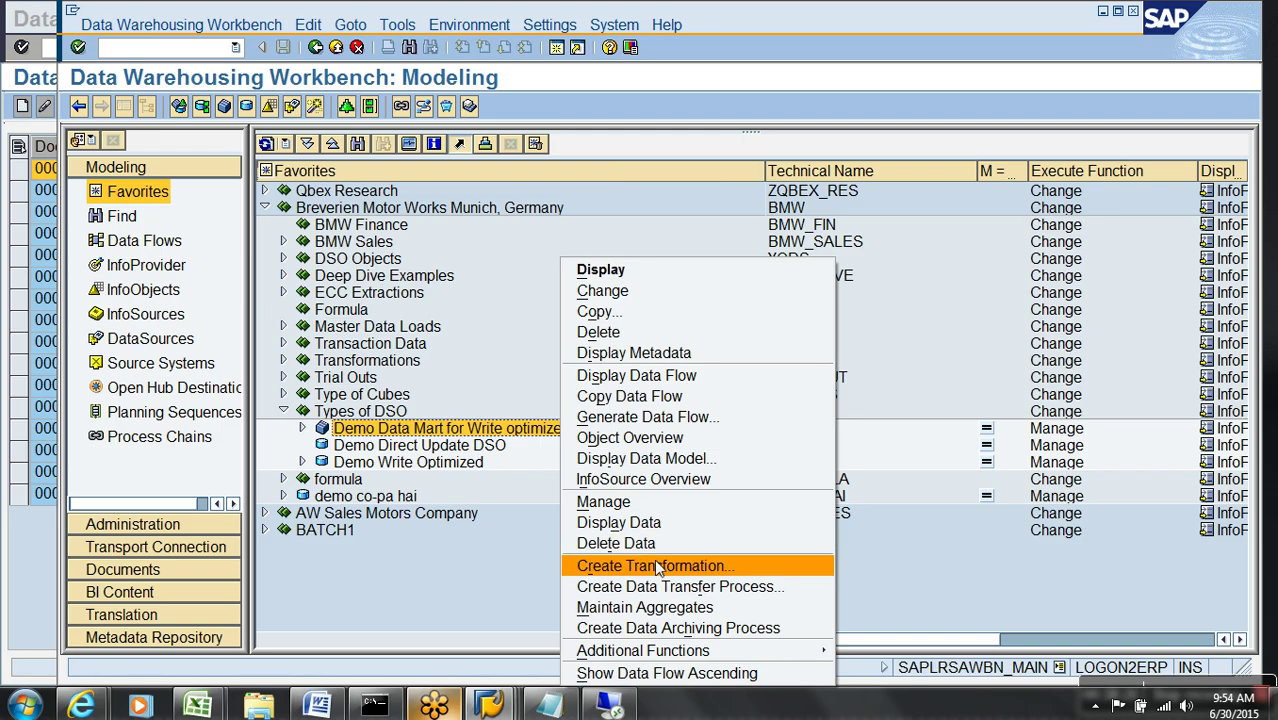
left_click(657, 566)
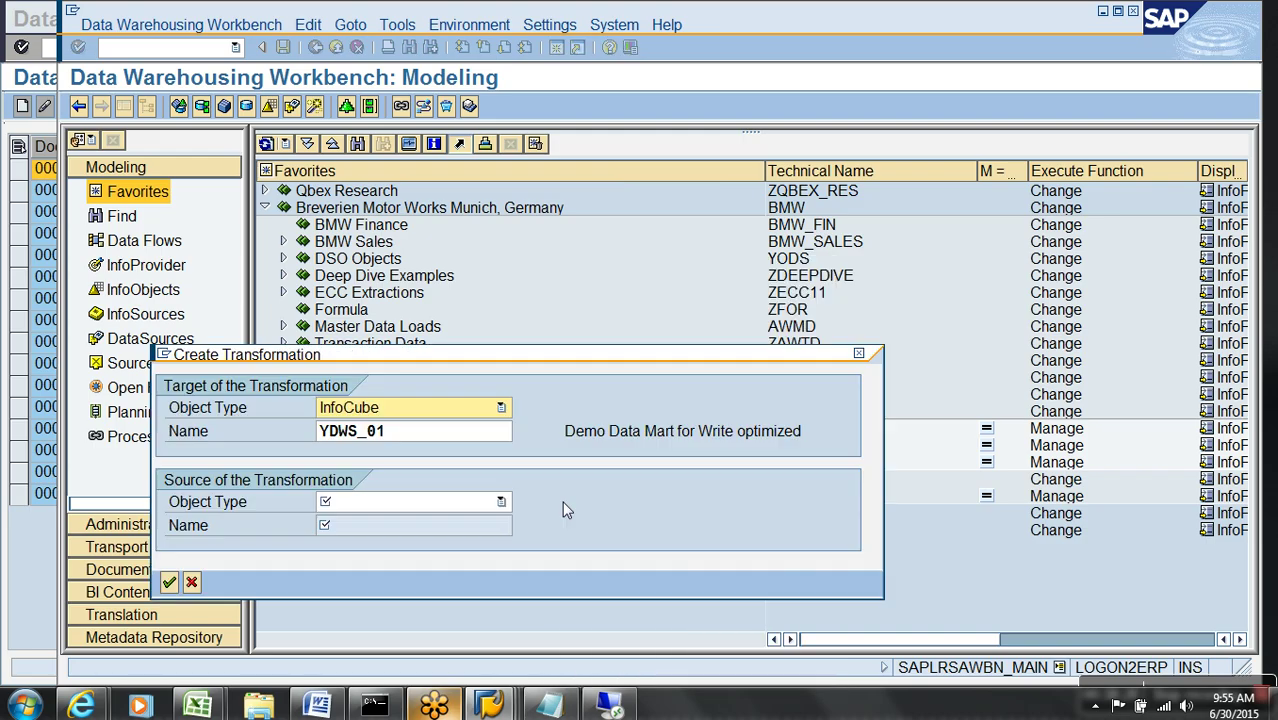
- Set DataStore Object YDR_001 as the source, activate the transformation and go back
left_click(410, 501)
left_click(409, 522)
left_click(434, 503)
left_click(379, 548)
left_click(395, 535)
type("YDR_001")
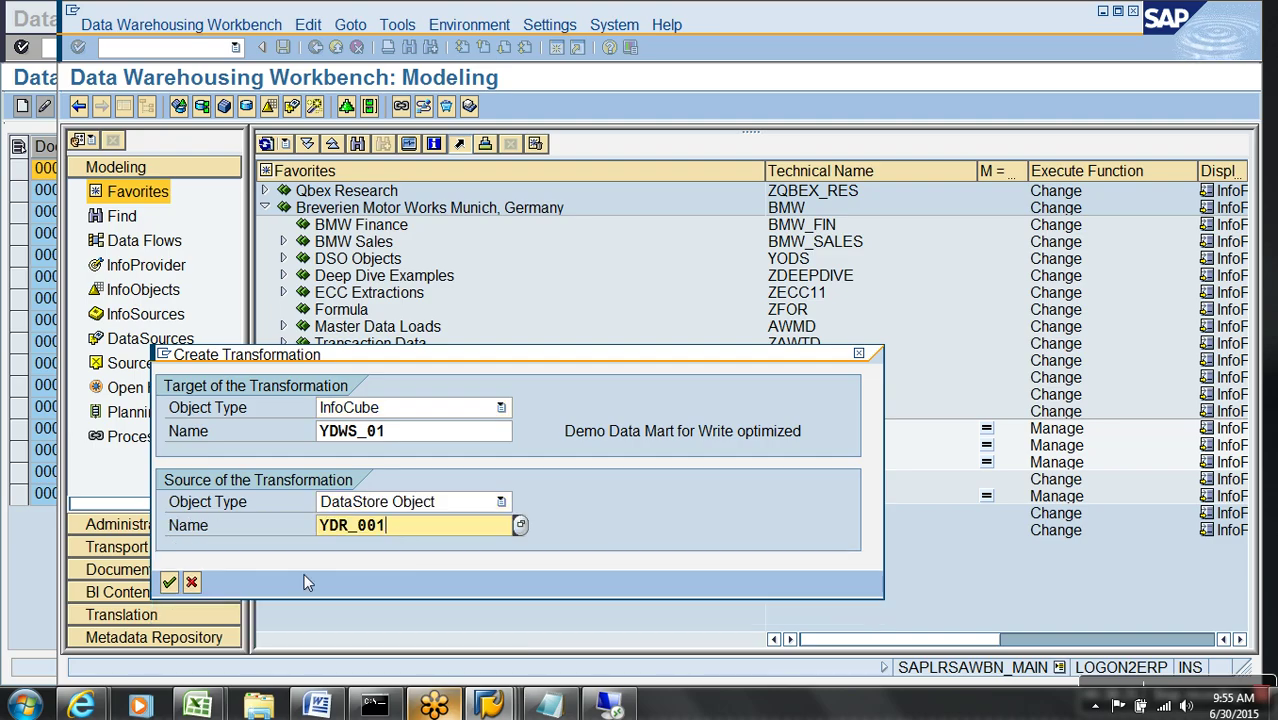
left_click(170, 583)
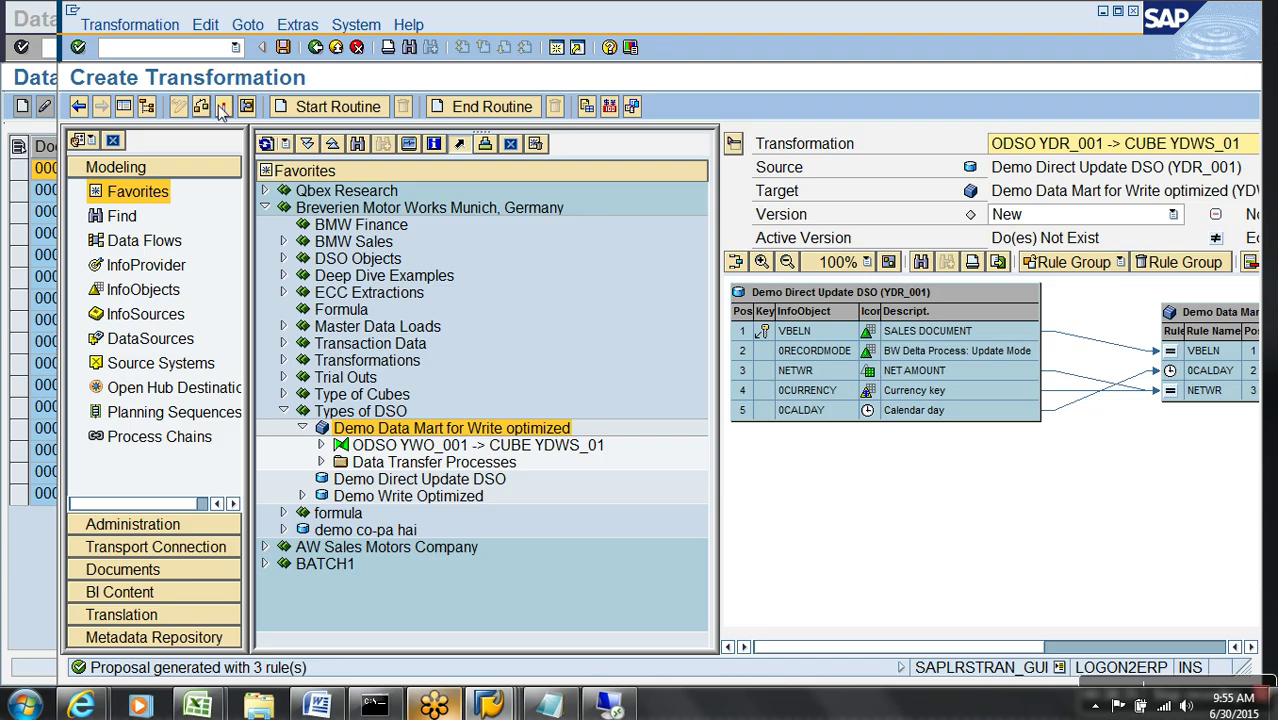
left_click(224, 107)
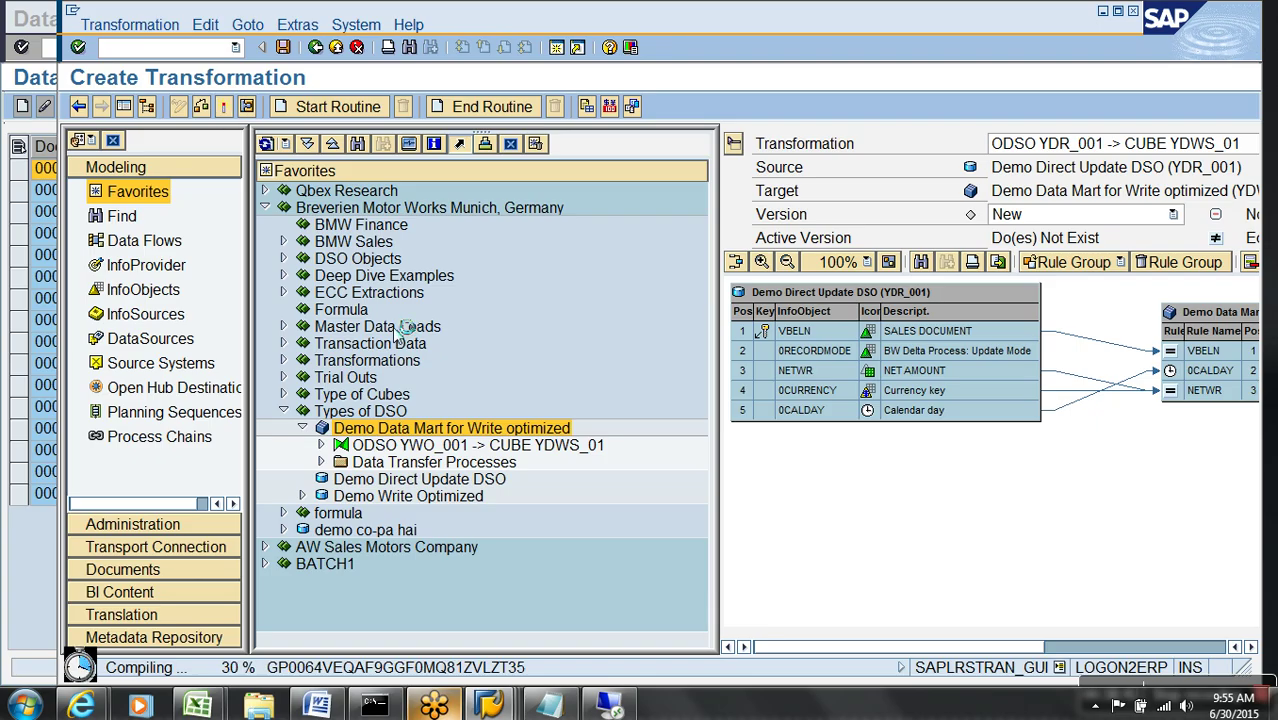
left_click(336, 47)
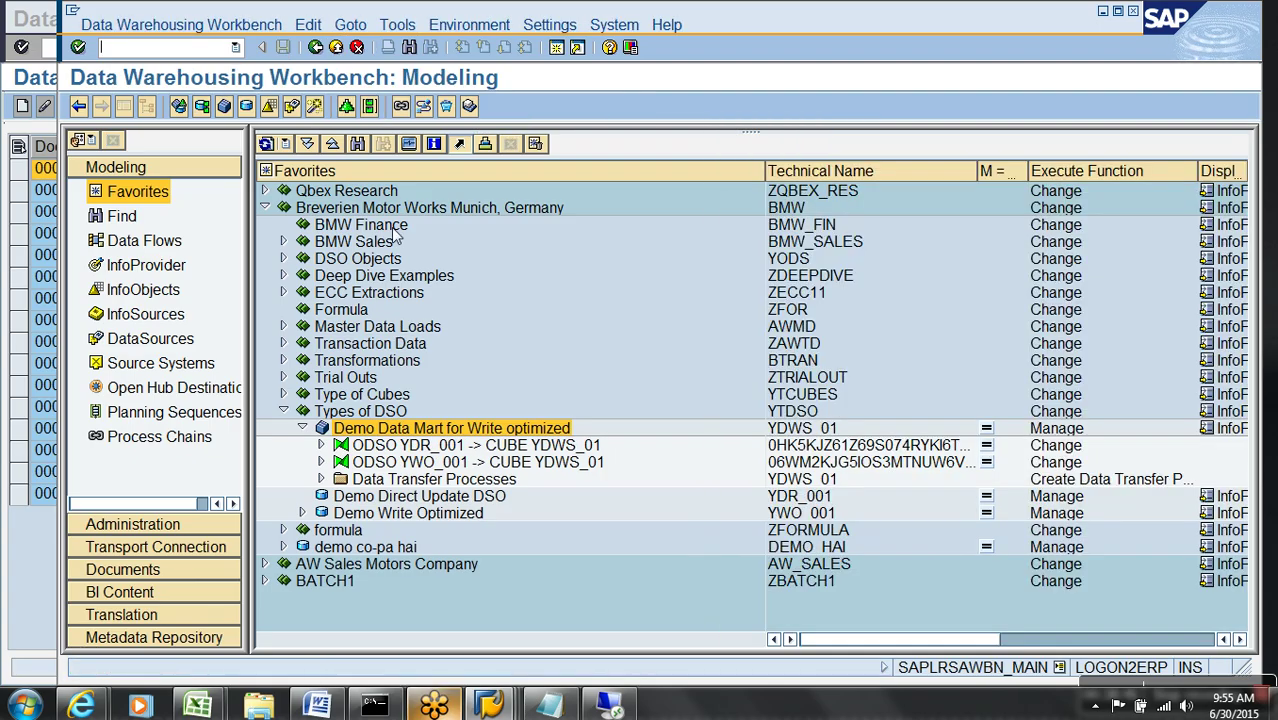
- Create a data transfer process into YDWS_01 with Demo Direct Update DSO YDR_001 as source
left_click(395, 468)
right_click(398, 481)
right_click(398, 481)
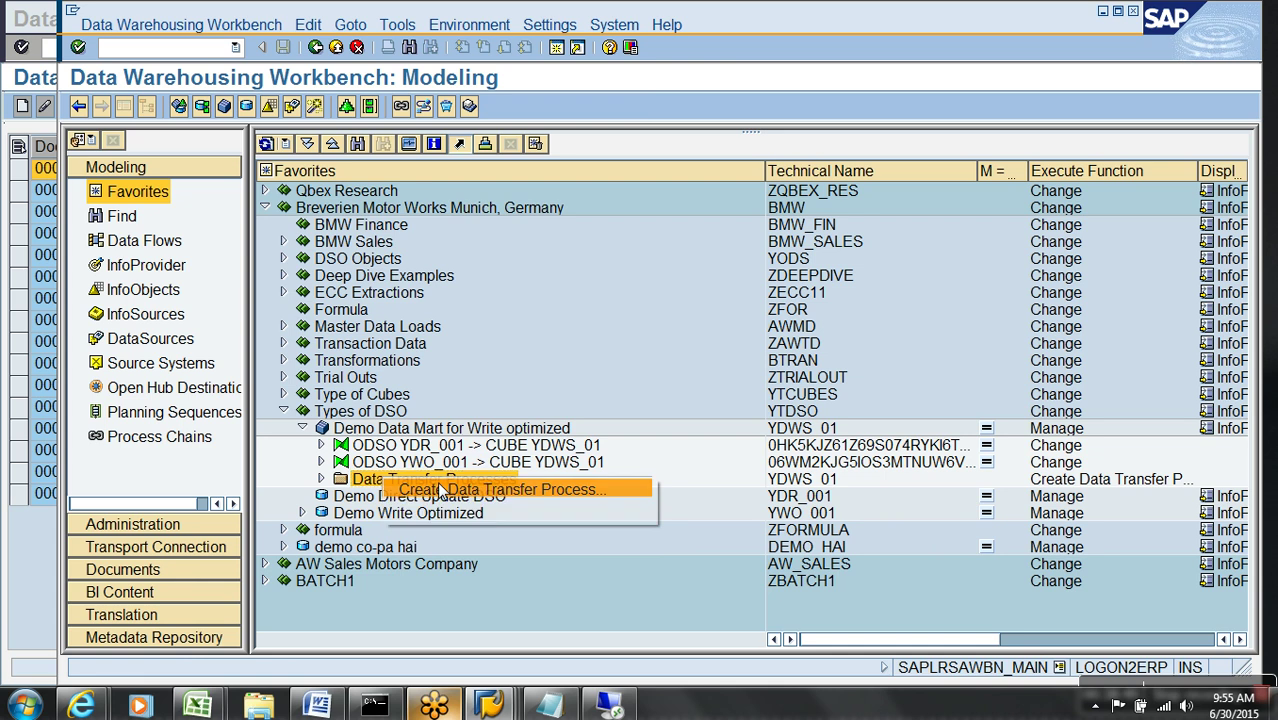
left_click(460, 488)
left_click(617, 572)
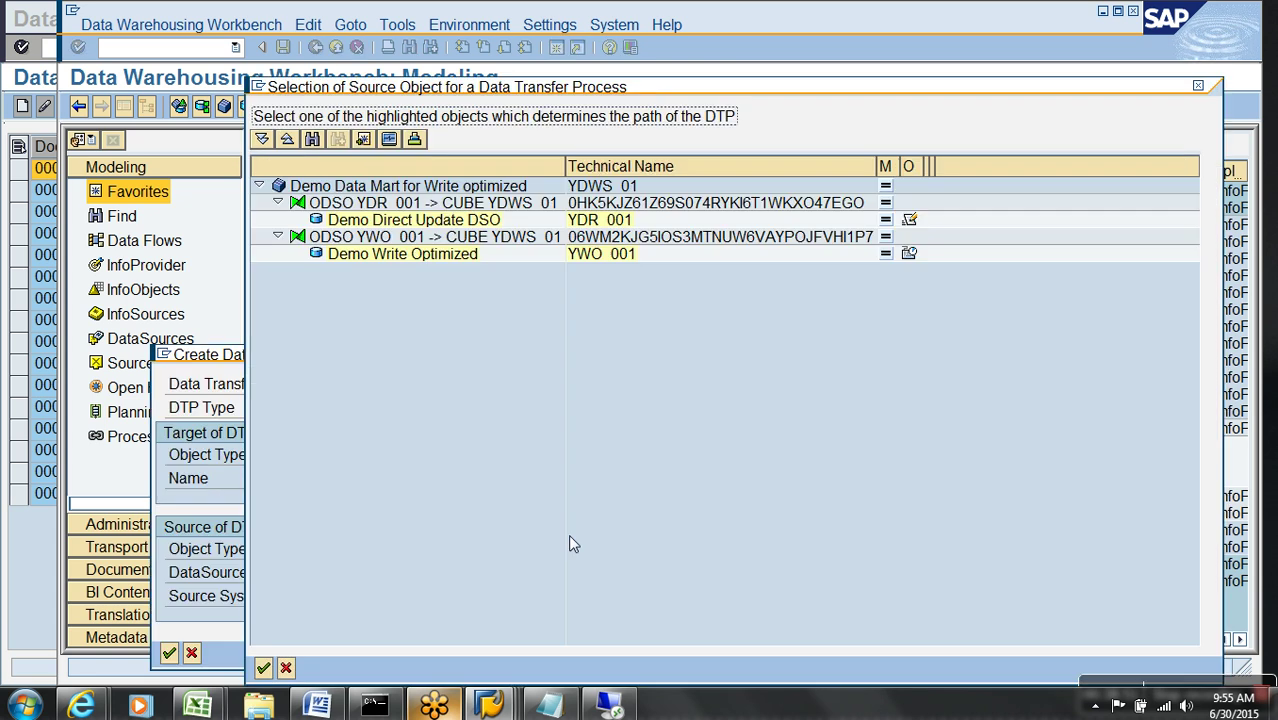
double_click(405, 222)
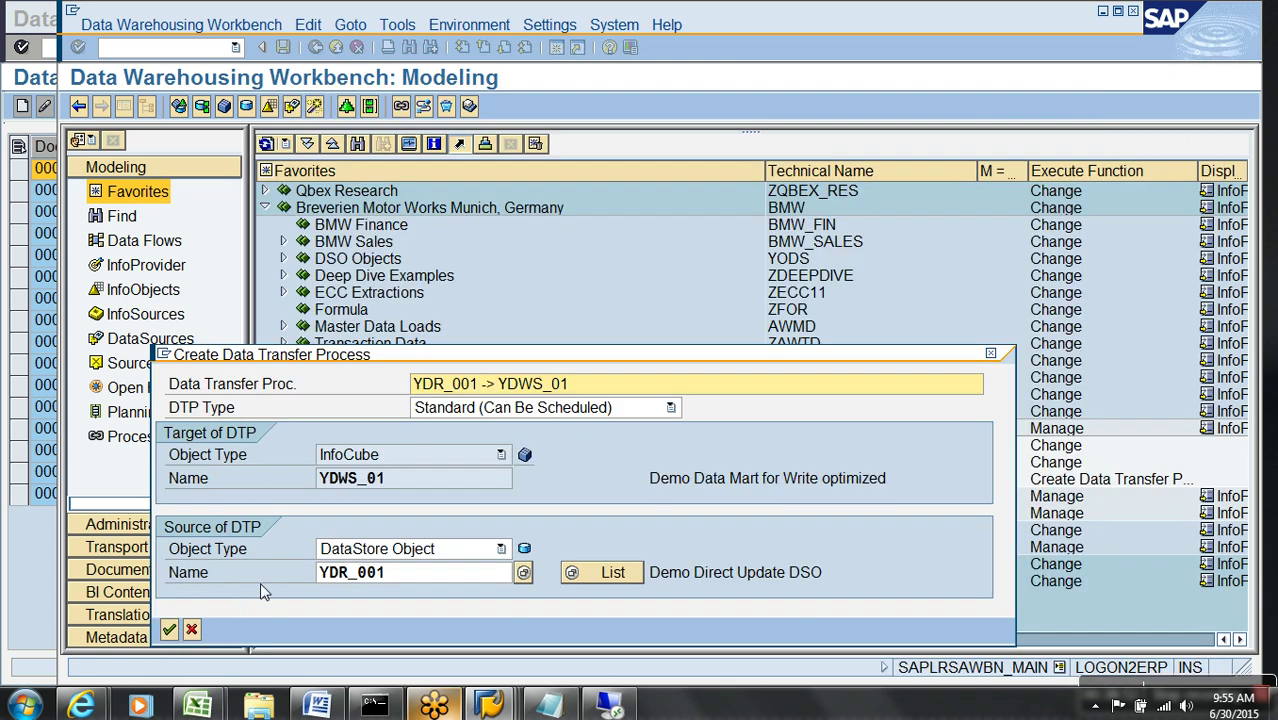
left_click(169, 629)
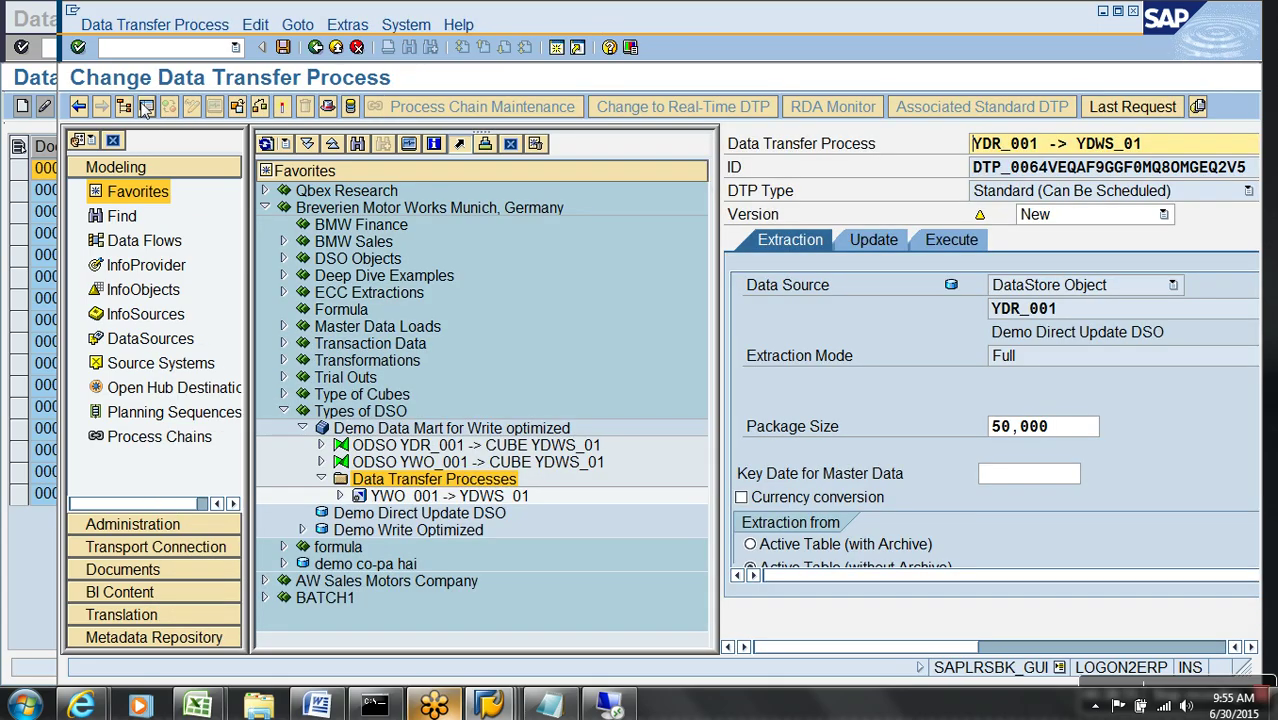
- Keep Full extraction mode, check the DTP for errors, and bring the Notepad notes forward
left_click(146, 107)
left_click(372, 356)
left_click(379, 366)
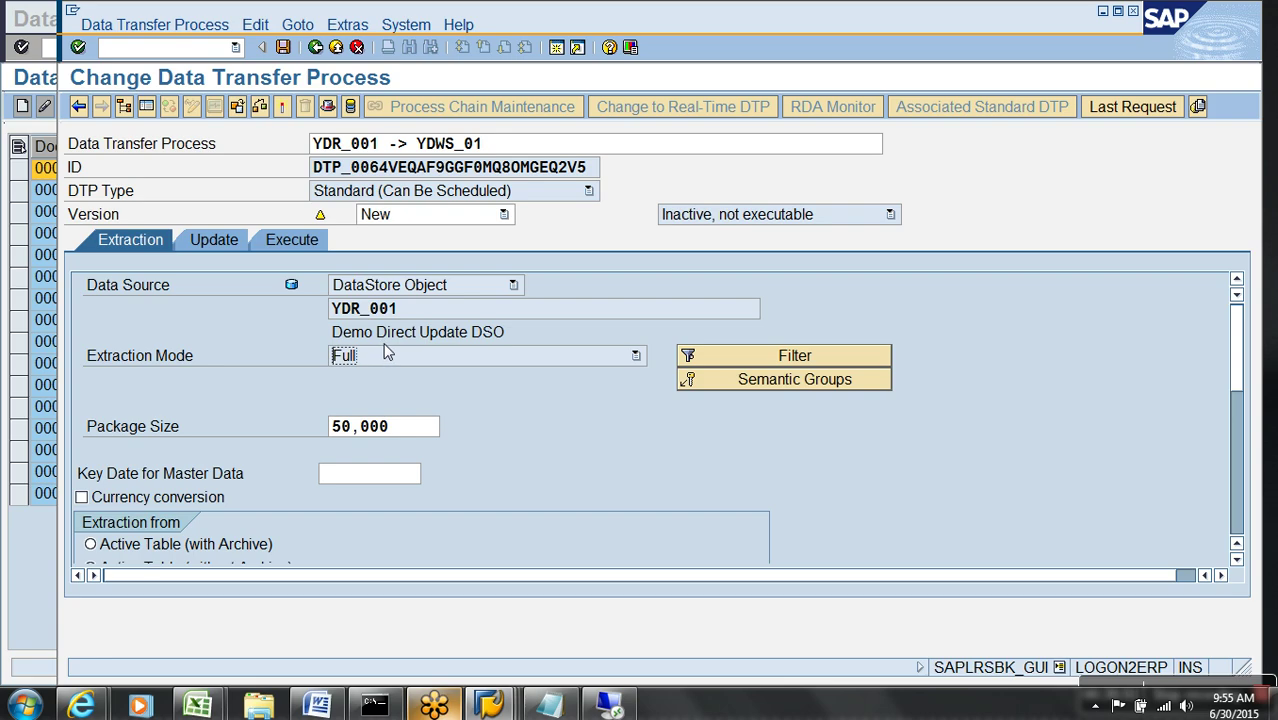
left_click(282, 108)
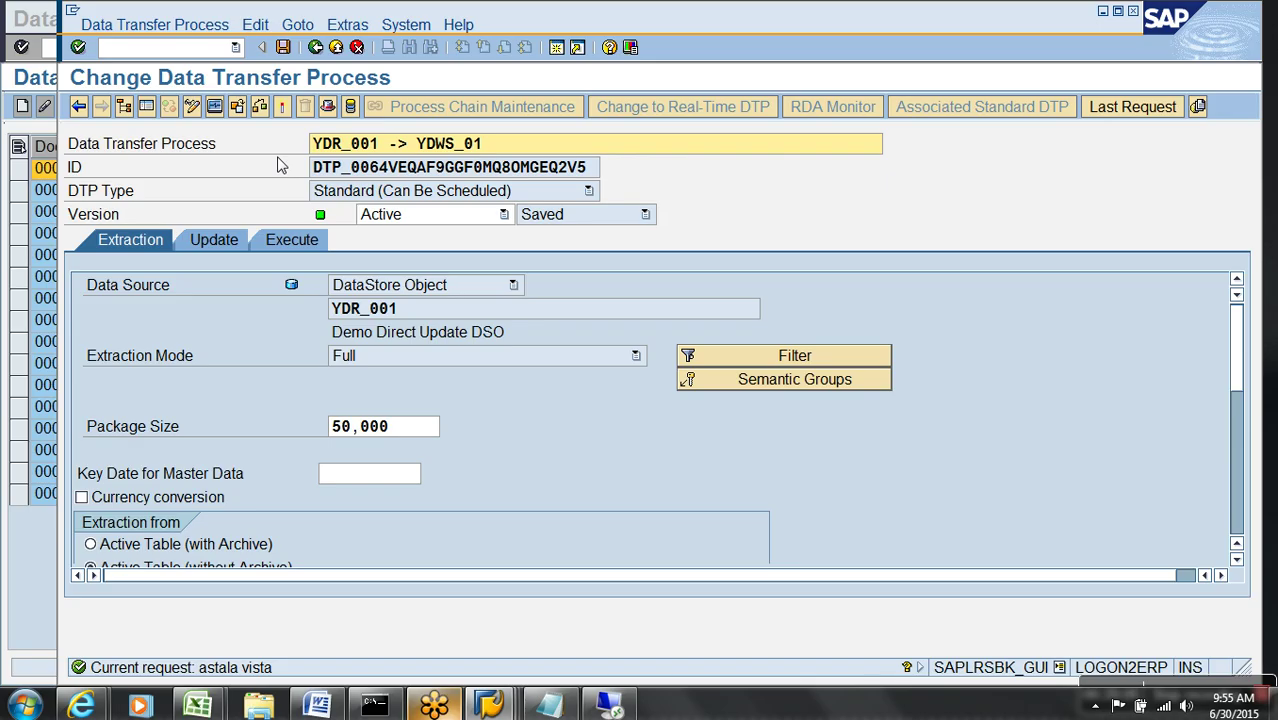
left_click(549, 706)
- Type '-' to begin a new bullet in the notes, then go back to the SAP DTP screen
type("-")
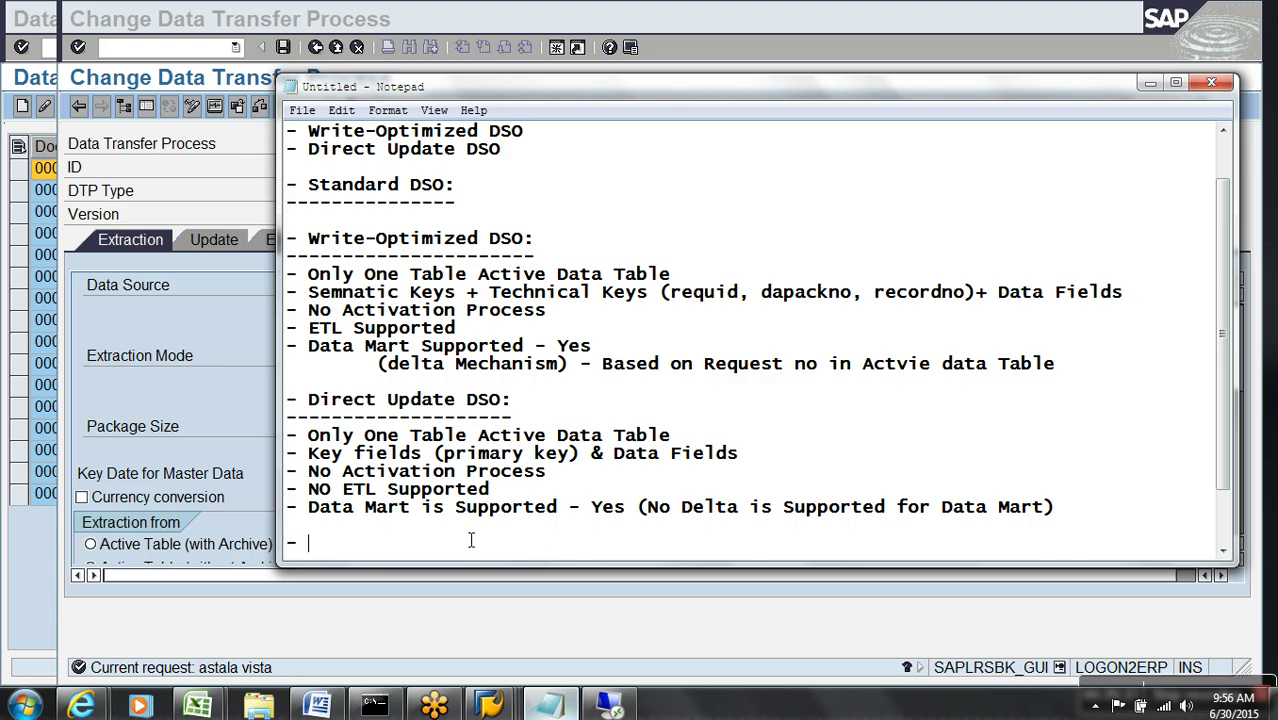
left_click(201, 178)
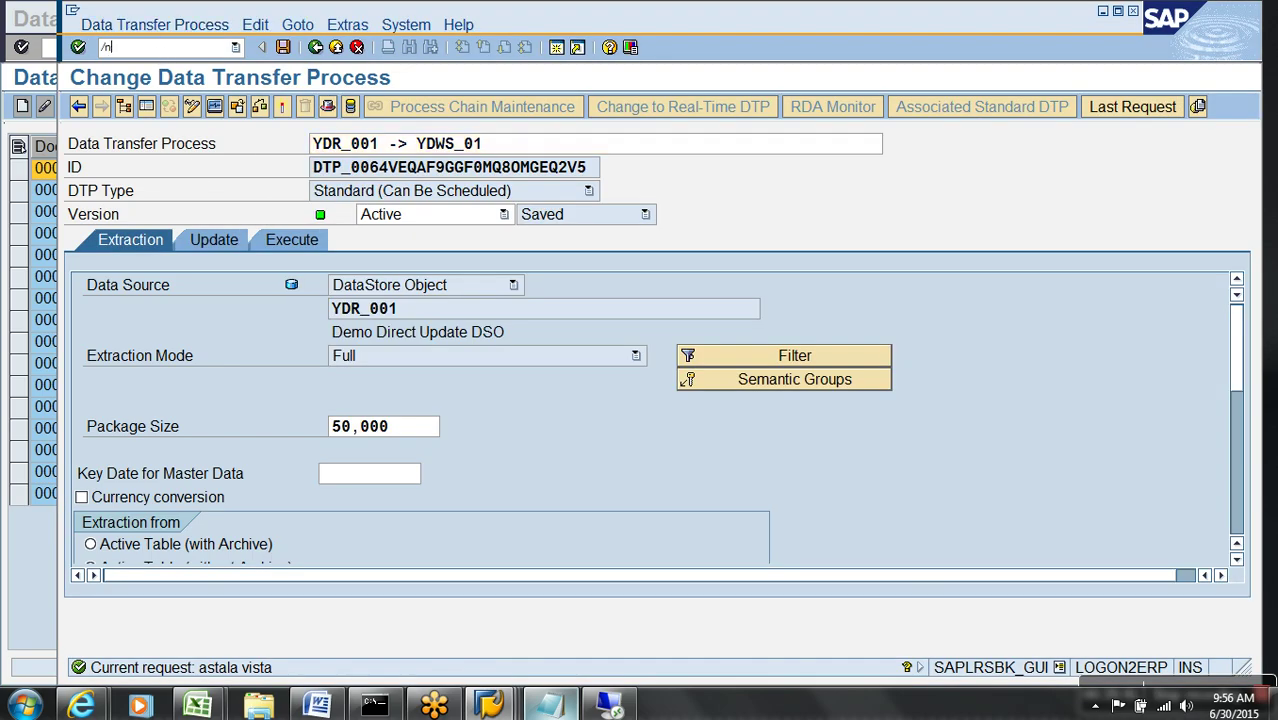
- Create ZTEST_INSERT as an executable program saved as a local object
key("Return")
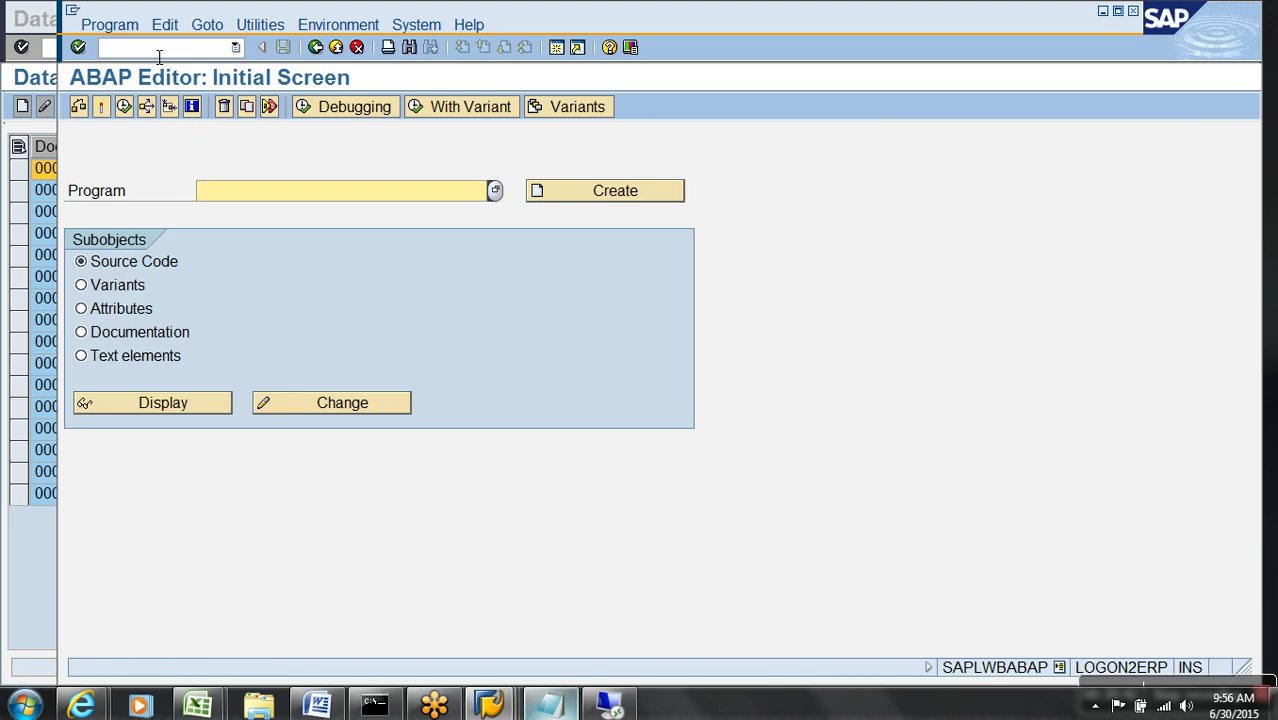
type("ztest_insert")
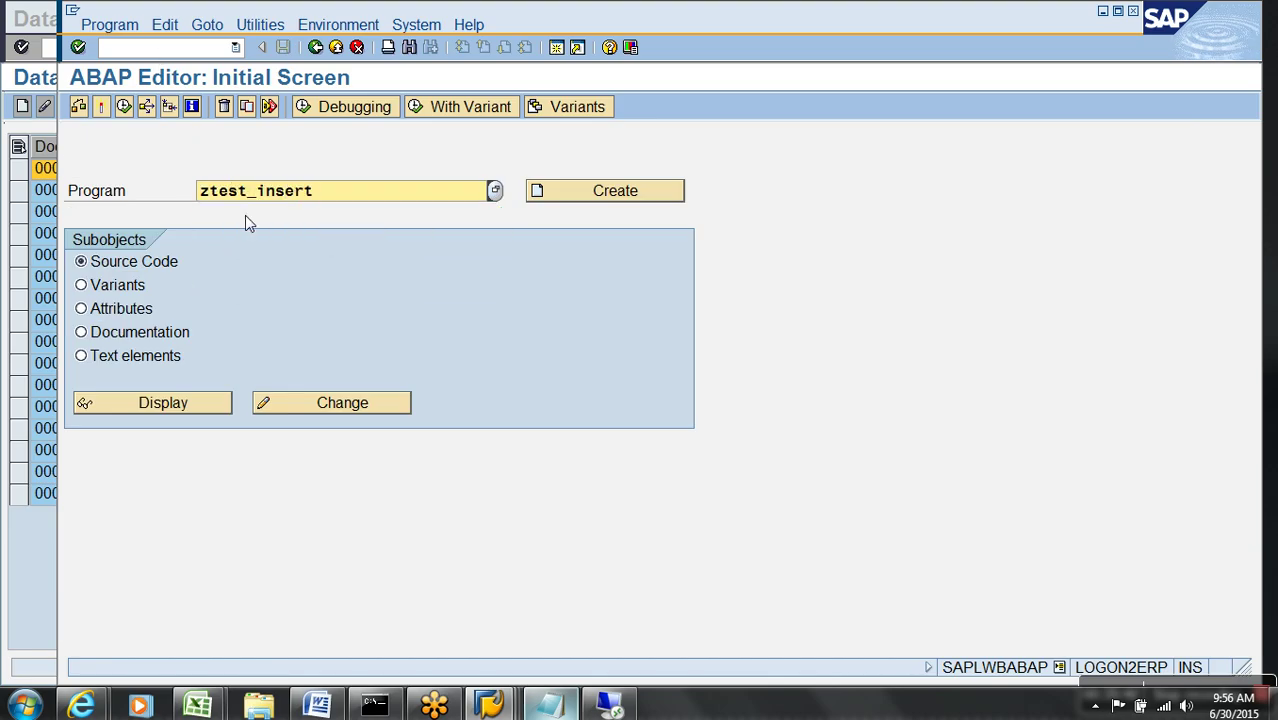
left_click(634, 196)
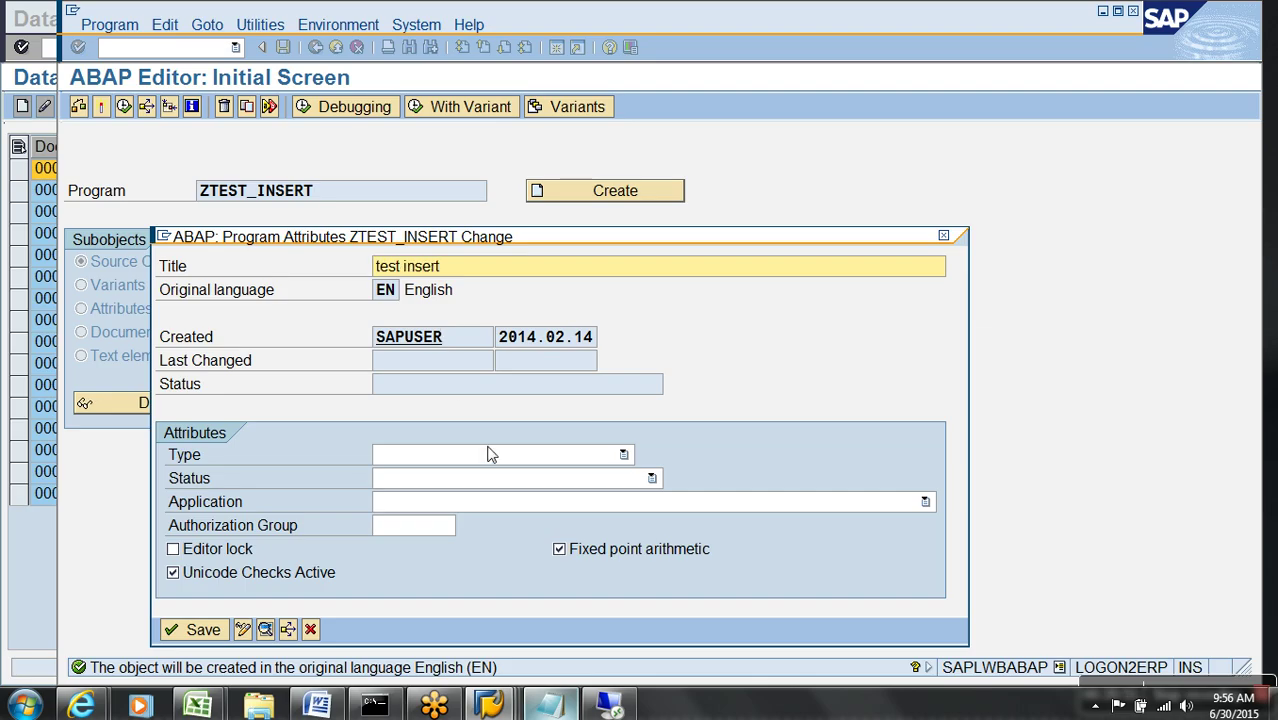
left_click(452, 455)
left_click(444, 470)
key("Return")
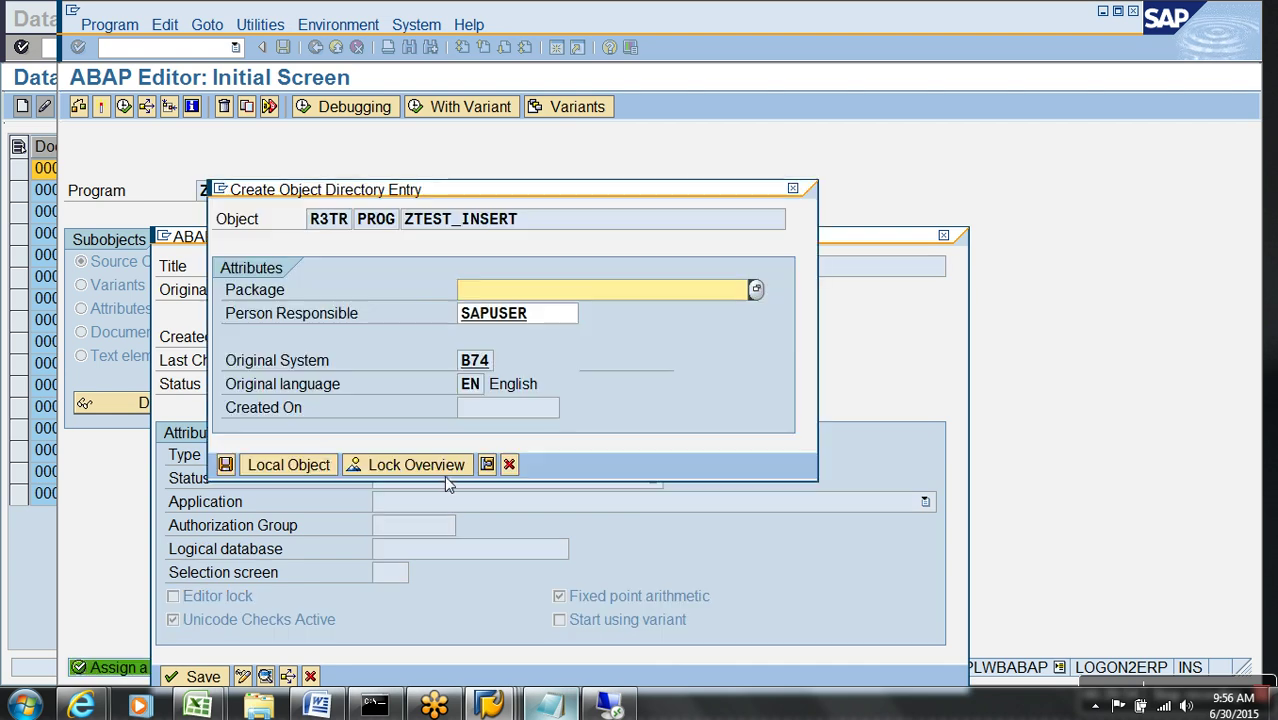
left_click(318, 462)
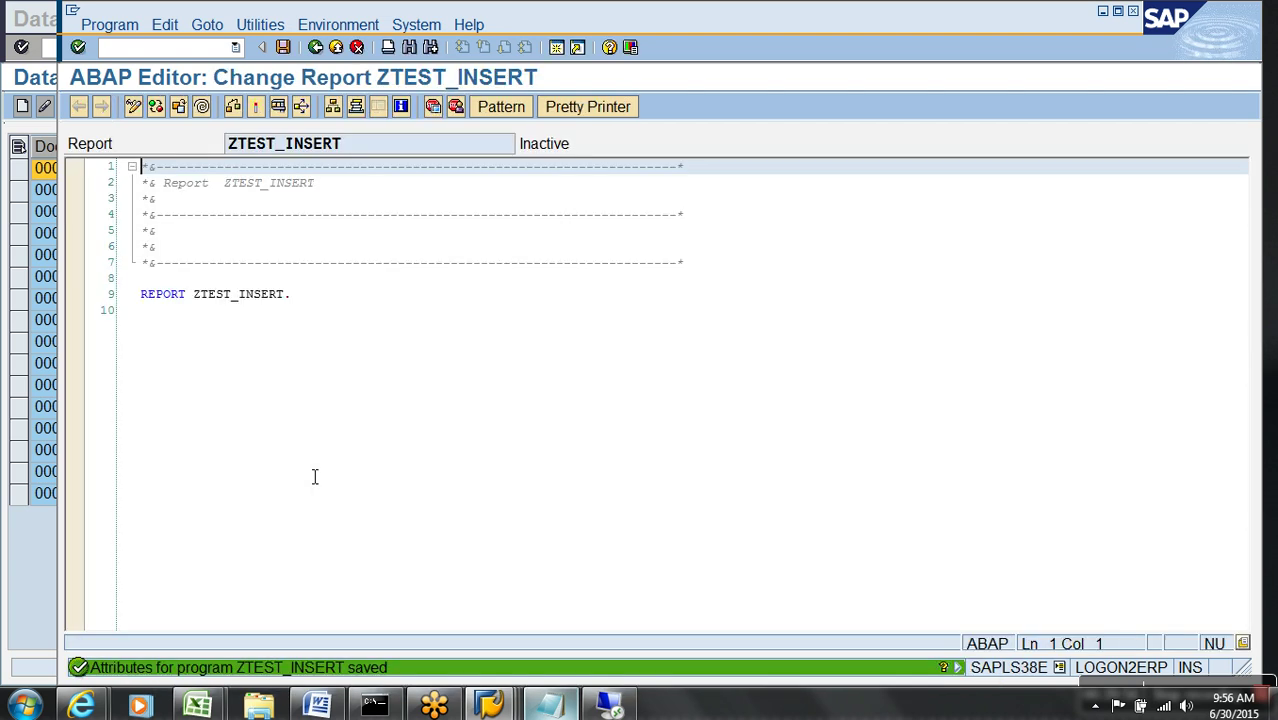
- Begin a PARAMETERS statement on a new line after REPORT, then switch to another SAP window
left_click(252, 331)
key("Return")
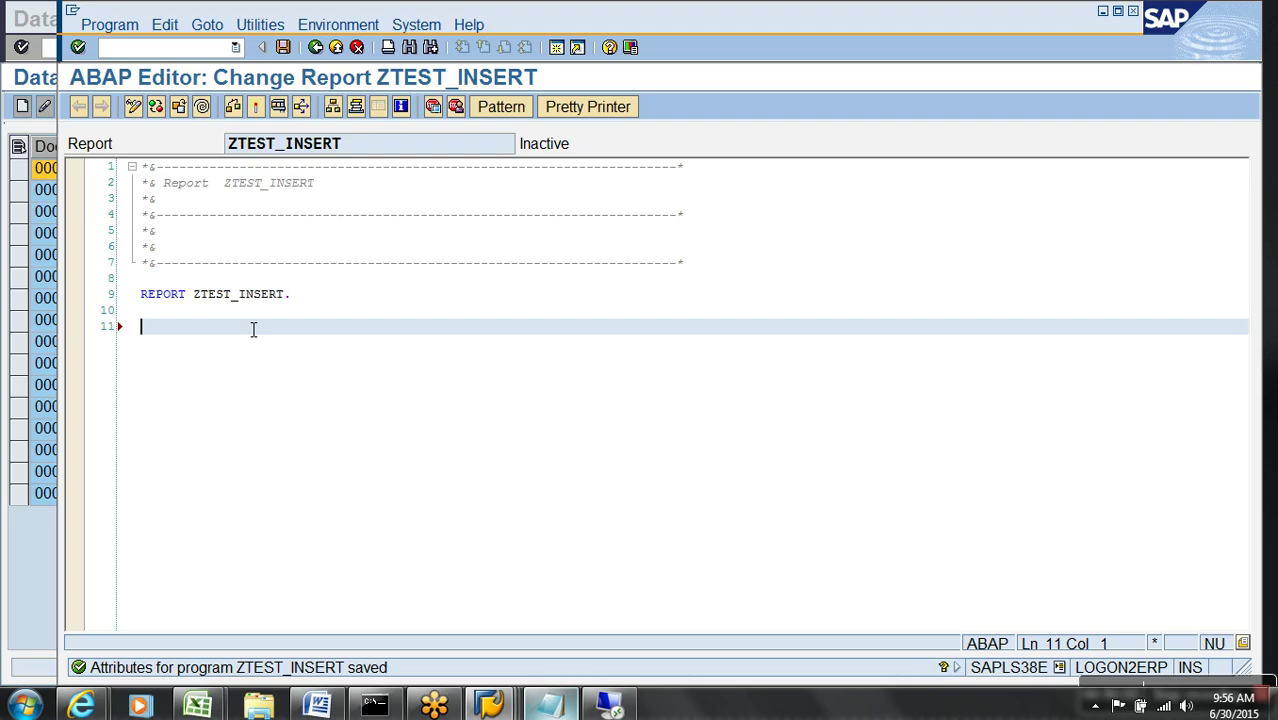
type("para")
key("Tab")
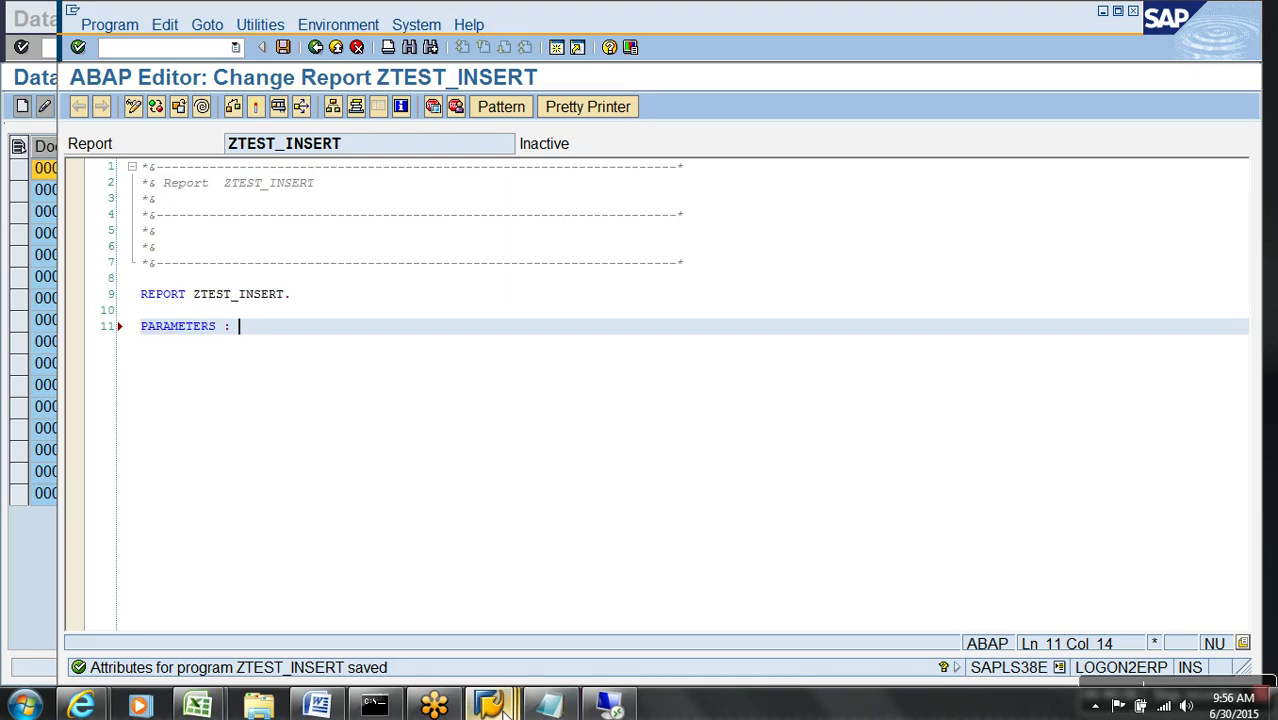
mouse_move(489, 705)
left_click(555, 655)
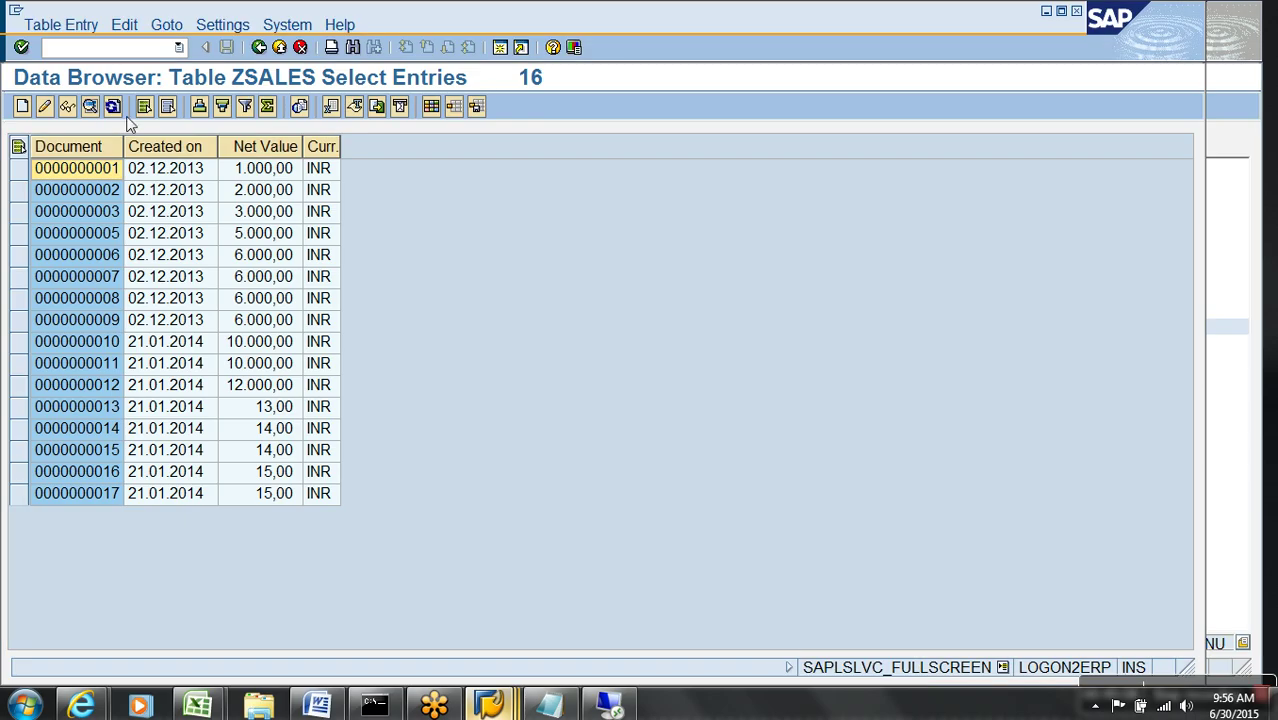
left_click(123, 50)
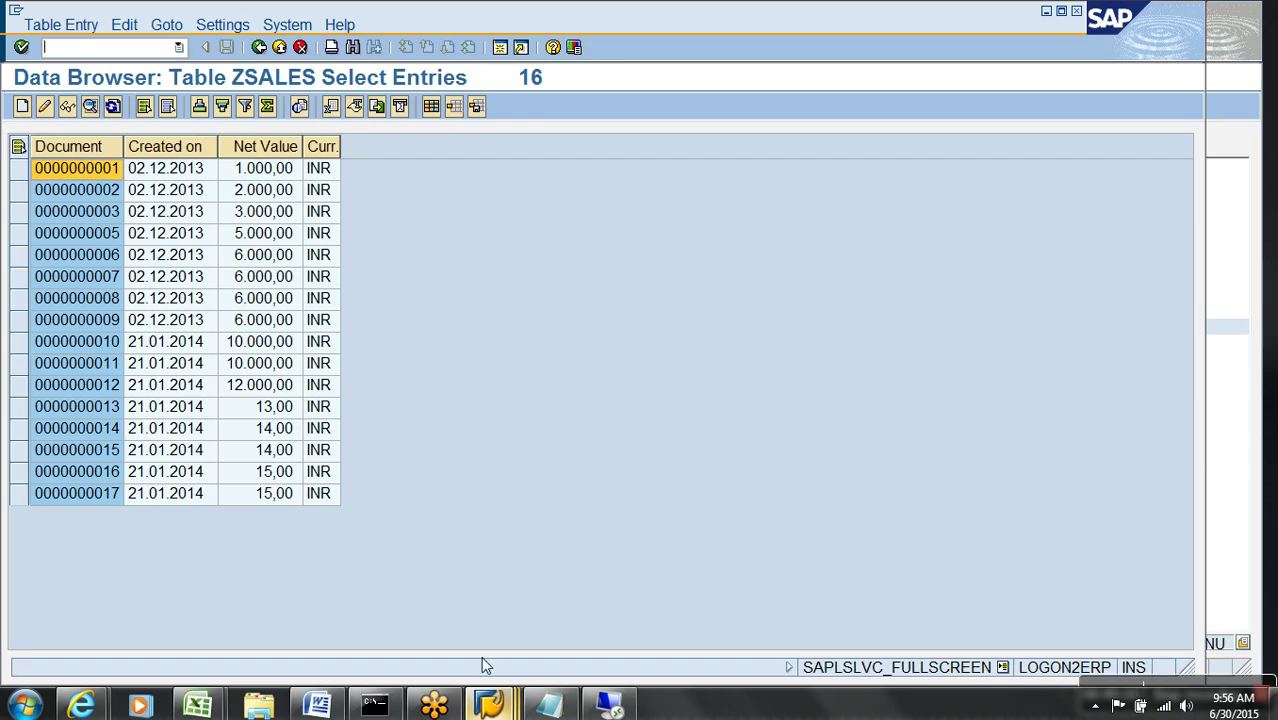
- Back in the workbench, refresh the Demo Write Optimized subtree
mouse_move(489, 703)
left_click(785, 628)
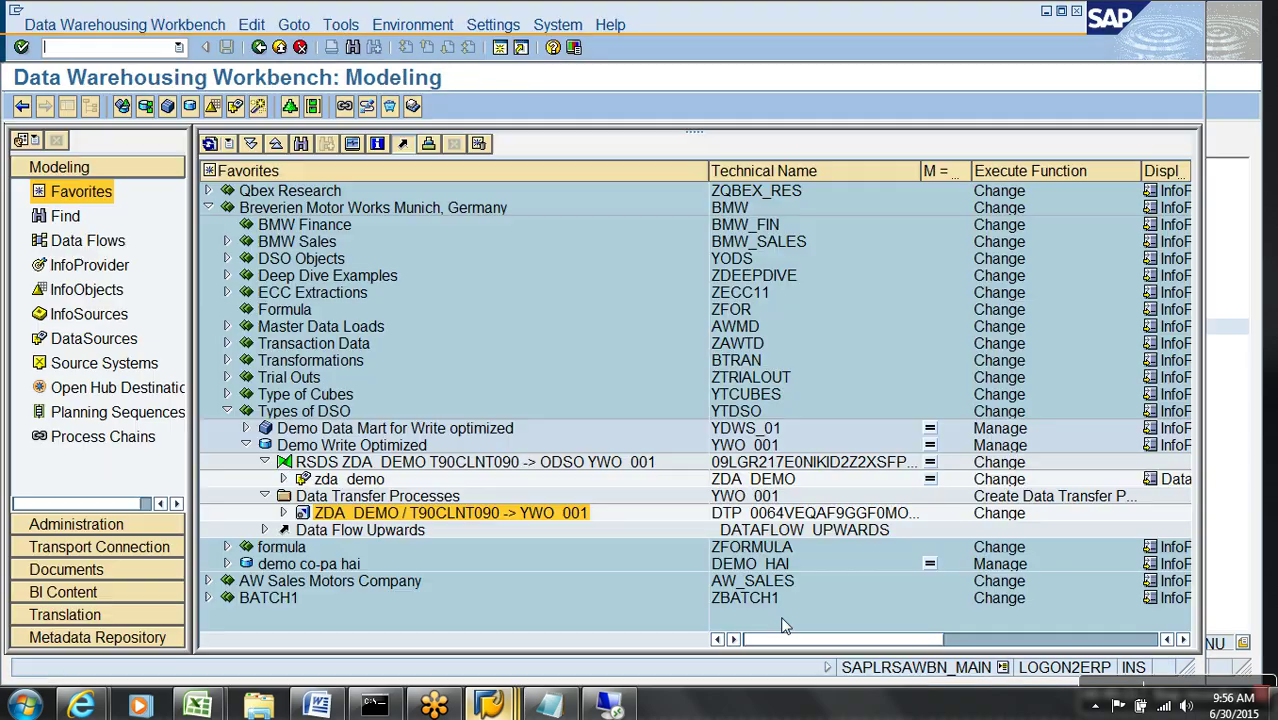
left_click(352, 446)
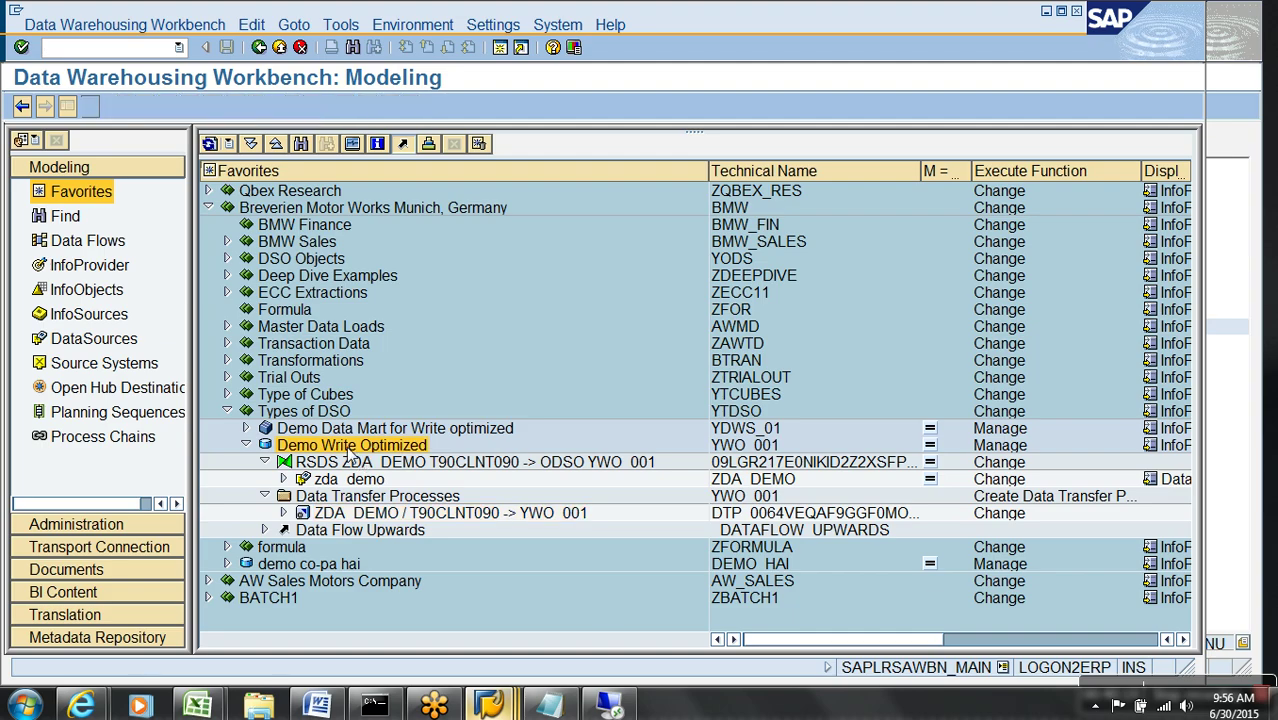
right_click(350, 452)
left_click(212, 145)
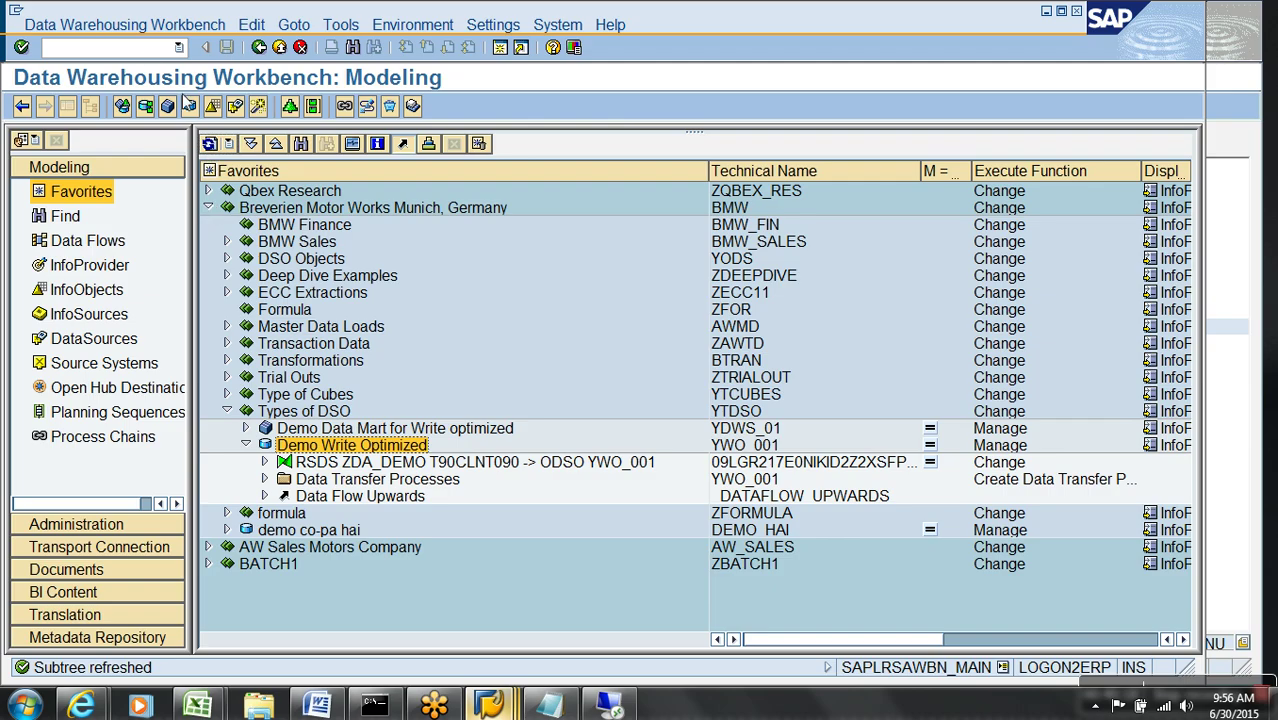
- Reload the modeling view, expand Breverien Motor Works and Types of DSO, and display Demo Direct Update DSO
left_click(149, 50)
key("Return")
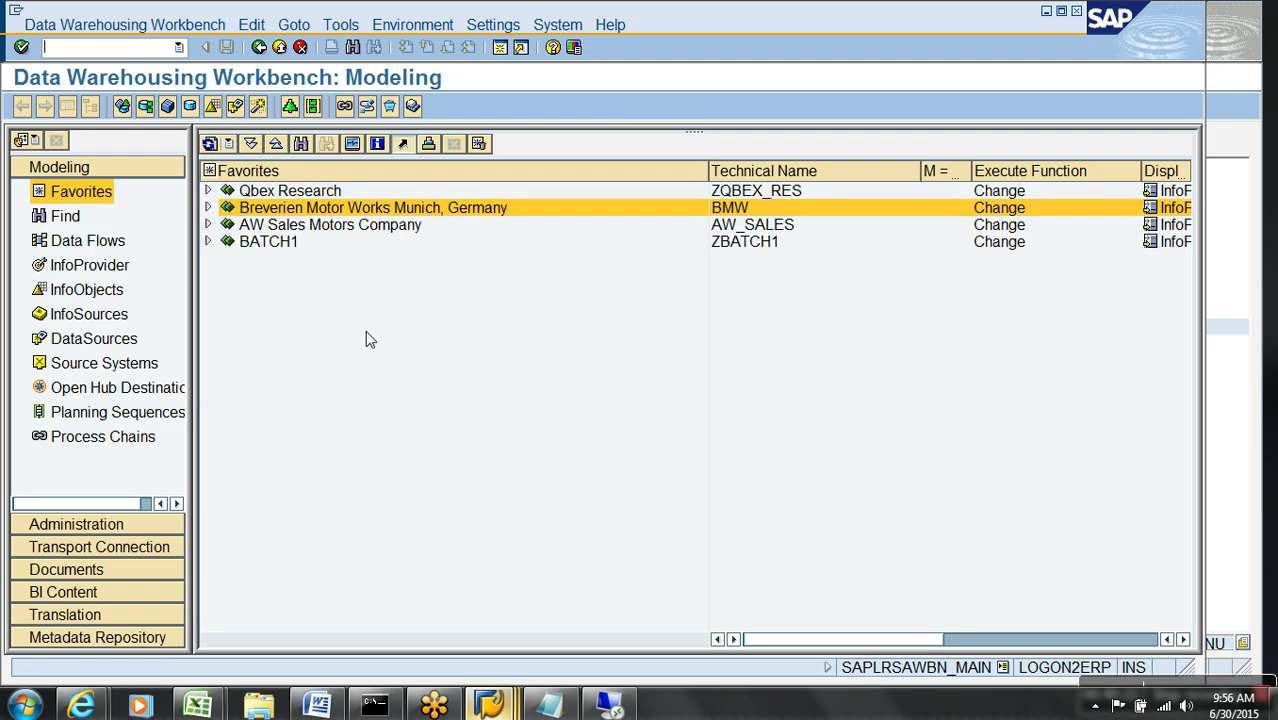
left_click(208, 208)
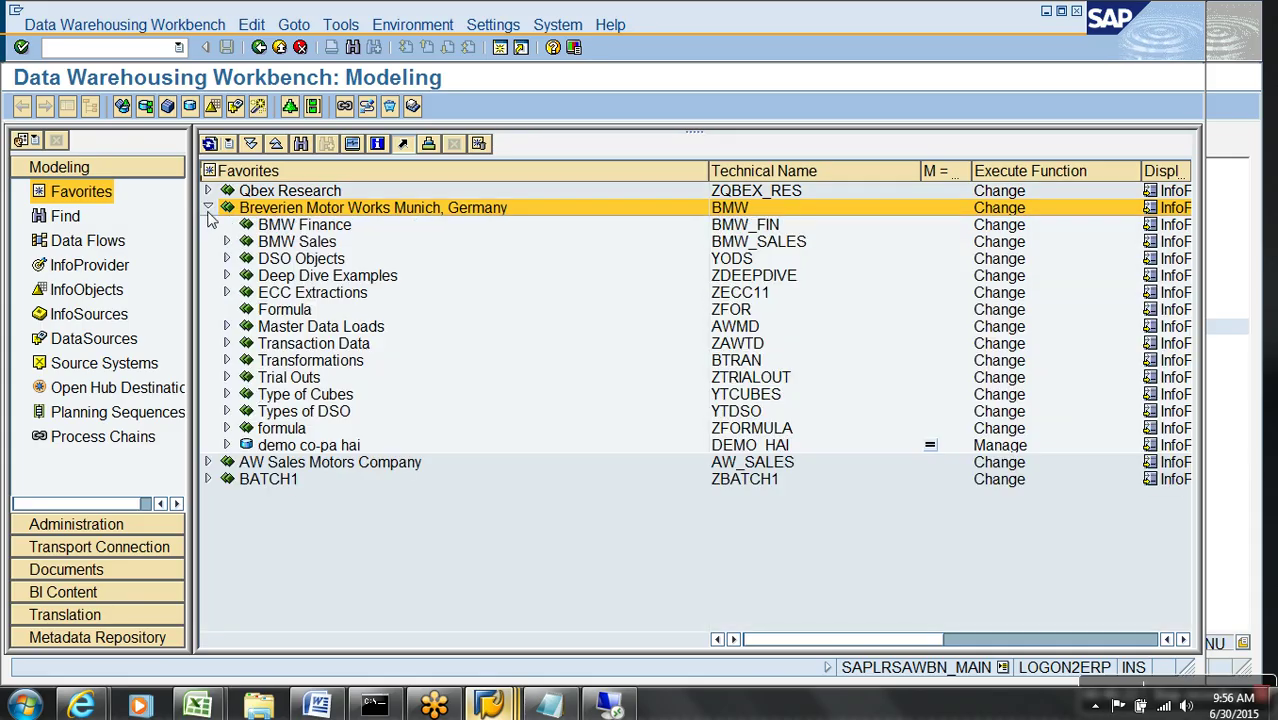
left_click(227, 411)
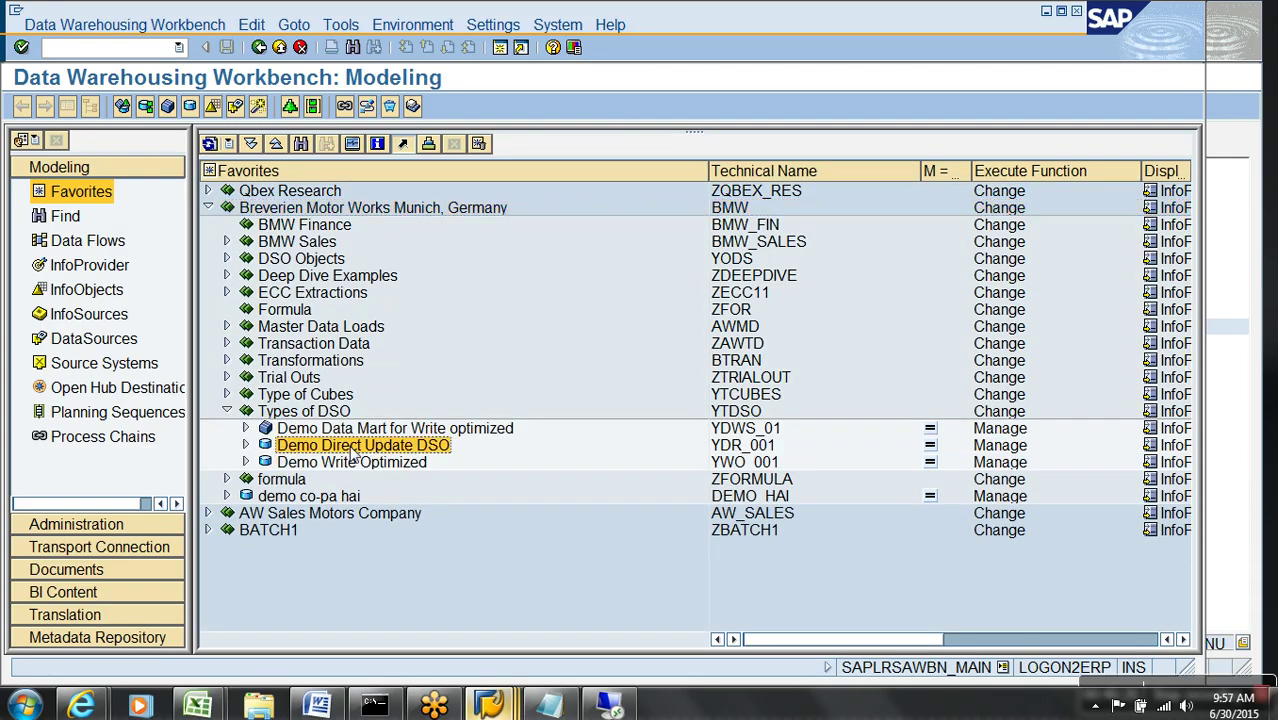
right_click(351, 445)
left_click(414, 138)
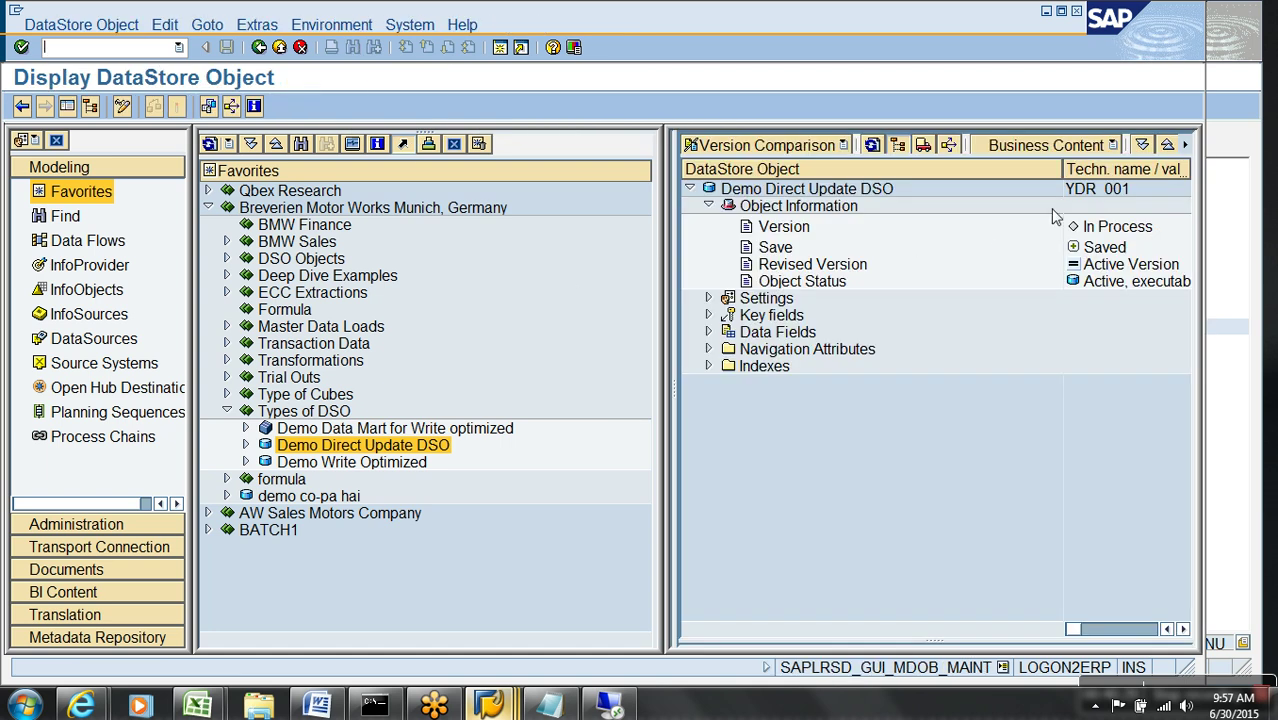
- Open the Dictionary definition of active table /BIC/AYDR_00100 from the DSO status information
left_click(256, 28)
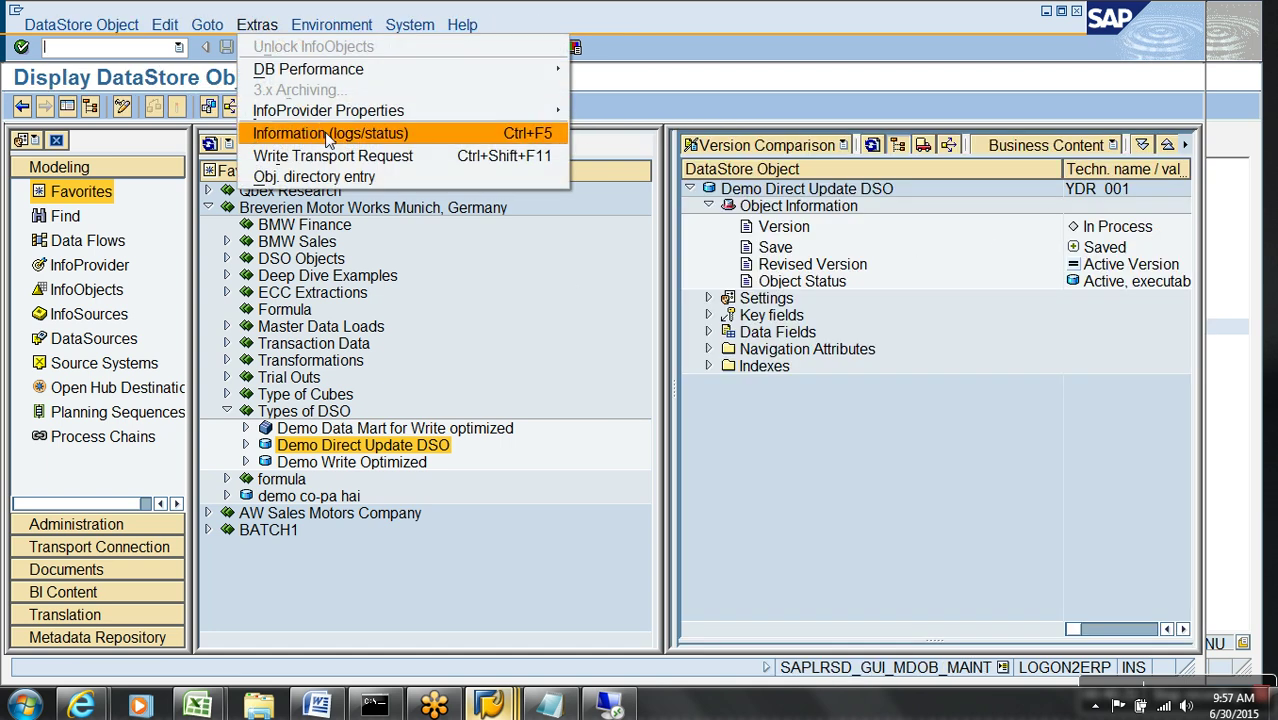
left_click(325, 133)
left_click(522, 338)
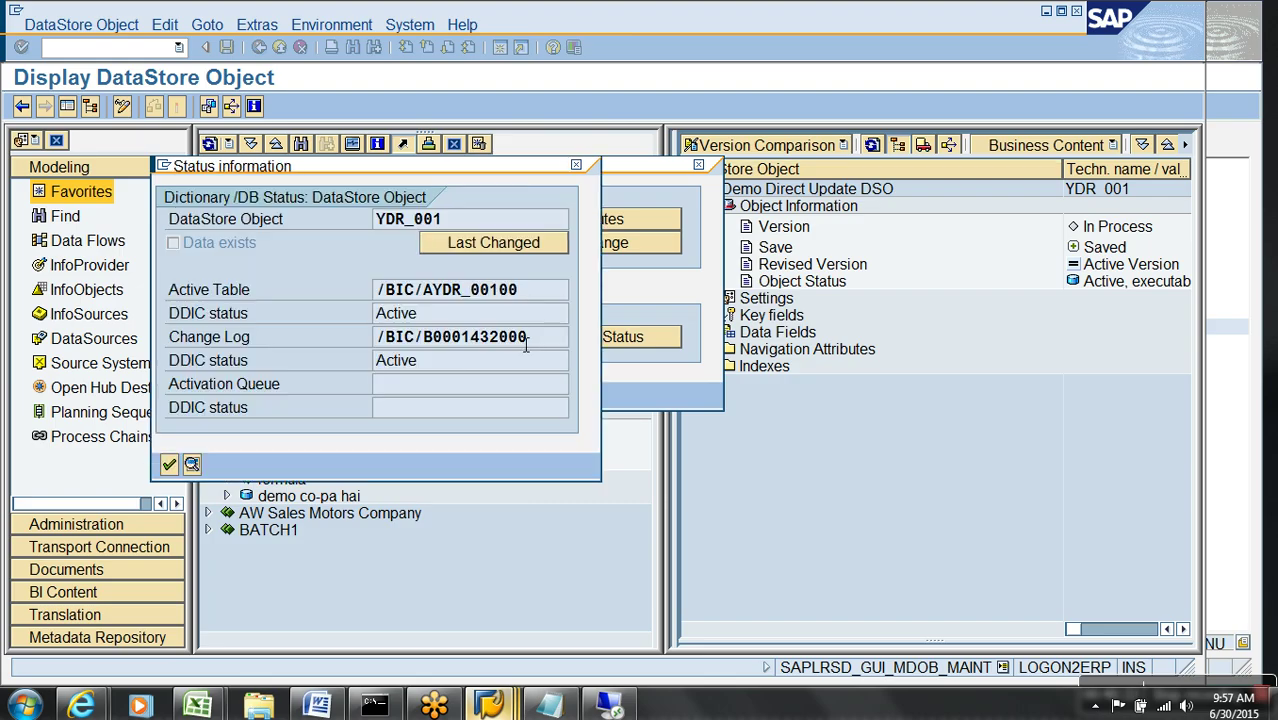
double_click(467, 294)
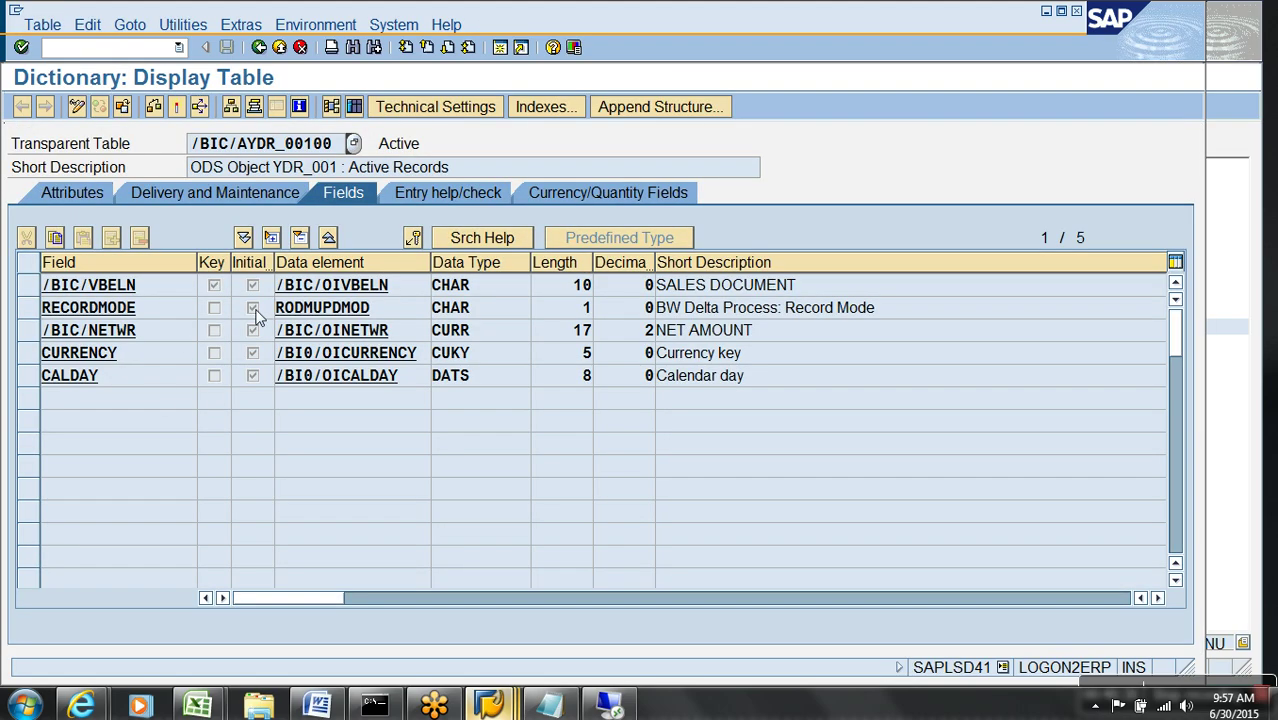
- Block-copy the field names from /BIC/VBELN down and paste them after PARAMETERS in ZTEST_INSERT
left_click(318, 287)
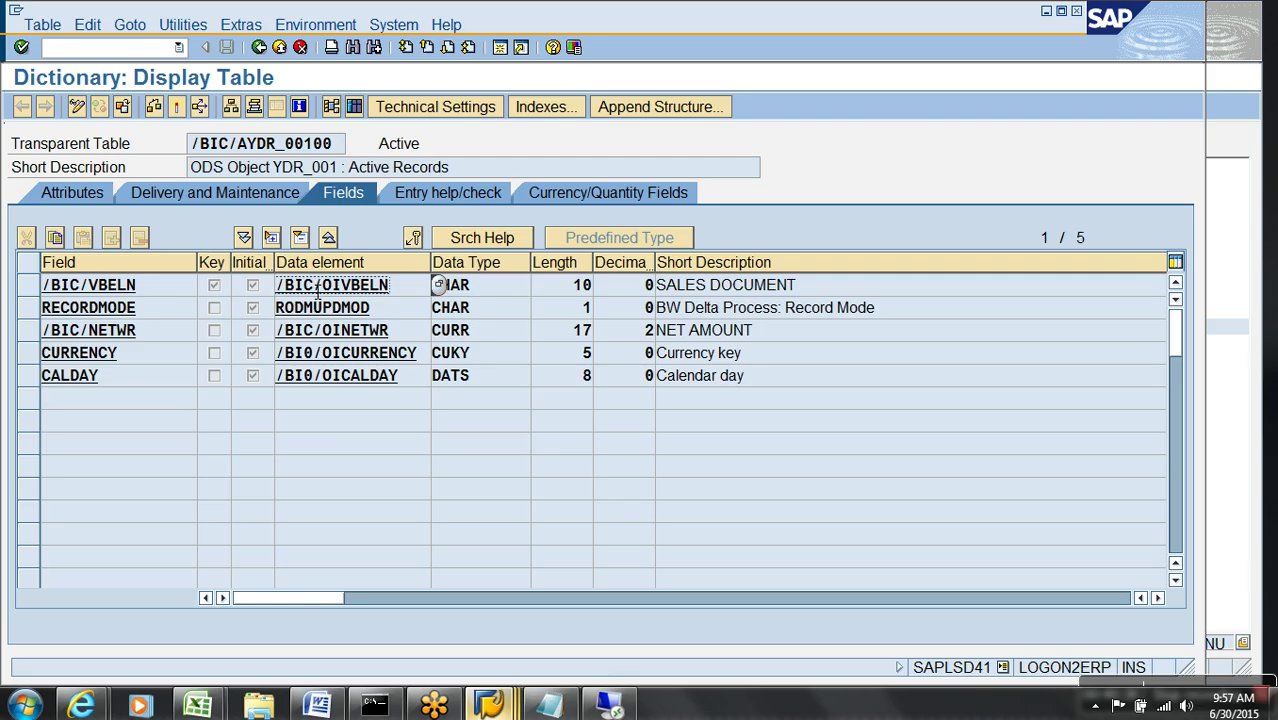
key("ctrl+y")
left_click_drag(140, 286, 157, 391)
key("ctrl+c")
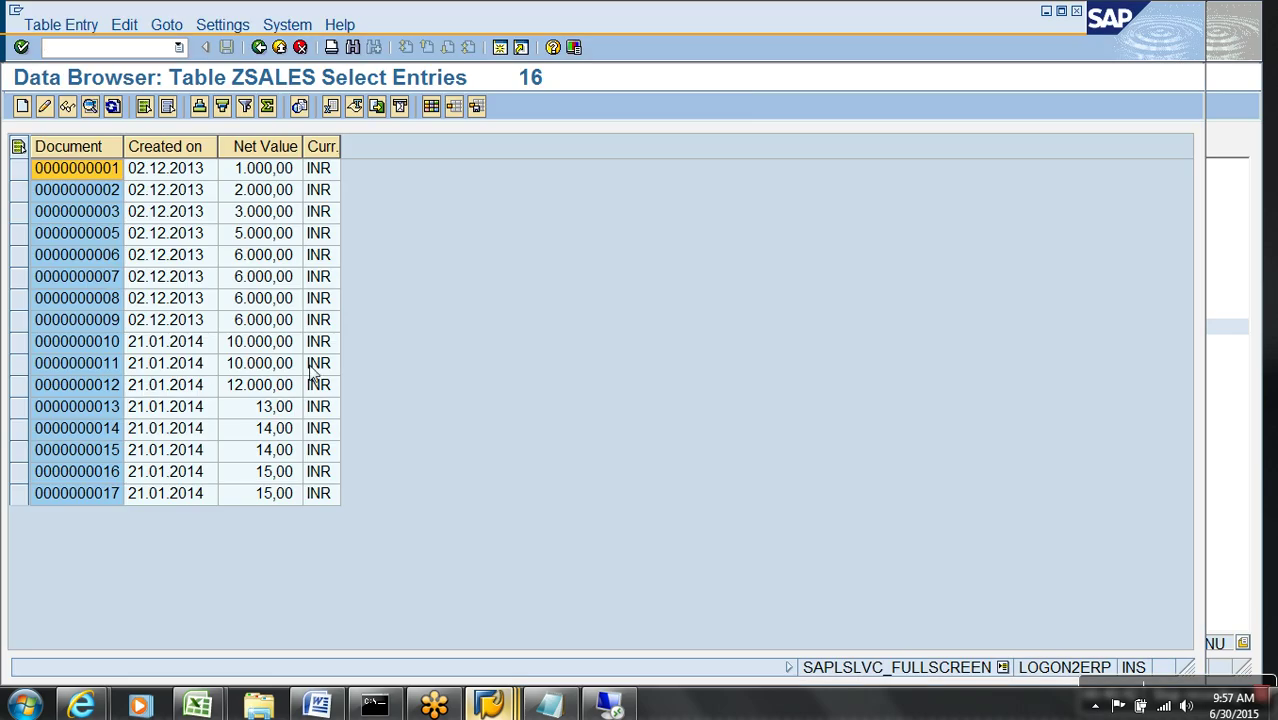
key("alt+Tab")
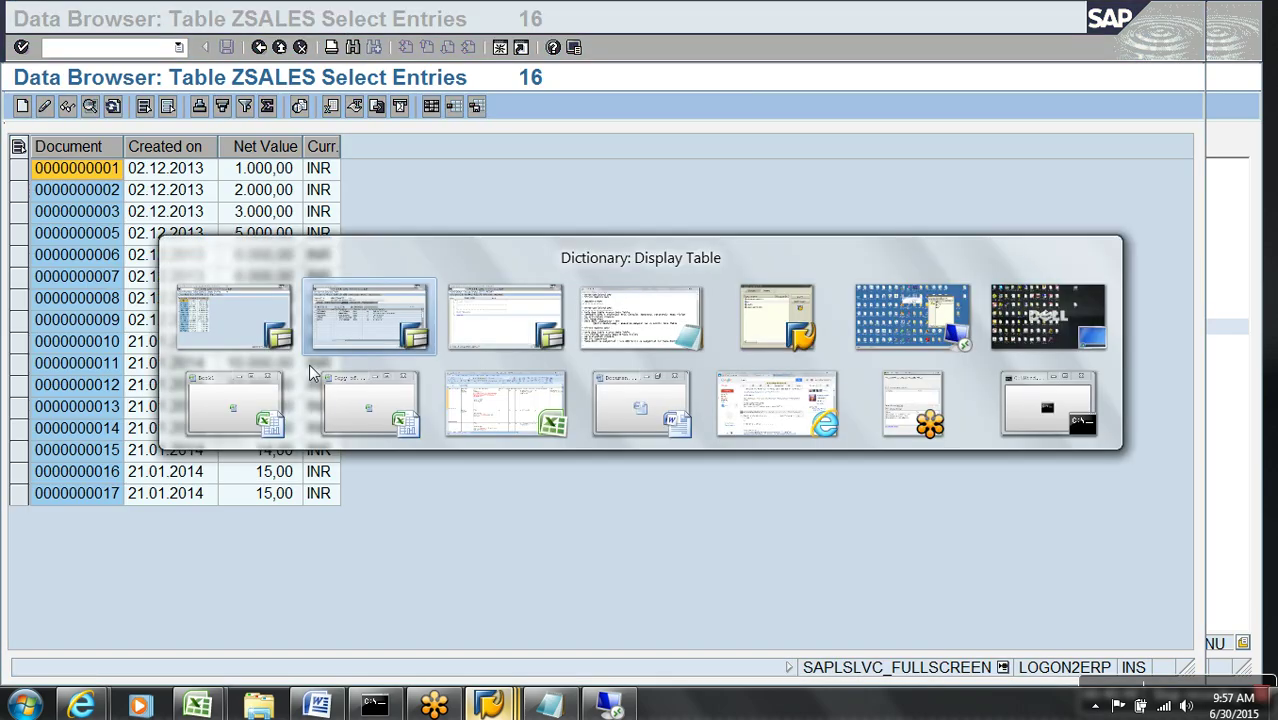
key("ctrl+v")
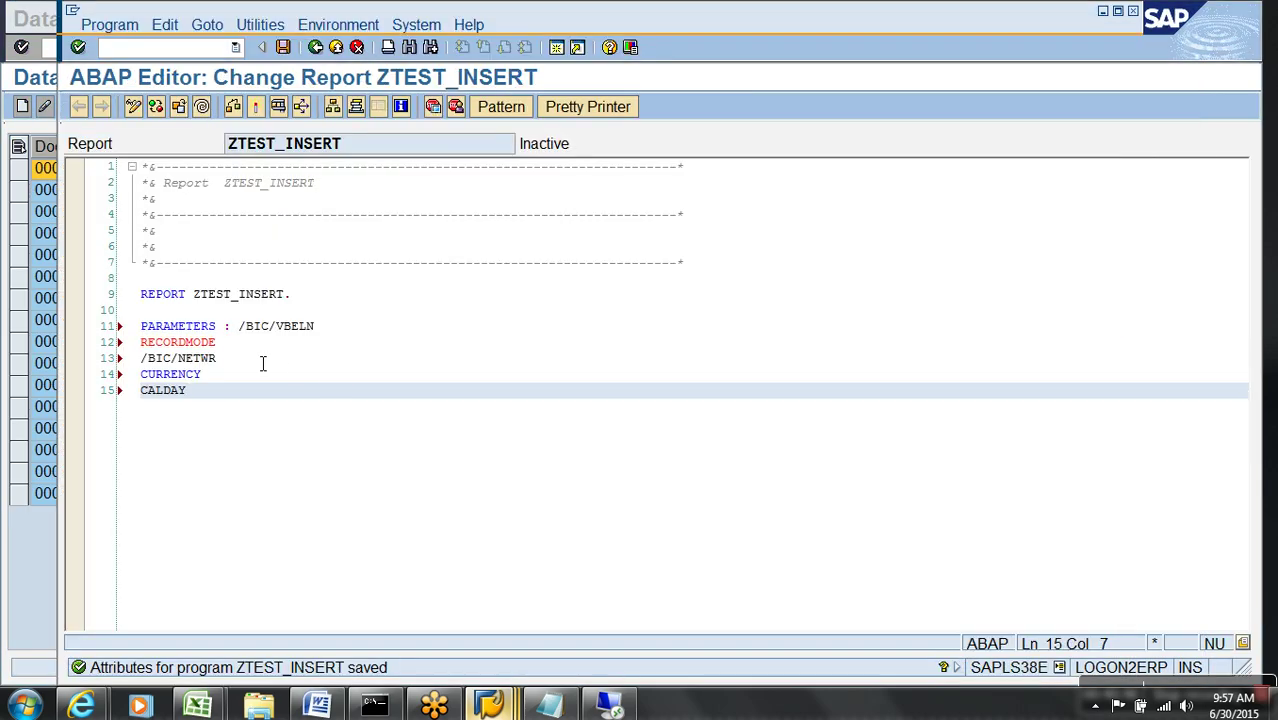
- Type /BIC/VBELN as /BIC/OIVBELN and delete the RECORDMODE parameter
left_click(338, 332)
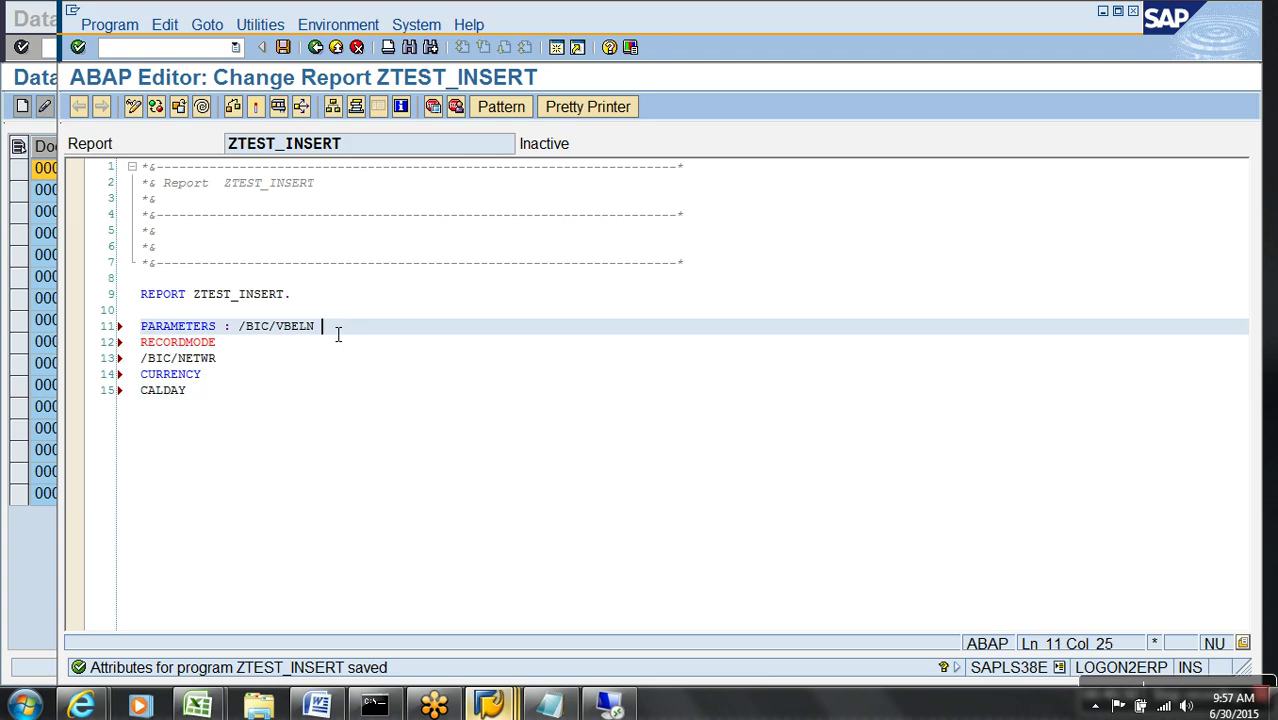
type("type")
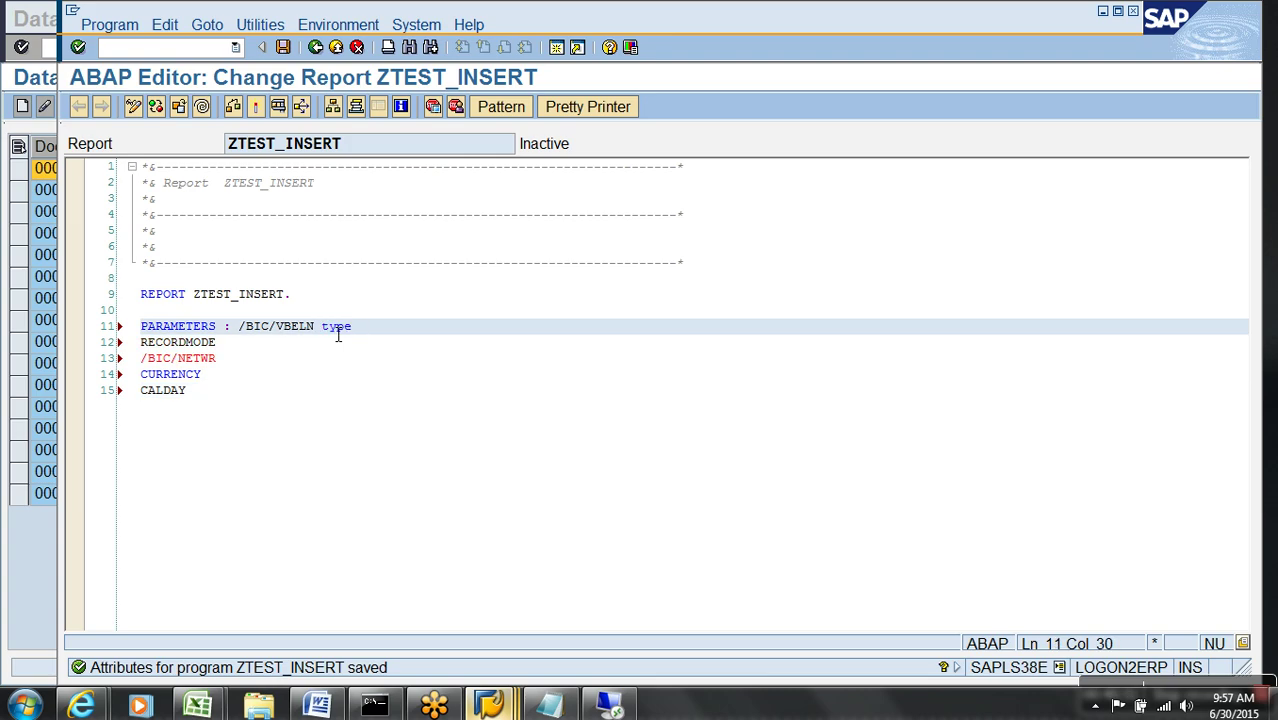
key("alt+Tab")
key("alt+Tab")
key("alt+Tab")
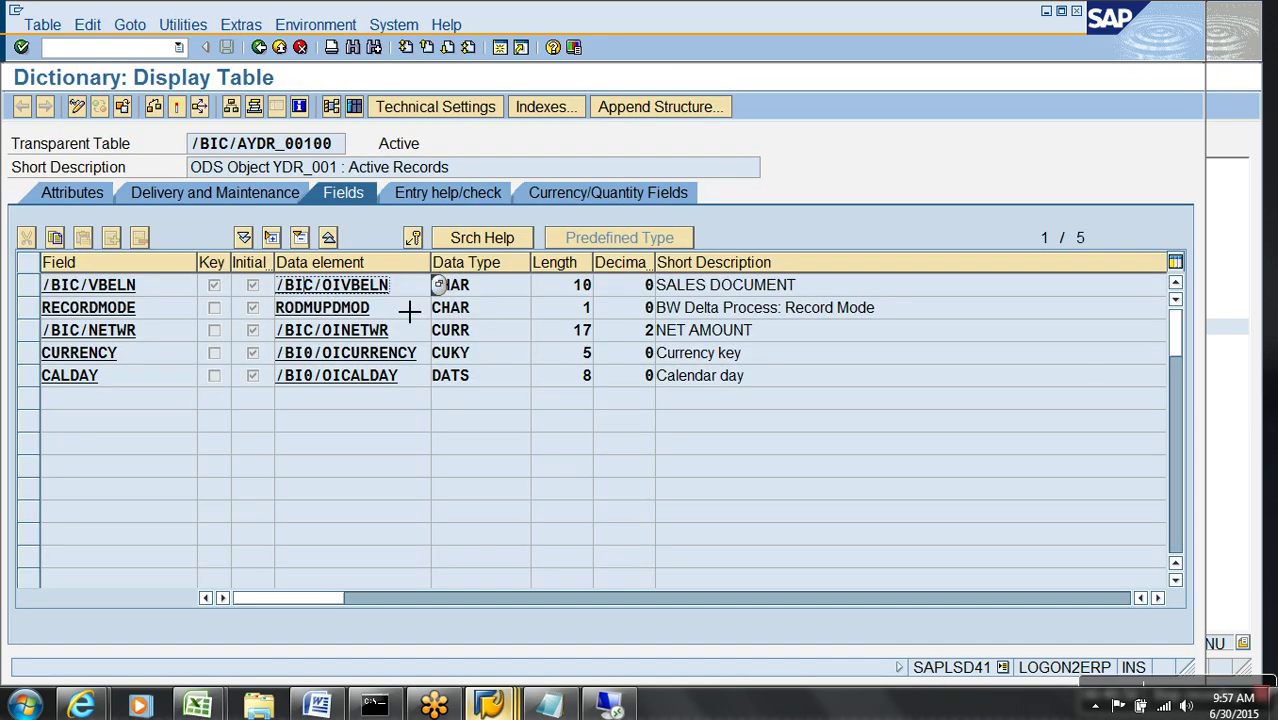
key("ctrl+c")
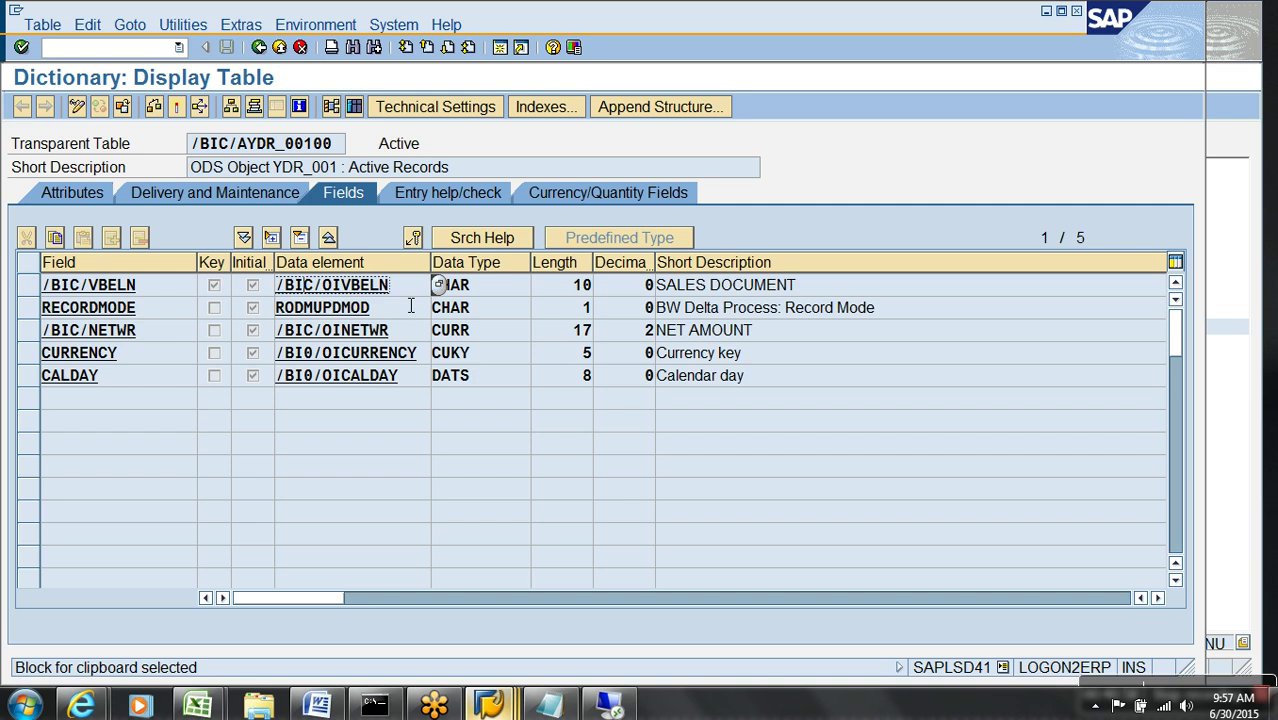
key("alt+Tab")
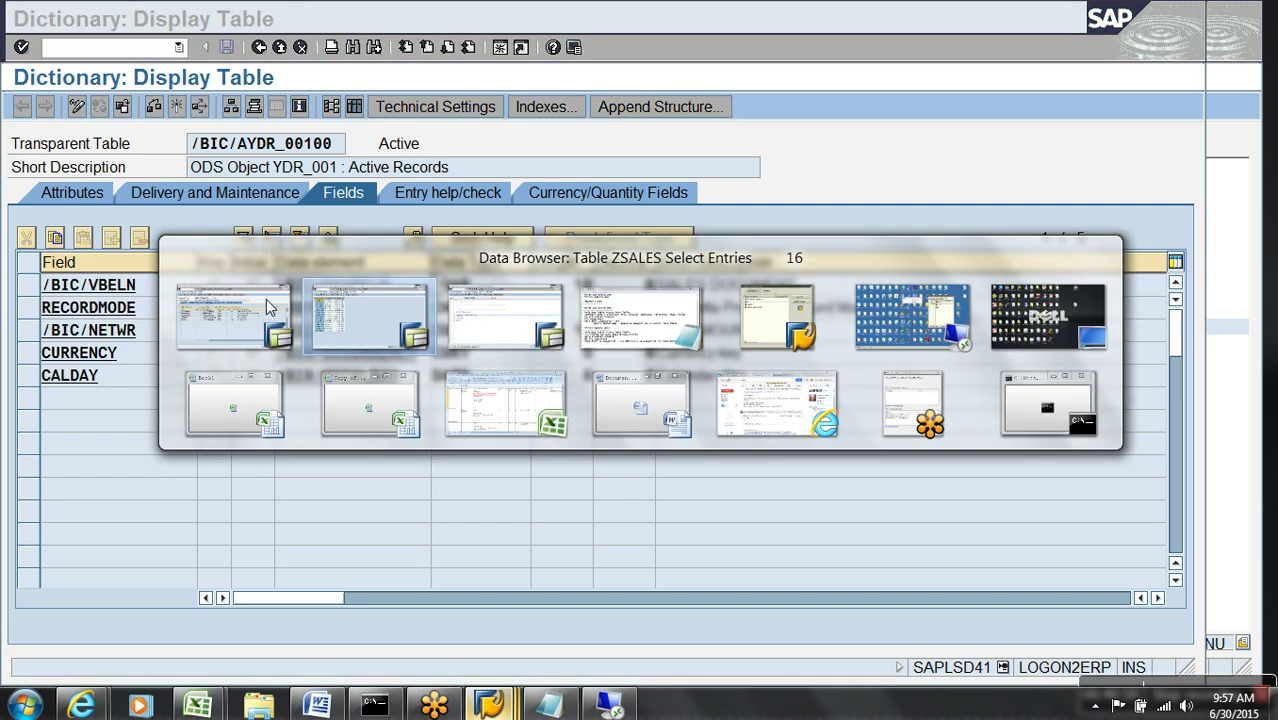
key("alt+Tab")
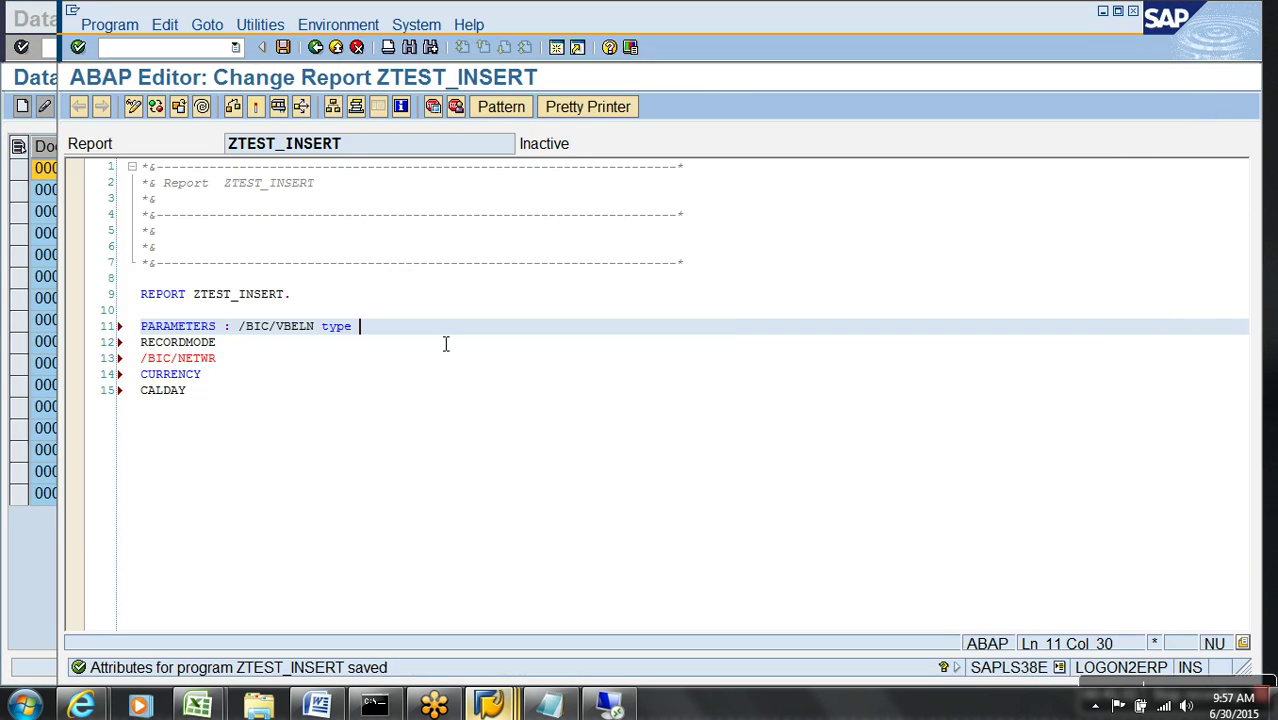
type("/BIC/OIVBELN,")
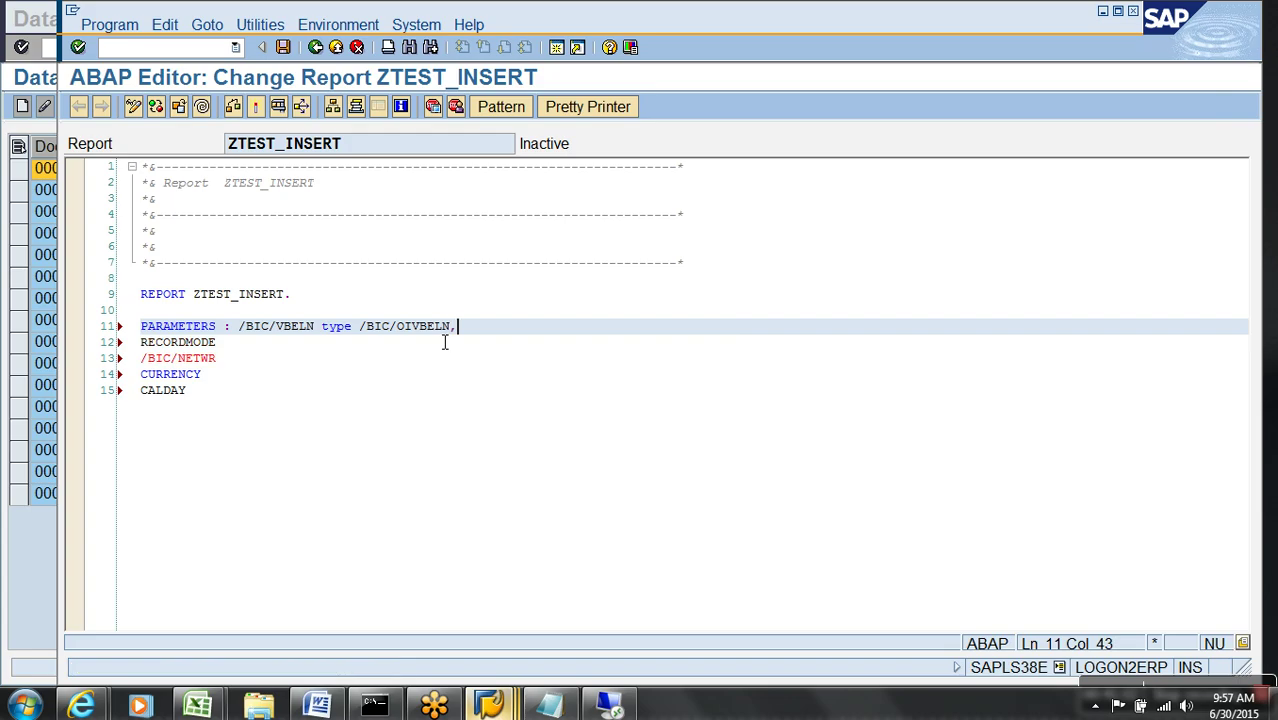
left_click(429, 351)
left_click_drag(224, 350, 100, 345)
key("Delete")
key("Delete")
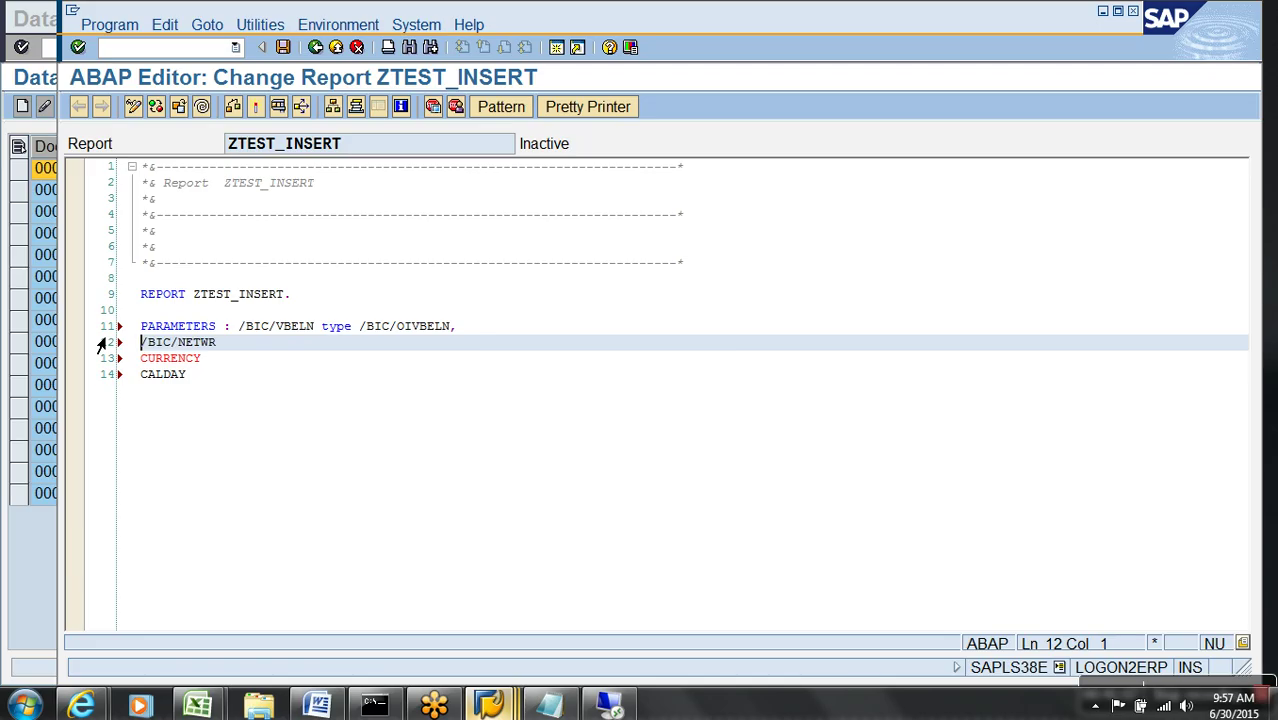
- Give the /BIC/NETWR parameter type /BIC/OINETWR
key("End")
type("type")
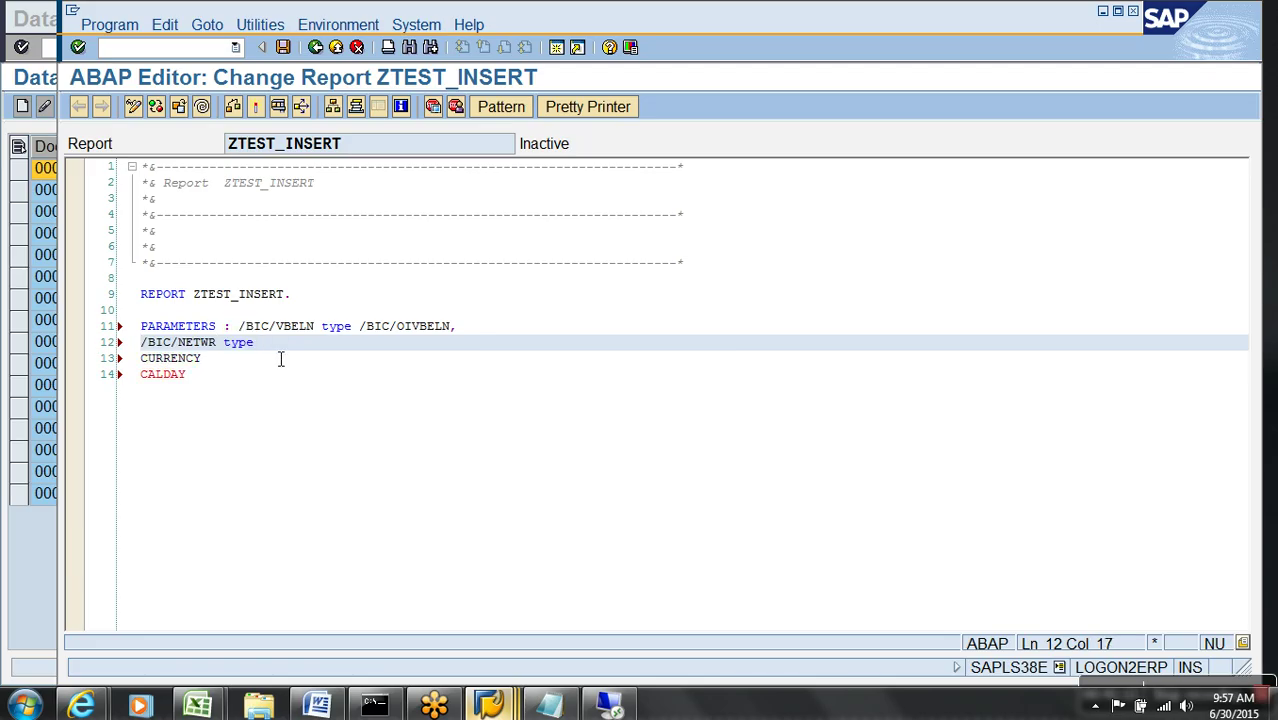
left_click(497, 708)
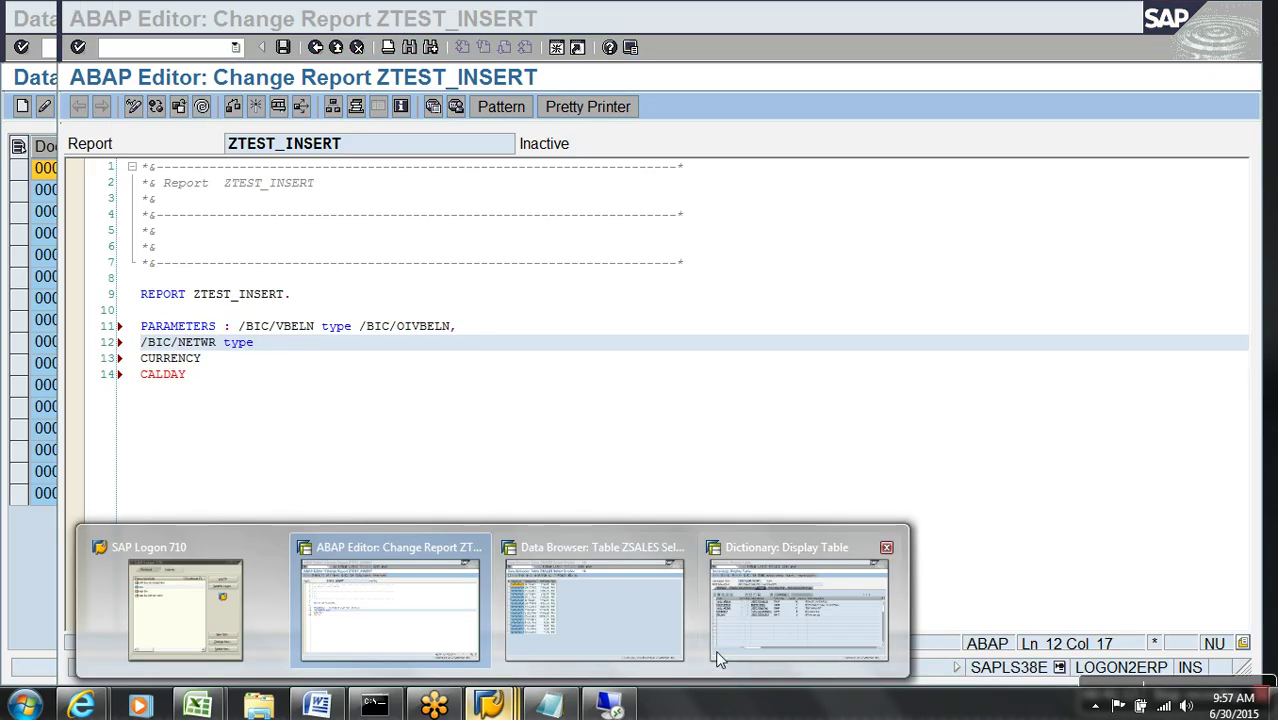
left_click(718, 658)
left_click(335, 331)
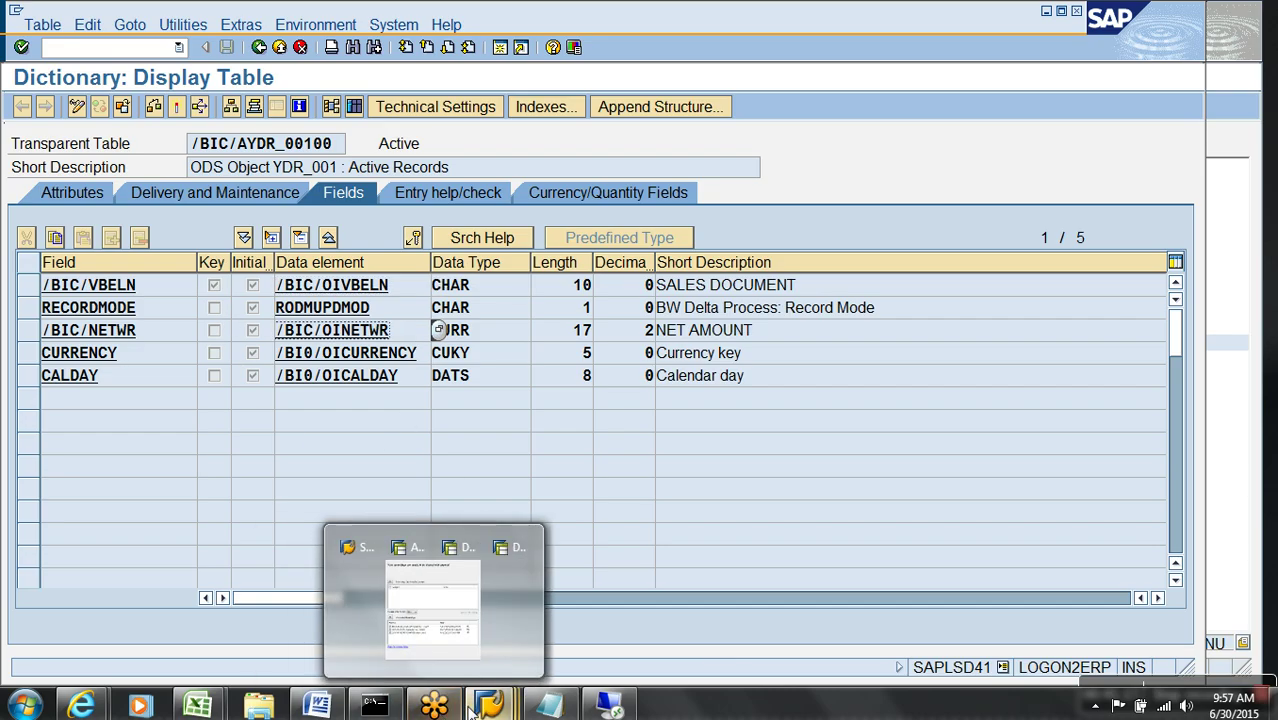
mouse_move(489, 706)
left_click(437, 650)
key("ctrl+v")
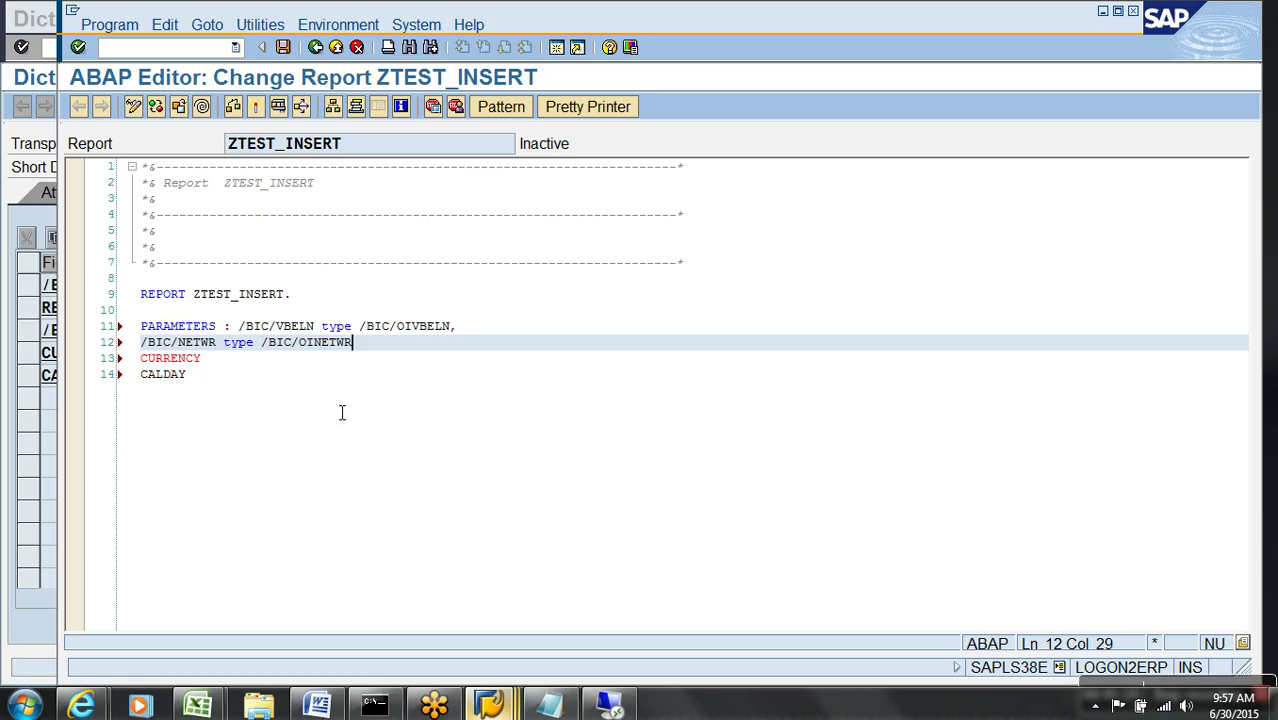
type(",")
- Give the CURRENCY parameter type /BI0/OICURRENCY
key("Down")
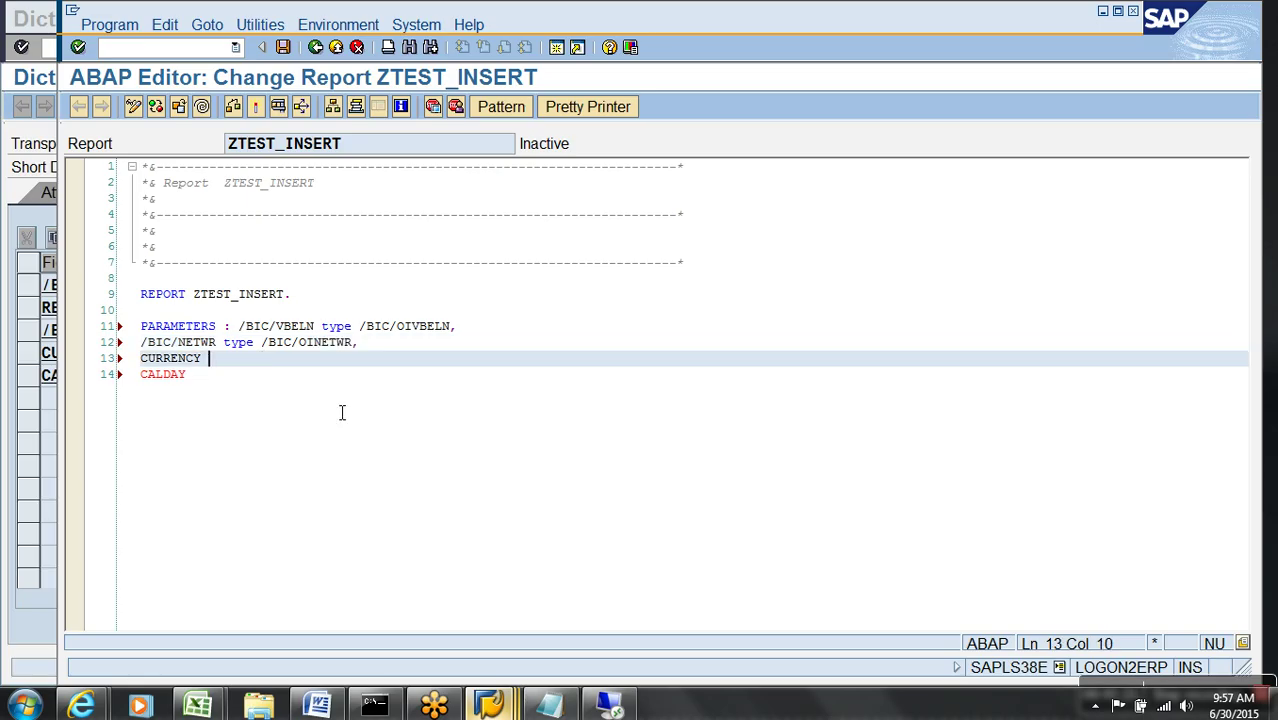
type("type")
key("alt+Tab")
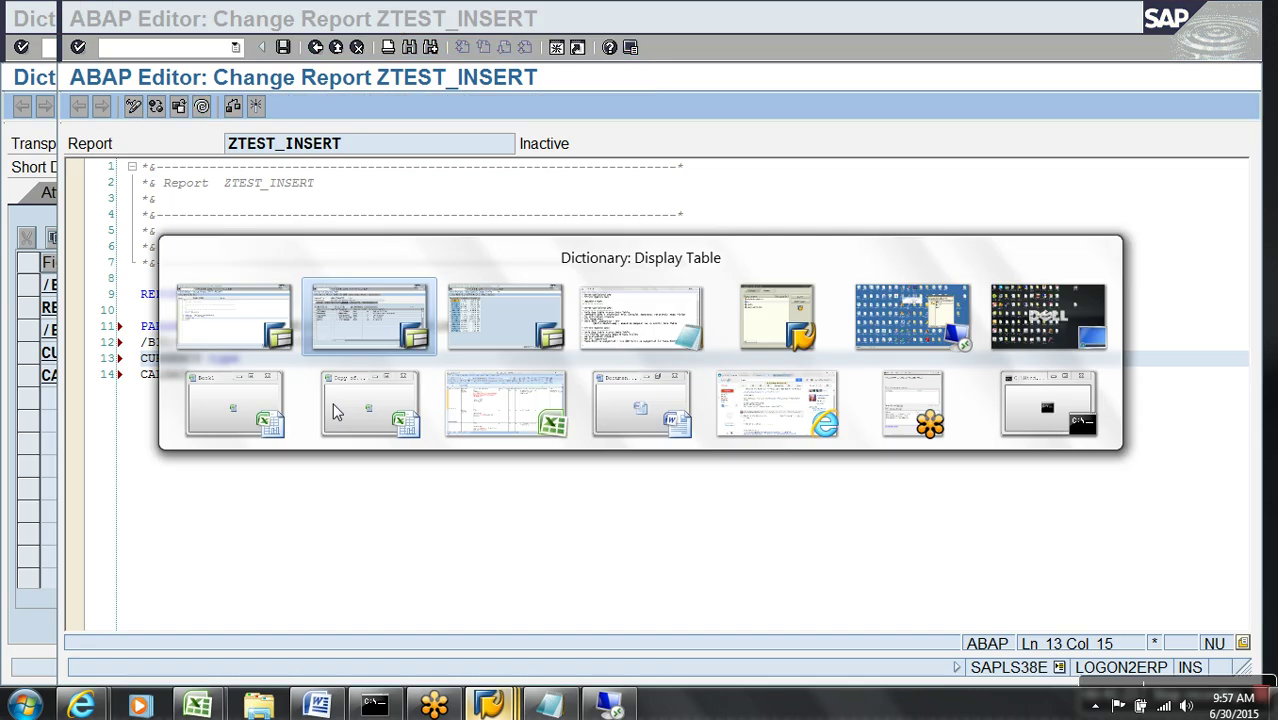
left_click_drag(428, 361, 217, 344)
key("ctrl+c")
key("alt+Tab")
key("ctrl+v")
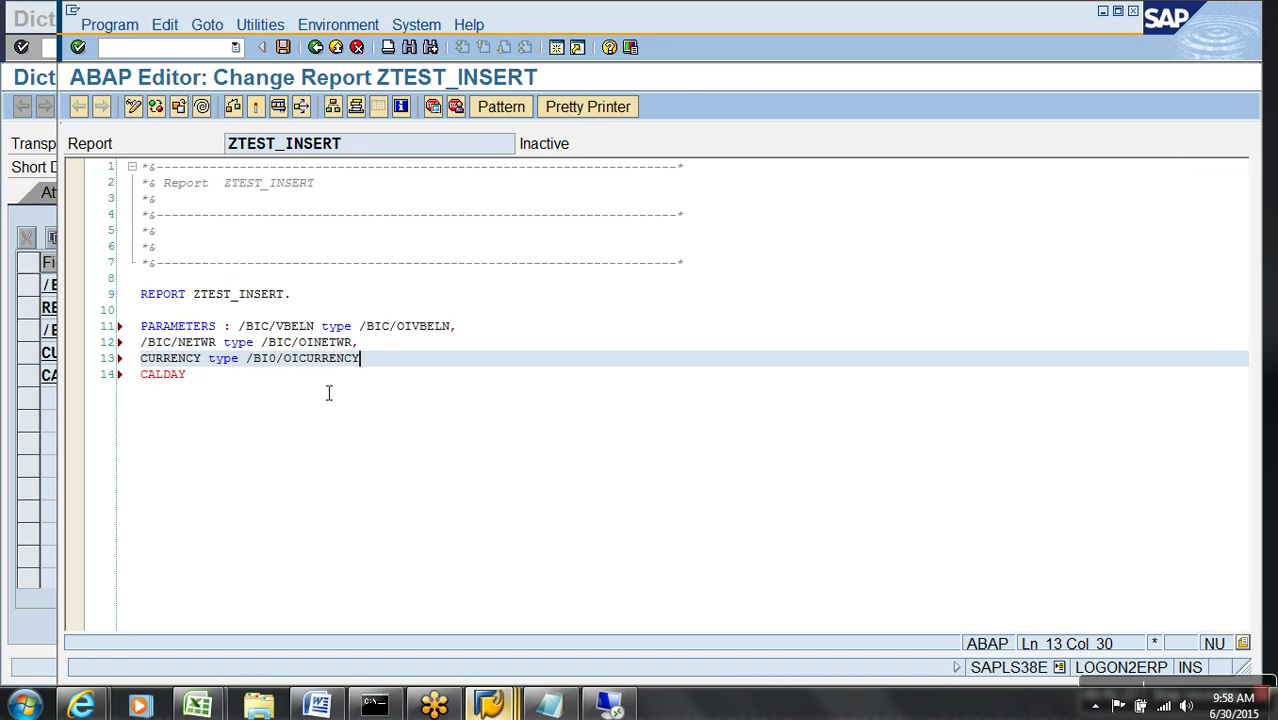
type(",")
- Give the CALDAY parameter type /BI0/OICALDAY
key("Down")
key("End")
type("type")
key("alt+Tab")
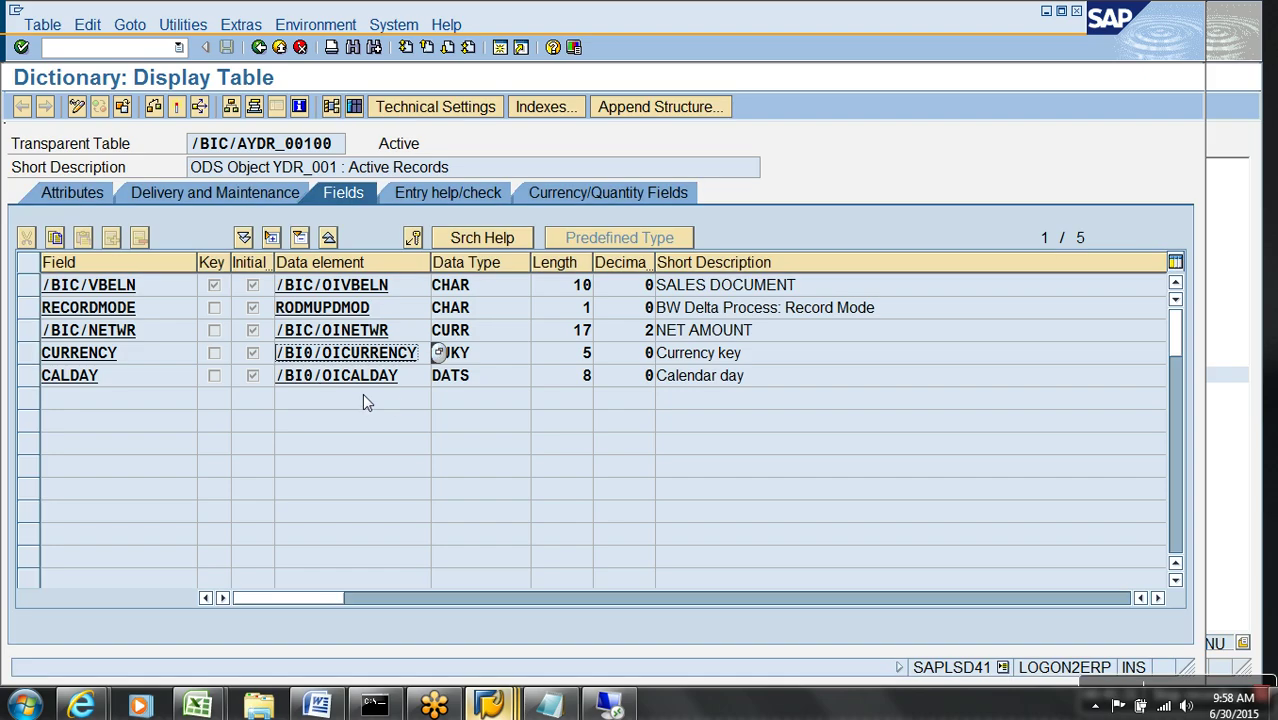
left_click_drag(411, 379, 183, 371)
key("ctrl+c")
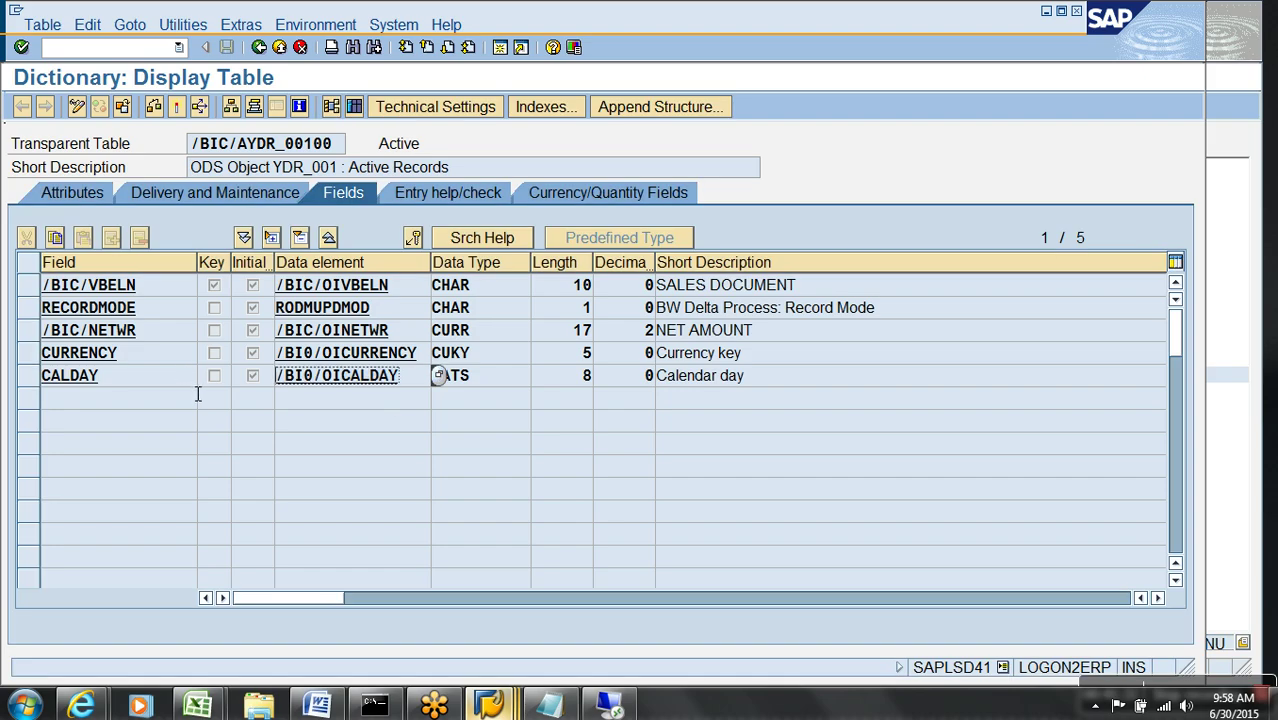
key("alt+Tab")
key("ctrl+v")
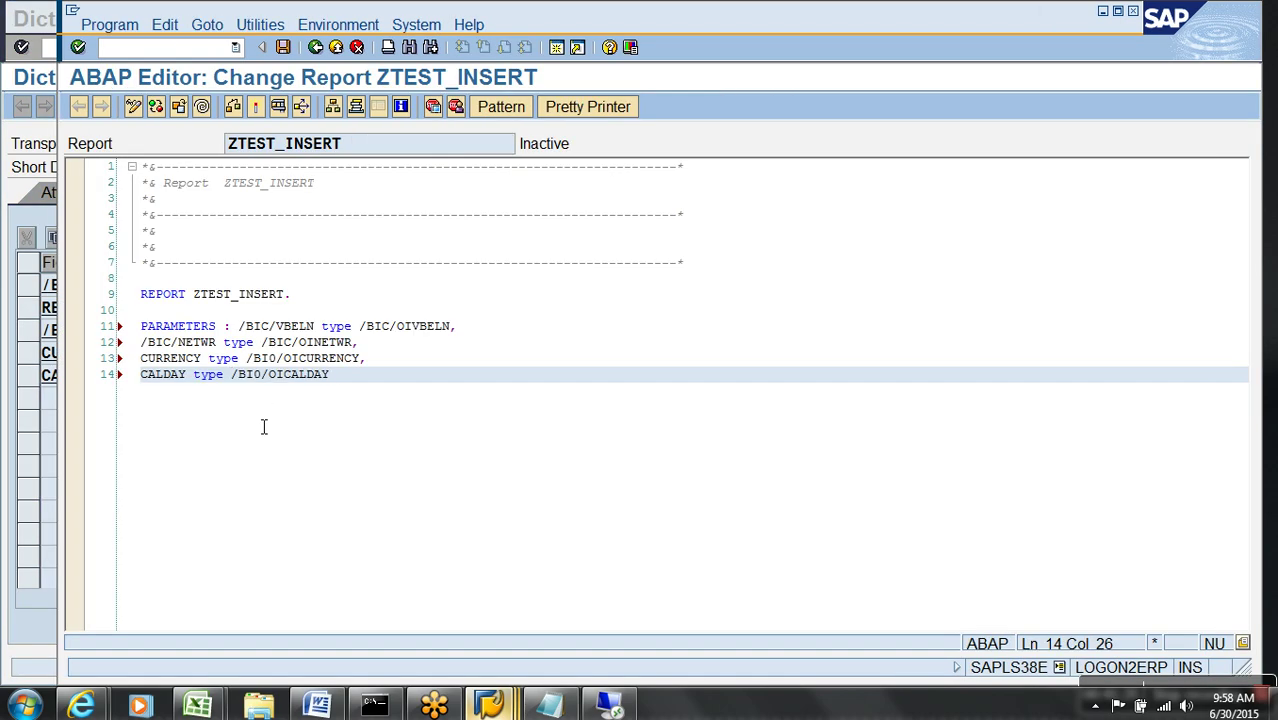
- Remove the '/BIC/' prefix from the VBELN and NETWR parameter names flagged by the syntax check
left_click(233, 106)
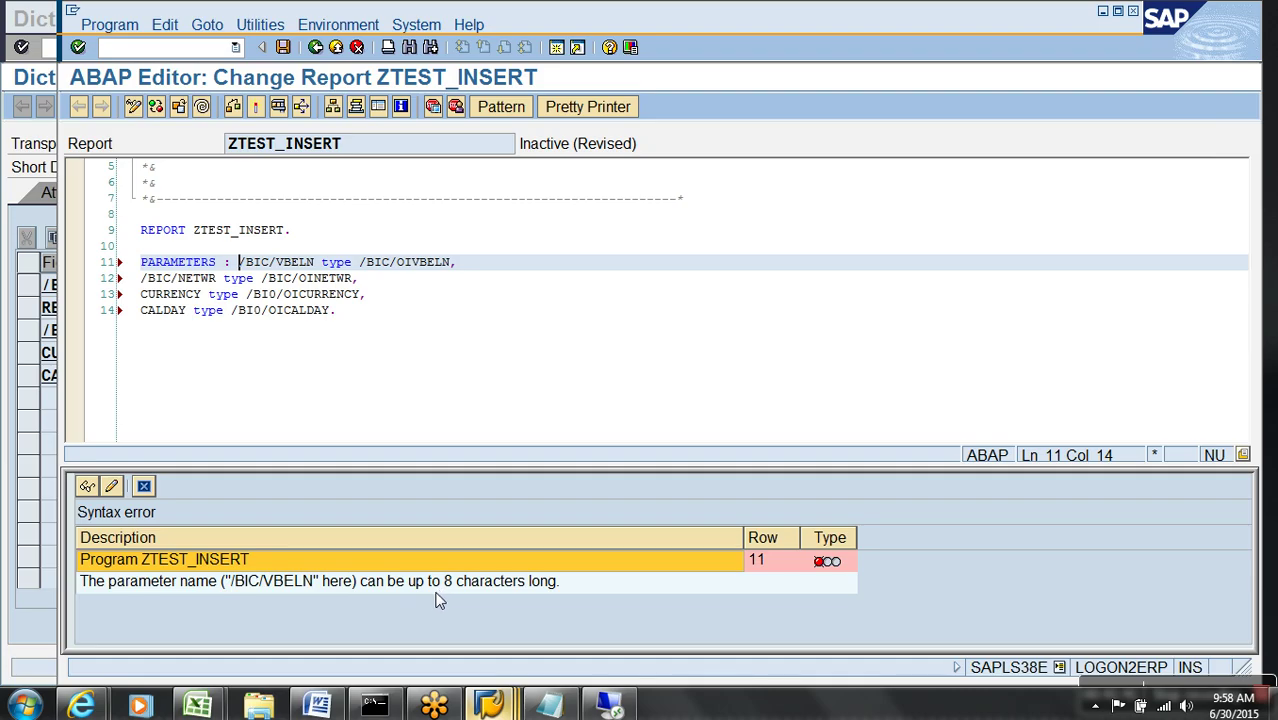
left_click(144, 486)
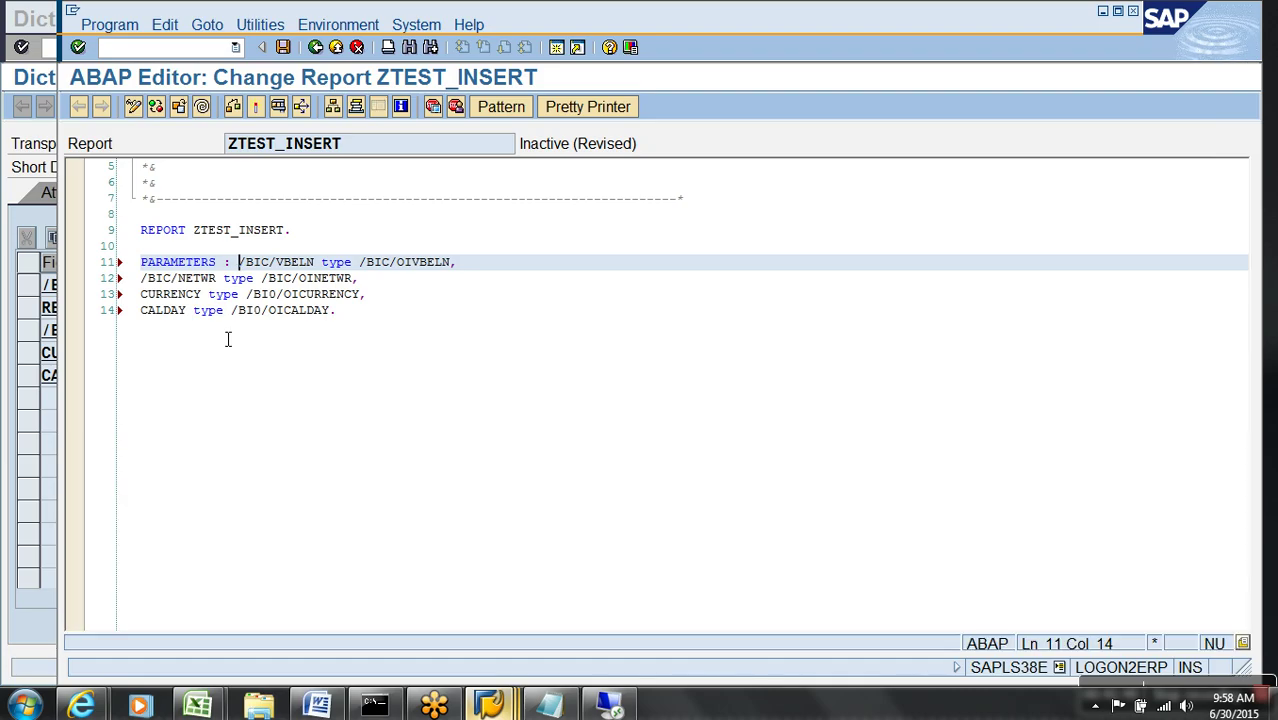
key("Delete")
key("Delete")
key("Delete")
key("Delete")
key("Delete")
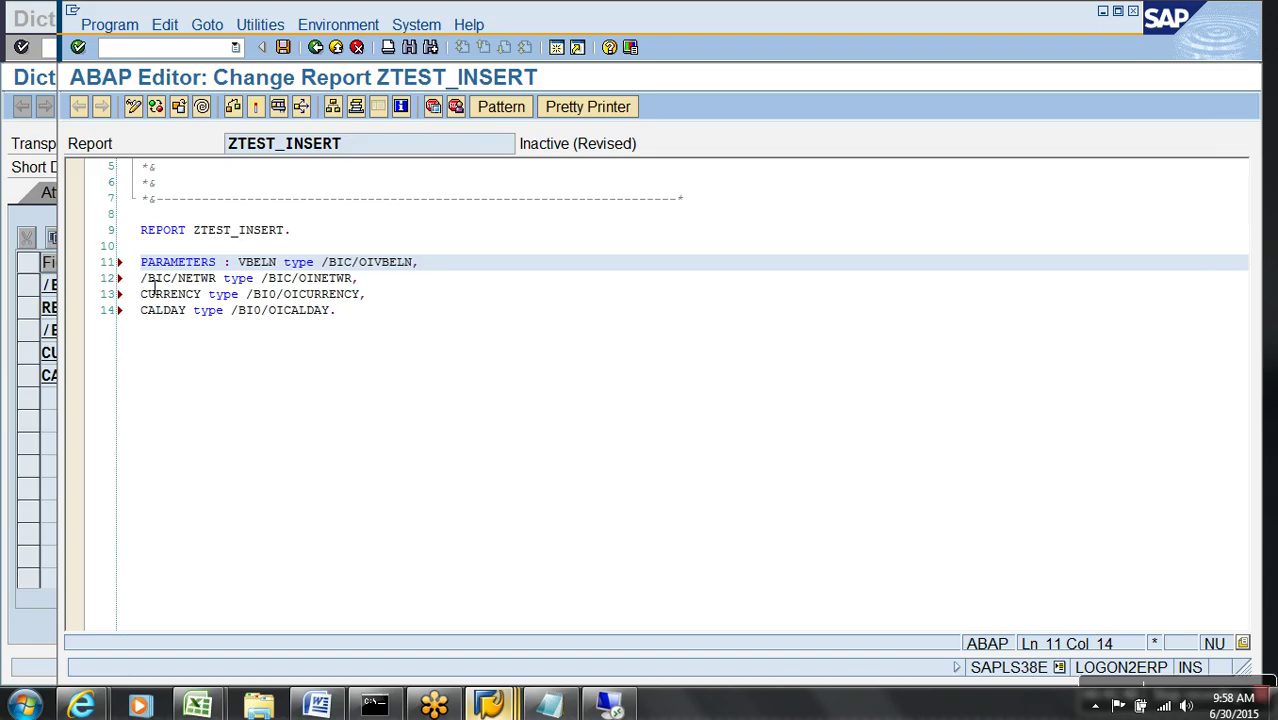
left_click(142, 279)
key("Delete")
key("Delete")
key("Delete")
key("Delete")
key("Delete")
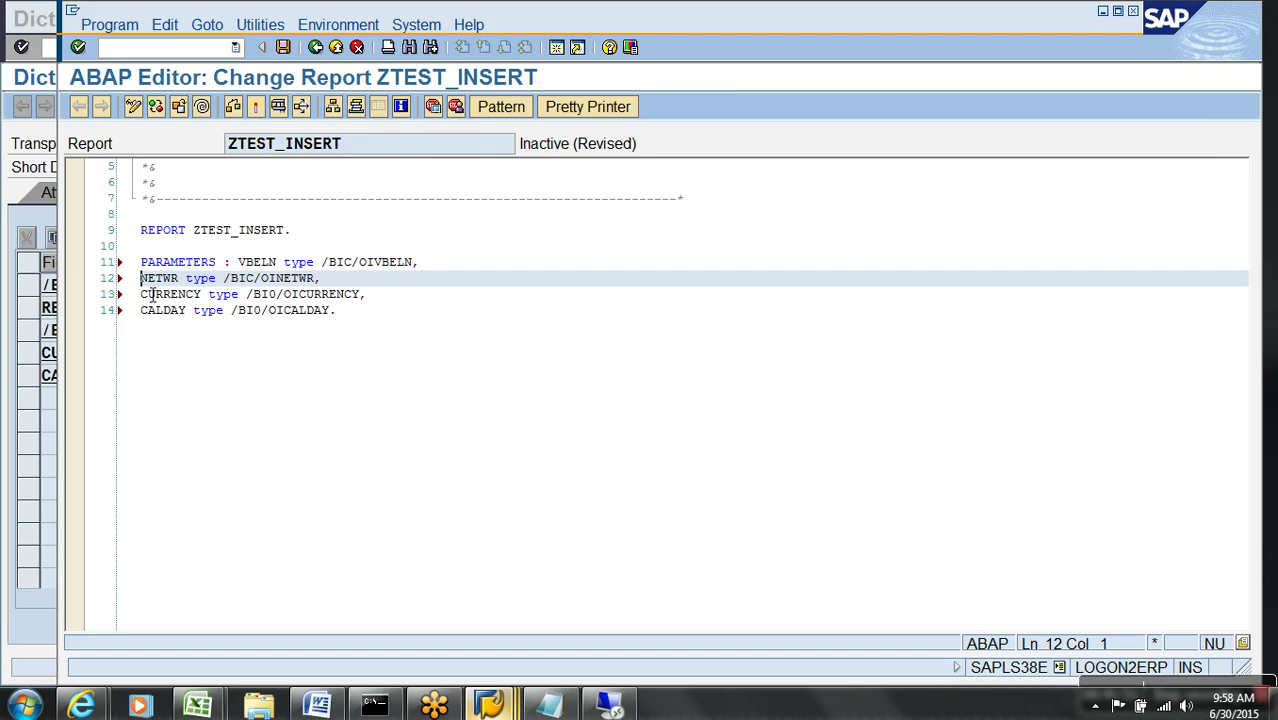
- Re-check and activate ZTEST_INSERT, then run it
left_click(236, 109)
left_click(253, 107)
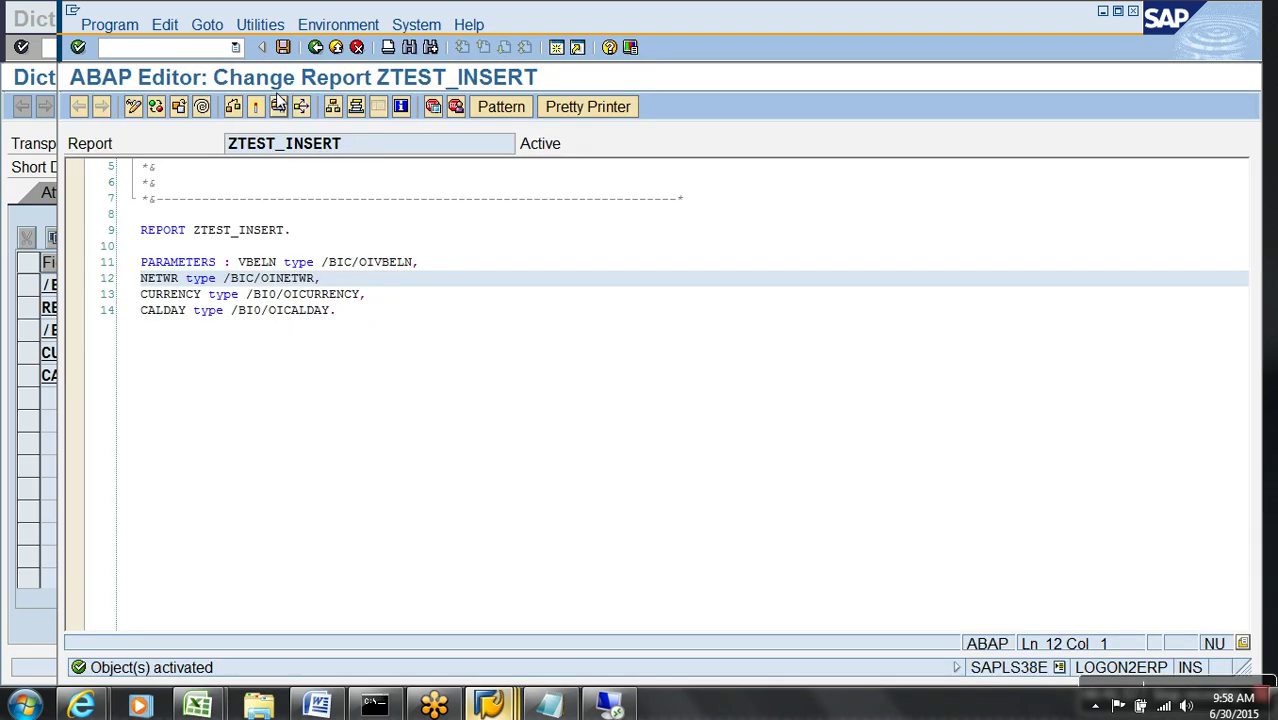
left_click(280, 109)
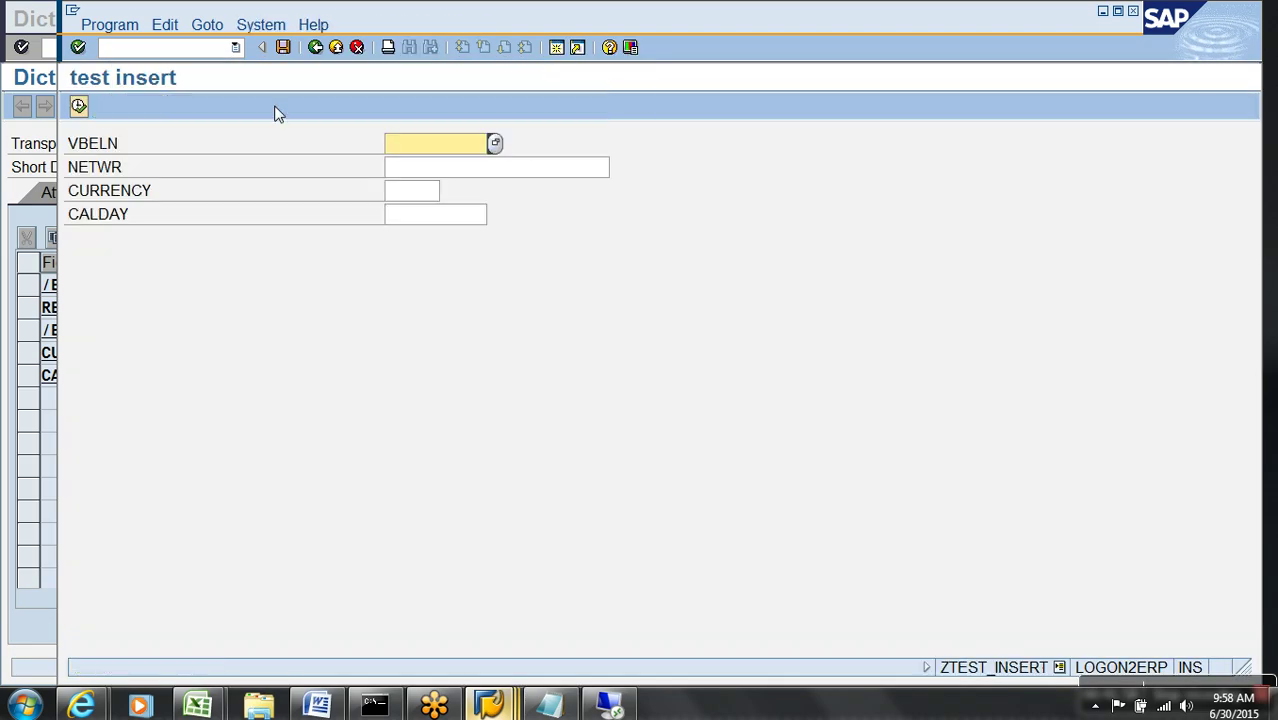
- Try the NETWR and CURRENCY fields on the 'test insert' selection screen, then return to the source
left_click(414, 170)
left_click(414, 195)
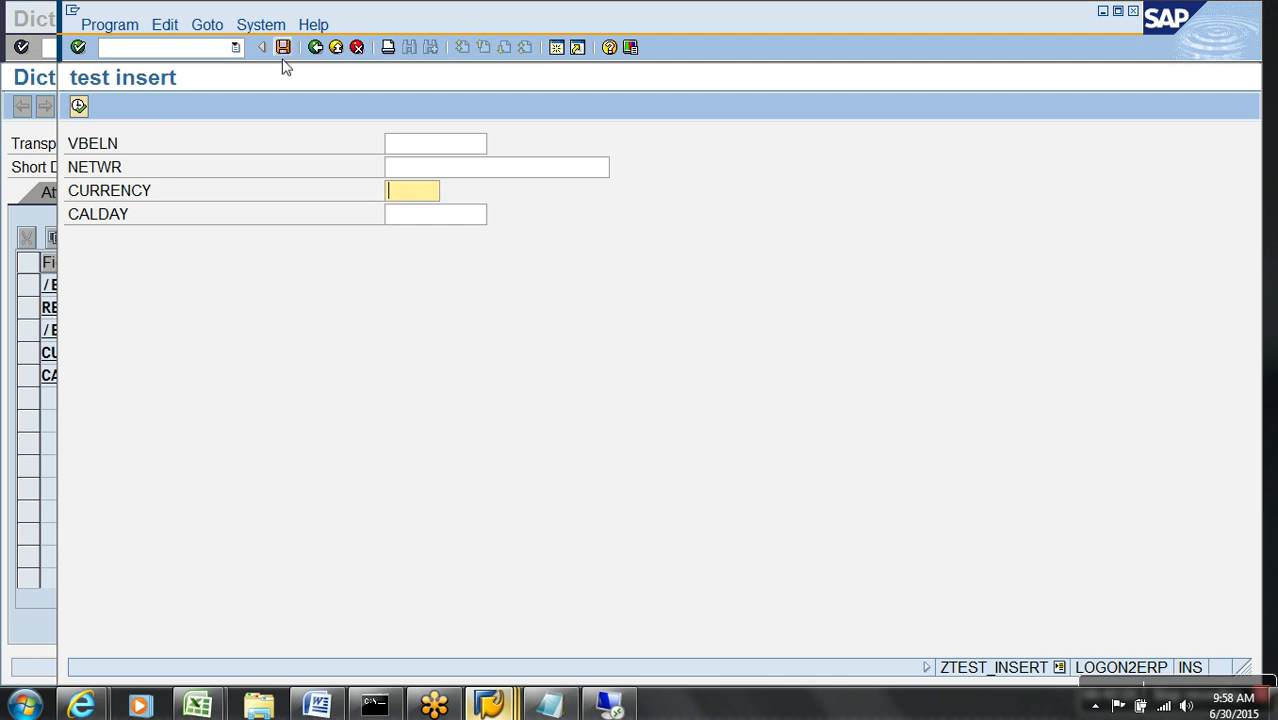
left_click(316, 47)
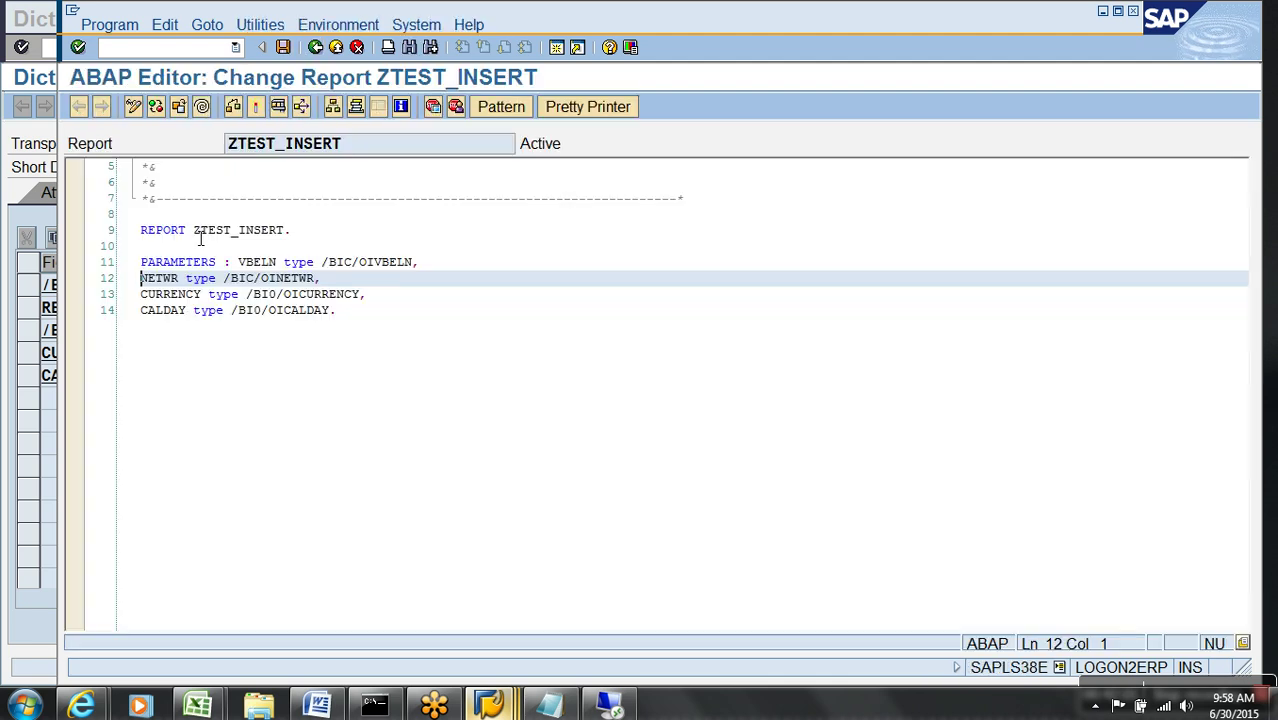
- Add two blank lines after line 14 below the PARAMETERS declarations and run the report again
left_click(185, 325)
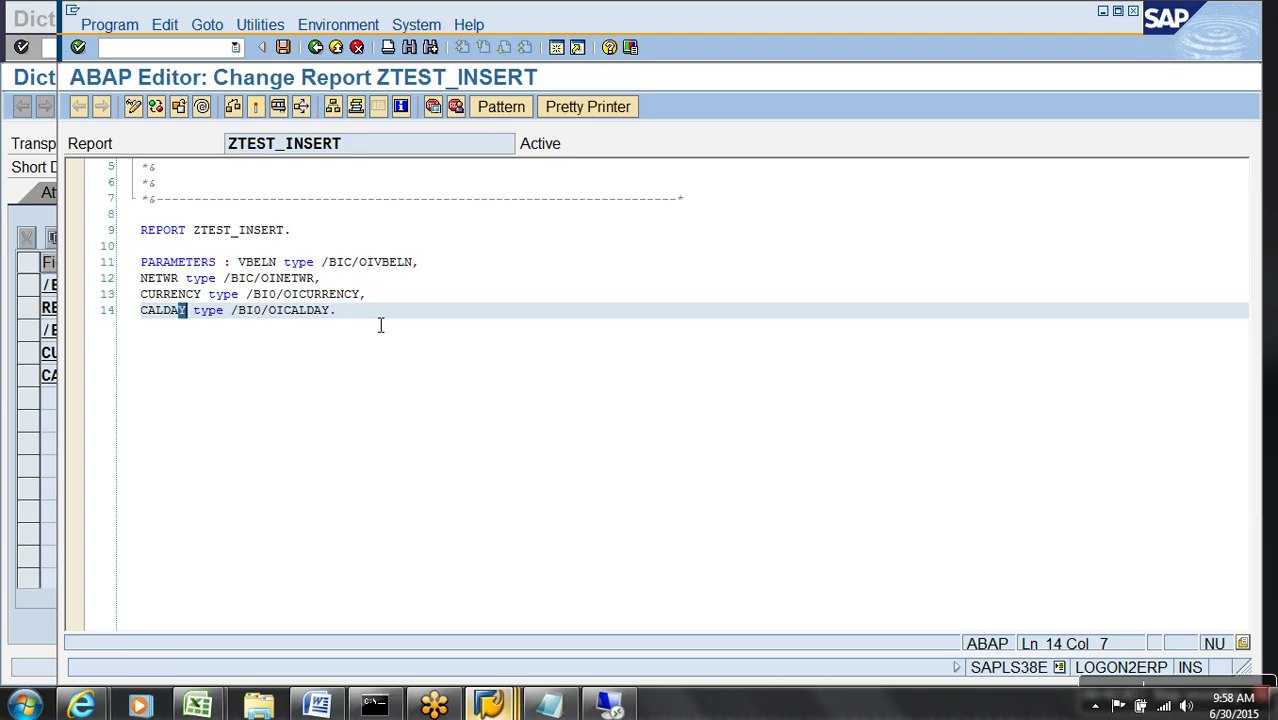
left_click(443, 318)
key("Return")
key("Return")
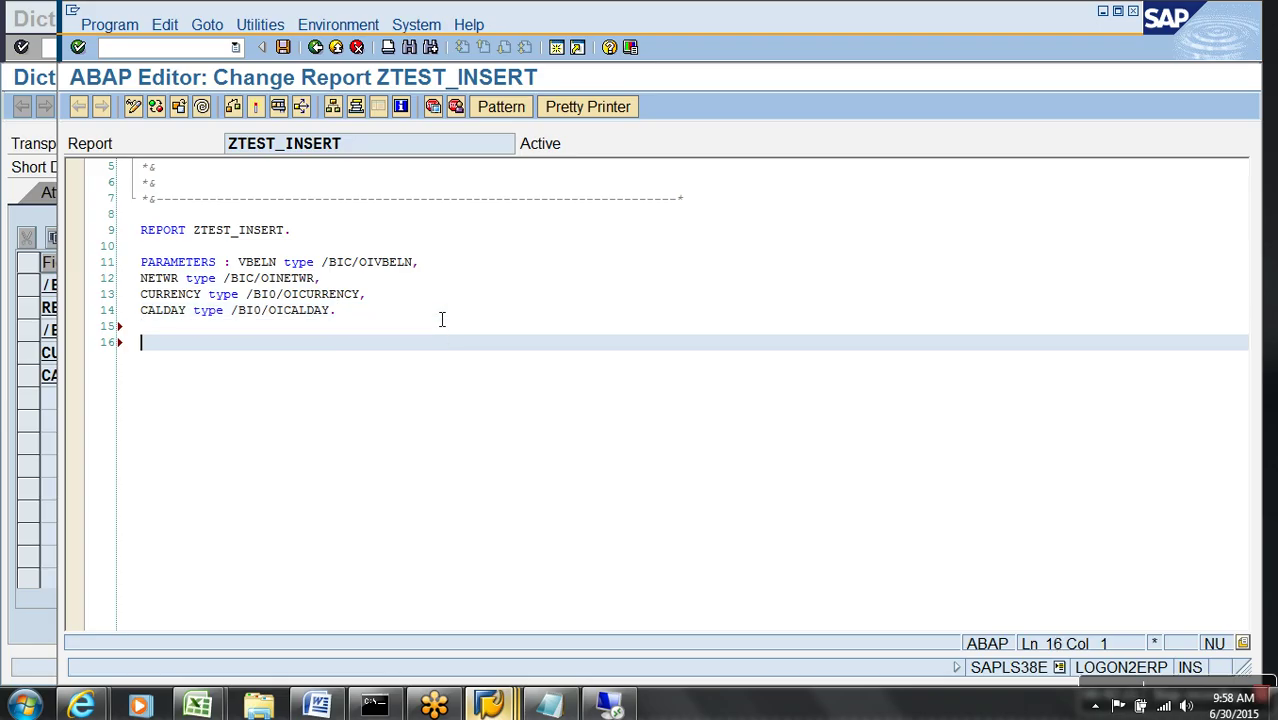
left_click(300, 108)
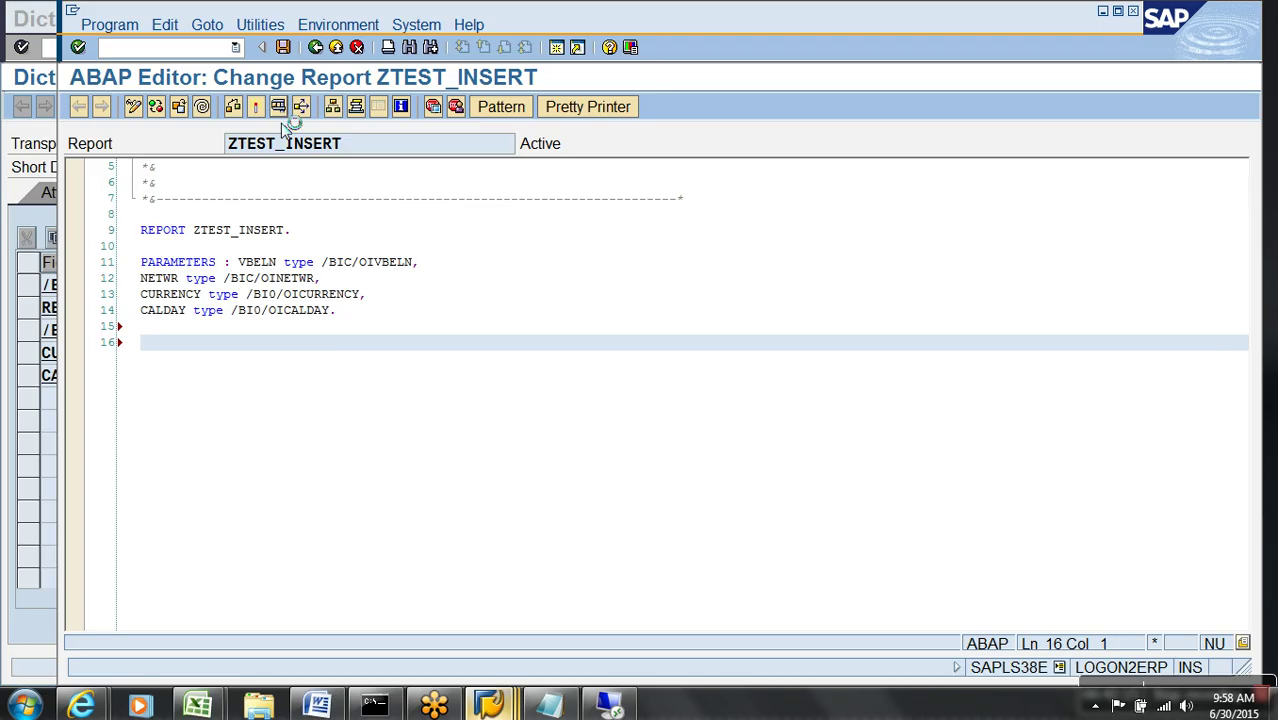
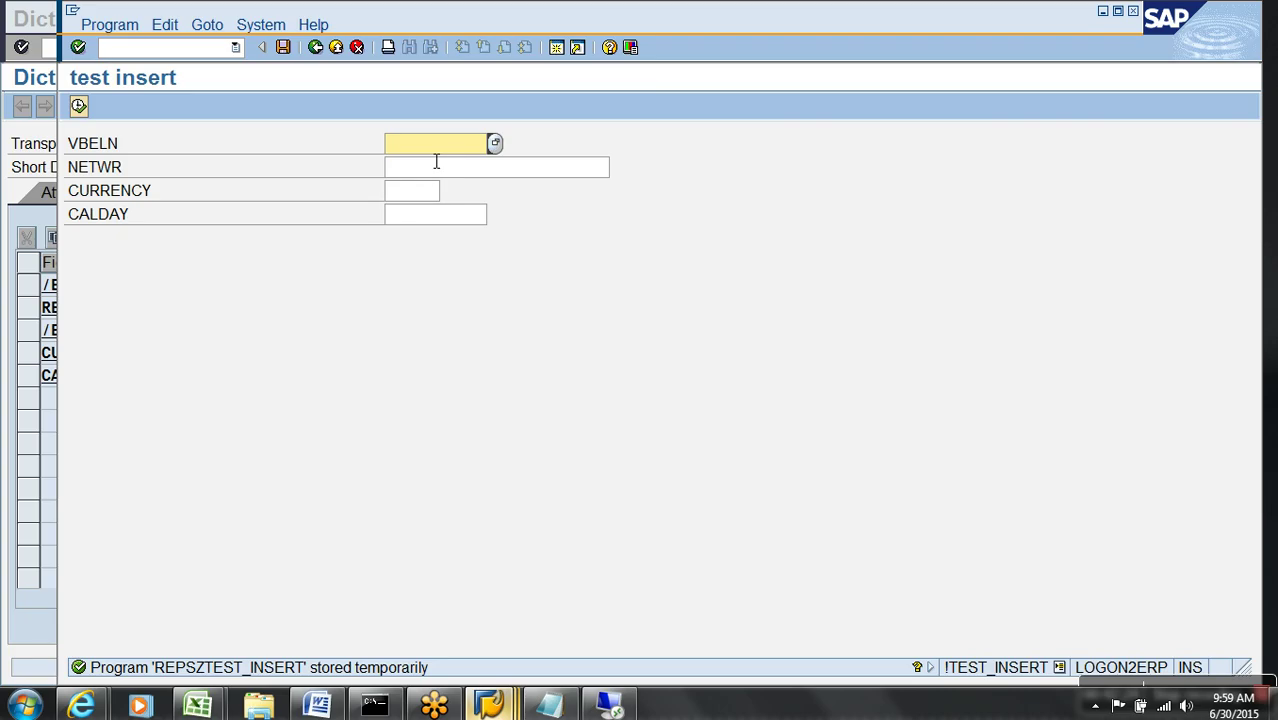
- Move through the 'test insert' fields to CALDAY, then return to the ZTEST_INSERT source code
key("Tab")
left_click(428, 218)
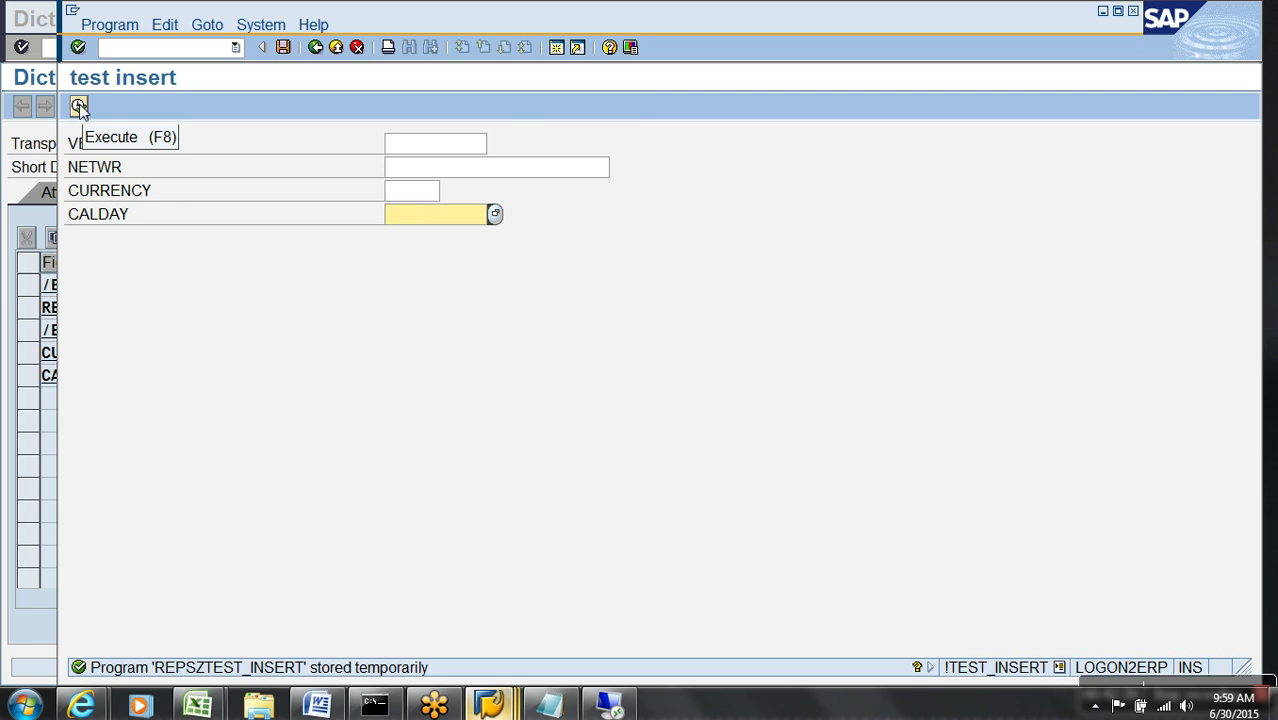
left_click(316, 50)
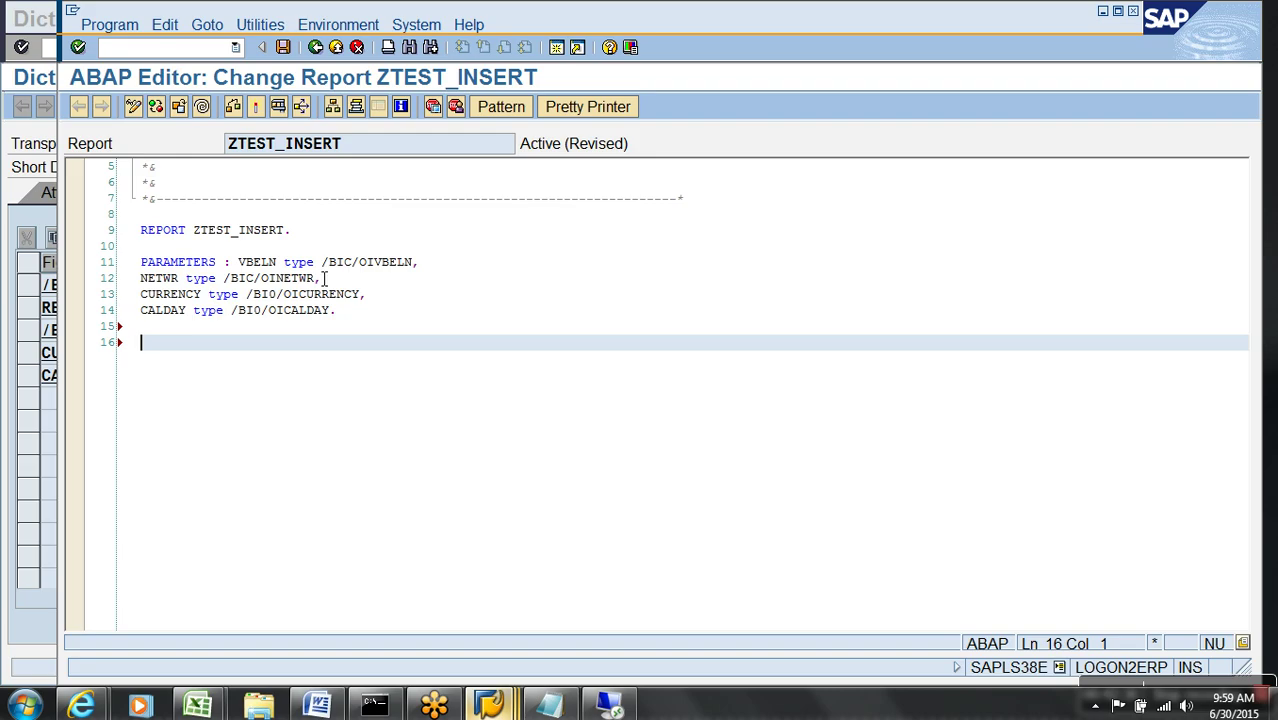
- Type DATA : WA TYPE on line 16 and paste /BIC/AYDR_00100 copied from the Dictionary table
key("Caps_Lock")
type("INERT")
key("BackSpace")
key("BackSpace")
key("BackSpace")
key("BackSpace")
type("S")
key("BackSpace")
key("BackSpace")
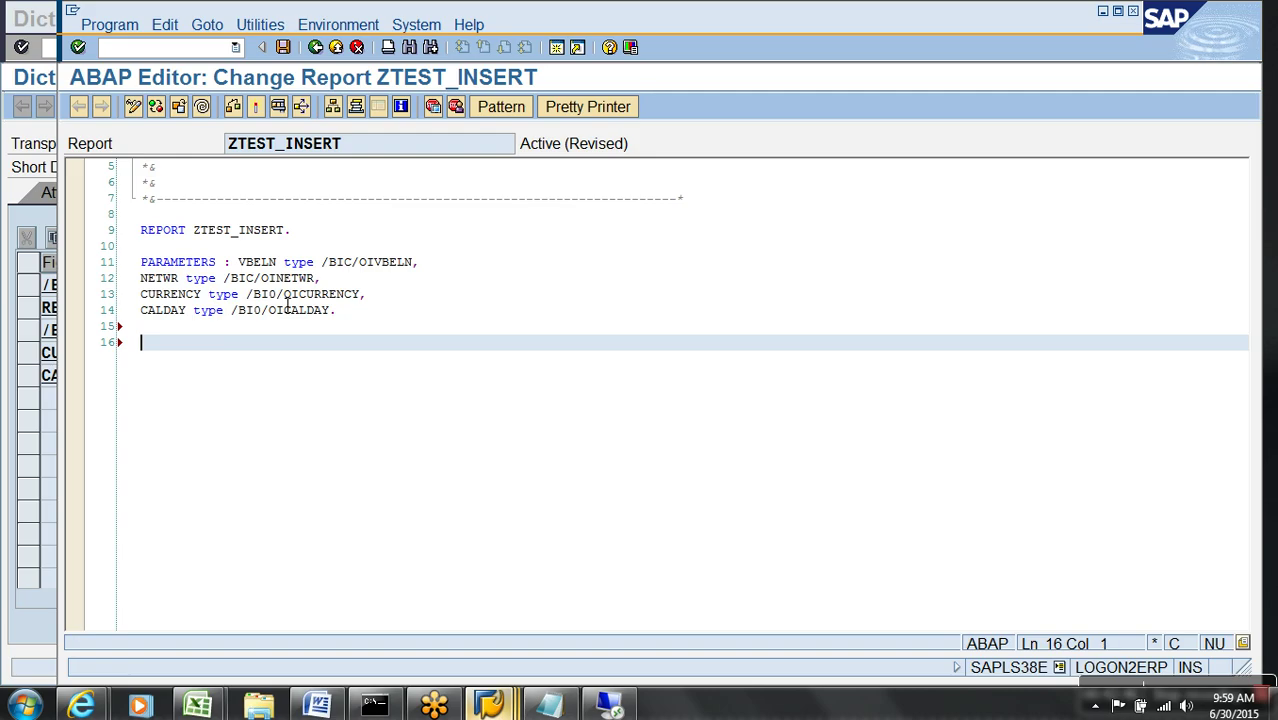
type("DATA : WA T")
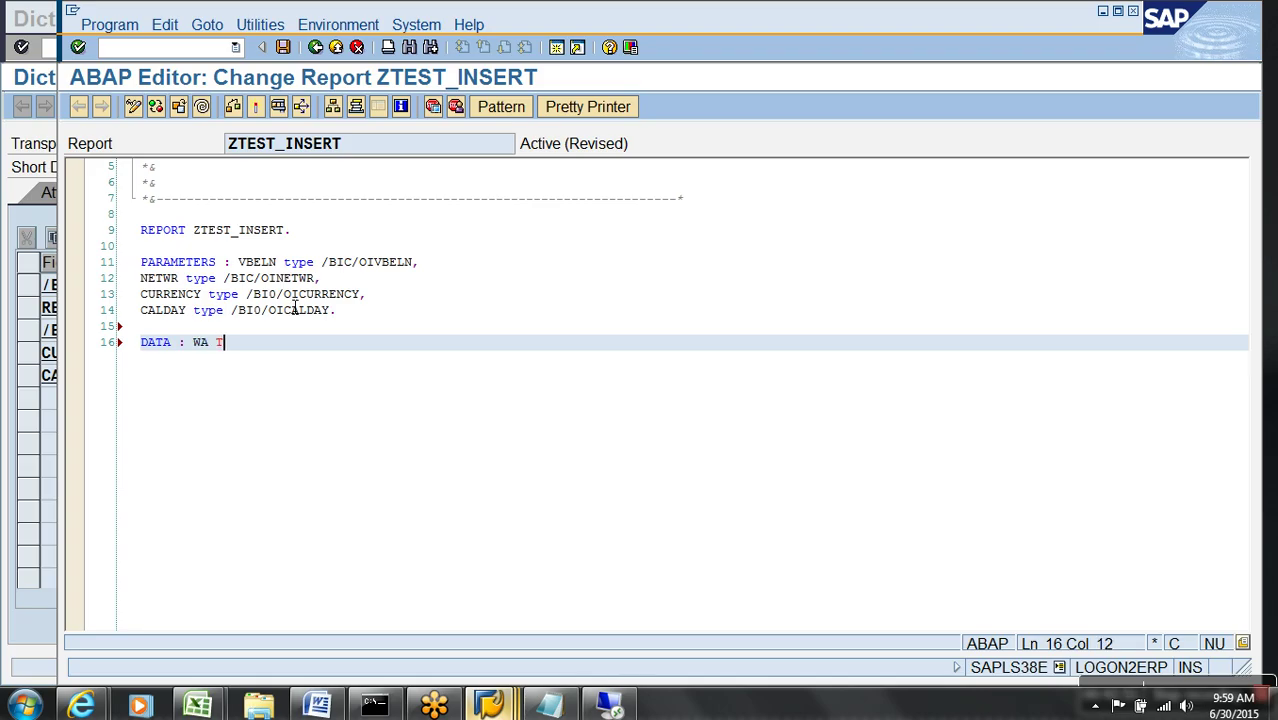
type("Y")
type("PE")
key("alt+Tab")
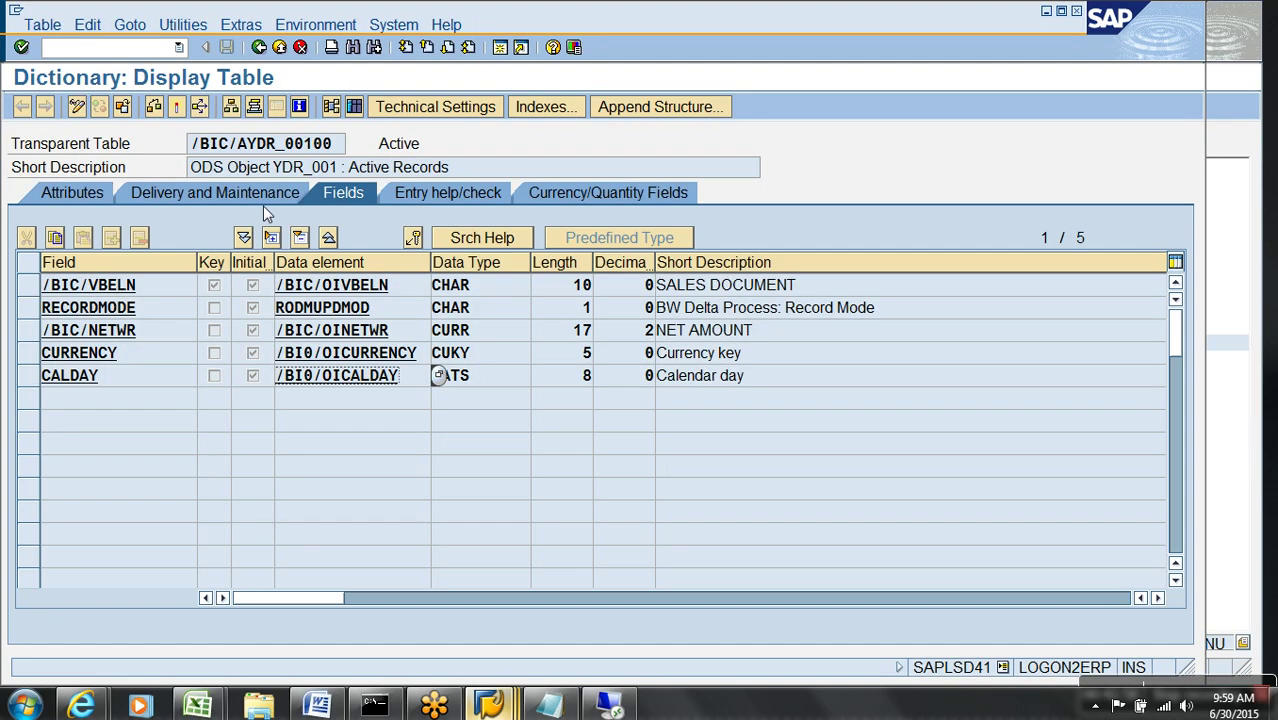
left_click_drag(343, 148, 180, 150)
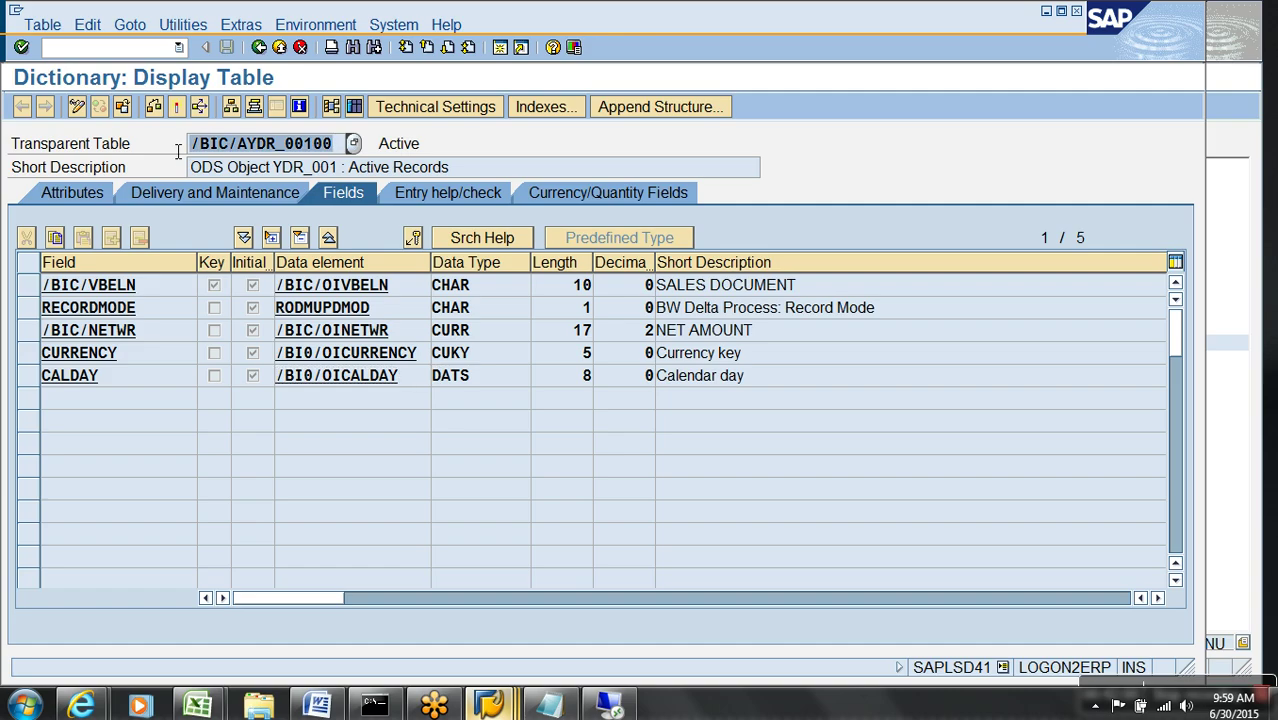
key("ctrl+c")
key("alt+Tab")
key("ctrl+v")
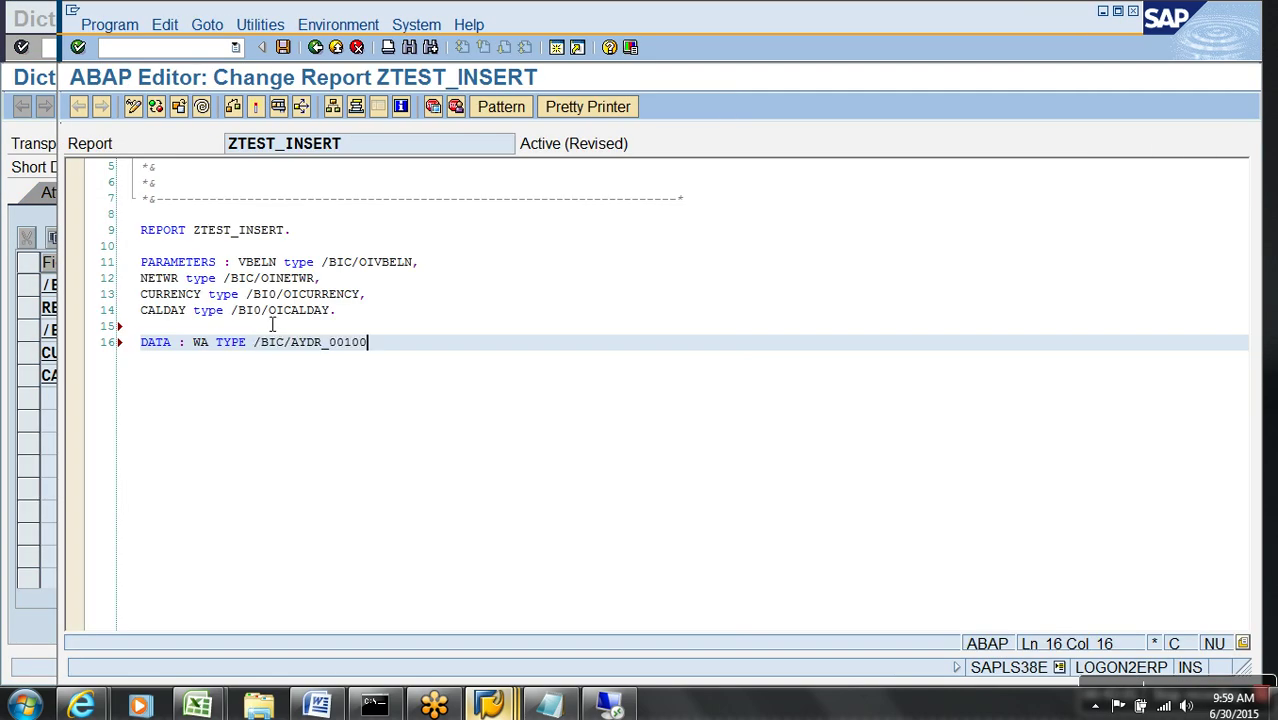
- Type RECORDMODE, then finish the WA declaration with /BIC/AYDR_00100 and a closing period
left_click_drag(436, 268, 425, 285)
key("Return")
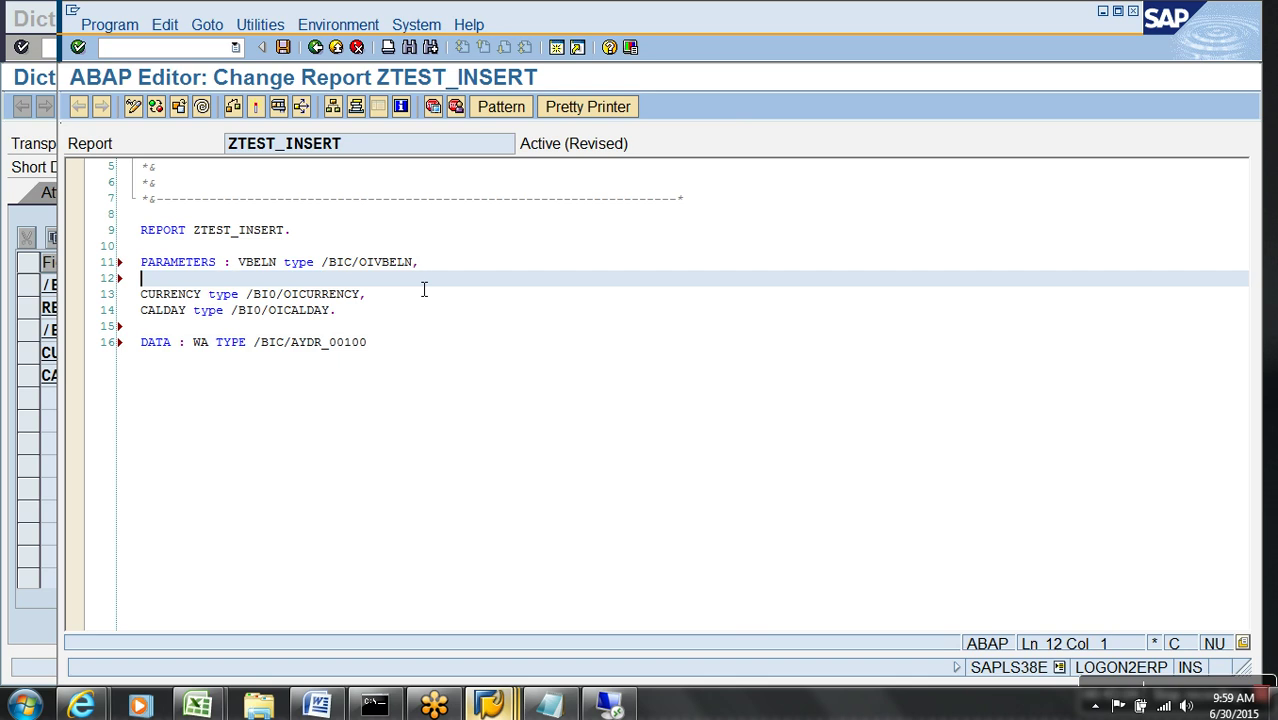
type("RECORDMOSD")
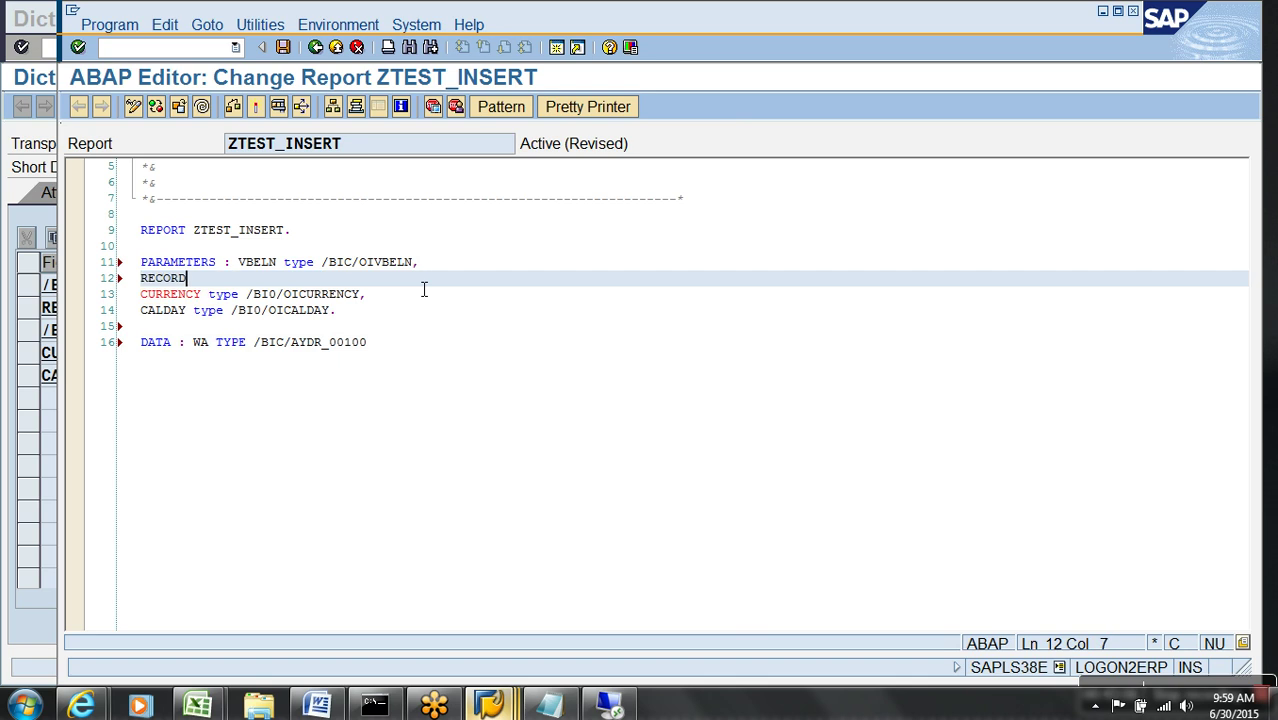
key("BackSpace")
key("BackSpace")
type("DE")
key("BackSpace")
key("BackSpace")
key("BackSpace")
key("BackSpace")
key("shift+Home")
key("Delete")
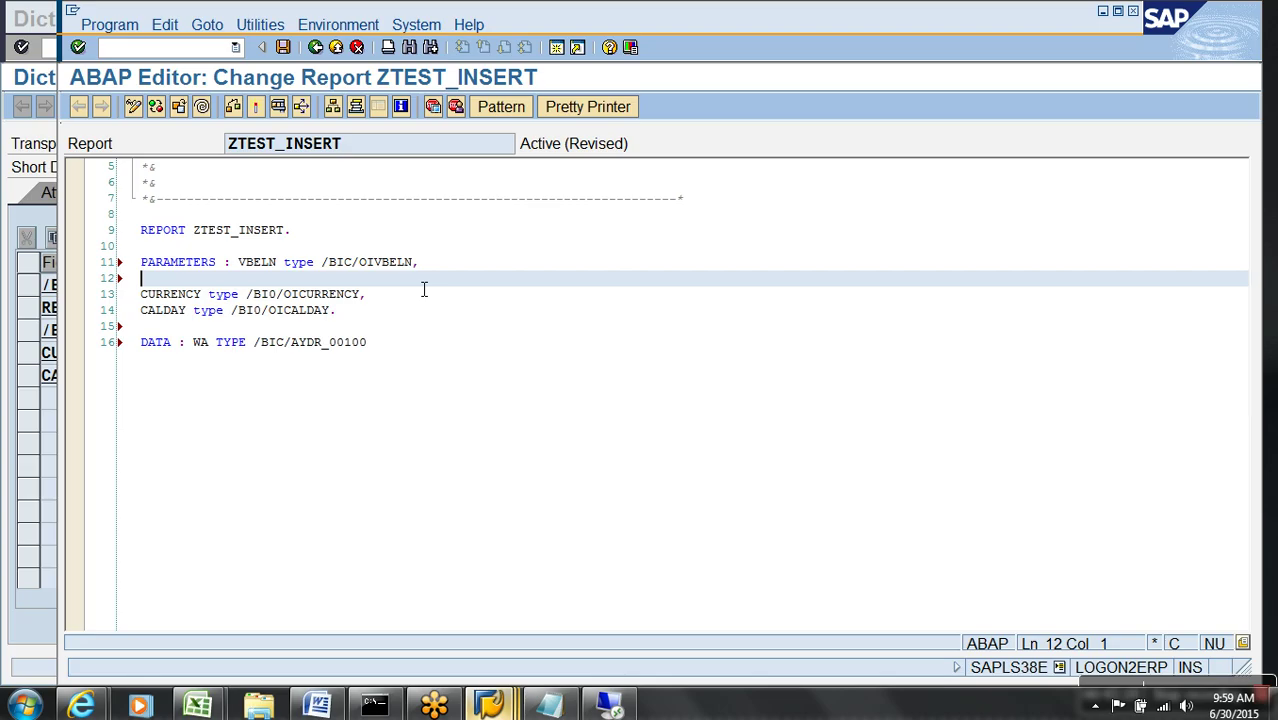
type("RECORDMODE")
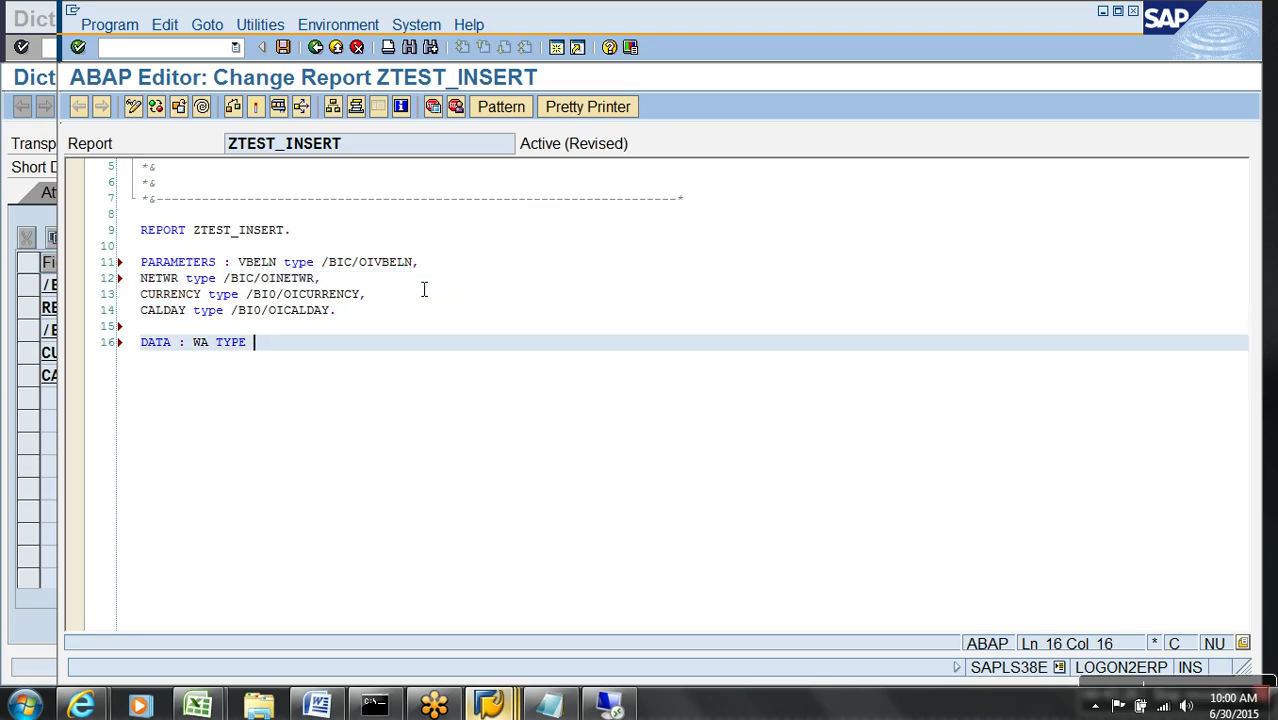
key("ctrl+v")
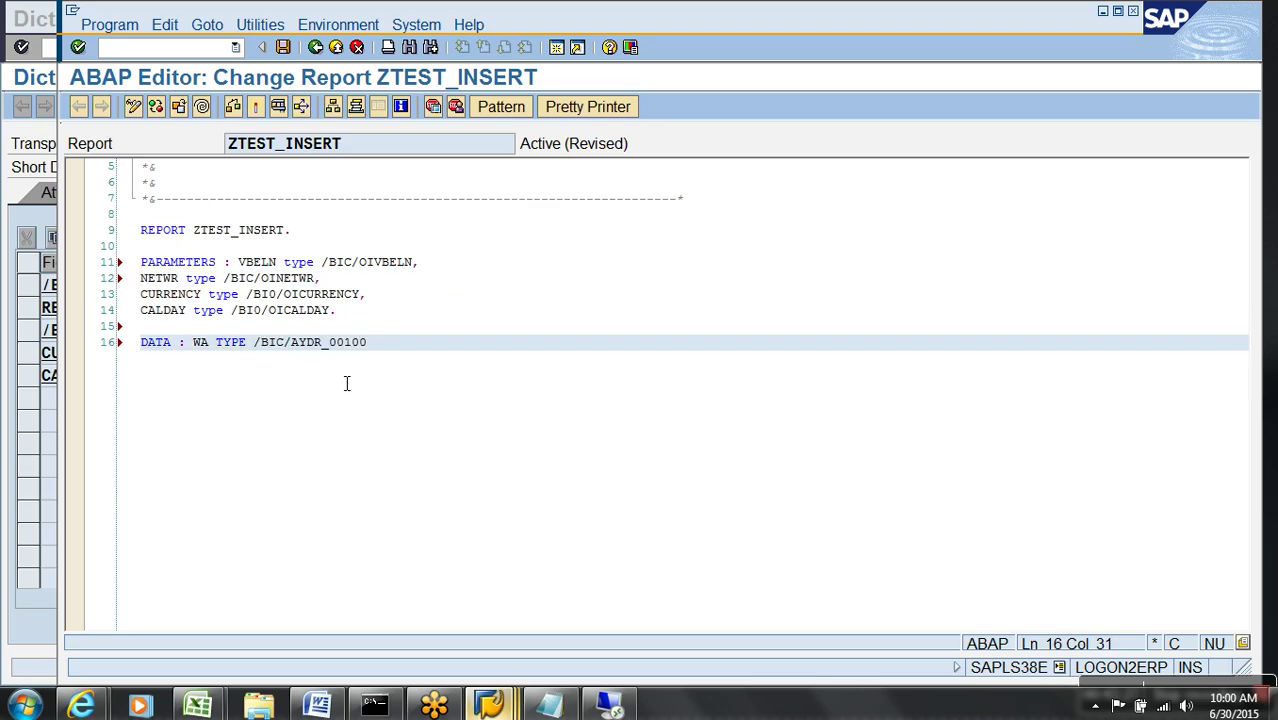
type(".")
key("Return")
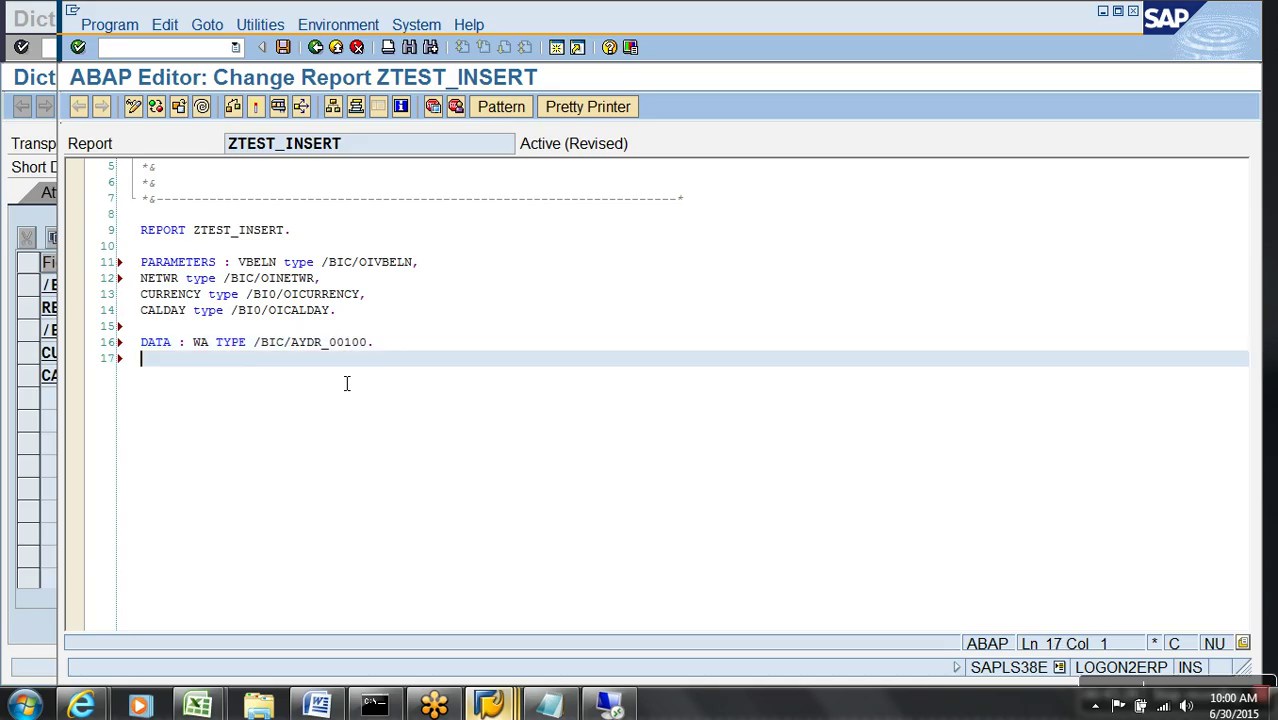
key("Return")
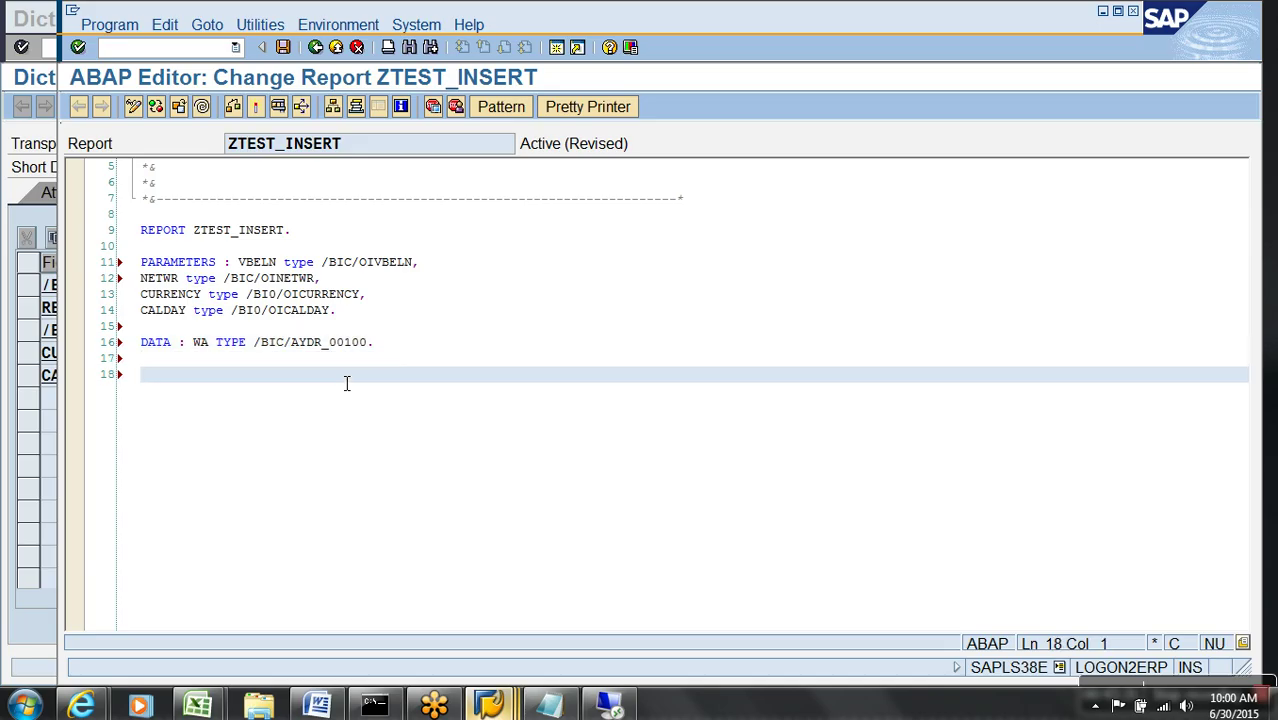
- Assign the VBELN parameter to WA-/BIC/VBELN
type("WA-")
key("alt+Tab")
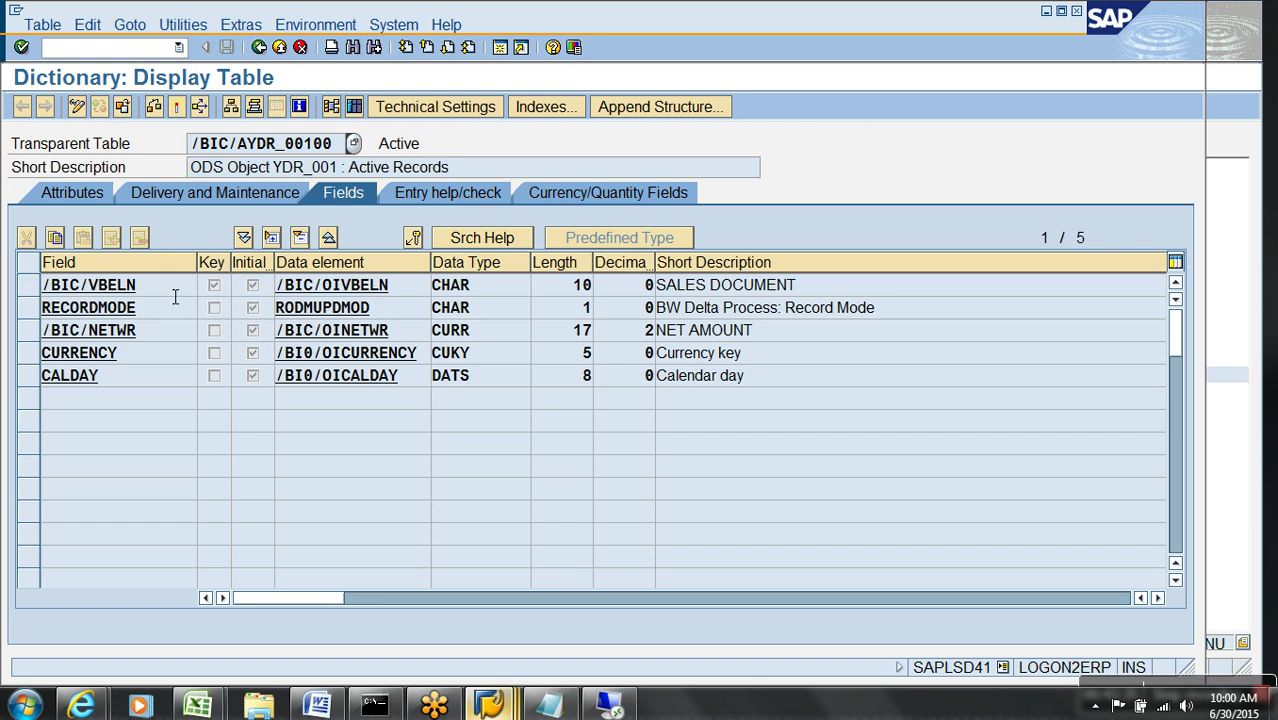
left_click(175, 294)
key("ctrl+c")
key("alt+Tab")
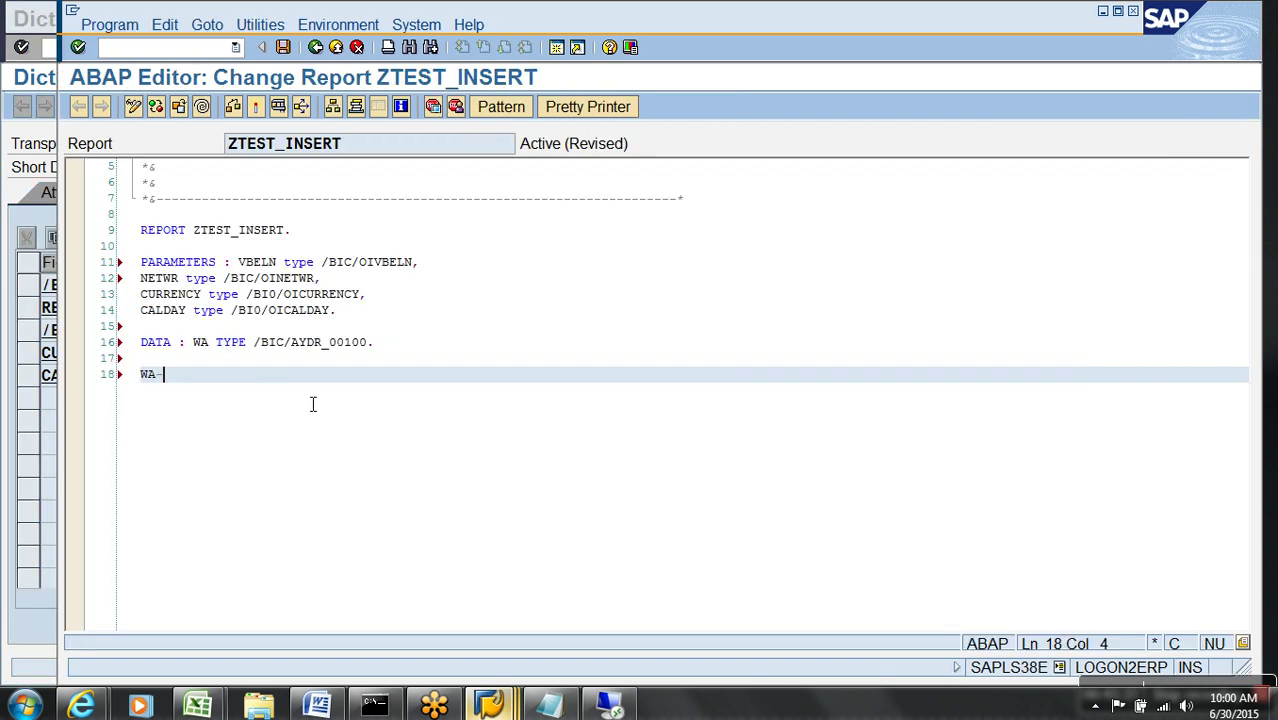
key("ctrl+v")
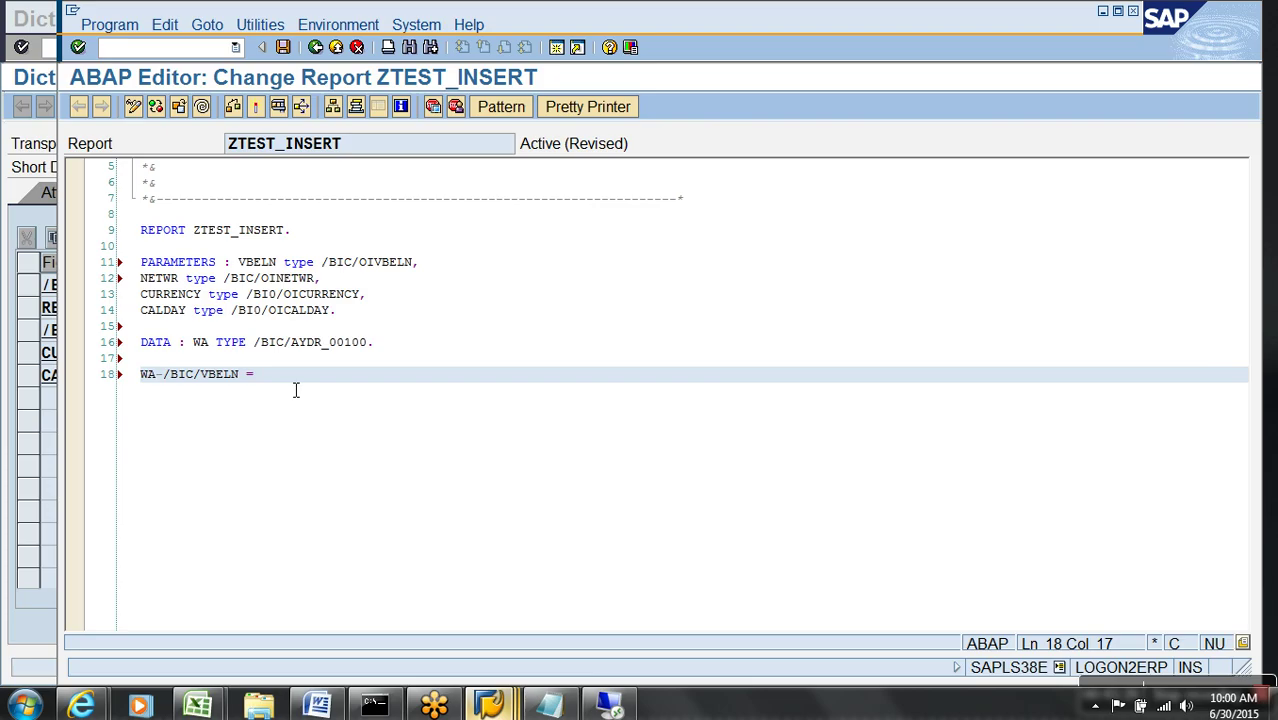
left_click_drag(276, 263, 234, 263)
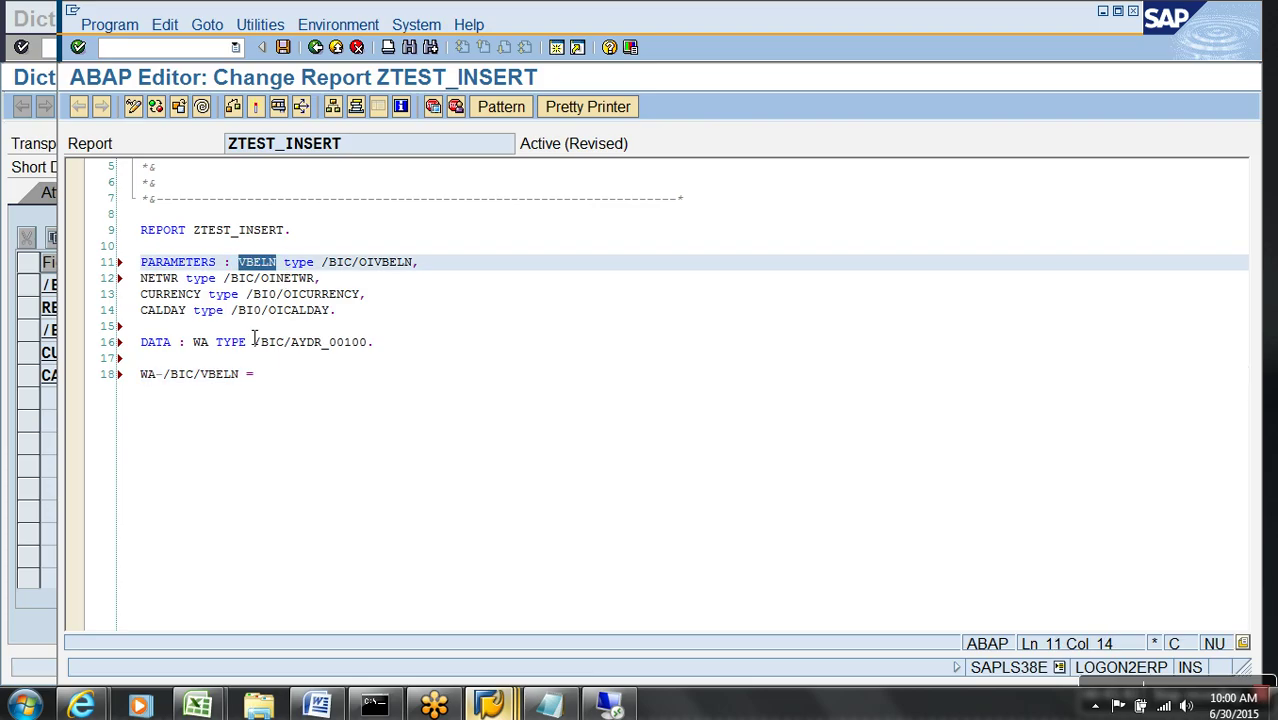
left_click(296, 382)
type("VBELN.")
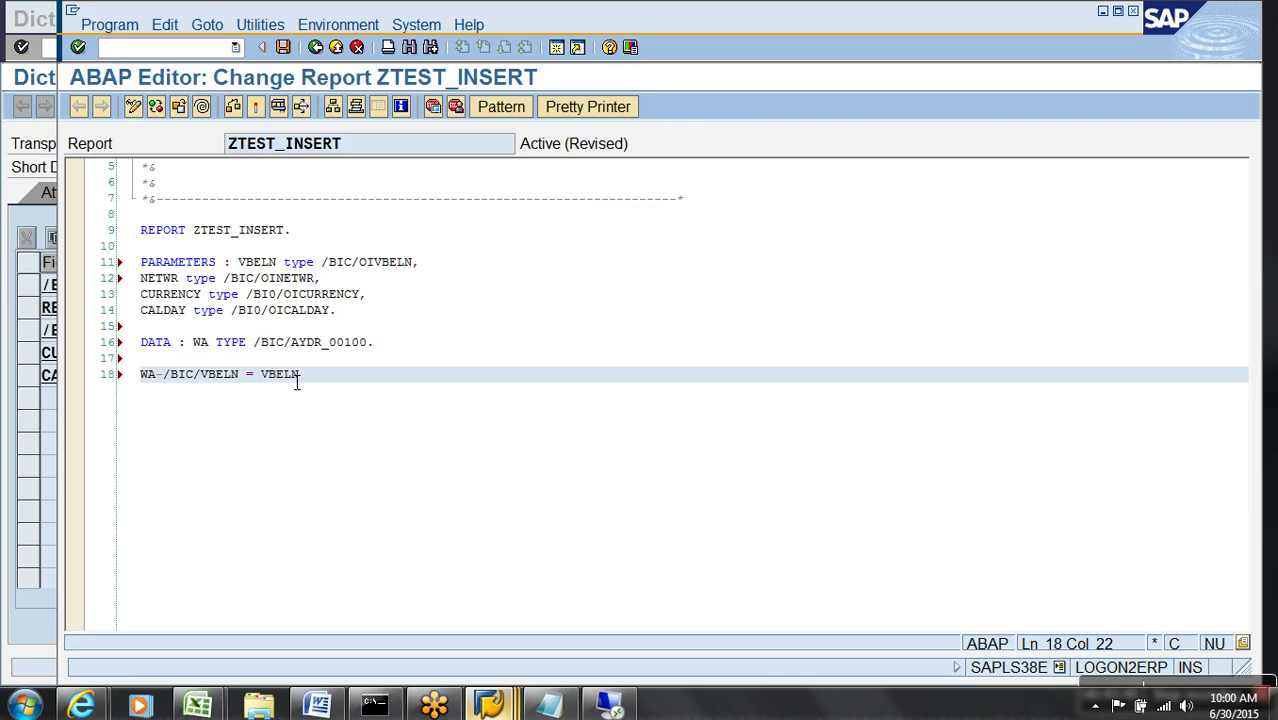
key("Return")
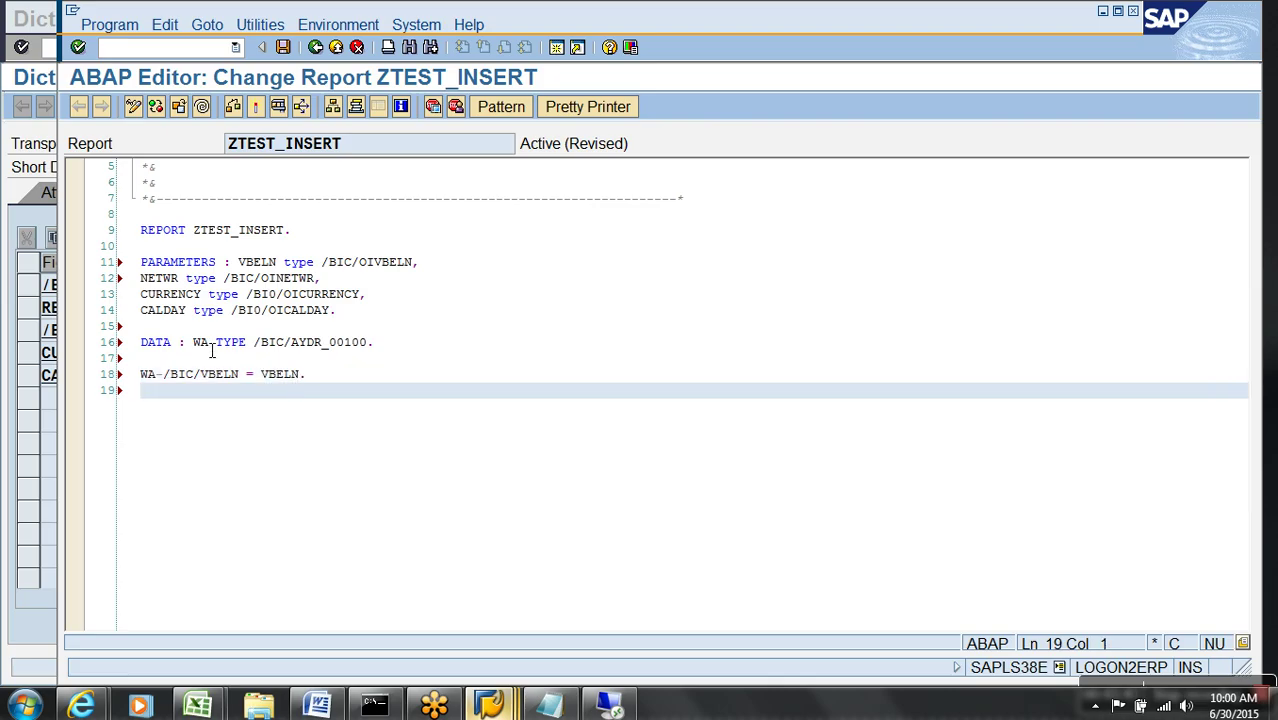
- Assign the NETWR parameter to WA-/BIC/NETWR
type("WA-")
key("alt+Tab")
key("Down")
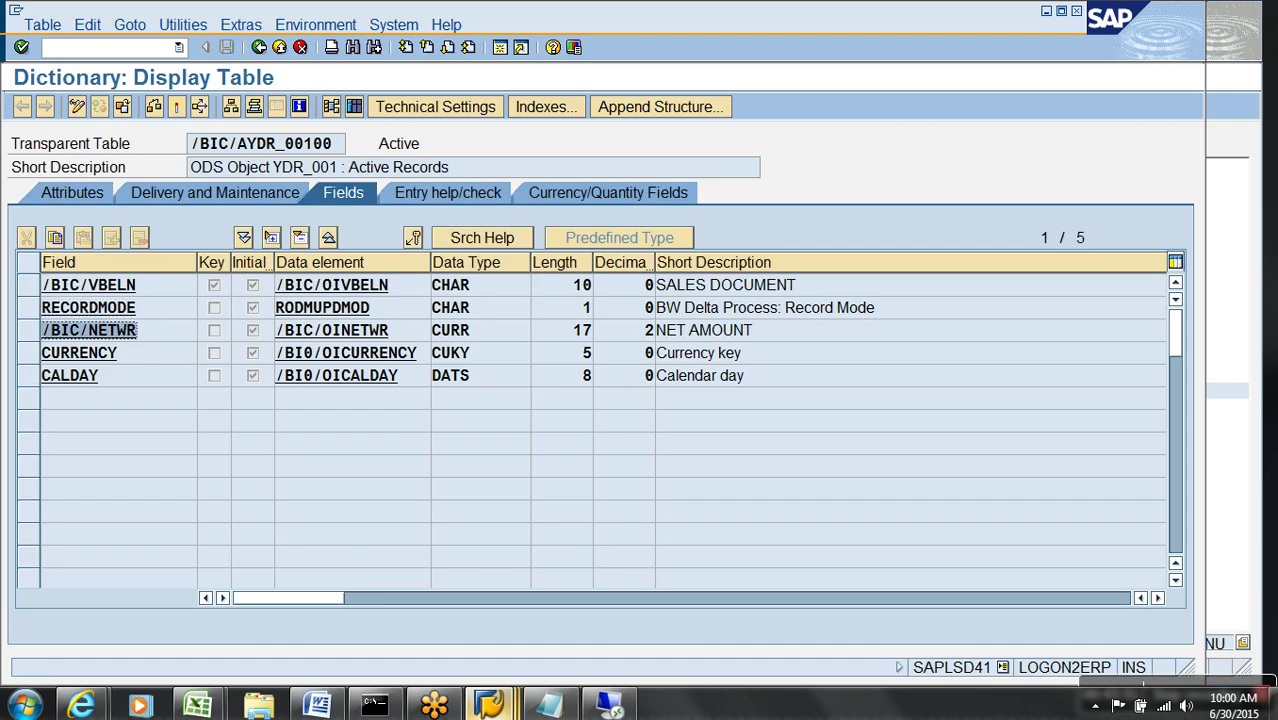
key("ctrl+c")
key("alt+Tab")
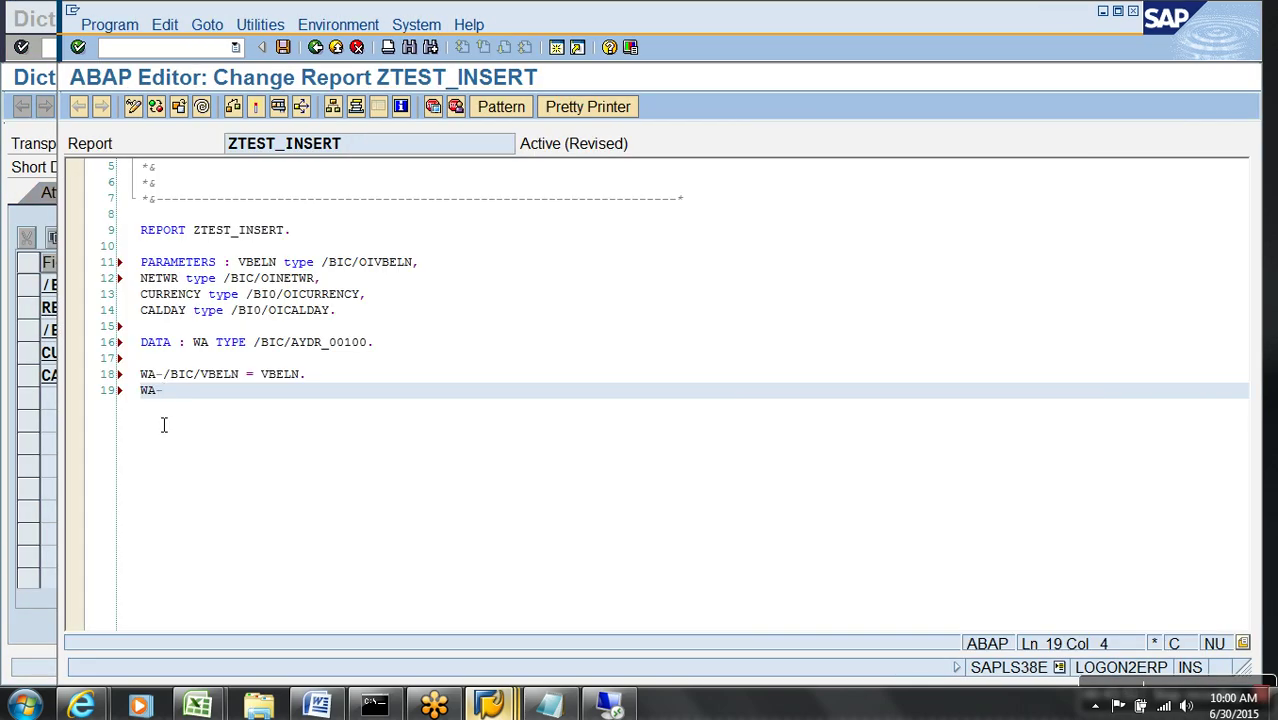
key("ctrl+v")
type("=")
key("BackSpace")
type("=")
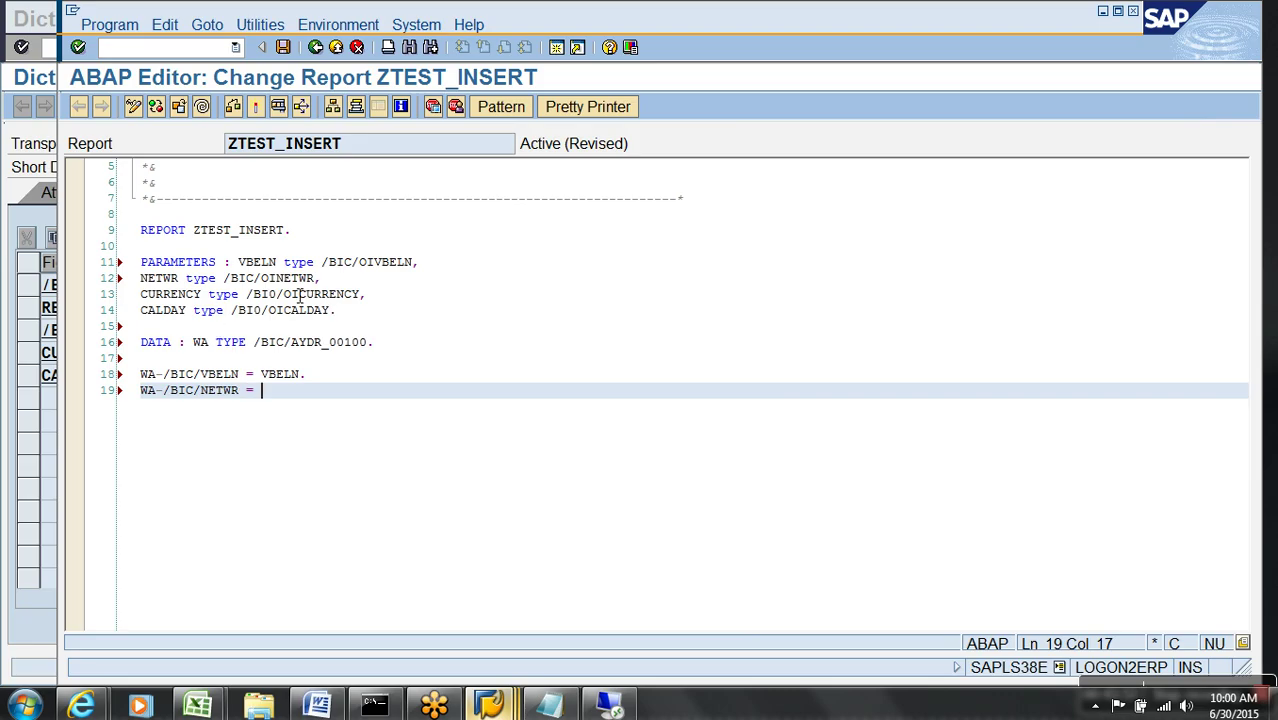
left_click_drag(179, 279, 145, 281)
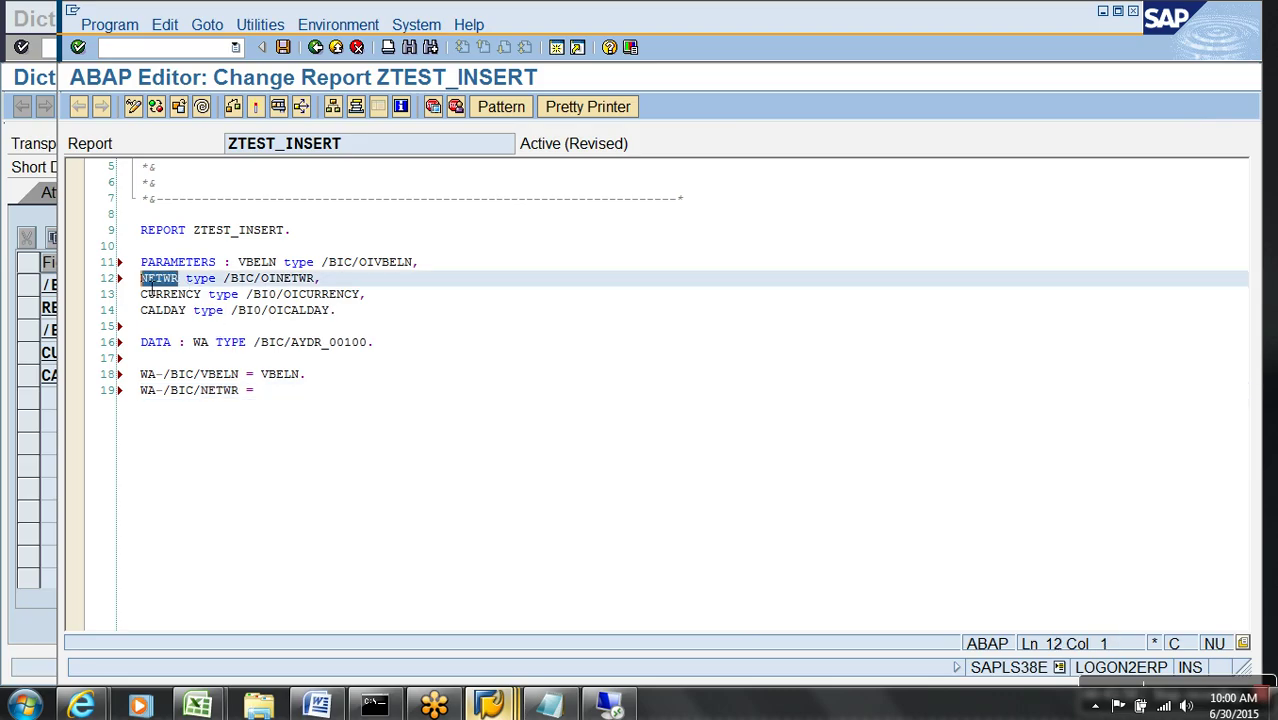
left_click(291, 406)
key("ctrl+v")
type(".")
key("Return")
- Assign the CURRENCY parameter to the WA-CURRENCY field
type("WA-")
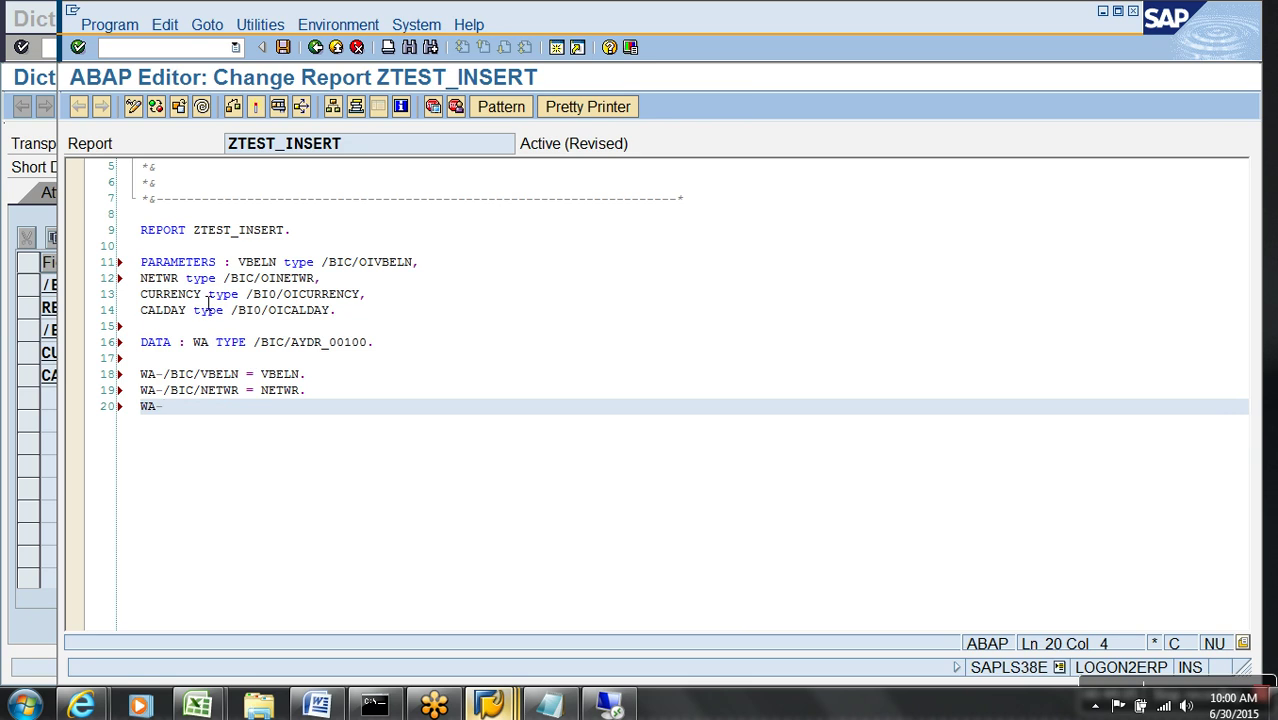
left_click_drag(203, 300, 142, 300)
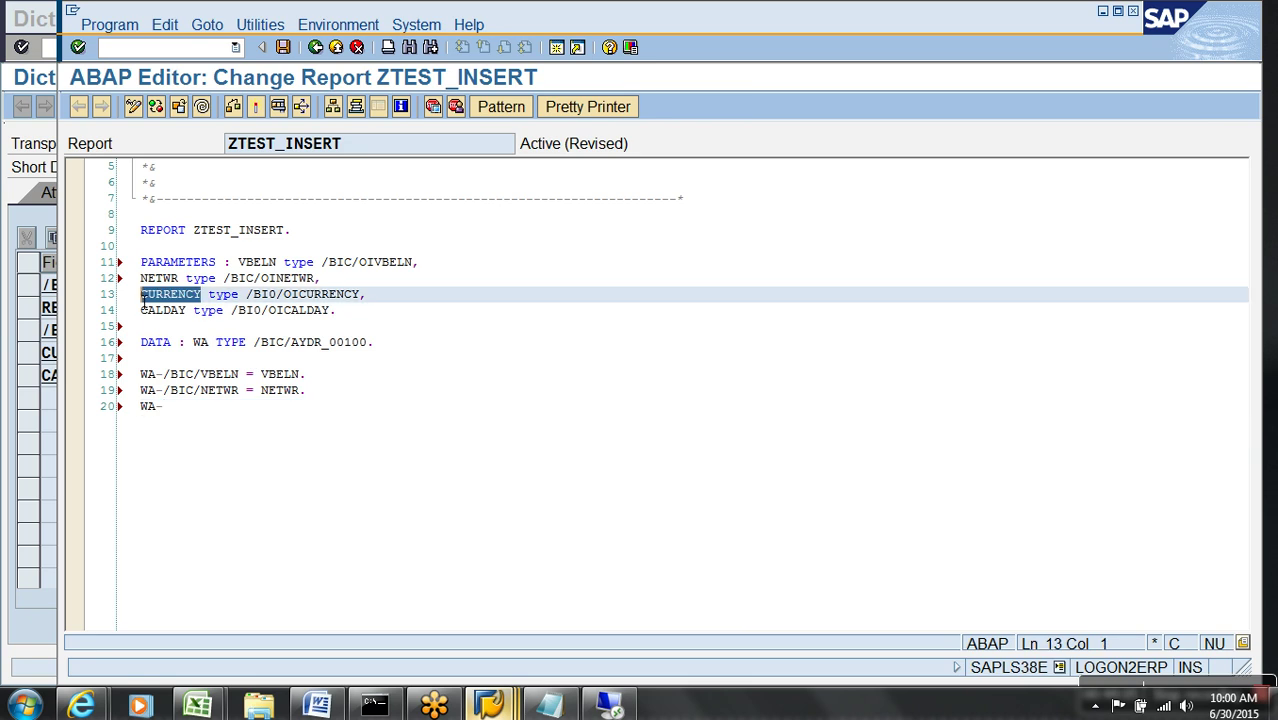
left_click(194, 419)
key("ctrl+v")
type("=")
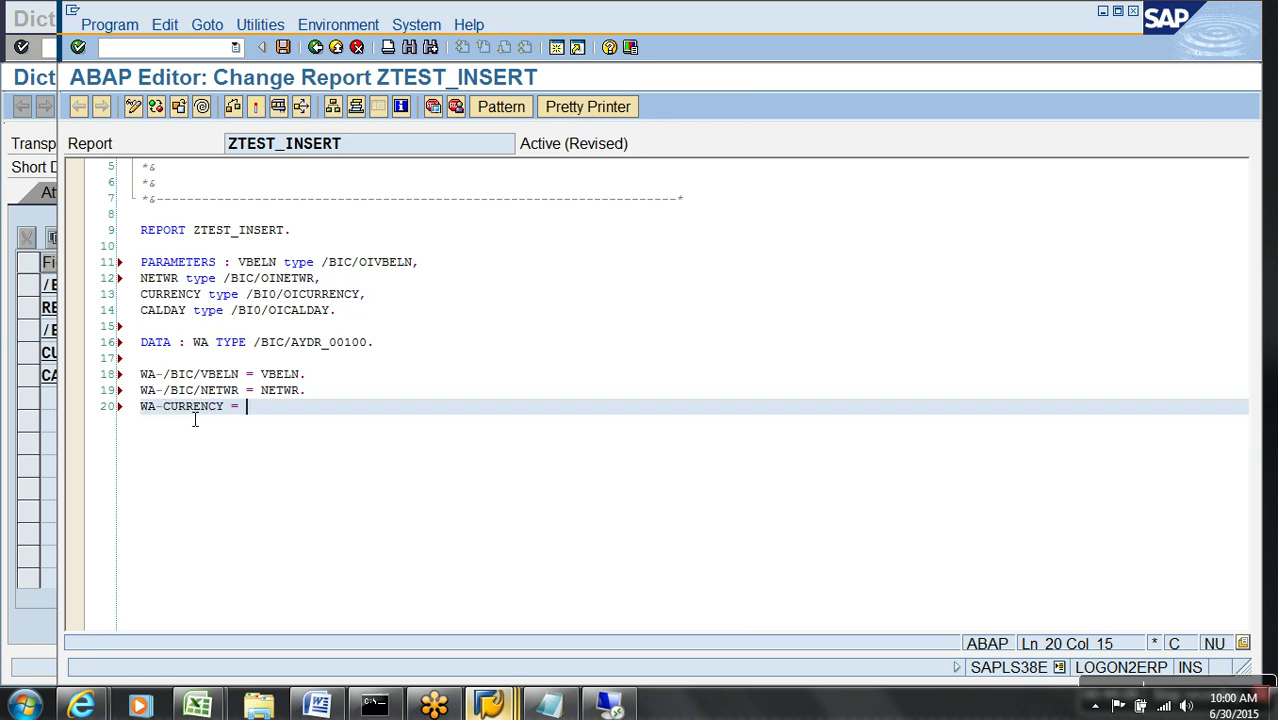
key("alt+Tab")
left_click_drag(175, 357, 42, 354)
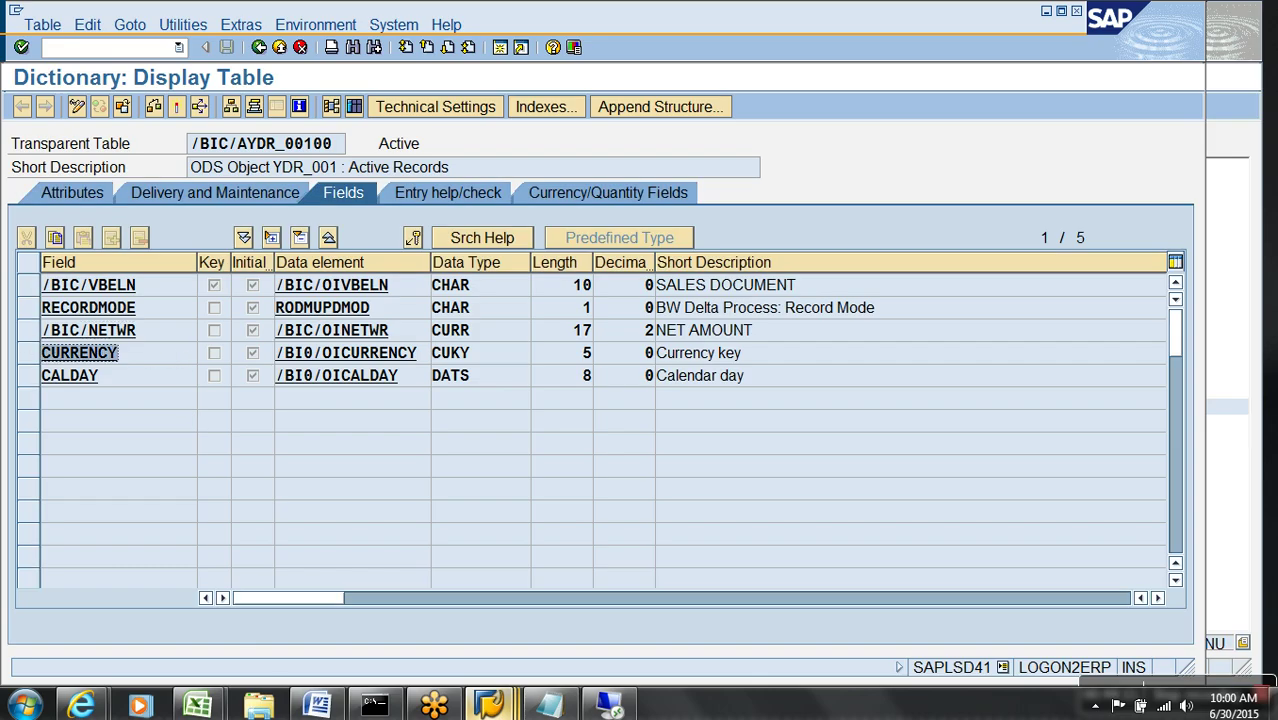
key("ctrl+c")
key("alt+Tab")
key("ctrl+v")
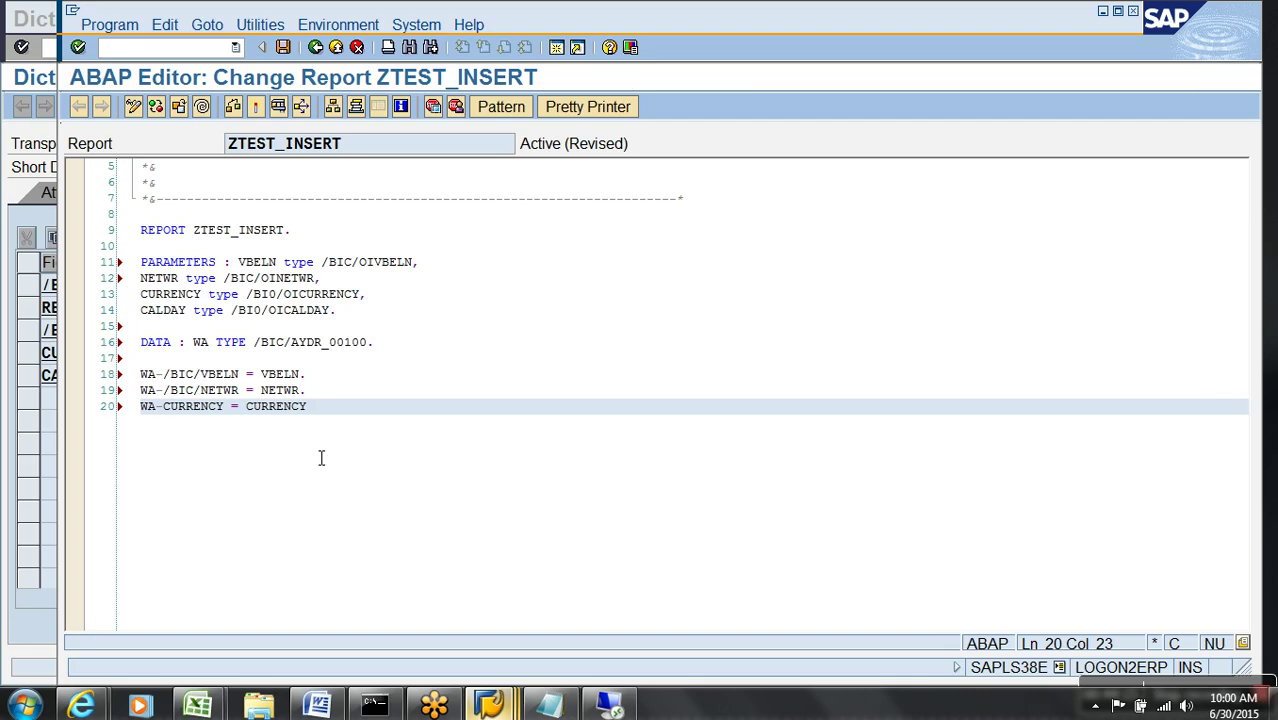
key("Return")
- Assign CALDAY to WA-CALDAY and begin an INSERT statement below
type("WA-")
key("alt+Tab")
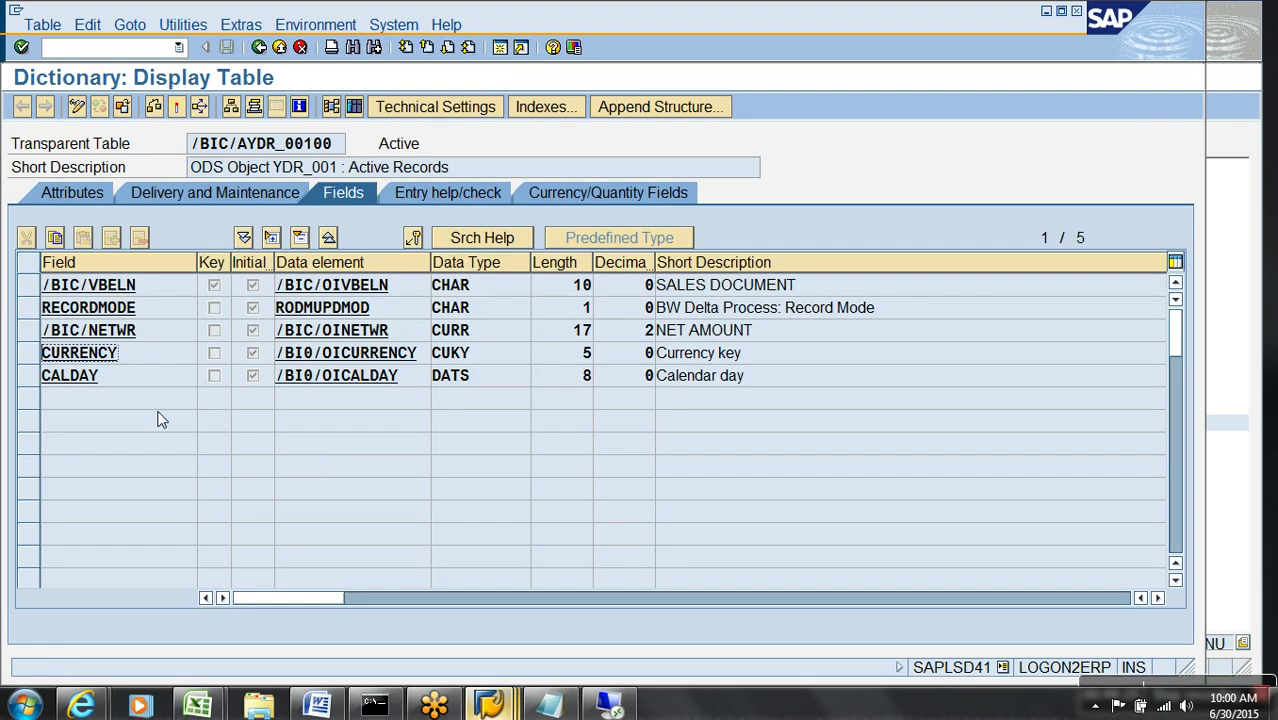
left_click(70, 375)
key("alt+Tab")
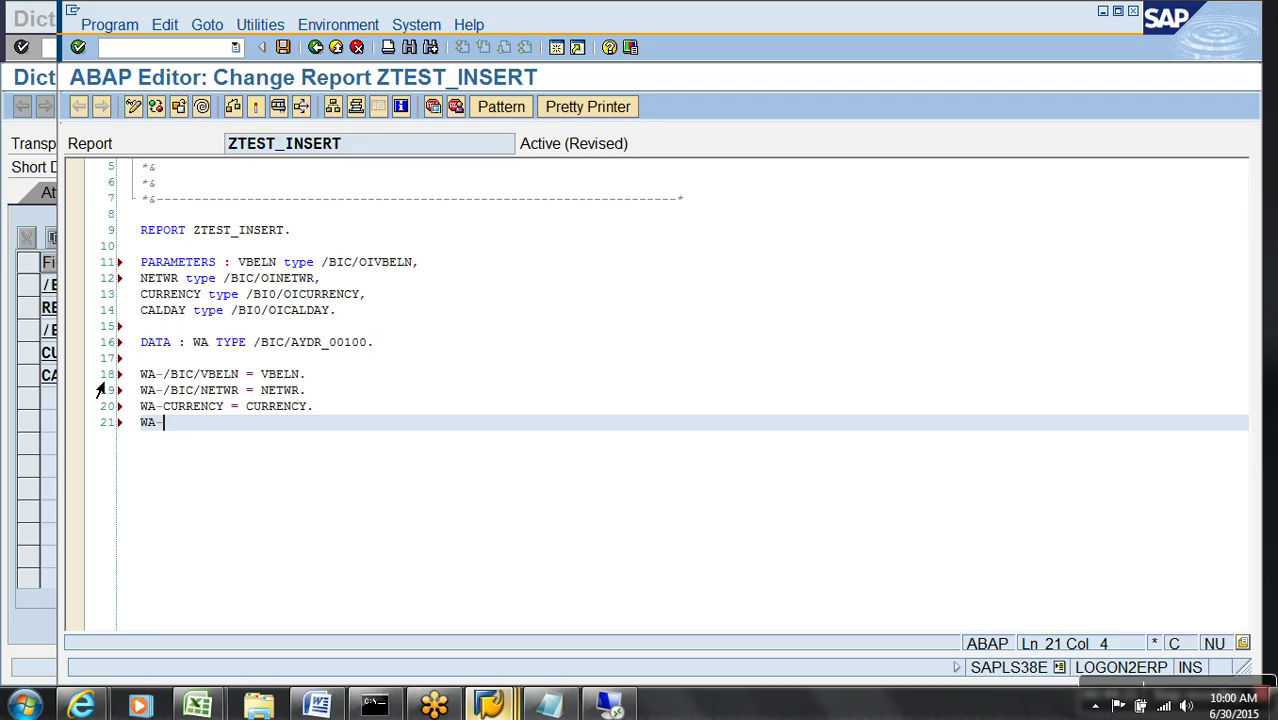
key("ctrl+v")
type("=")
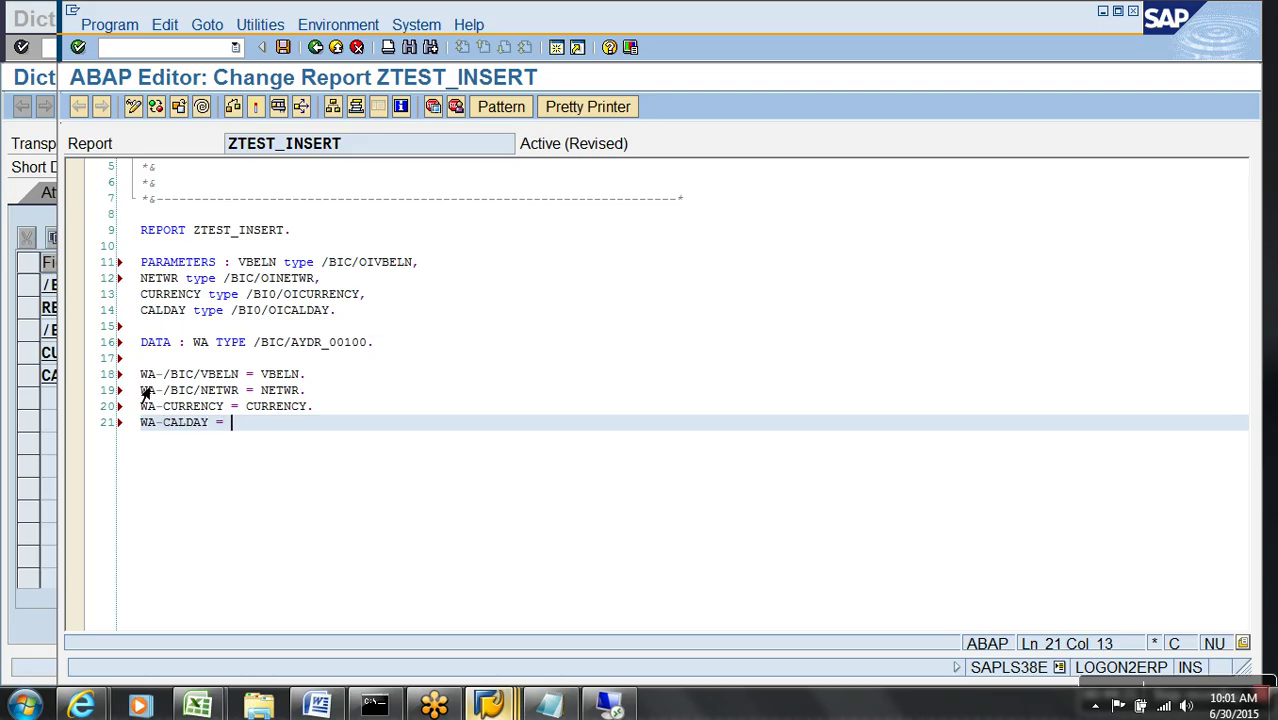
key("ctrl+v")
type(".")
key("Return")
key("Return")
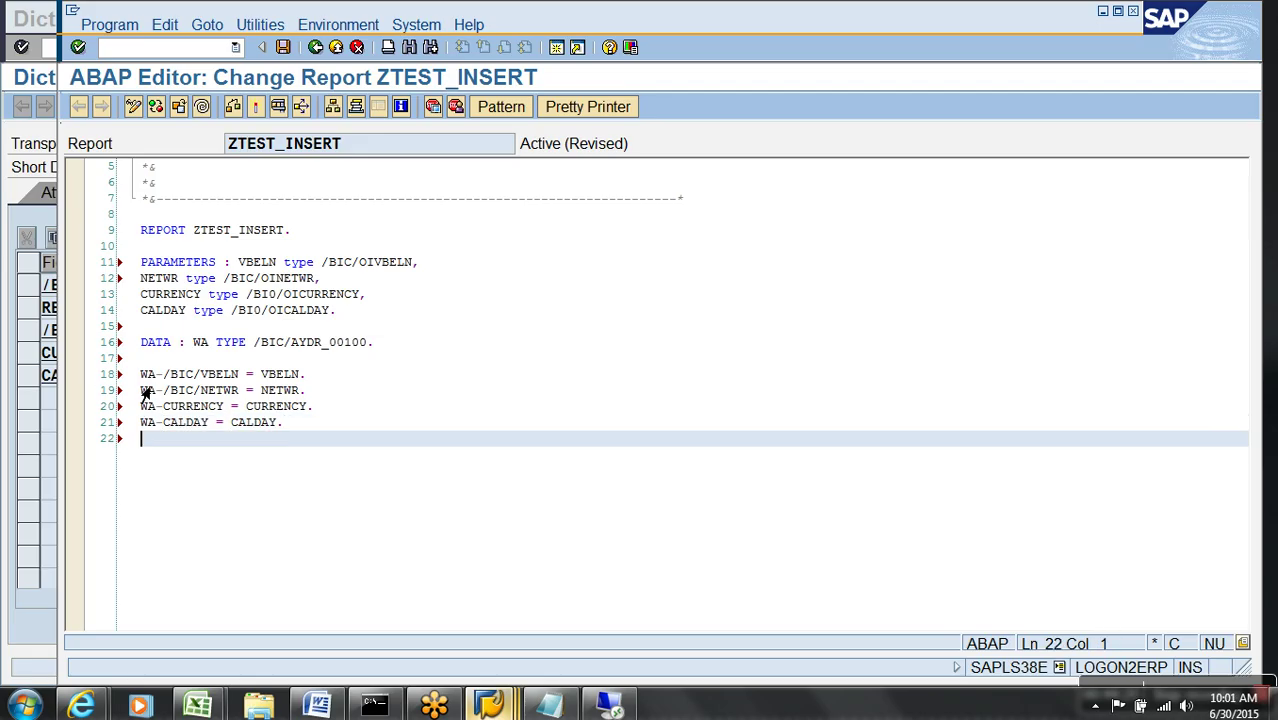
type("INSERT")
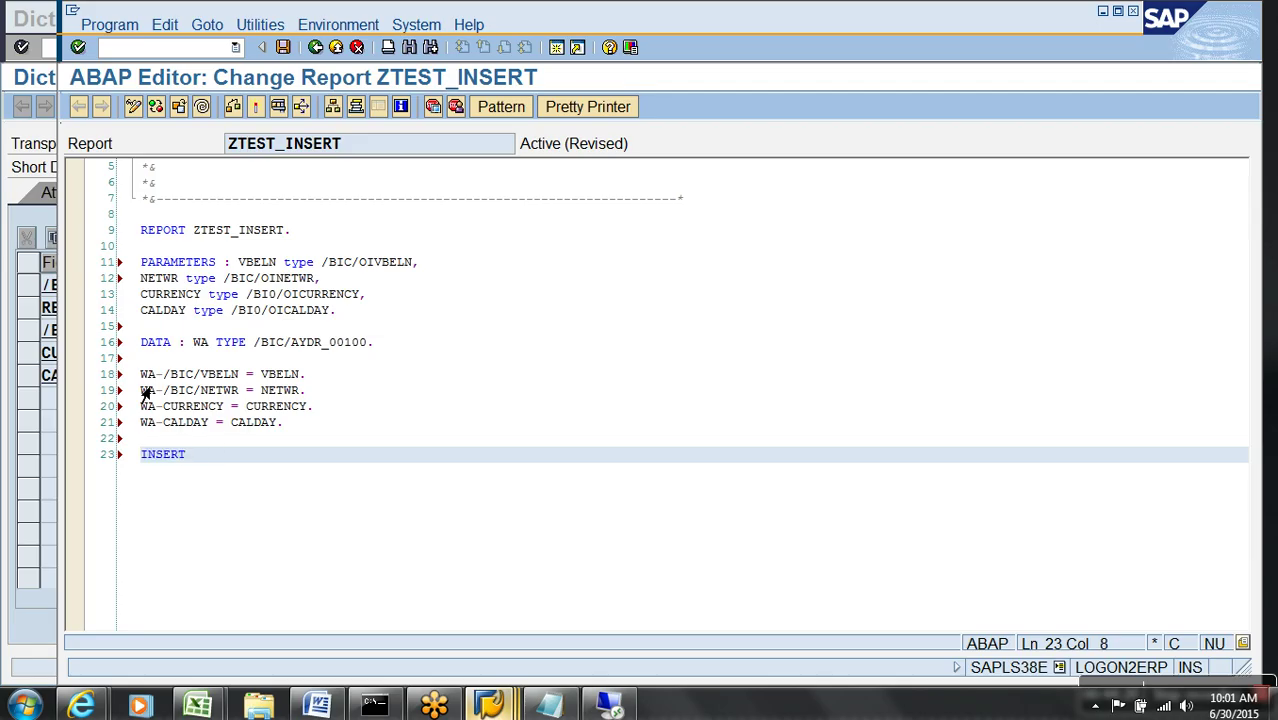
- Complete the statement as INSERT /BIC/AYDR_00100 FROM WA
key("alt+Tab")
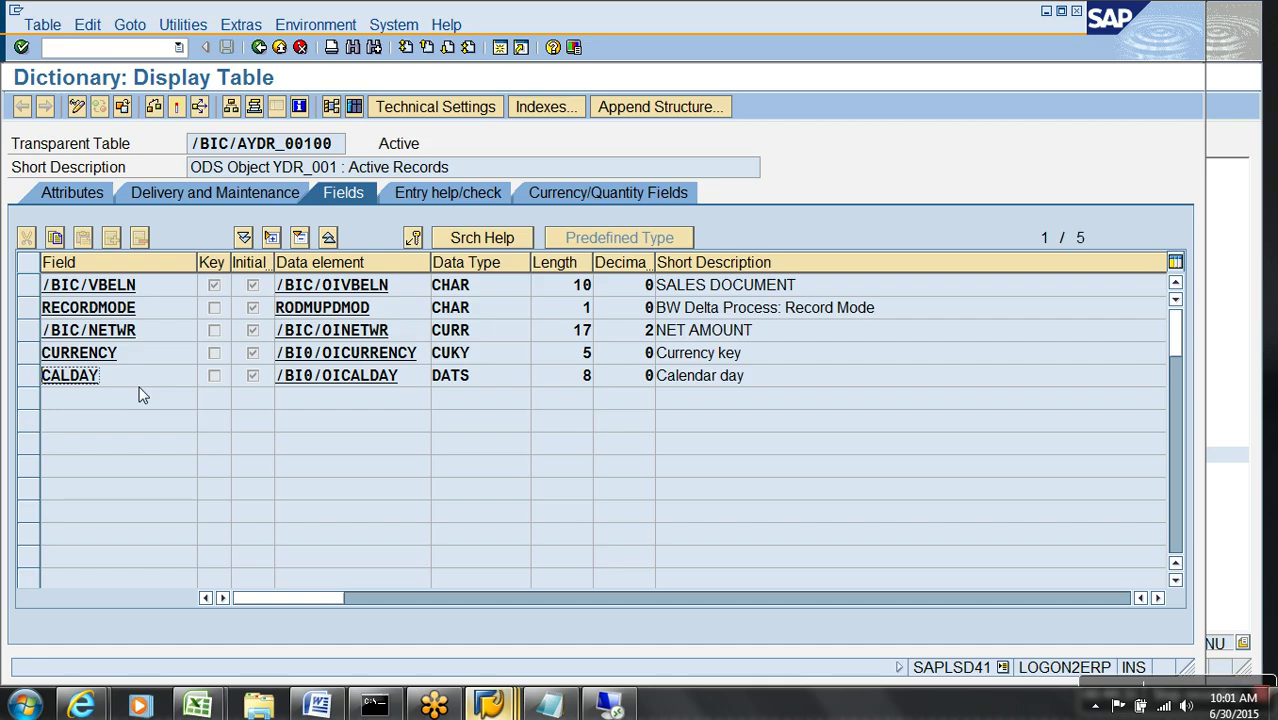
left_click(316, 145)
left_click_drag(316, 152, 155, 155)
key("ctrl+c")
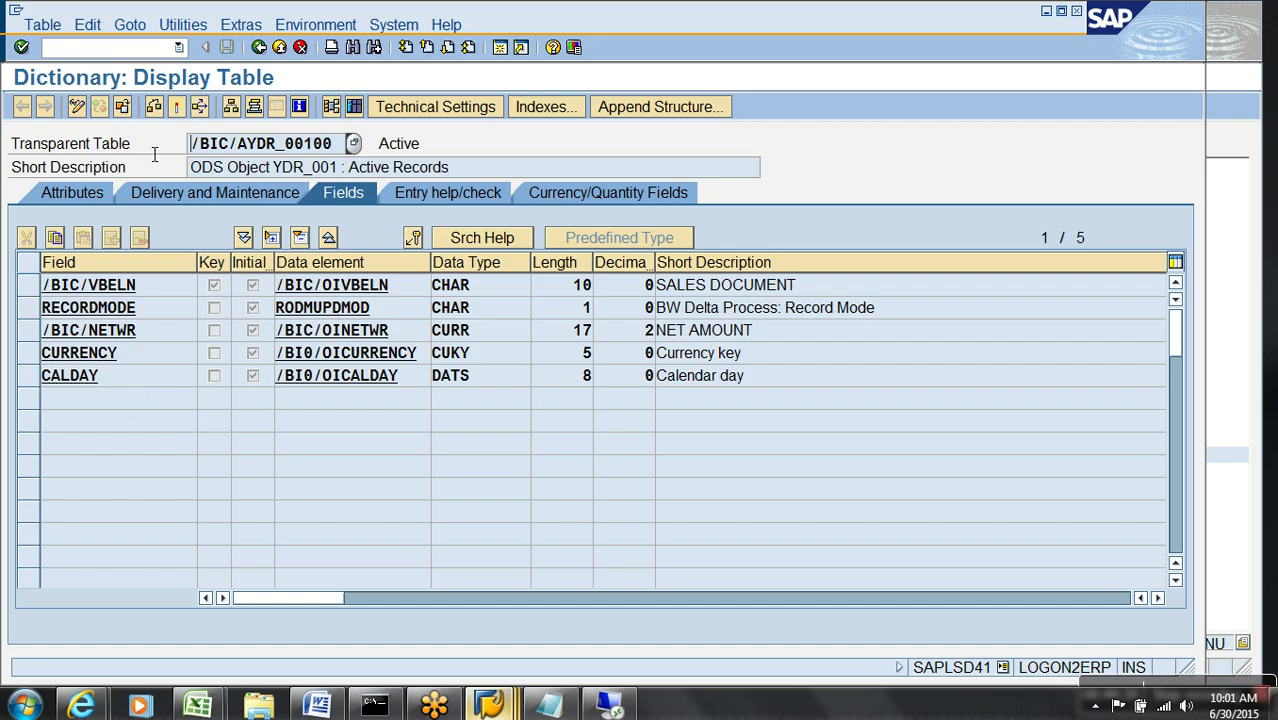
key("alt+Tab")
key("ctrl+v")
type("FROM WA.")
- Check and activate ZTEST_INSERT, then add a COMMIT. line
left_click(233, 106)
left_click(255, 106)
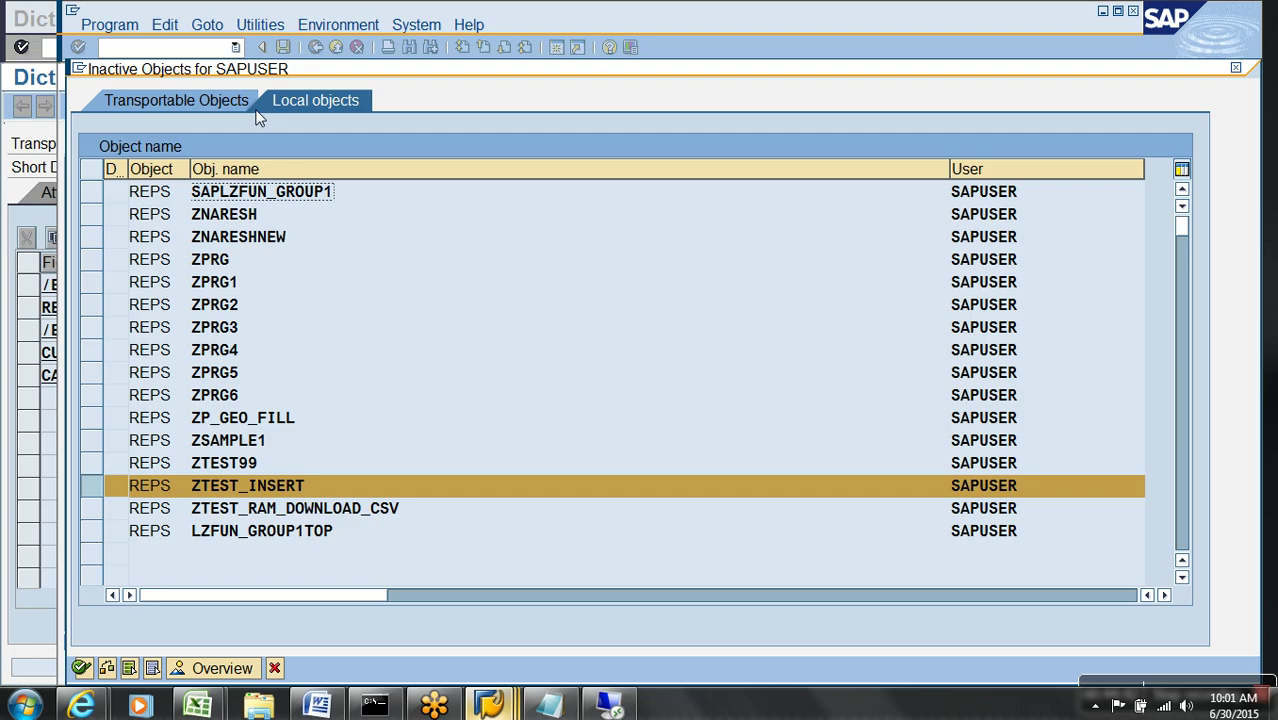
key("Return")
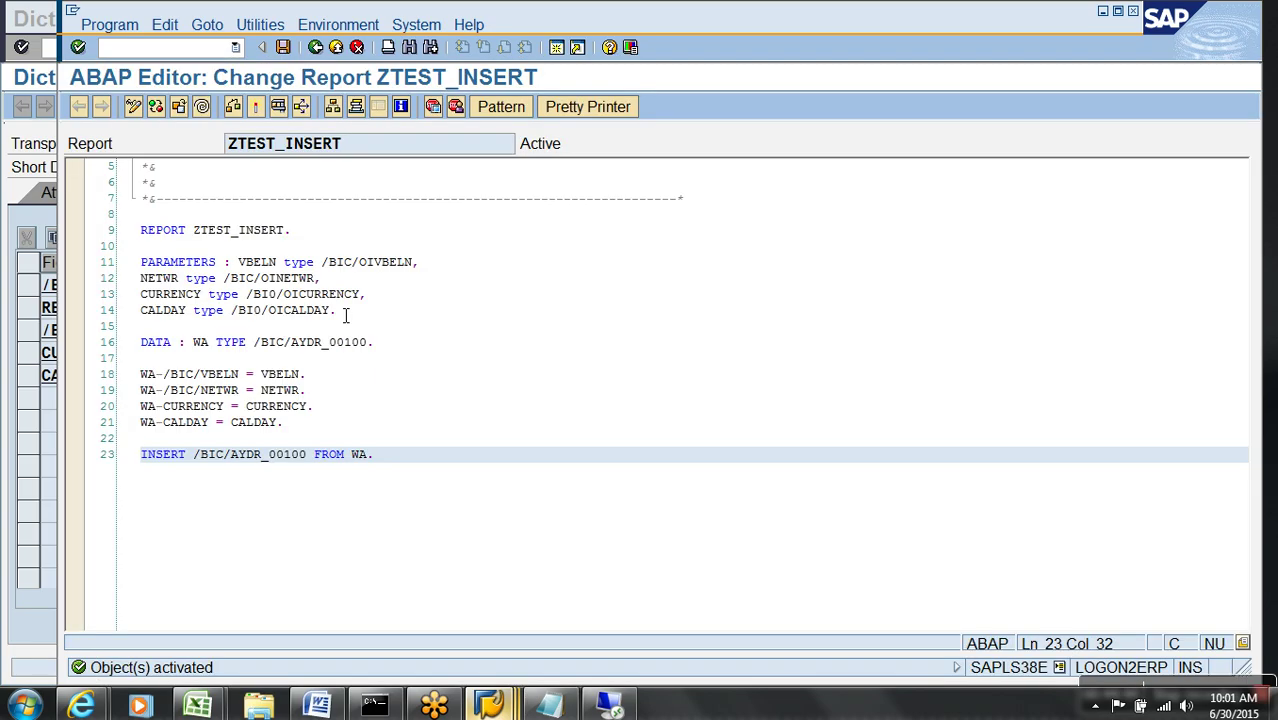
key("Return")
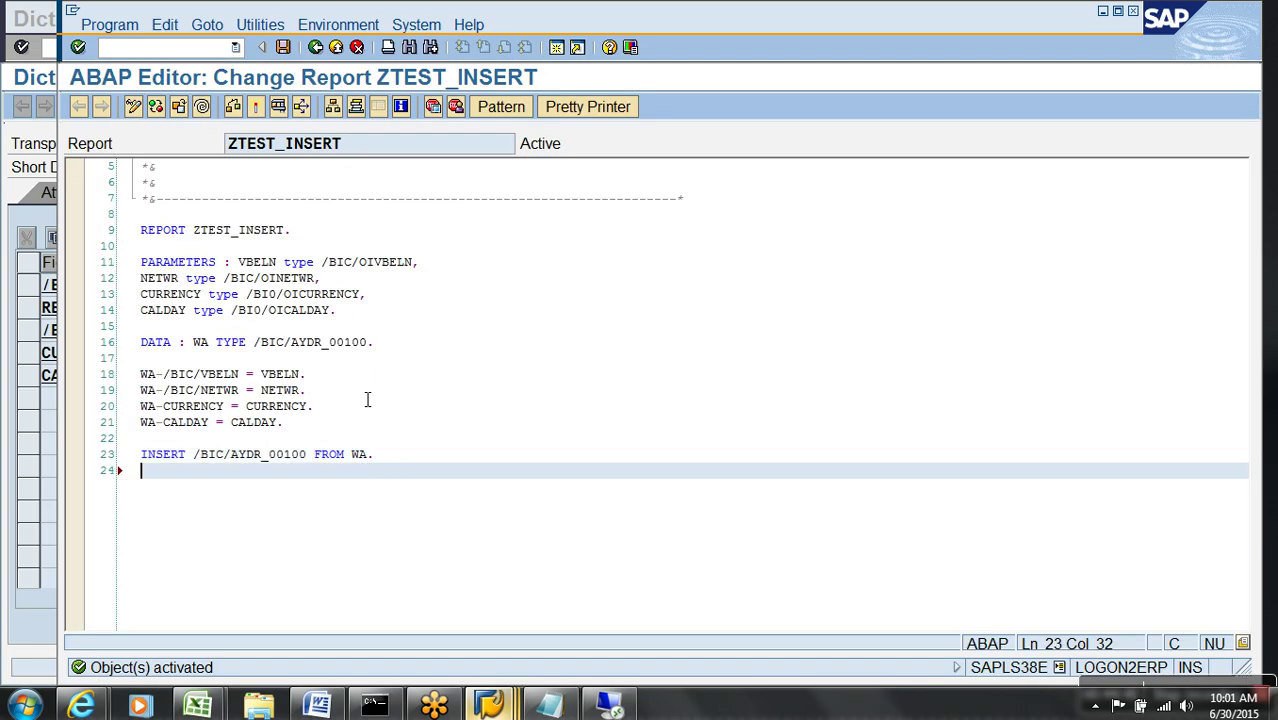
type("COMMIT.")
- Try activating ZTEST_INSERT and review the syntax errors that block it
left_click(256, 106)
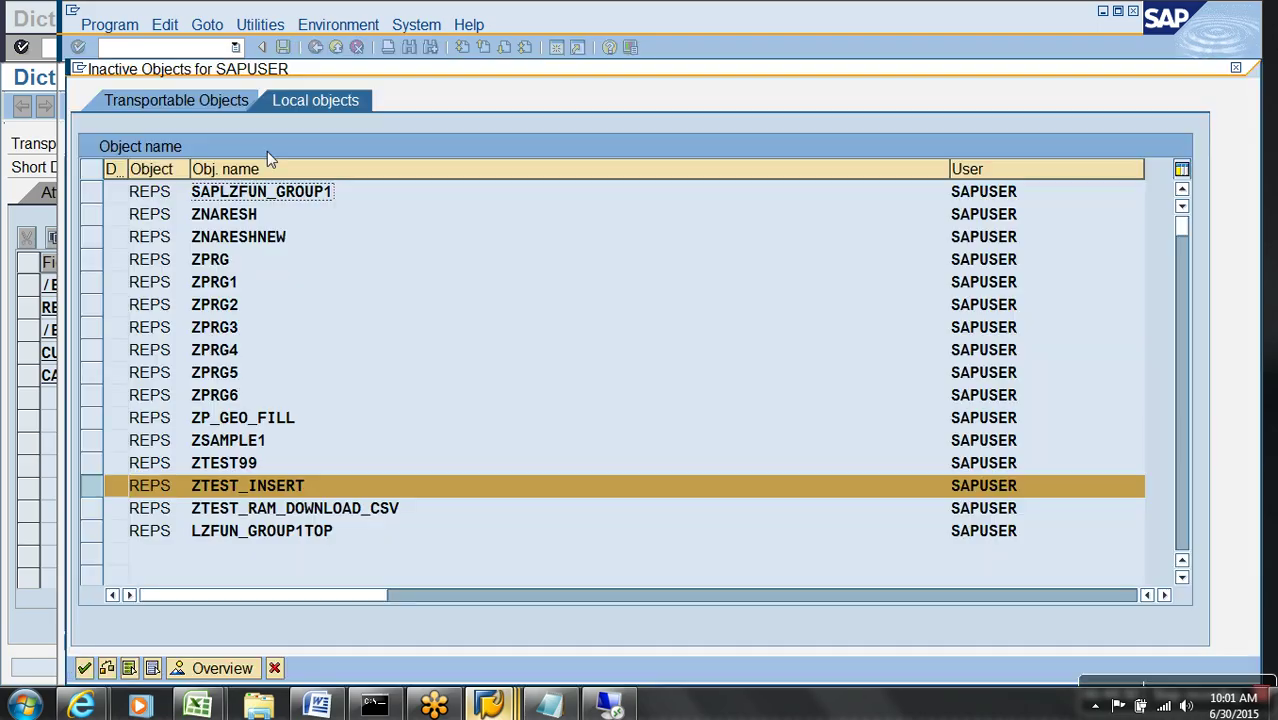
key("Return")
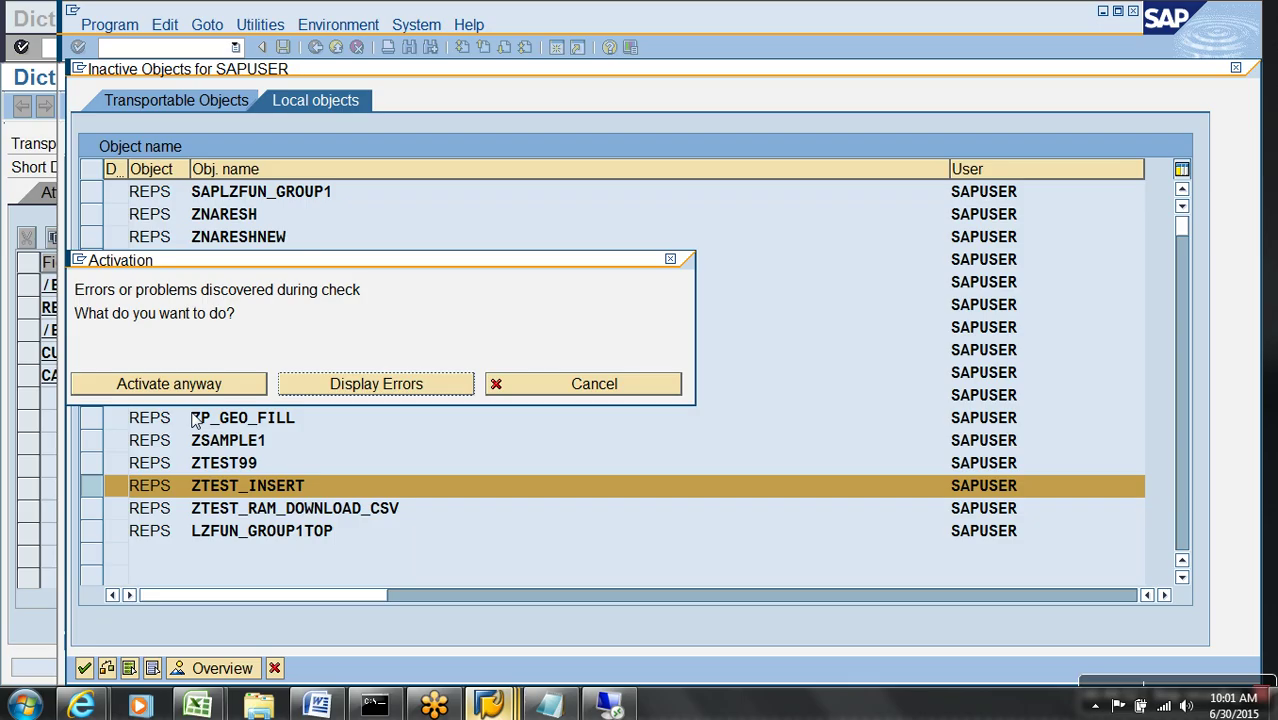
left_click(355, 384)
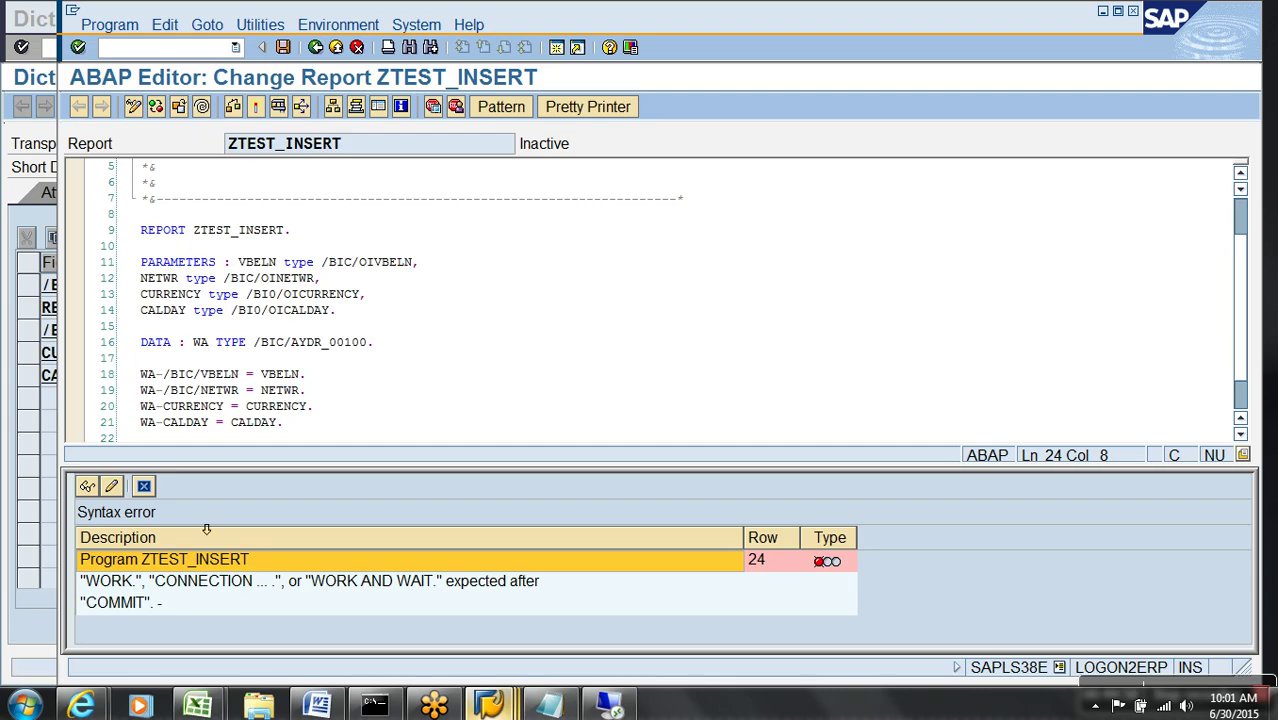
left_click(144, 486)
- Change COMMIT. to COMMIT WORK., activate the report, and confirm /BIC/AYDR_00100 is still empty
key("BackSpace")
type("WORK")
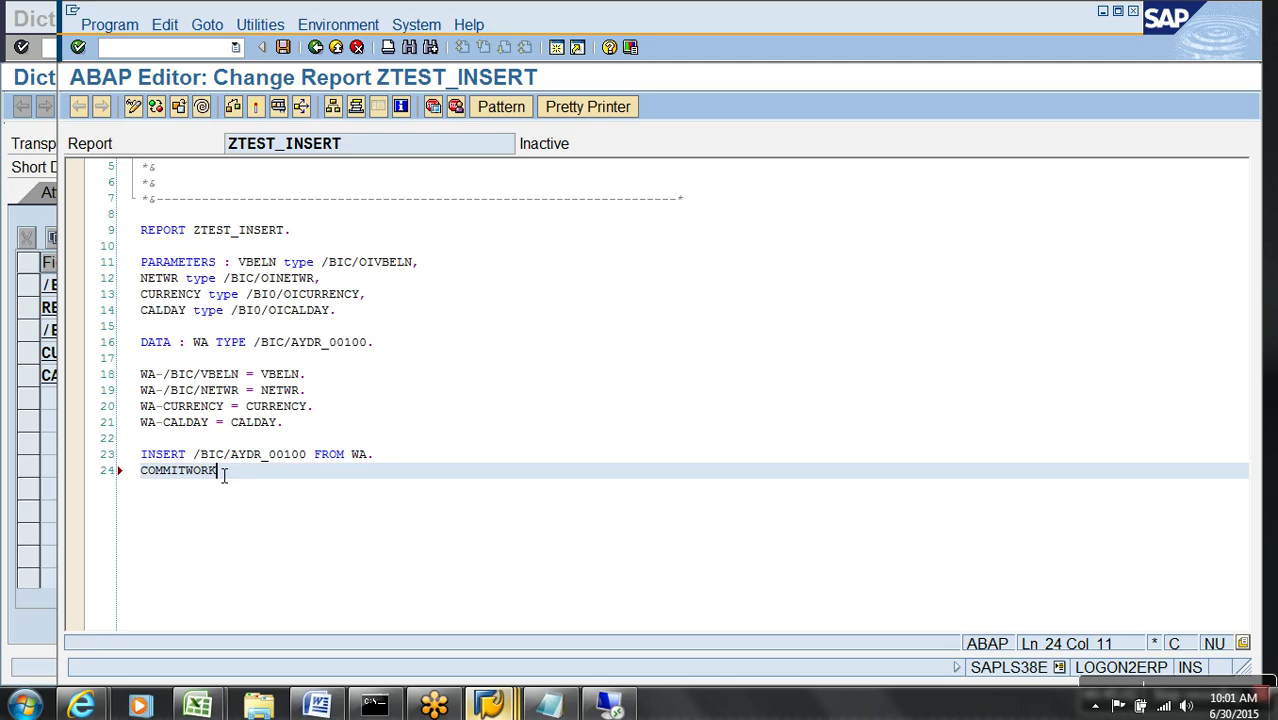
key("BackSpace")
key("BackSpace")
key("BackSpace")
key("BackSpace")
type("WORK.")
left_click(255, 106)
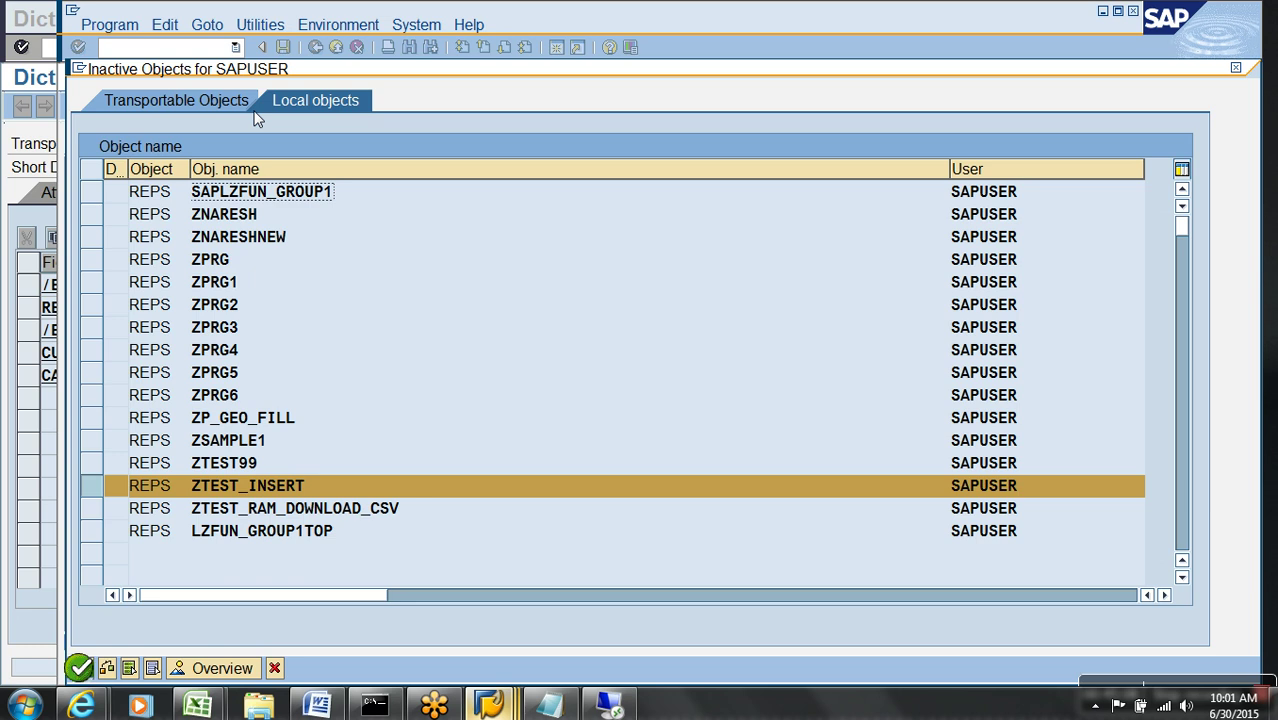
key("Return")
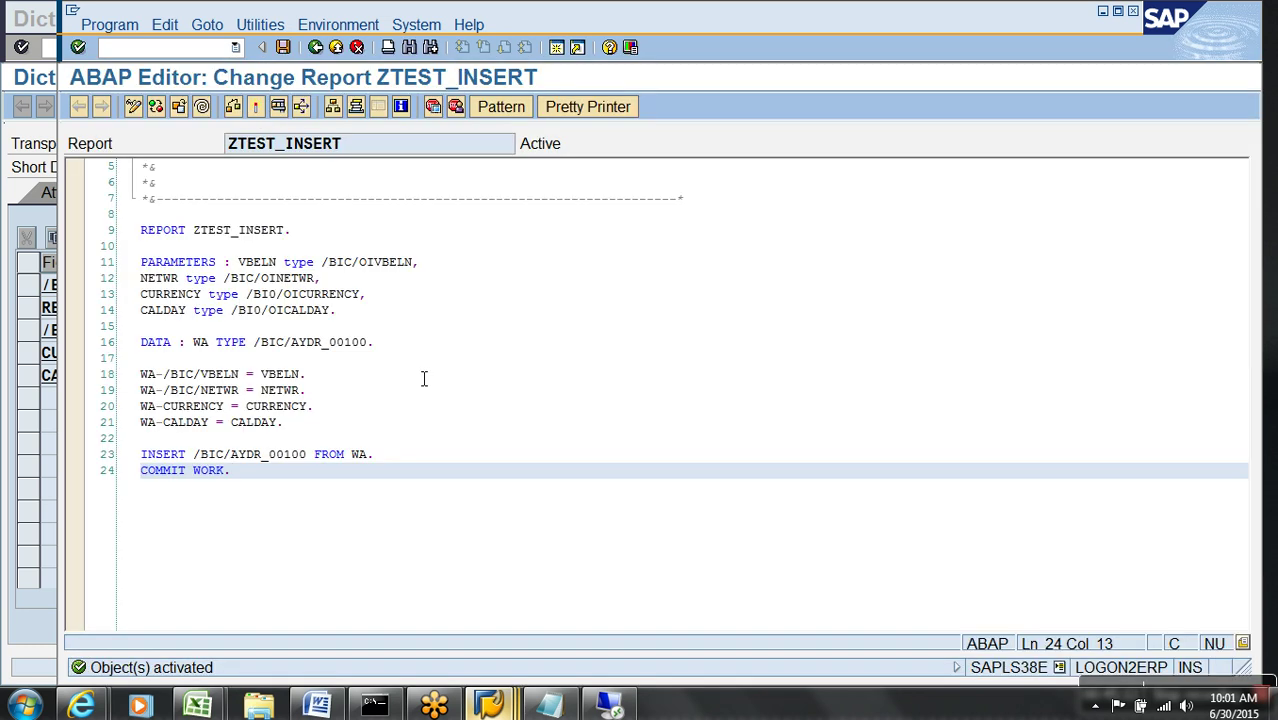
key("F3")
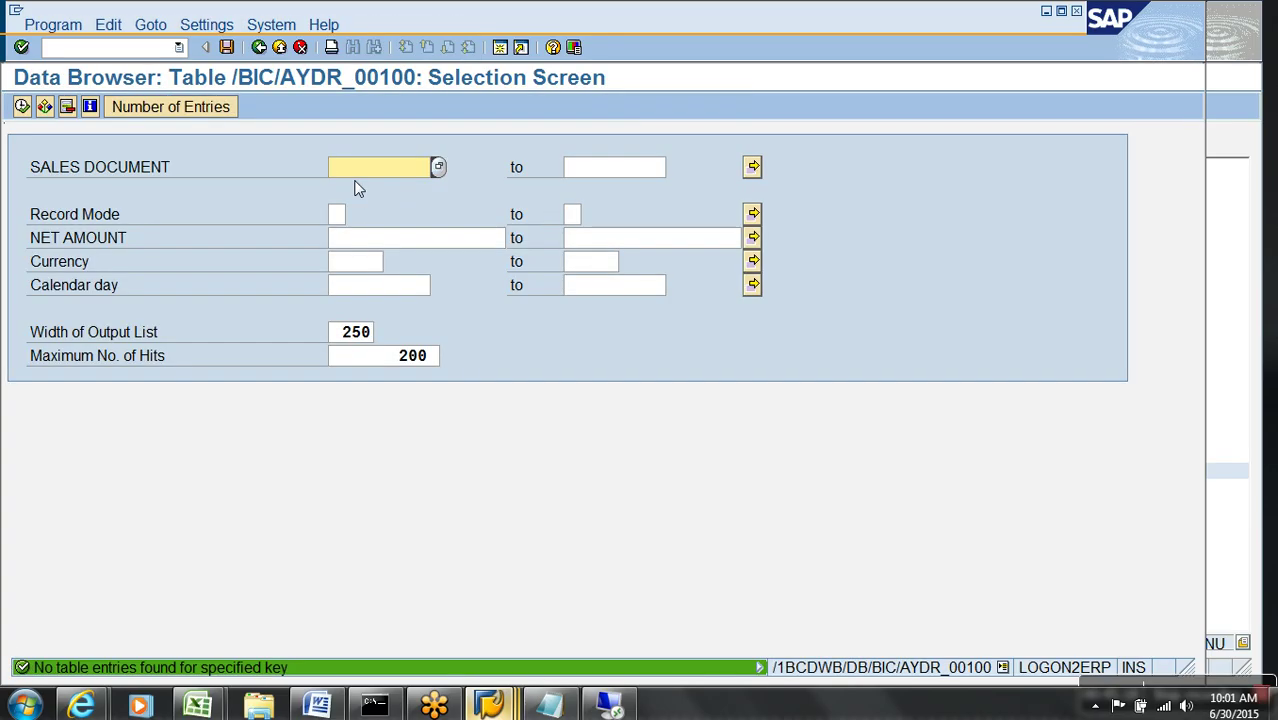
key("alt+Tab")
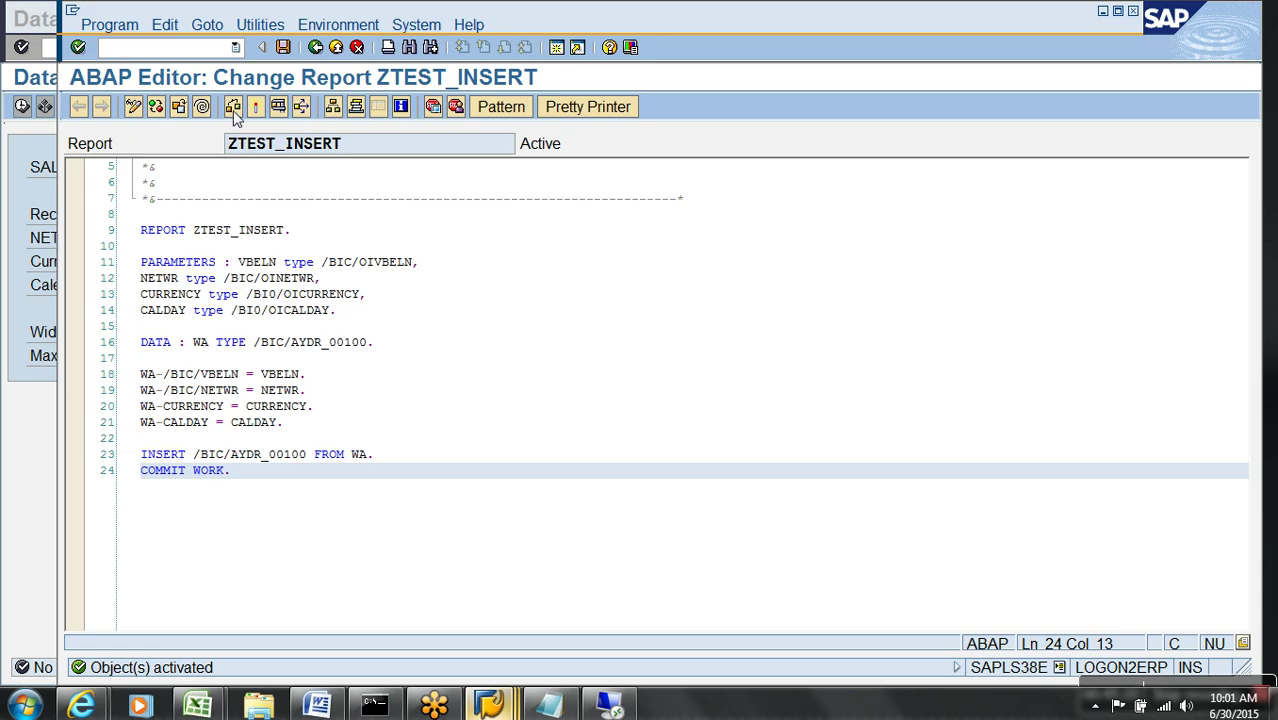
- Run ZTEST_INSERT with VBELN 1, NETWR 1000, INR, CALDAY 2014.02.14, then list the table
left_click(278, 107)
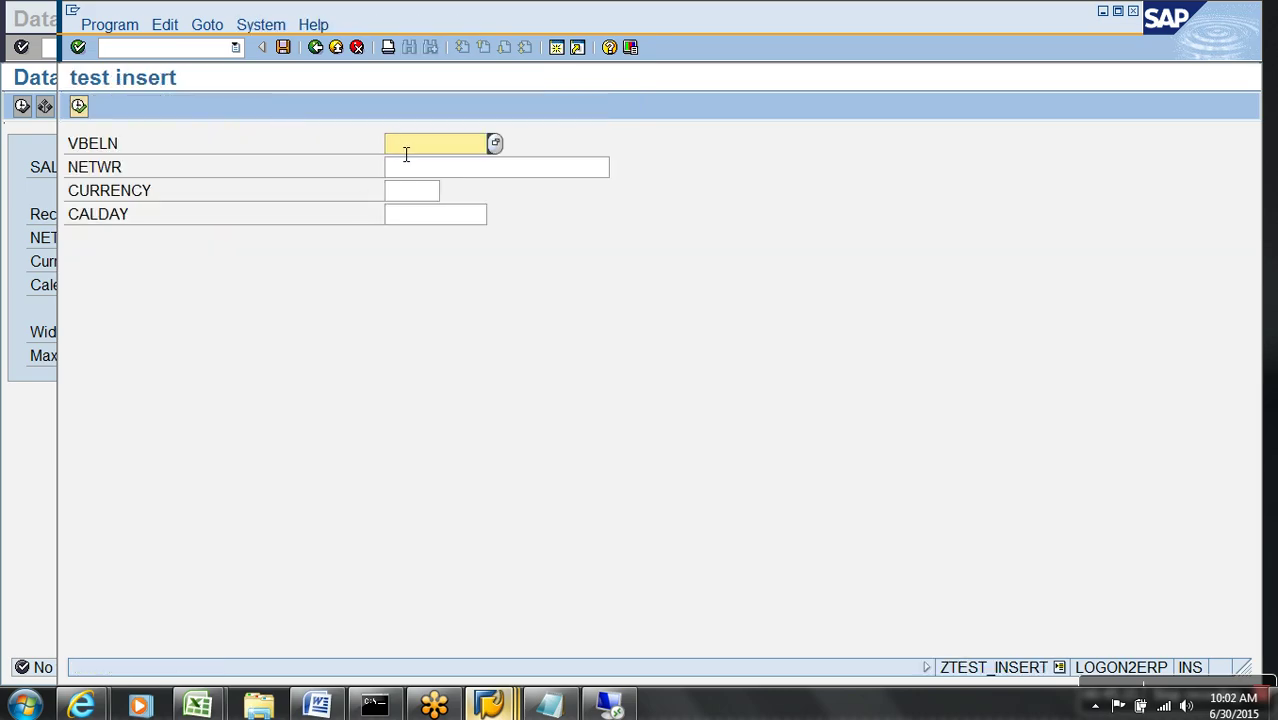
type("1")
key("Tab")
type("1000")
key("Tab")
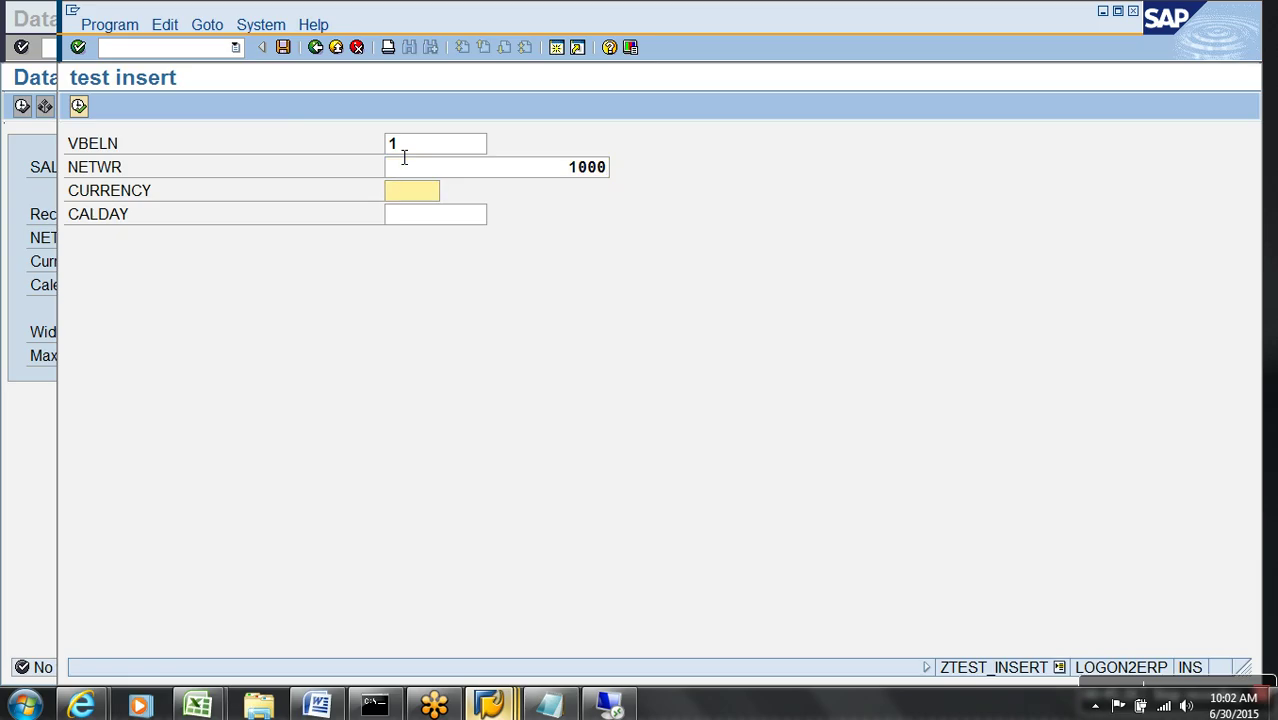
type("INR")
key("Tab")
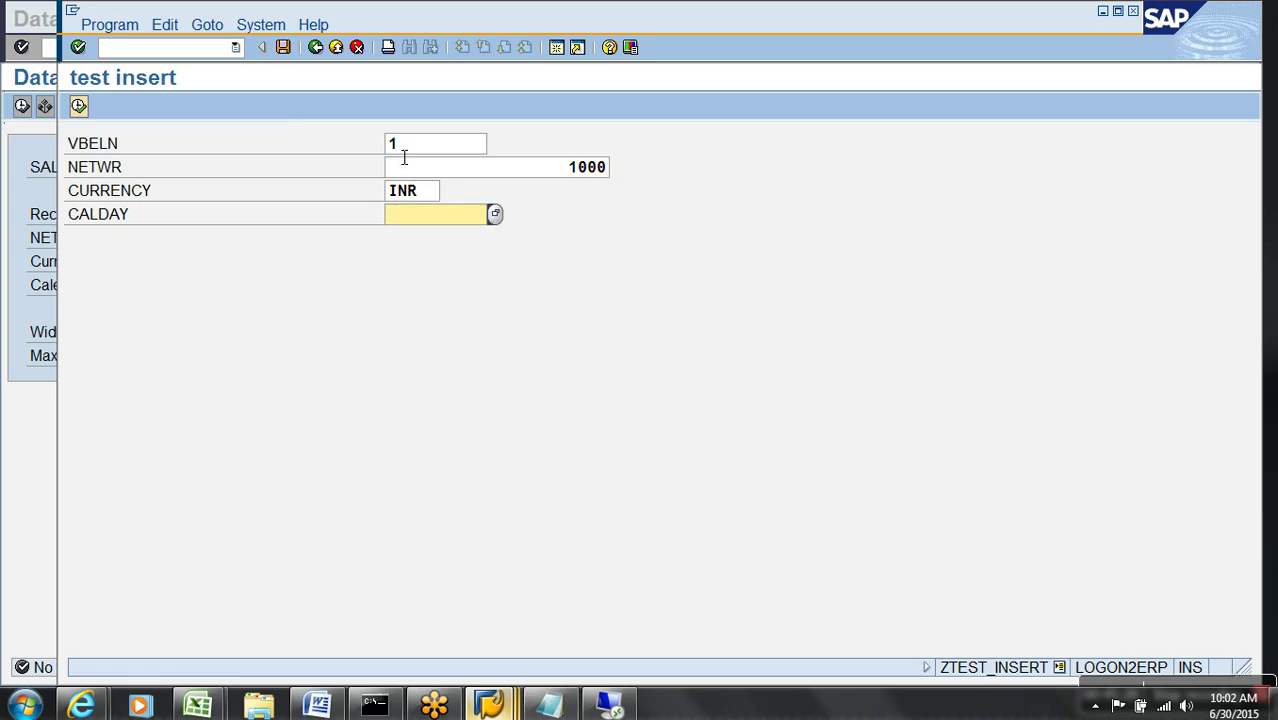
key("F4")
double_click(508, 413)
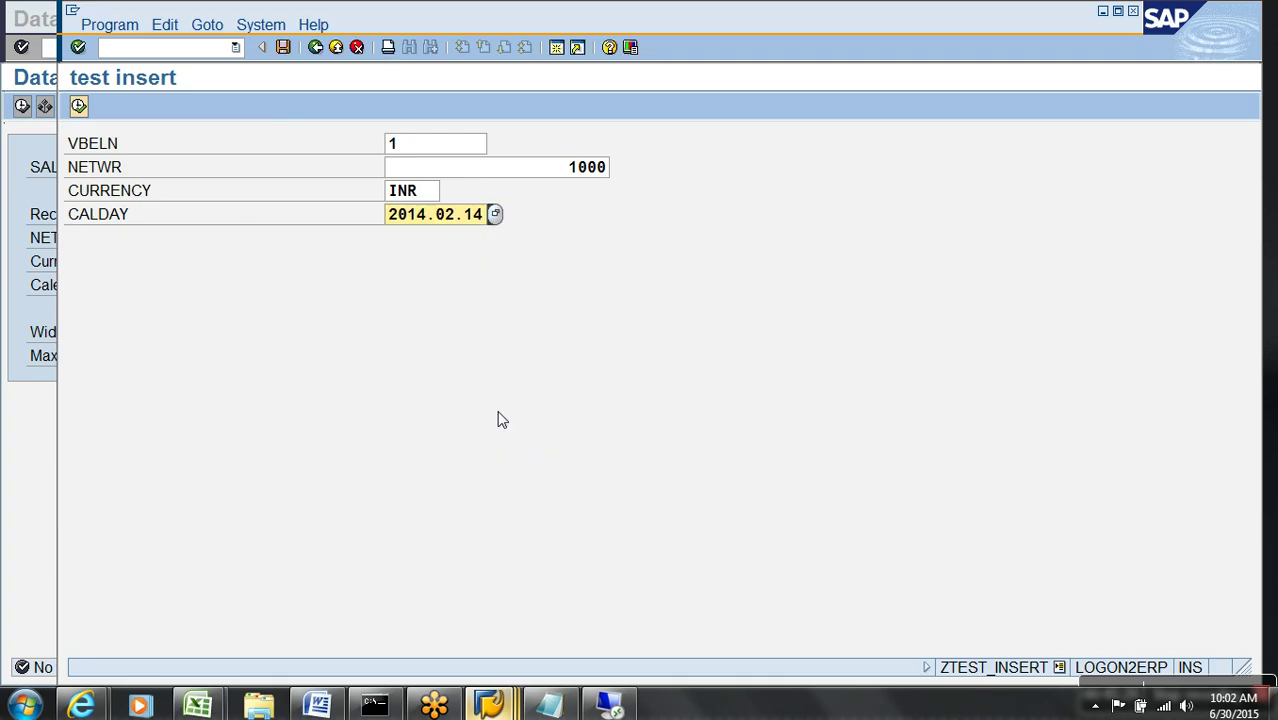
left_click(79, 106)
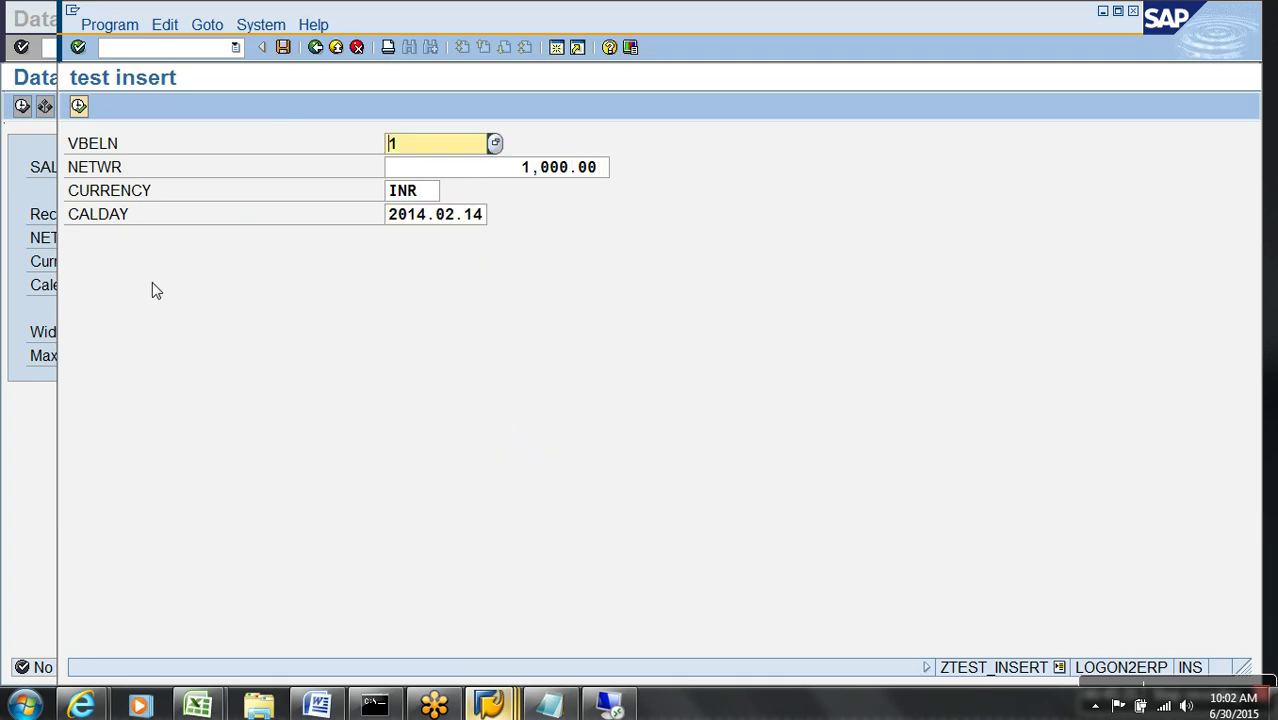
key("alt+F4")
left_click(22, 106)
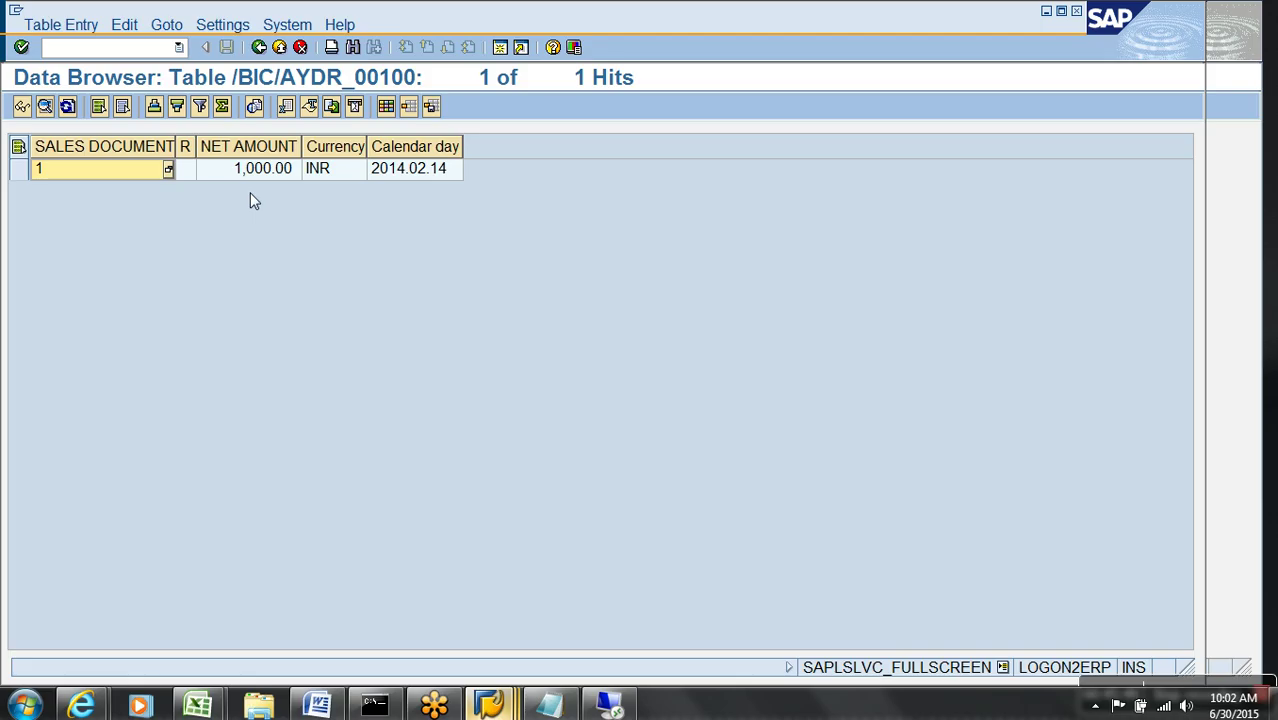
- Note 'Insert data into Direct Update through ABAP/4 interface' and '- APD Direct Update DSO as Data Target.'
left_click(548, 705)
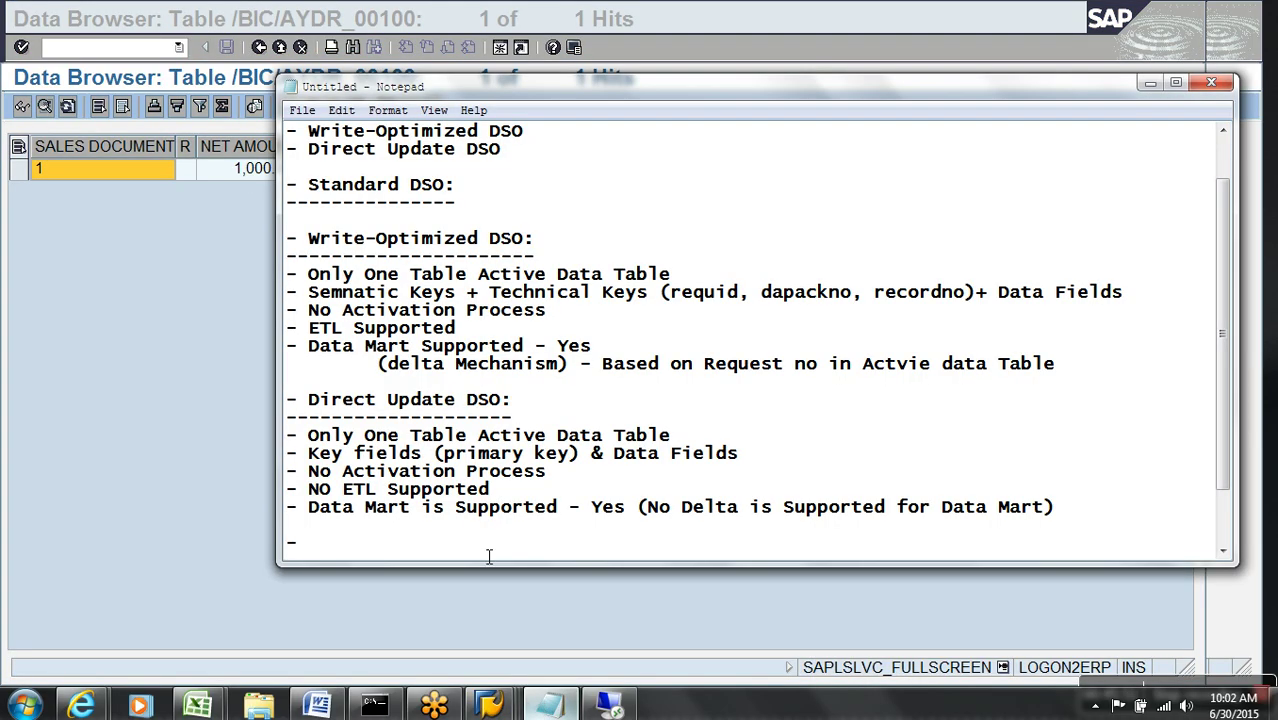
type("Insert data into")
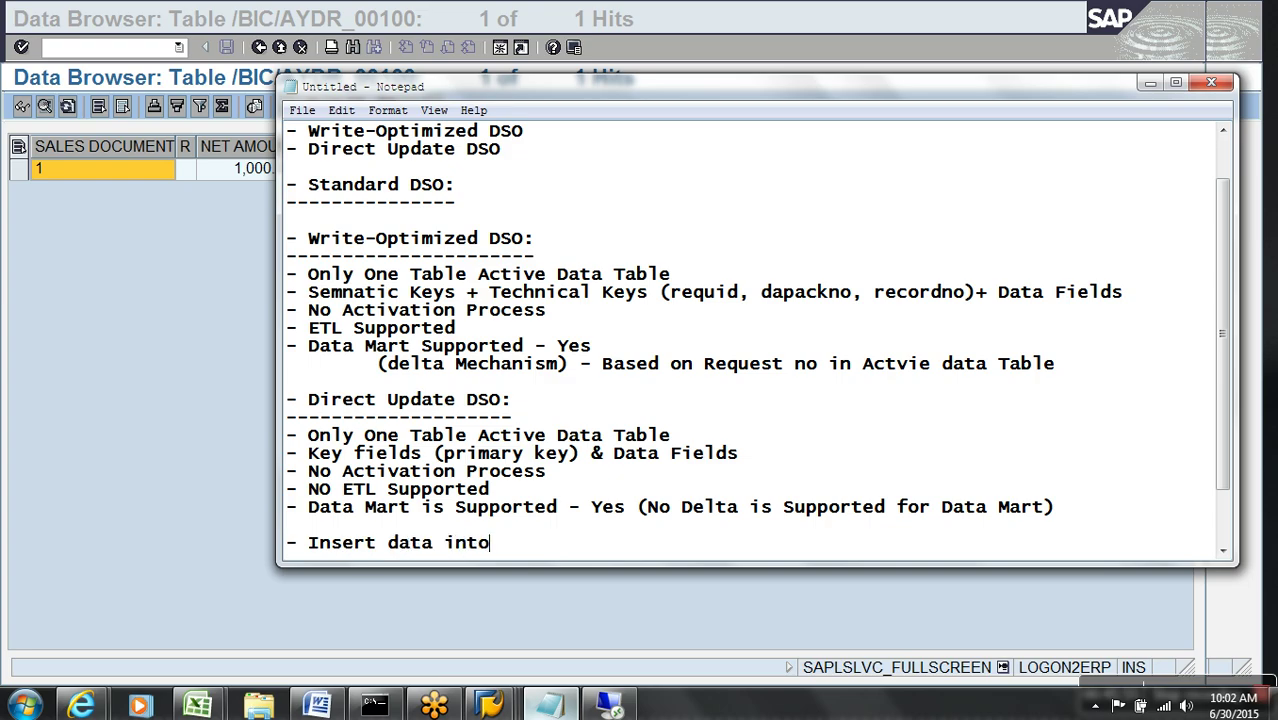
type(" Direct Update t")
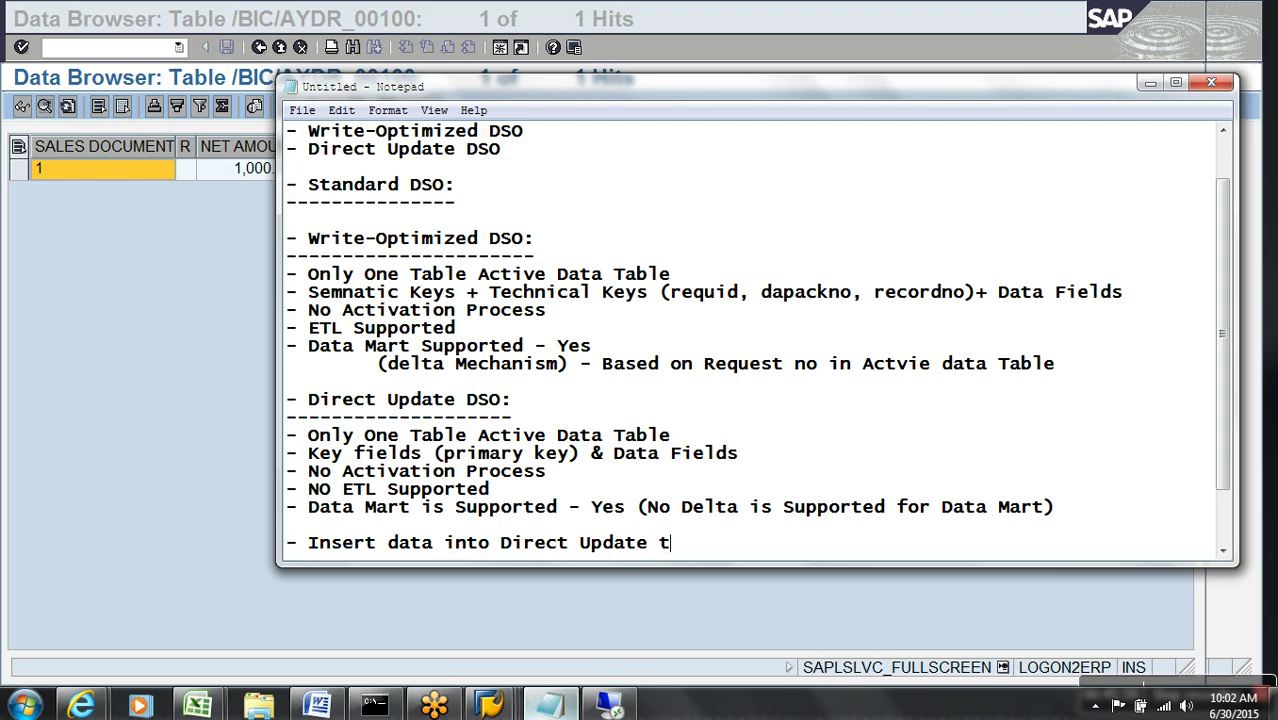
type("hrough ABA")
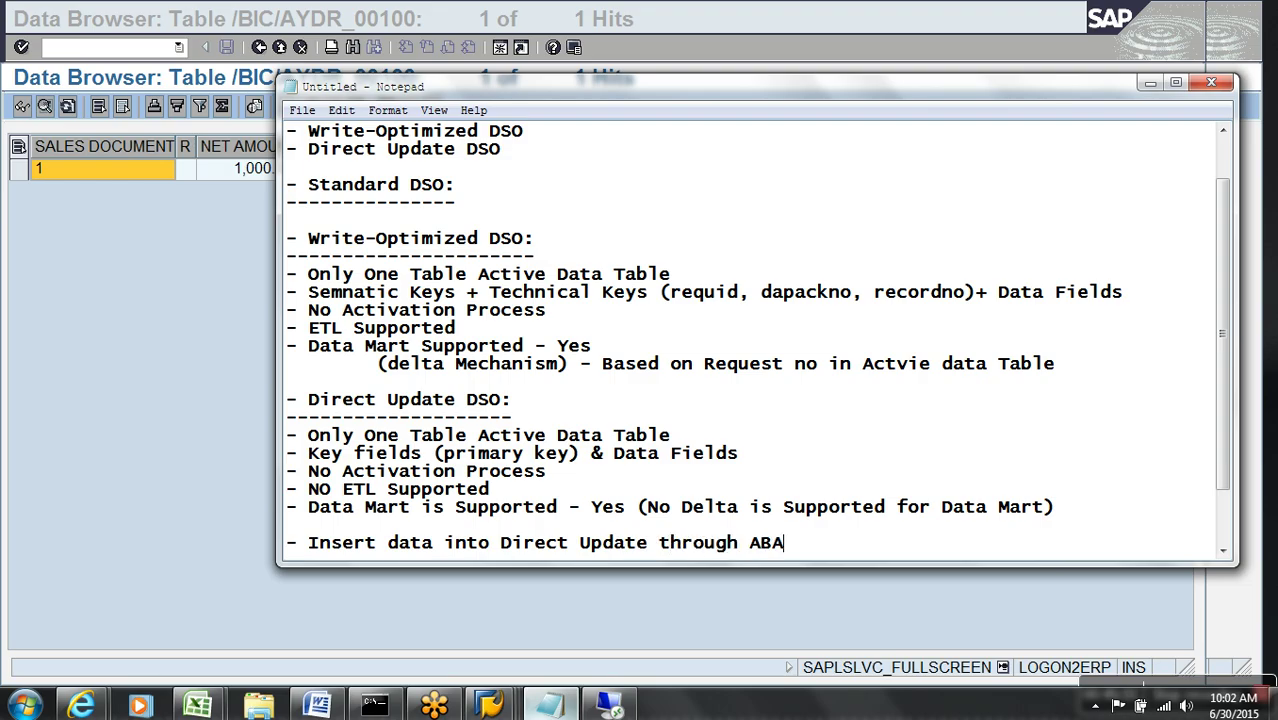
type("p/4 interface")
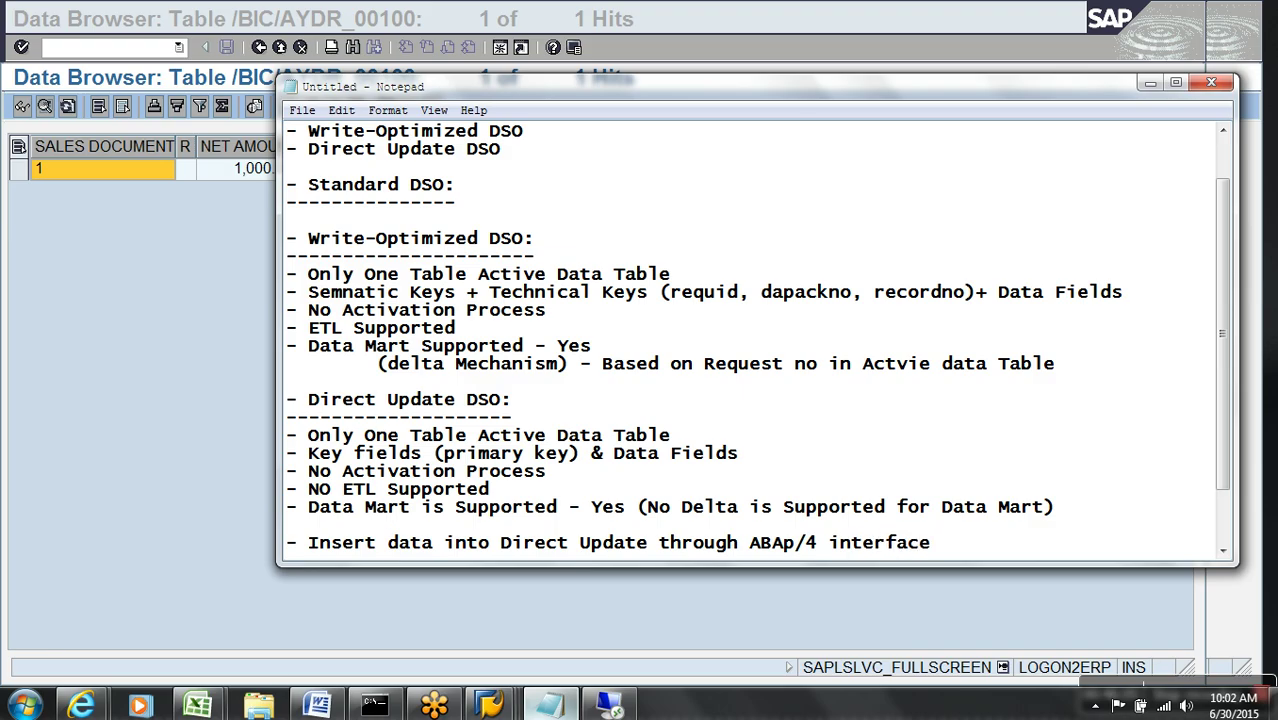
key("Return")
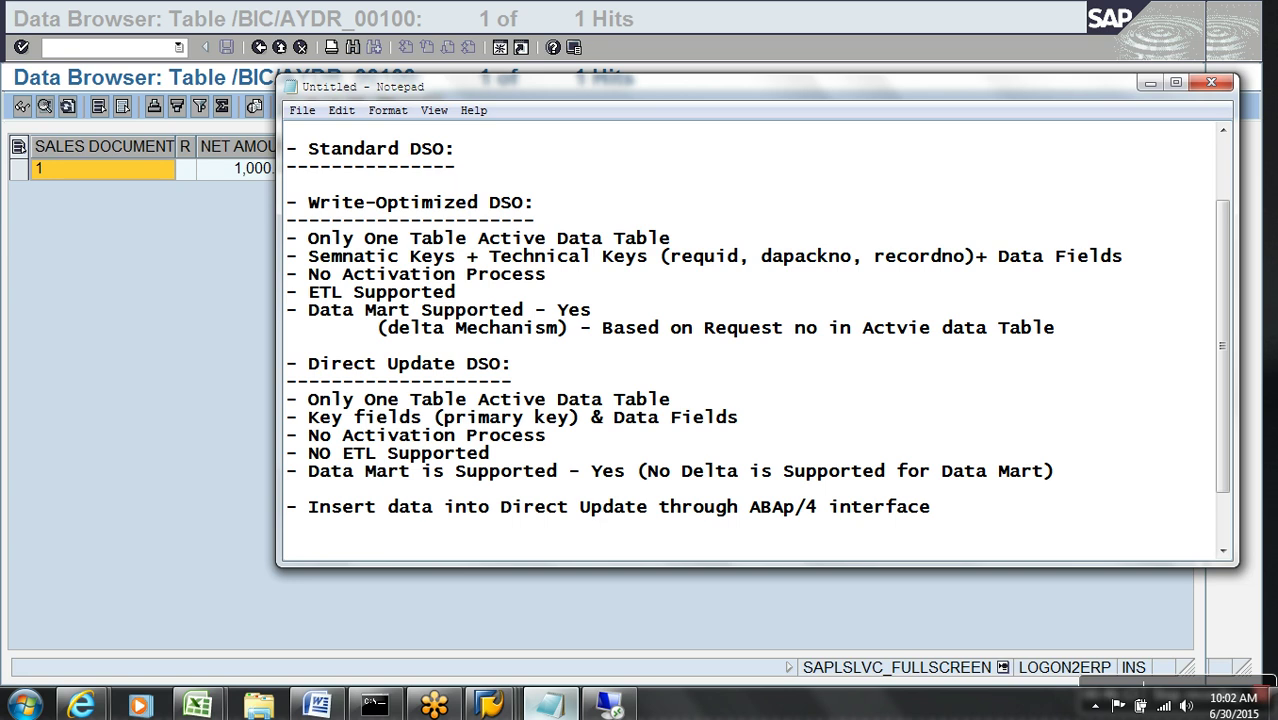
key("BackSpace")
type("P")
key("End")
key("Return")
type("- APD")
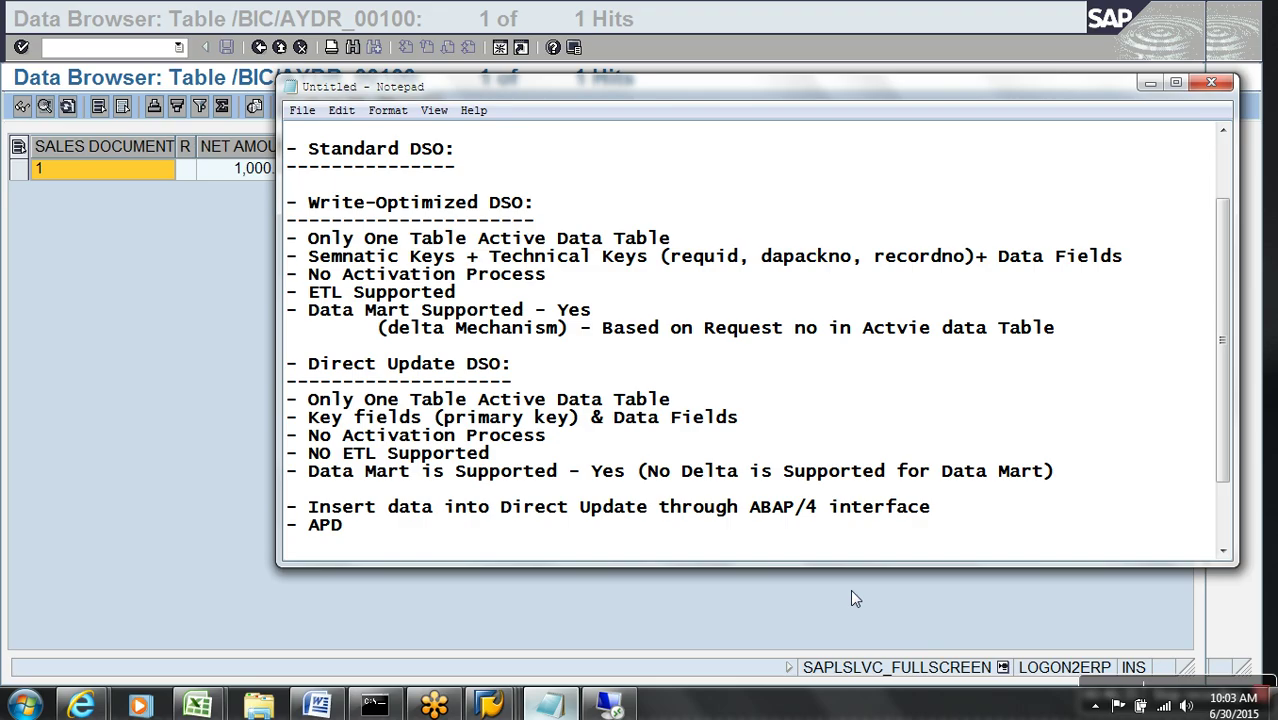
type("Direct Update DSO as Data Target.")
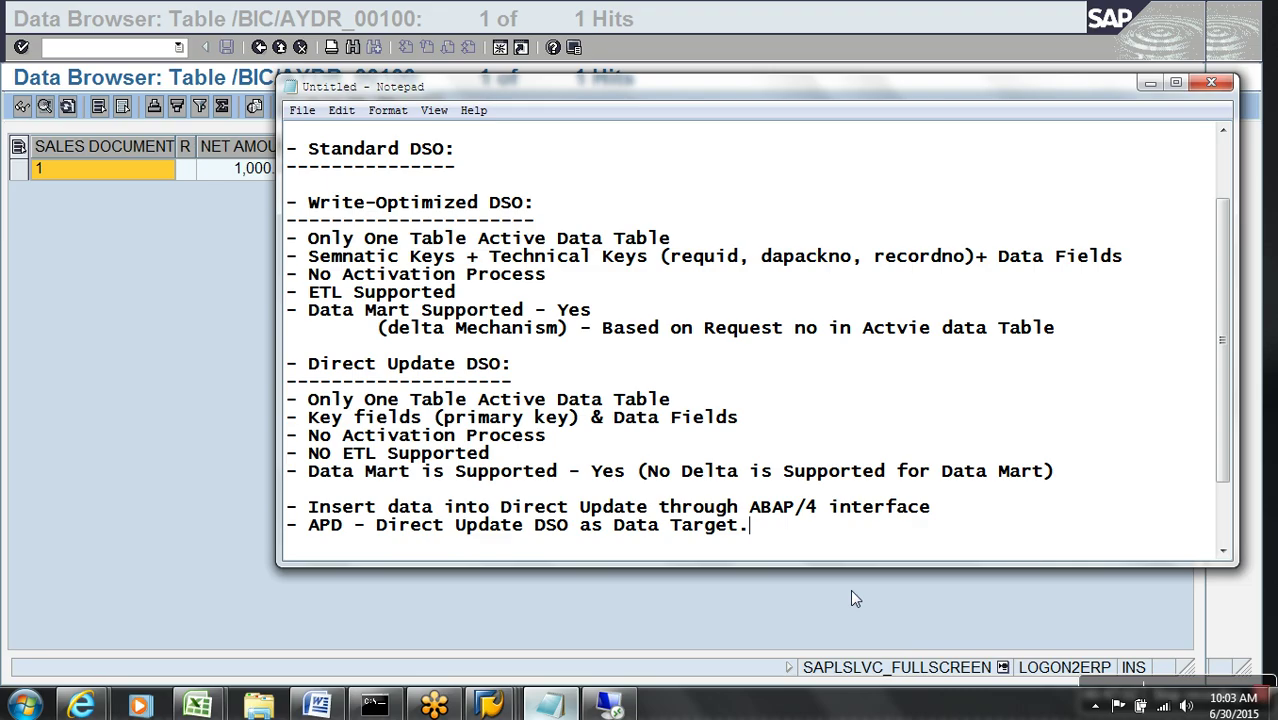
- Leave the table browser and DSO display to get back to the Modeling overview
left_click(173, 294)
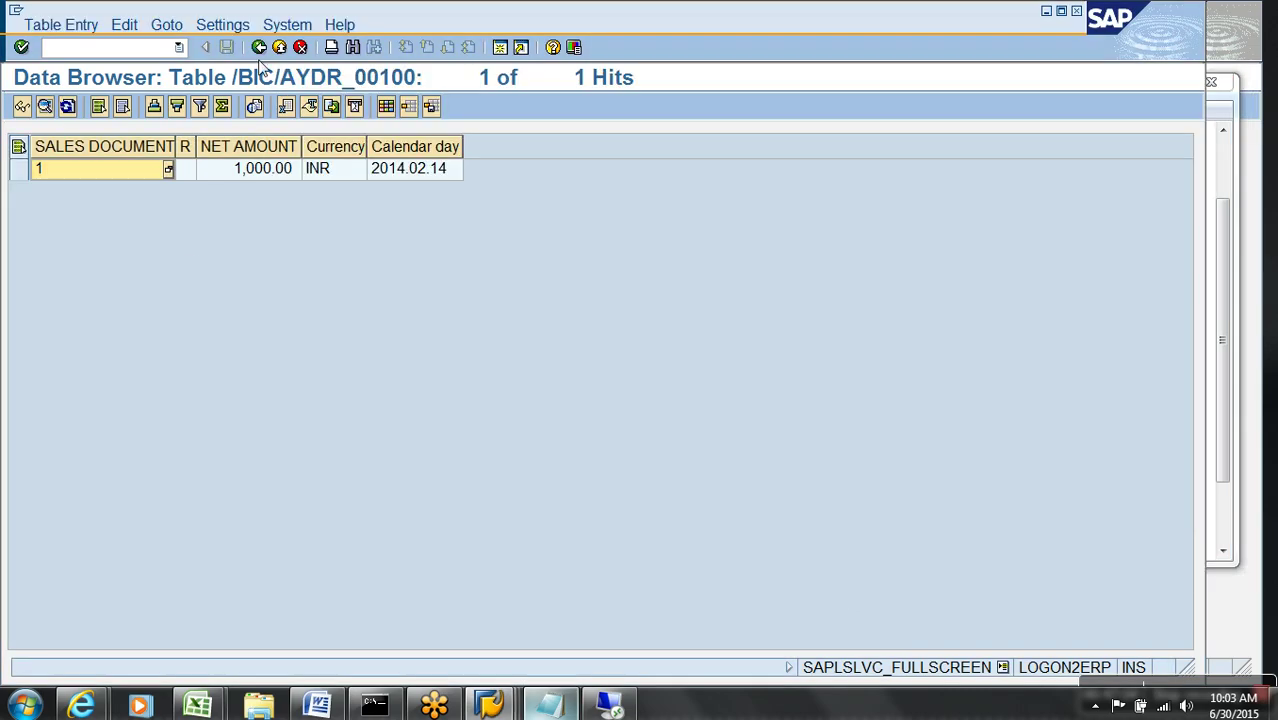
left_click(280, 48)
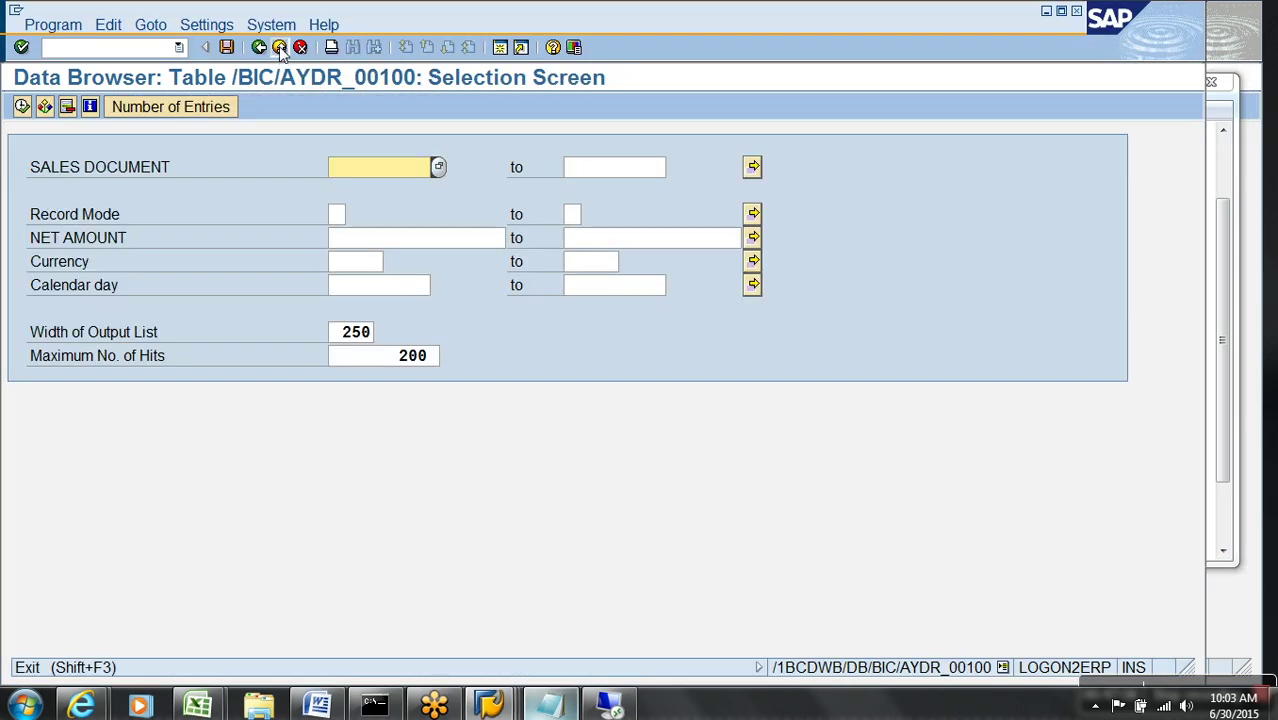
left_click(280, 48)
left_click(280, 48)
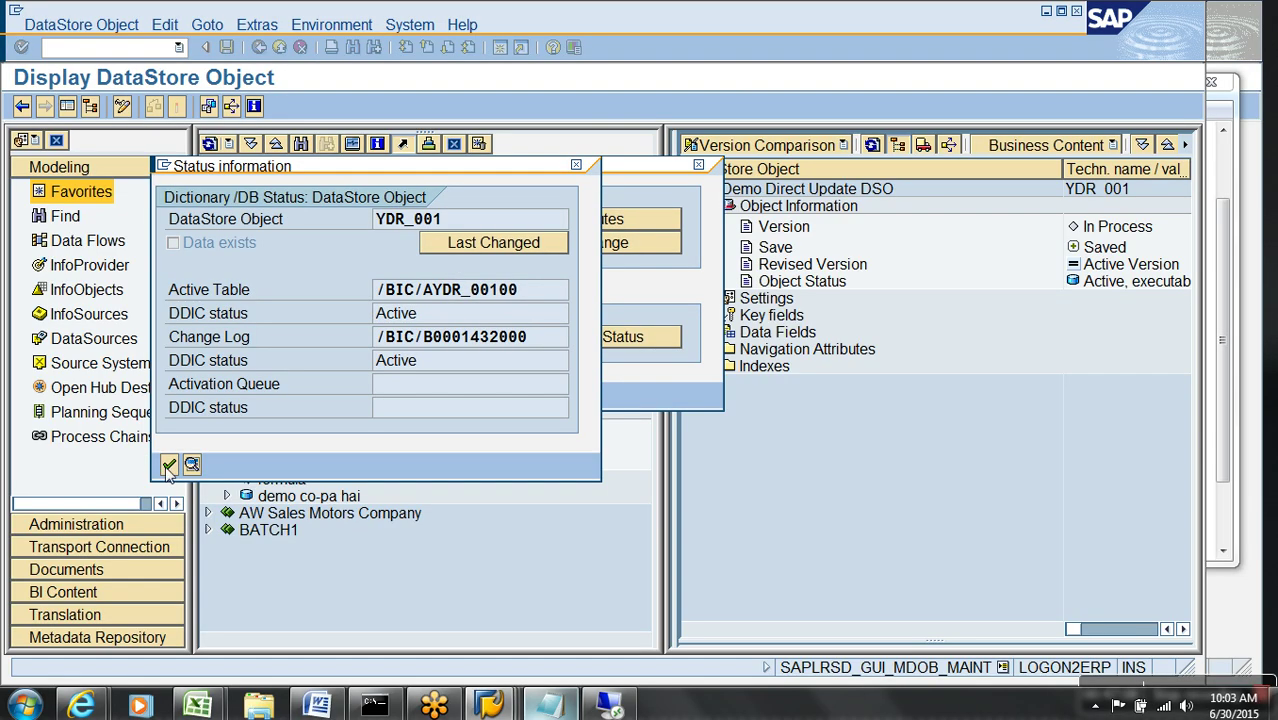
left_click(168, 466)
left_click(168, 388)
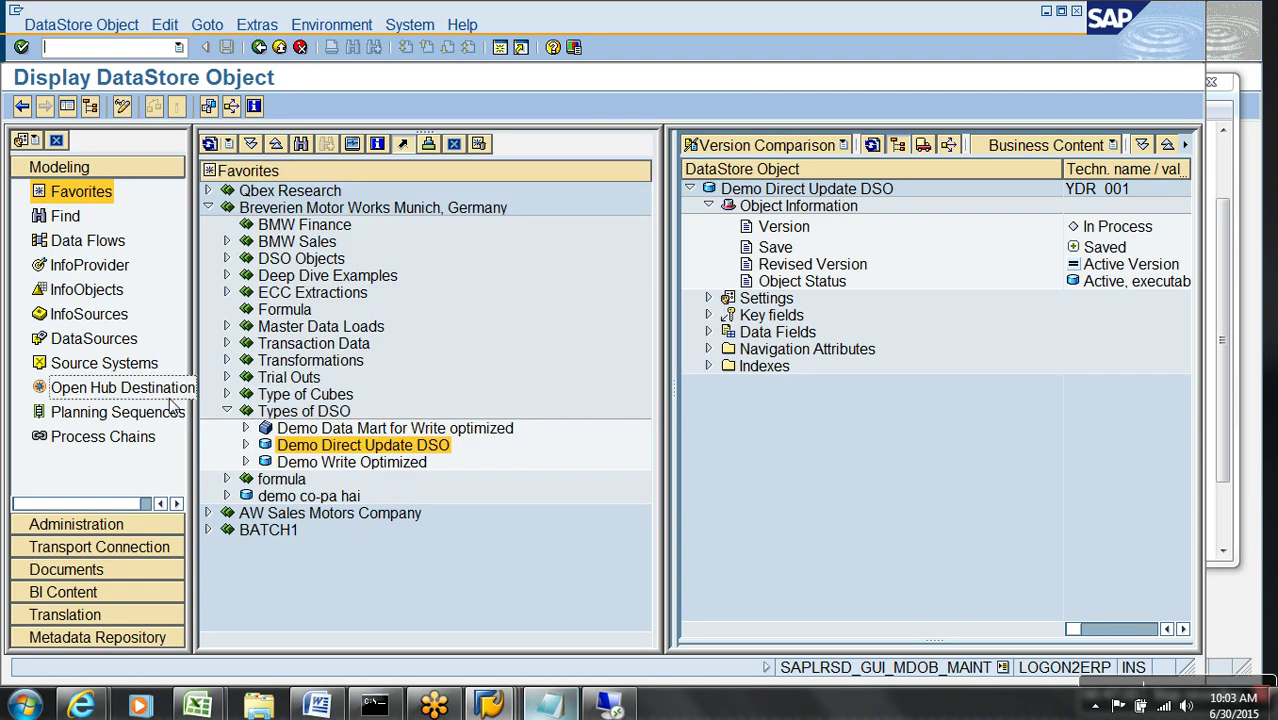
left_click(280, 48)
- Delete all data from Demo Direct Update DSO YDR_001, then display the data mart DSO's records
right_click(393, 446)
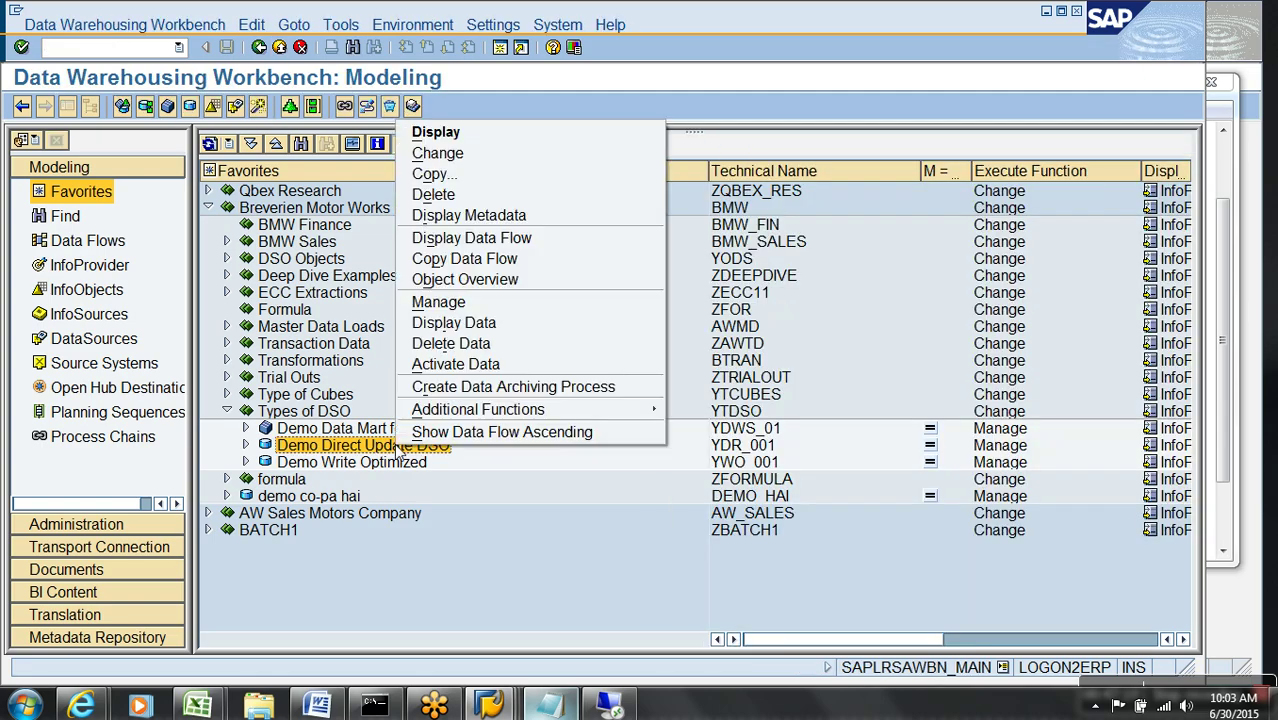
left_click(455, 343)
left_click(390, 362)
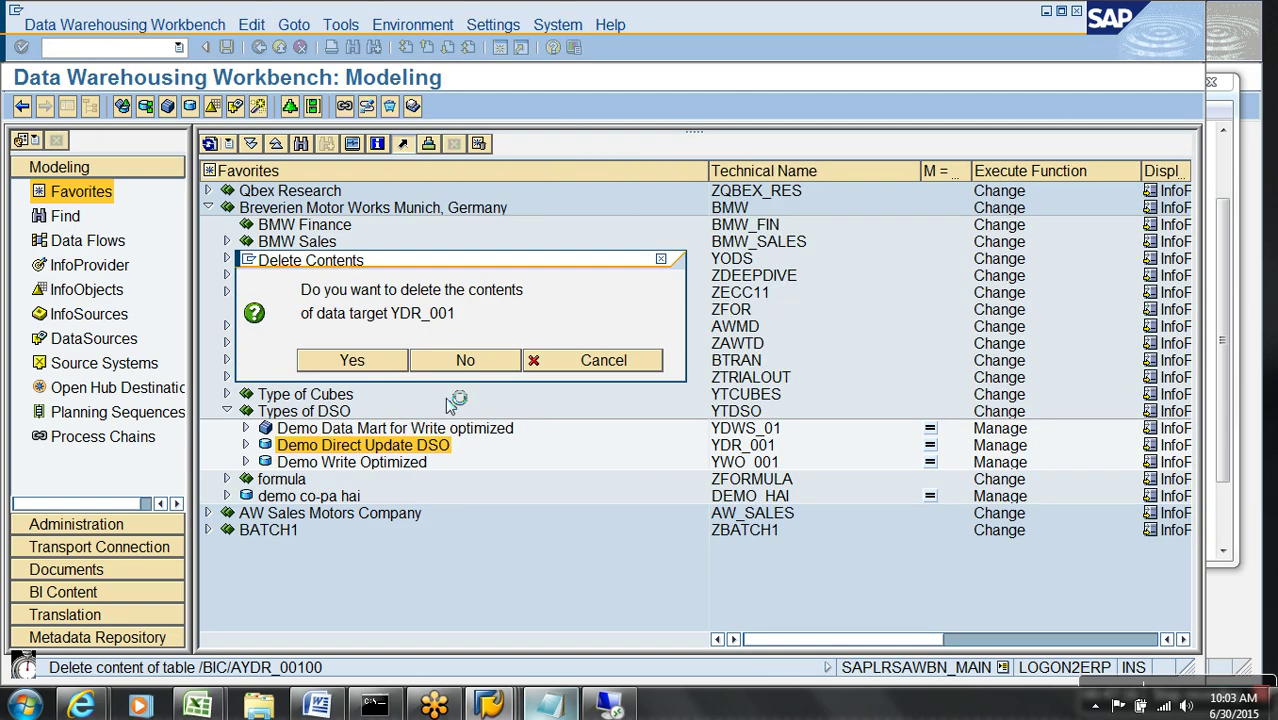
left_click(62, 418)
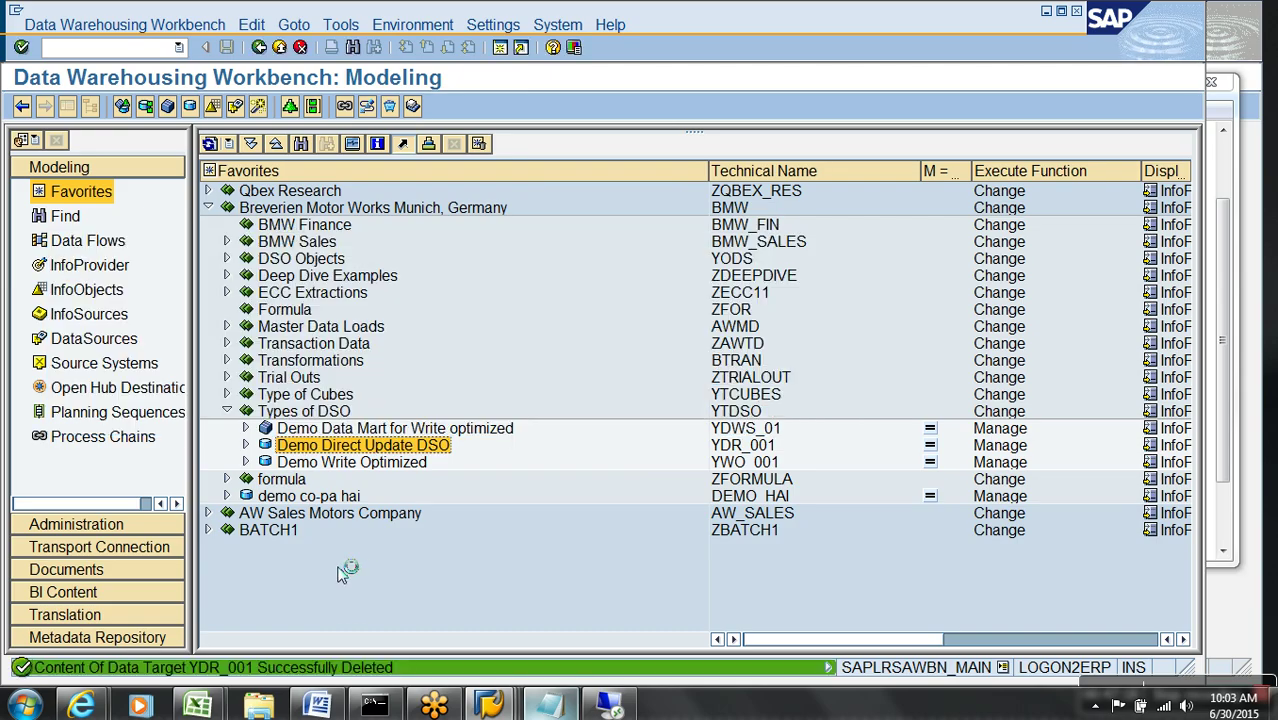
right_click(463, 437)
left_click(548, 523)
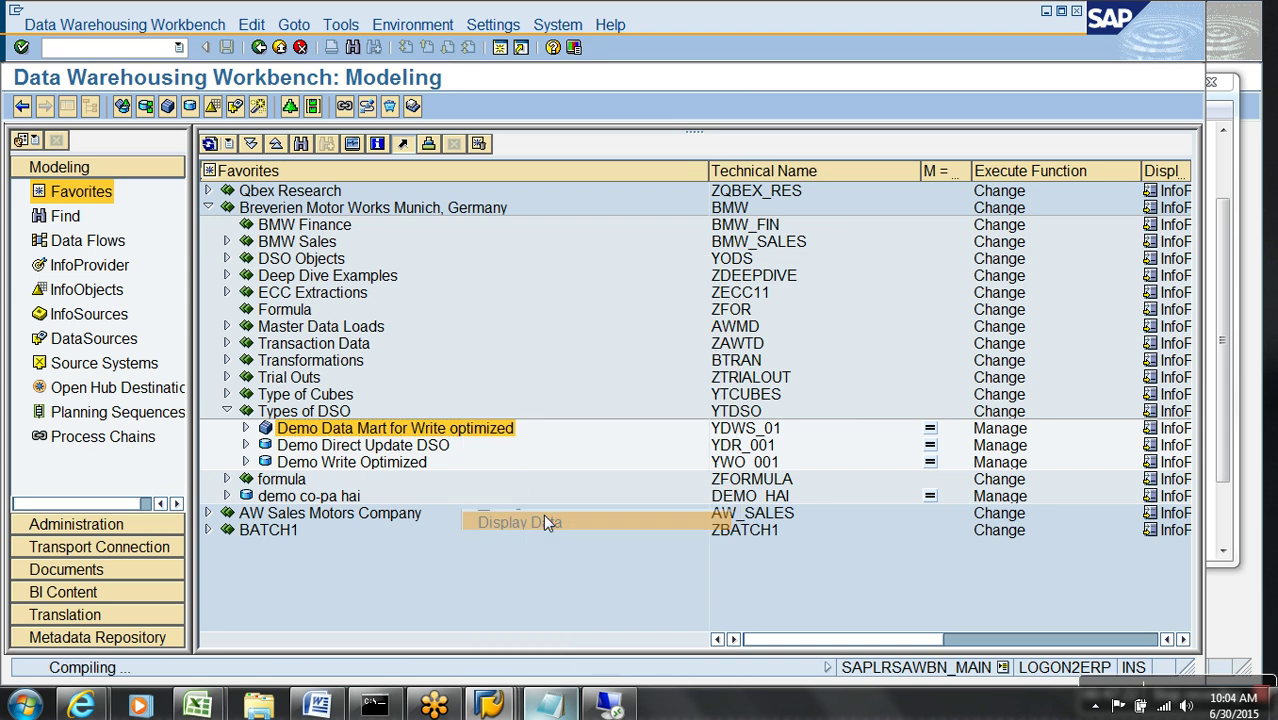
left_click(100, 106)
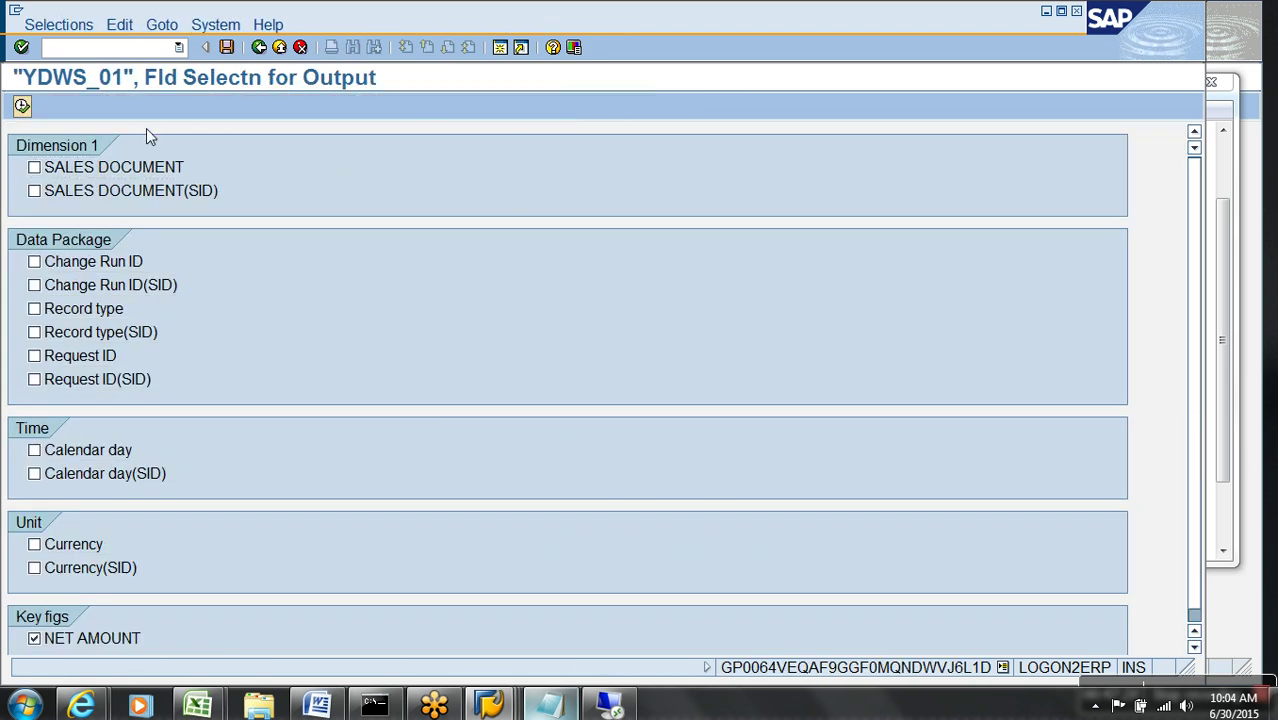
left_click(22, 106)
left_click(22, 106)
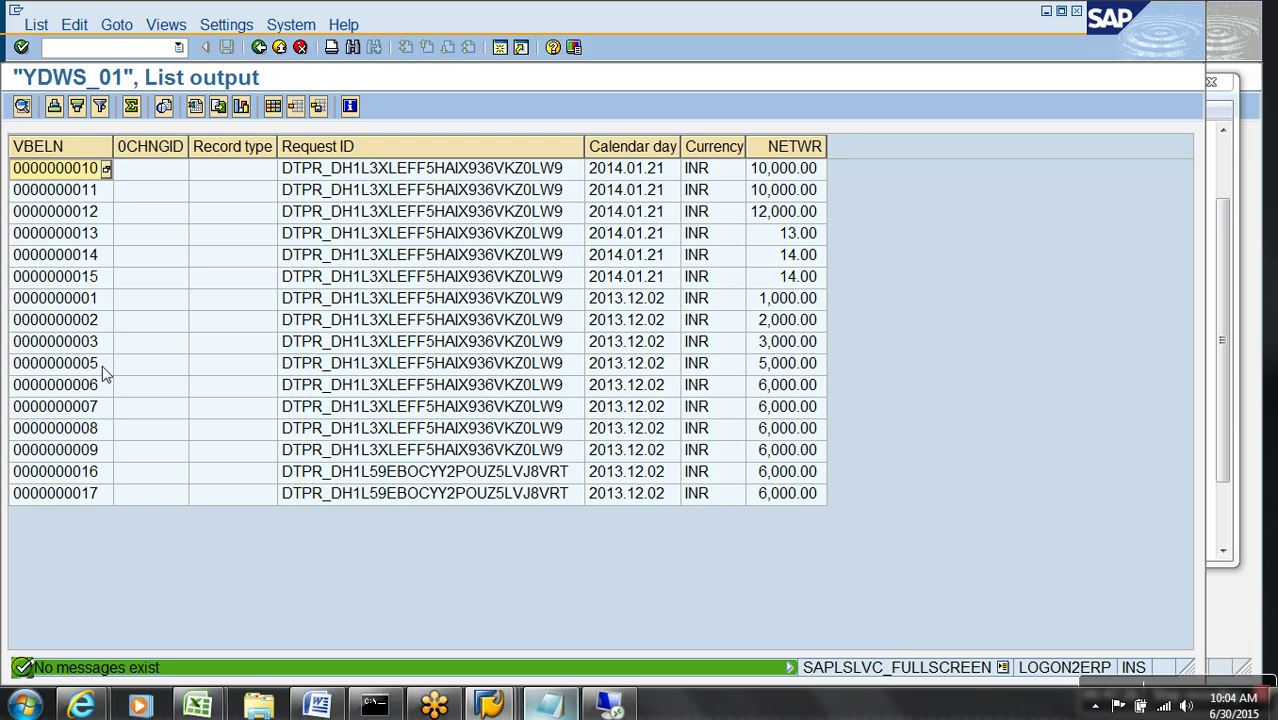
left_click(168, 150)
left_click(349, 150, "shift")
right_click(383, 152)
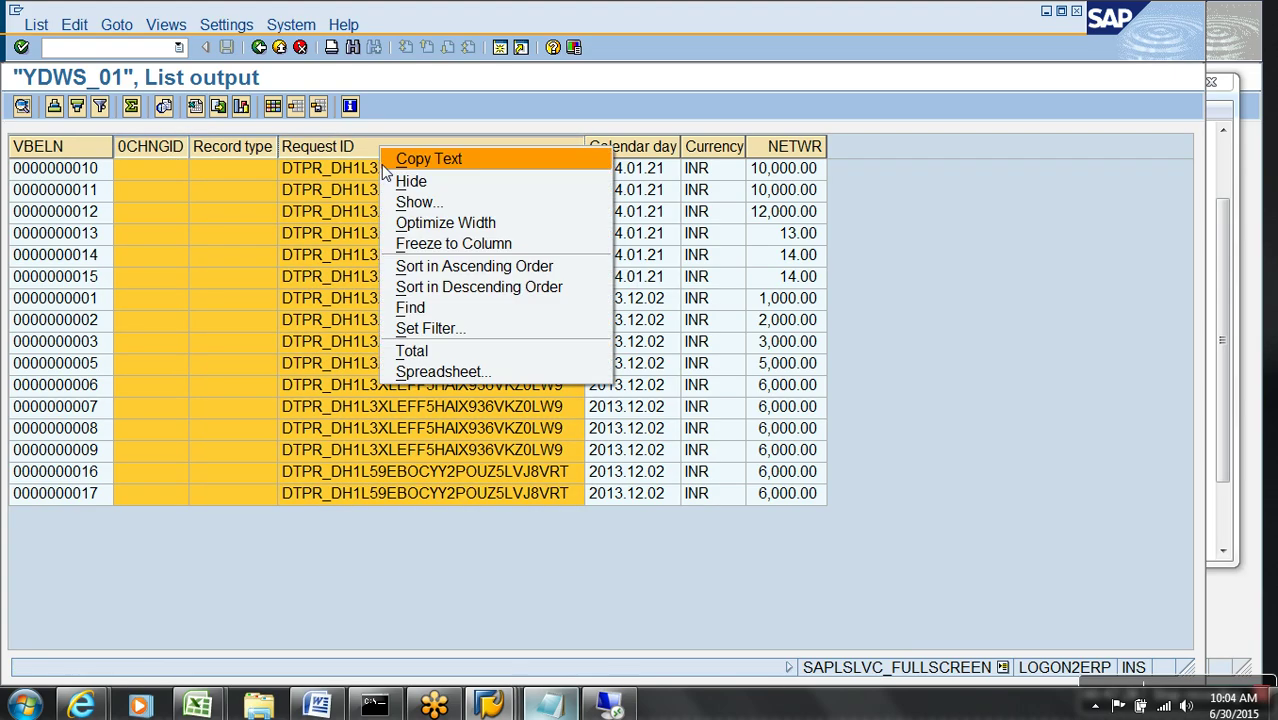
left_click(410, 181)
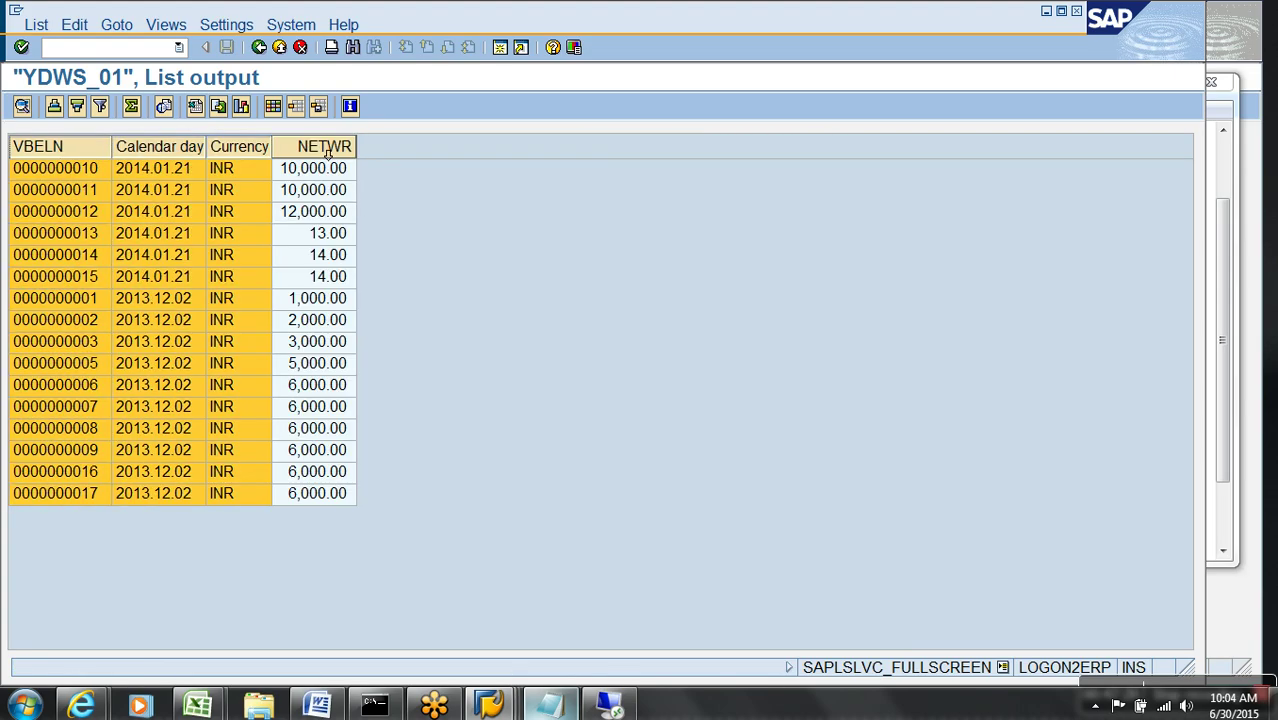
left_click(280, 48)
left_click(280, 48)
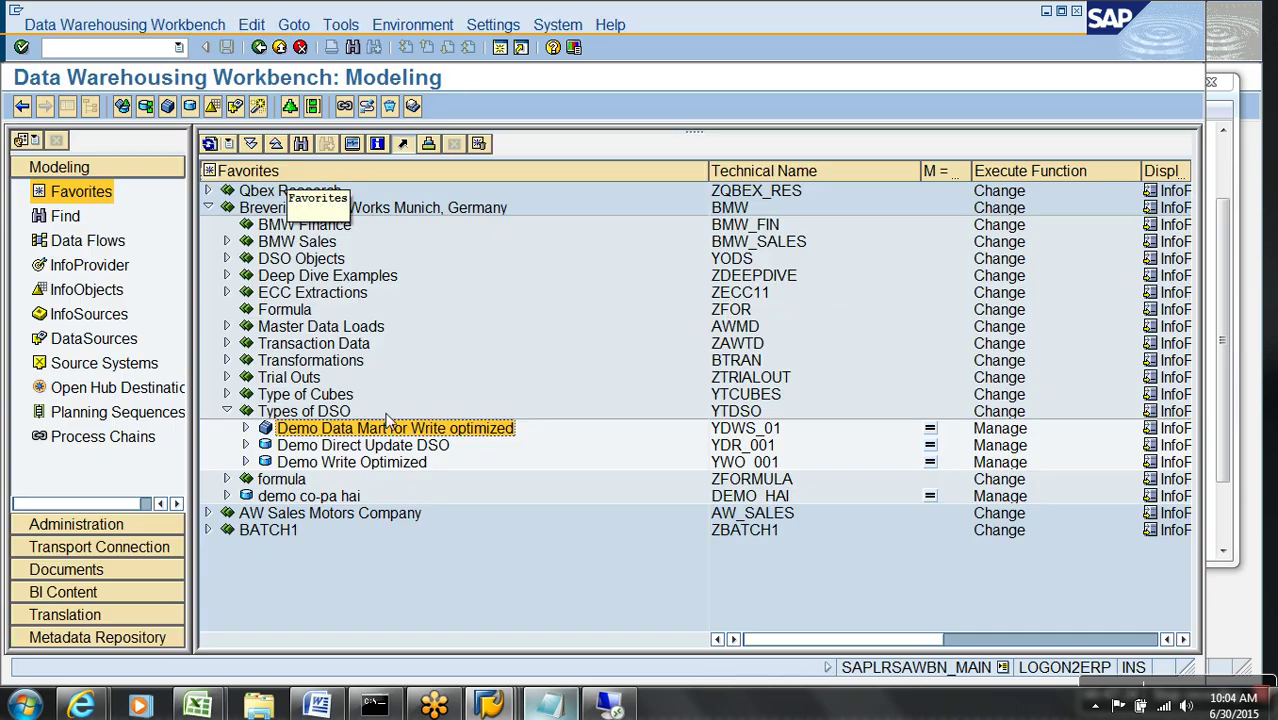
left_click(766, 452)
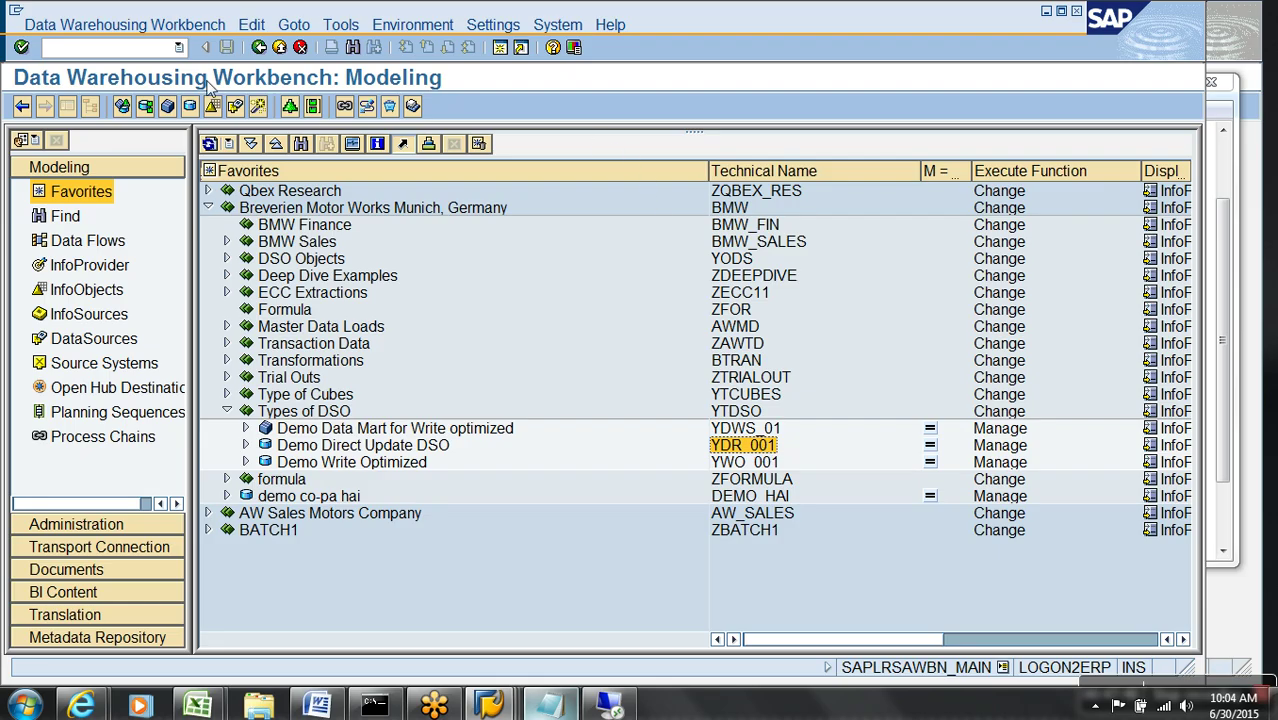
left_click(167, 50)
- Create a General-application analysis process 'demo apd test' via /oRSANWB and place an InfoProvider source
type("/orsanwb")
key("Return")
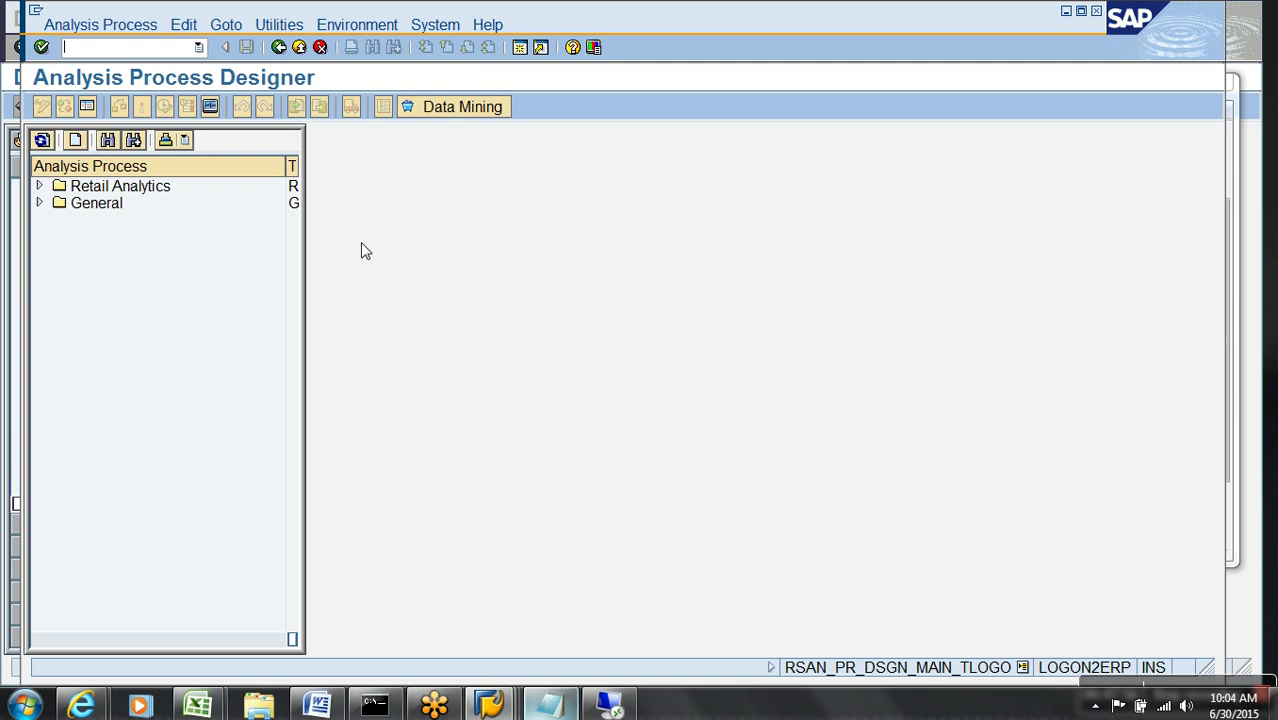
left_click(76, 140)
left_click(419, 384)
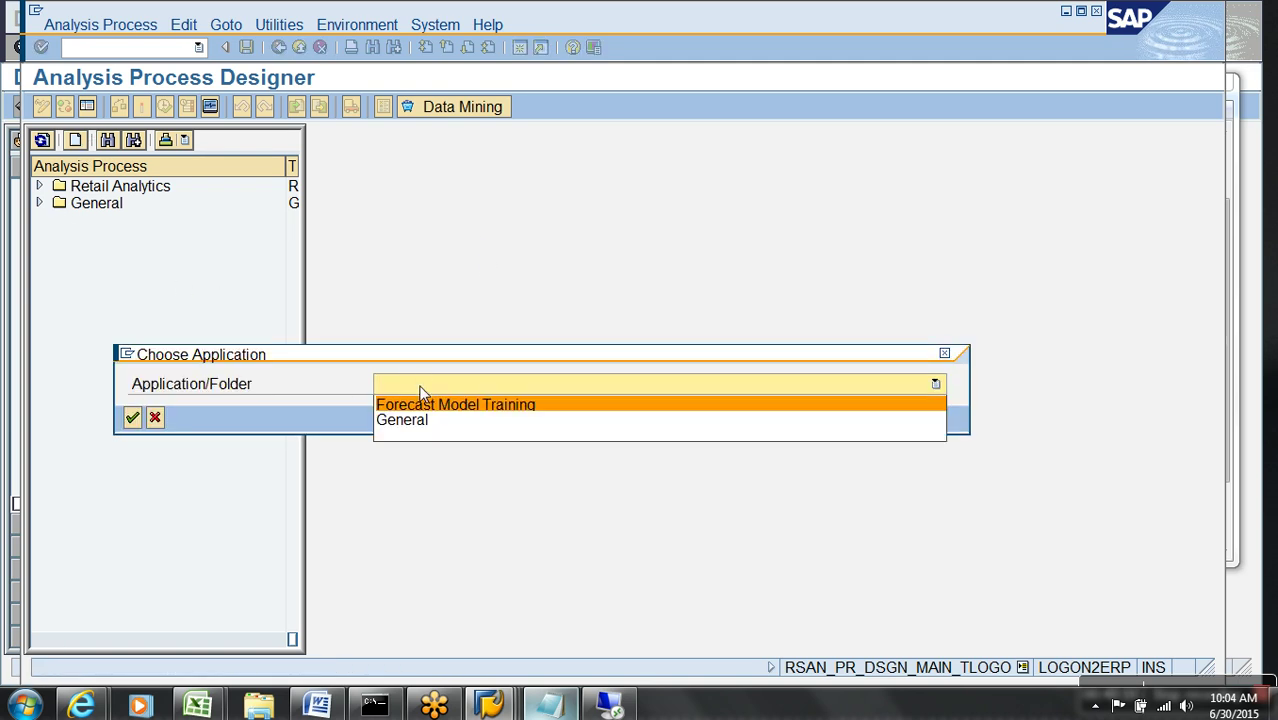
left_click(416, 420)
left_click(132, 418)
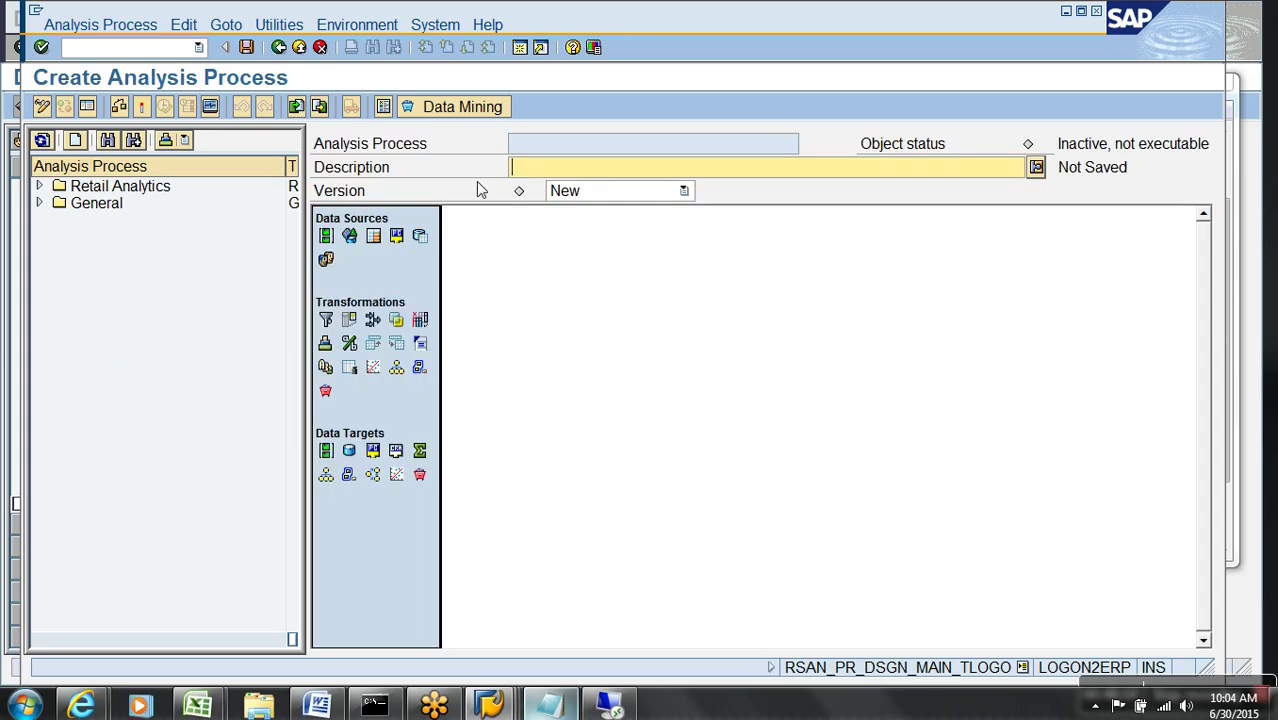
type("demo apd test")
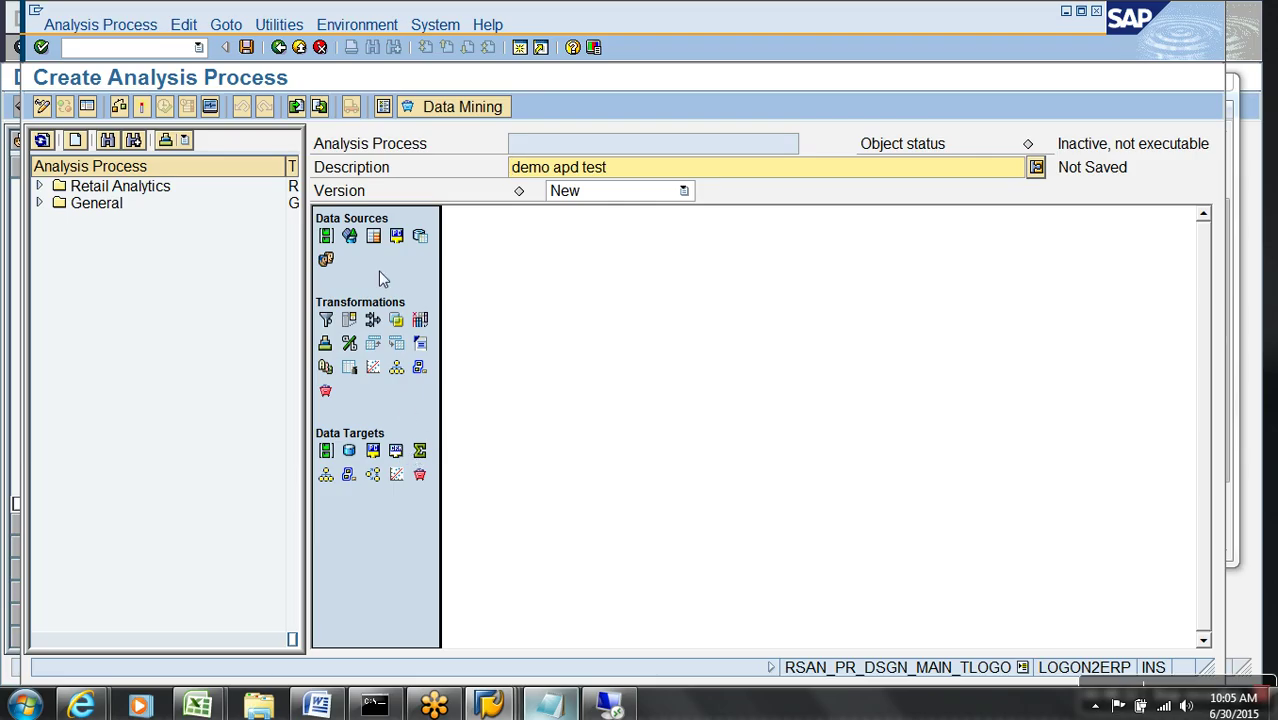
left_click_drag(352, 238, 461, 258)
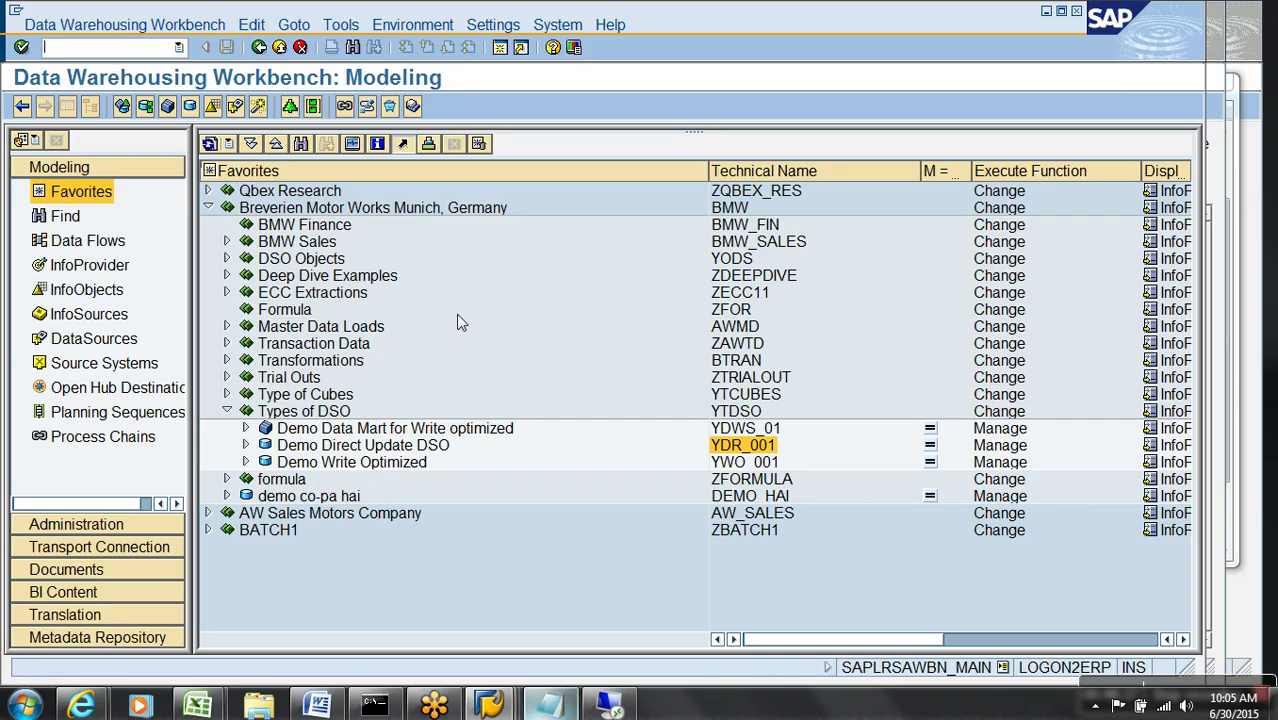
- Set the data source's InfoProvider to YDWS_01
left_click(736, 432)
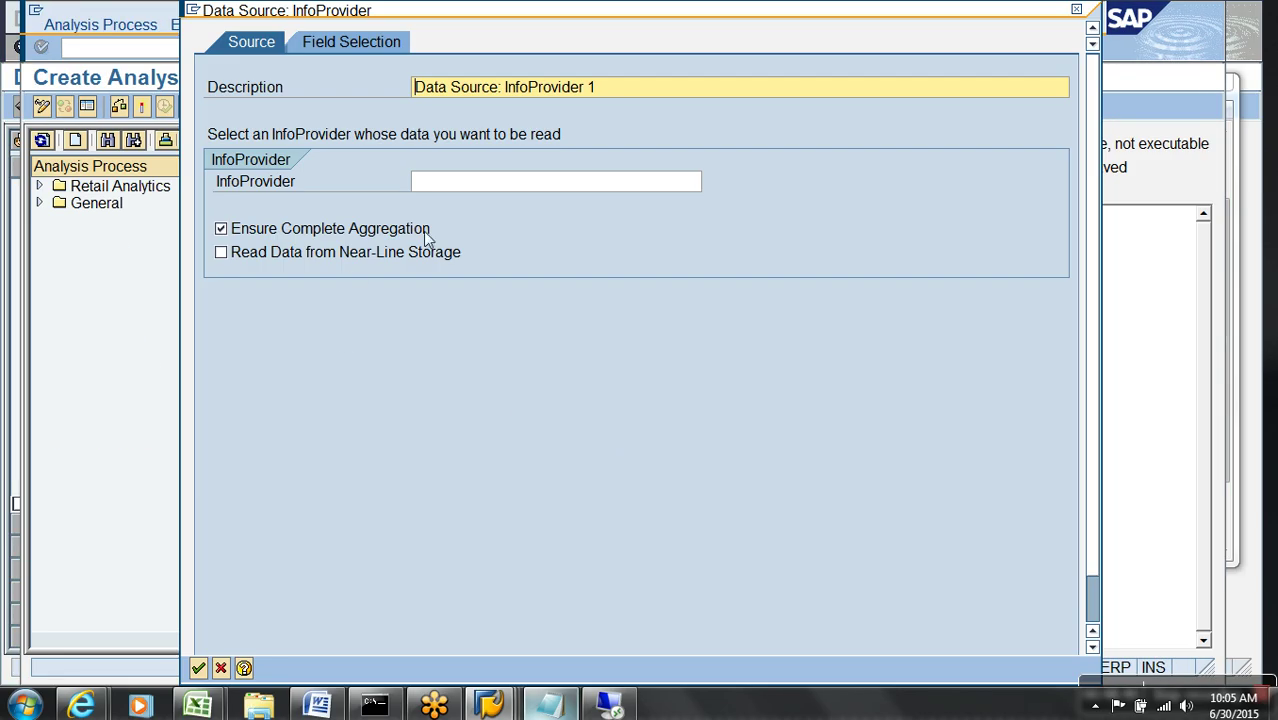
left_click(462, 184)
type("YDWS_01")
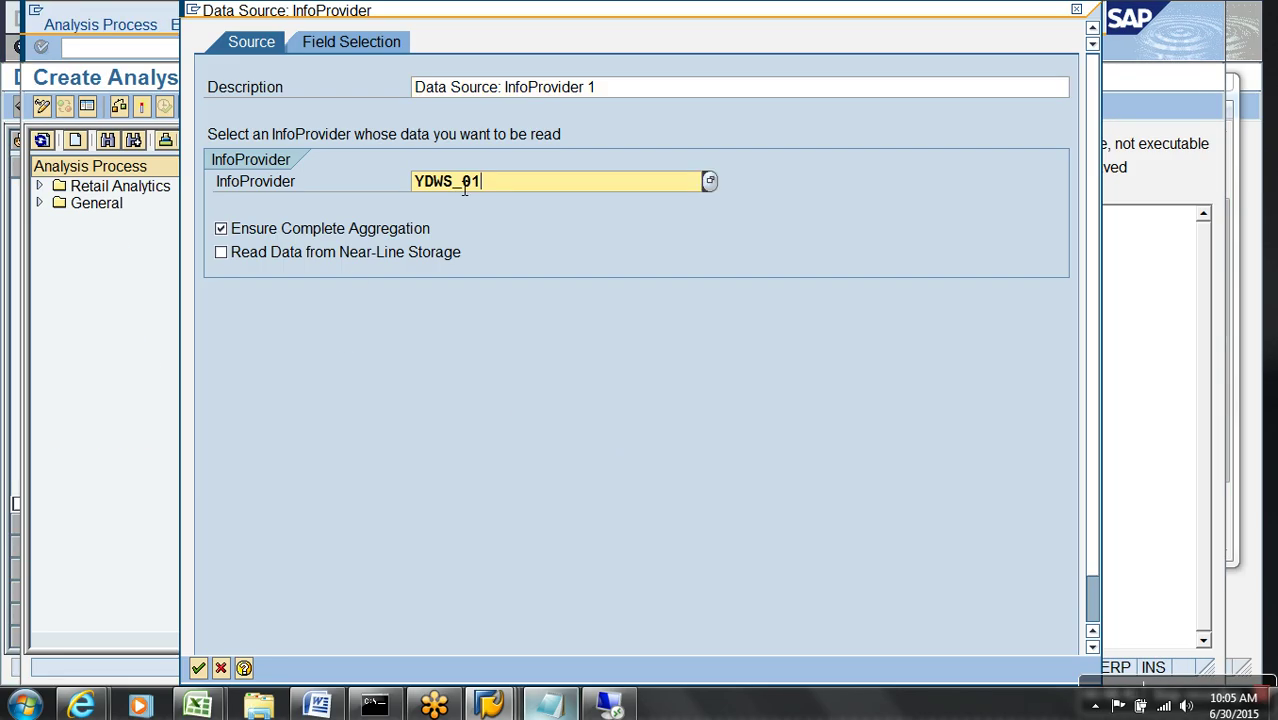
- Select all characteristics plus the NET AMOUNT key figure as source fields and confirm
left_click(351, 42)
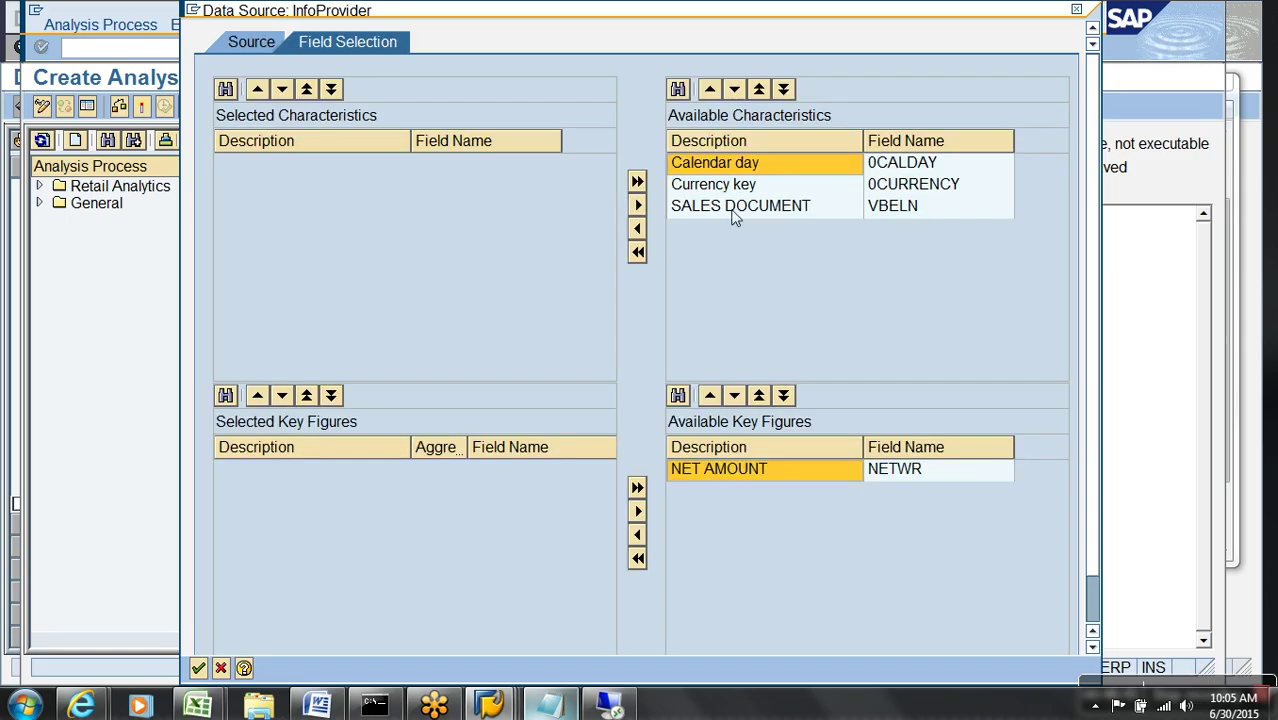
left_click(736, 208, "shift")
left_click(637, 228)
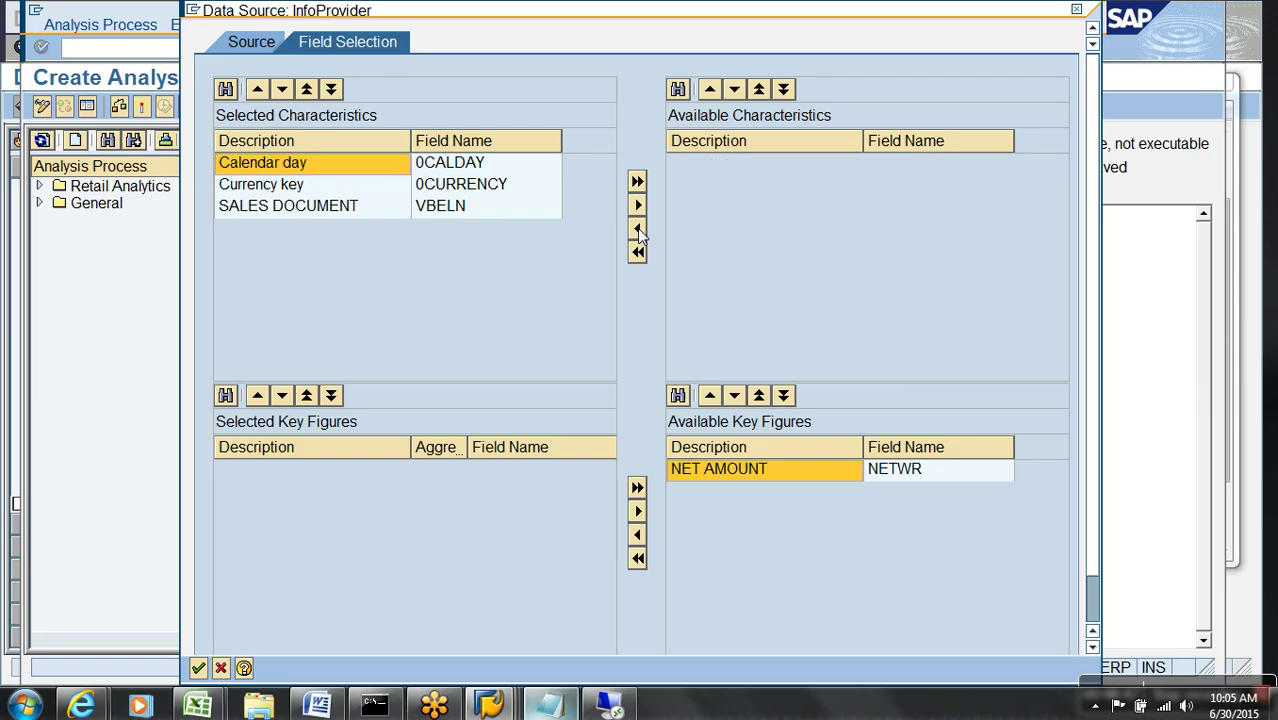
left_click(750, 482)
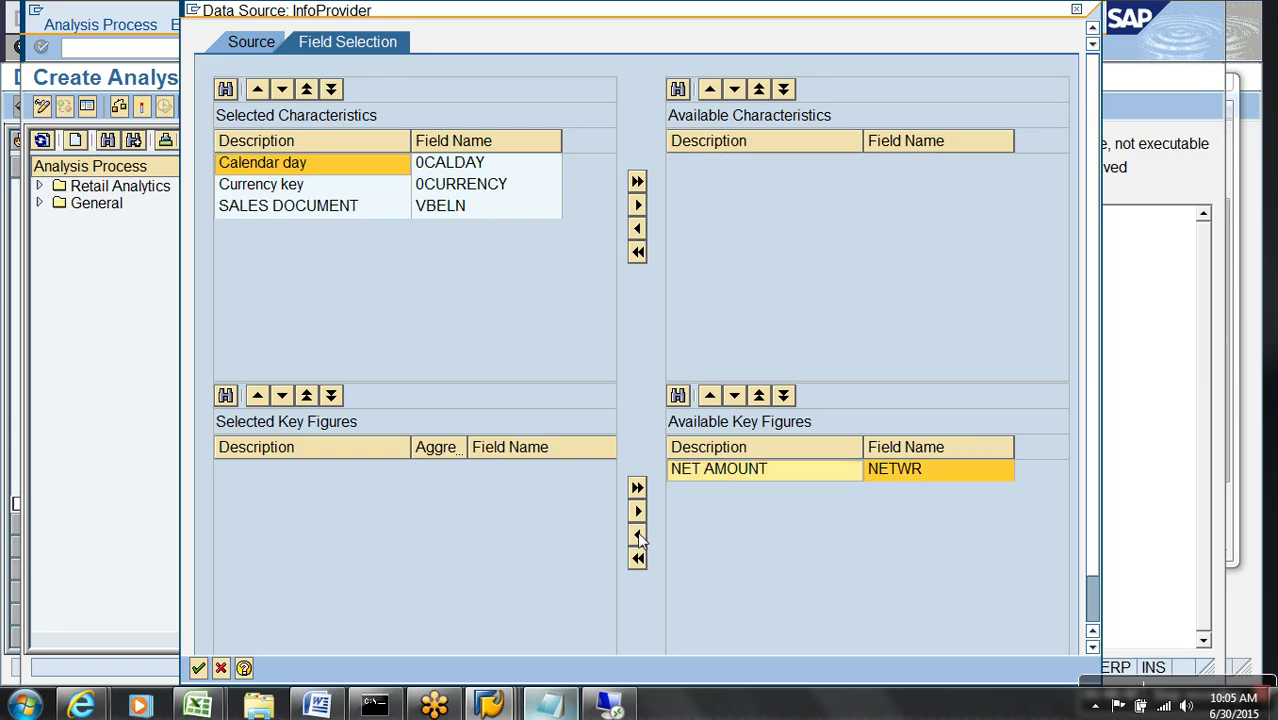
left_click(637, 534)
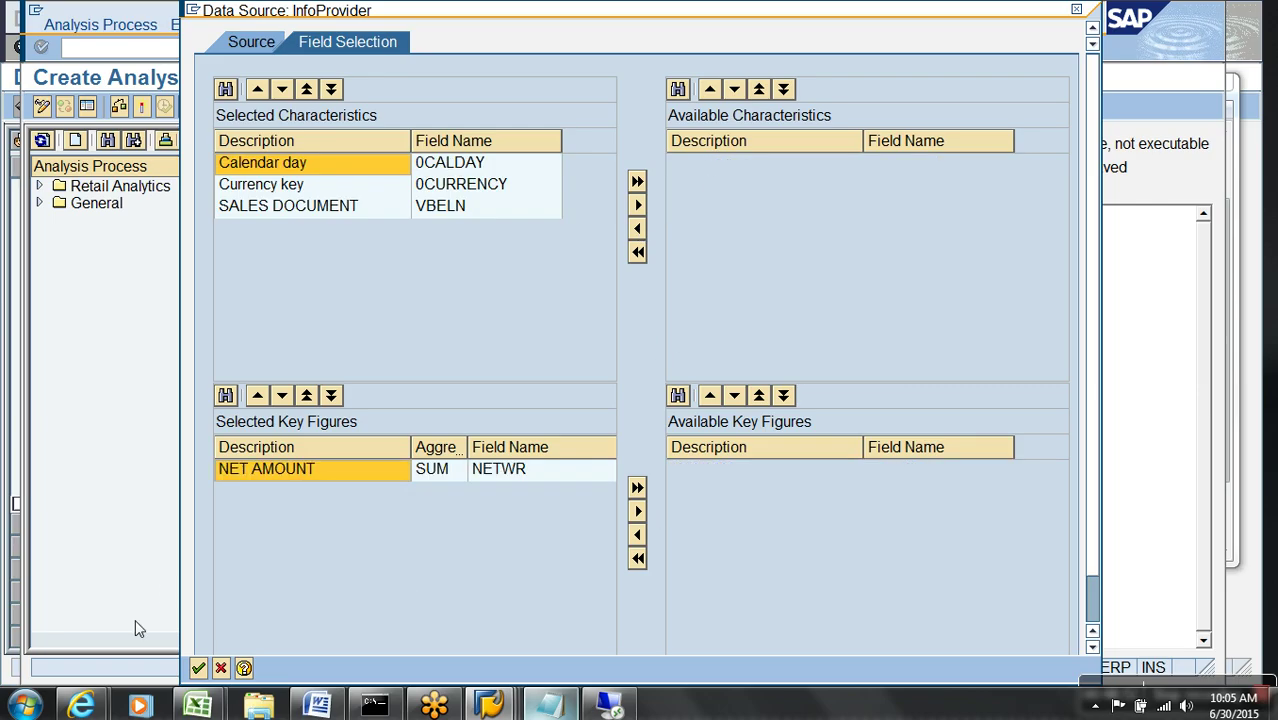
left_click(198, 668)
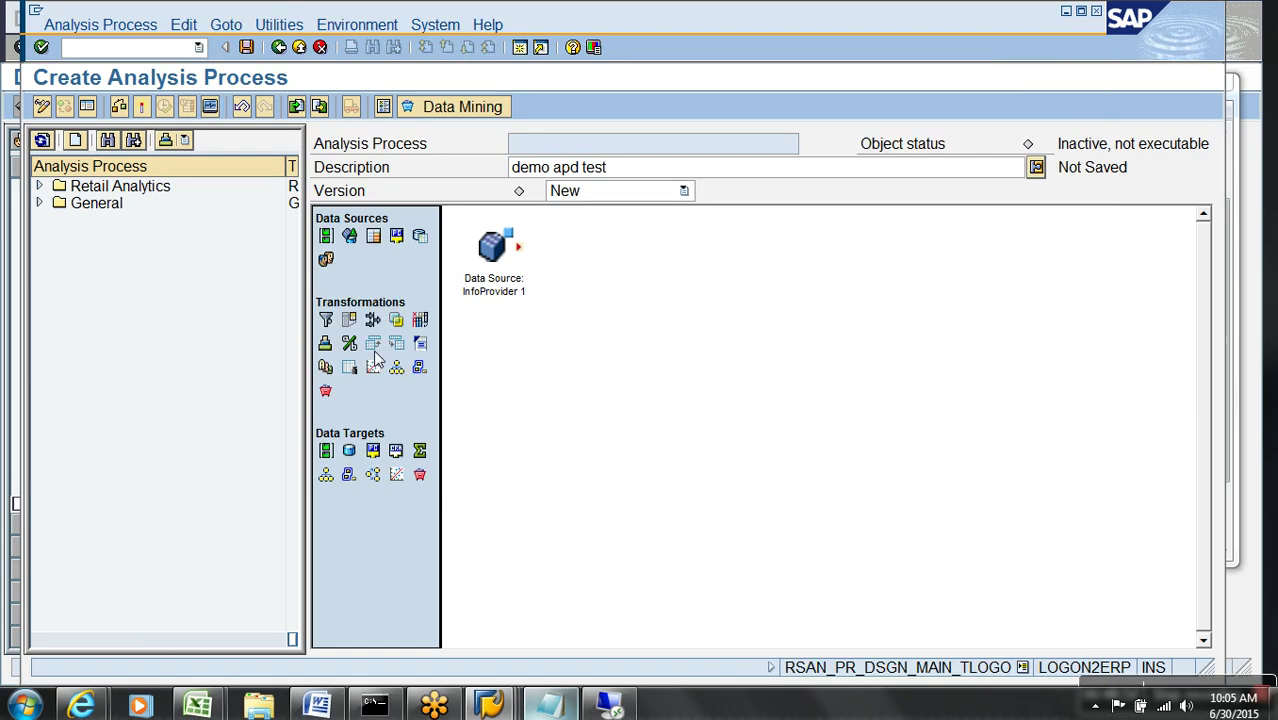
- Place a DataStore object target on the canvas and copy the YDR_001 technical name
left_click_drag(349, 452, 362, 479)
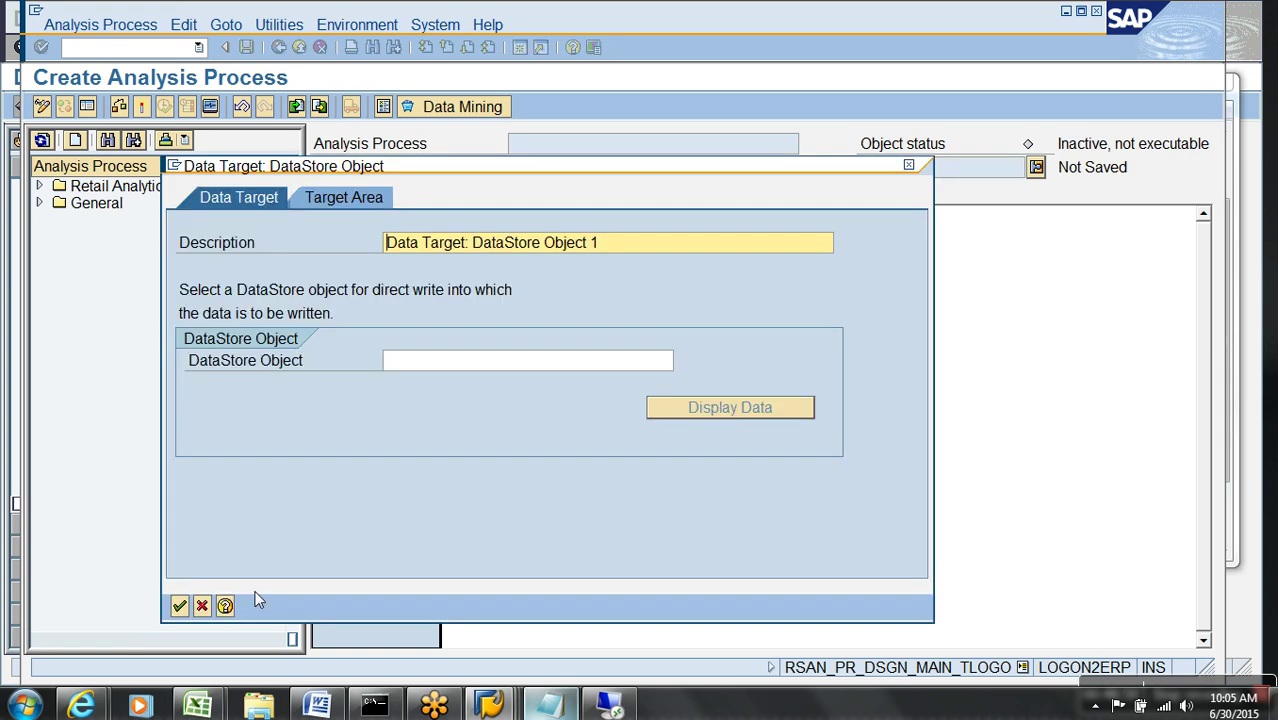
left_click(202, 605)
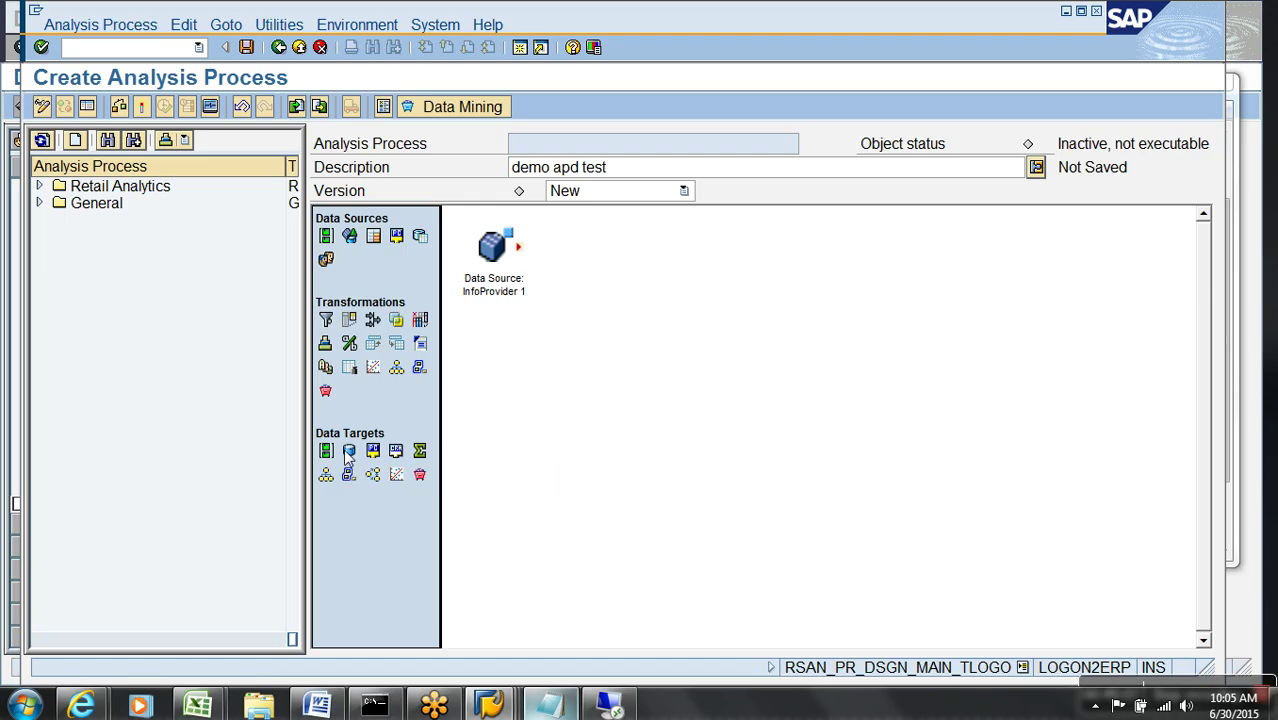
left_click_drag(349, 452, 721, 366)
key("alt+Tab")
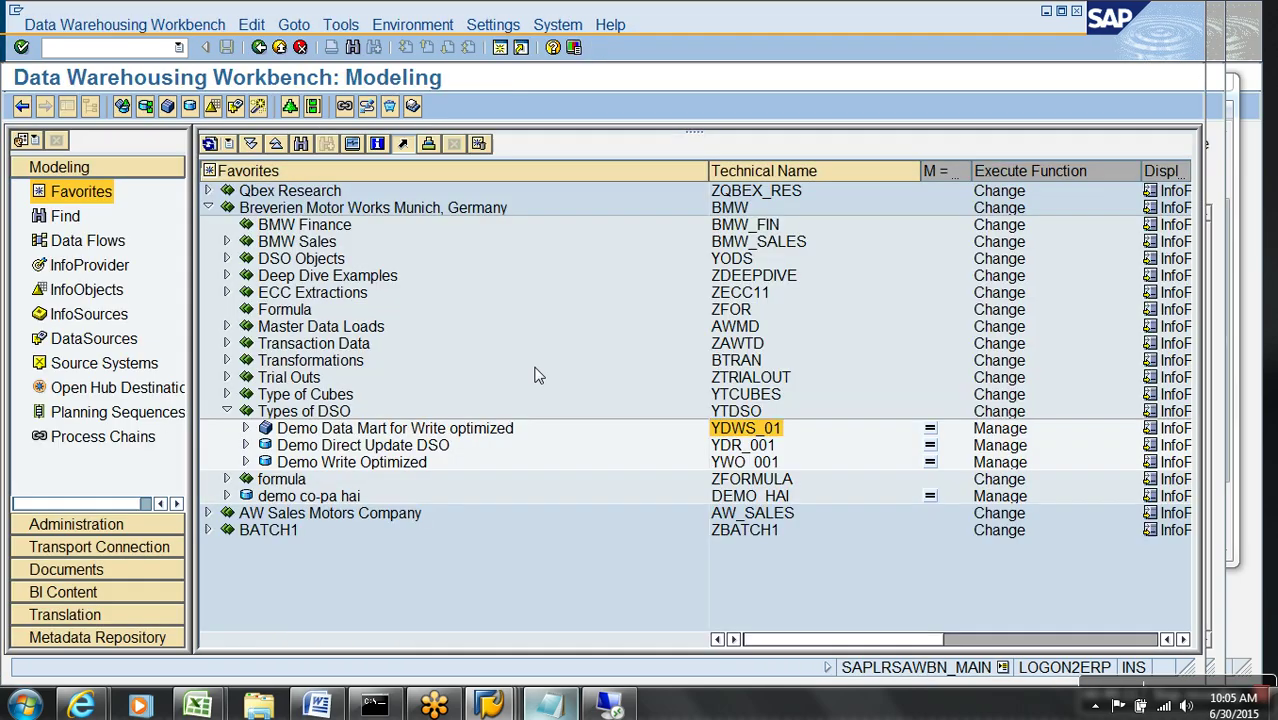
left_click(758, 446)
key("alt+Tab")
- Enter YDR_001 as the target DSO, confirm it, and link InfoProvider 1's output to it
left_click(522, 361)
type("YDR_001")
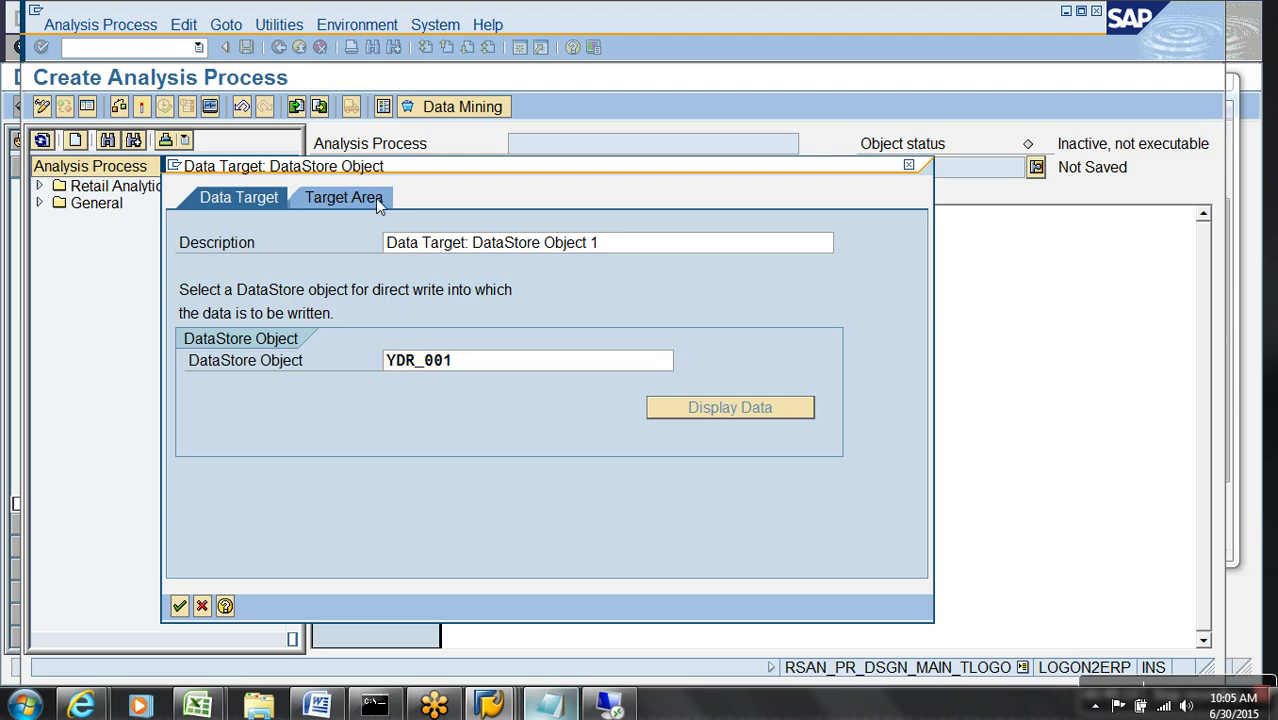
left_click(375, 198)
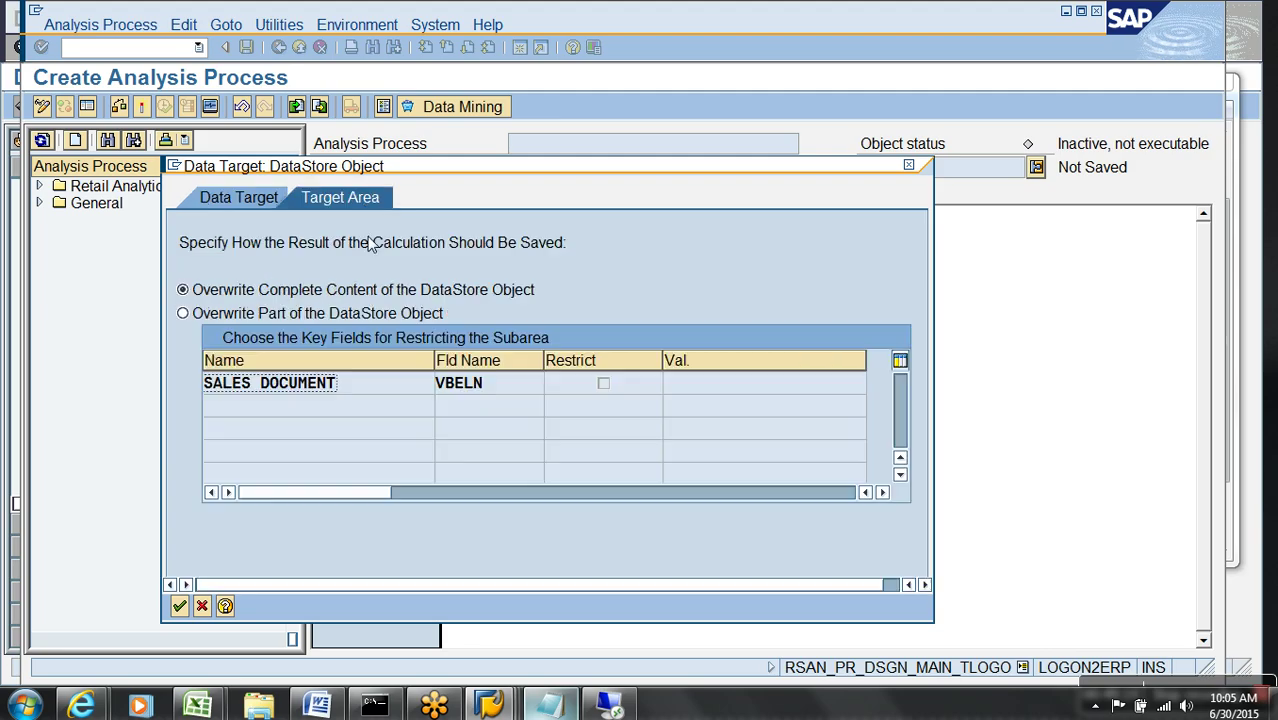
left_click(179, 606)
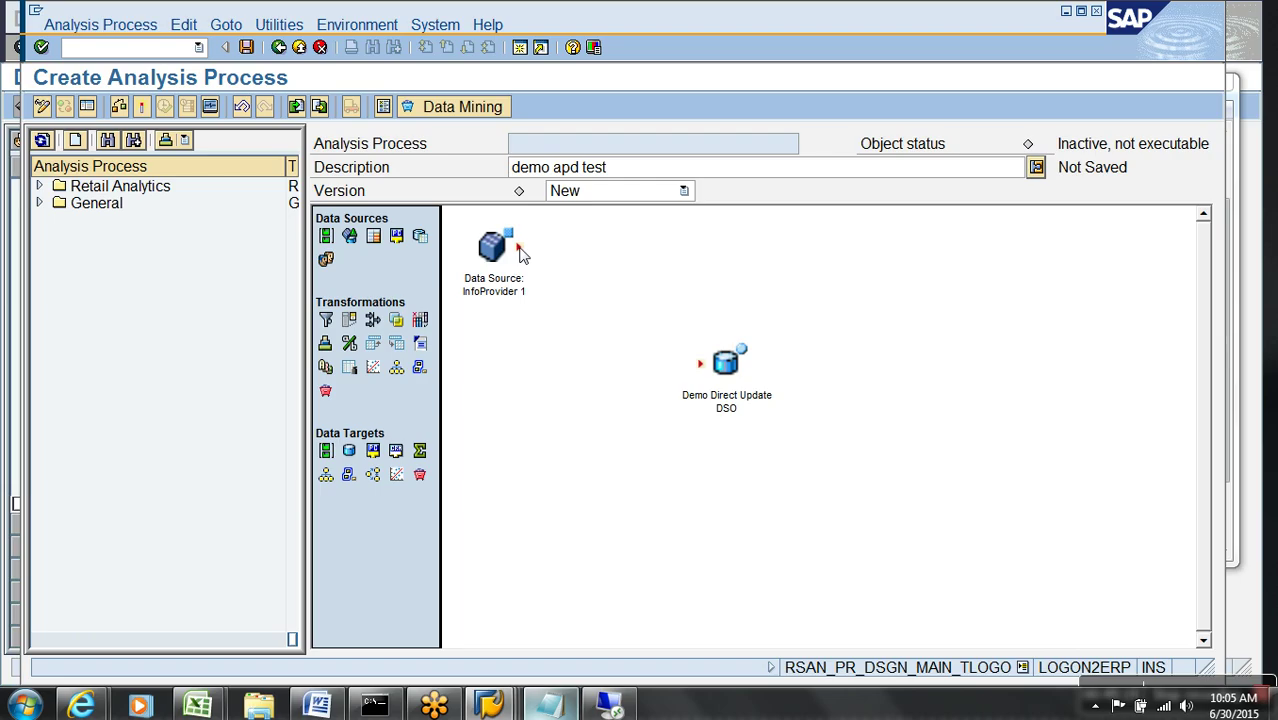
left_click_drag(519, 248, 703, 372)
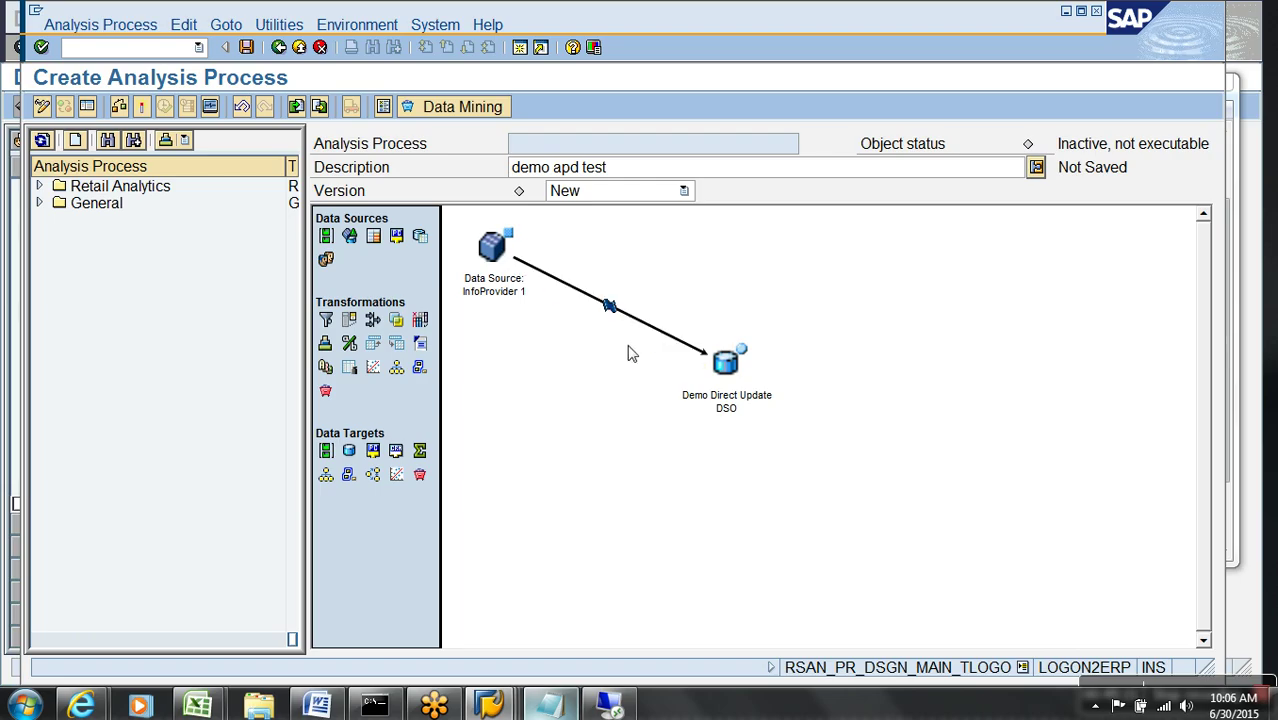
right_click(609, 306)
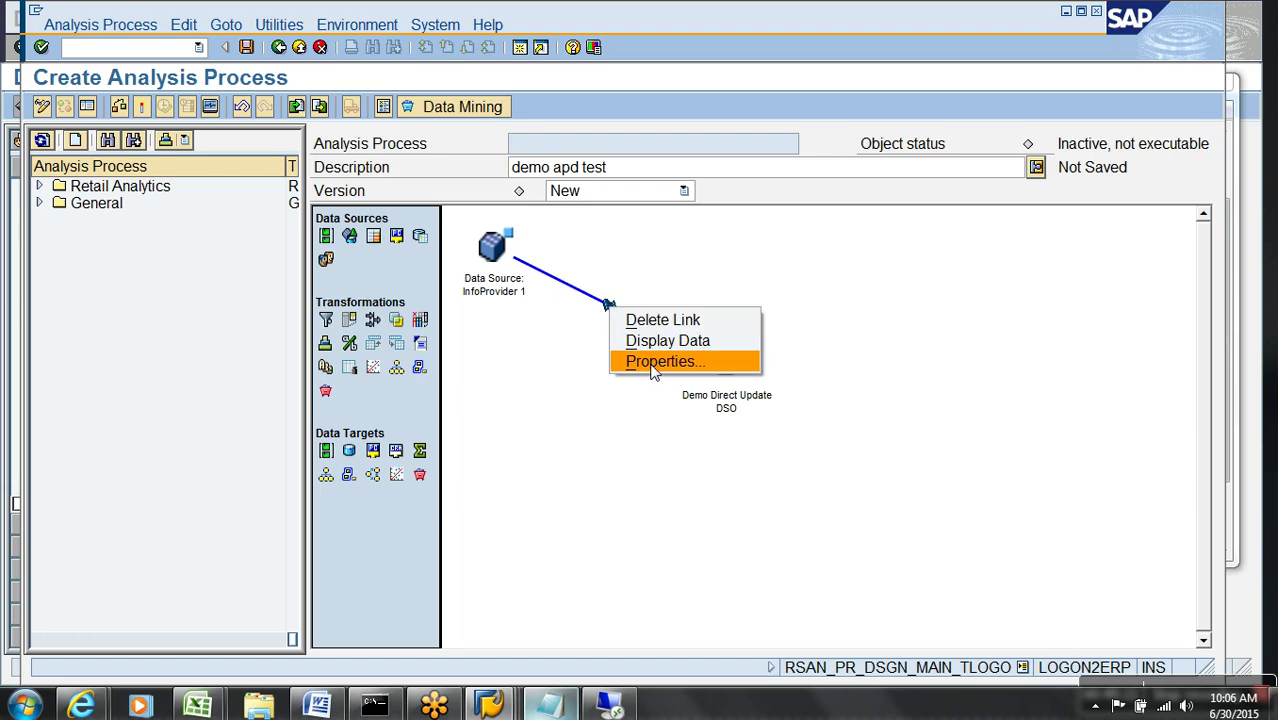
- Map all link fields automatically by matching InfoObjects and confirm the assignment
left_click(661, 361)
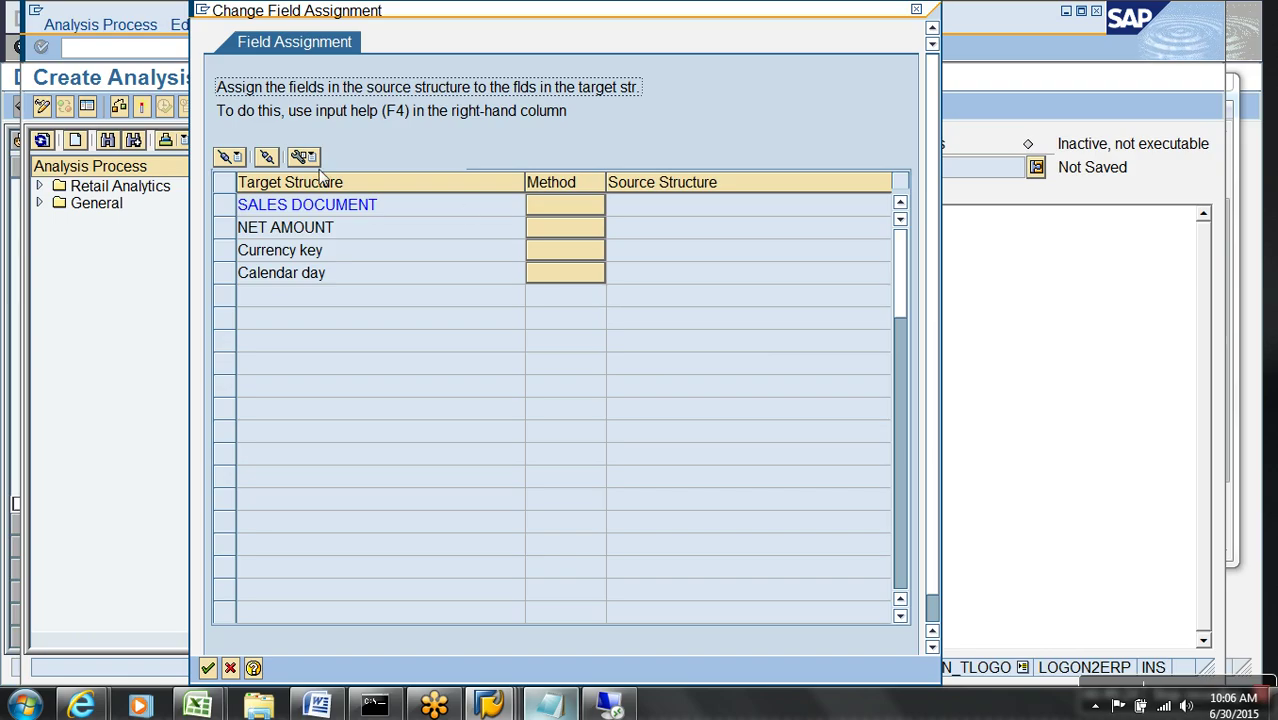
left_click(229, 157)
left_click(323, 224)
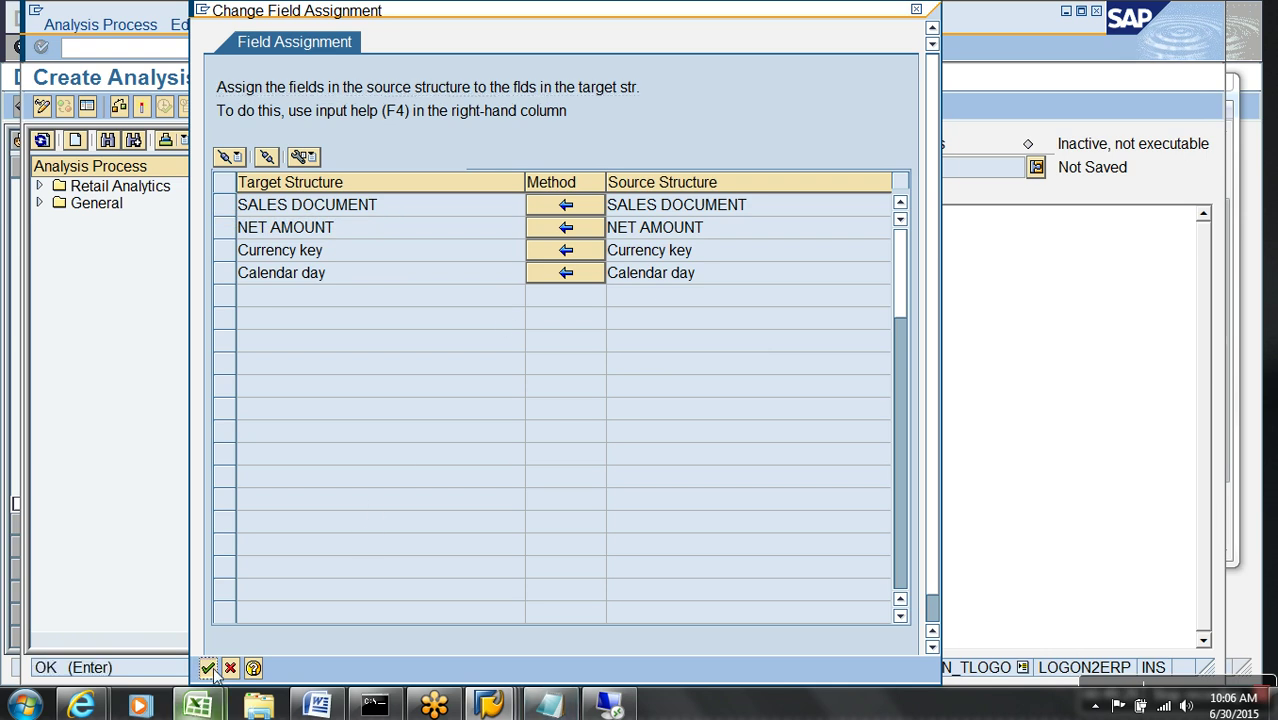
left_click(207, 668)
- Activate the analysis process as YAPD1 and execute it, writing 16 records
left_click(141, 107)
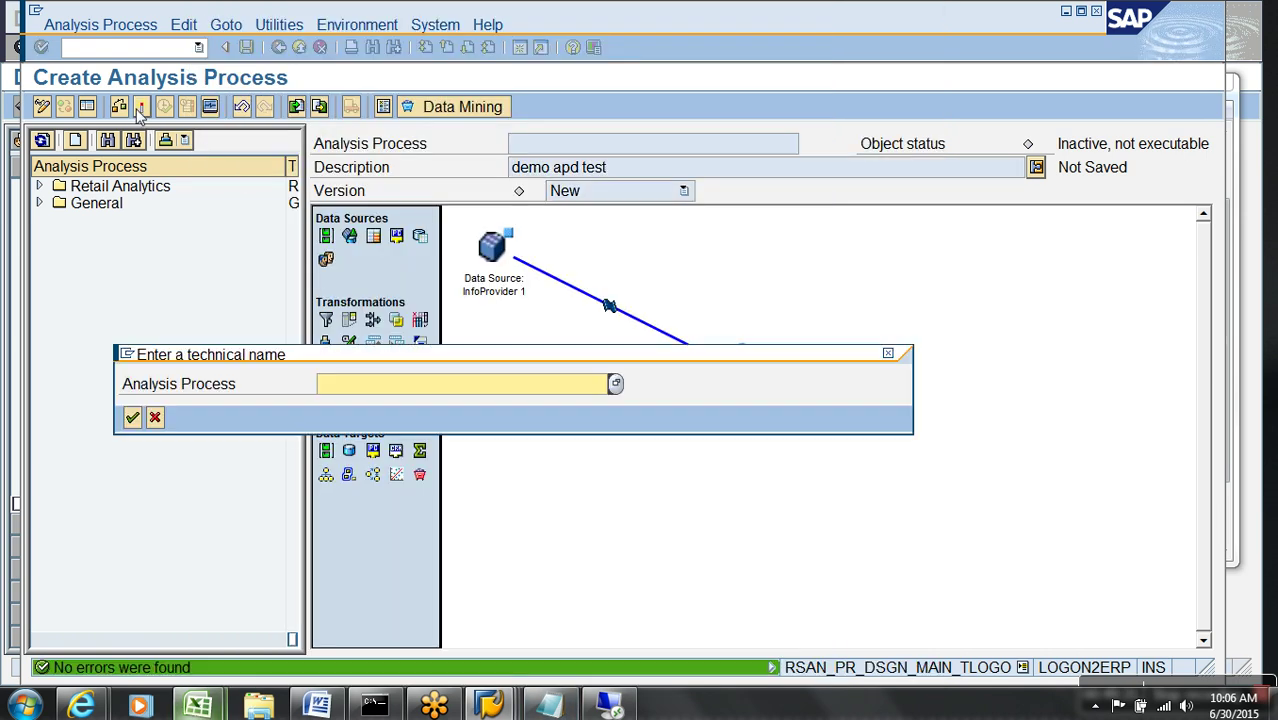
type("yapd1")
key("Return")
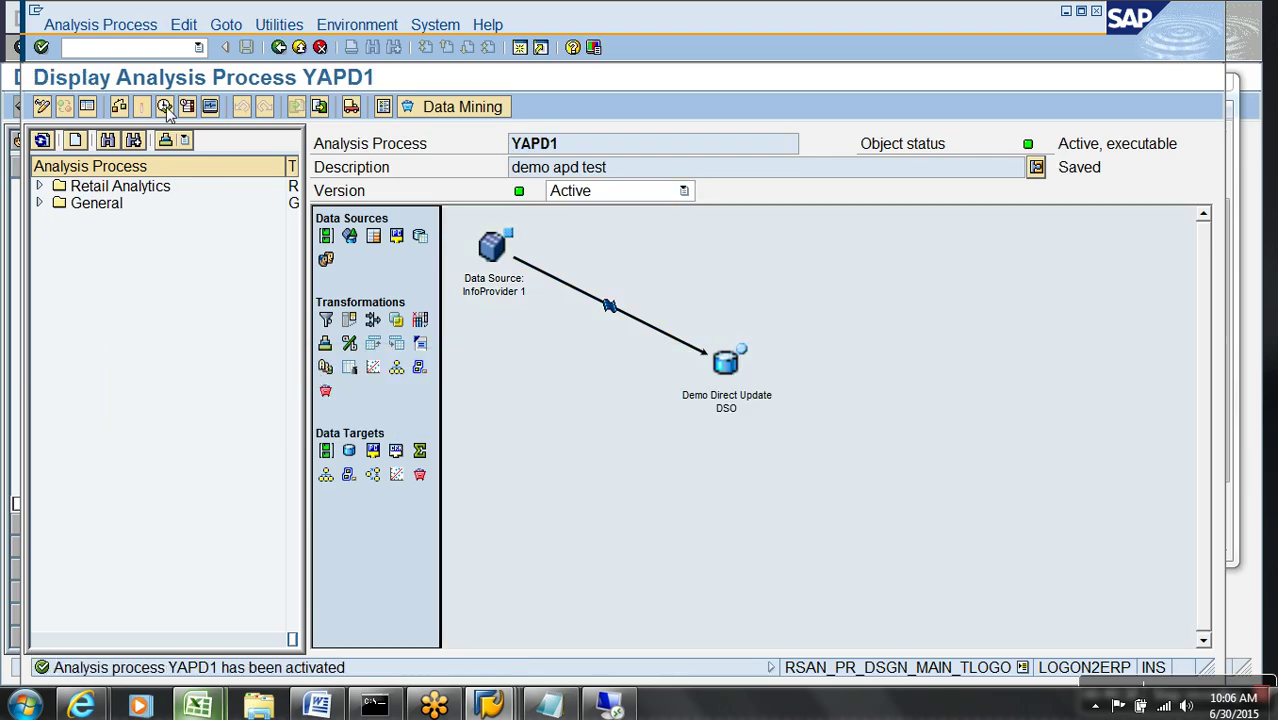
left_click(165, 107)
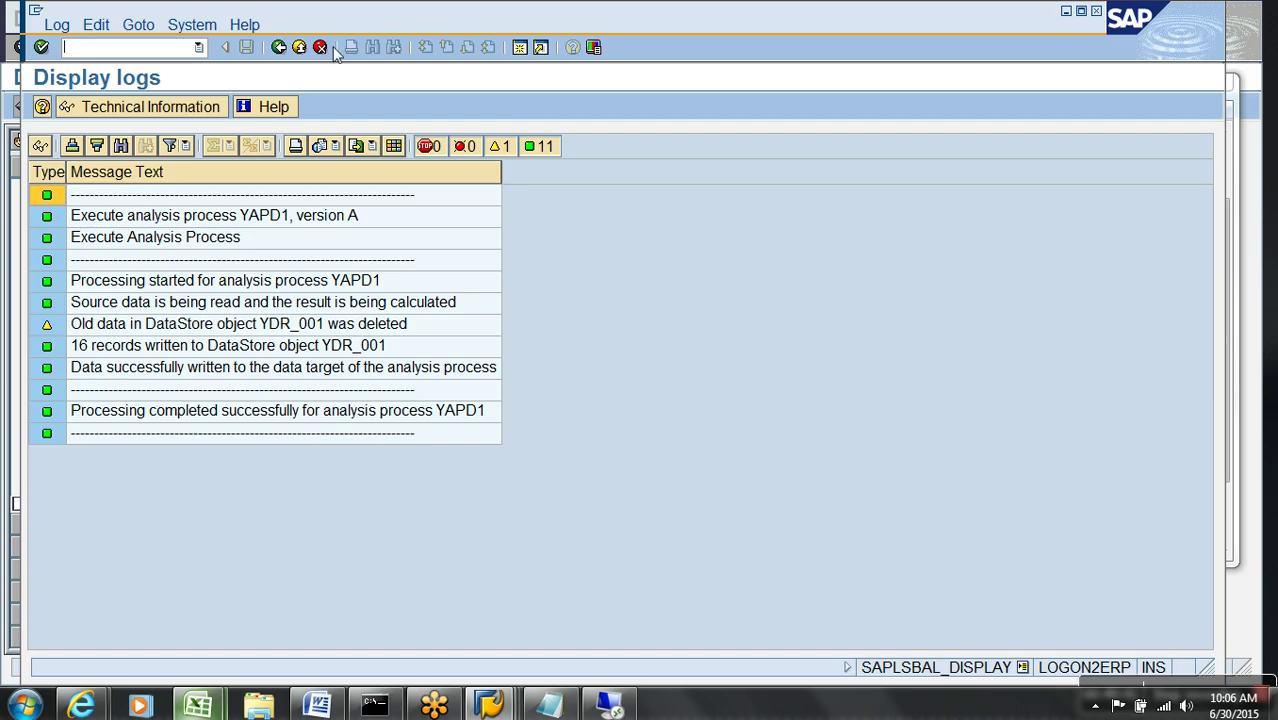
left_click(301, 50)
- Go to the /nrsa1 modeling view and expand the Types of DSO folder
left_click(301, 49)
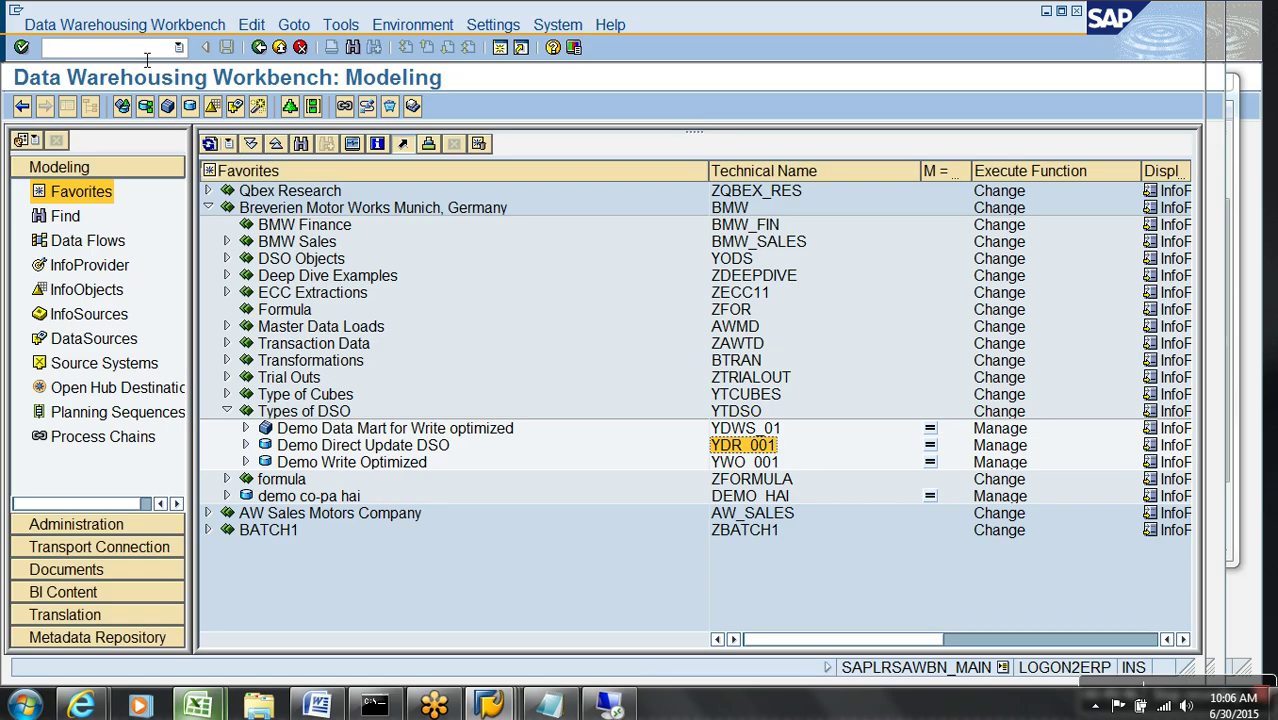
type("nrsa1")
key("Return")
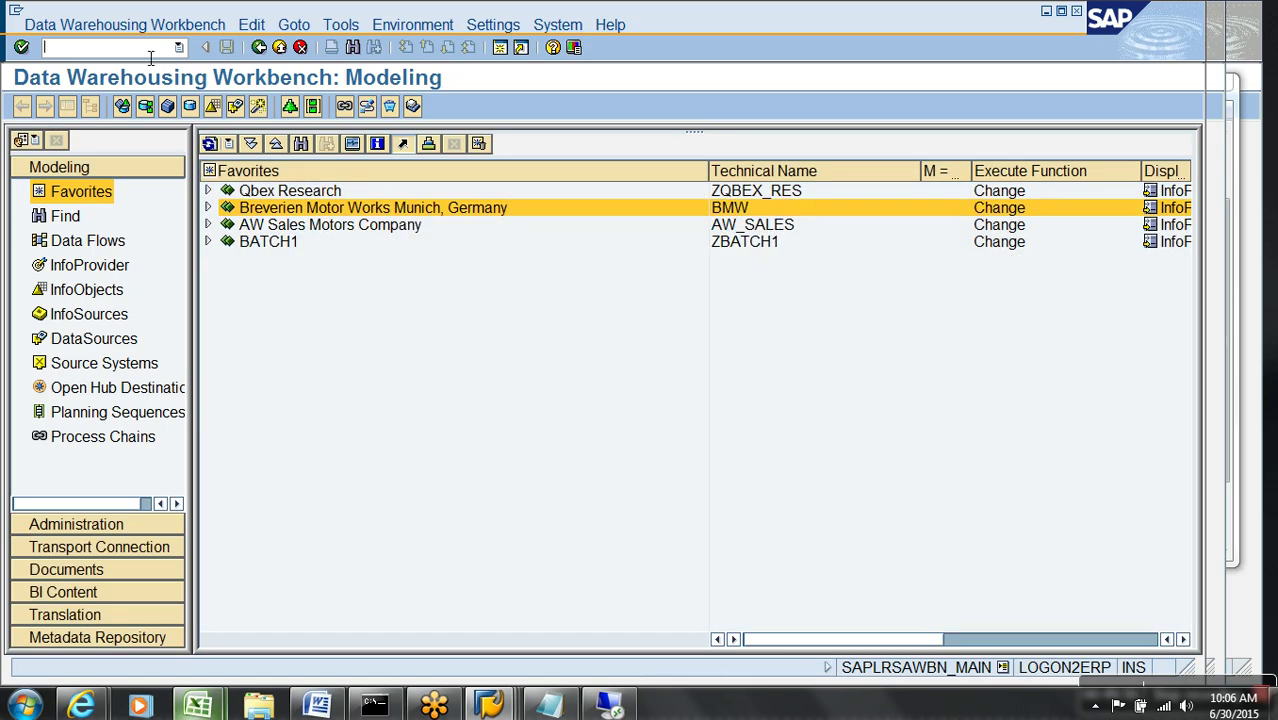
left_click(208, 208)
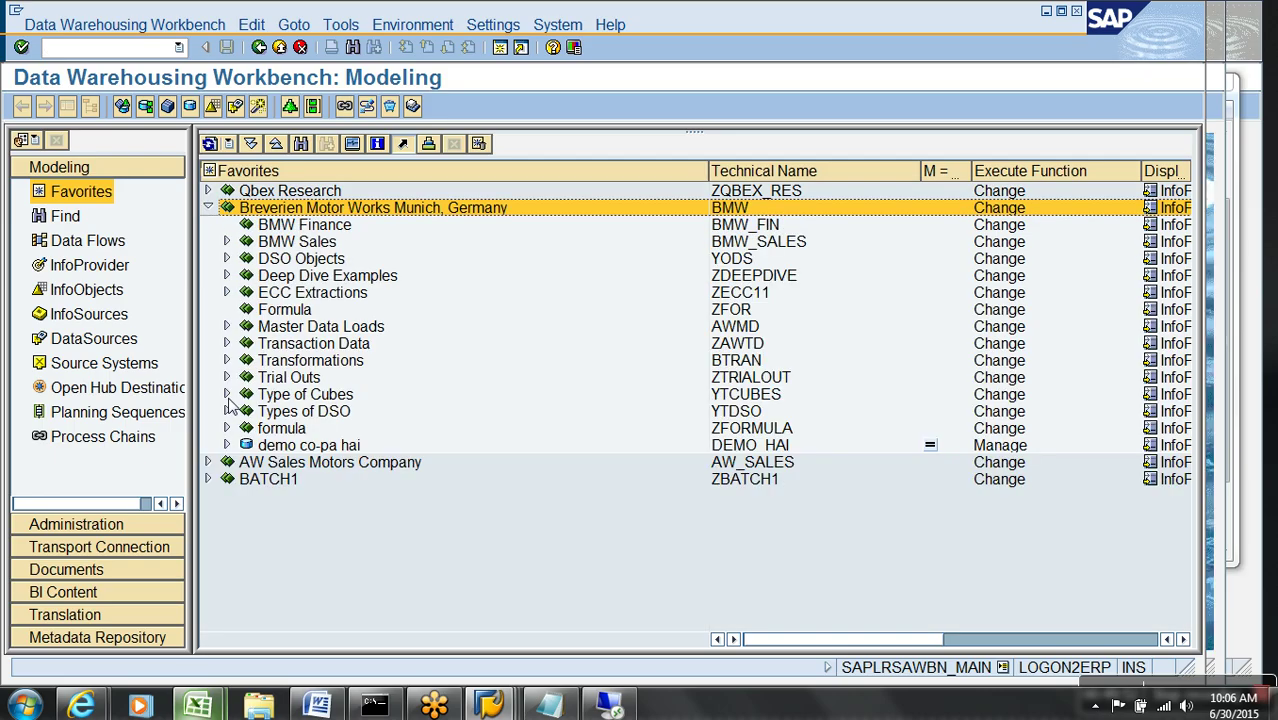
left_click(227, 411)
- Manage the Demo Direct Update DSO and open its Active Data table selection screen
right_click(358, 446)
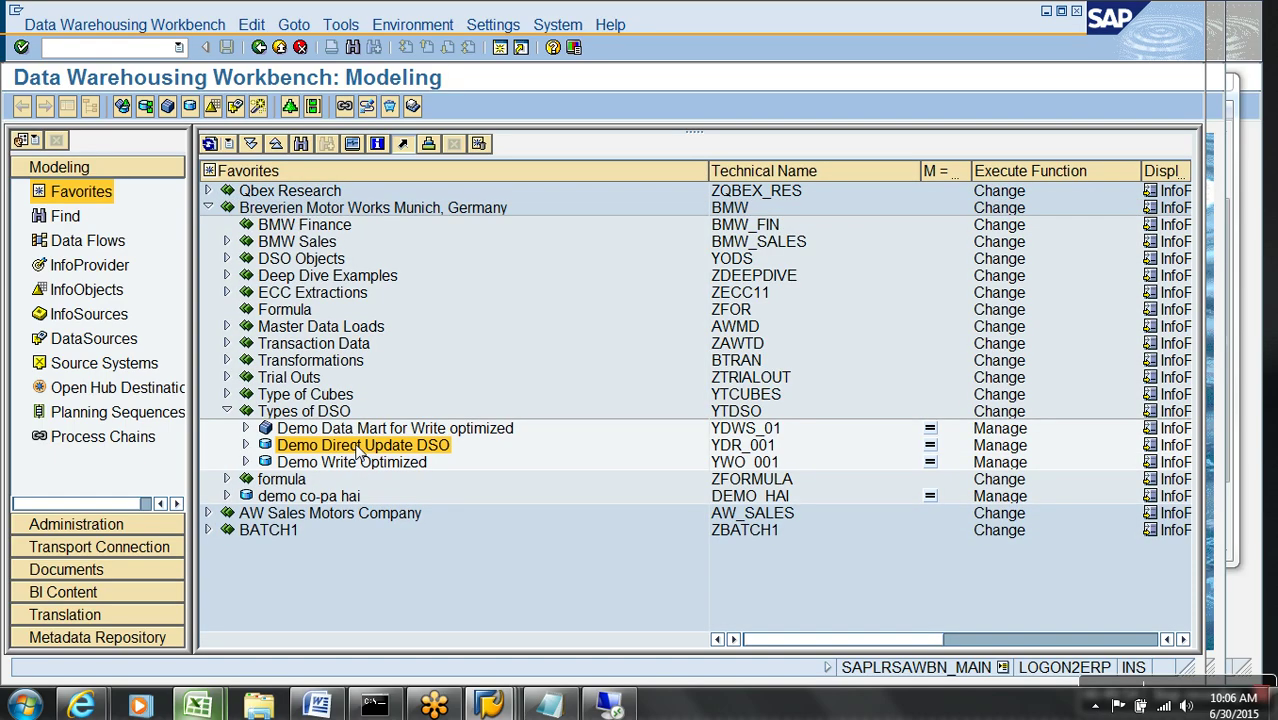
left_click(408, 299)
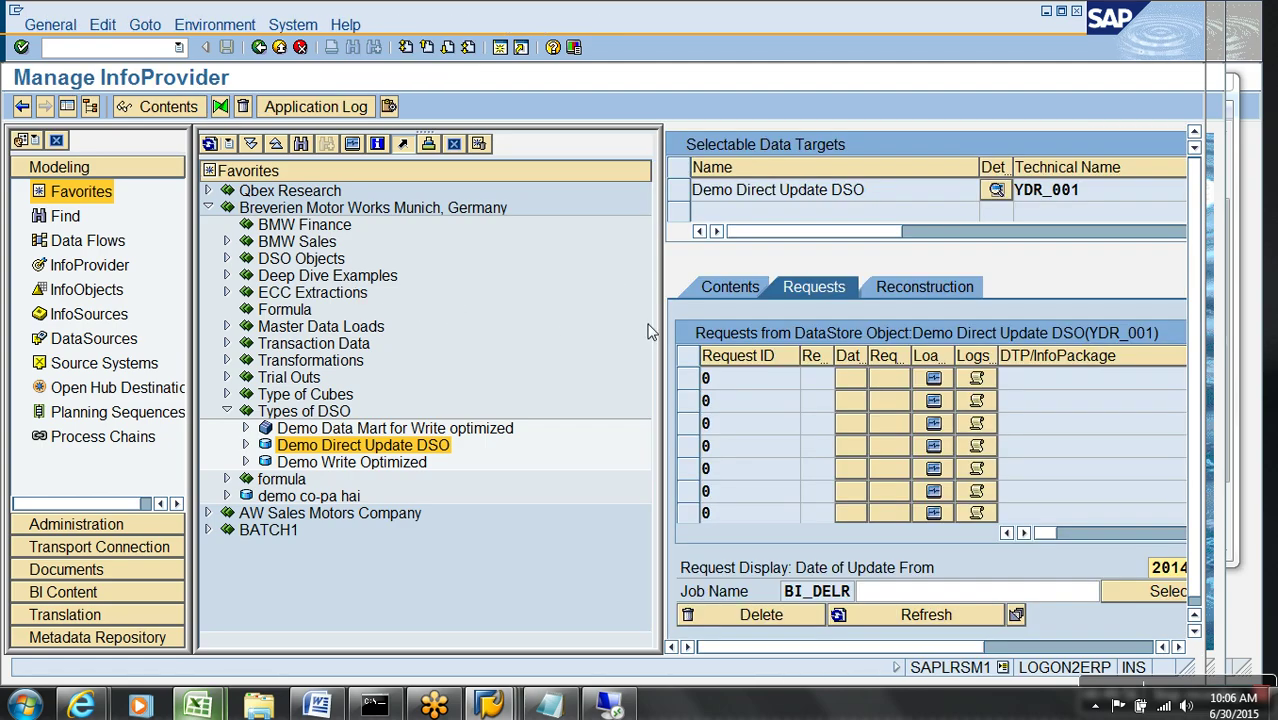
left_click(728, 290)
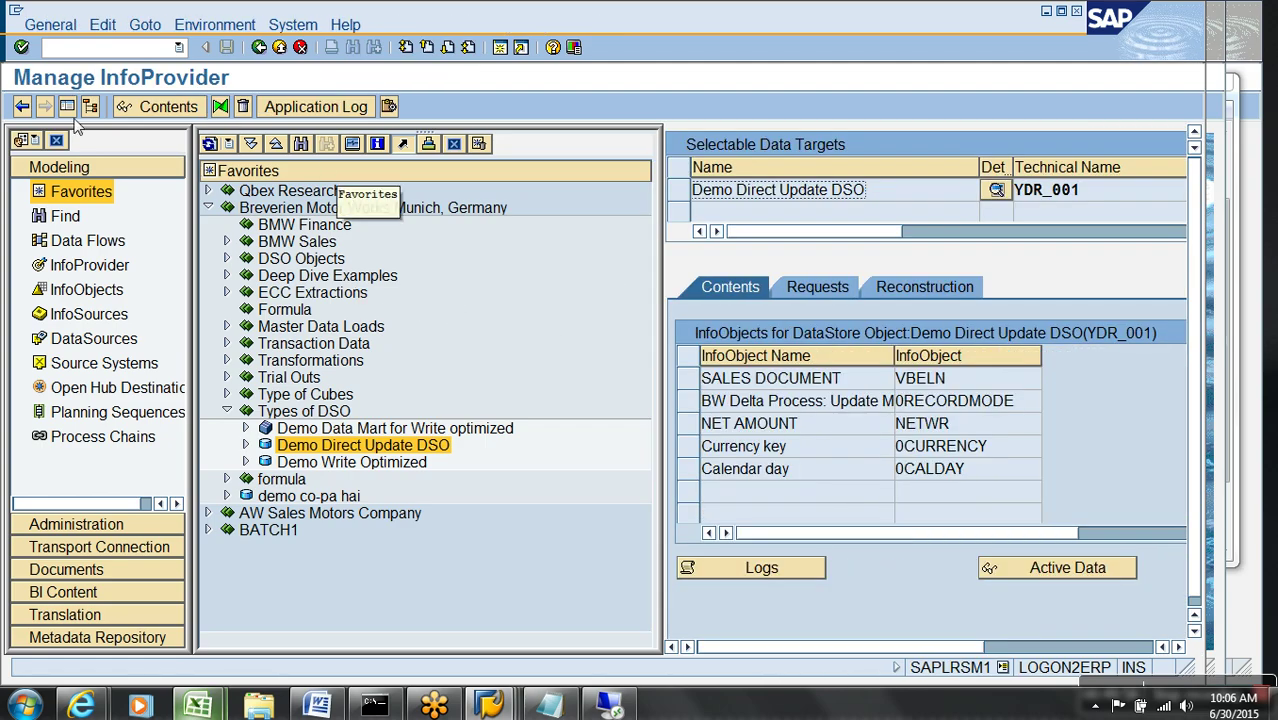
left_click(67, 106)
left_click(158, 286)
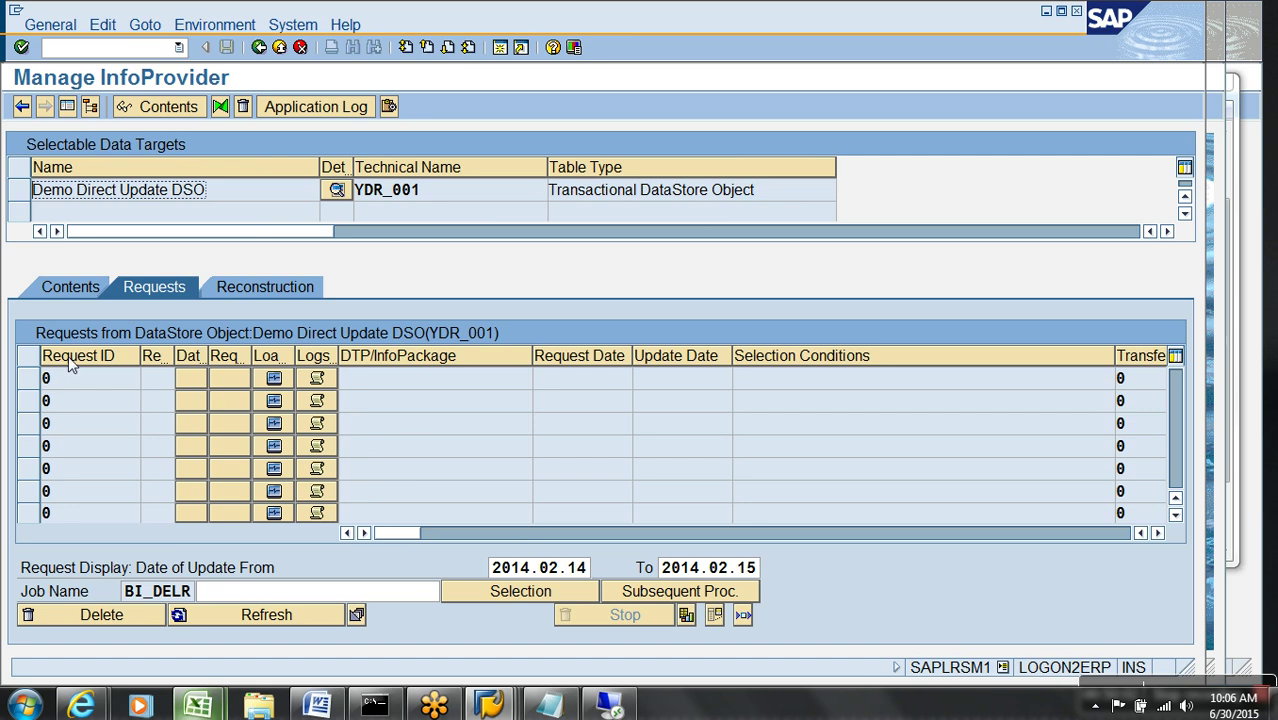
left_click(88, 287)
left_click(453, 581)
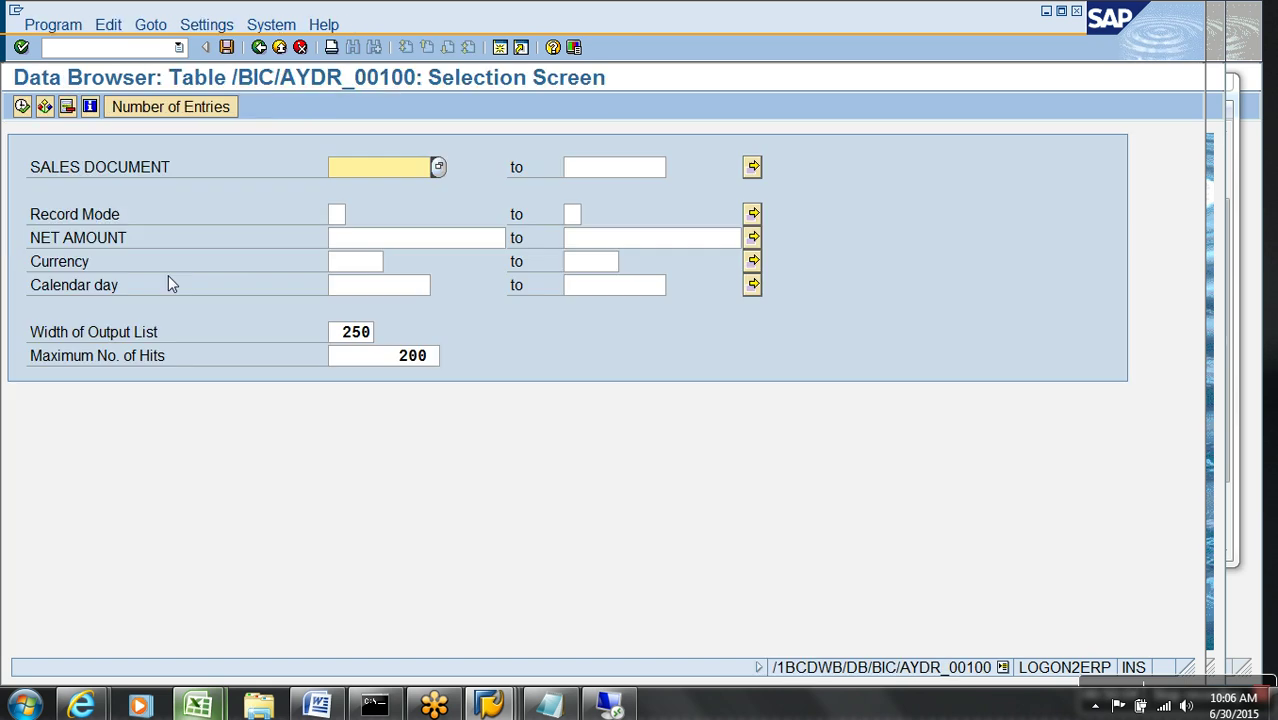
- List YDR_001's 16 active records, then bring up the 'Copy of types of dso' Excel workbook
left_click(22, 107)
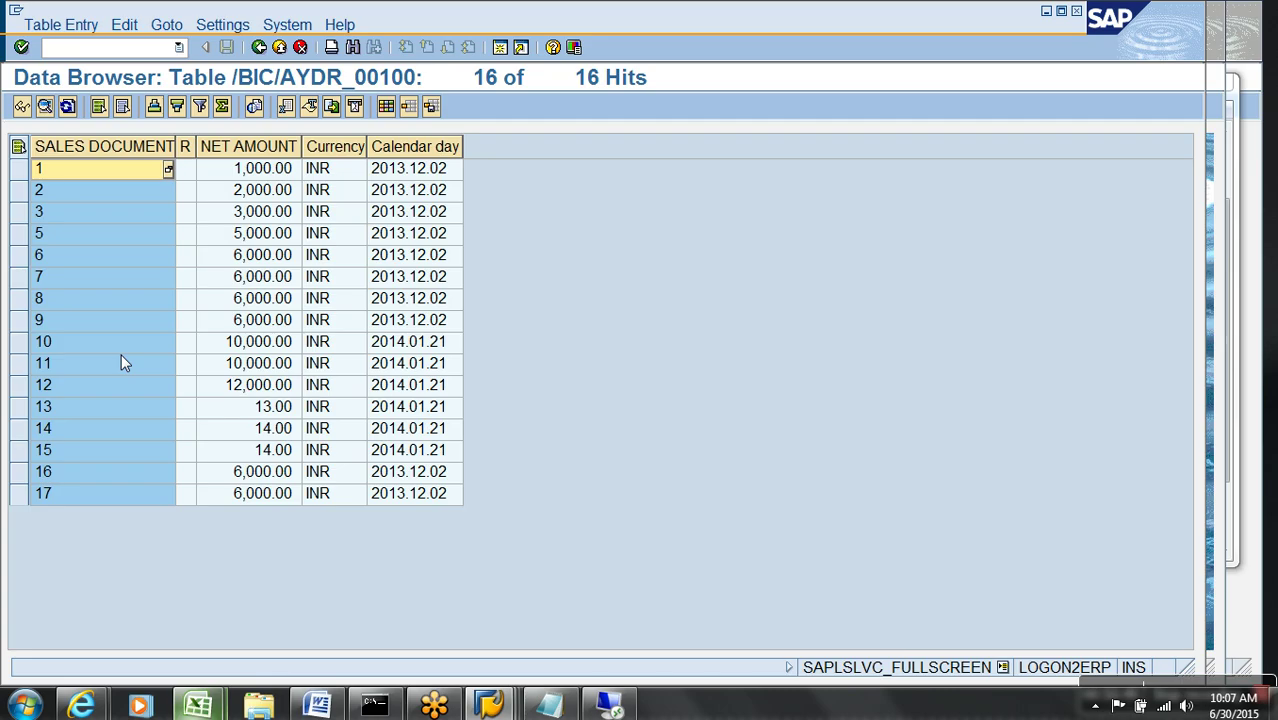
left_click(197, 706)
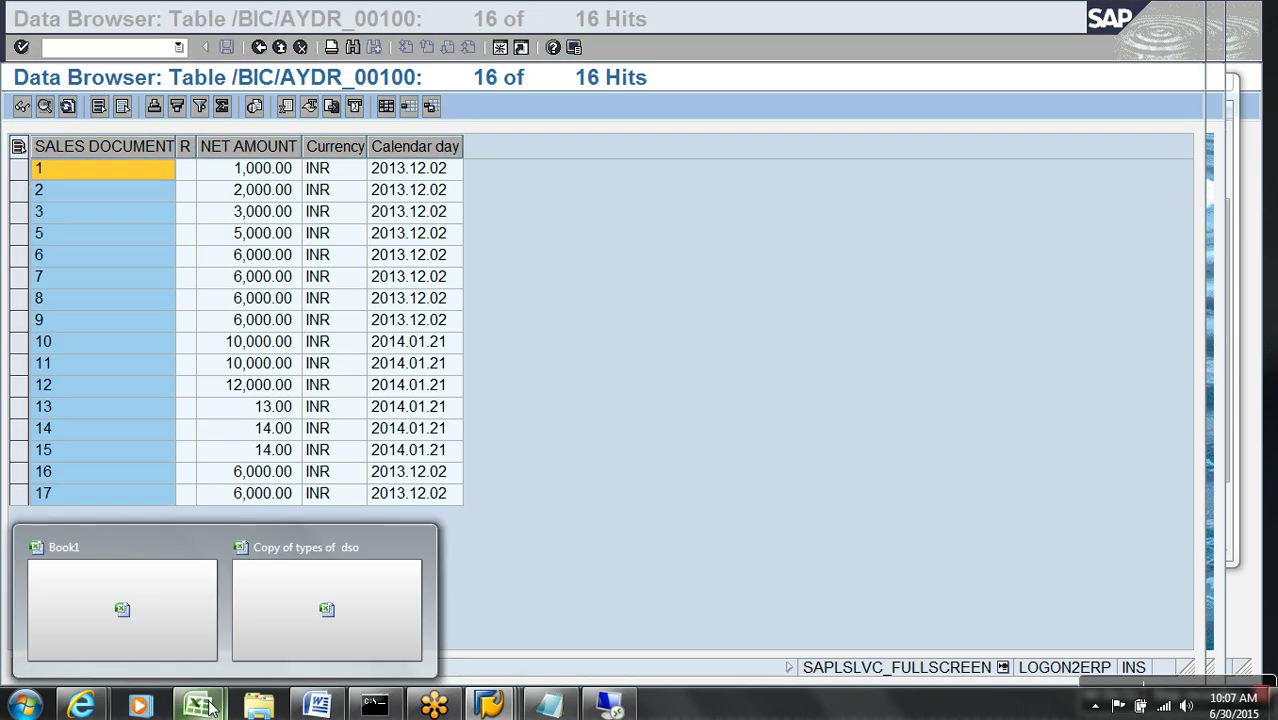
left_click(335, 617)
left_click(219, 231)
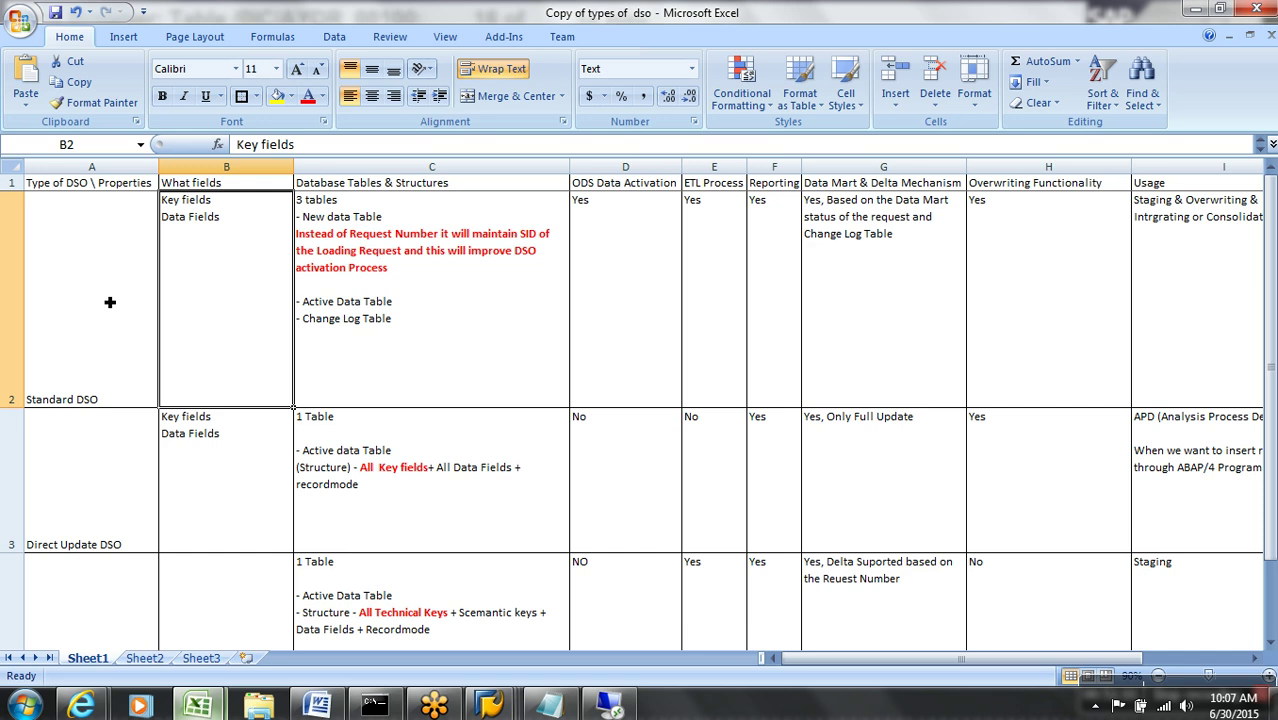
left_click(110, 302)
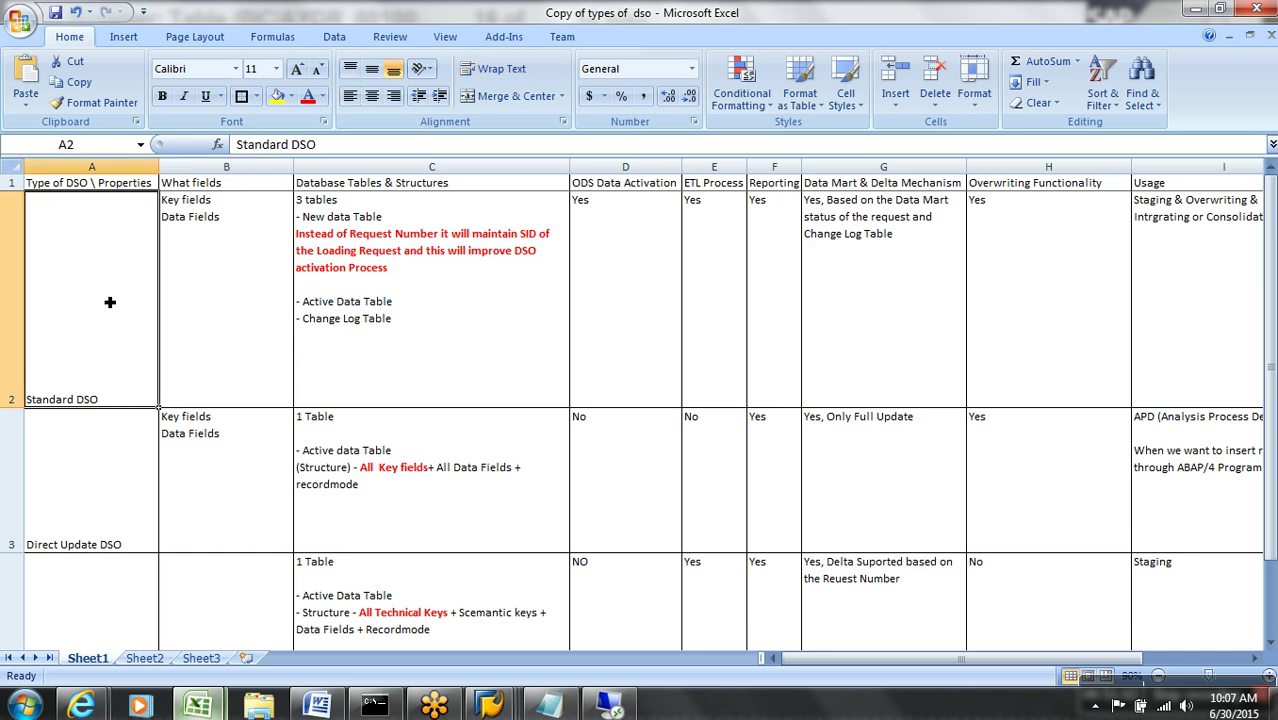
key("Down")
key("Down")
key("Up")
key("Up")
key("Up")
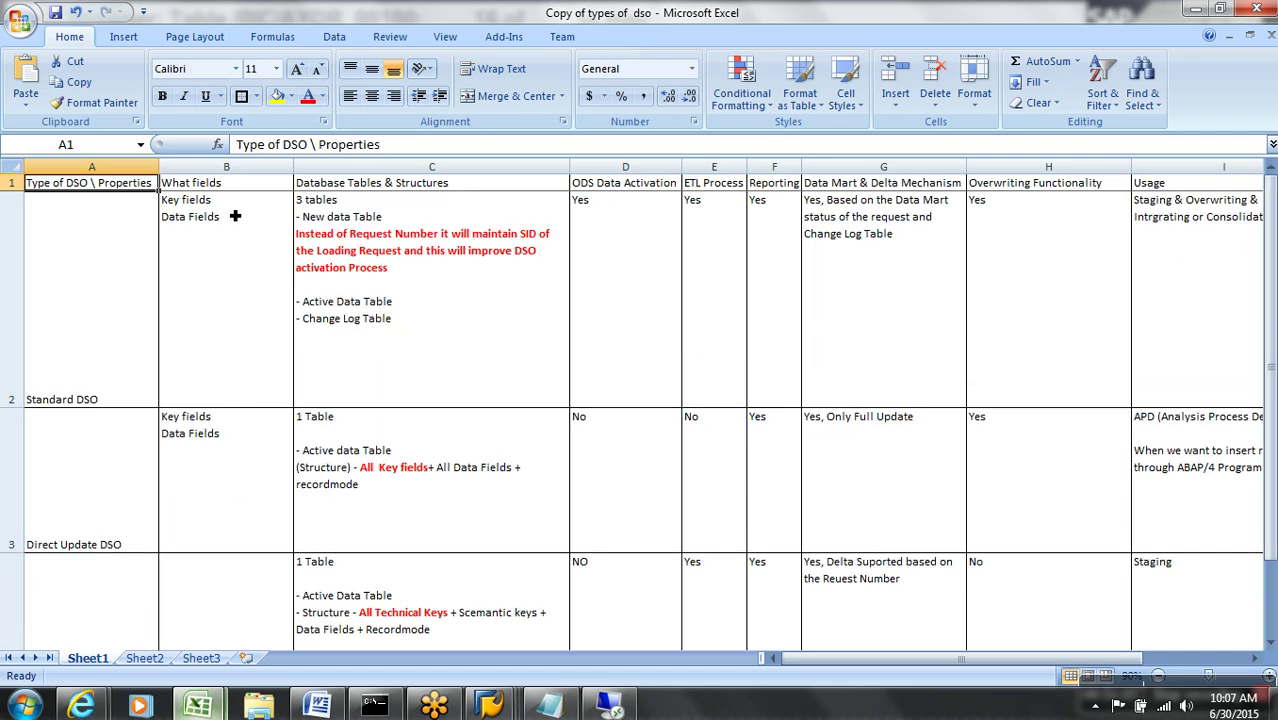
left_click(241, 190)
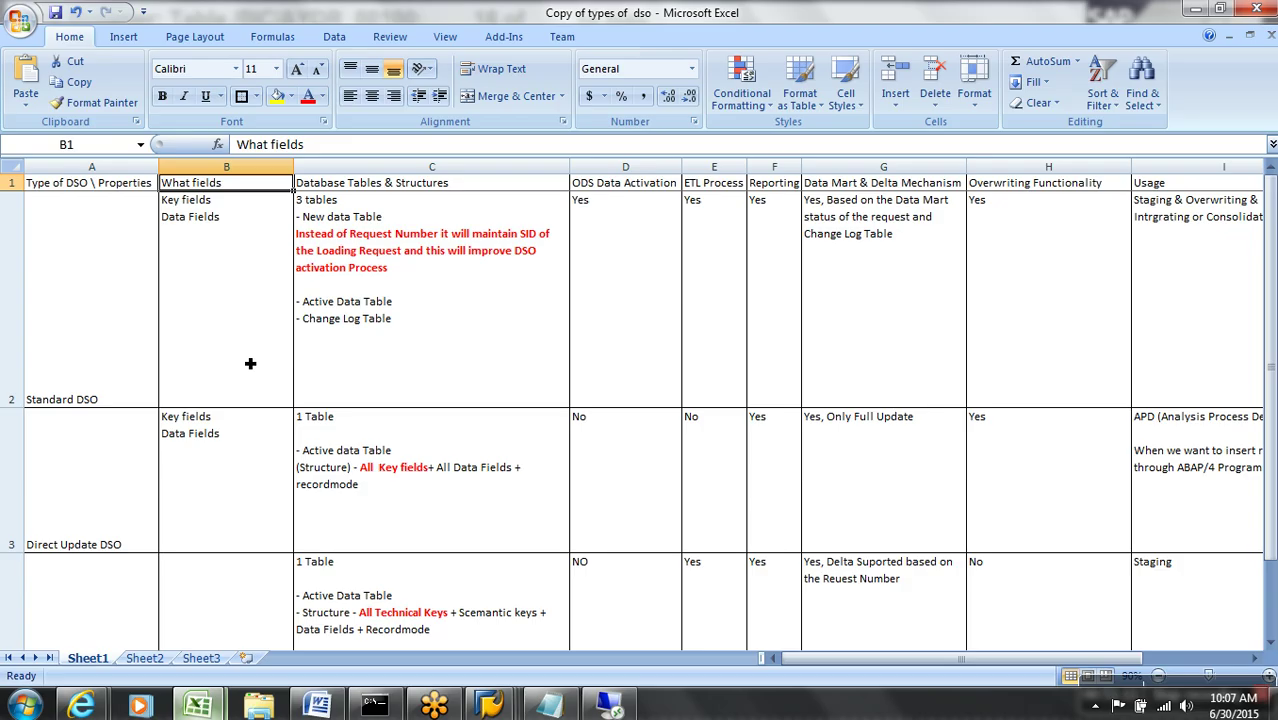
left_click(250, 363)
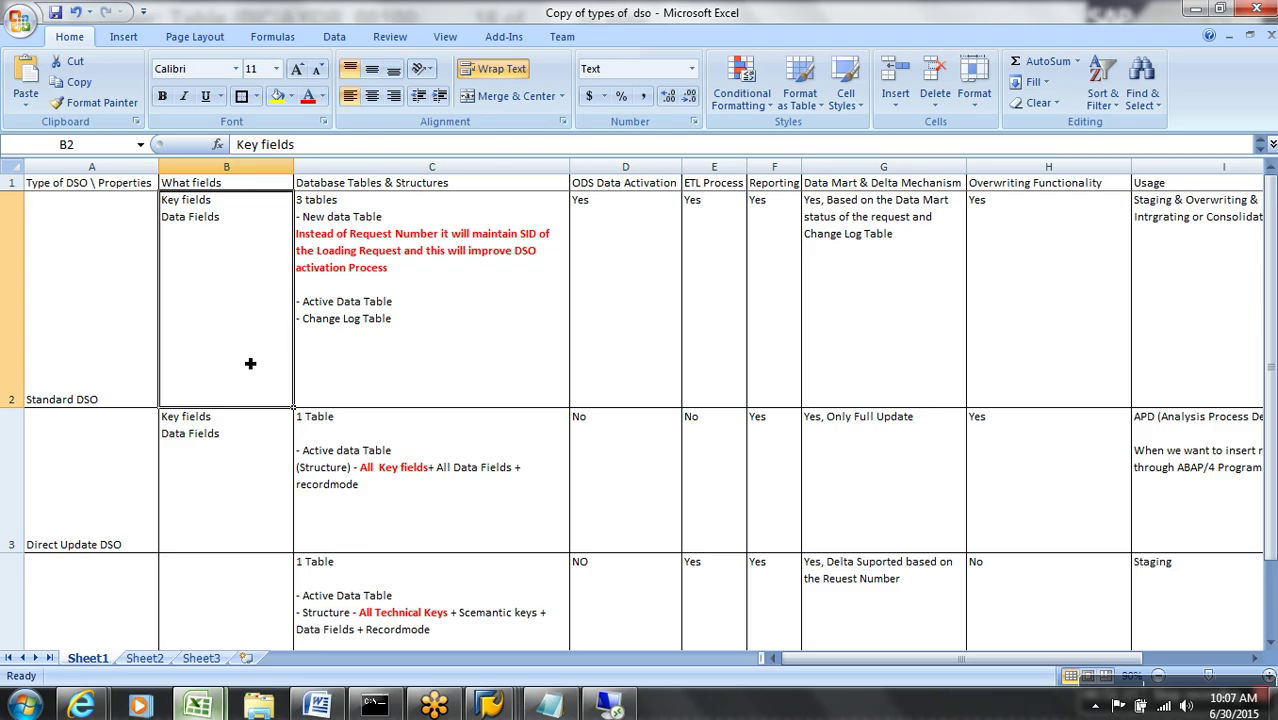
key("Down")
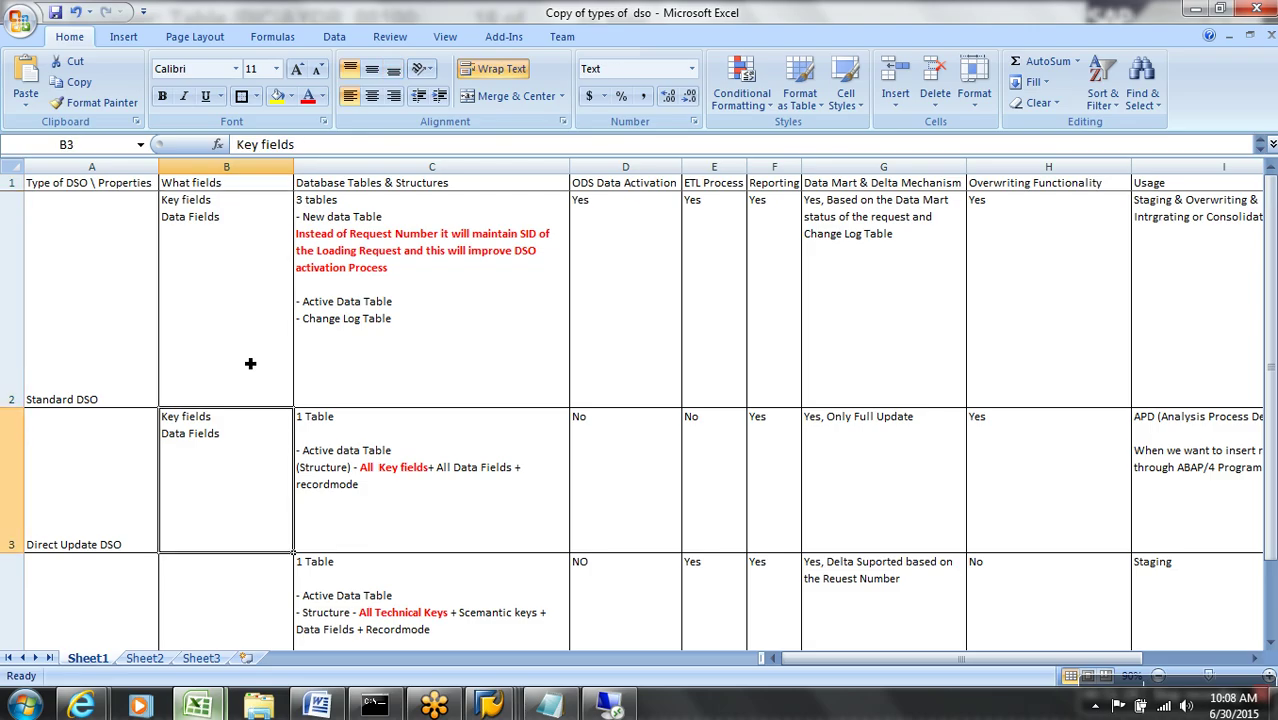
key("Down")
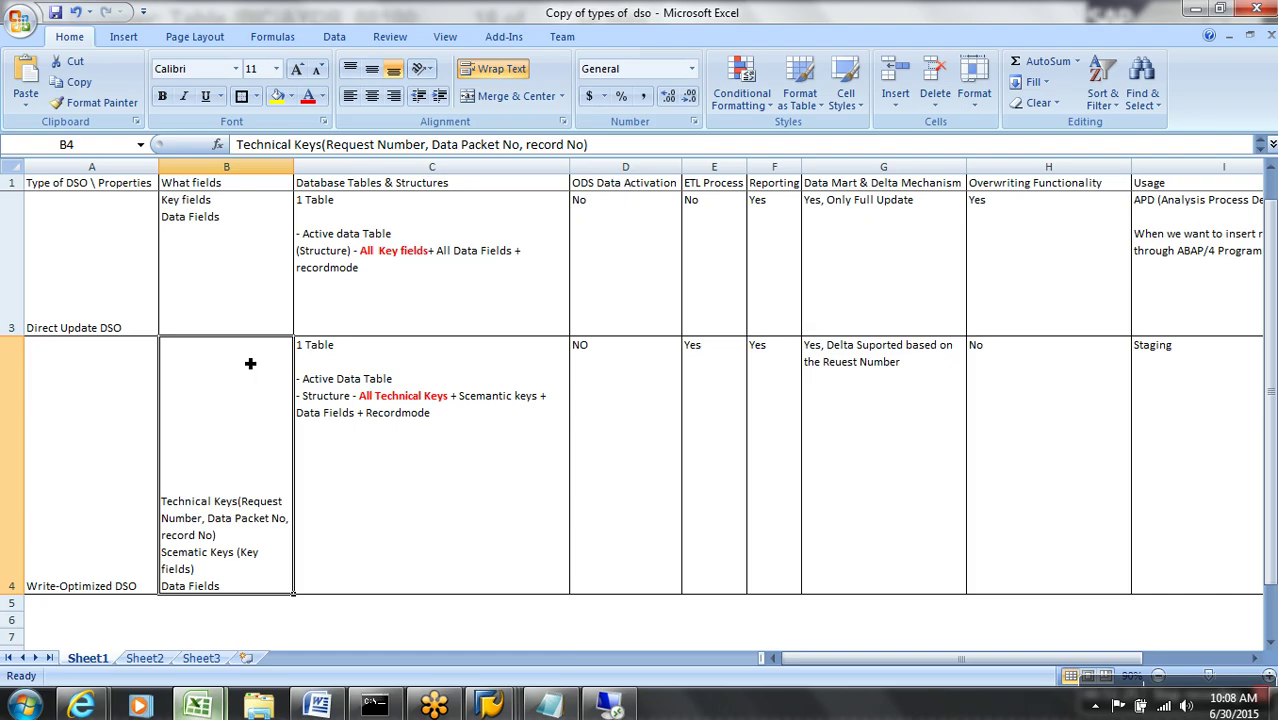
key("Up")
key("Up")
key("Up")
key("Right")
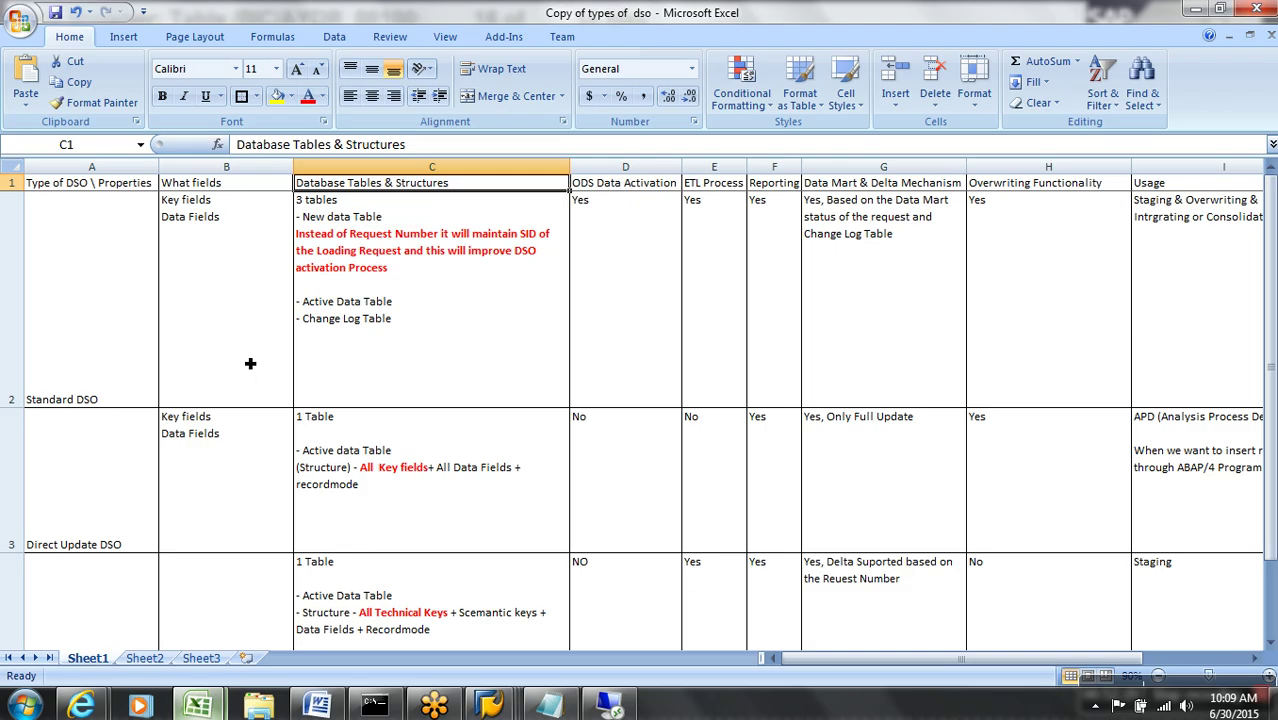
key("Right")
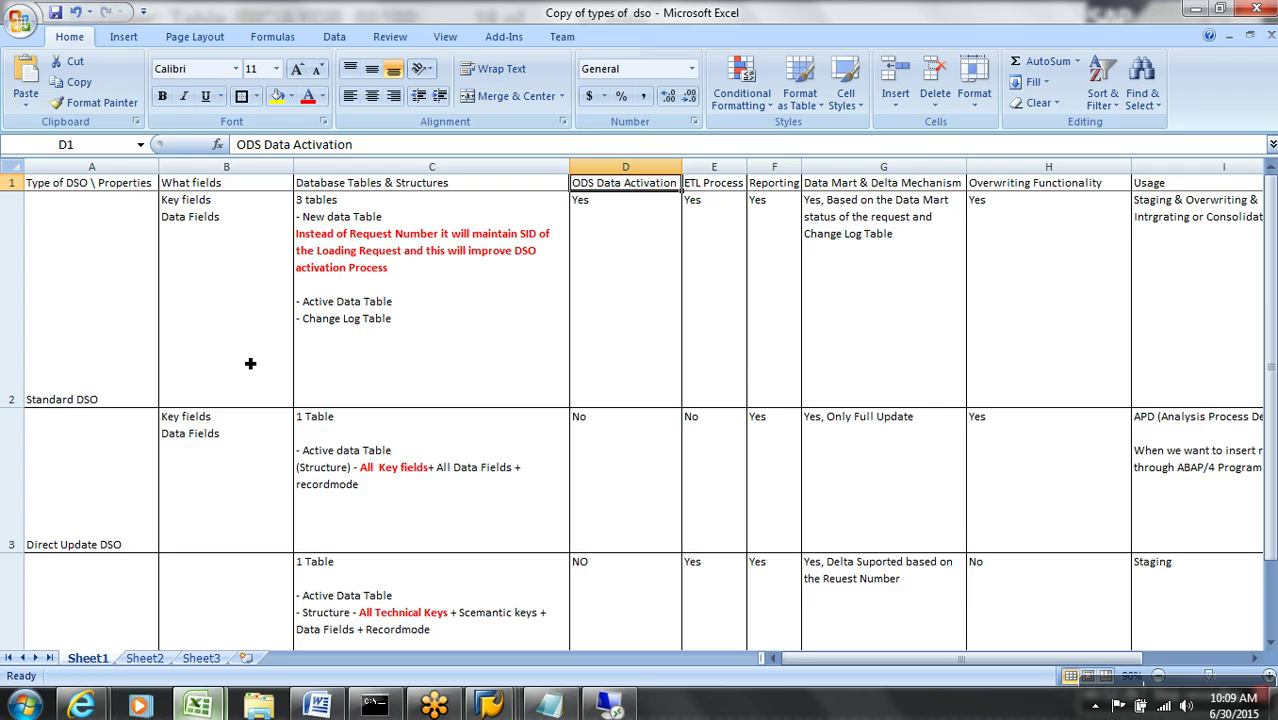
key("Right")
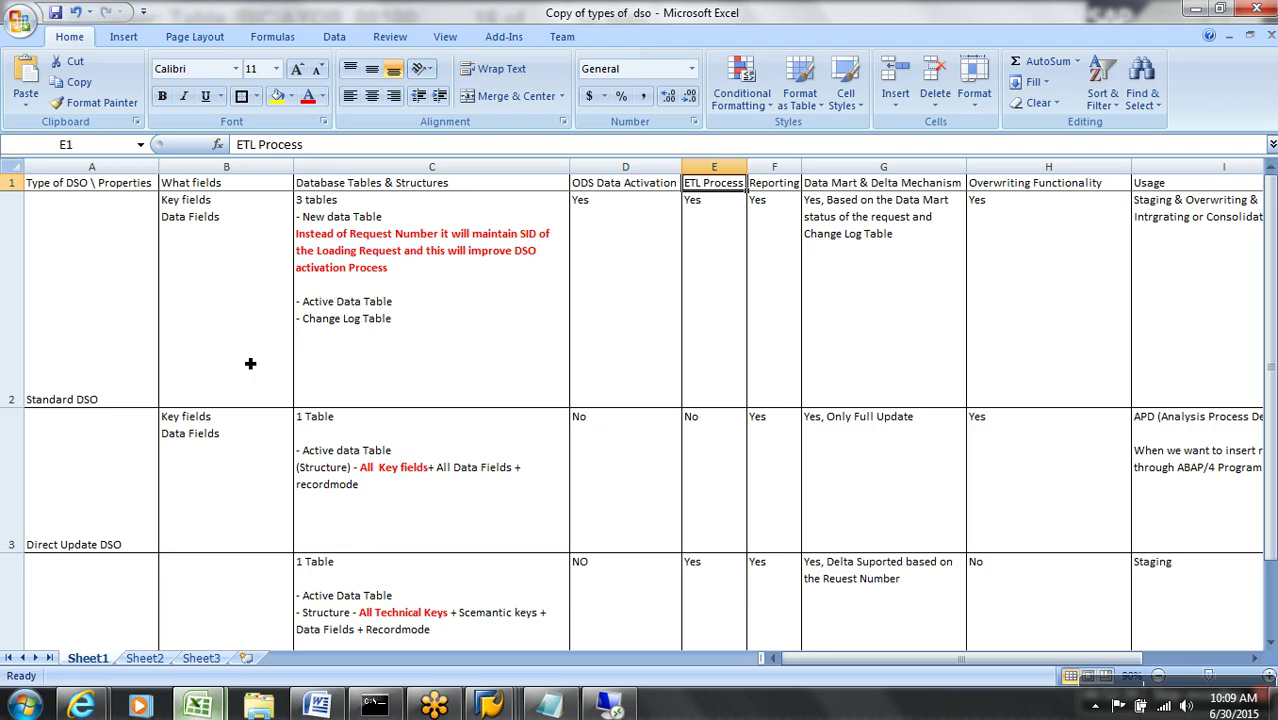
key("Right")
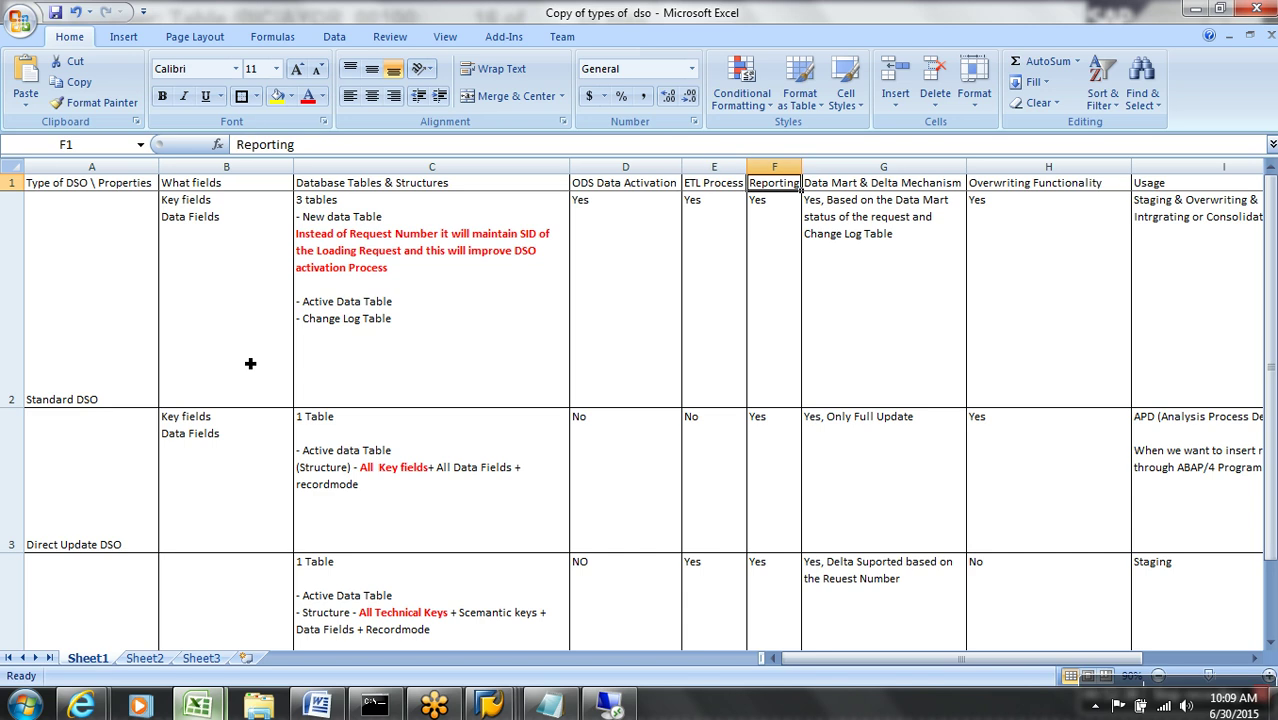
key("Right")
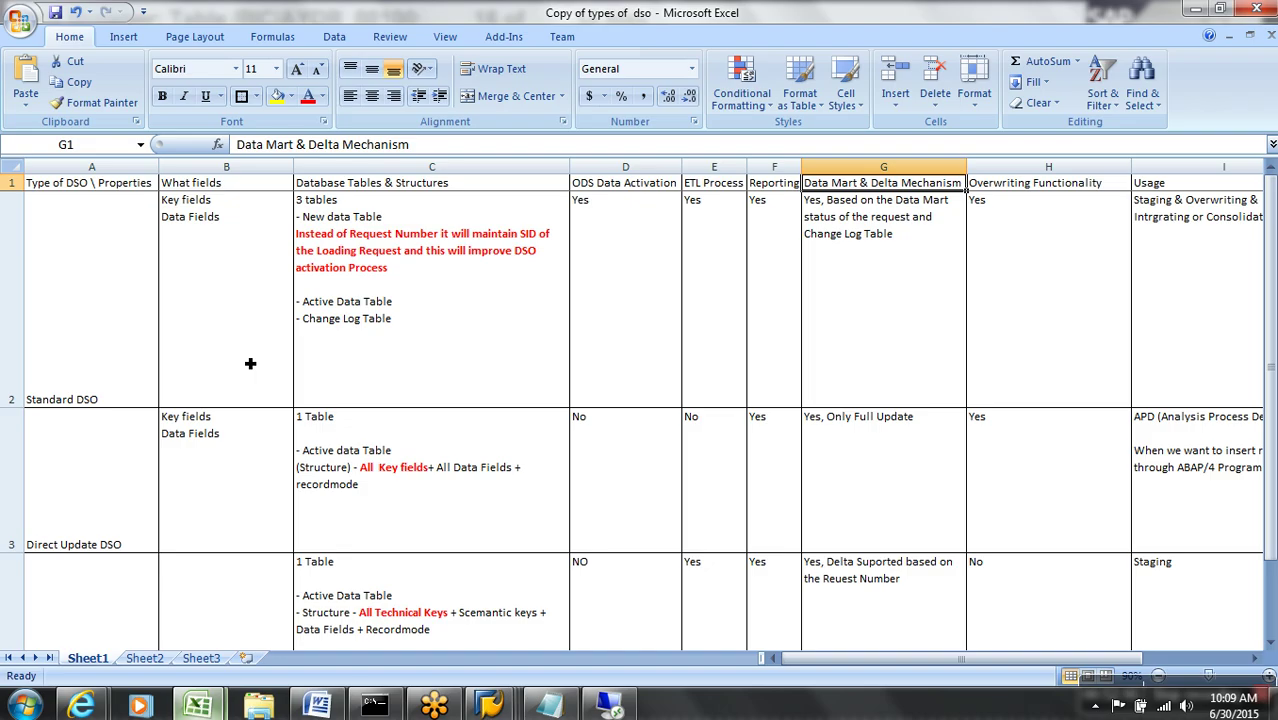
key("Down")
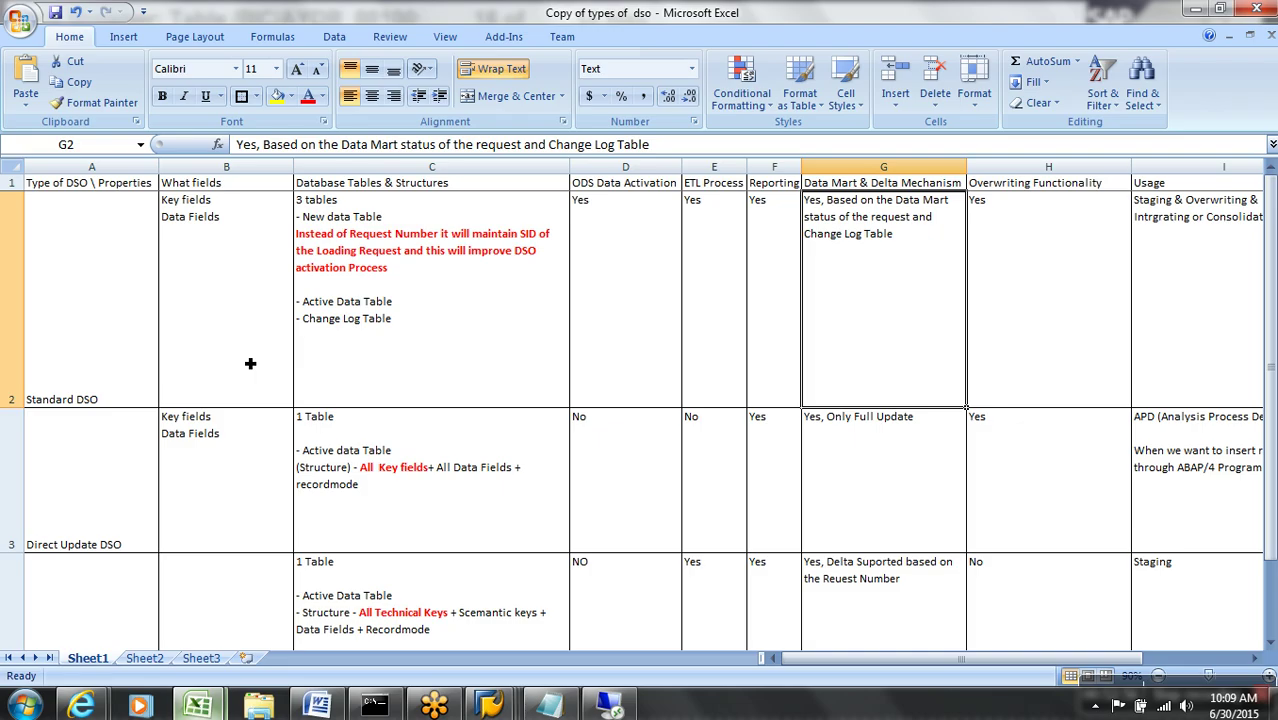
key("Down")
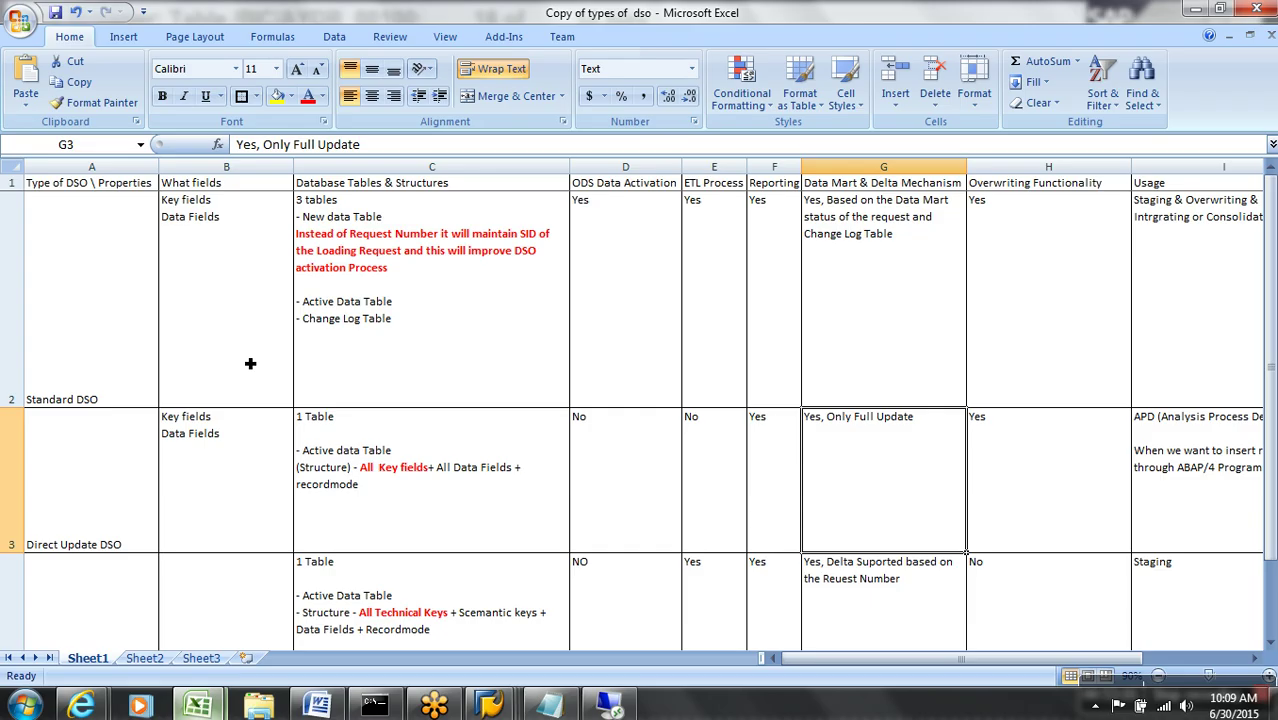
key("Up")
key("Up")
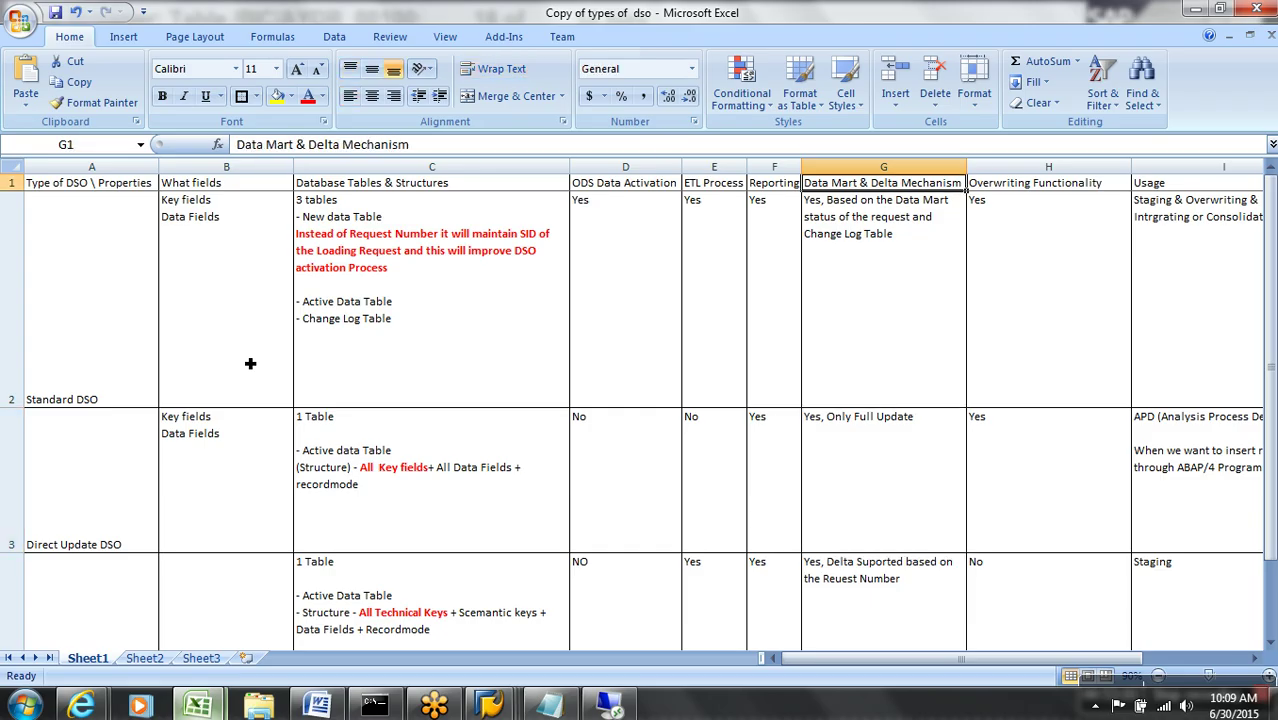
key("Right")
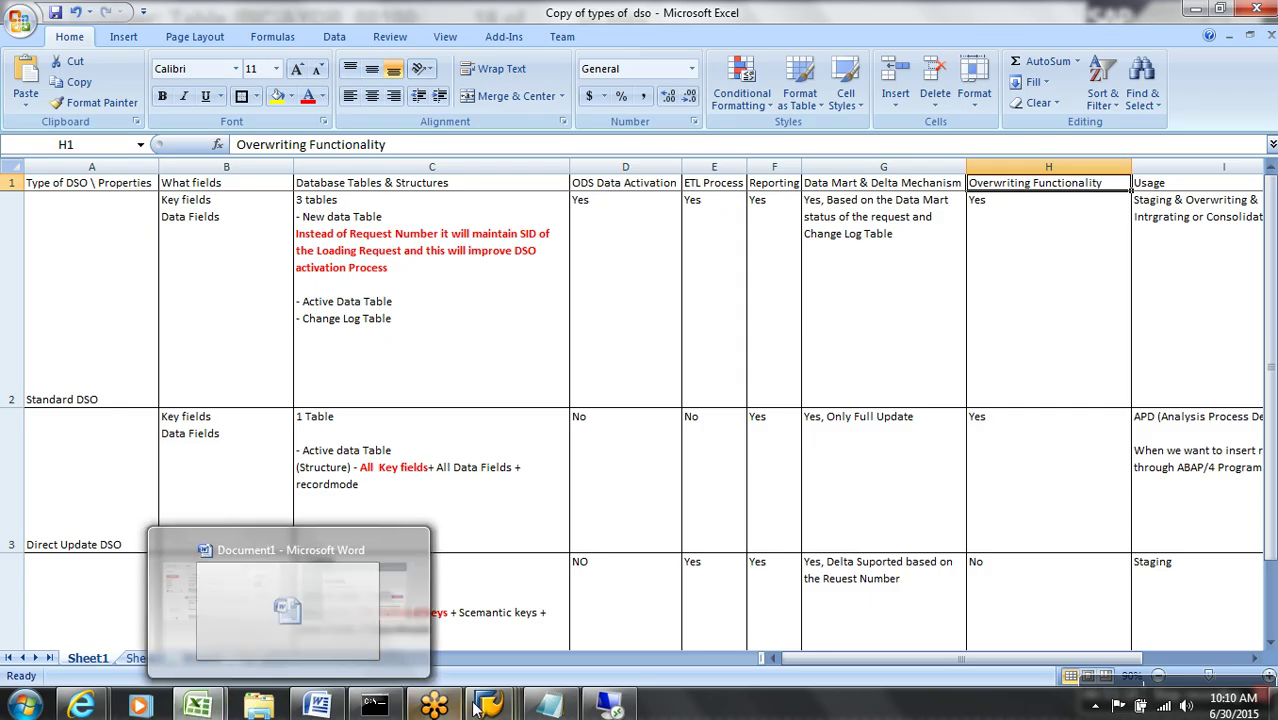
mouse_move(492, 705)
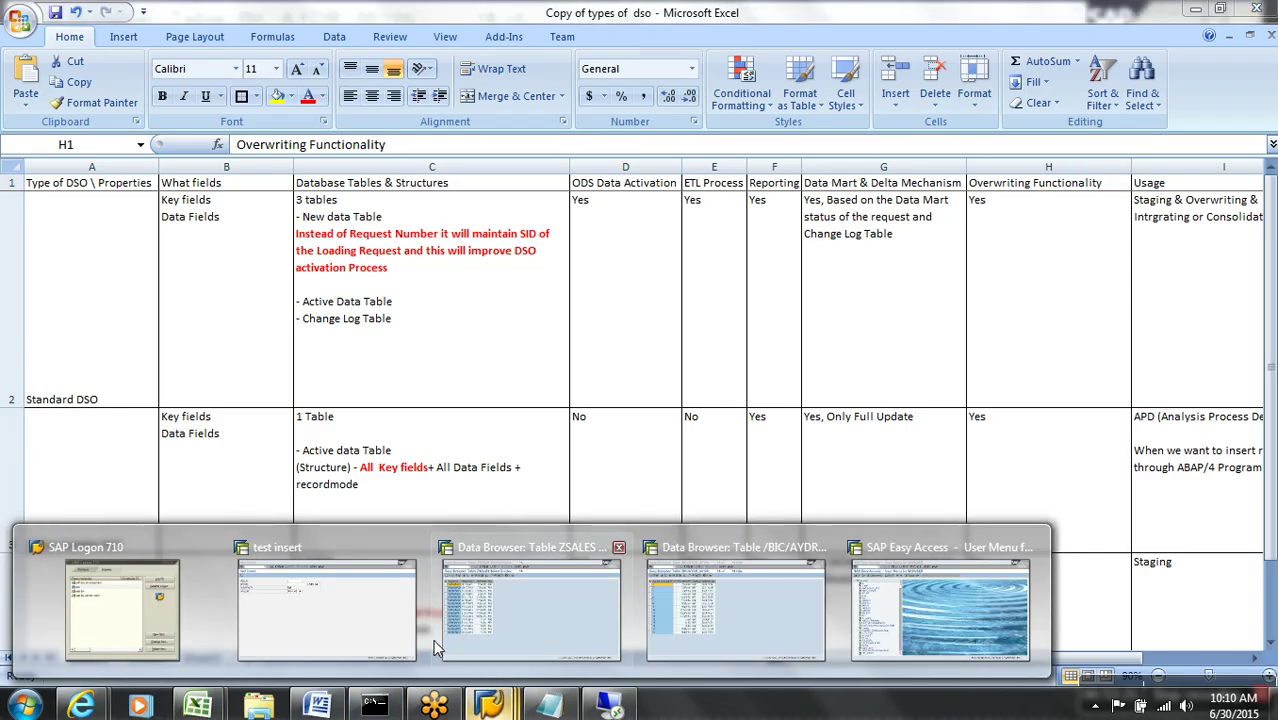
left_click(371, 630)
left_click(115, 48)
type("/nrsanwb")
key("Return")
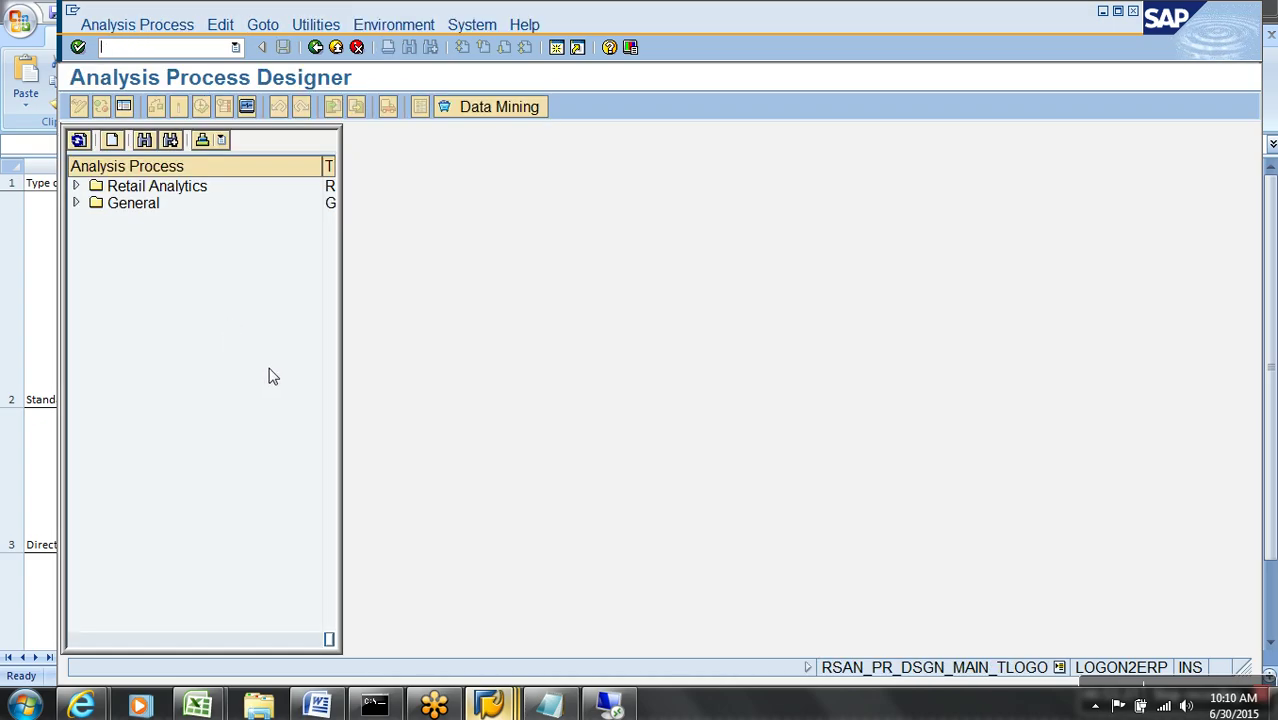
left_click(75, 203)
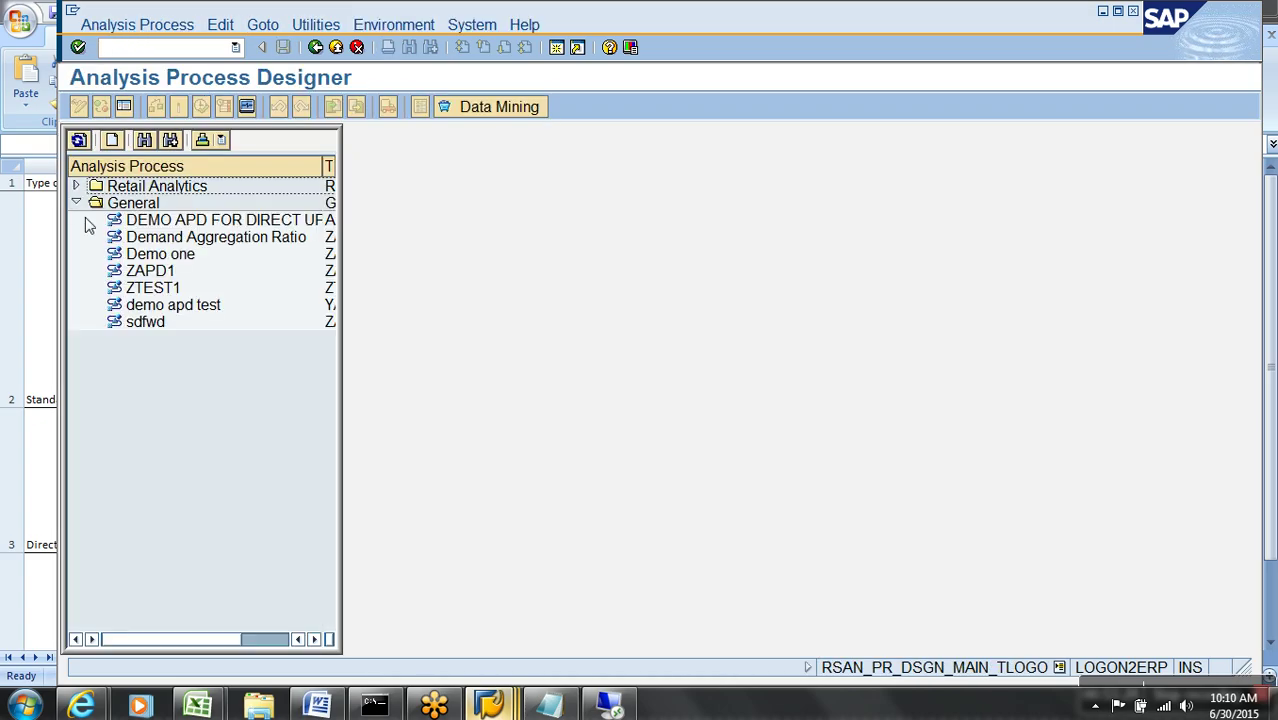
double_click(150, 271)
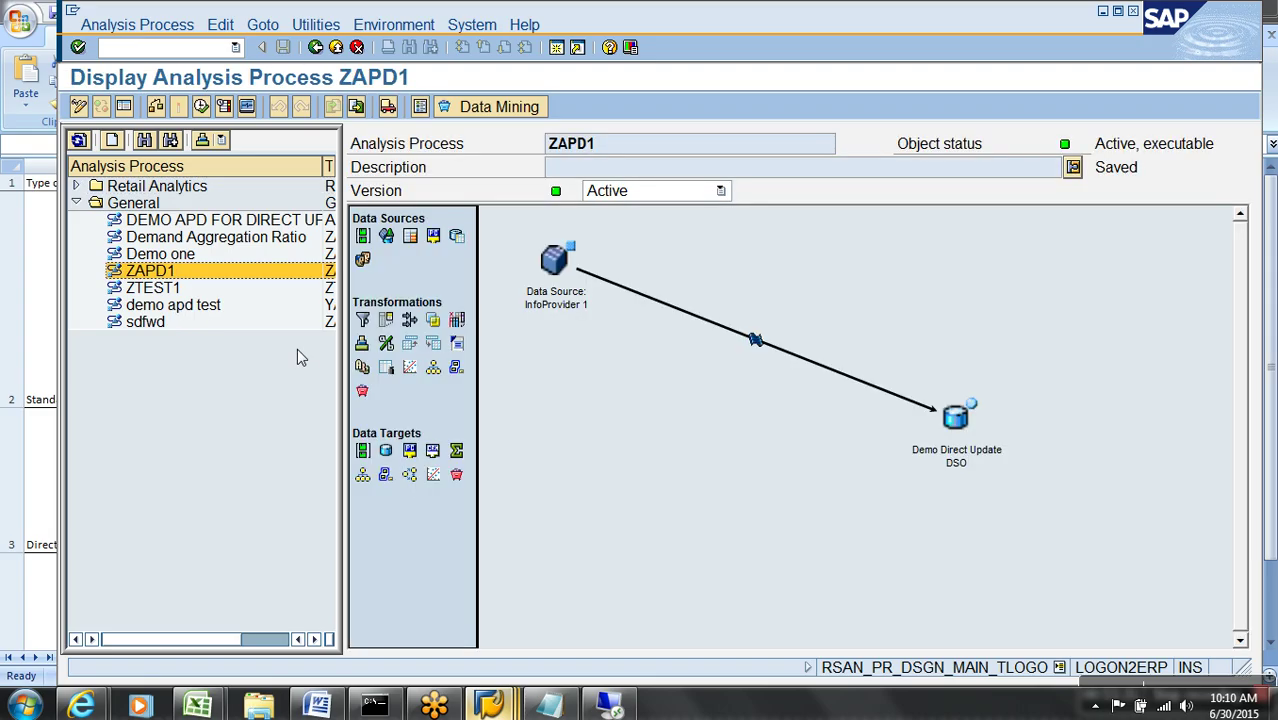
left_click(86, 106)
double_click(955, 448)
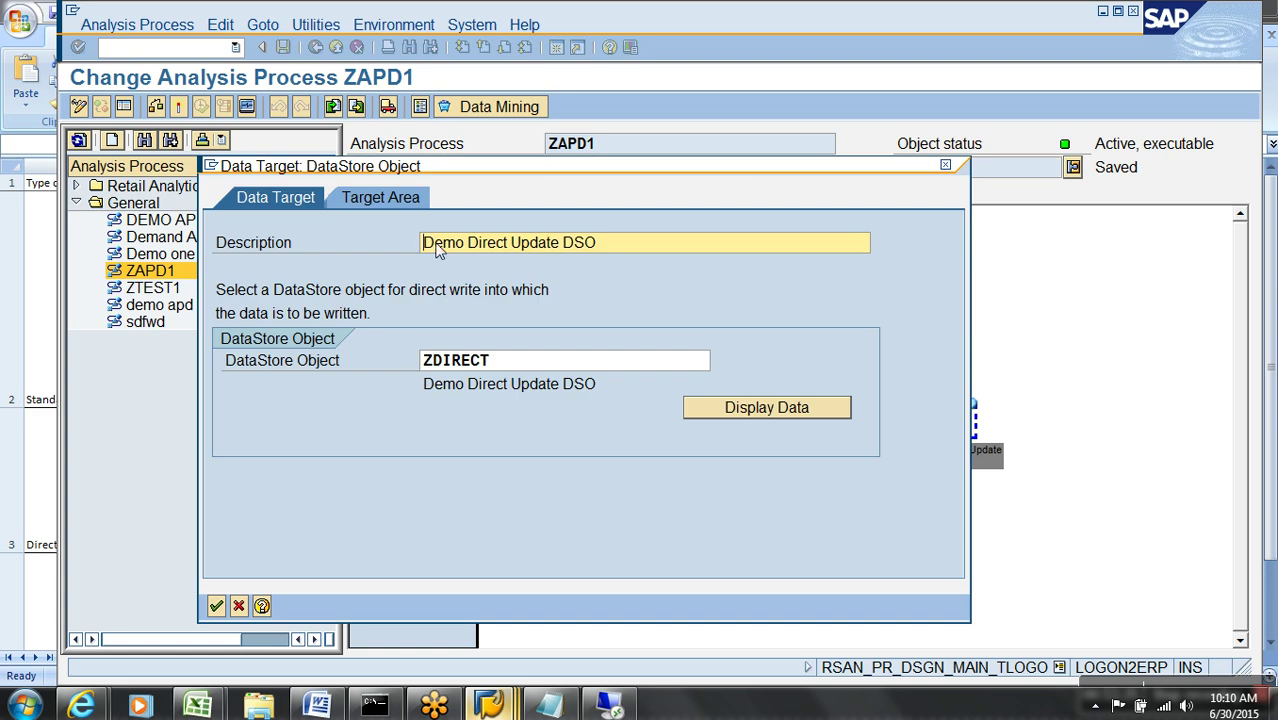
left_click(406, 200)
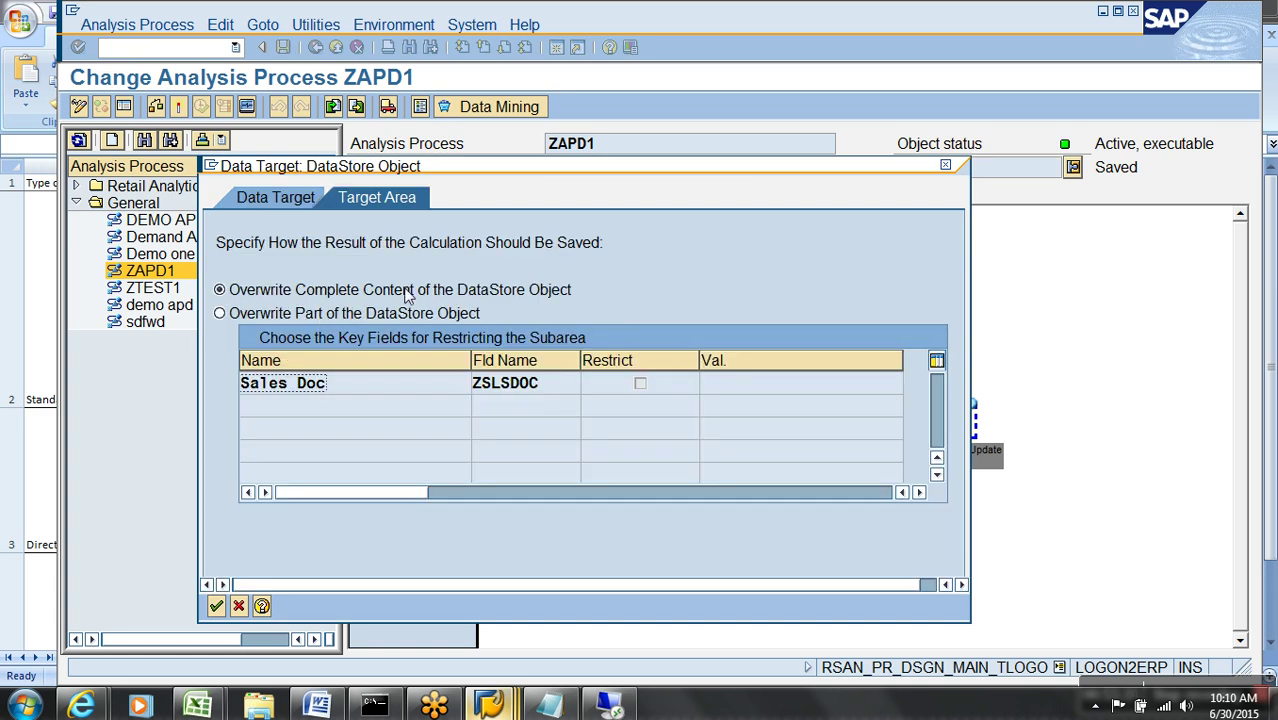
left_click(326, 316)
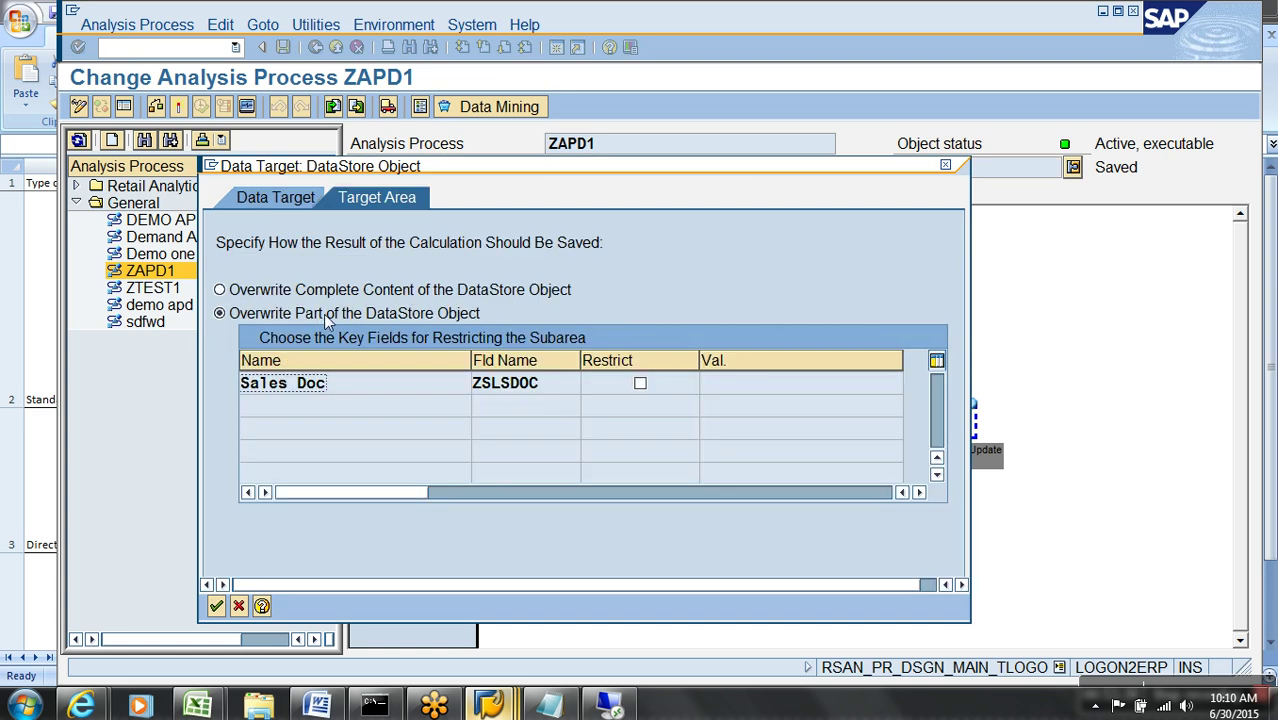
left_click(640, 383)
left_click(738, 397)
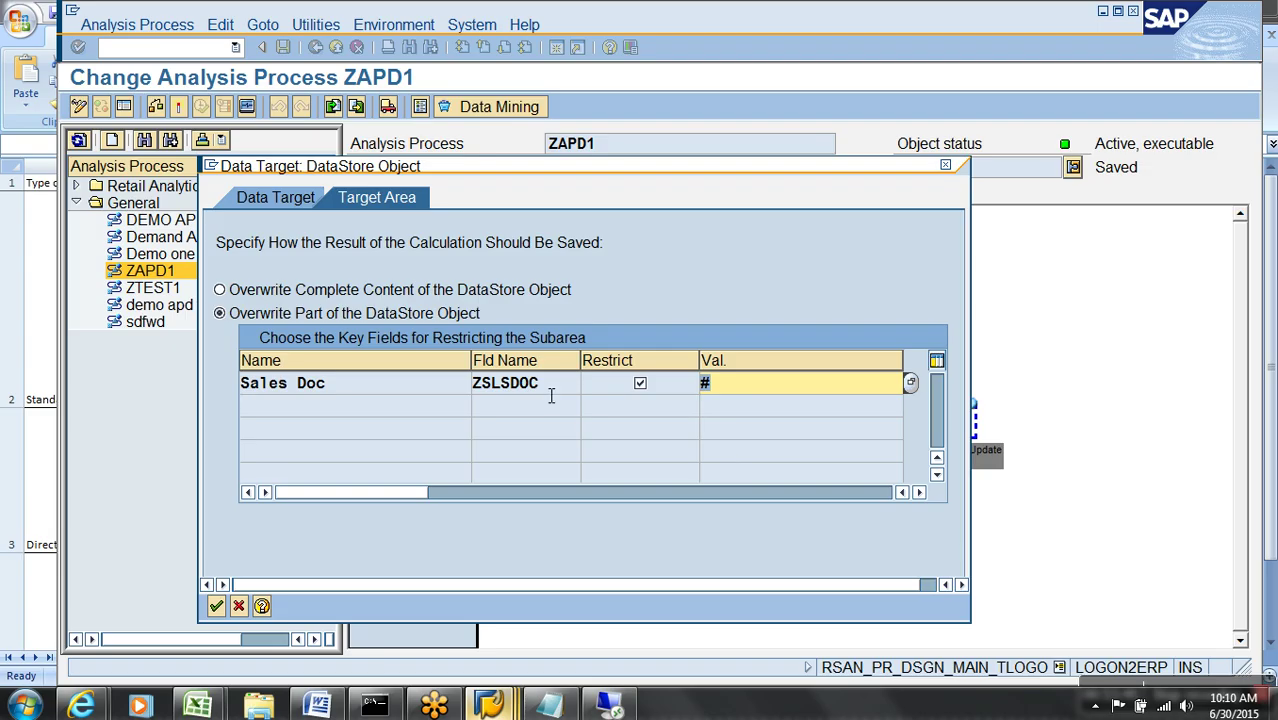
left_click(465, 296)
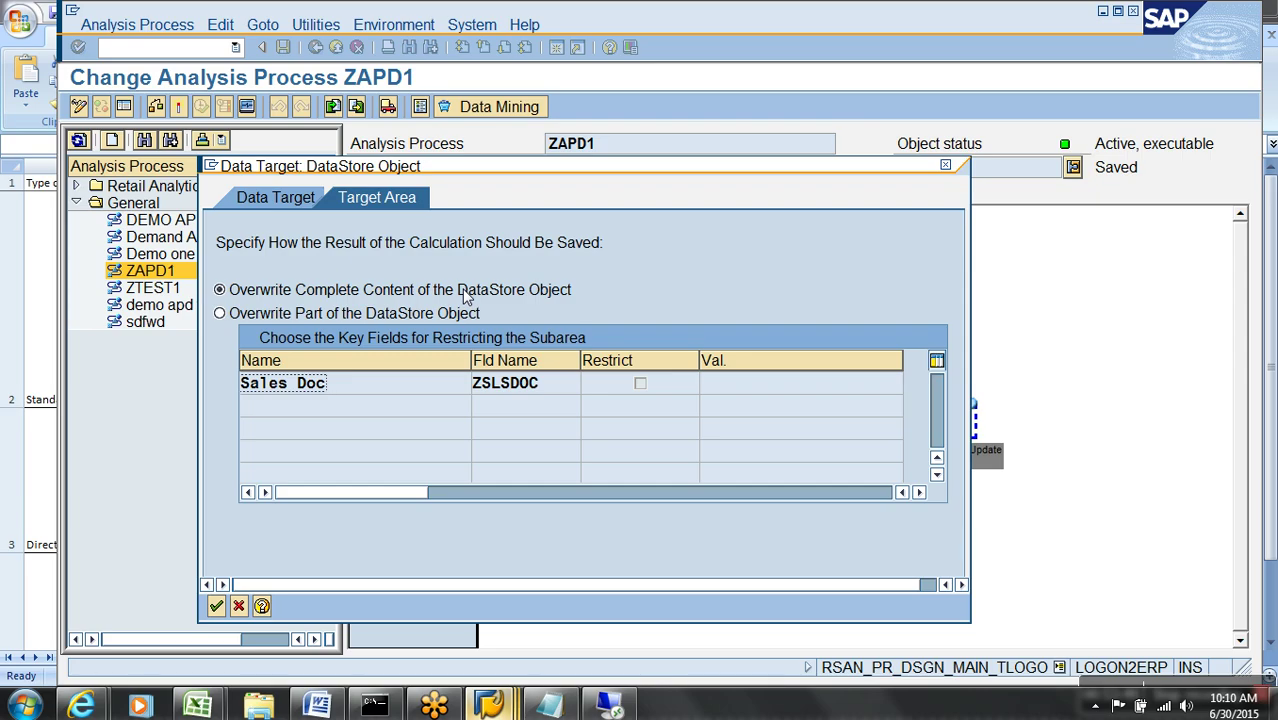
key("alt+Tab")
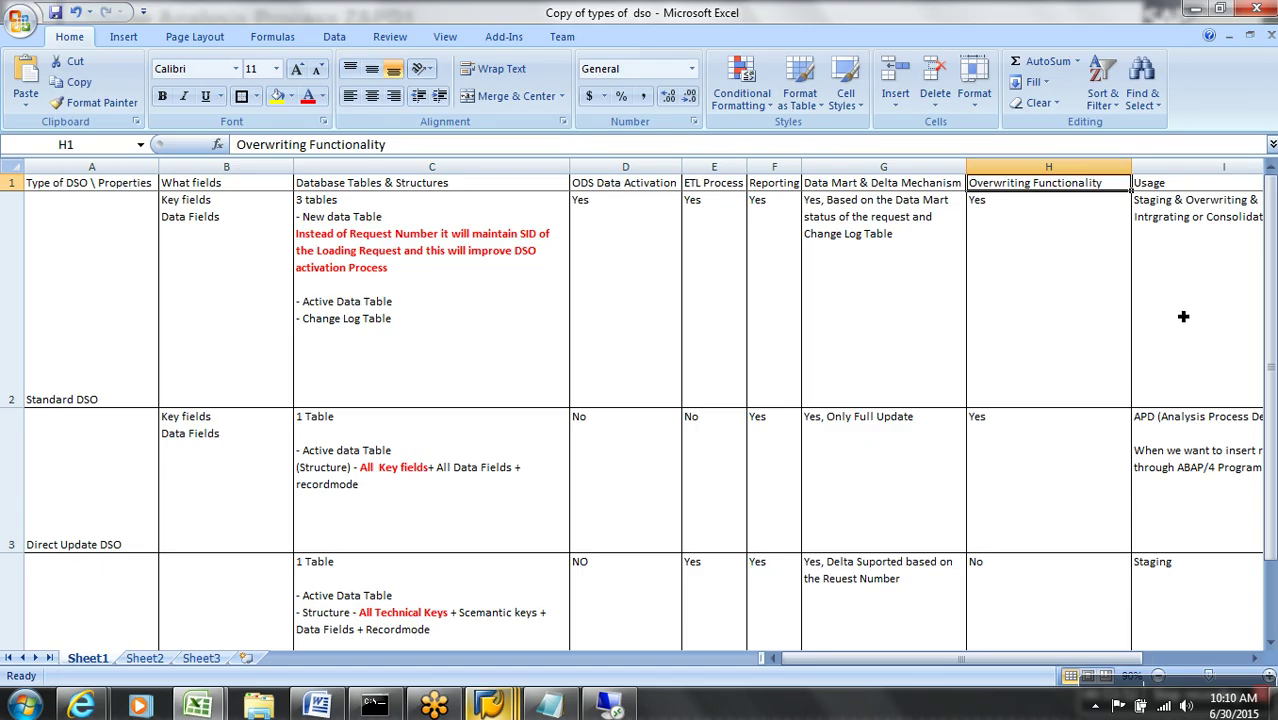
left_click(1189, 286)
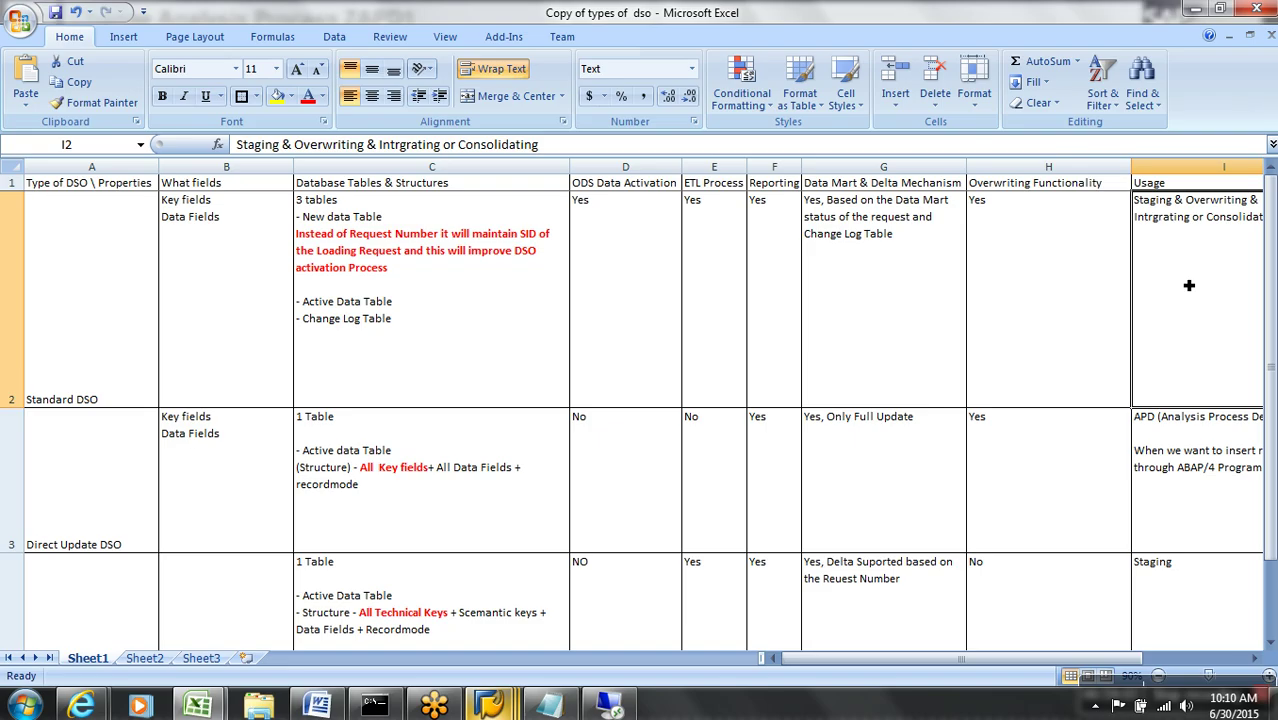
left_click(1189, 285)
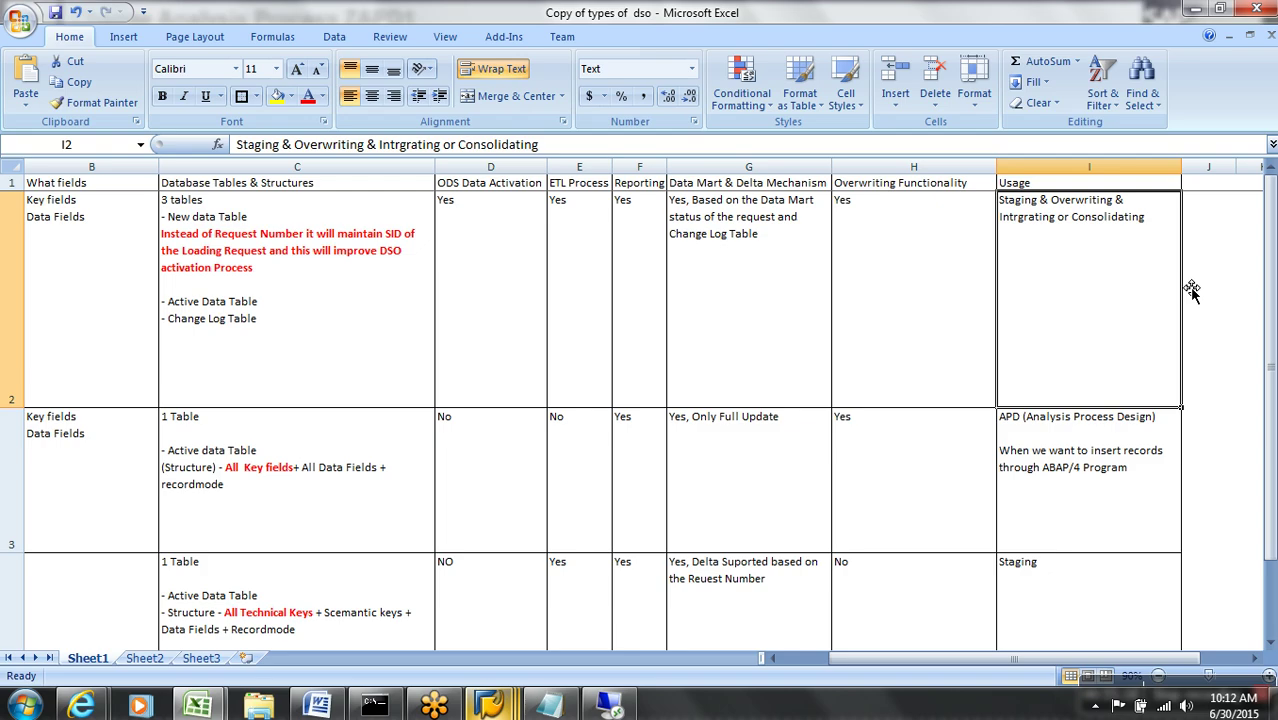
key("Down")
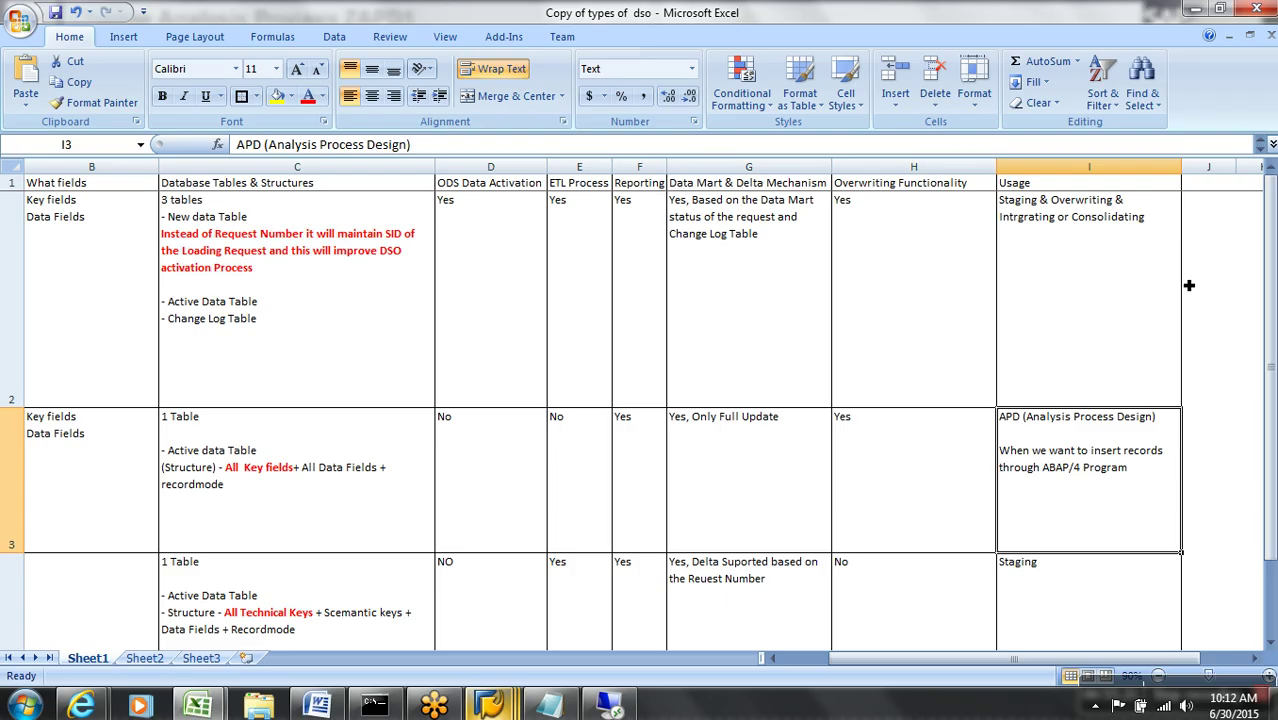
key("Down")
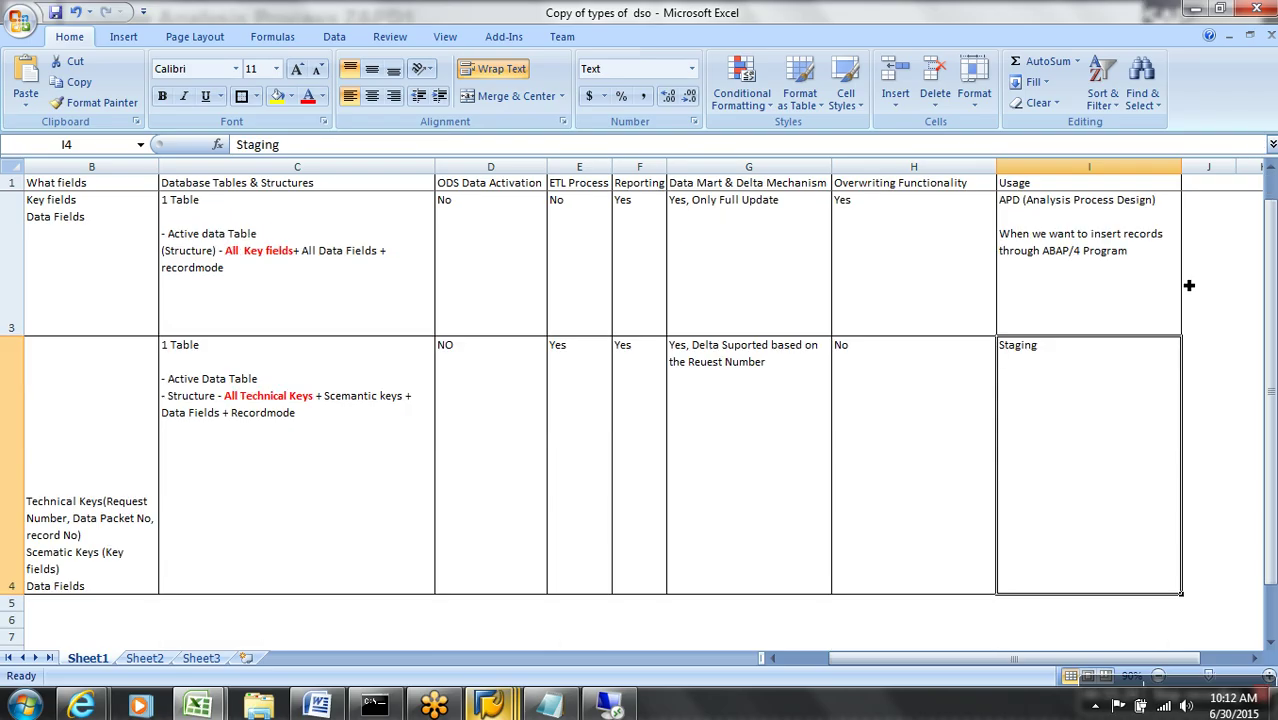